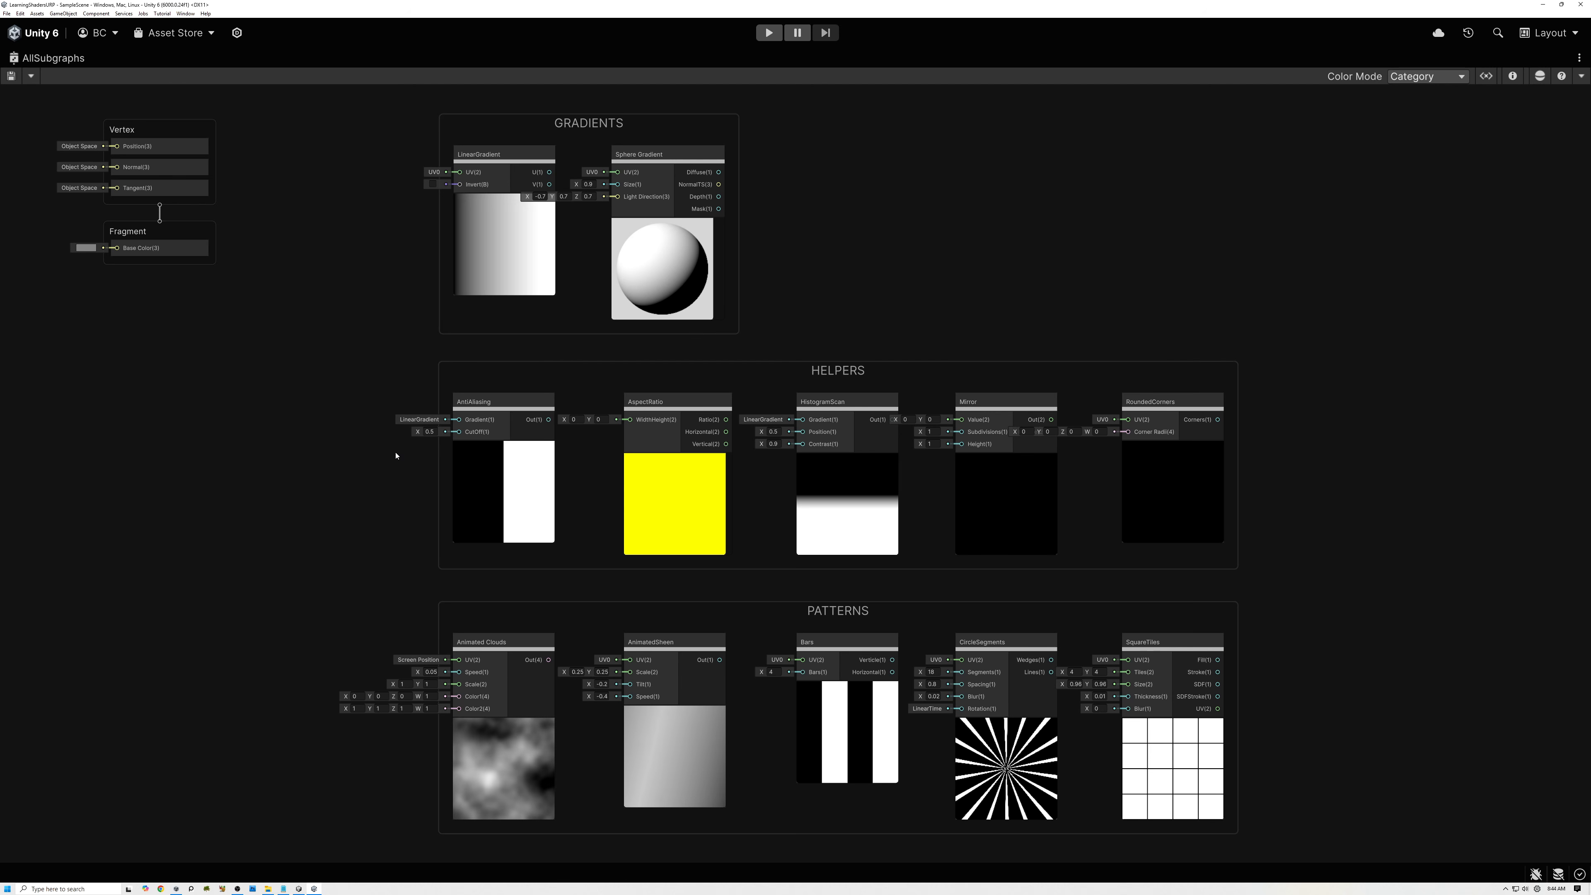
{"action": "middle_click_drag", "start_coordinate": [391, 552], "coordinate": [410, 270]}
{"action": "middle_click_drag", "start_coordinate": [360, 611], "coordinate": [394, 610]}
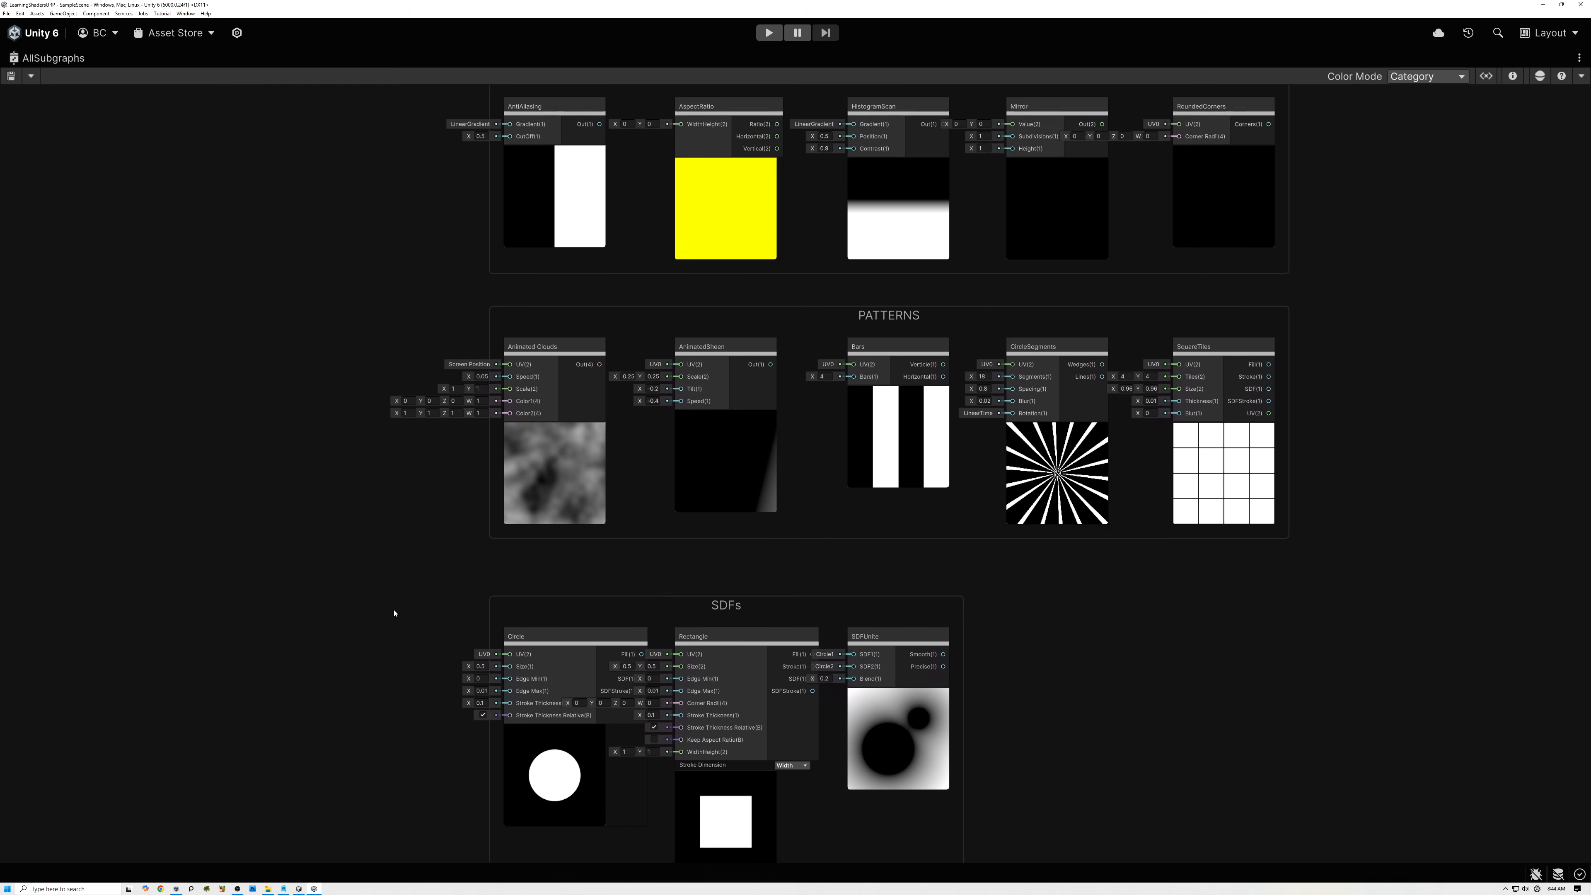
{"action": "scroll", "coordinate": [402, 278], "scroll_direction": "up", "scroll_amount": 2}
{"action": "middle_click_drag", "start_coordinate": [402, 278], "coordinate": [323, 669]}
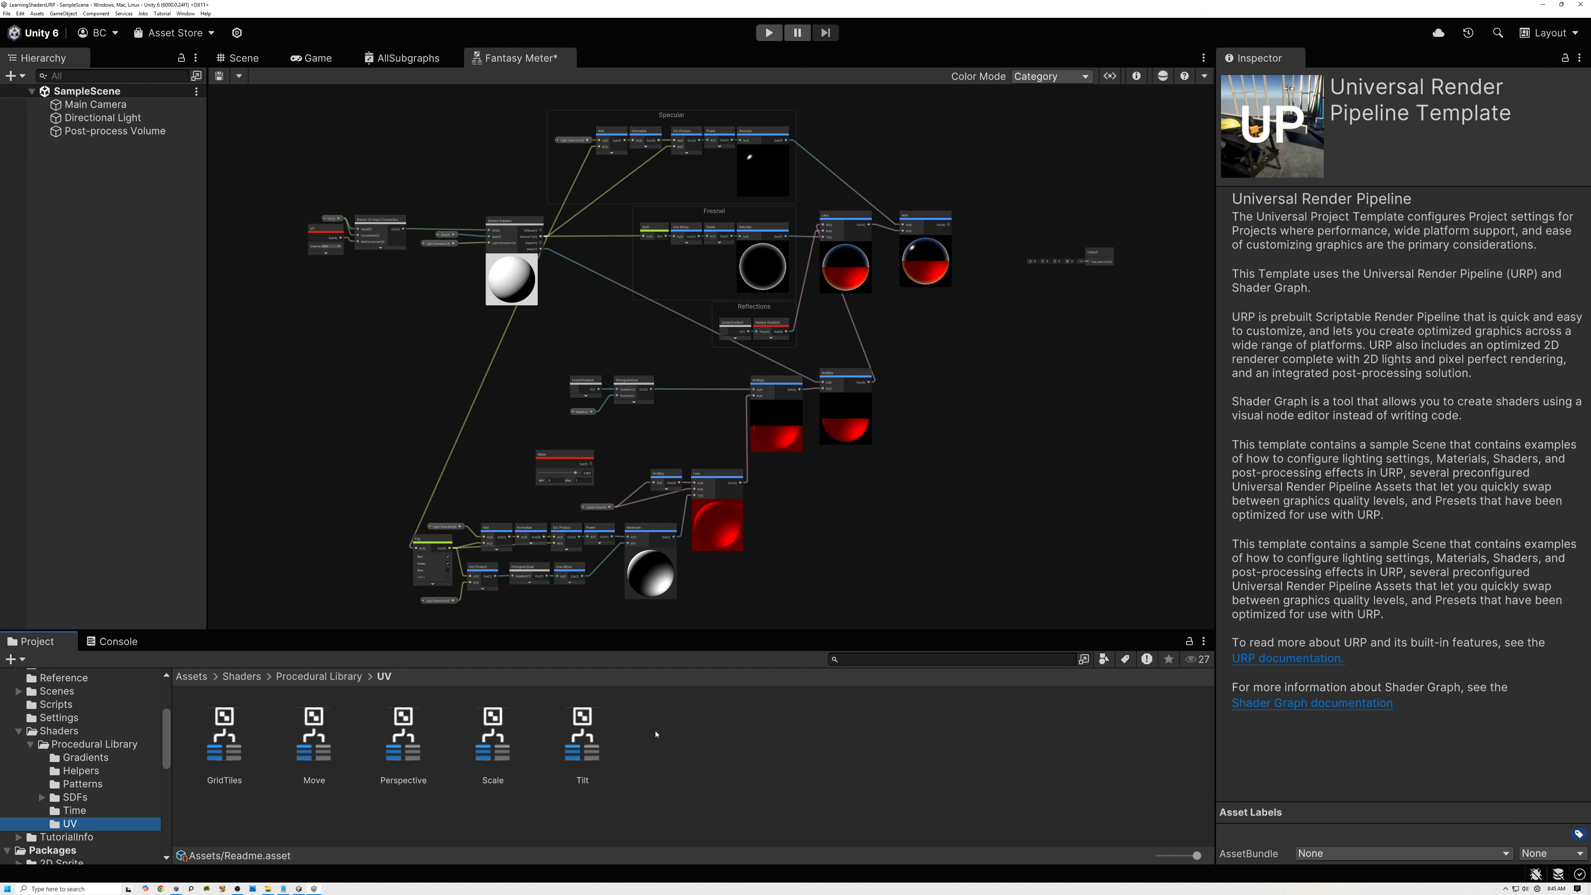
Create a new Sub Graph asset named Waves in the Procedural Library's UV folder.
{"action": "right_click", "coordinate": [666, 736]}
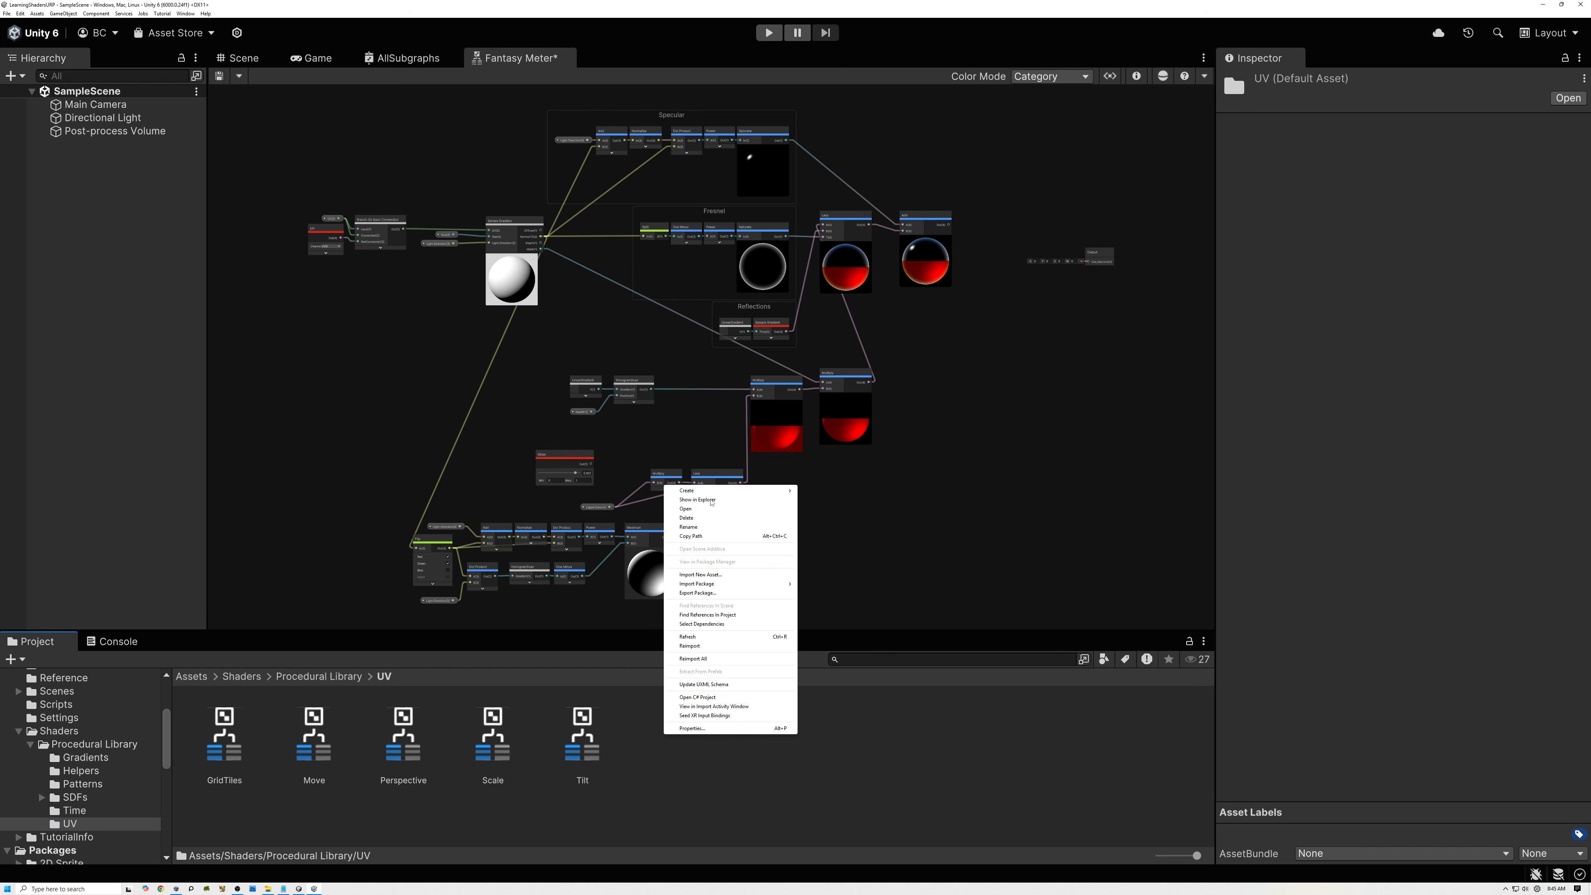
{"action": "mouse_move", "coordinate": [712, 491]}
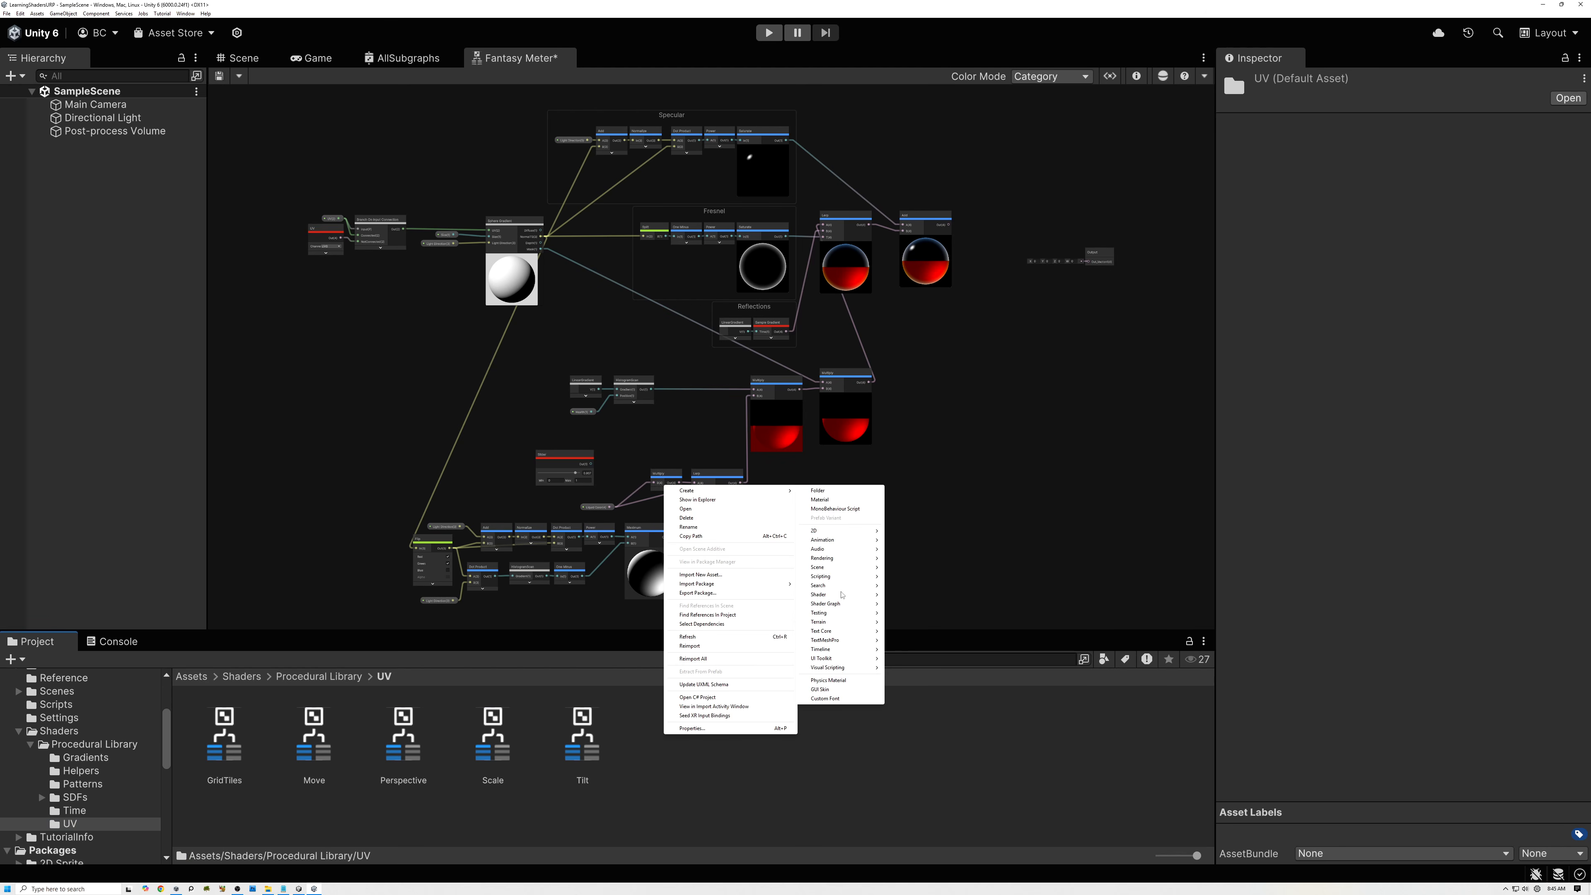
{"action": "mouse_move", "coordinate": [846, 609]}
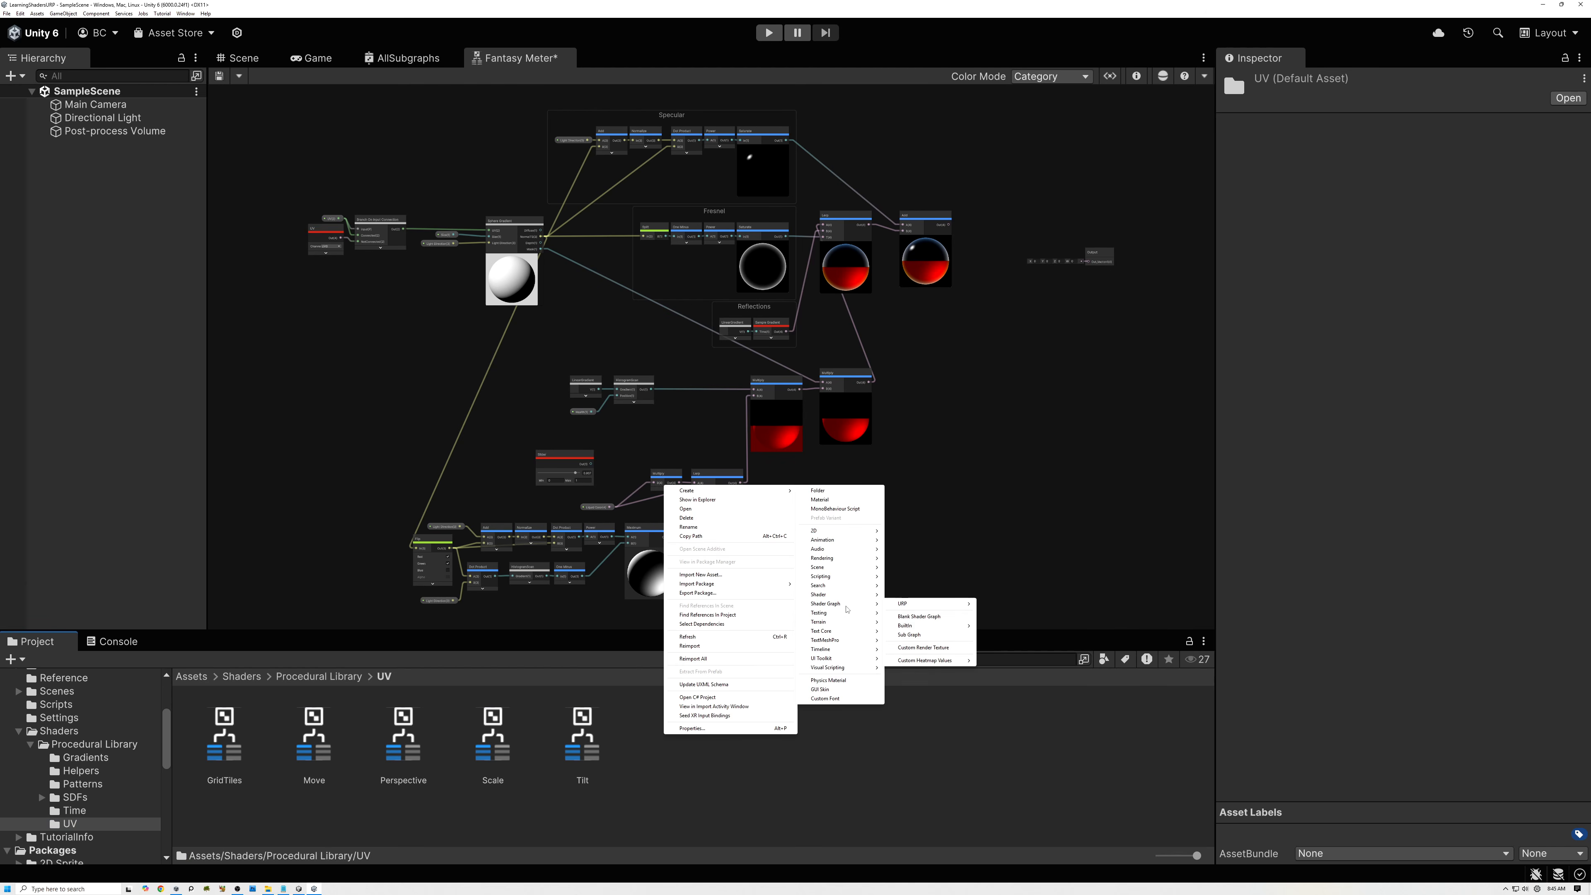
{"action": "left_click", "coordinate": [910, 634]}
{"action": "type", "text": "Waves"}
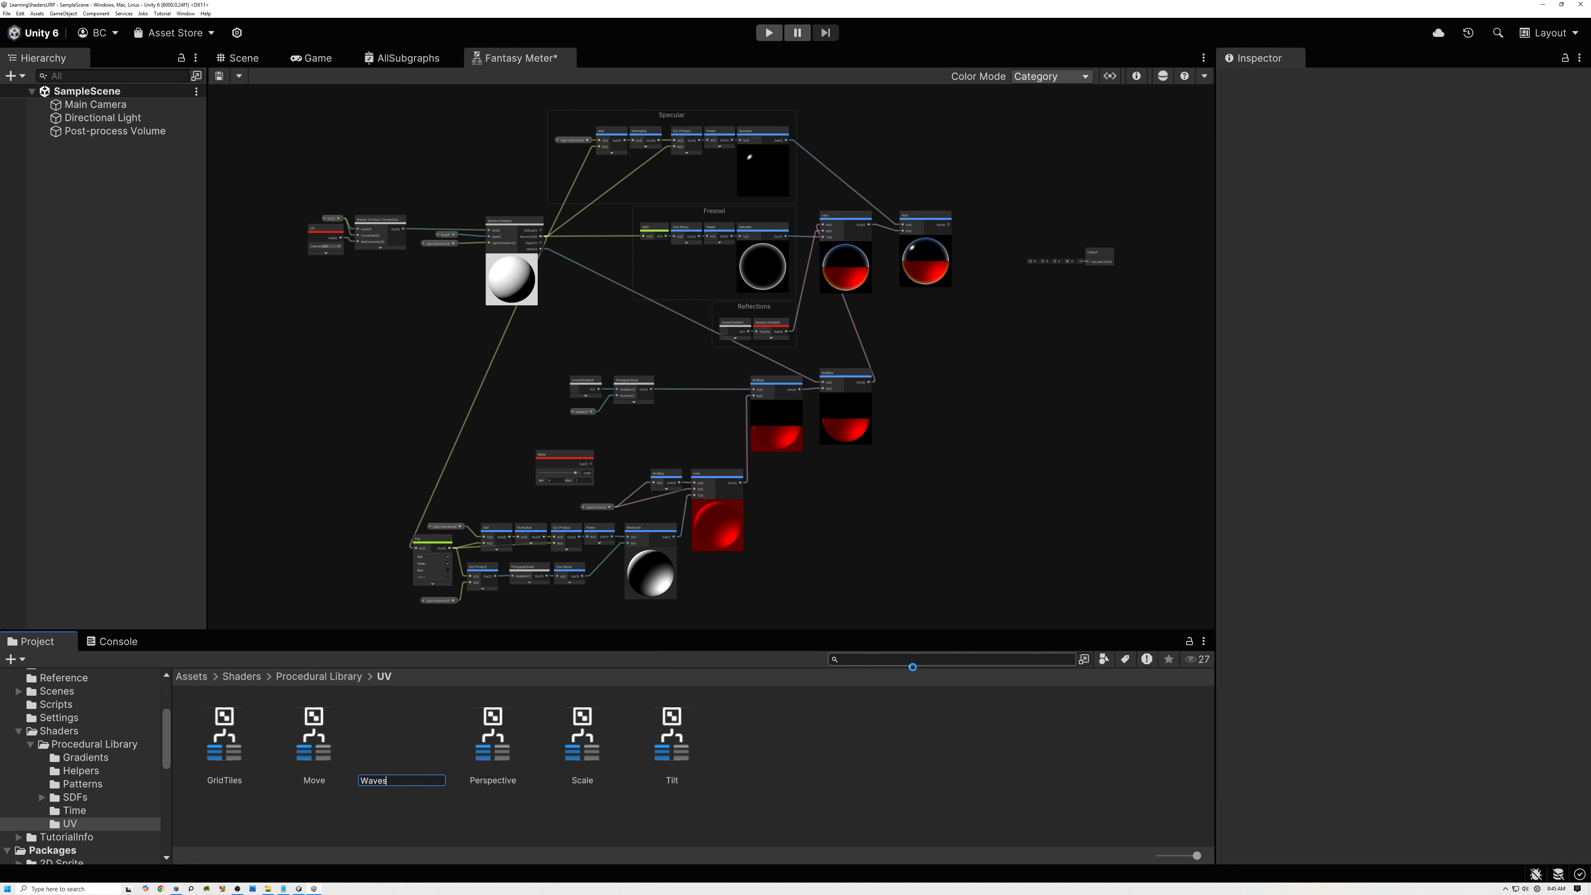
{"action": "key", "text": "Return"}
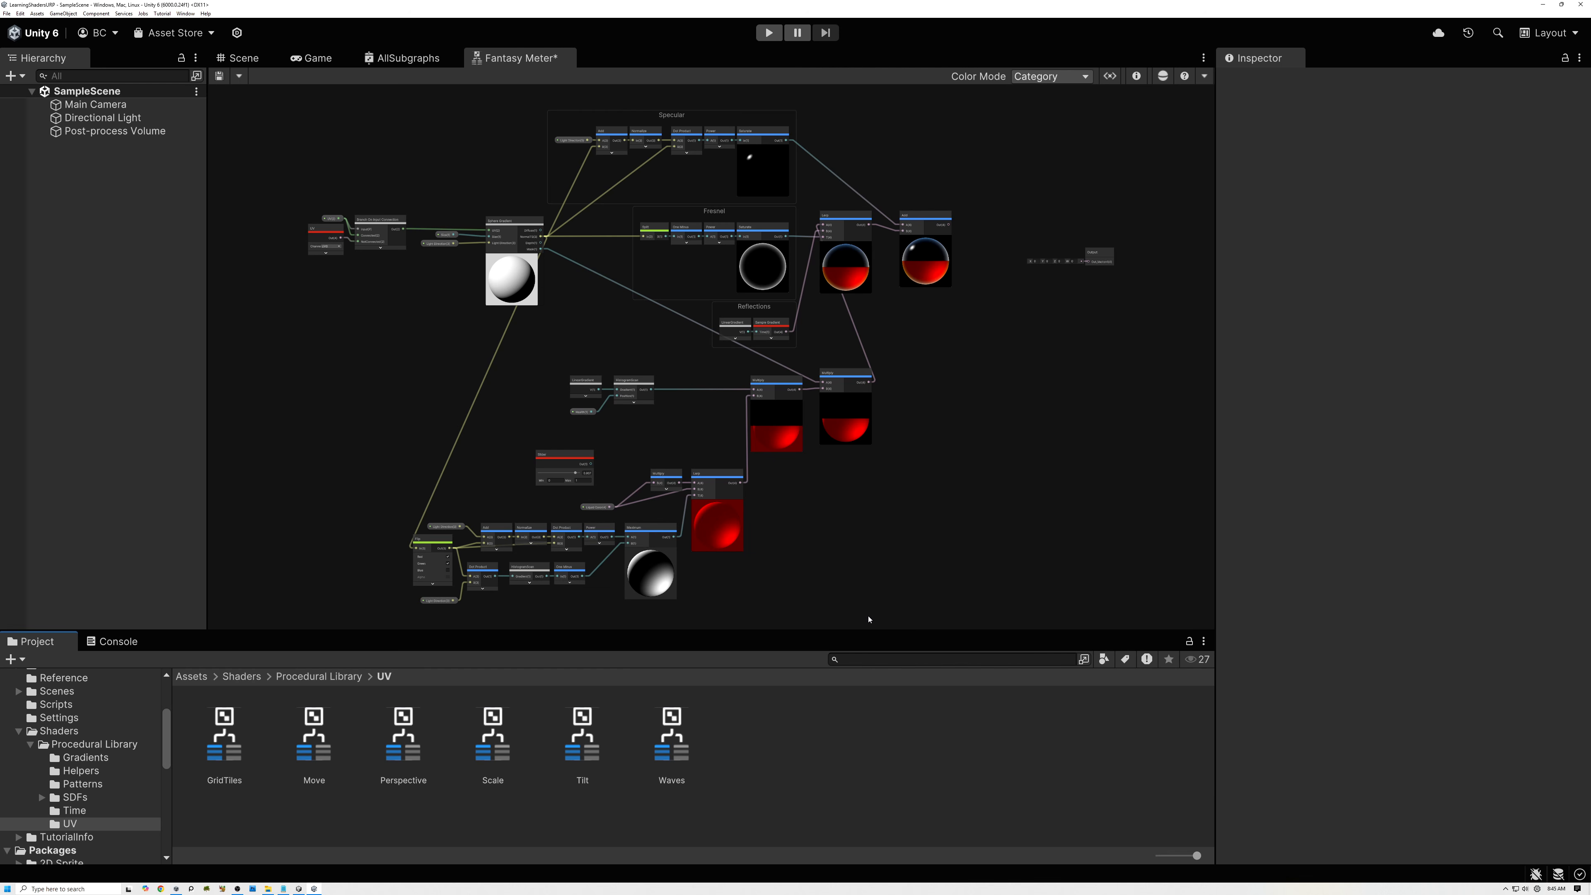
Open the Waves sub graph in a maximized editor with the Blackboard and Graph Inspector shown.
{"action": "double_click", "coordinate": [674, 742]}
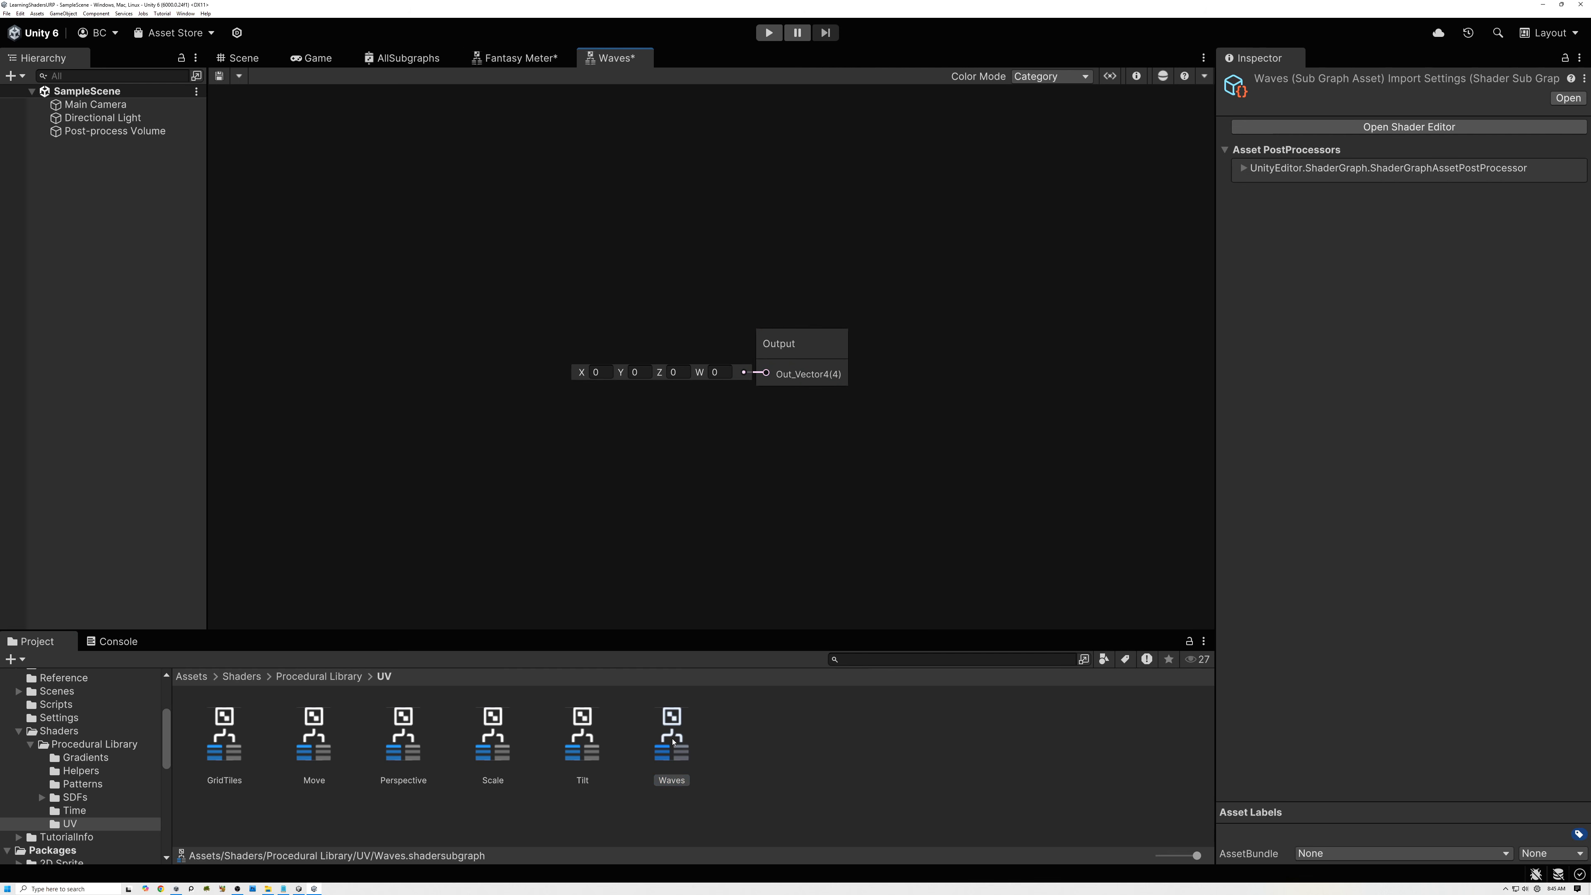
{"action": "double_click", "coordinate": [605, 65]}
{"action": "left_click", "coordinate": [1487, 77]}
{"action": "left_click", "coordinate": [1510, 78]}
Add a Vector 2 property named UV to the Waves sub graph.
{"action": "left_click", "coordinate": [158, 122]}
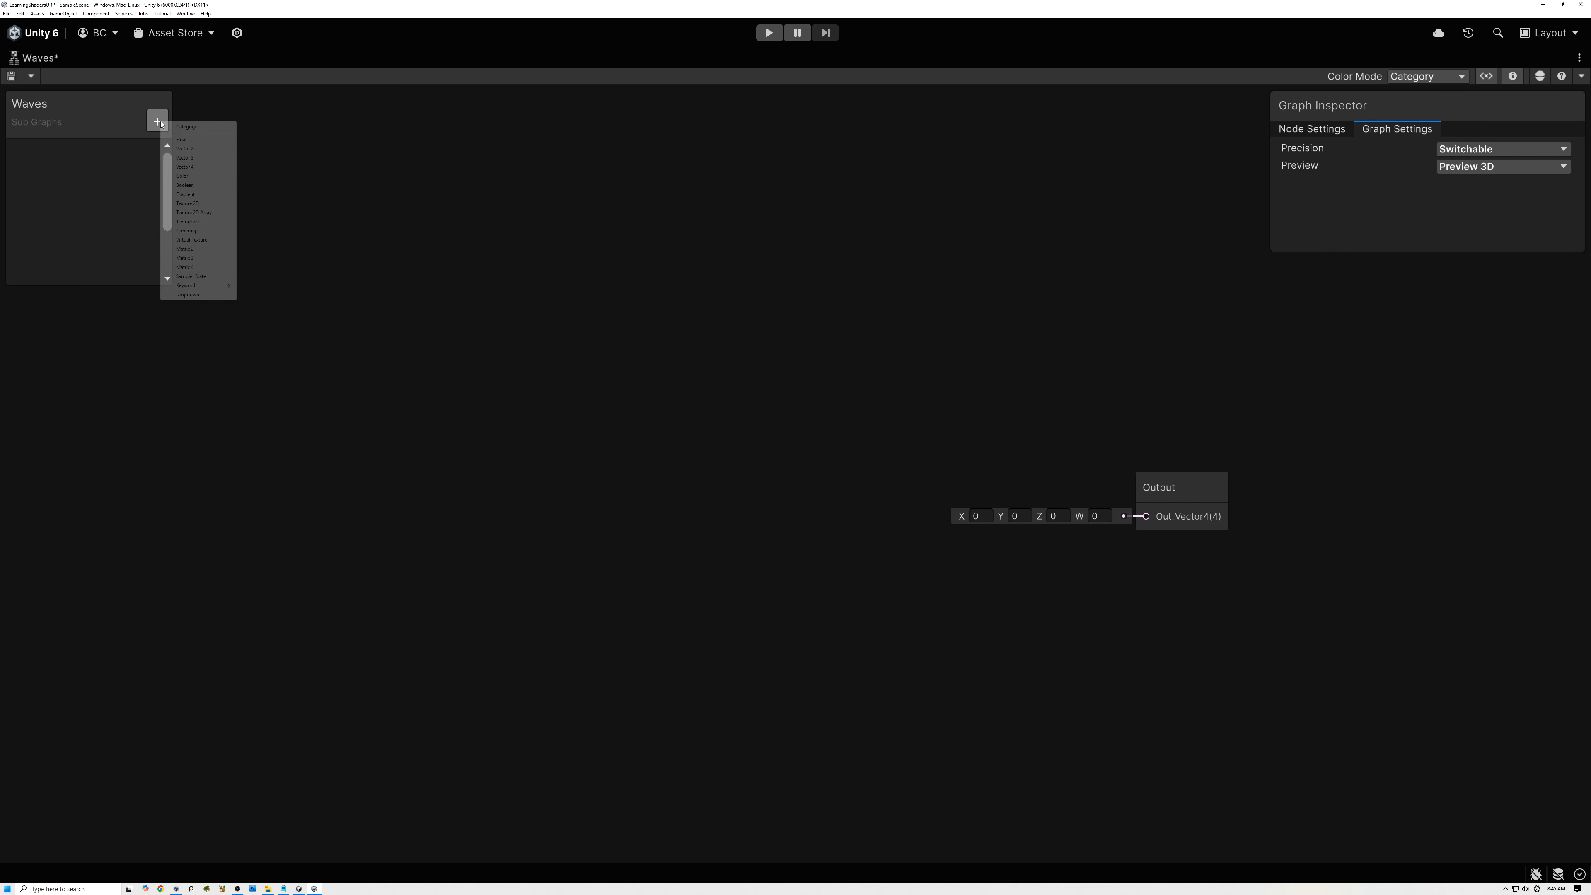
{"action": "left_click", "coordinate": [185, 150]}
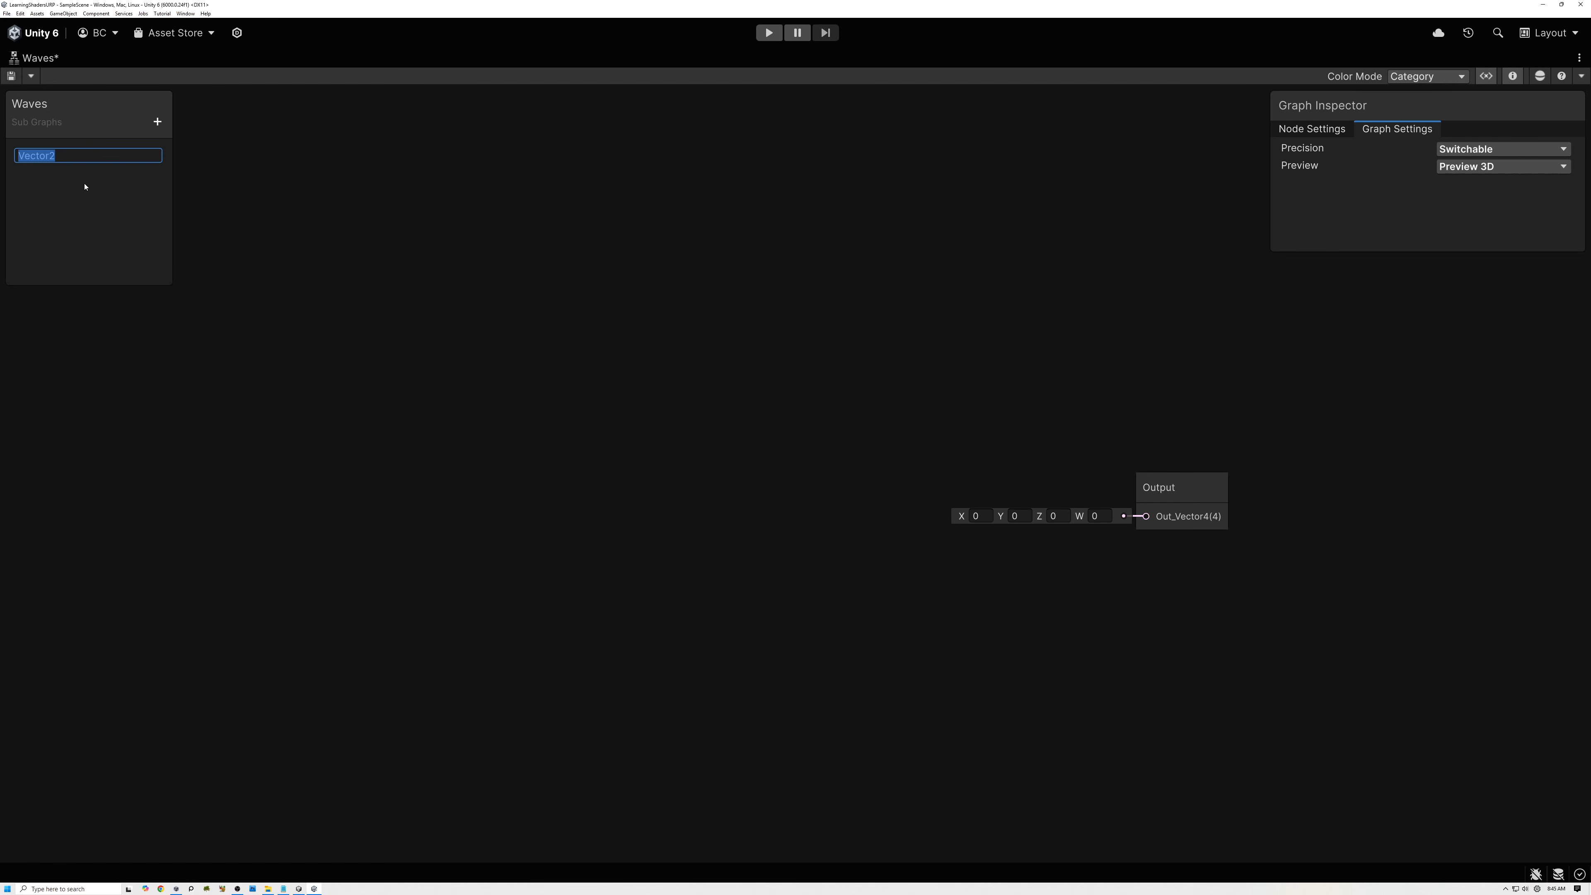
{"action": "type", "text": "UV"}
{"action": "key", "text": "Return"}
Enable custom binding on the UV property and label it UV0.
{"action": "left_click", "coordinate": [47, 164]}
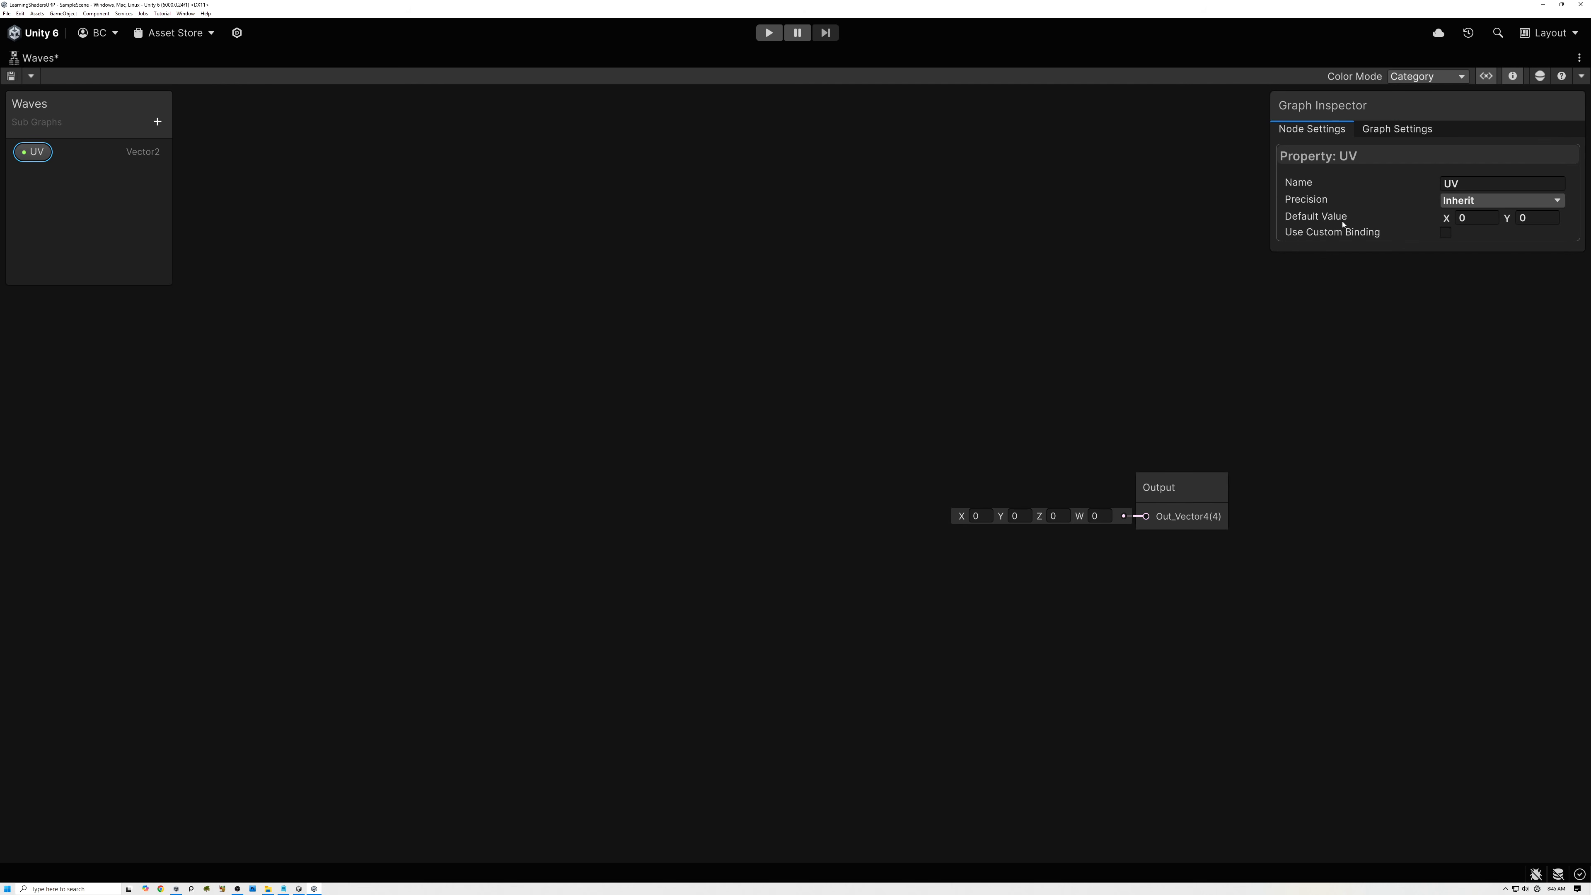
{"action": "left_click", "coordinate": [1445, 234]}
{"action": "left_click_drag", "start_coordinate": [1409, 263], "coordinate": [1409, 285]}
{"action": "left_click", "coordinate": [1448, 249]}
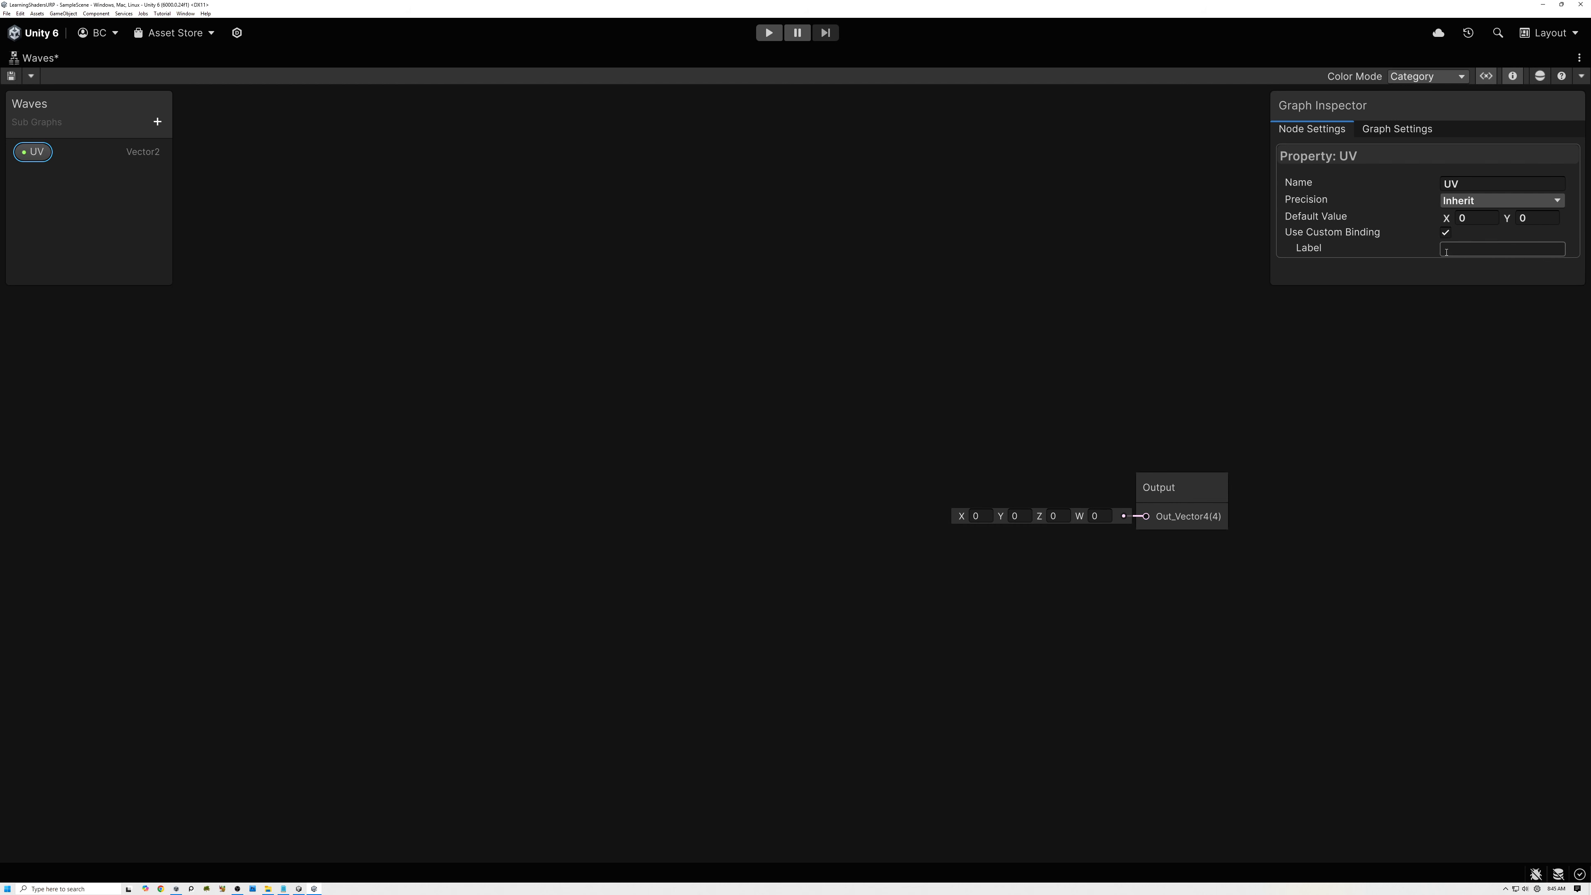
{"action": "type", "text": "UV0"}
Place the UV property in the graph and wire it to the Input and Connected ports of a new Branch On Input Connection node.
{"action": "left_click_drag", "start_coordinate": [32, 151], "coordinate": [321, 438]}
{"action": "left_click", "coordinate": [441, 466]}
{"action": "key", "text": "space"}
{"action": "type", "text": "br"}
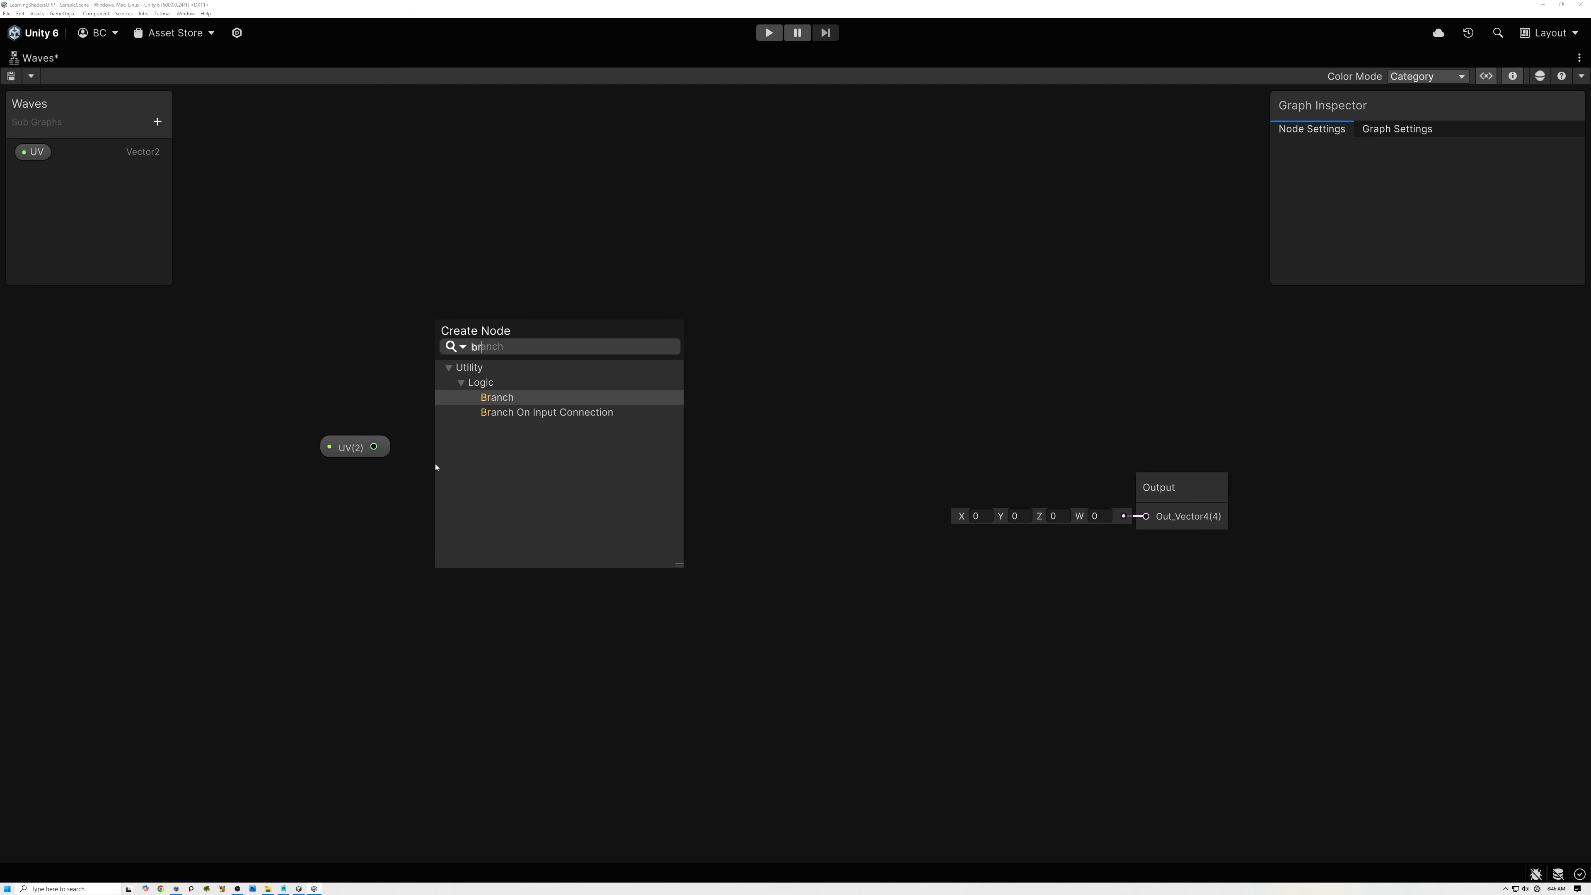
{"action": "left_click", "coordinate": [497, 412]}
{"action": "left_click_drag", "start_coordinate": [374, 446], "coordinate": [448, 551]}
{"action": "left_click_drag", "start_coordinate": [504, 506], "coordinate": [515, 450]}
Add a UV geometry node below the UV property, connect it to the branch's NotConnected input, and collapse the branch preview.
{"action": "right_click", "coordinate": [223, 555]}
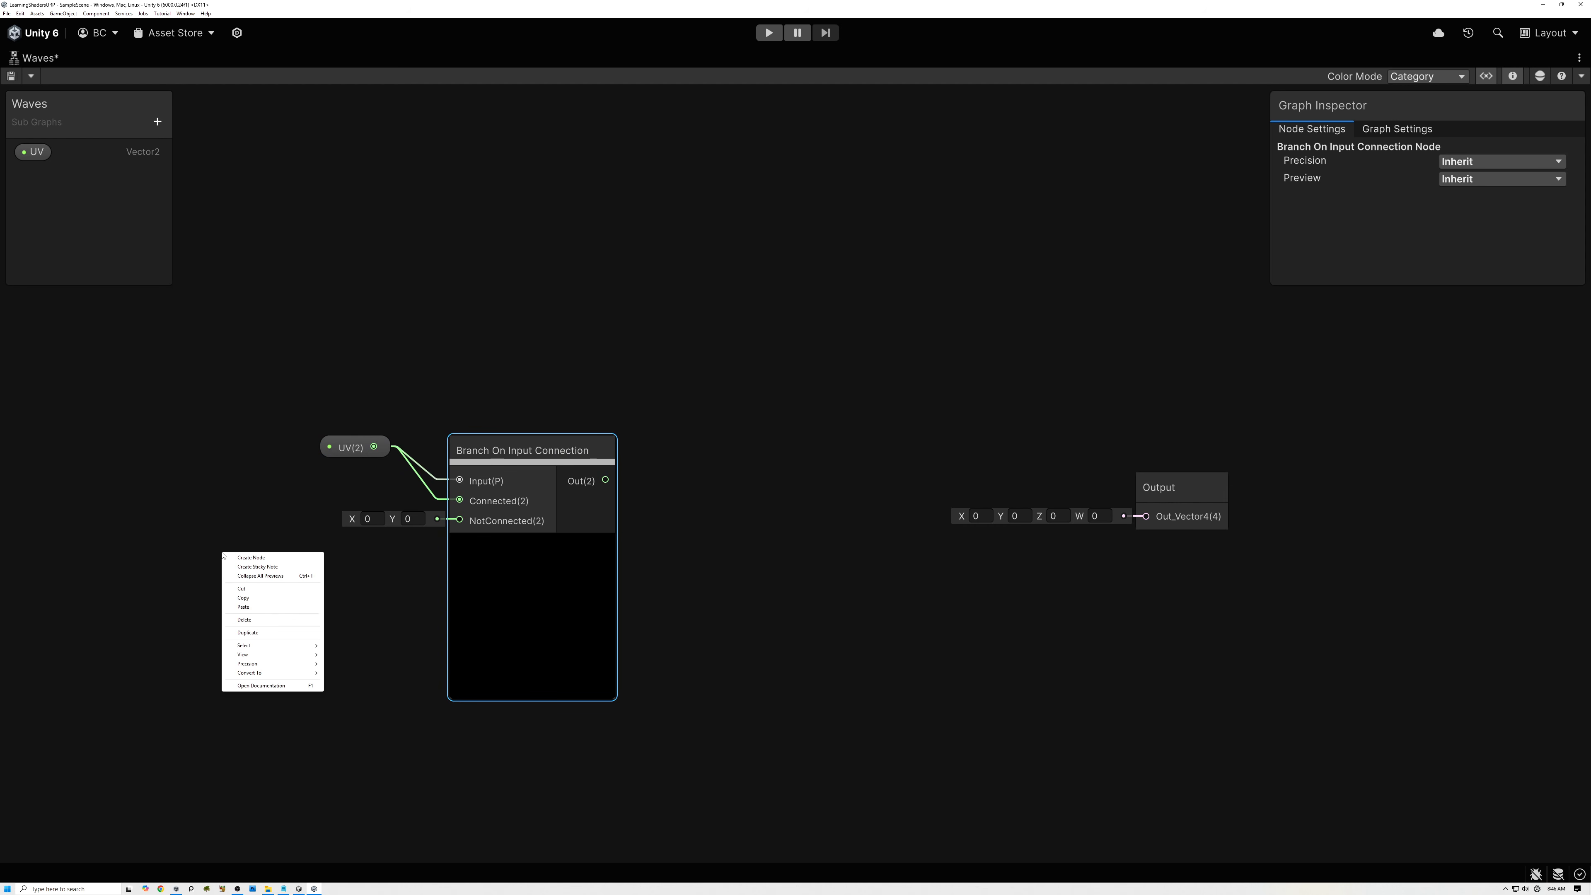
{"action": "key", "text": "v"}
{"action": "left_click", "coordinate": [225, 557]}
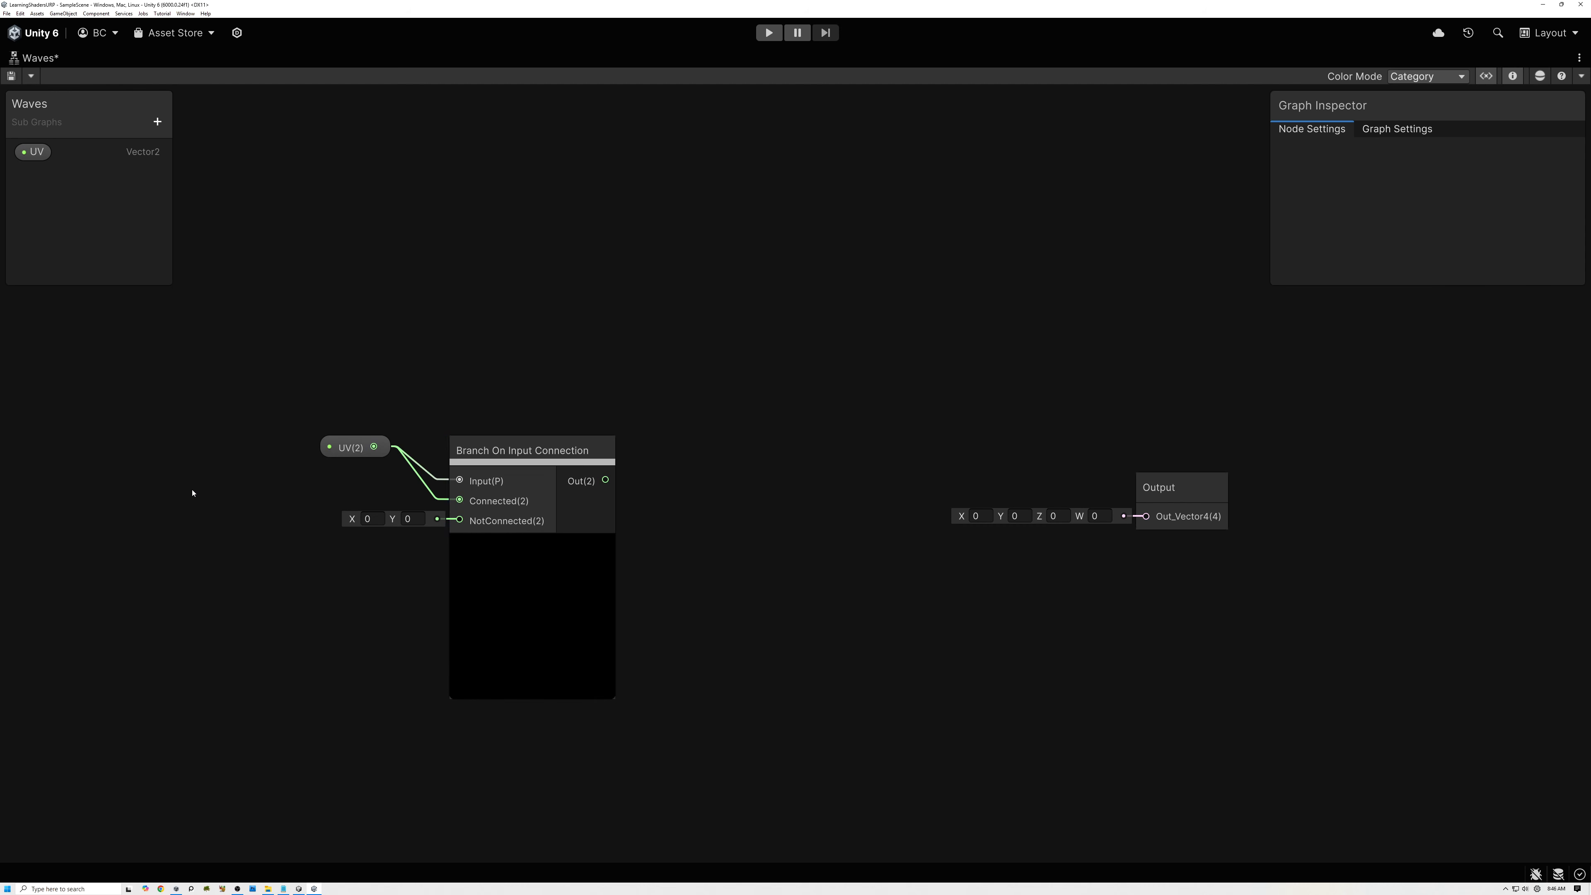
{"action": "type", "text": "uv"}
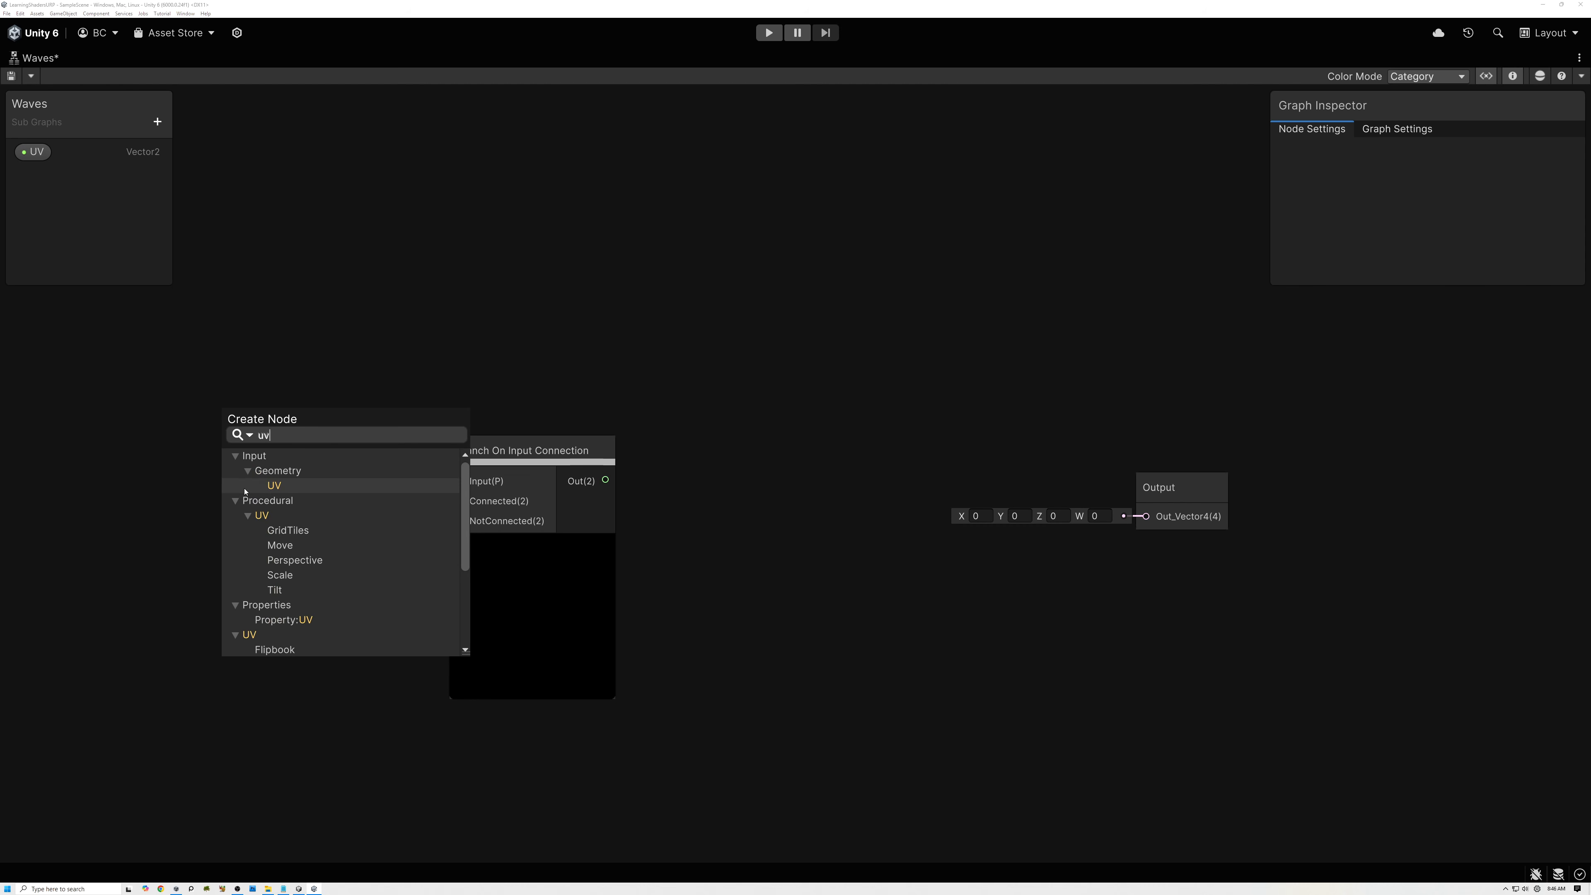
{"action": "left_click", "coordinate": [277, 490]}
{"action": "left_click", "coordinate": [306, 669]}
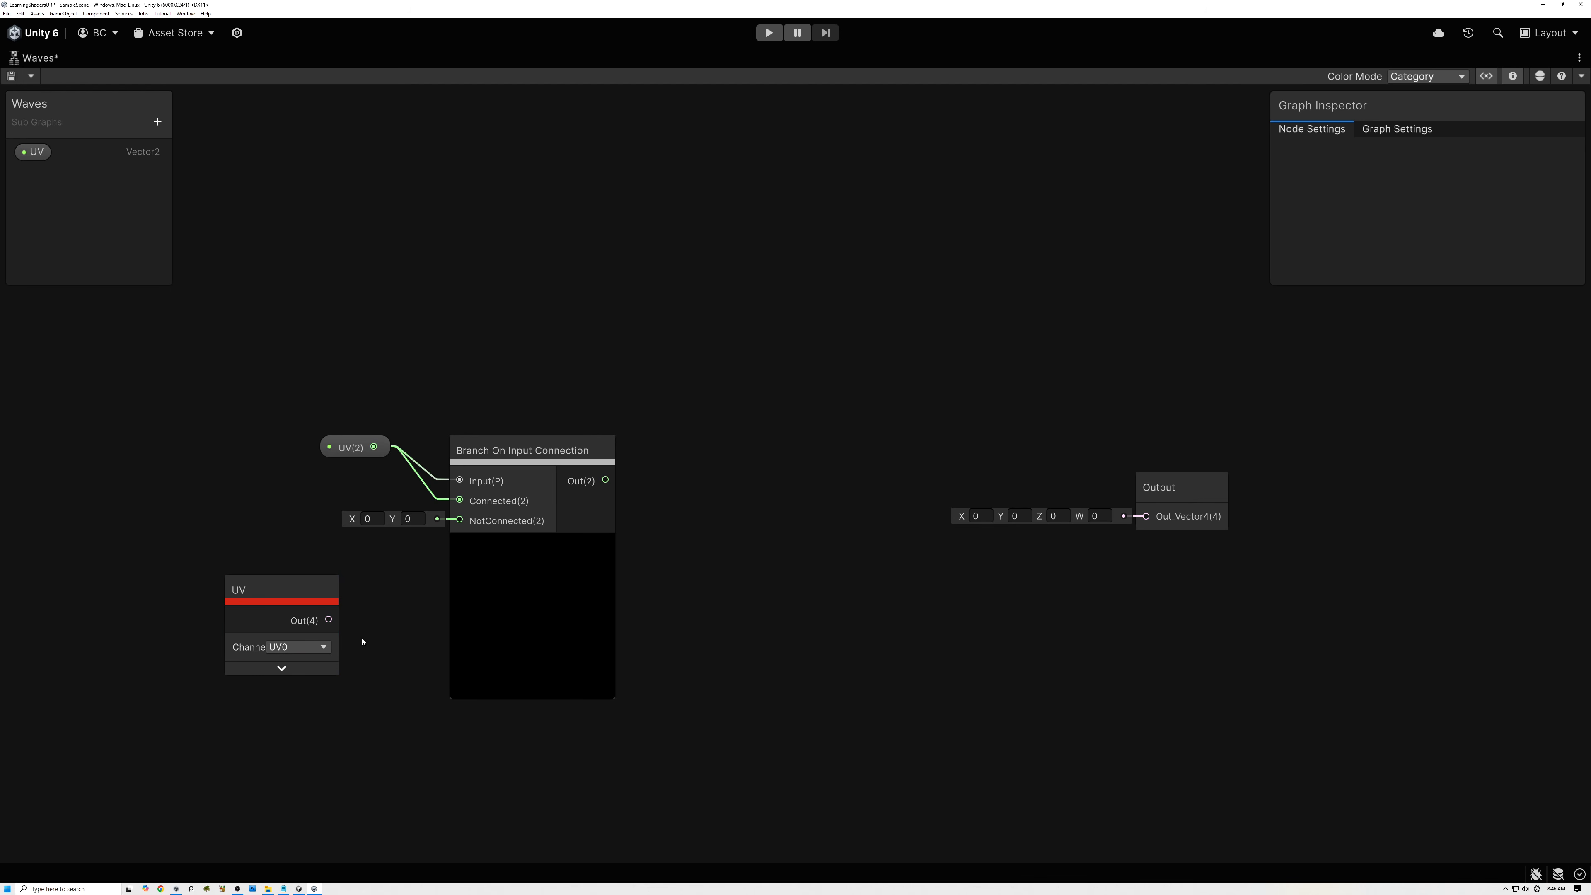
{"action": "left_click_drag", "start_coordinate": [330, 620], "coordinate": [459, 521]}
{"action": "left_click_drag", "start_coordinate": [277, 595], "coordinate": [329, 493]}
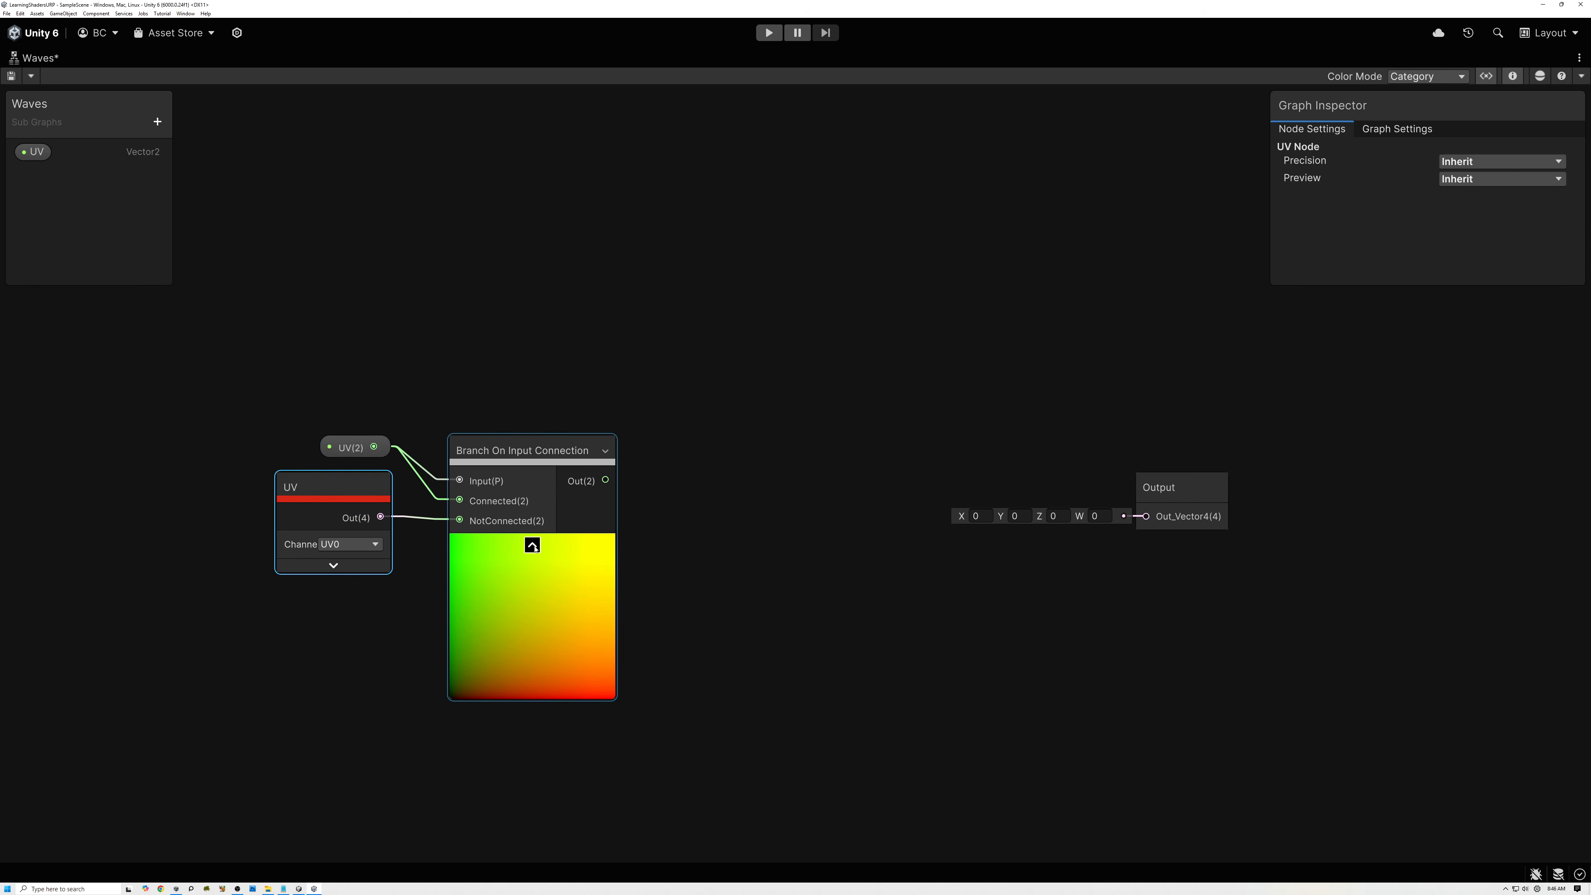
{"action": "left_click", "coordinate": [533, 545]}
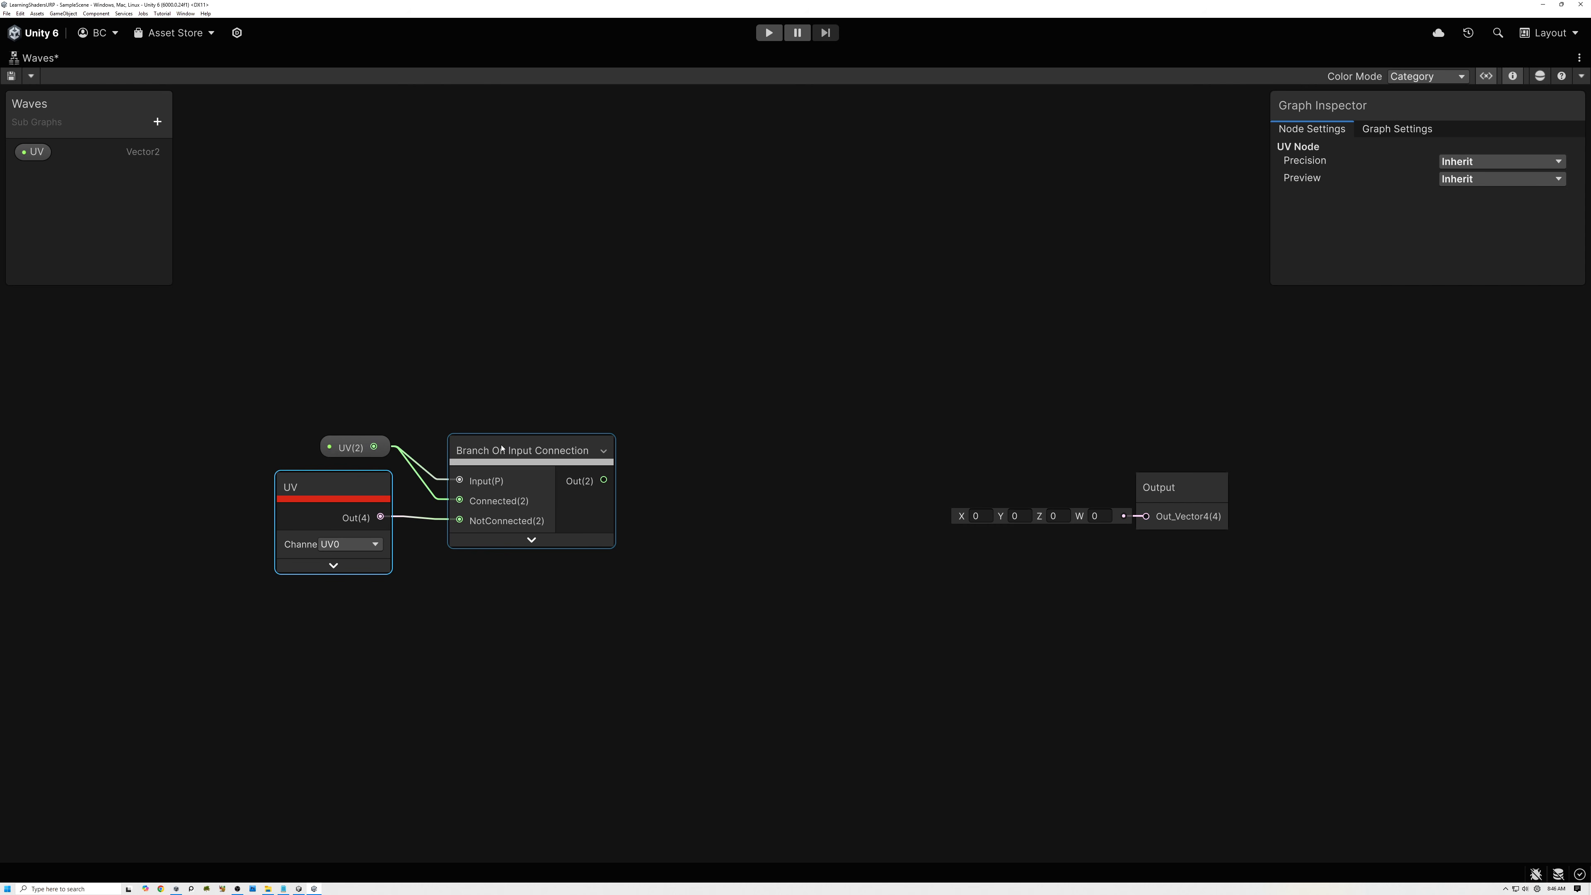
Add a second Vector 2 property named Frequency.
{"action": "left_click", "coordinate": [153, 123]}
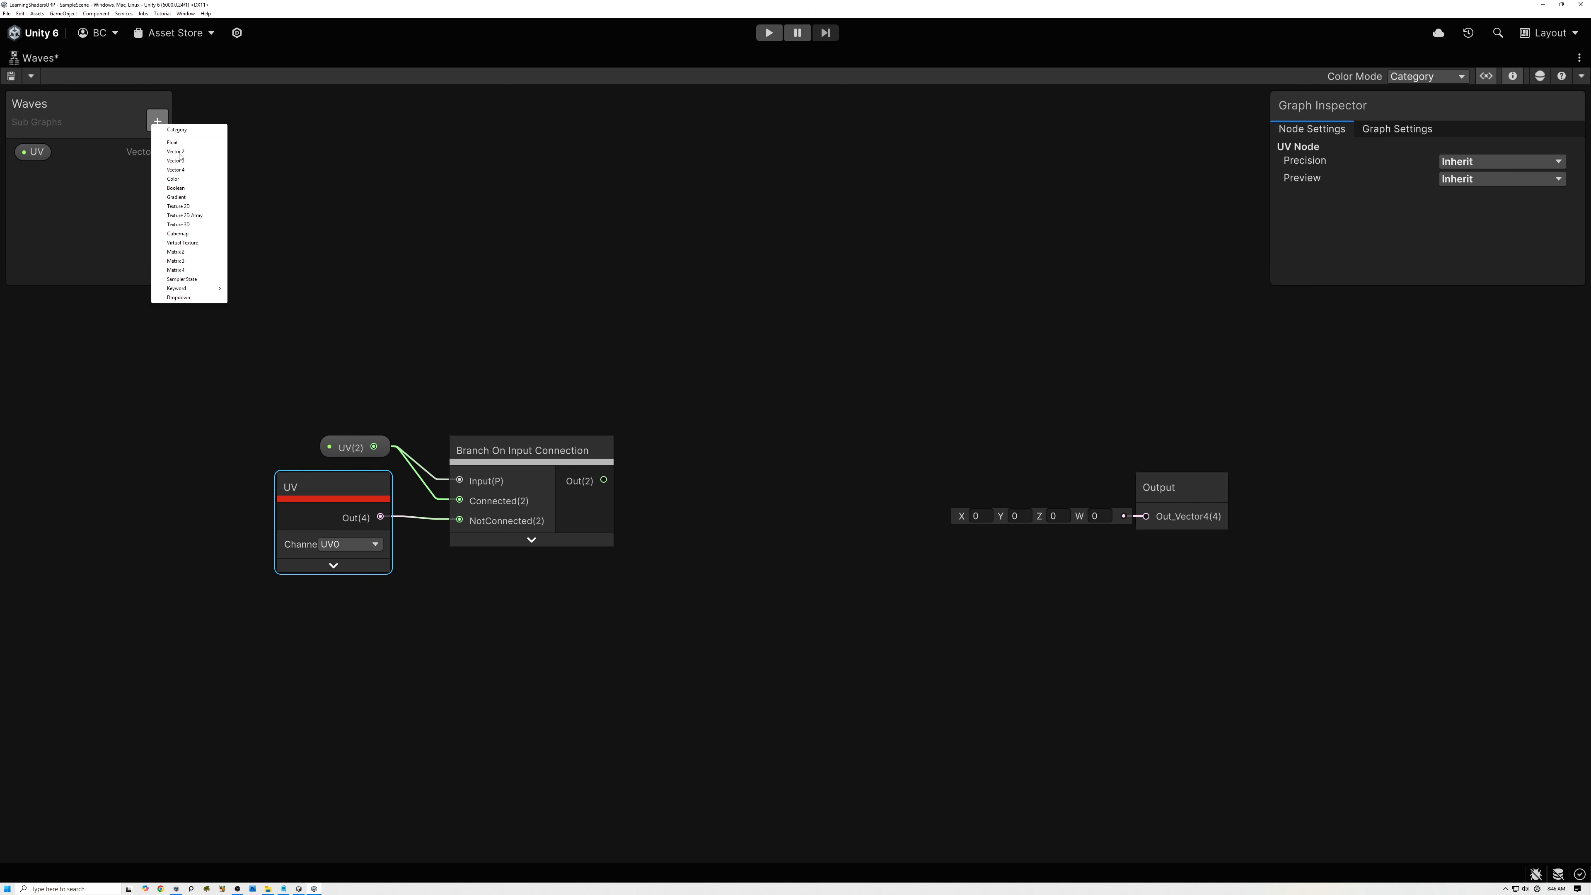
{"action": "left_click", "coordinate": [177, 153]}
{"action": "type", "text": "Fre"}
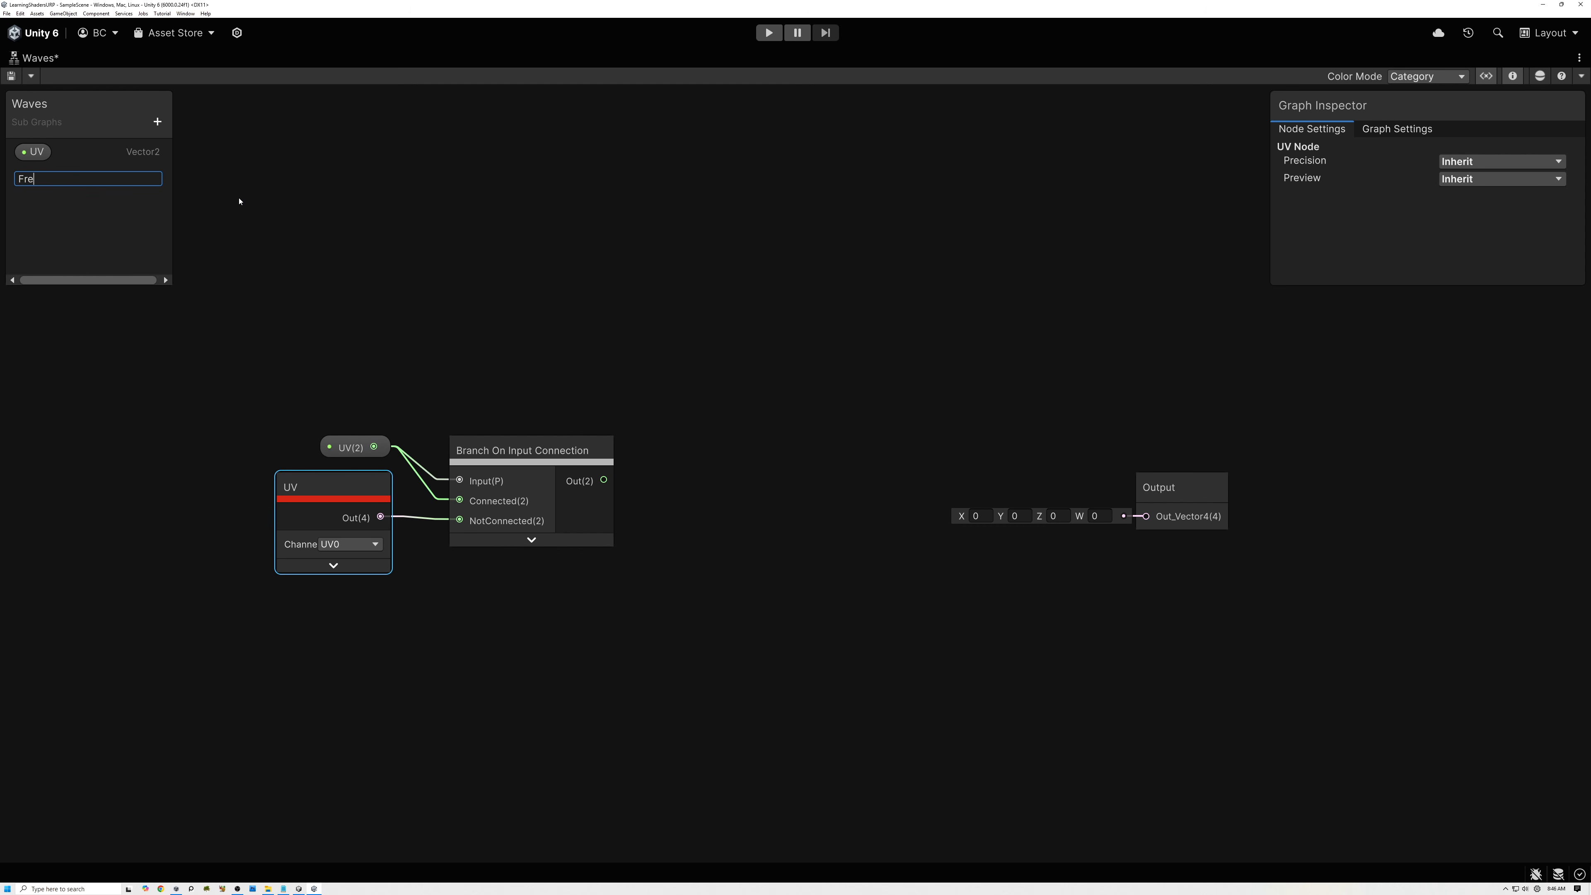
{"action": "type", "text": "quency"}
{"action": "key", "text": "Return"}
Set the Frequency property's default value to X 2 and Y 2.
{"action": "left_click", "coordinate": [54, 175]}
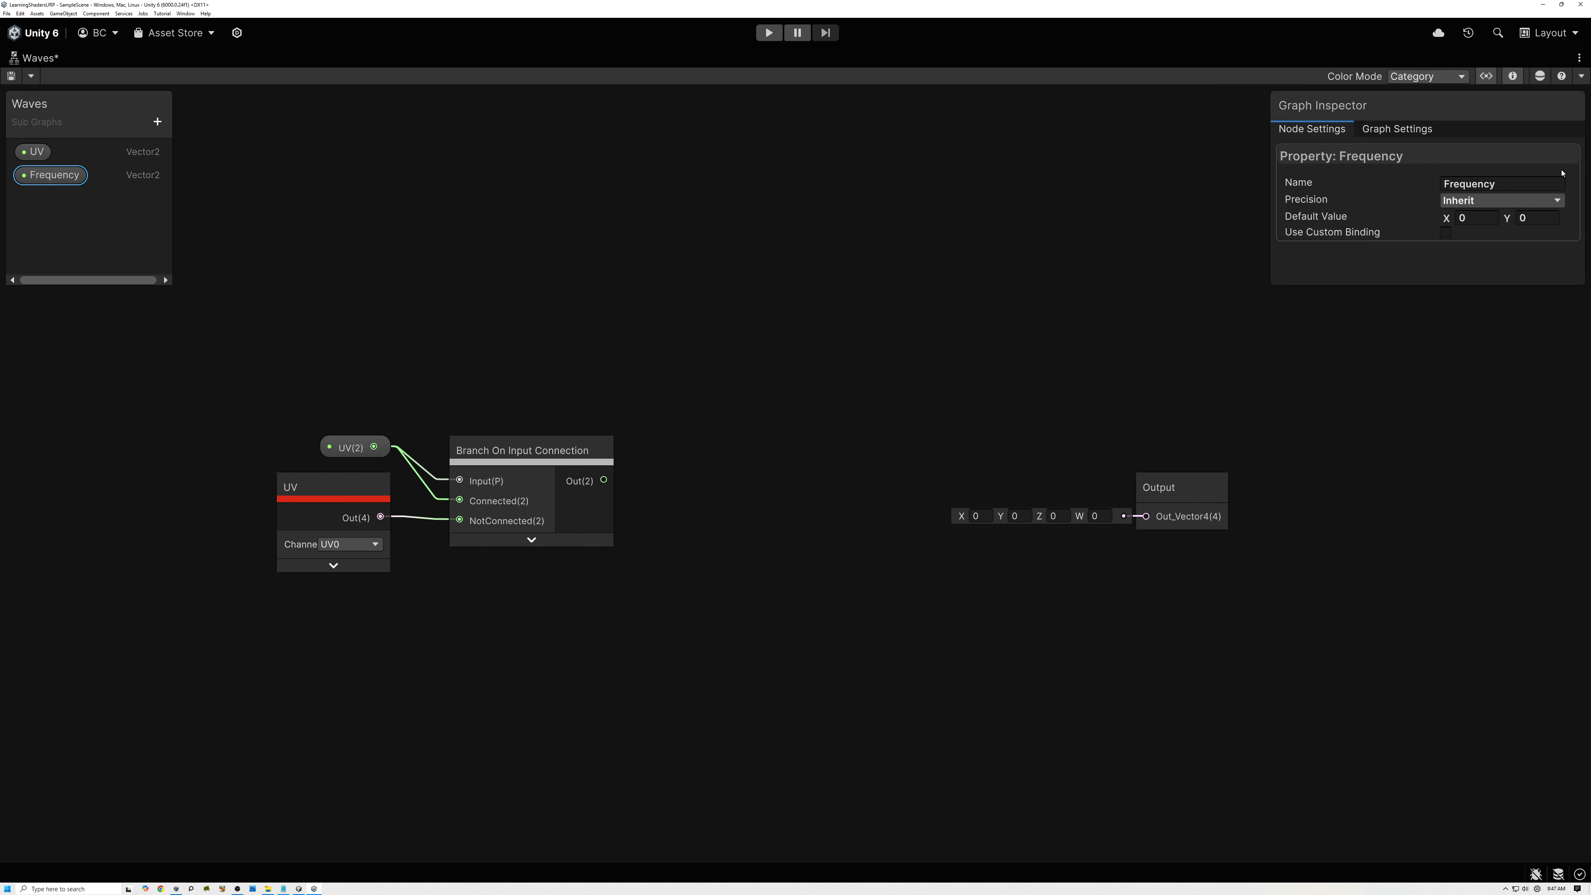
{"action": "left_click", "coordinate": [1476, 216]}
{"action": "type", "text": "2"}
{"action": "left_click", "coordinate": [1539, 217]}
{"action": "type", "text": "2"}
Place the Frequency property and multiply the branch output by it using a Multiply node with its preview collapsed.
{"action": "left_click", "coordinate": [43, 184]}
{"action": "left_click_drag", "start_coordinate": [426, 649], "coordinate": [508, 565]}
{"action": "left_click_drag", "start_coordinate": [603, 481], "coordinate": [682, 566]}
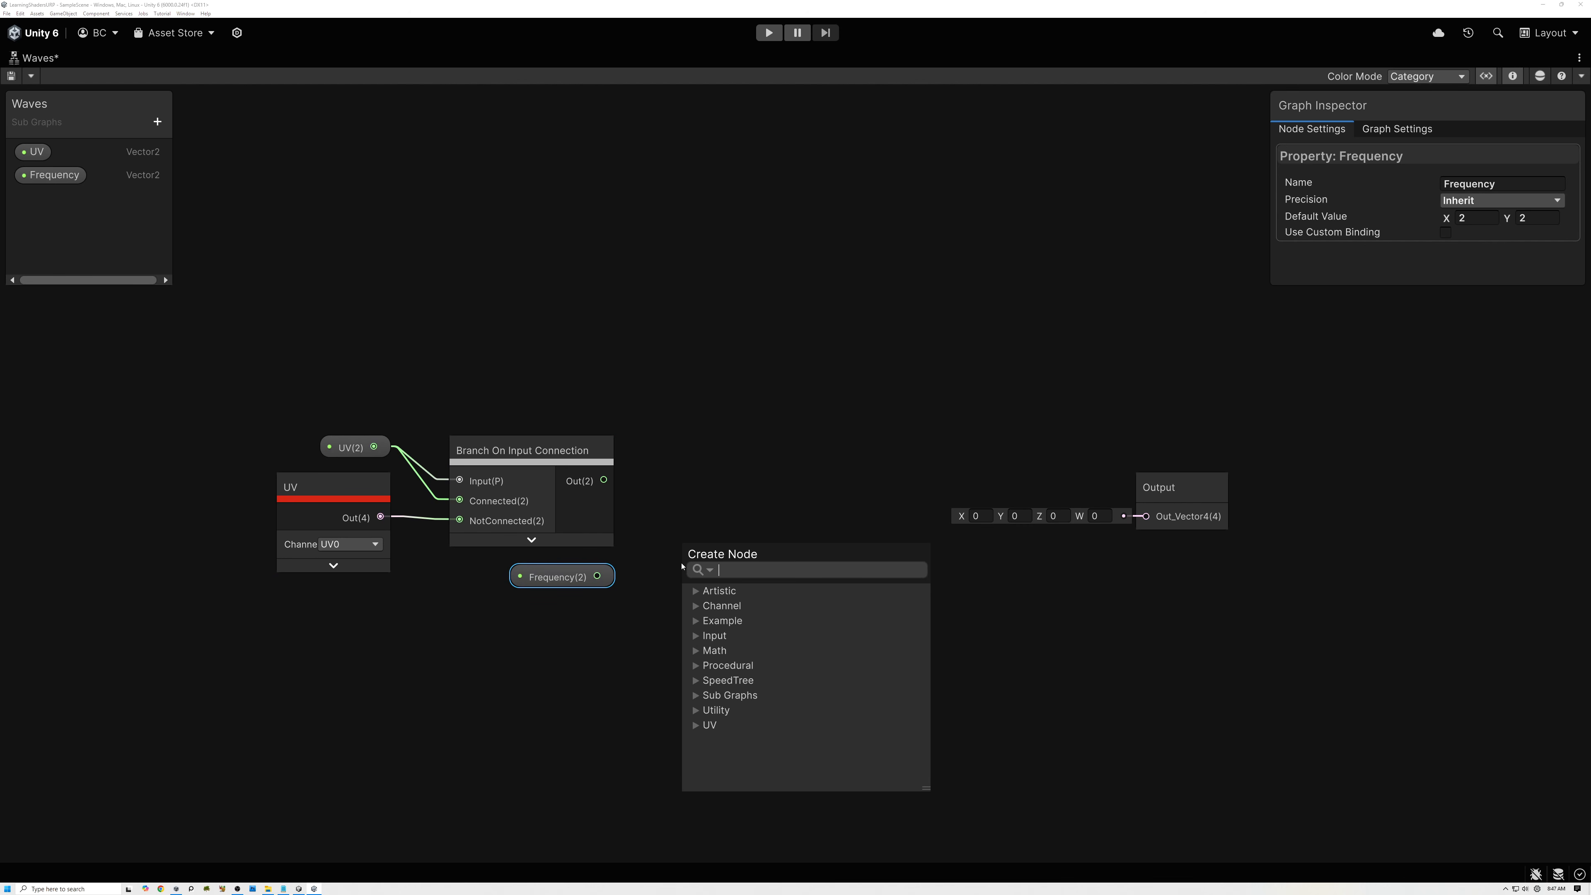
{"action": "type", "text": "mul"}
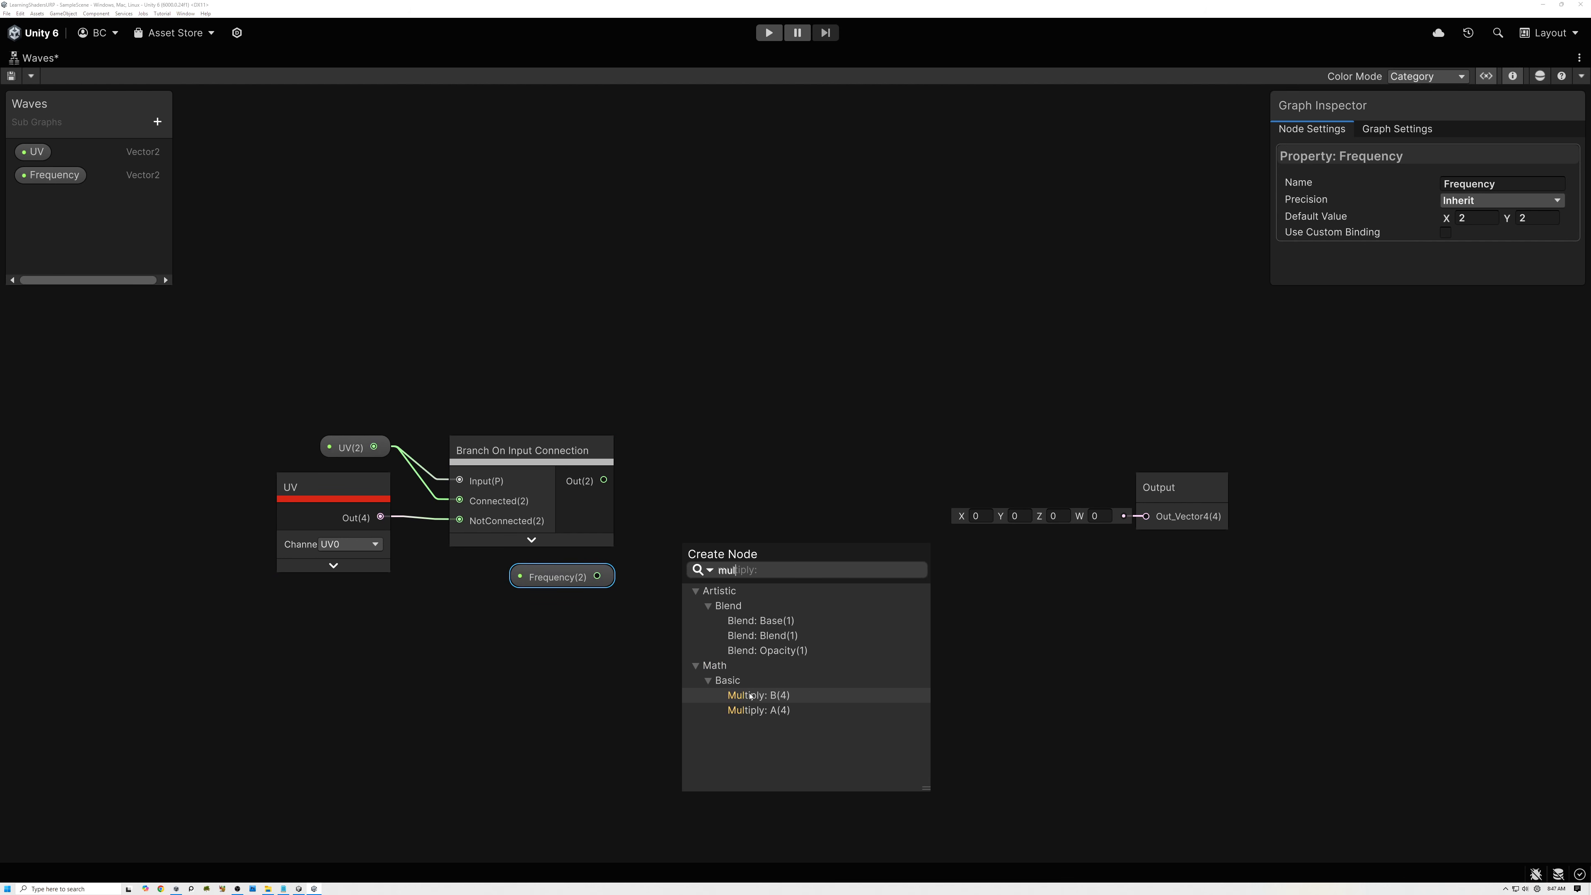
{"action": "left_click", "coordinate": [758, 710]}
{"action": "left_click_drag", "start_coordinate": [597, 576], "coordinate": [682, 603]}
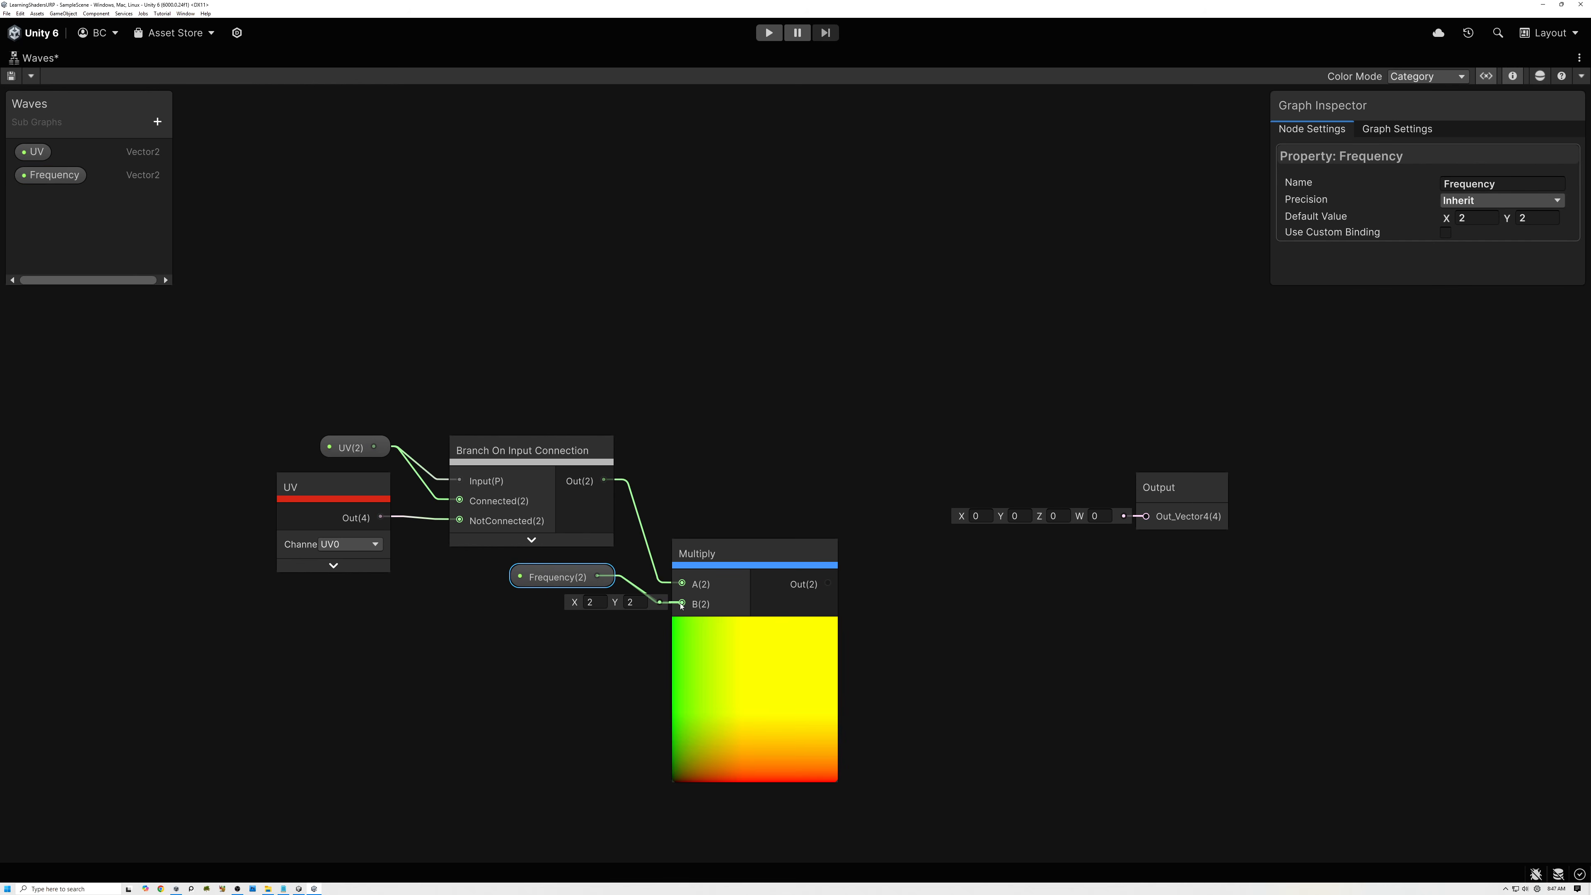
{"action": "left_click", "coordinate": [755, 628]}
Move the Multiply node up beside the branch node and shift the Output node farther away to free space.
{"action": "left_click_drag", "start_coordinate": [695, 550], "coordinate": [680, 510]}
{"action": "middle_click_drag", "start_coordinate": [681, 511], "coordinate": [561, 497]}
{"action": "left_click_drag", "start_coordinate": [1079, 480], "coordinate": [1358, 490]}
Add a Split node fed by the Multiply output.
{"action": "left_click_drag", "start_coordinate": [612, 511], "coordinate": [671, 520]}
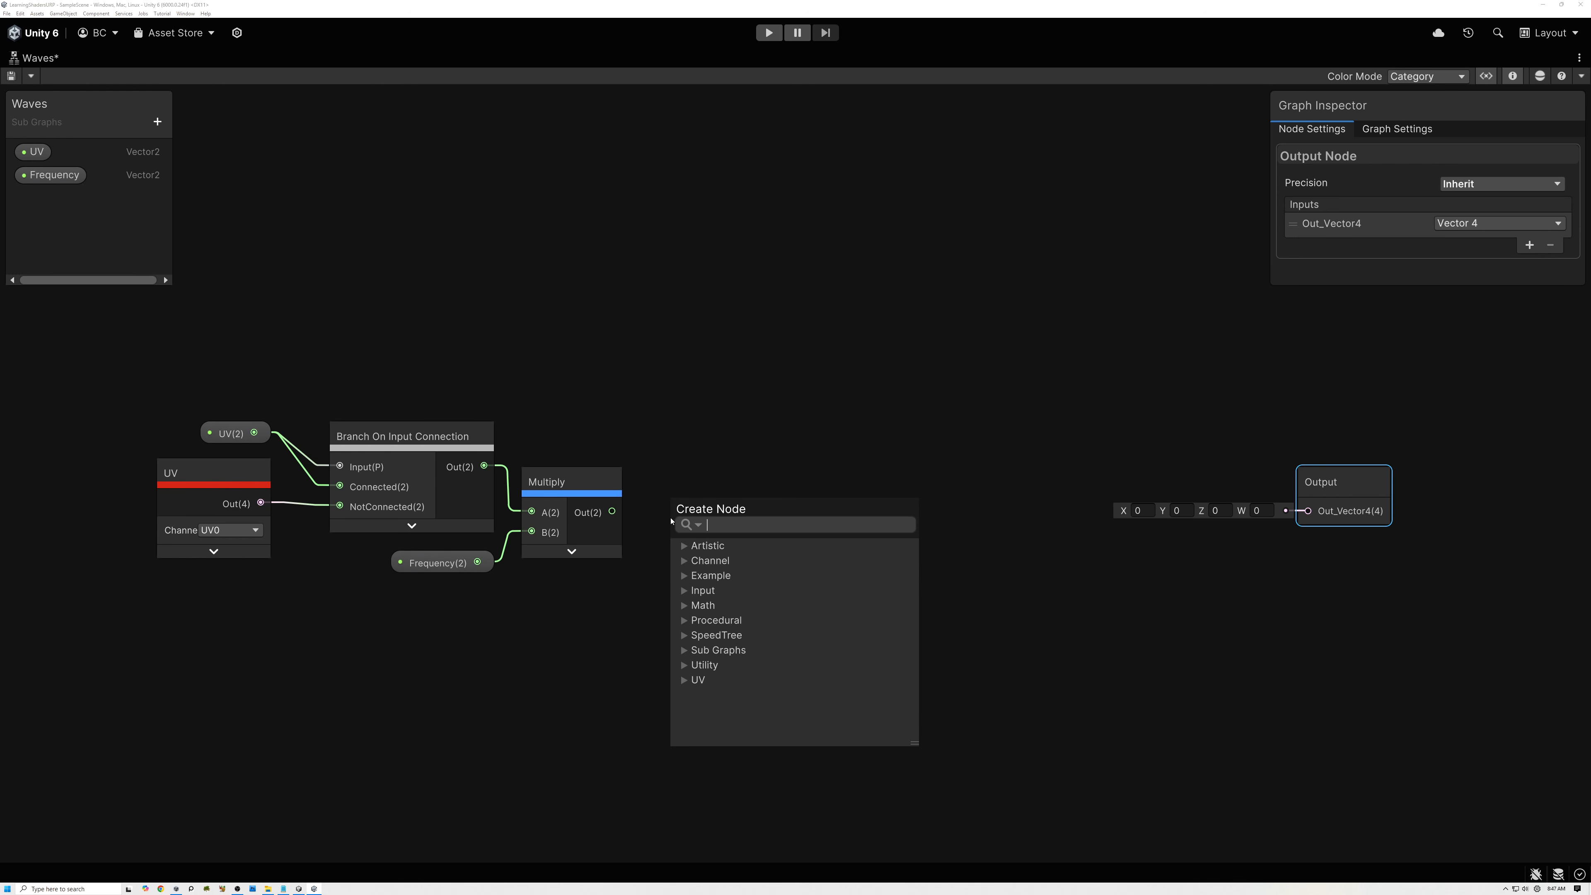
{"action": "type", "text": "split"}
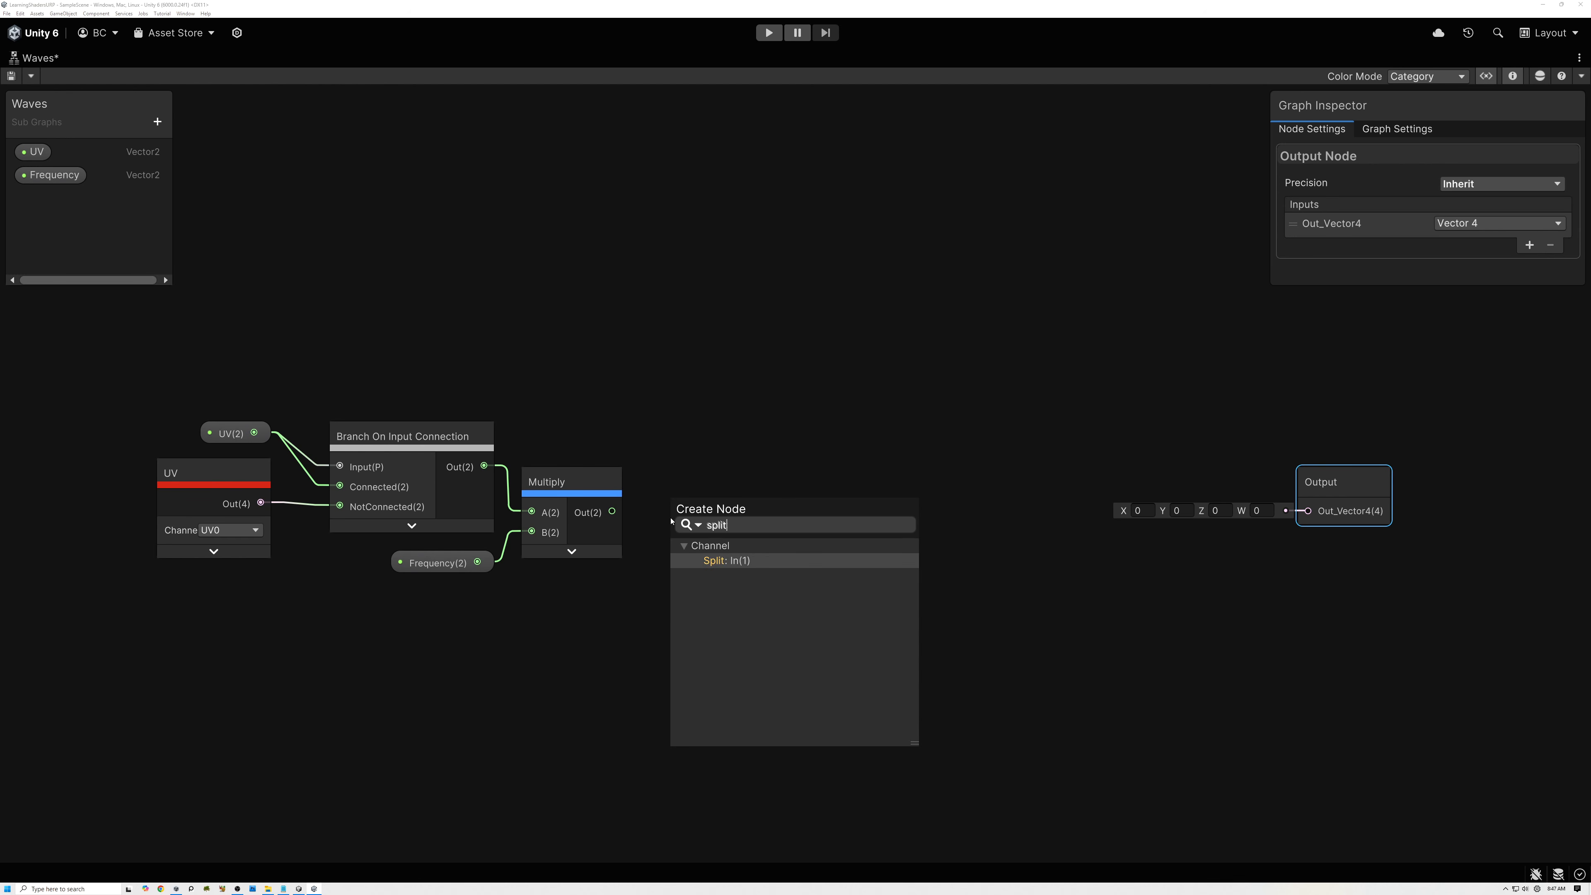
{"action": "left_click", "coordinate": [727, 561]}
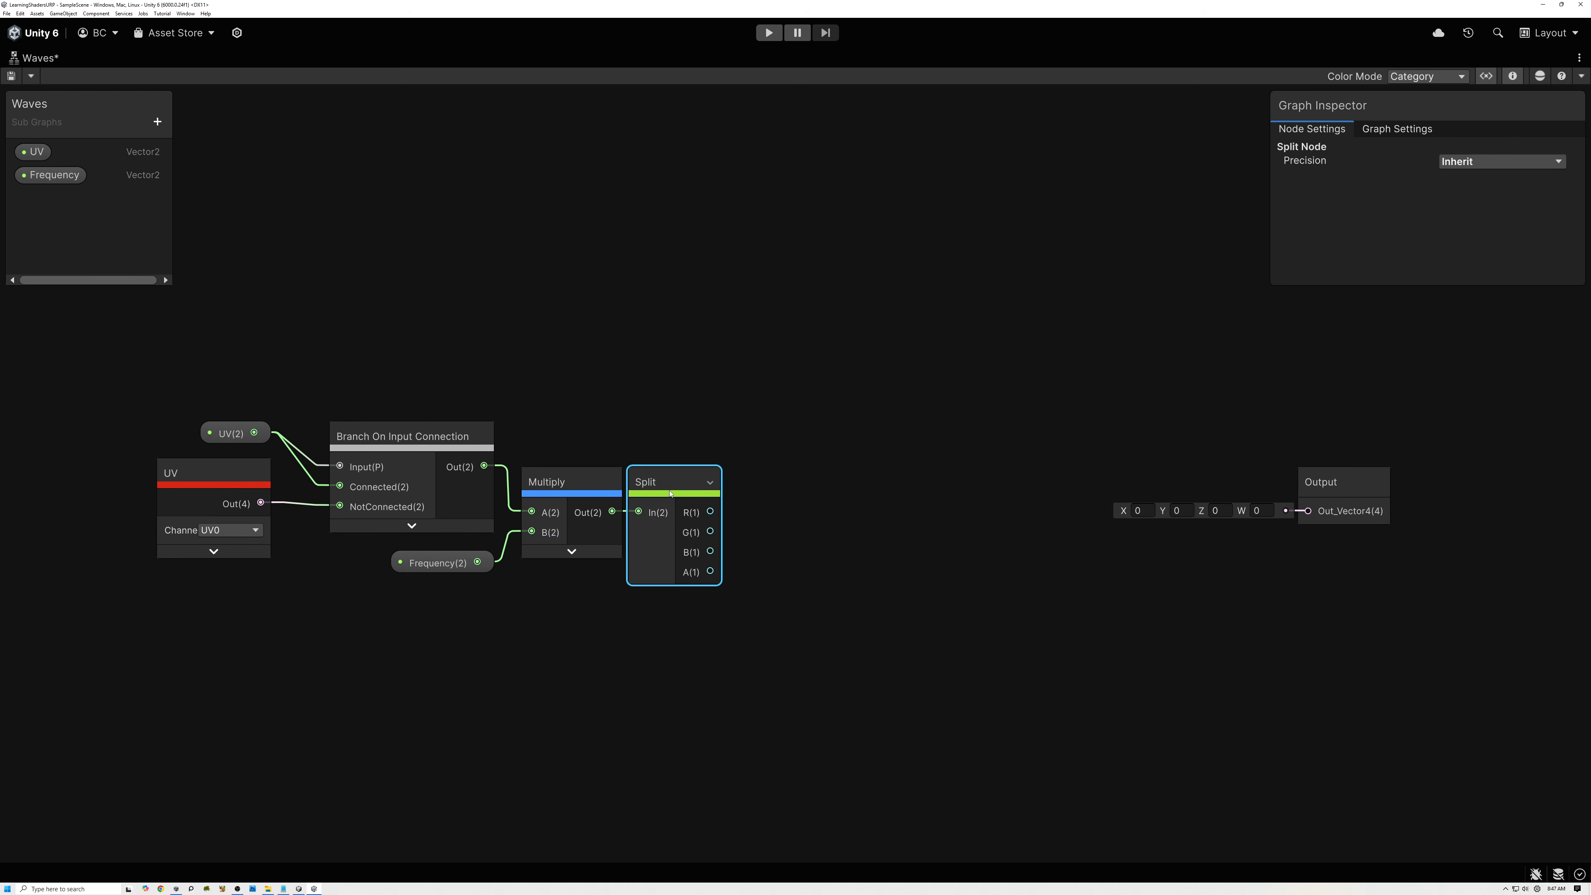
Sum Split's R and G outputs with an Add node, collapse its preview and place it beside Split.
{"action": "key", "text": "space"}
{"action": "type", "text": "add"}
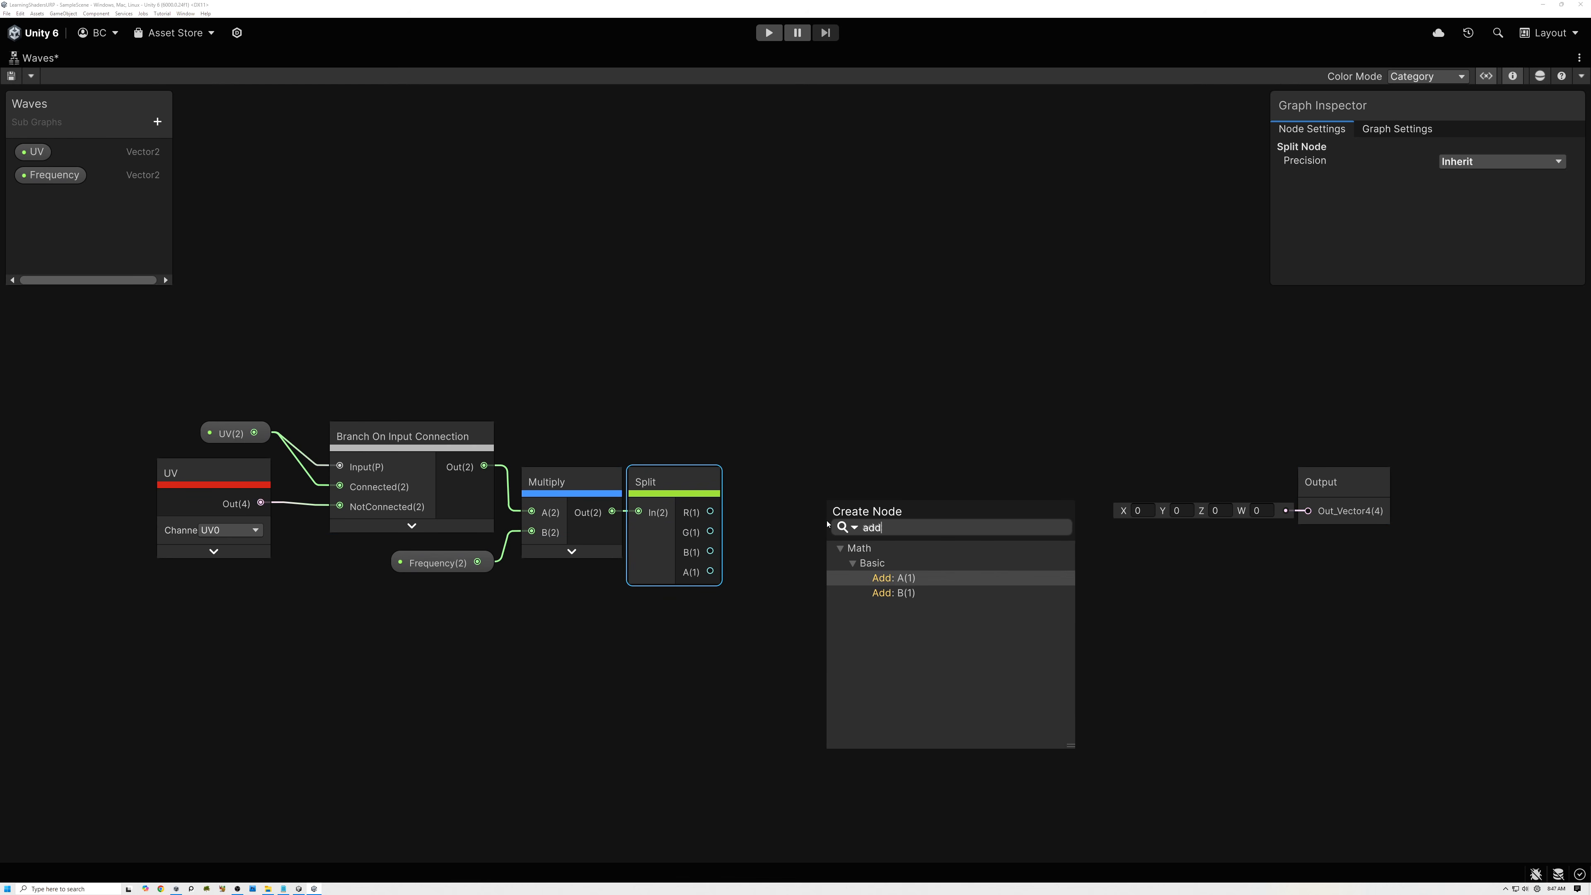
{"action": "left_click", "coordinate": [899, 578]}
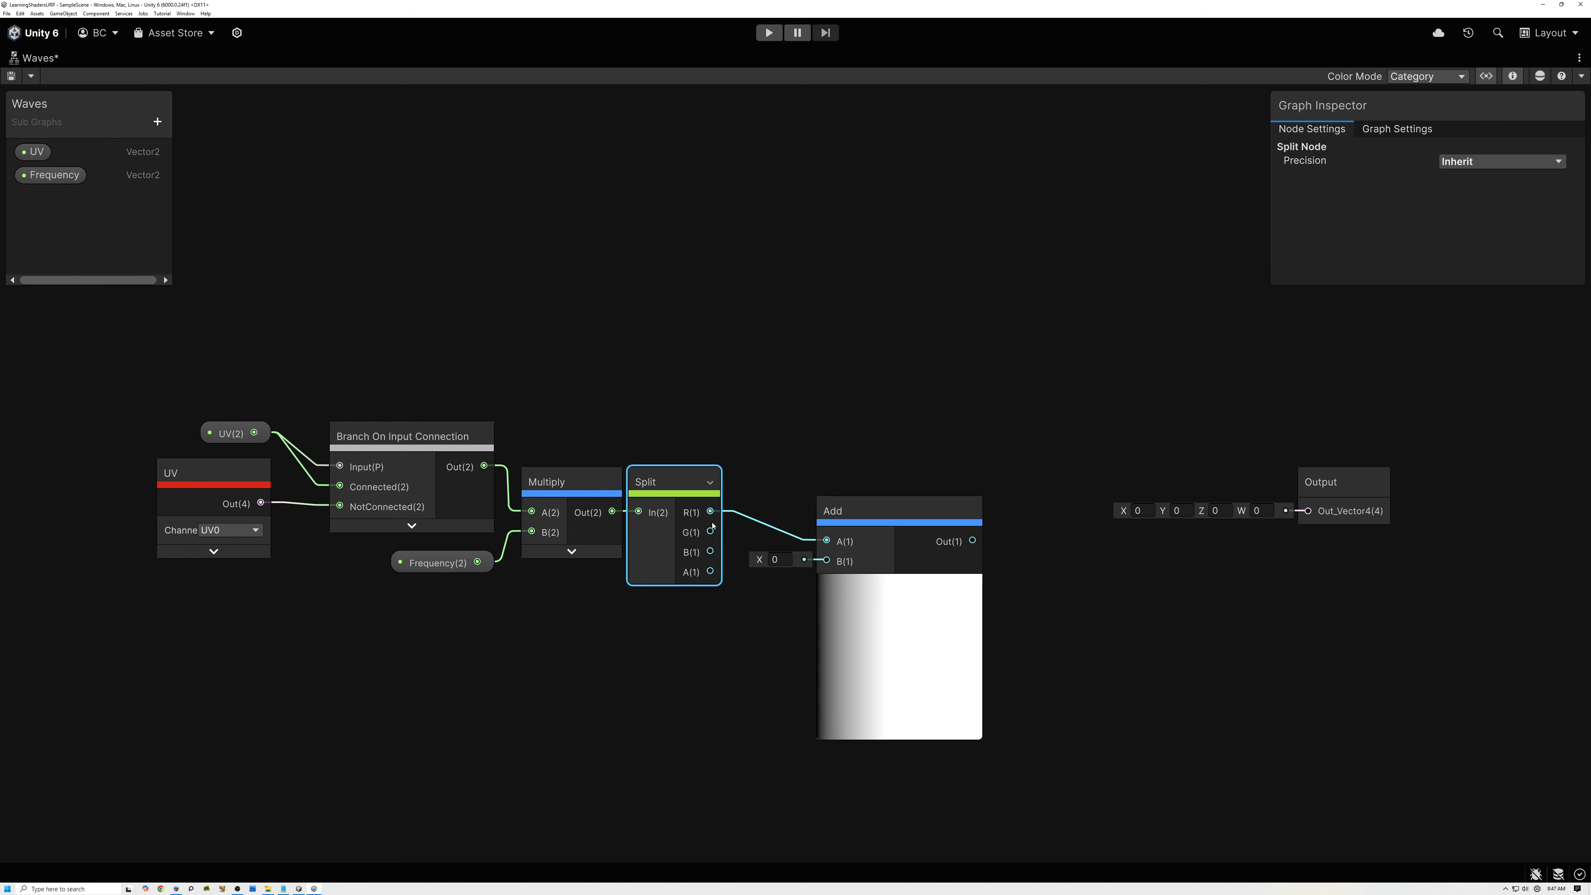
{"action": "left_click", "coordinate": [899, 585]}
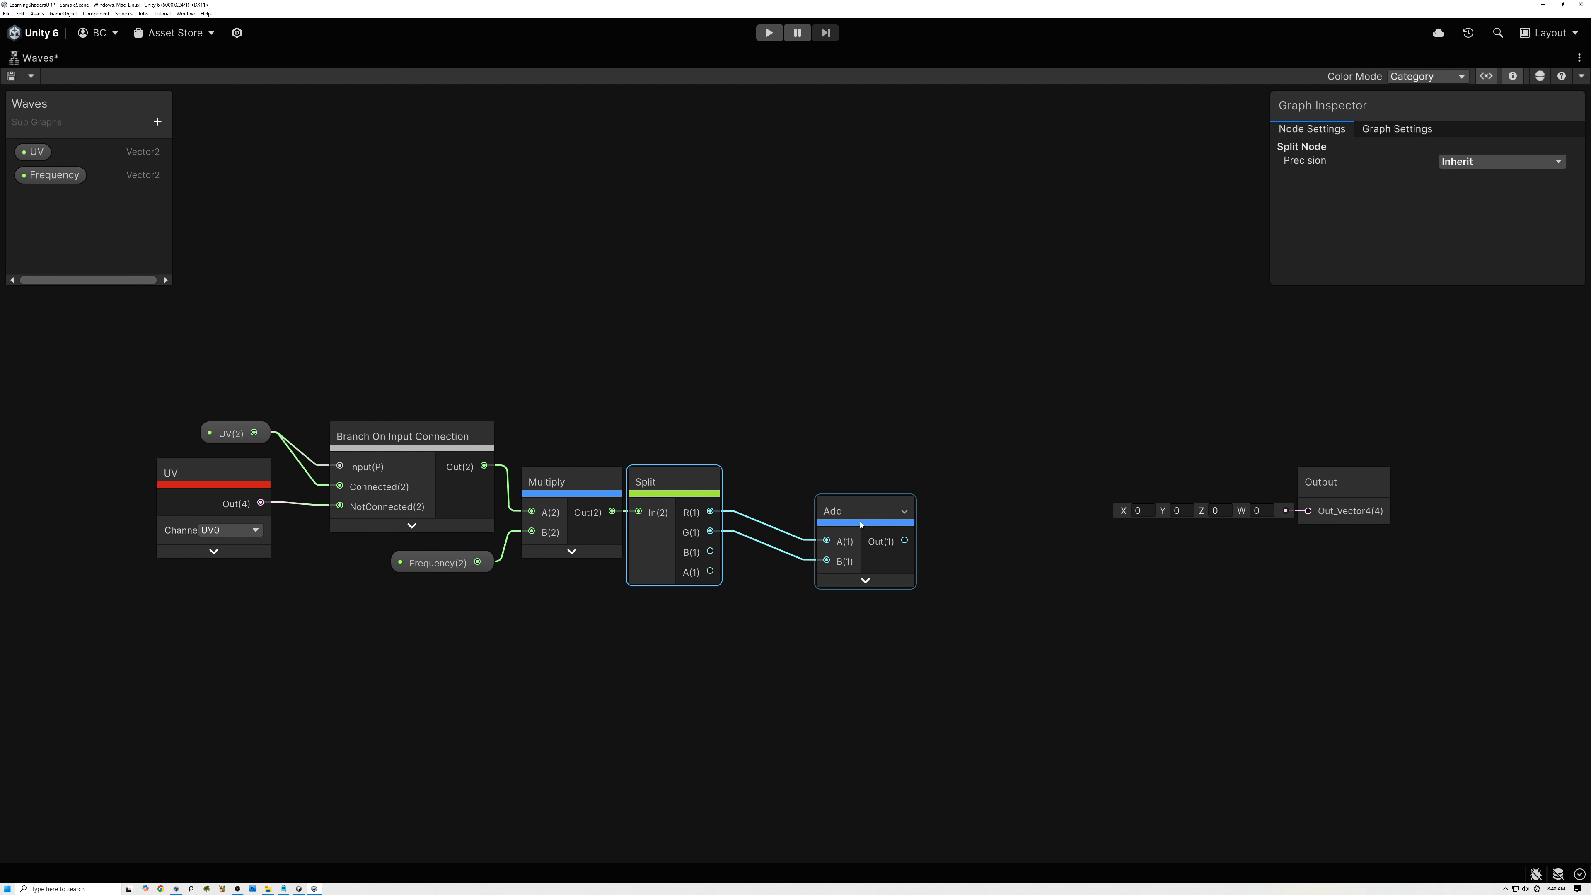
{"action": "left_click_drag", "start_coordinate": [877, 511], "coordinate": [768, 484]}
Add the procedural LinearTime sub graph node in the empty area above the branch node, with its preview collapsed.
{"action": "middle_click_drag", "start_coordinate": [595, 338], "coordinate": [646, 462]}
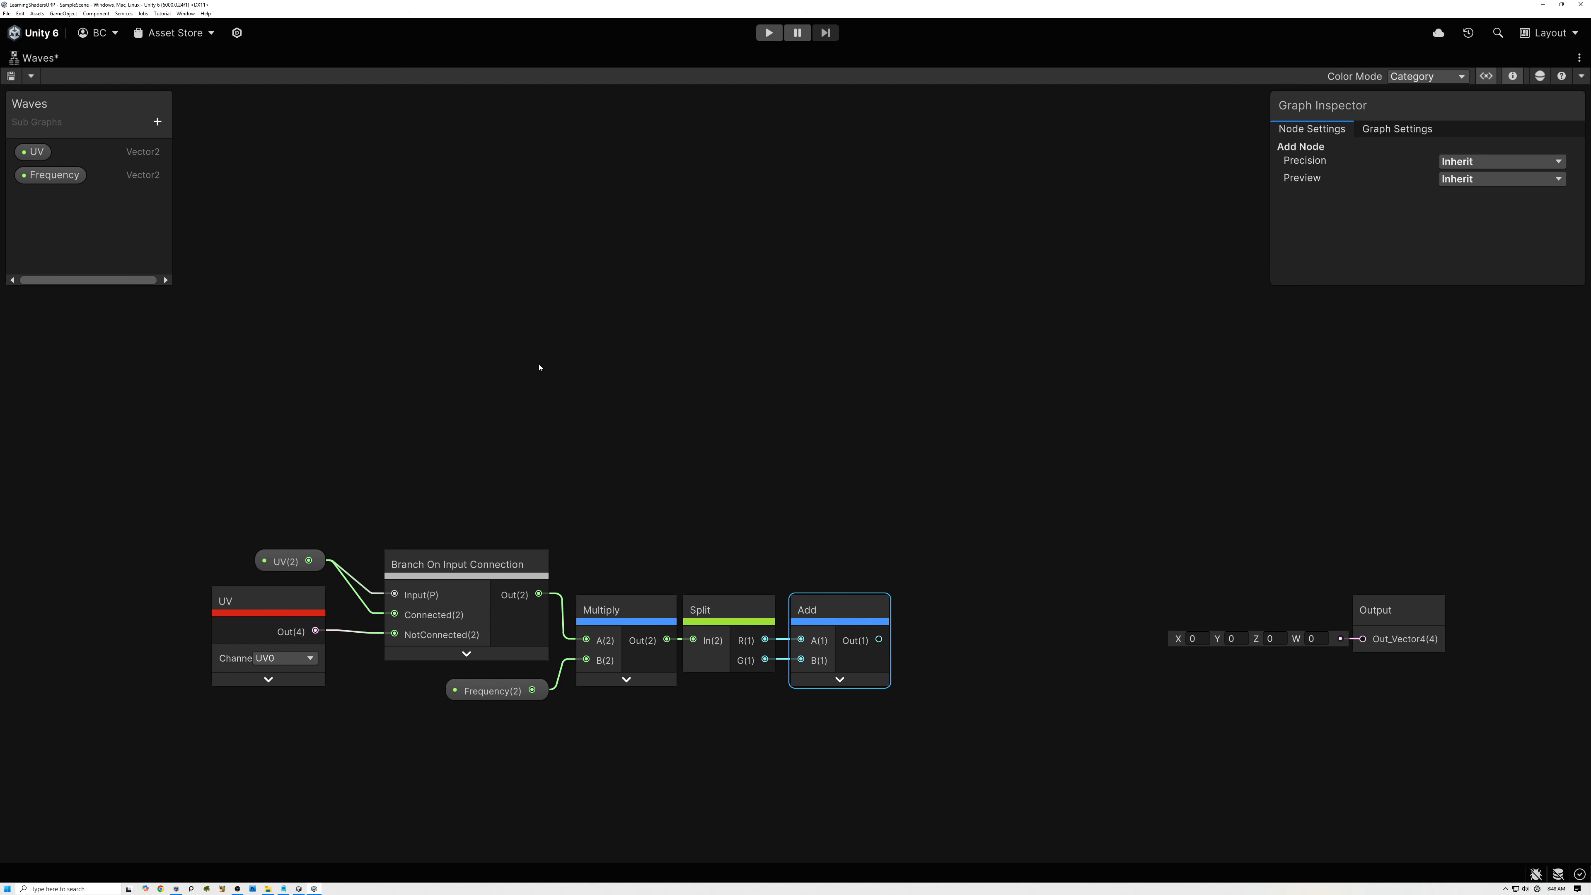
{"action": "right_click", "coordinate": [429, 353]}
{"action": "left_click", "coordinate": [439, 354]}
{"action": "type", "text": "time"}
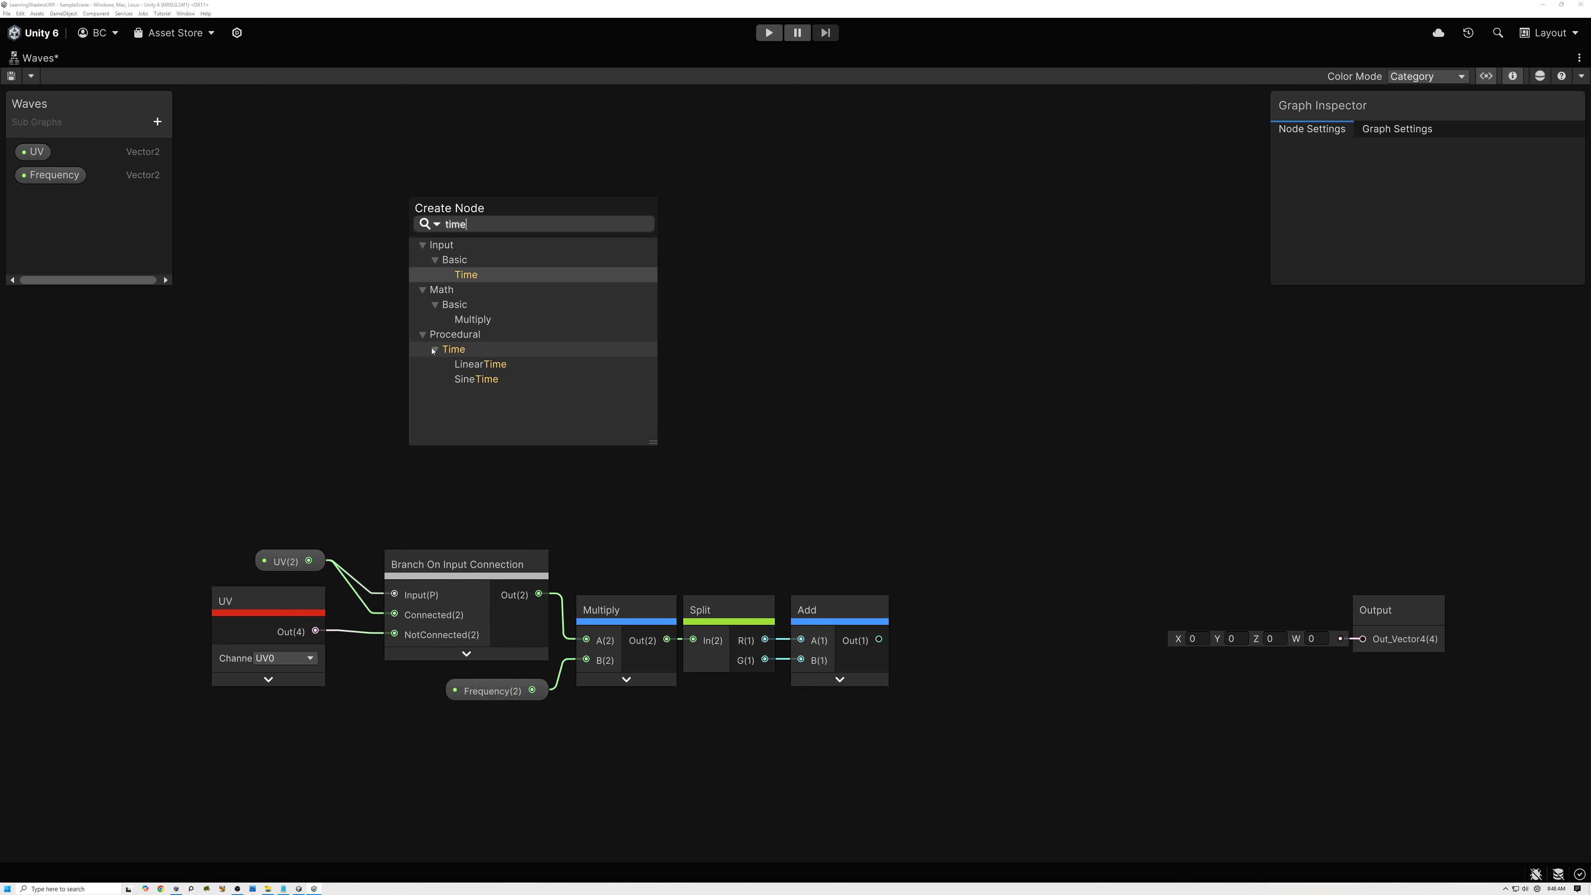
{"action": "double_click", "coordinate": [470, 365]}
{"action": "left_click", "coordinate": [494, 474]}
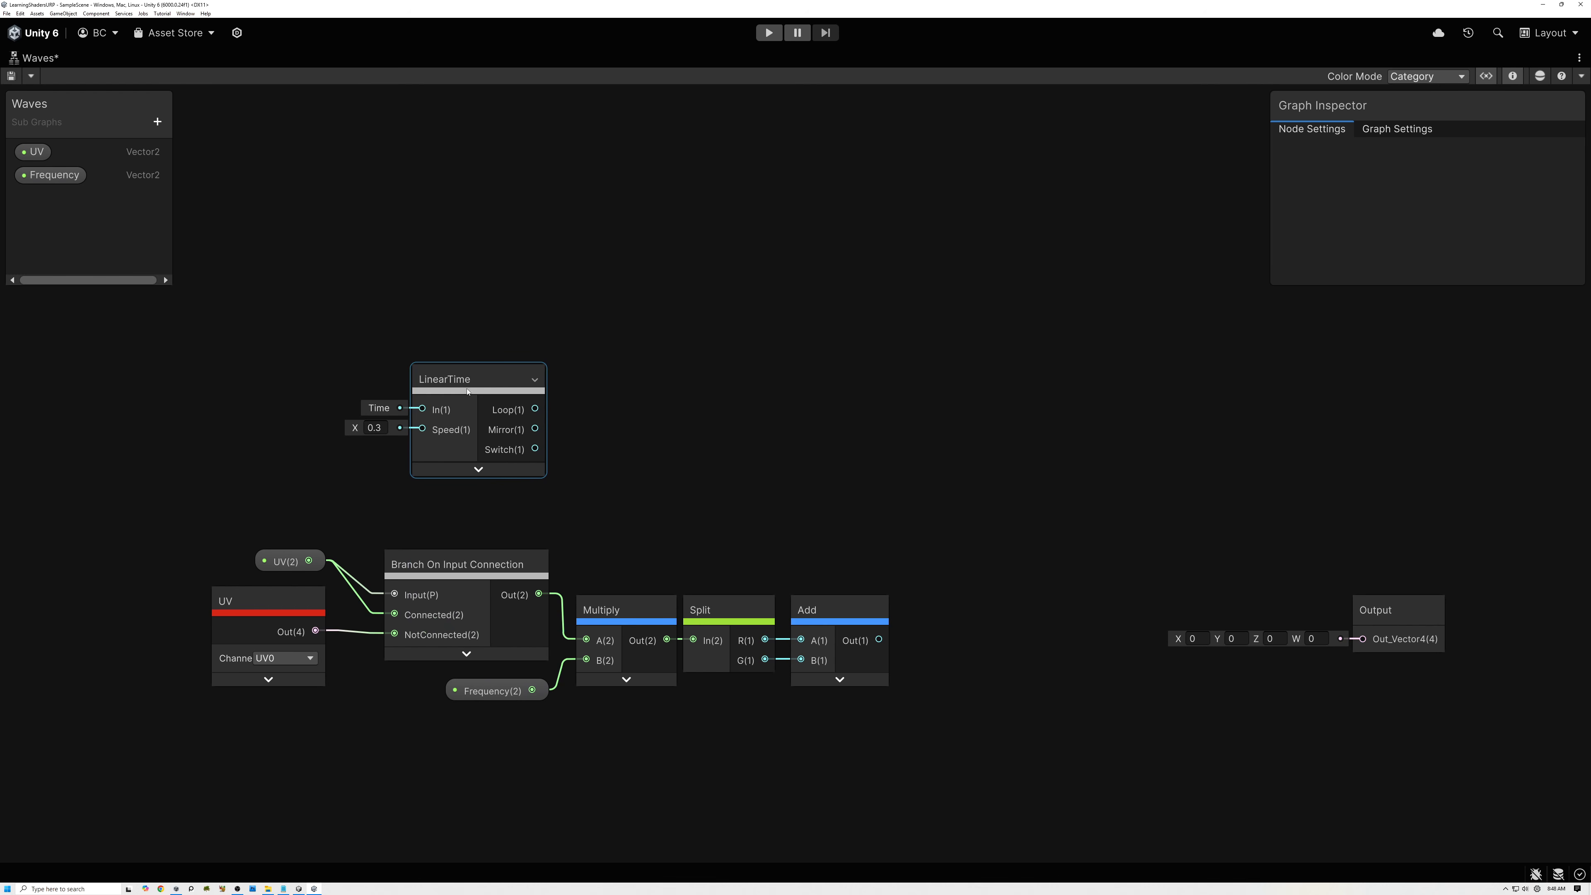
{"action": "left_click_drag", "start_coordinate": [501, 391], "coordinate": [472, 357]}
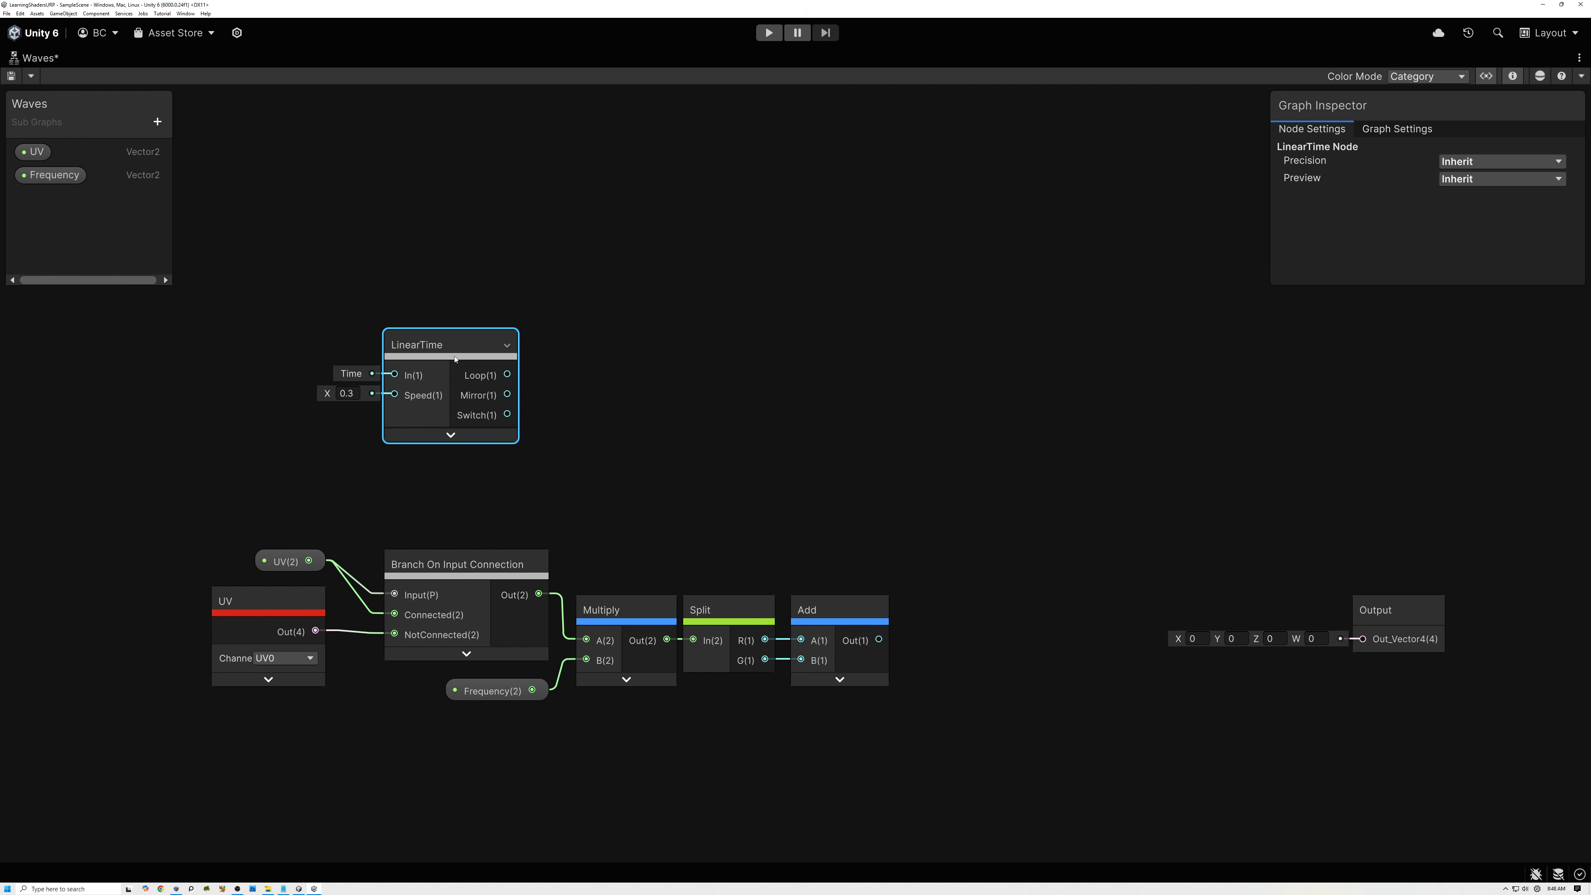
Create a Float property named Movement and place it in the graph above the LinearTime node.
{"action": "left_click_drag", "start_coordinate": [444, 357], "coordinate": [434, 374]}
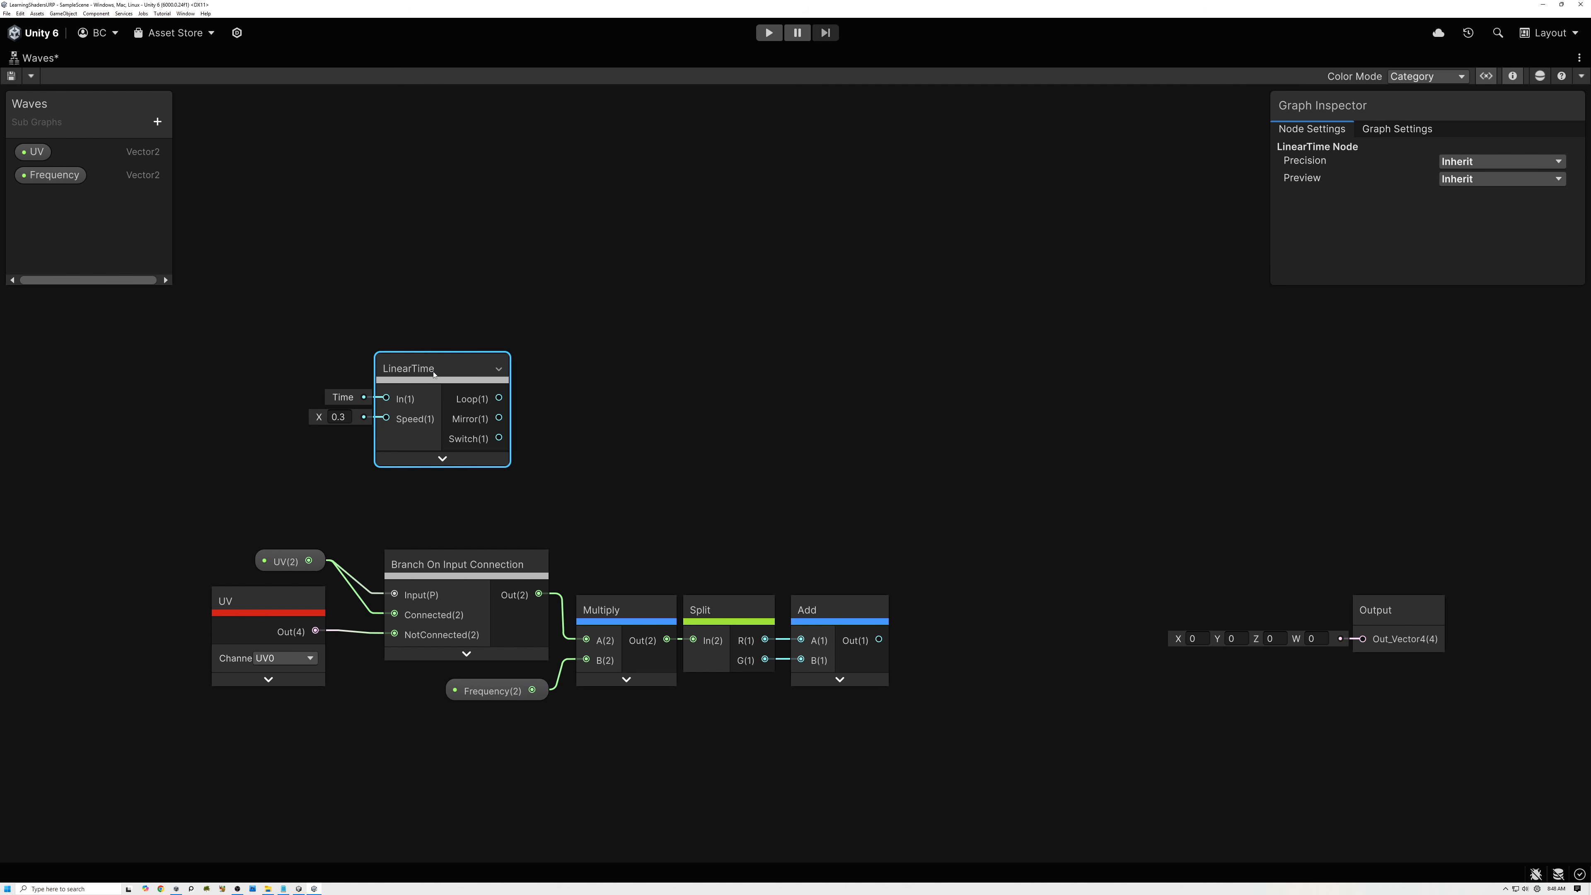
{"action": "left_click", "coordinate": [164, 126]}
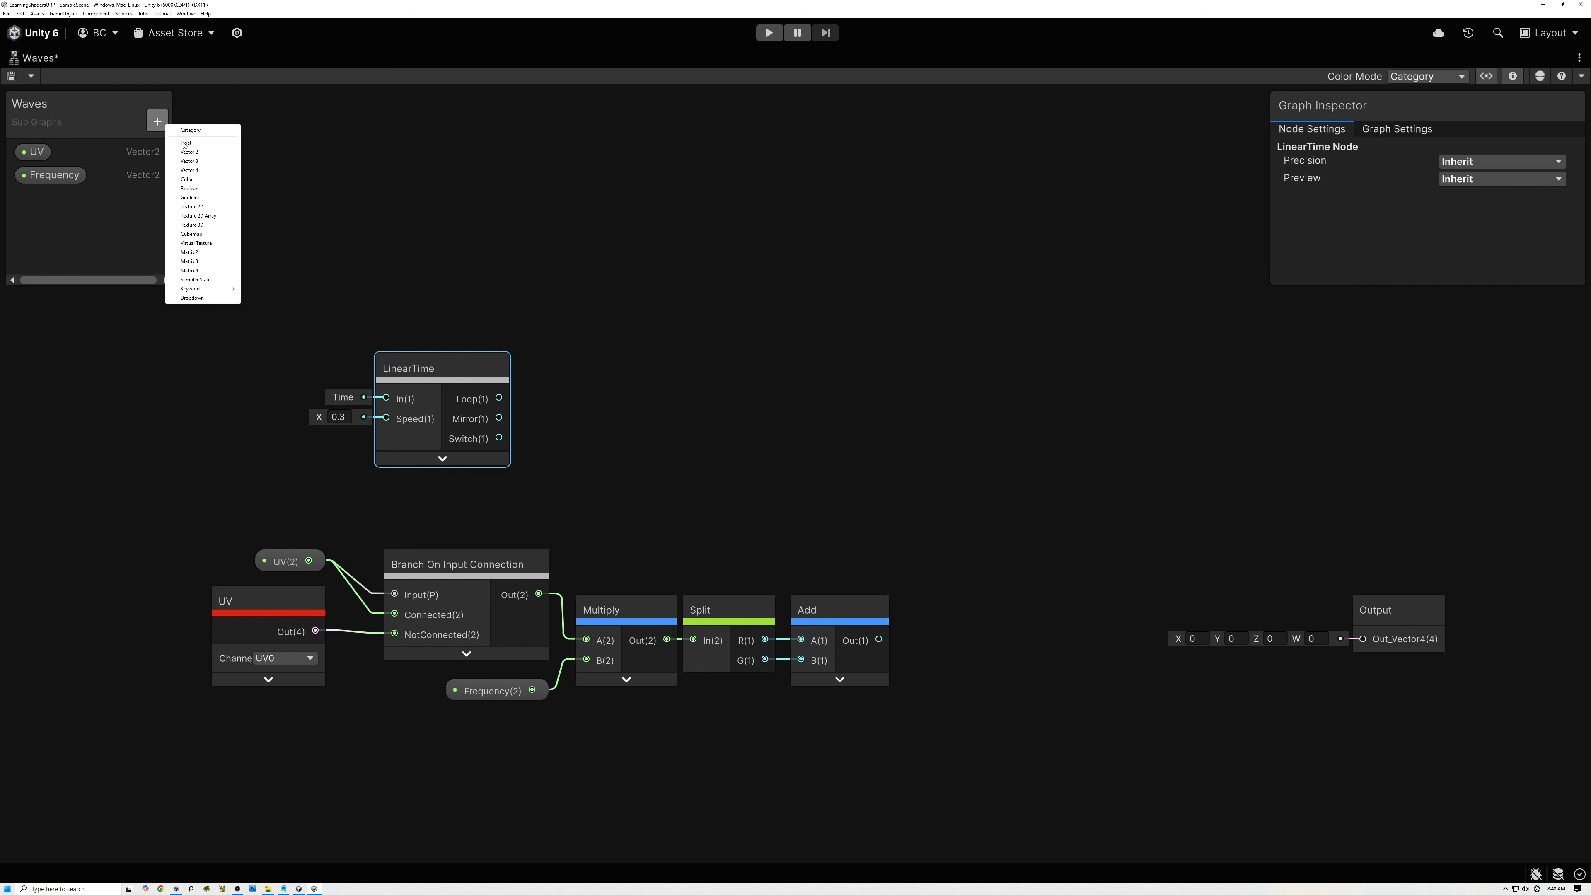
{"action": "left_click", "coordinate": [172, 130]}
{"action": "type", "text": "Movement"}
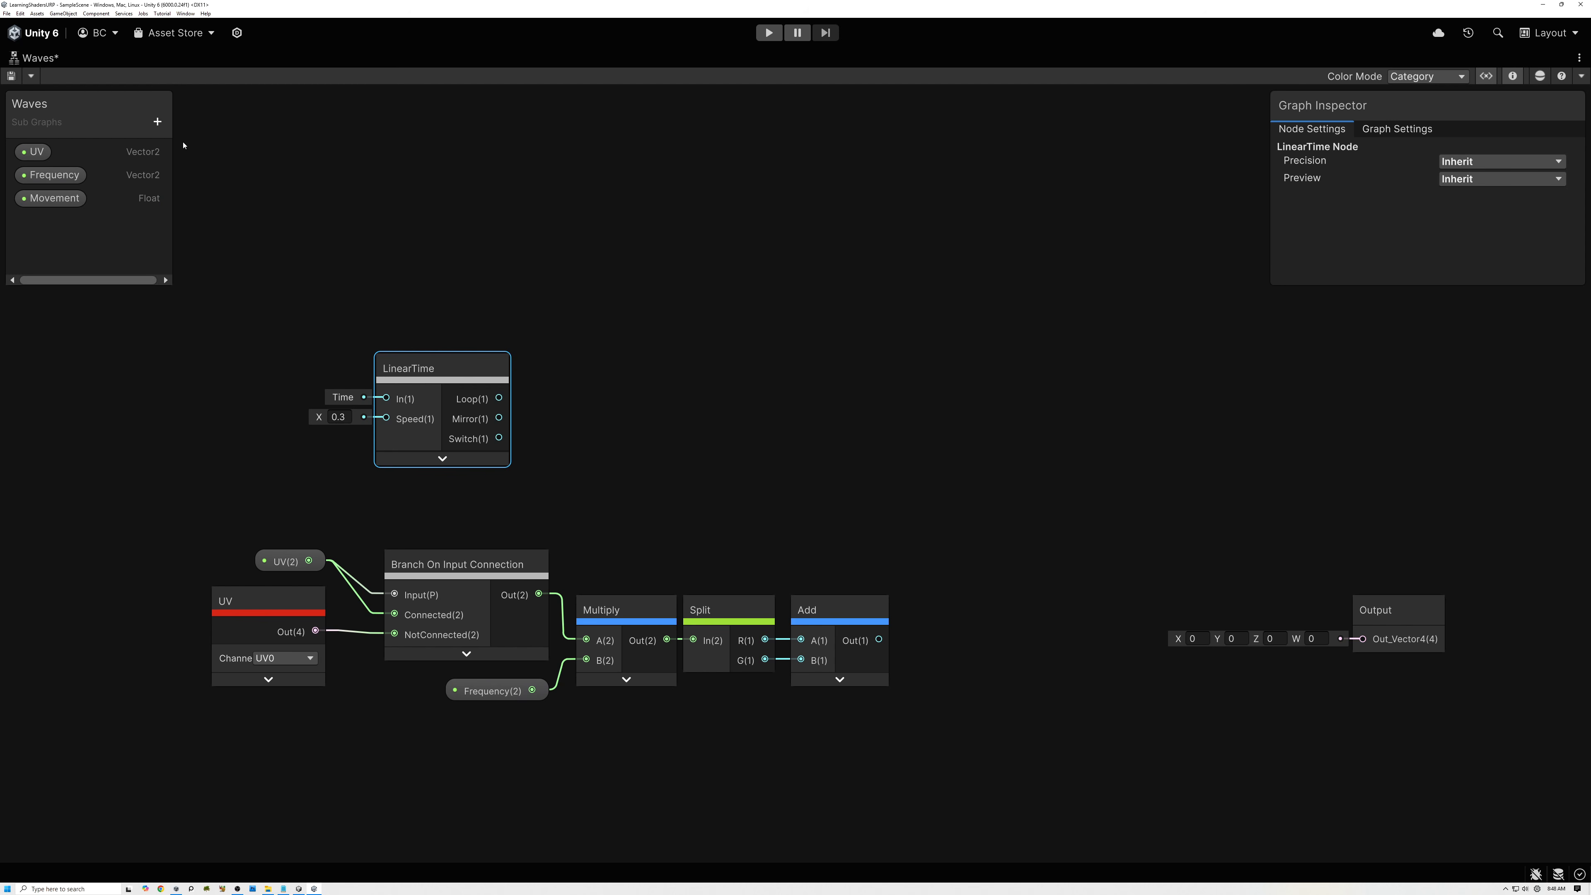
{"action": "left_click", "coordinate": [45, 199]}
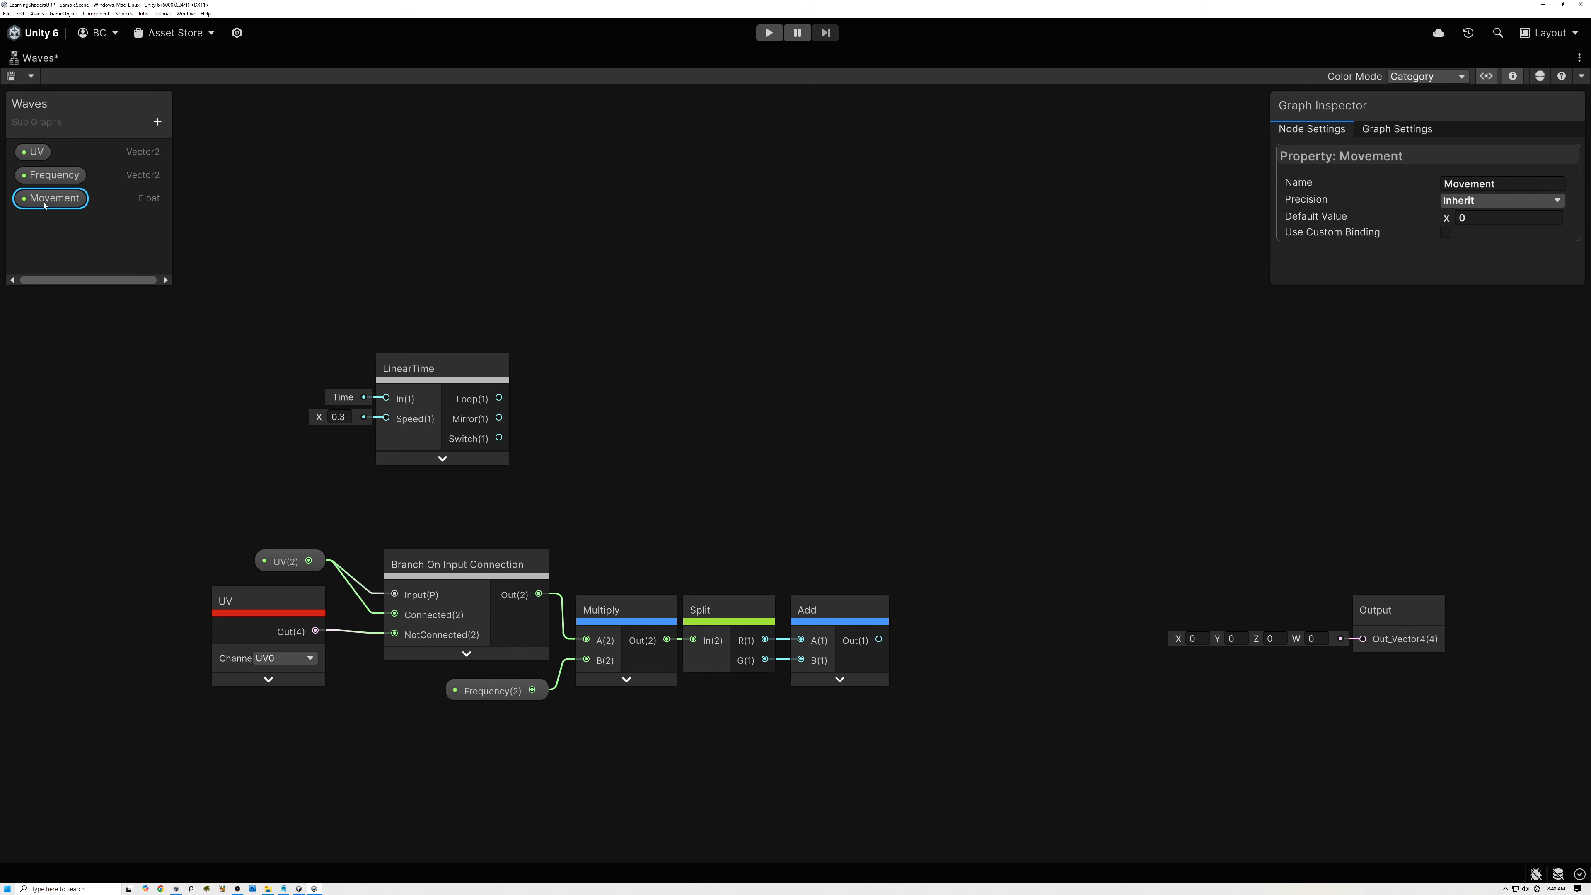
{"action": "left_click_drag", "start_coordinate": [45, 205], "coordinate": [457, 300]}
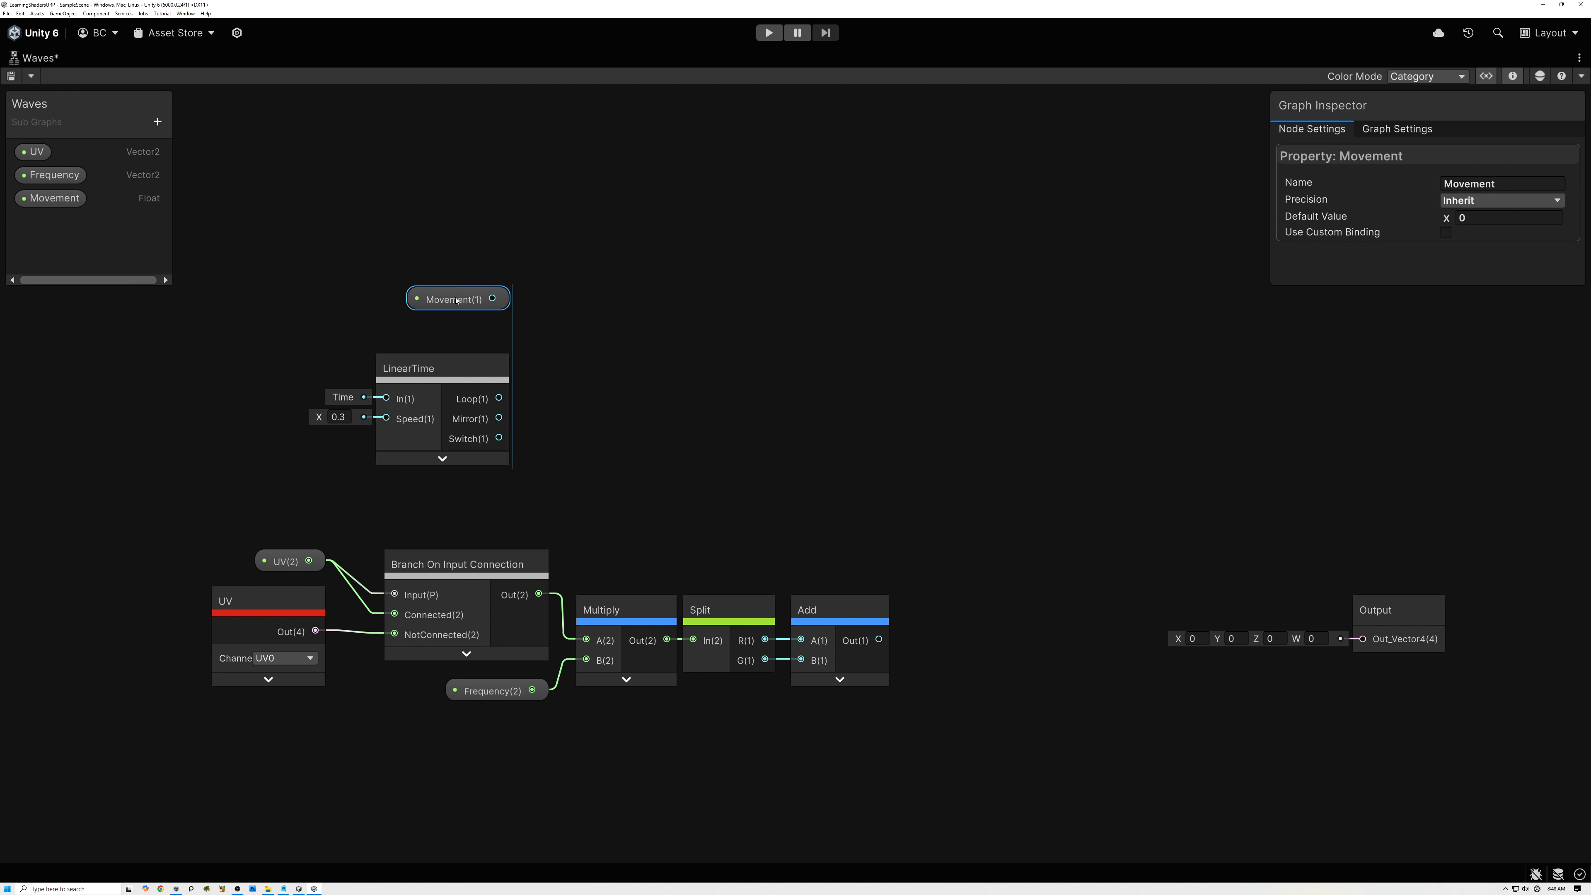
Add a second Branch On Input Connection node beside LinearTime and feed Movement into its Input port.
{"action": "left_click", "coordinate": [610, 342]}
{"action": "key", "text": "space"}
{"action": "type", "text": "nb"}
{"action": "key", "text": "BackSpace"}
{"action": "key", "text": "BackSpace"}
{"action": "type", "text": "br"}
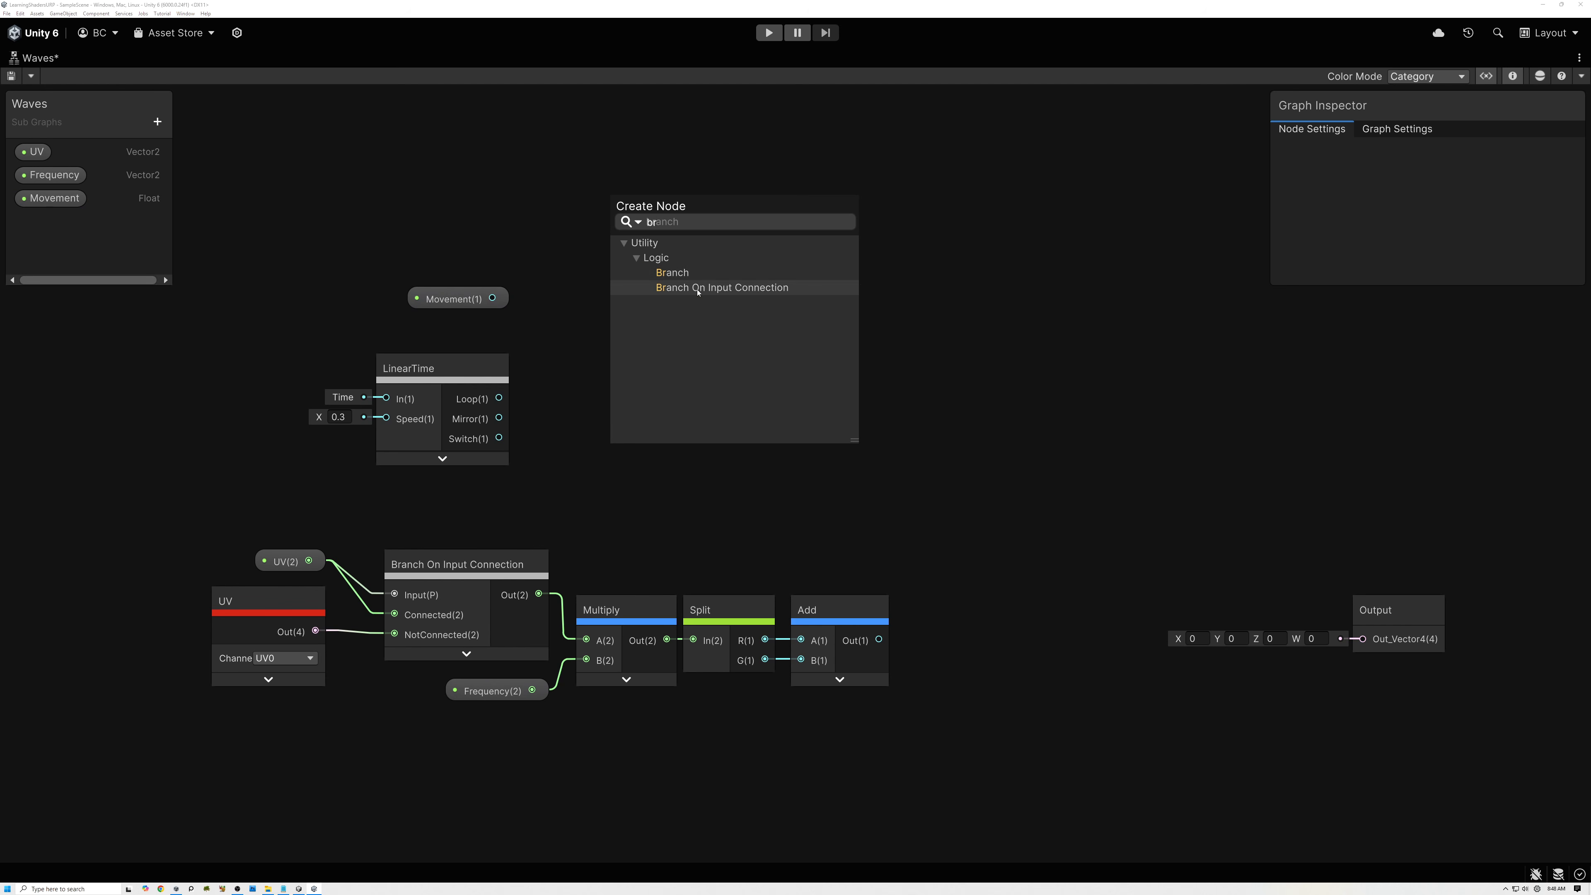
{"action": "double_click", "coordinate": [720, 287]}
{"action": "left_click_drag", "start_coordinate": [493, 297], "coordinate": [616, 406]}
Enable custom binding on the Movement property and label it LinearTime.
{"action": "left_click", "coordinate": [460, 299]}
{"action": "left_click", "coordinate": [1445, 233]}
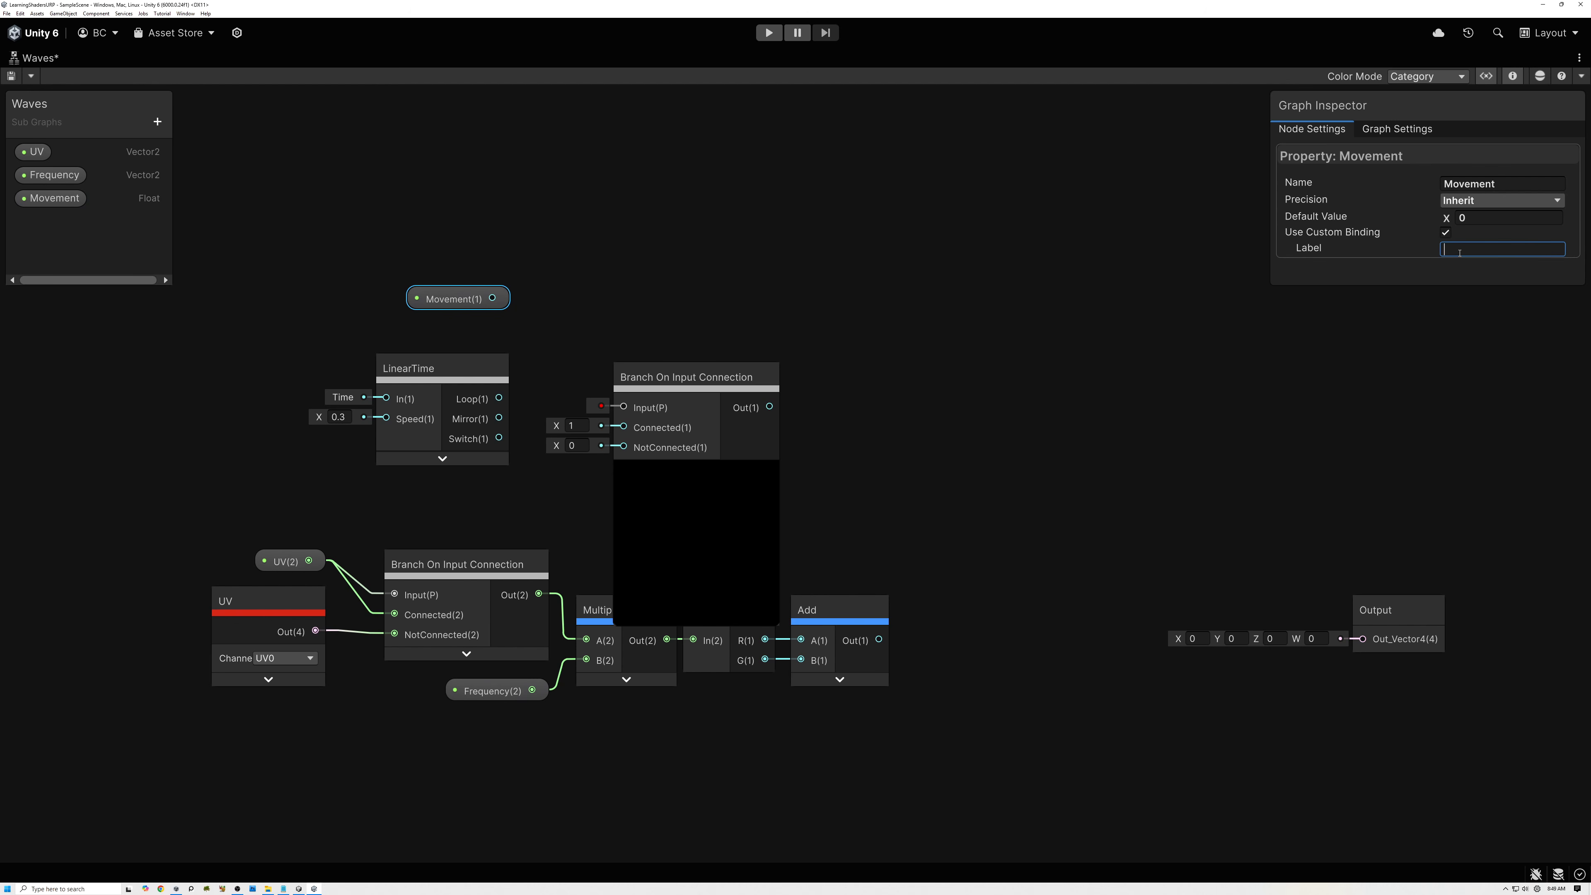
{"action": "type", "text": "LinearTime"}
Wire Movement to the new branch node's Connected port and LinearTime's Loop output to NotConnected, then collapse the branch preview.
{"action": "left_click_drag", "start_coordinate": [492, 298], "coordinate": [623, 427]}
{"action": "left_click", "coordinate": [477, 374]}
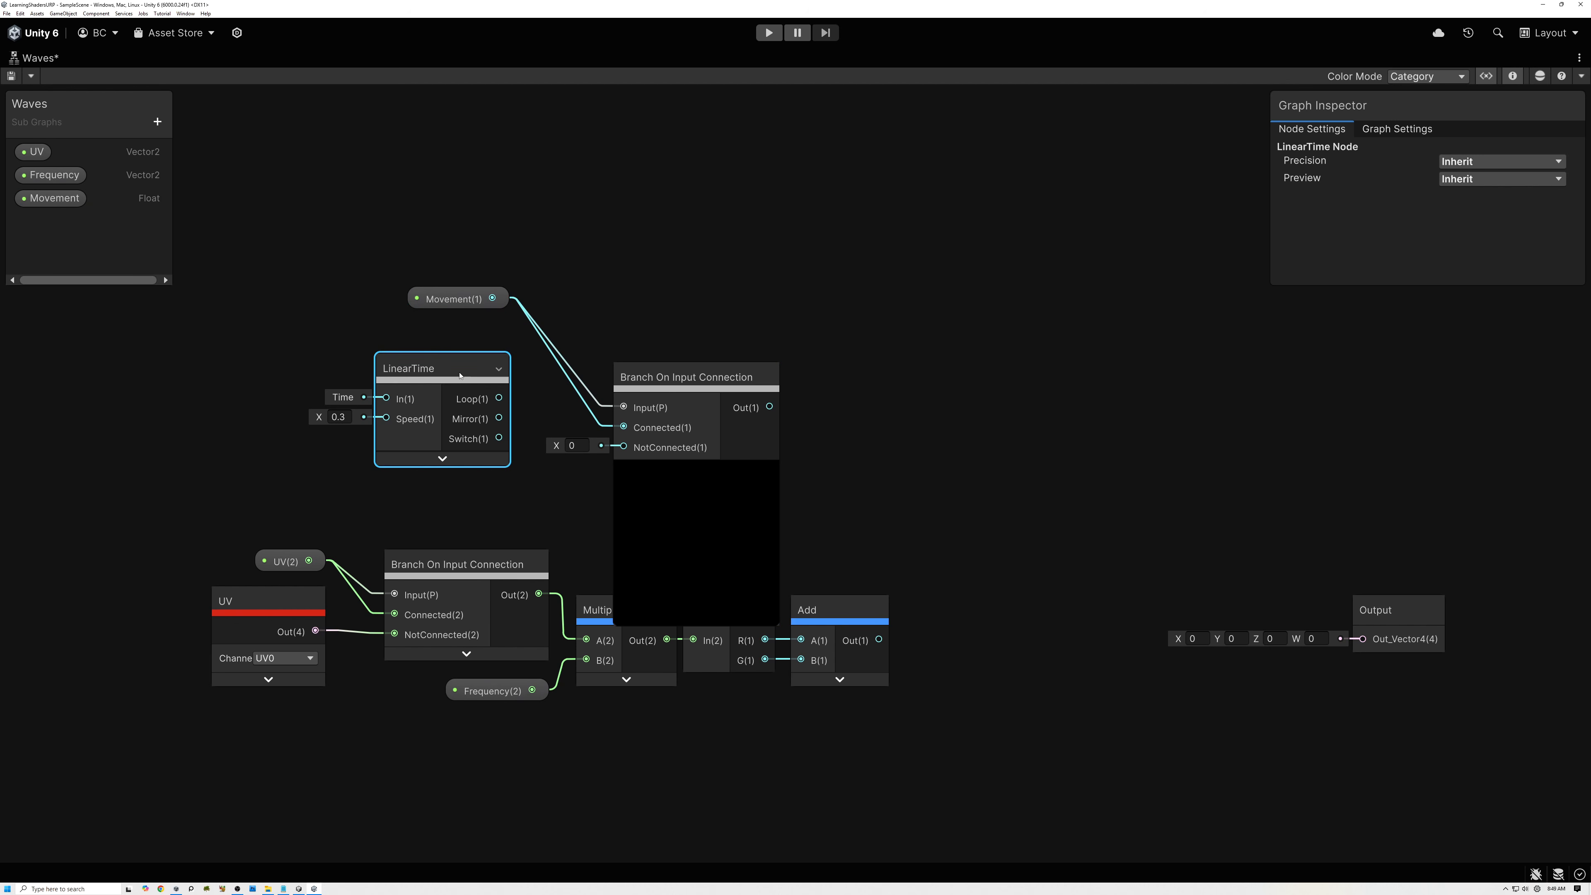
{"action": "left_click_drag", "start_coordinate": [499, 398], "coordinate": [622, 446]}
{"action": "left_click", "coordinate": [701, 476]}
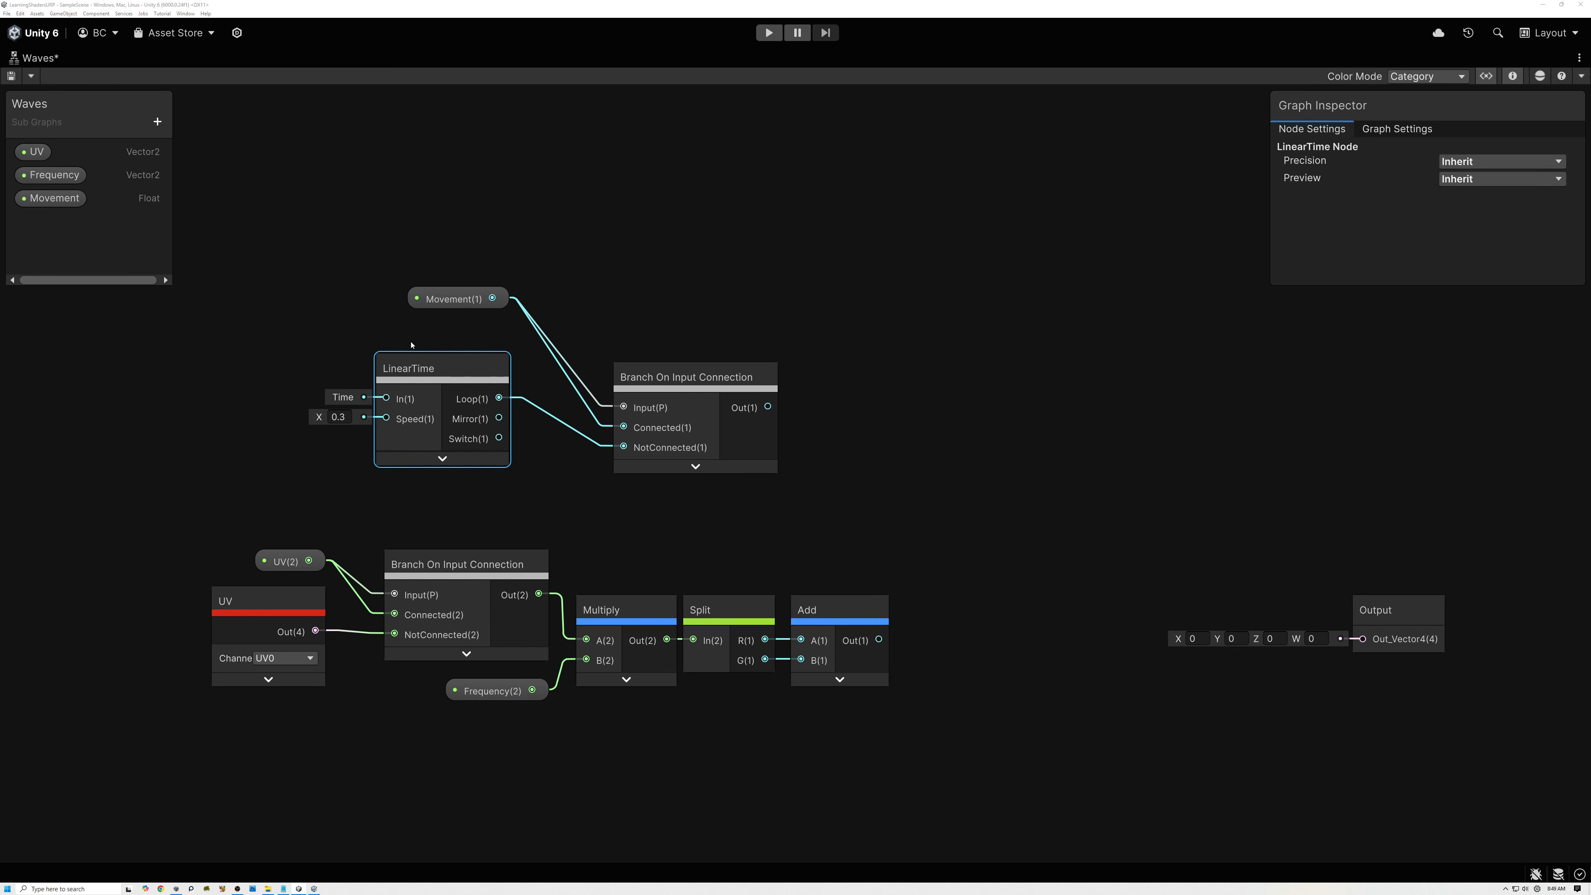
Hide LinearTime's unused ports and pack Movement, LinearTime and their branch node close together.
{"action": "left_click_drag", "start_coordinate": [453, 295], "coordinate": [452, 333]}
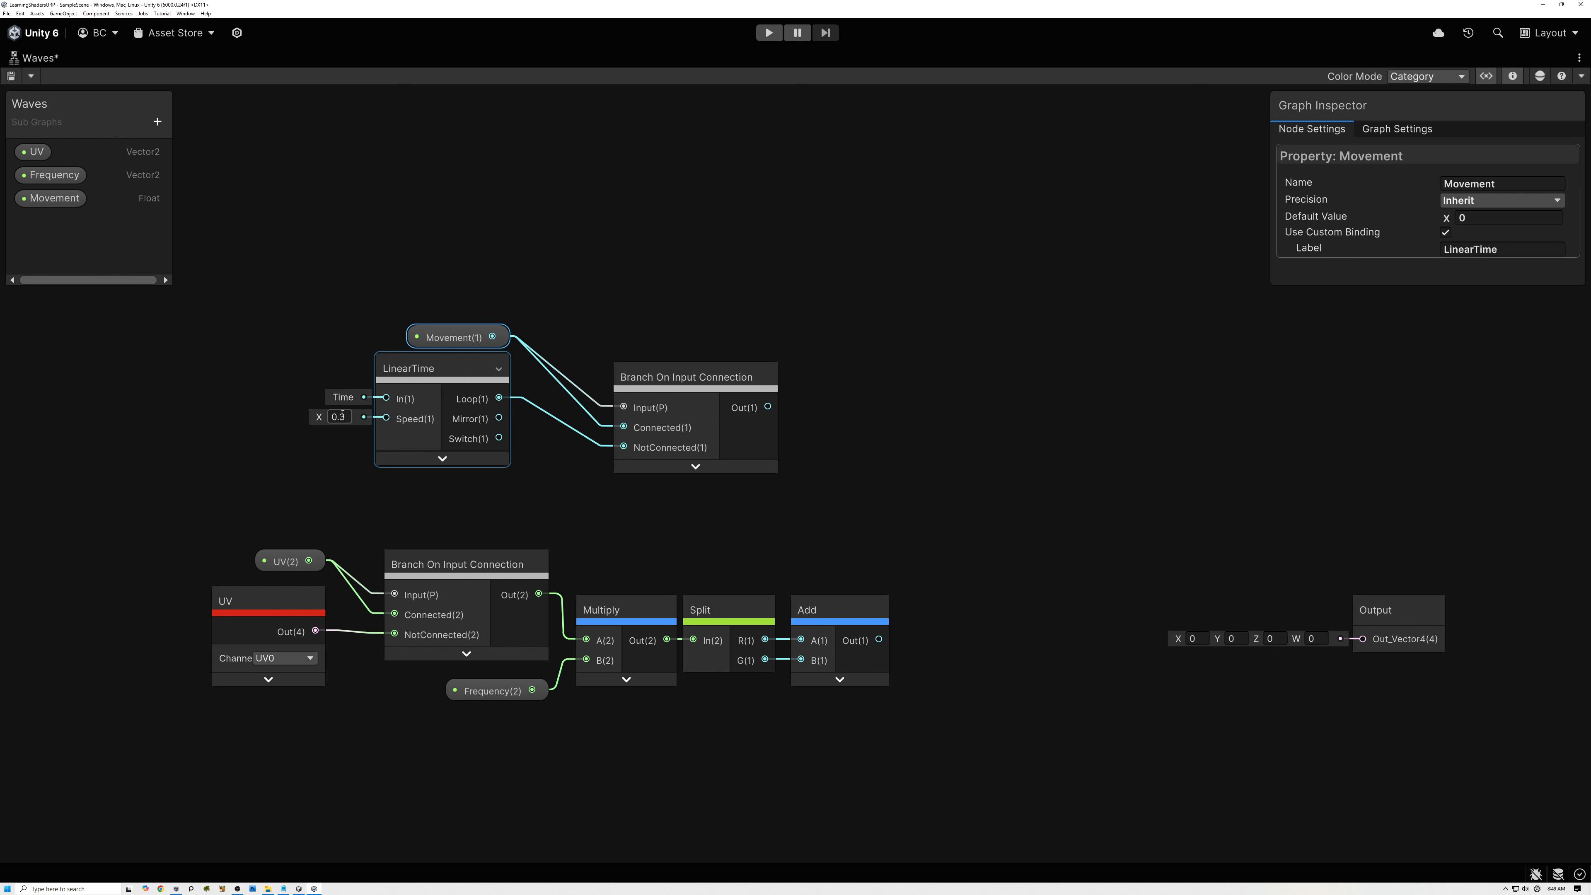
{"action": "left_click", "coordinate": [498, 370]}
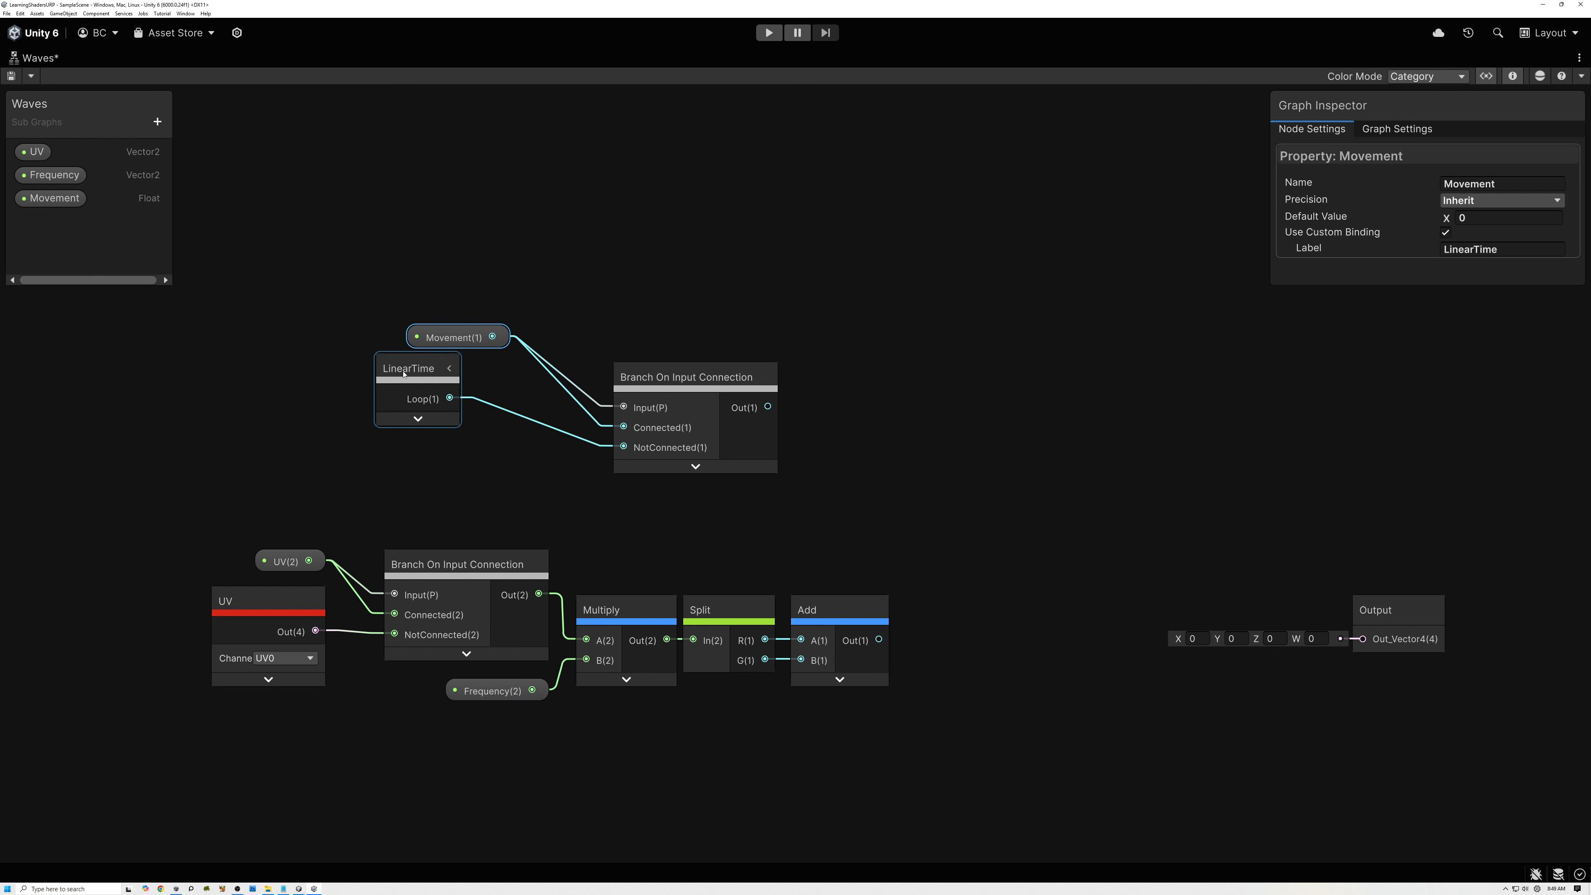
{"action": "left_click_drag", "start_coordinate": [403, 367], "coordinate": [452, 367]}
{"action": "left_click_drag", "start_coordinate": [646, 374], "coordinate": [578, 326]}
{"action": "middle_click_drag", "start_coordinate": [618, 301], "coordinate": [568, 370]}
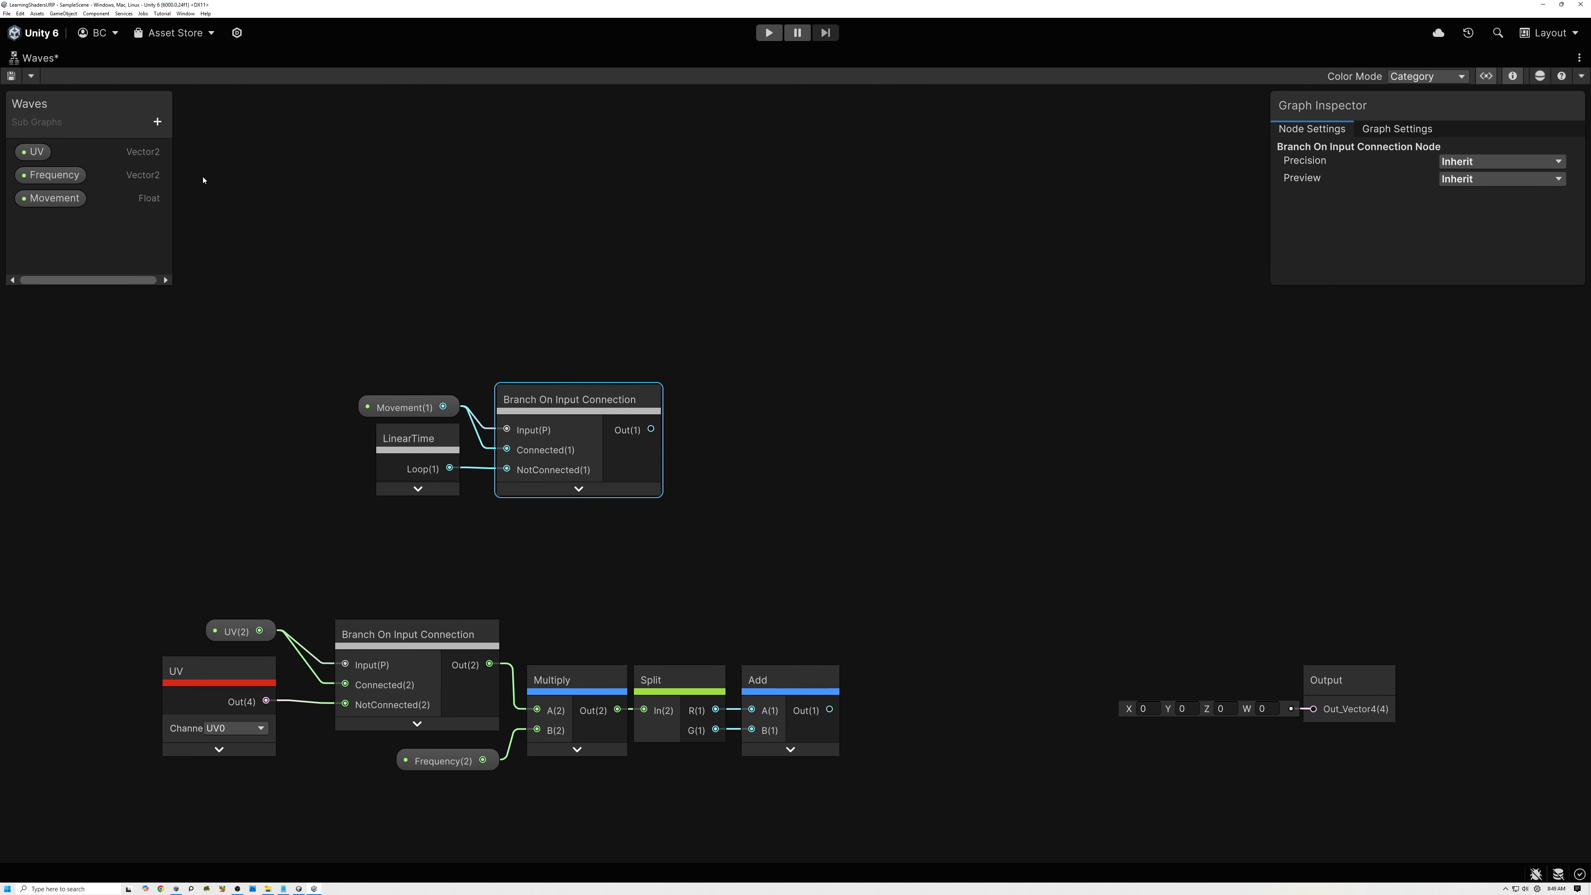
Create a Float property named Phase and place it above the Movement branch node.
{"action": "left_click", "coordinate": [158, 122]}
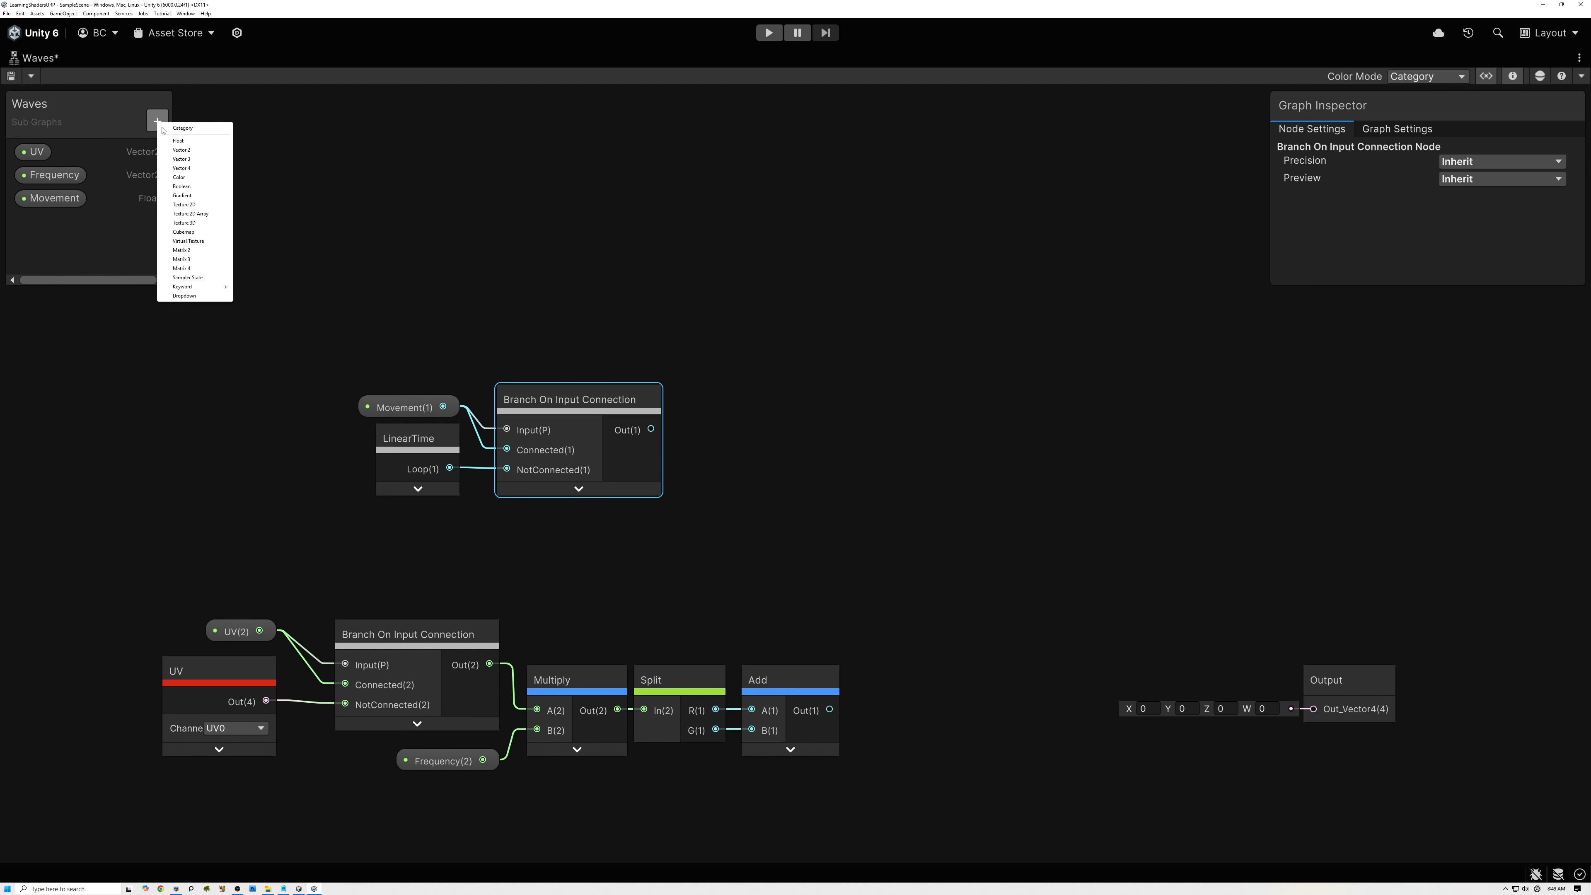
{"action": "left_click", "coordinate": [189, 143]}
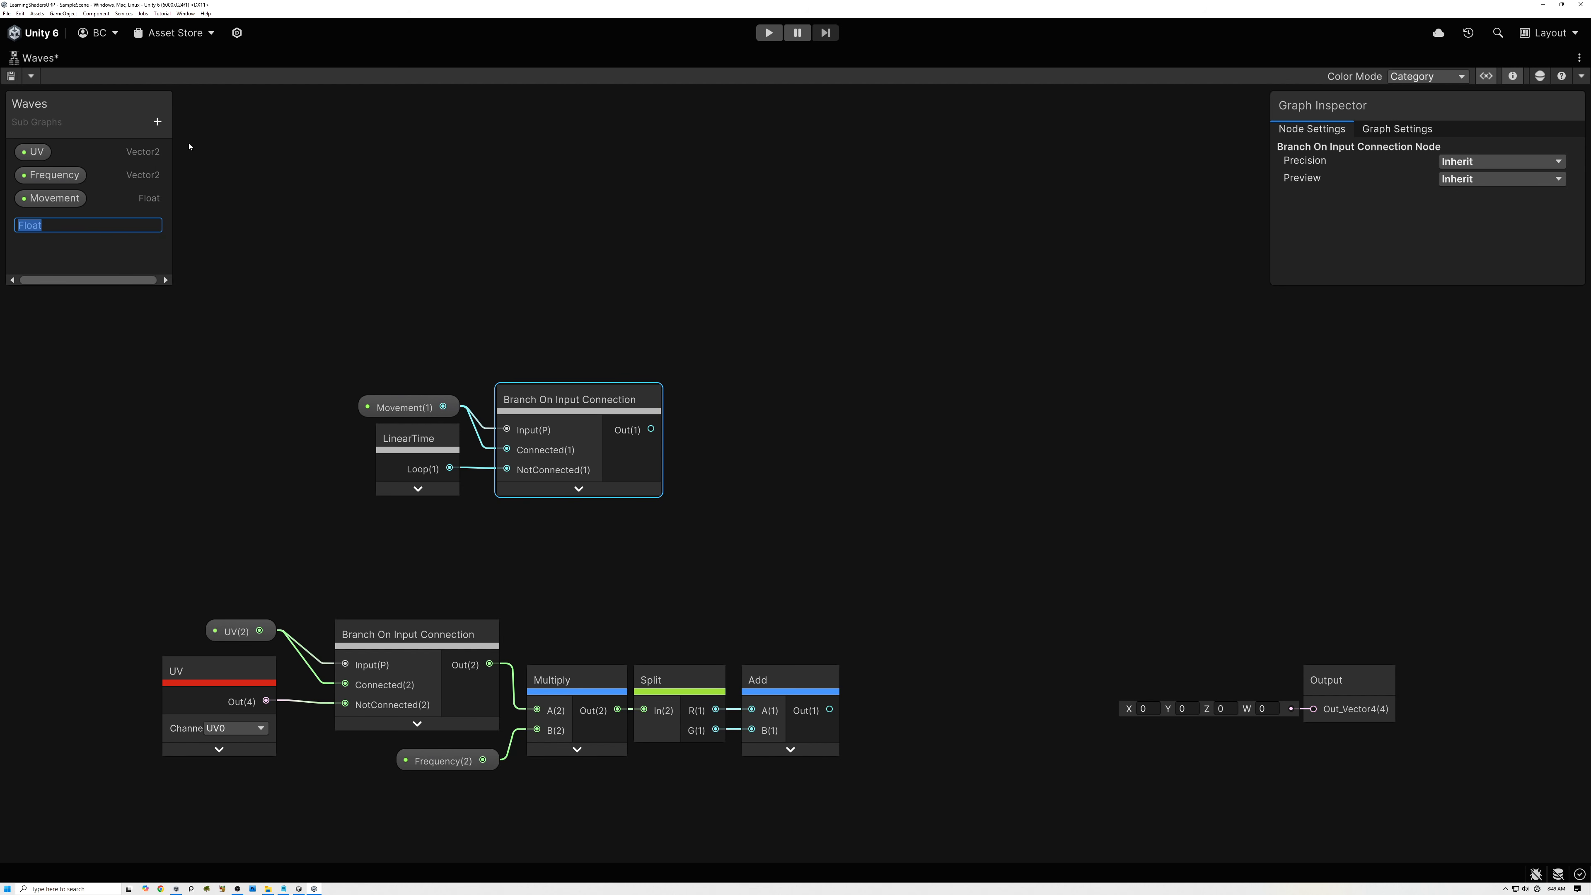
{"action": "type", "text": "Phase"}
{"action": "key", "text": "Return"}
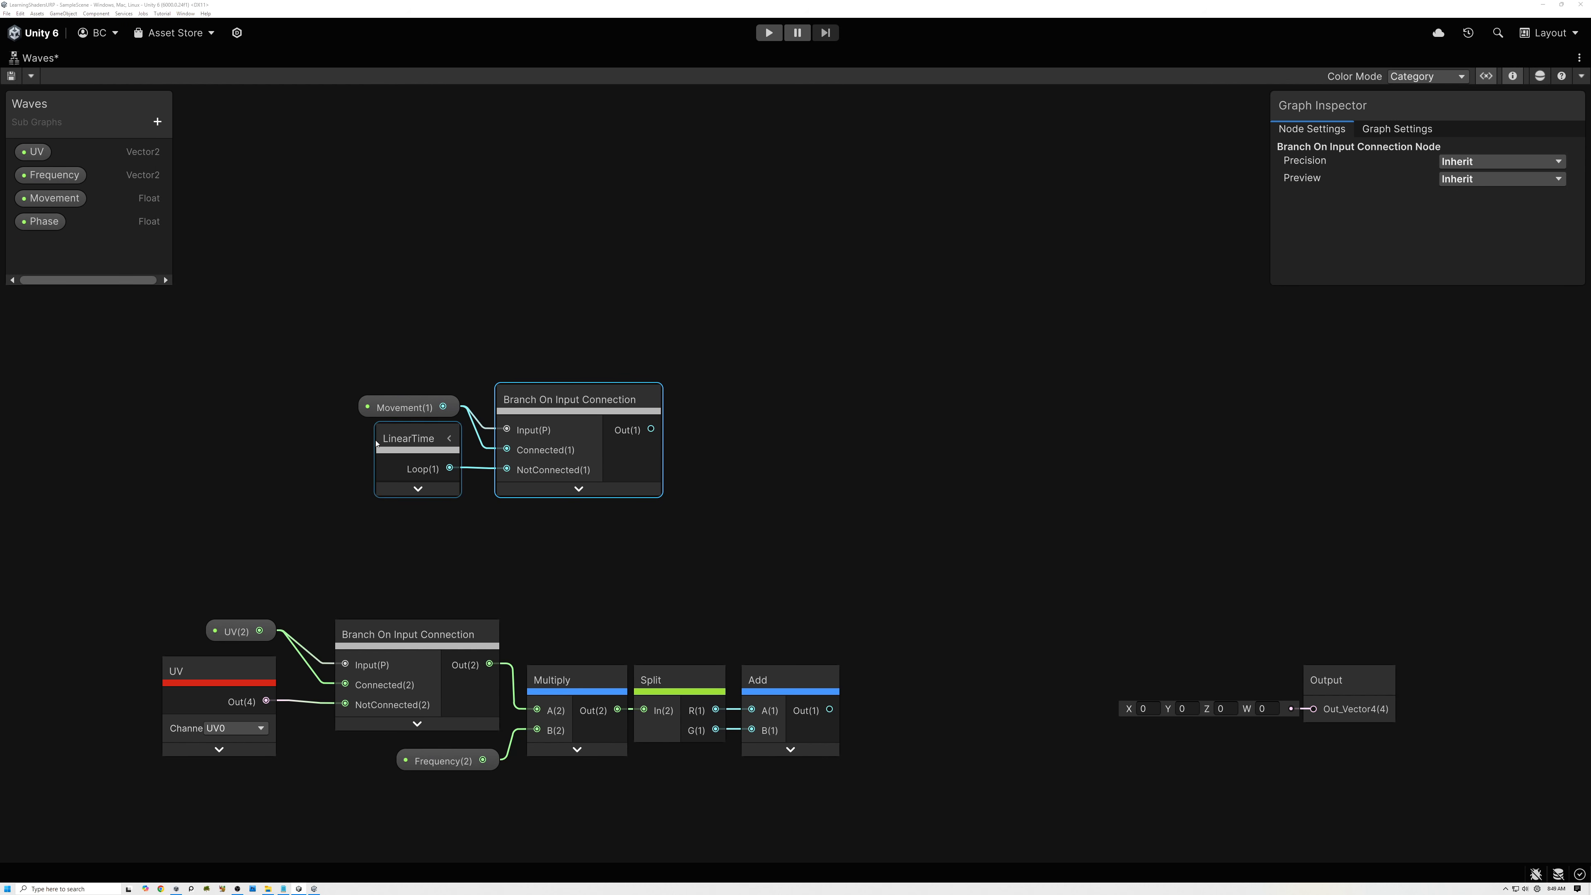
{"action": "left_click_drag", "start_coordinate": [43, 221], "coordinate": [613, 361]}
Sum Phase and the Movement branch output with an Add node, collapse its preview and place it beside them.
{"action": "key", "text": "space"}
{"action": "type", "text": "add"}
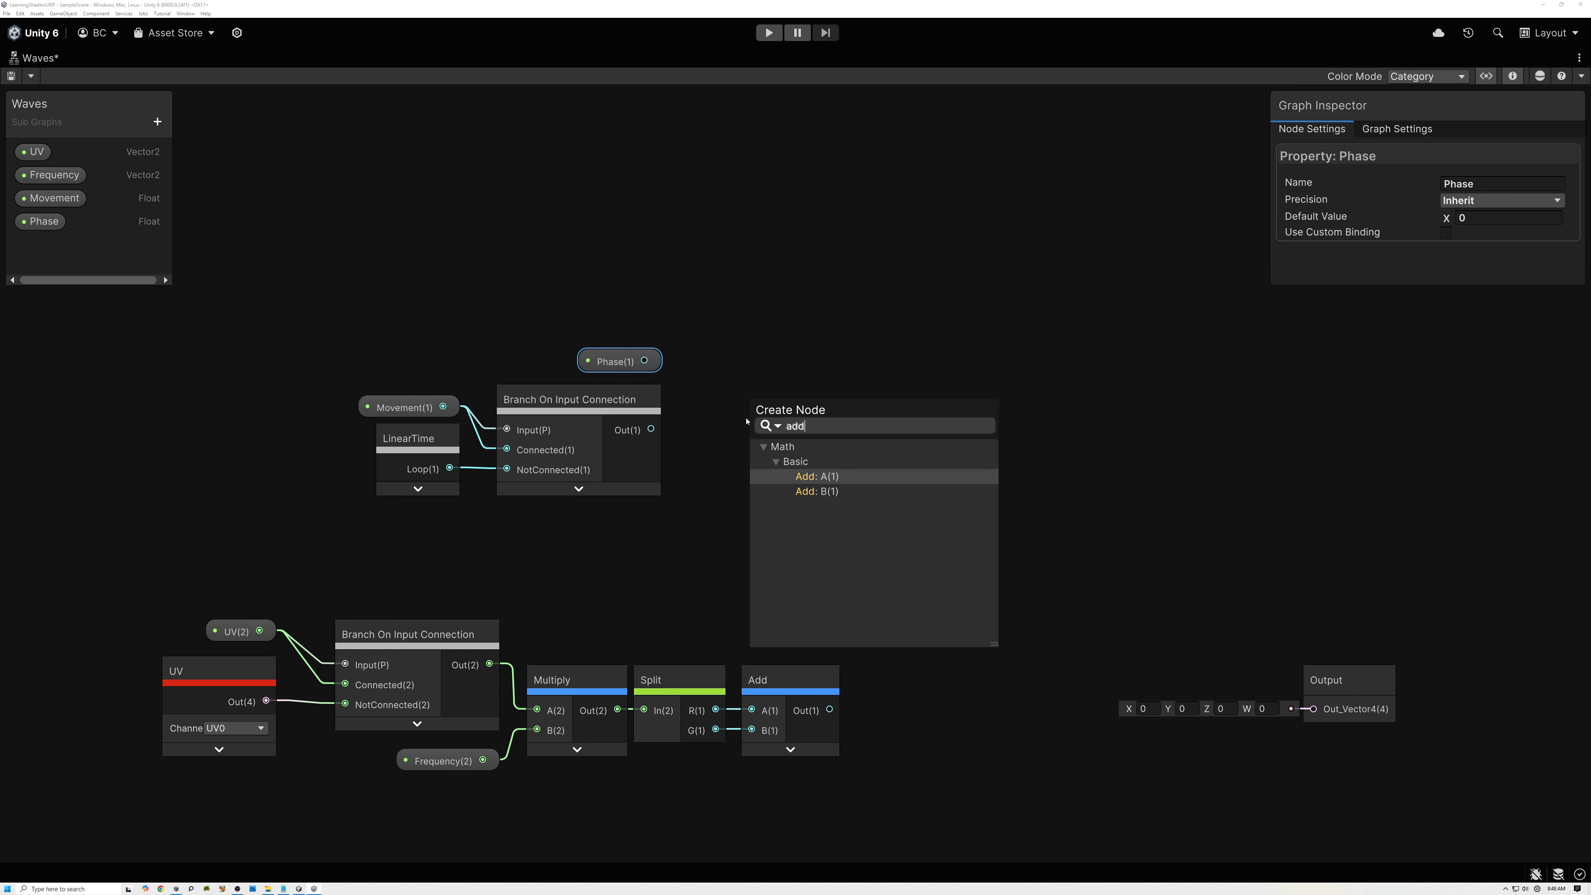
{"action": "left_click", "coordinate": [824, 480]}
{"action": "left_click_drag", "start_coordinate": [651, 429], "coordinate": [710, 364]}
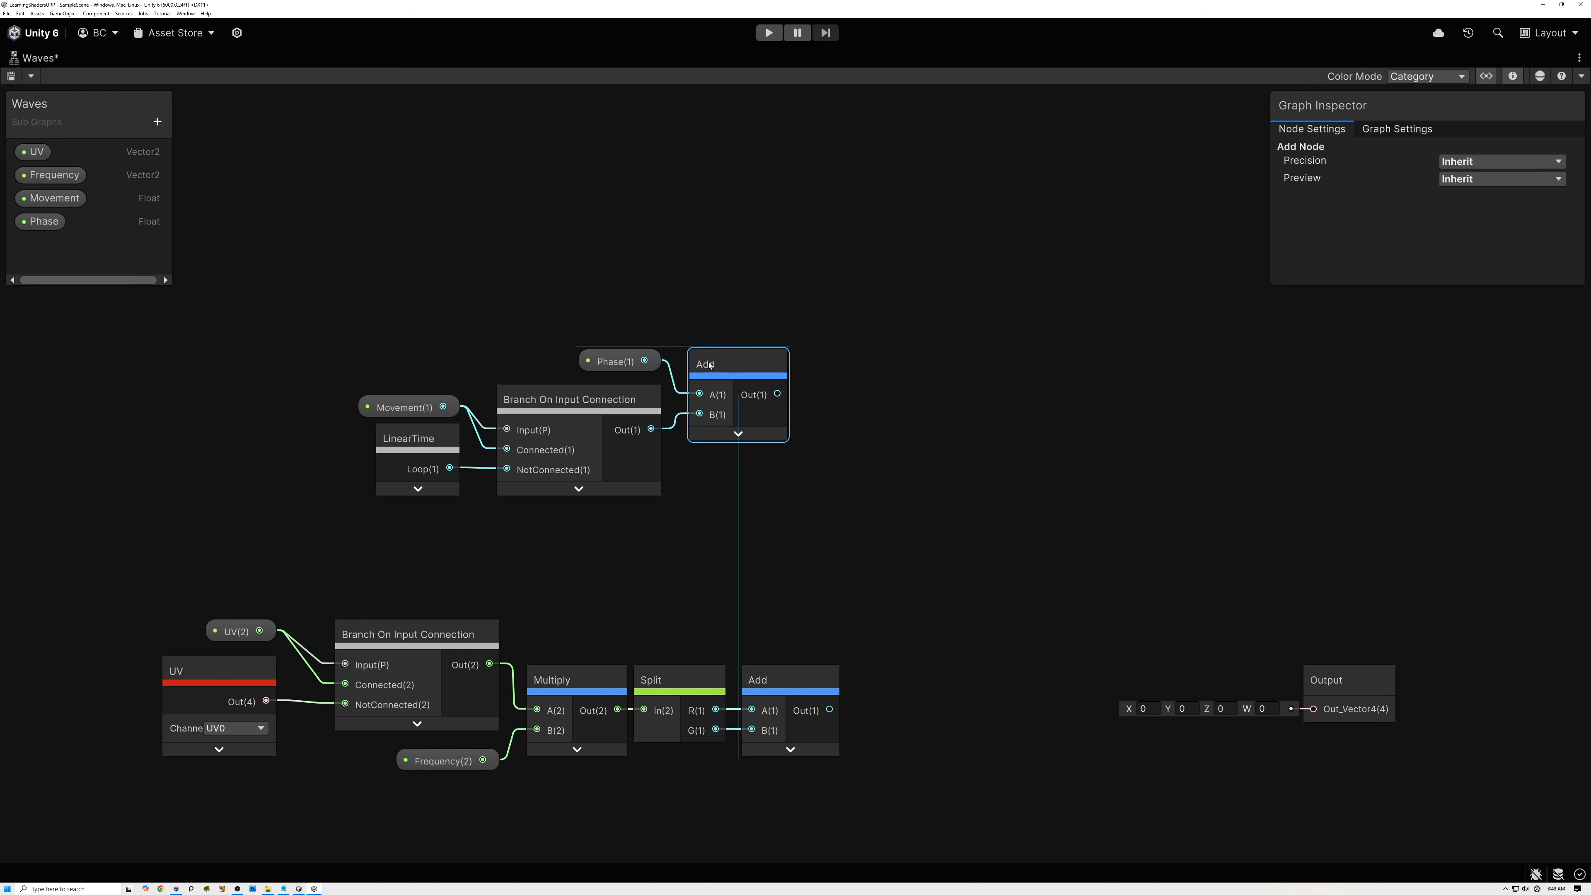
Move the whole UV and Frequency node chain up beneath the Movement chain, aligning the two Add nodes.
{"action": "left_click_drag", "start_coordinate": [366, 302], "coordinate": [744, 463]}
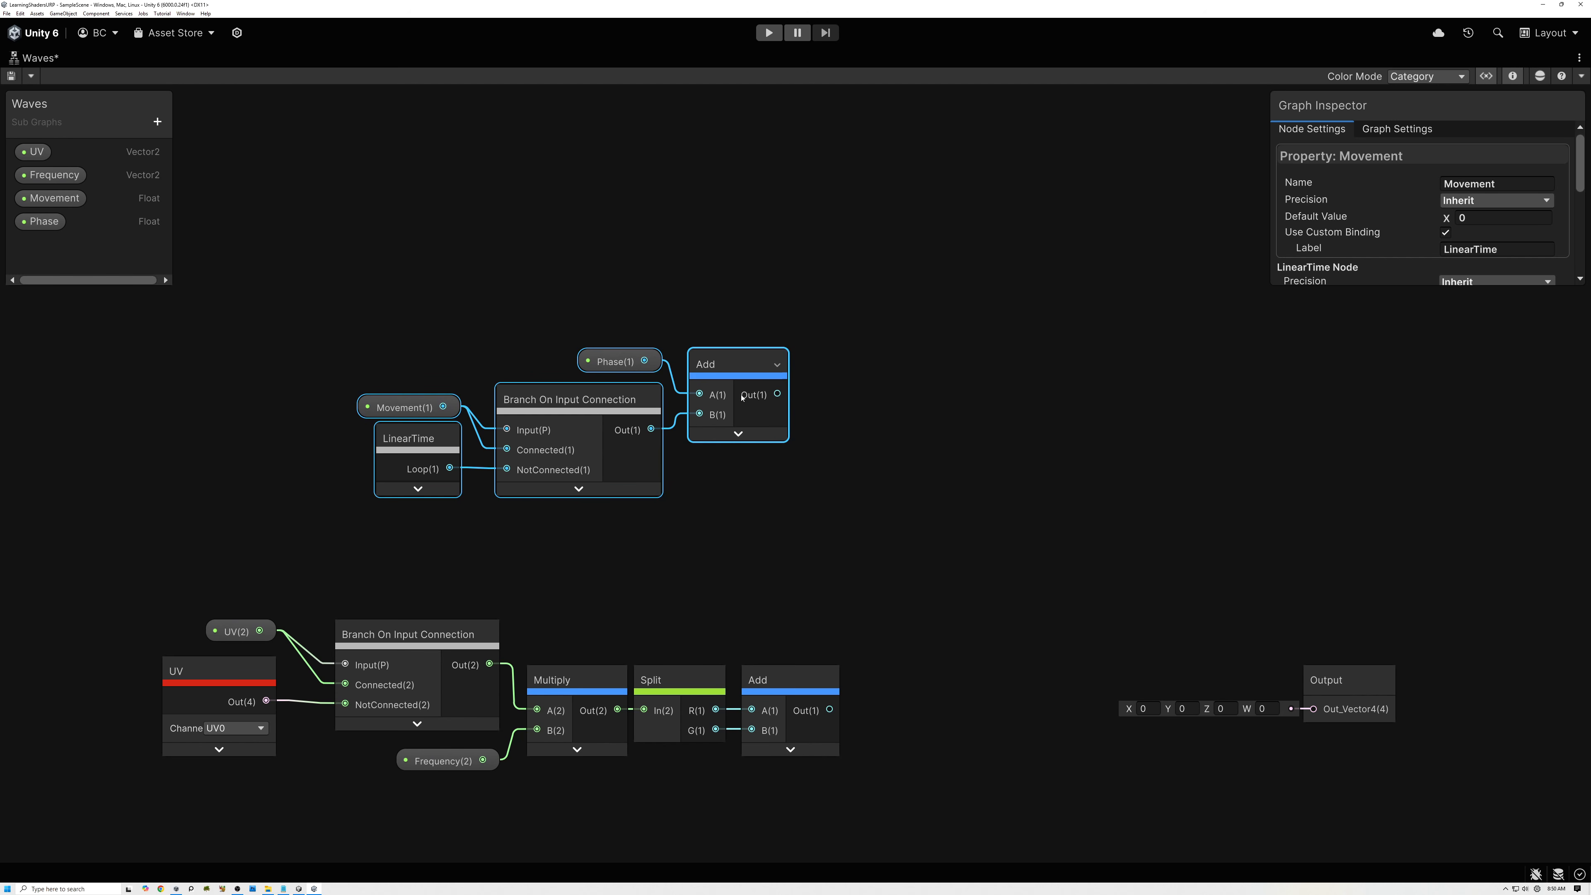
{"action": "left_click_drag", "start_coordinate": [156, 583], "coordinate": [422, 694]}
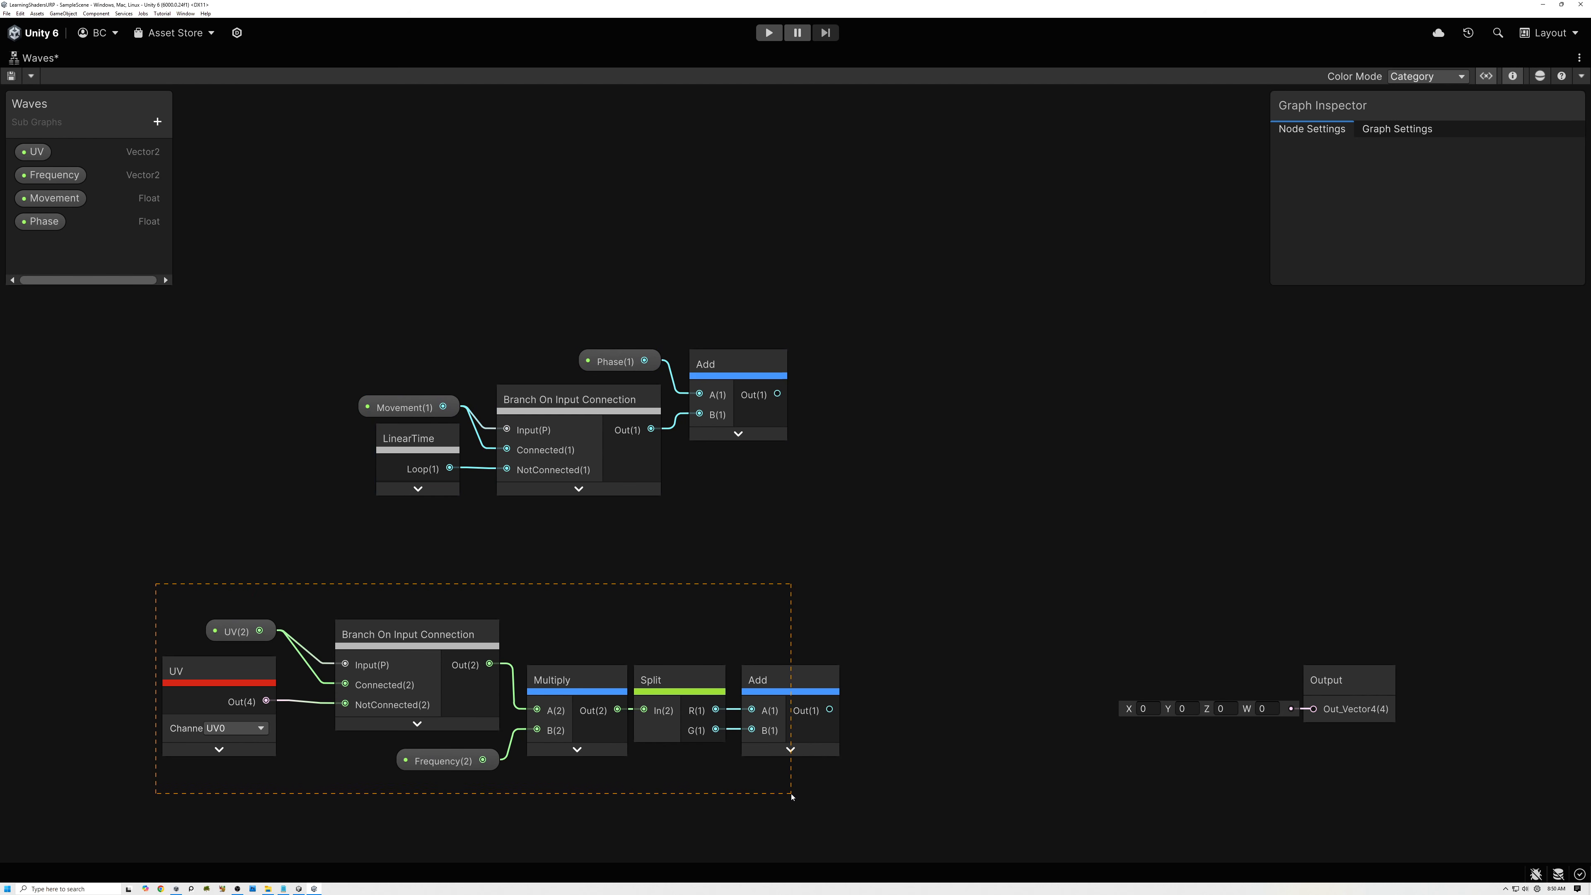
{"action": "left_click_drag", "start_coordinate": [791, 795], "coordinate": [791, 796]}
{"action": "left_click_drag", "start_coordinate": [791, 687], "coordinate": [739, 589]}
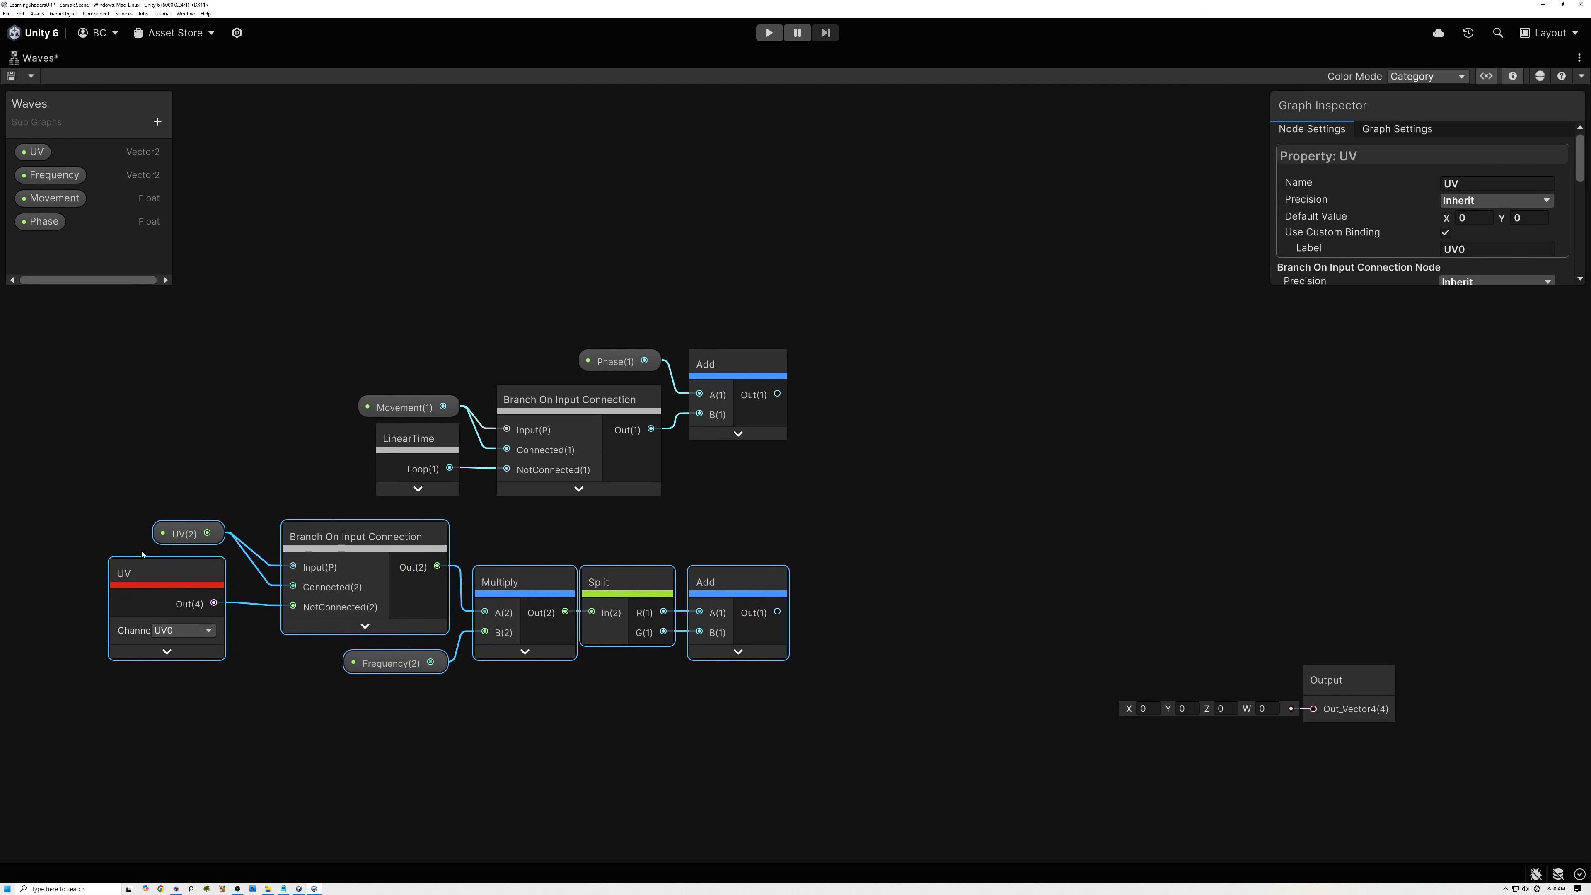
{"action": "left_click", "coordinate": [749, 487]}
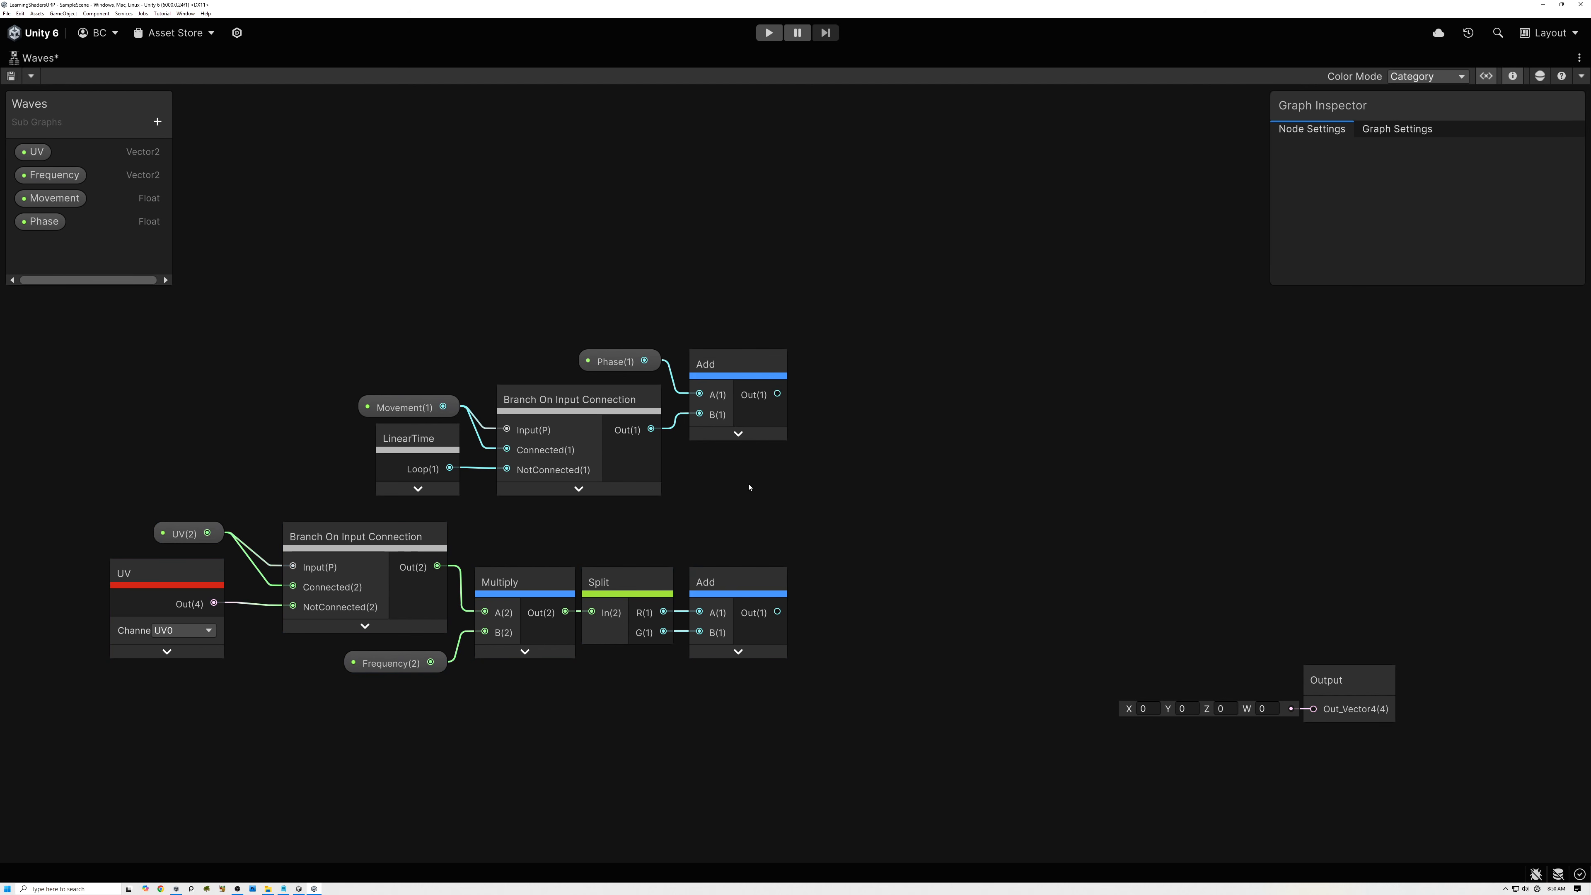
Sum the outputs of the Phase and UV chains with a third Add node, its preview collapsed, placed between them.
{"action": "middle_click_drag", "start_coordinate": [731, 515], "coordinate": [659, 514]}
{"action": "left_click_drag", "start_coordinate": [704, 395], "coordinate": [833, 512]}
{"action": "type", "text": "add"}
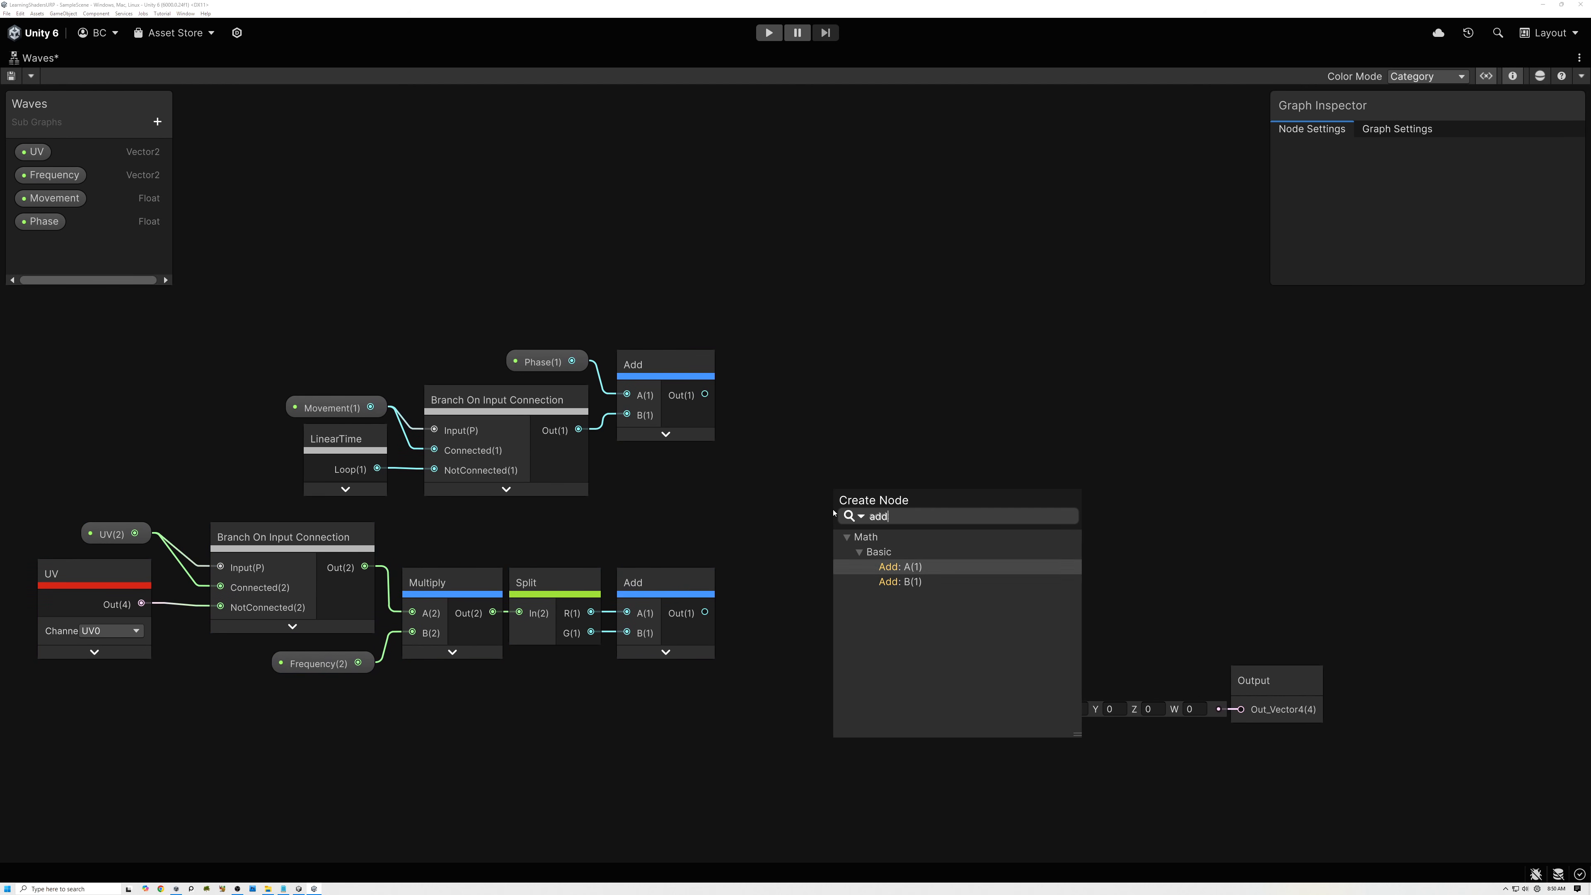
{"action": "left_click", "coordinate": [905, 566]}
{"action": "left_click_drag", "start_coordinate": [705, 612], "coordinate": [844, 542]}
{"action": "left_click", "coordinate": [889, 566]}
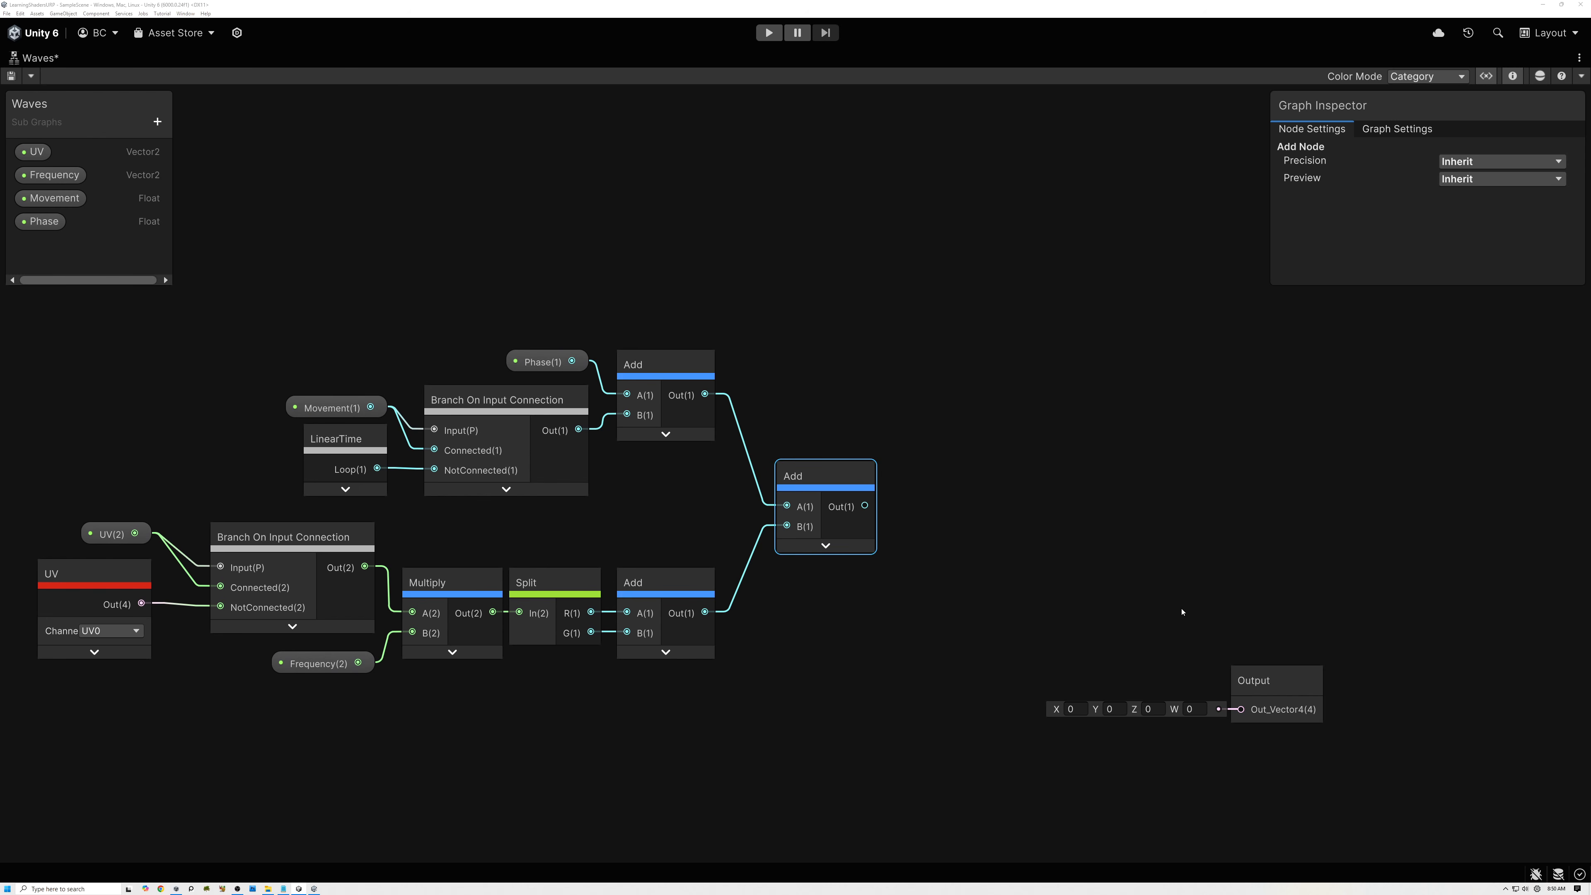
Add a Multiply node with its A input fed by the combined Add output, and collapse its preview.
{"action": "left_click_drag", "start_coordinate": [864, 506], "coordinate": [924, 515]}
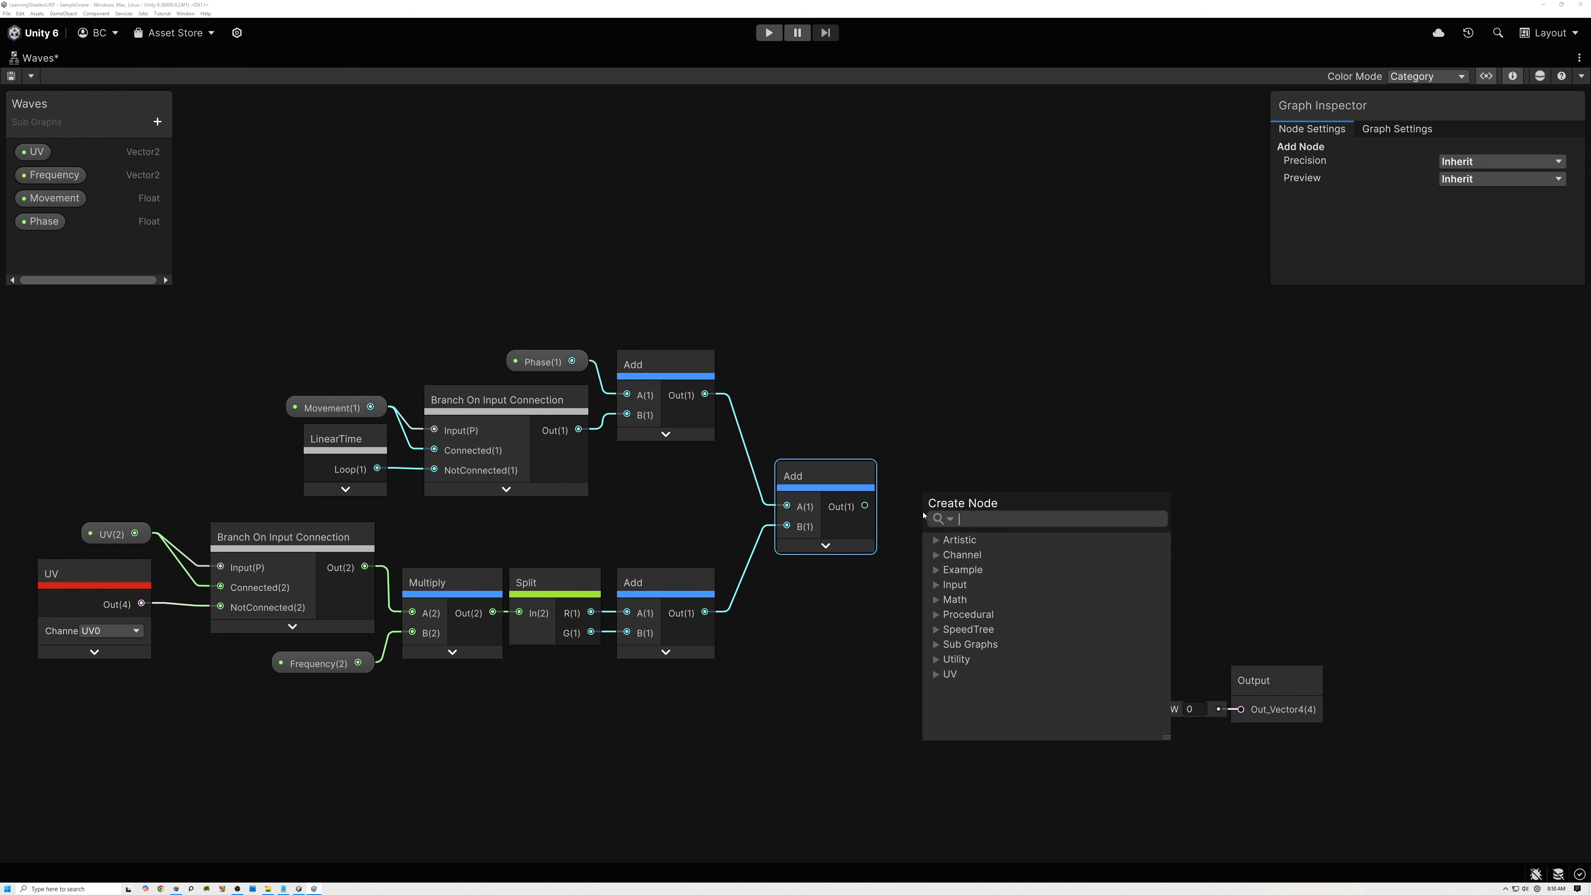
{"action": "type", "text": "mul"}
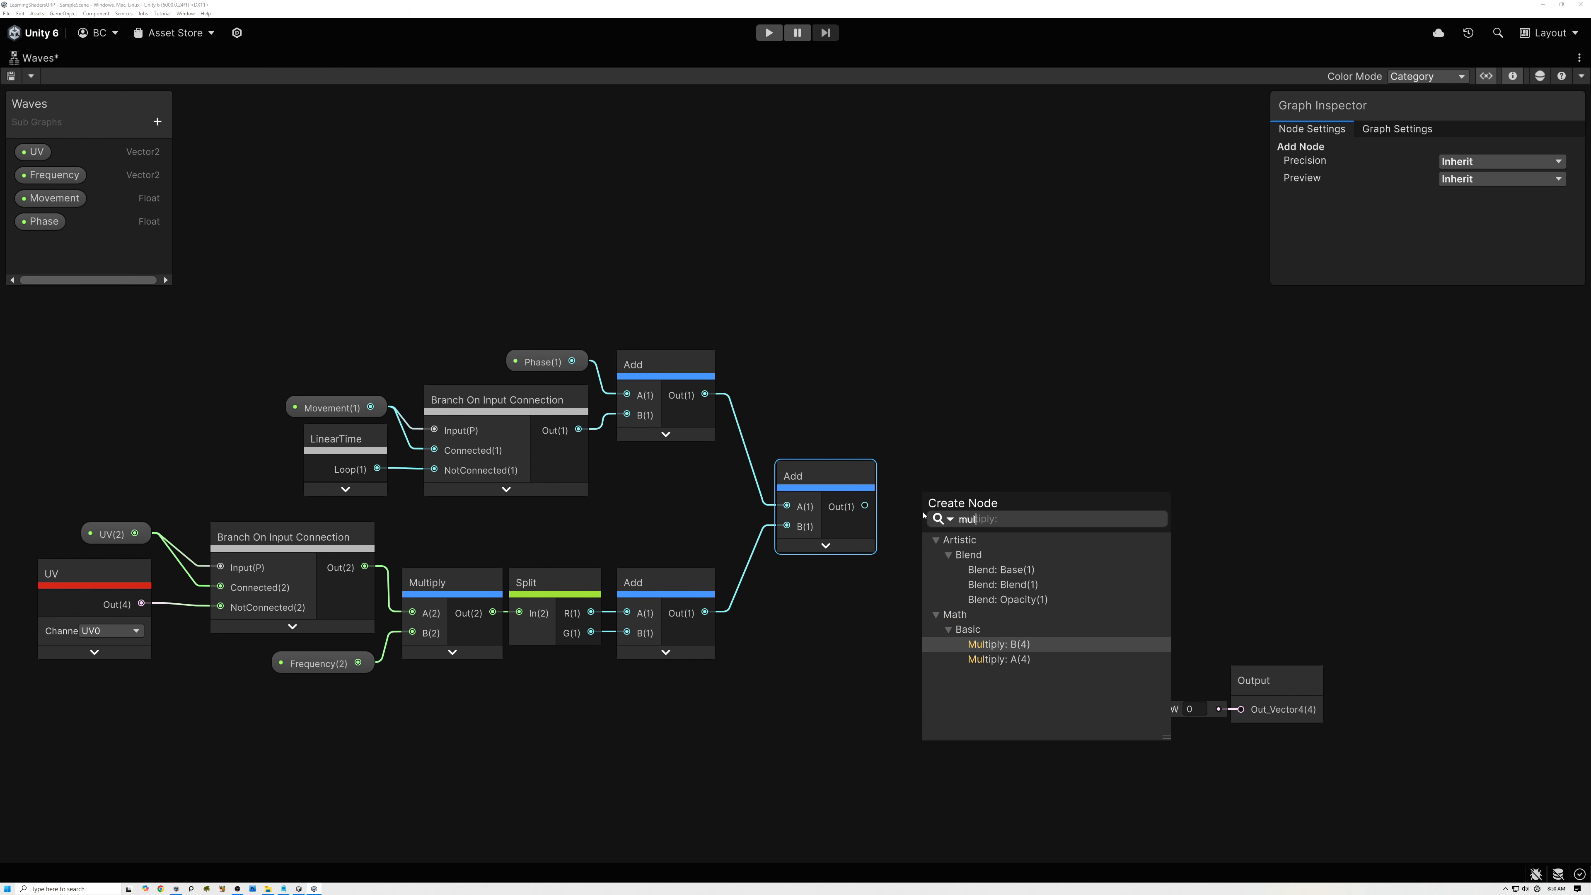
{"action": "double_click", "coordinate": [998, 663]}
{"action": "left_click_drag", "start_coordinate": [998, 662], "coordinate": [1035, 689]}
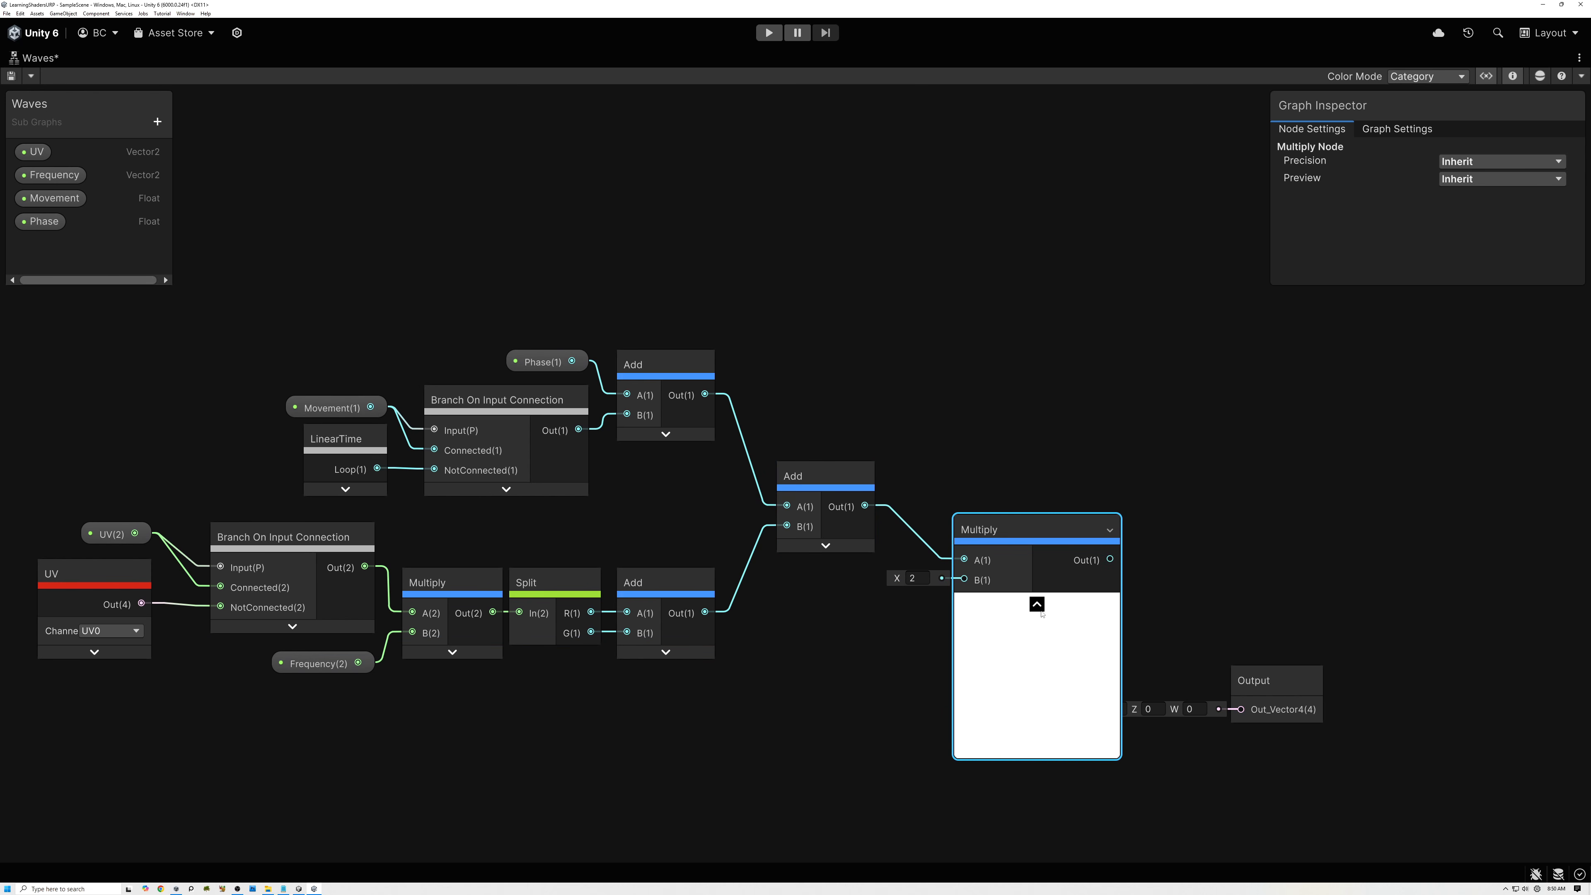
{"action": "left_click", "coordinate": [1038, 606]}
Add a Constant node below the final Add, set it to TAU and connect it to Multiply's B input.
{"action": "left_click", "coordinate": [800, 625]}
{"action": "key", "text": "space"}
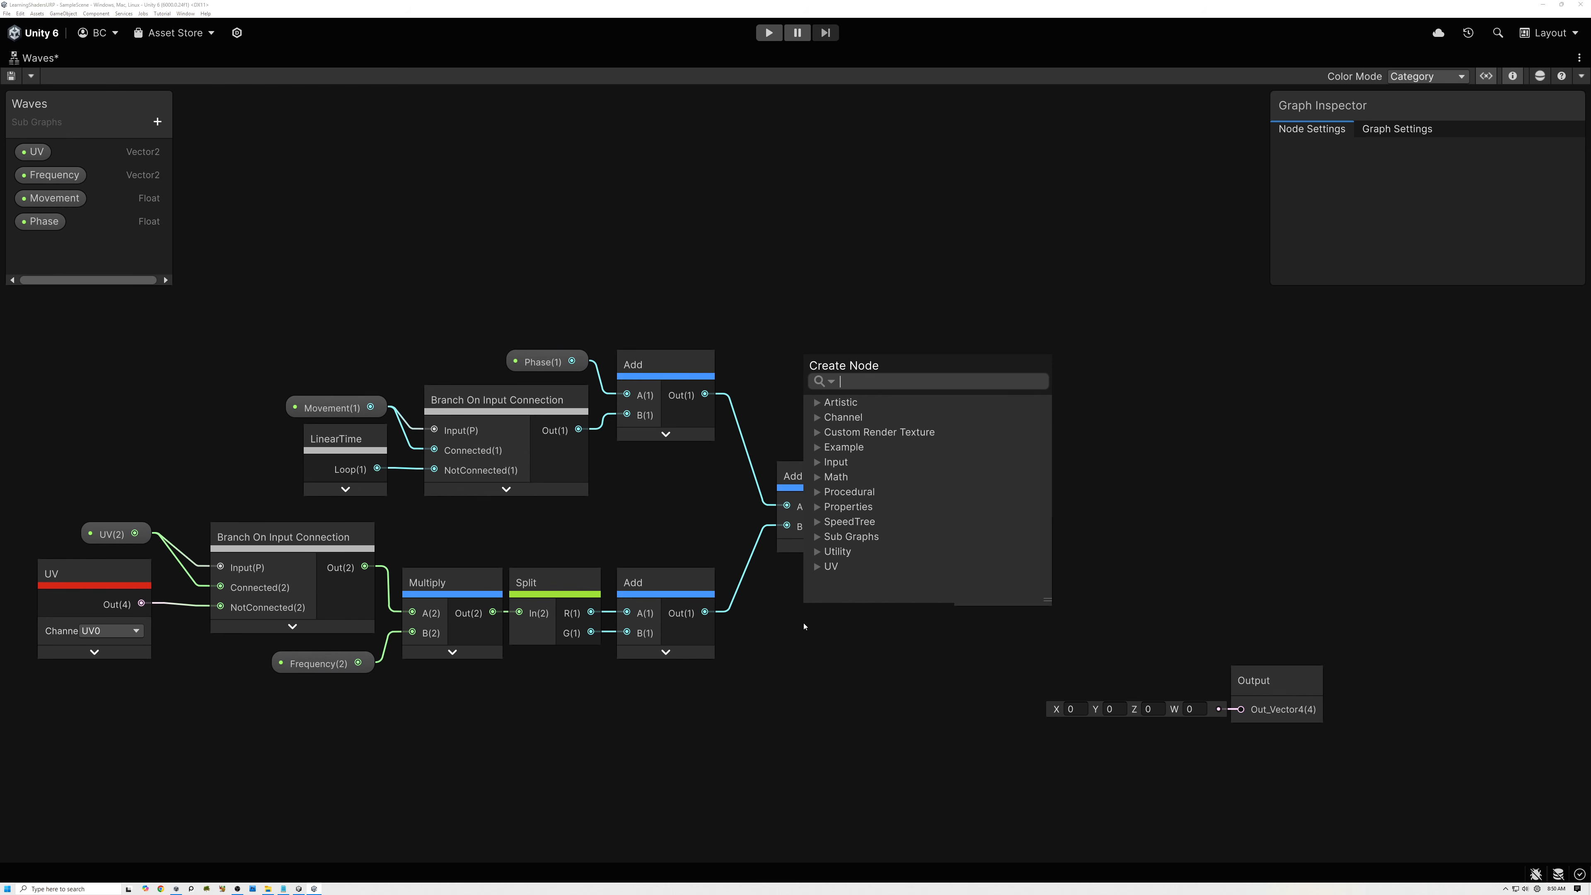
{"action": "type", "text": "tau"}
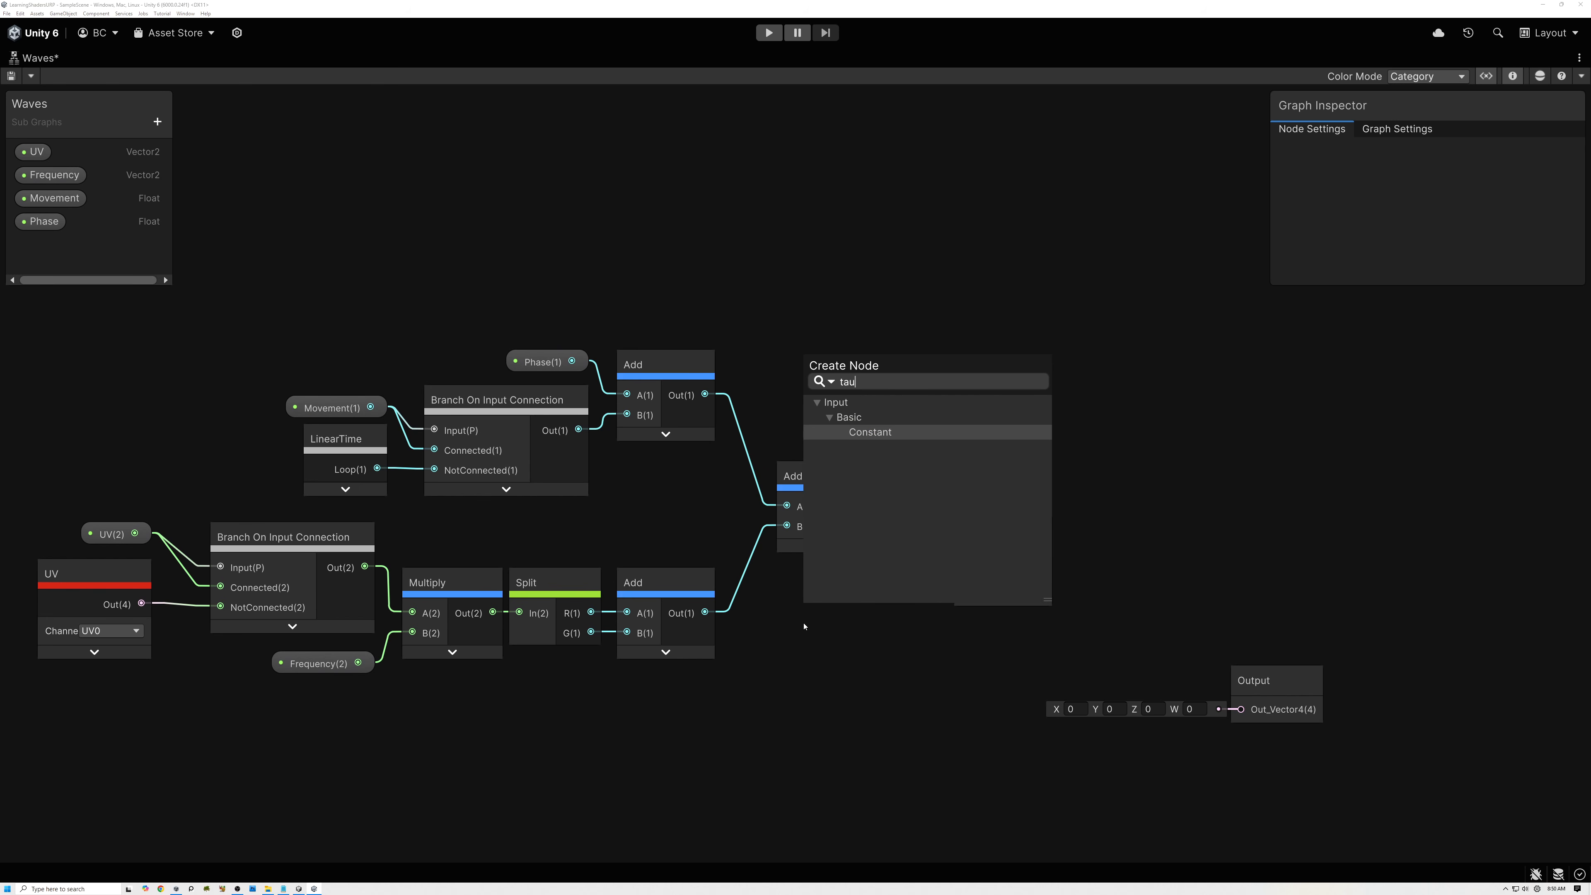
{"action": "left_click", "coordinate": [869, 433]}
{"action": "left_click_drag", "start_coordinate": [866, 664], "coordinate": [837, 605]}
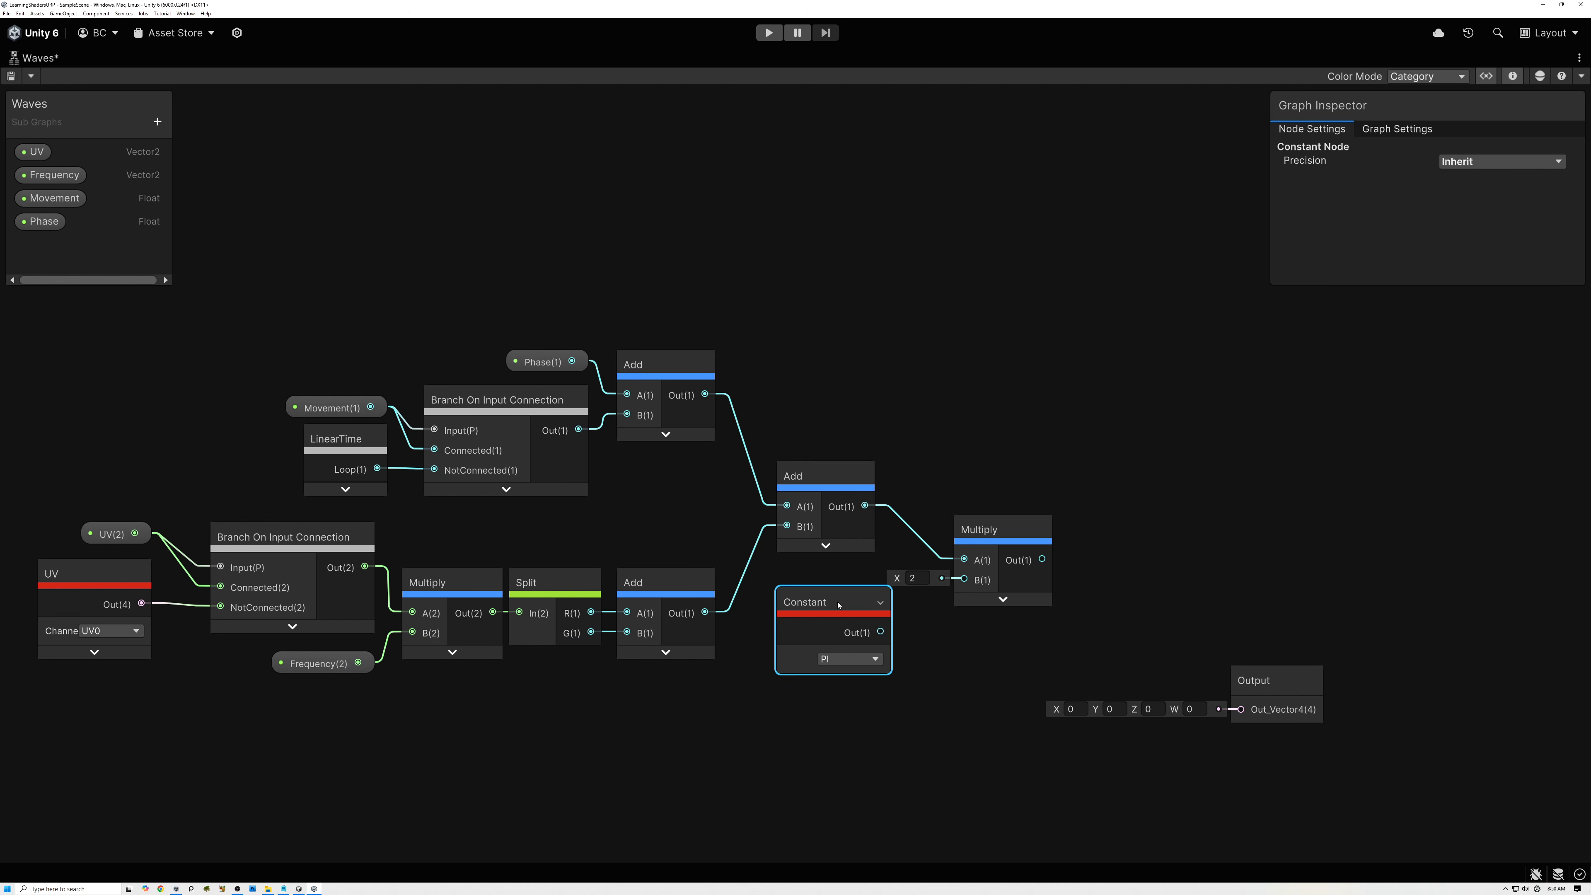
{"action": "left_click", "coordinate": [847, 660]}
{"action": "left_click", "coordinate": [838, 680]}
{"action": "left_click_drag", "start_coordinate": [880, 633], "coordinate": [964, 579]}
Tuck the Constant and Multiply nodes closer to the final Add and shift the Output node farther away.
{"action": "left_click_drag", "start_coordinate": [863, 592], "coordinate": [847, 579]}
{"action": "left_click_drag", "start_coordinate": [1001, 532], "coordinate": [969, 528]}
{"action": "middle_click_drag", "start_coordinate": [1055, 607], "coordinate": [813, 618]}
{"action": "left_click_drag", "start_coordinate": [1031, 703], "coordinate": [1281, 703]}
Add a trigonometry Sine node in the space between the last Multiply and the Output node.
{"action": "key", "text": "space"}
{"action": "type", "text": "sine"}
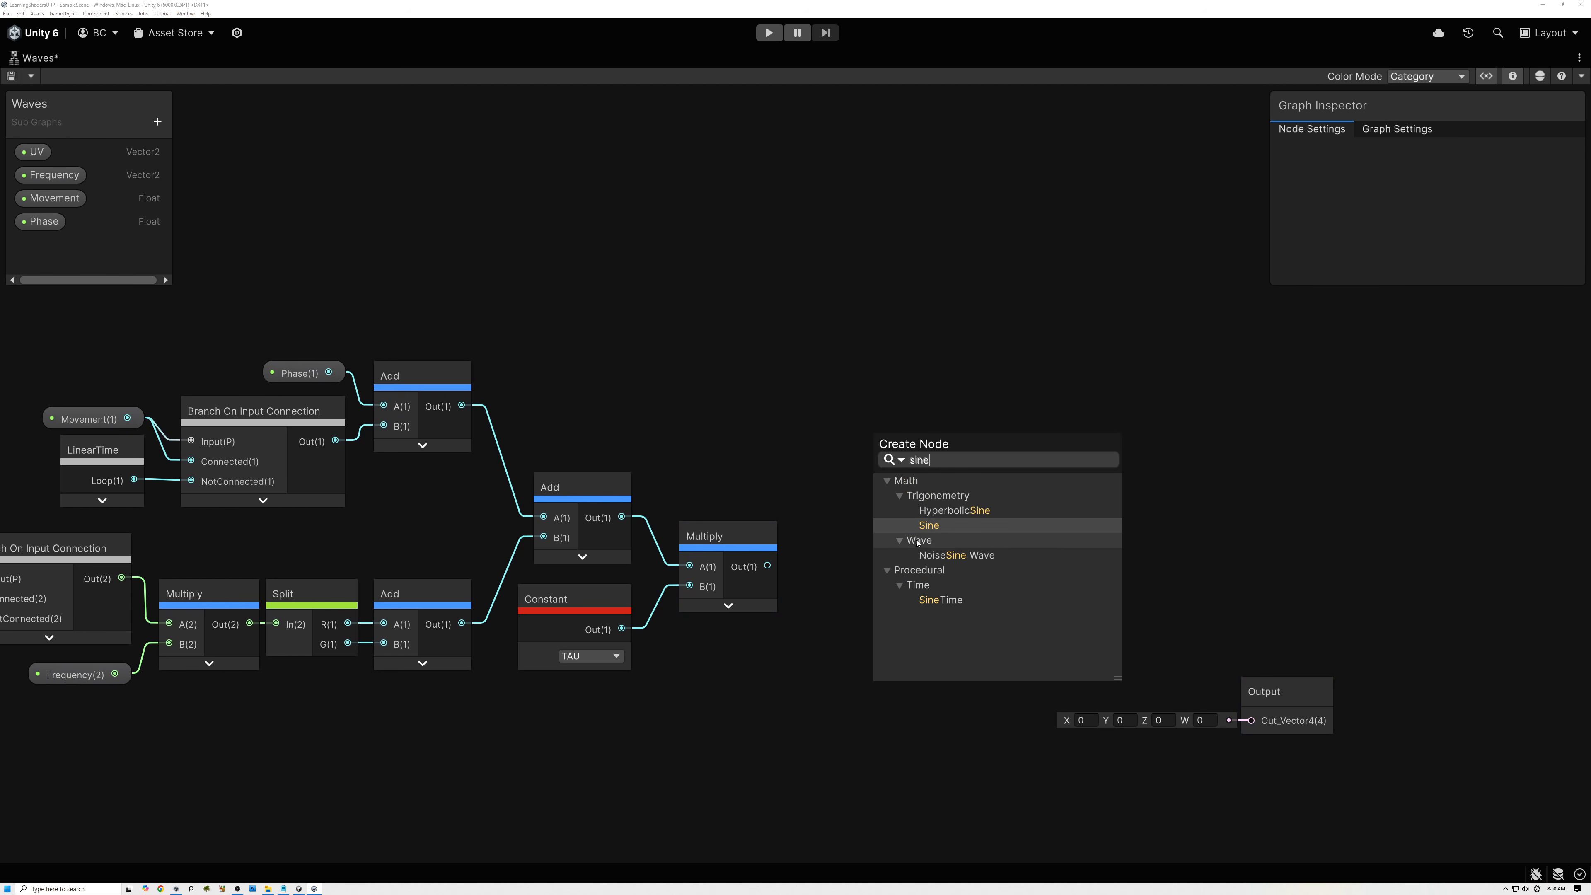
{"action": "left_click", "coordinate": [929, 525]}
{"action": "left_click_drag", "start_coordinate": [964, 570], "coordinate": [1008, 530]}
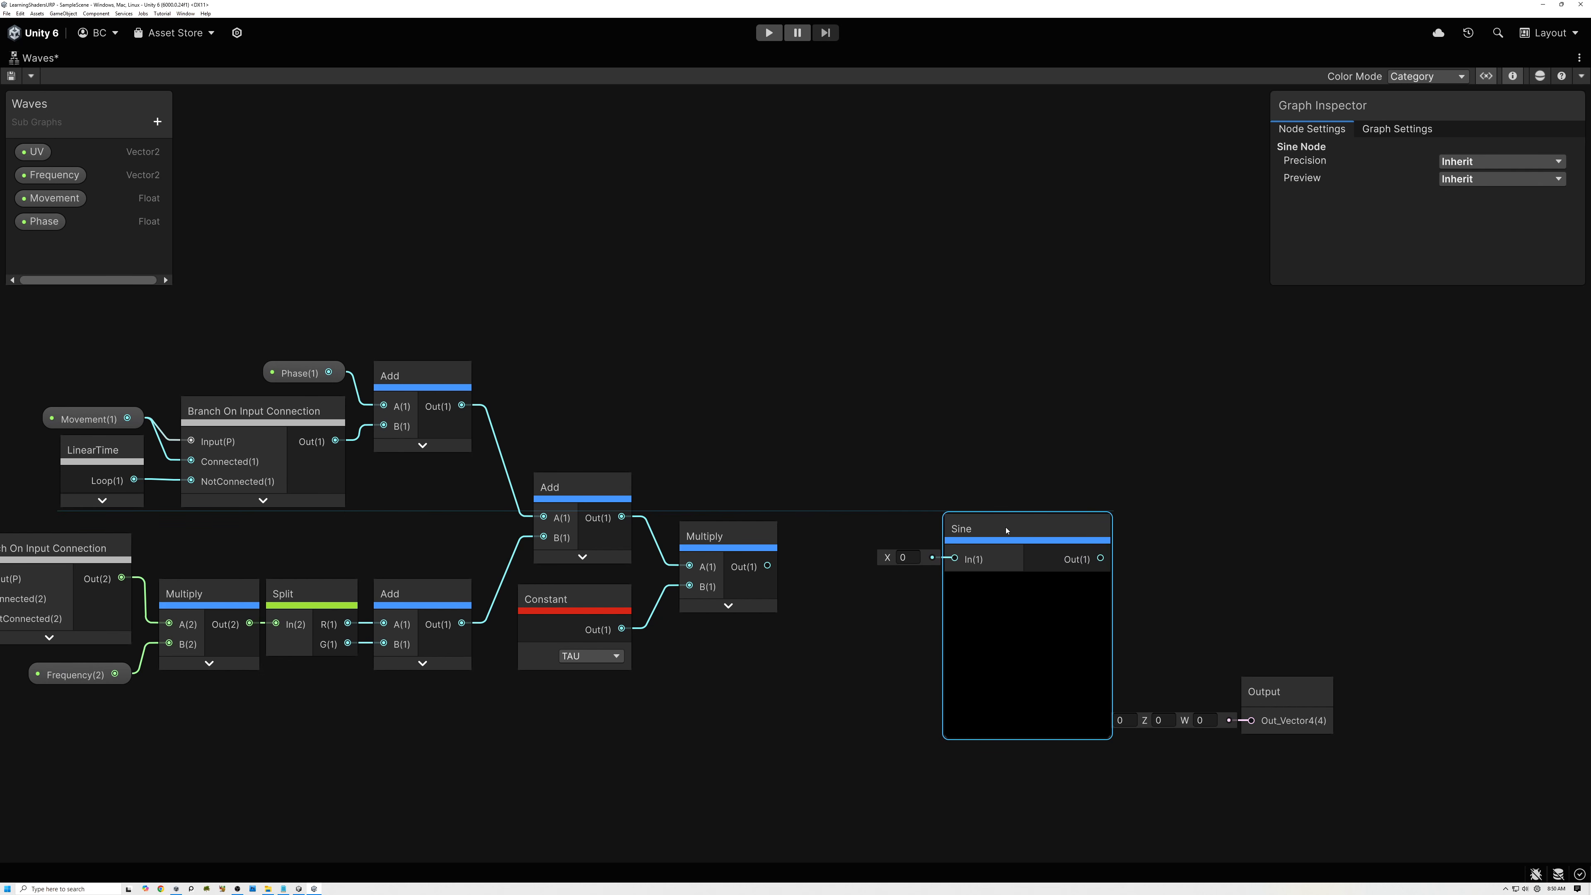
{"action": "middle_click_drag", "start_coordinate": [805, 646], "coordinate": [829, 643]}
Expand the last Multiply node's preview to check its result and collapse it again.
{"action": "left_click", "coordinate": [745, 543]}
{"action": "left_click", "coordinate": [754, 604]}
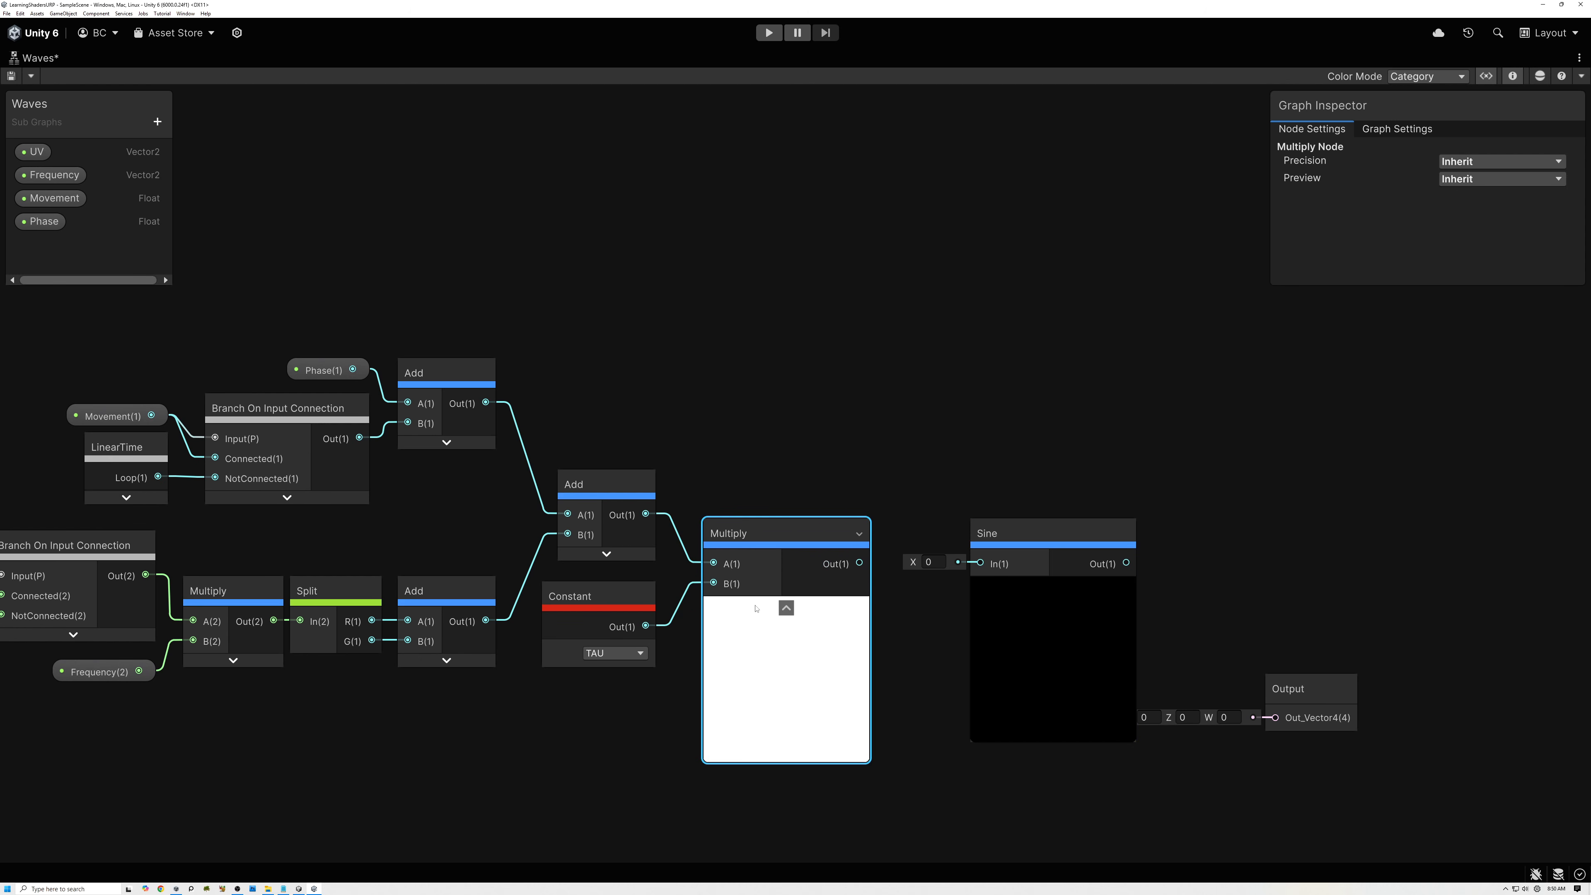
{"action": "left_click", "coordinate": [786, 608]}
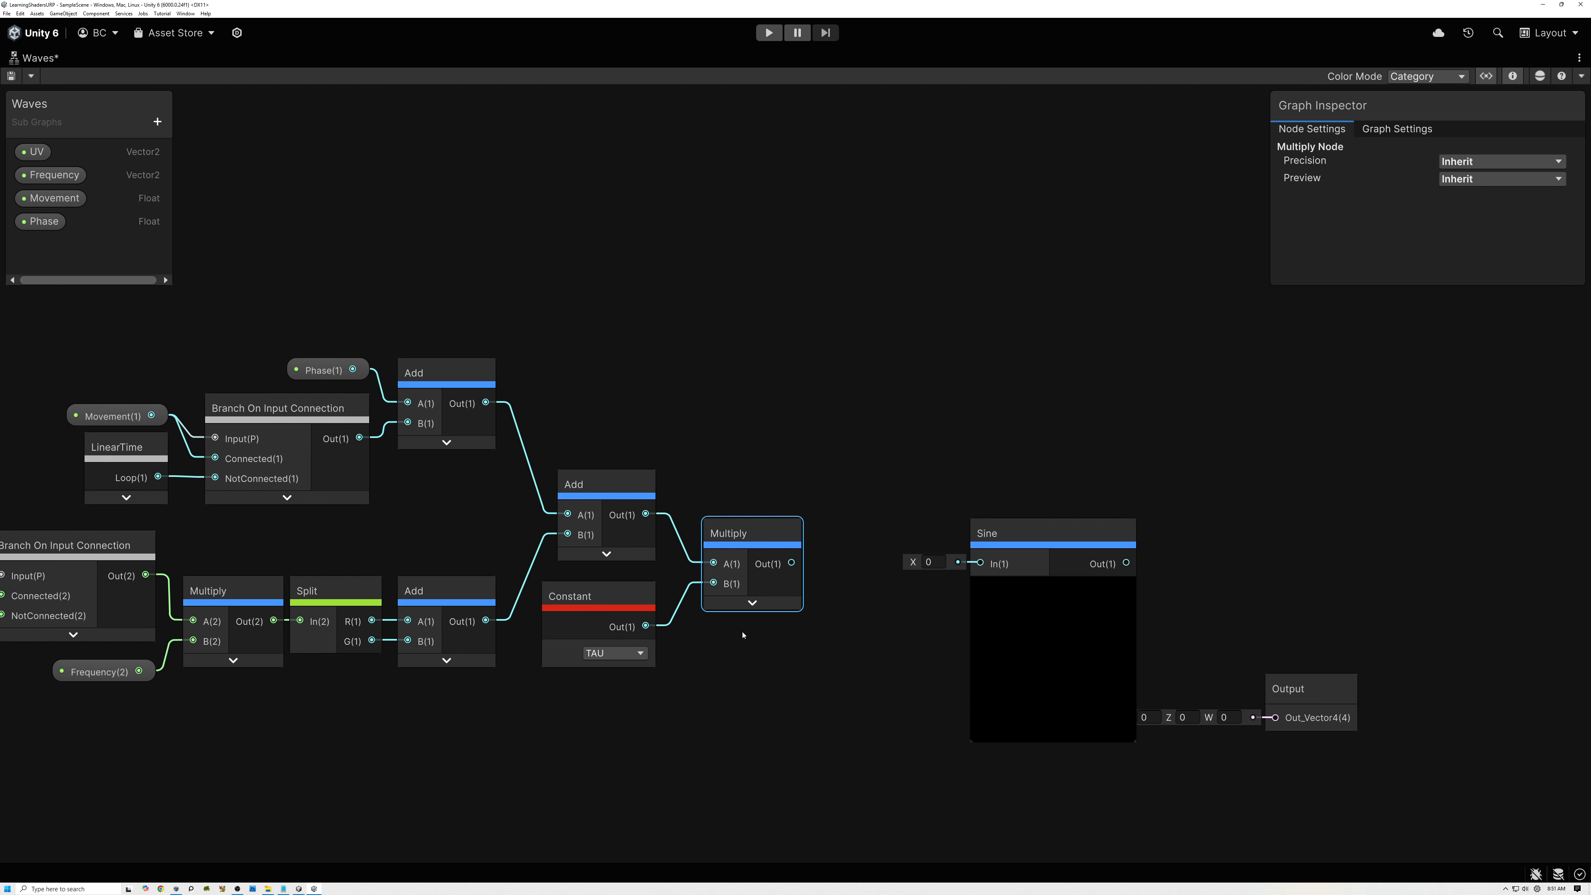
Move the Sine node closer to Multiply and connect Multiply's output to the Sine input.
{"action": "left_click_drag", "start_coordinate": [1005, 544], "coordinate": [922, 544]}
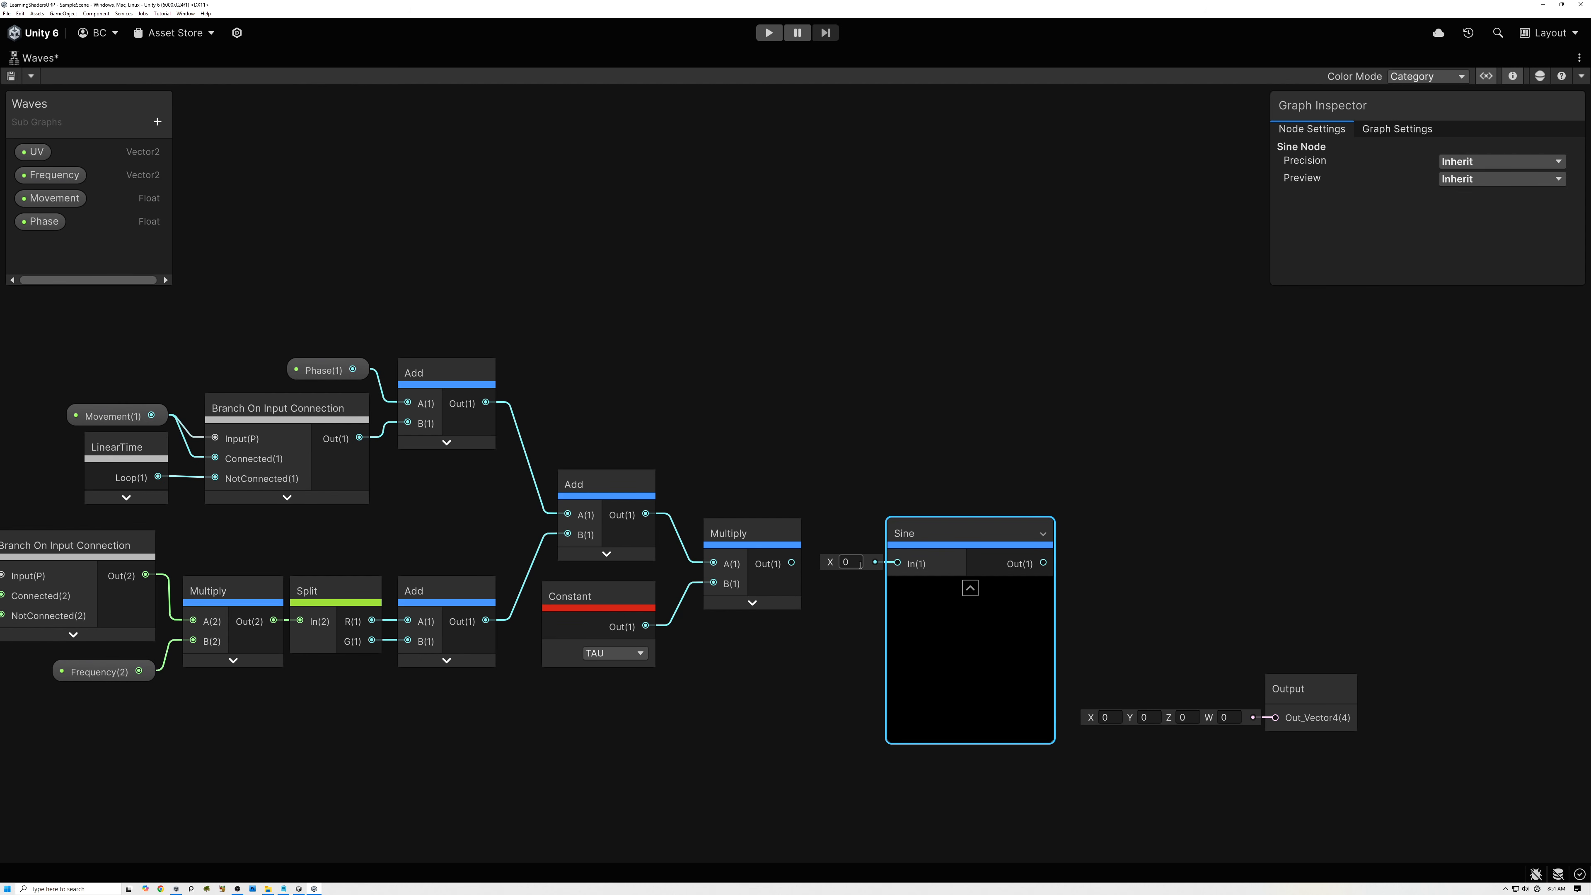
{"action": "left_click_drag", "start_coordinate": [792, 563], "coordinate": [888, 531]}
{"action": "scroll", "coordinate": [886, 642], "scroll_direction": "up", "scroll_amount": 3}
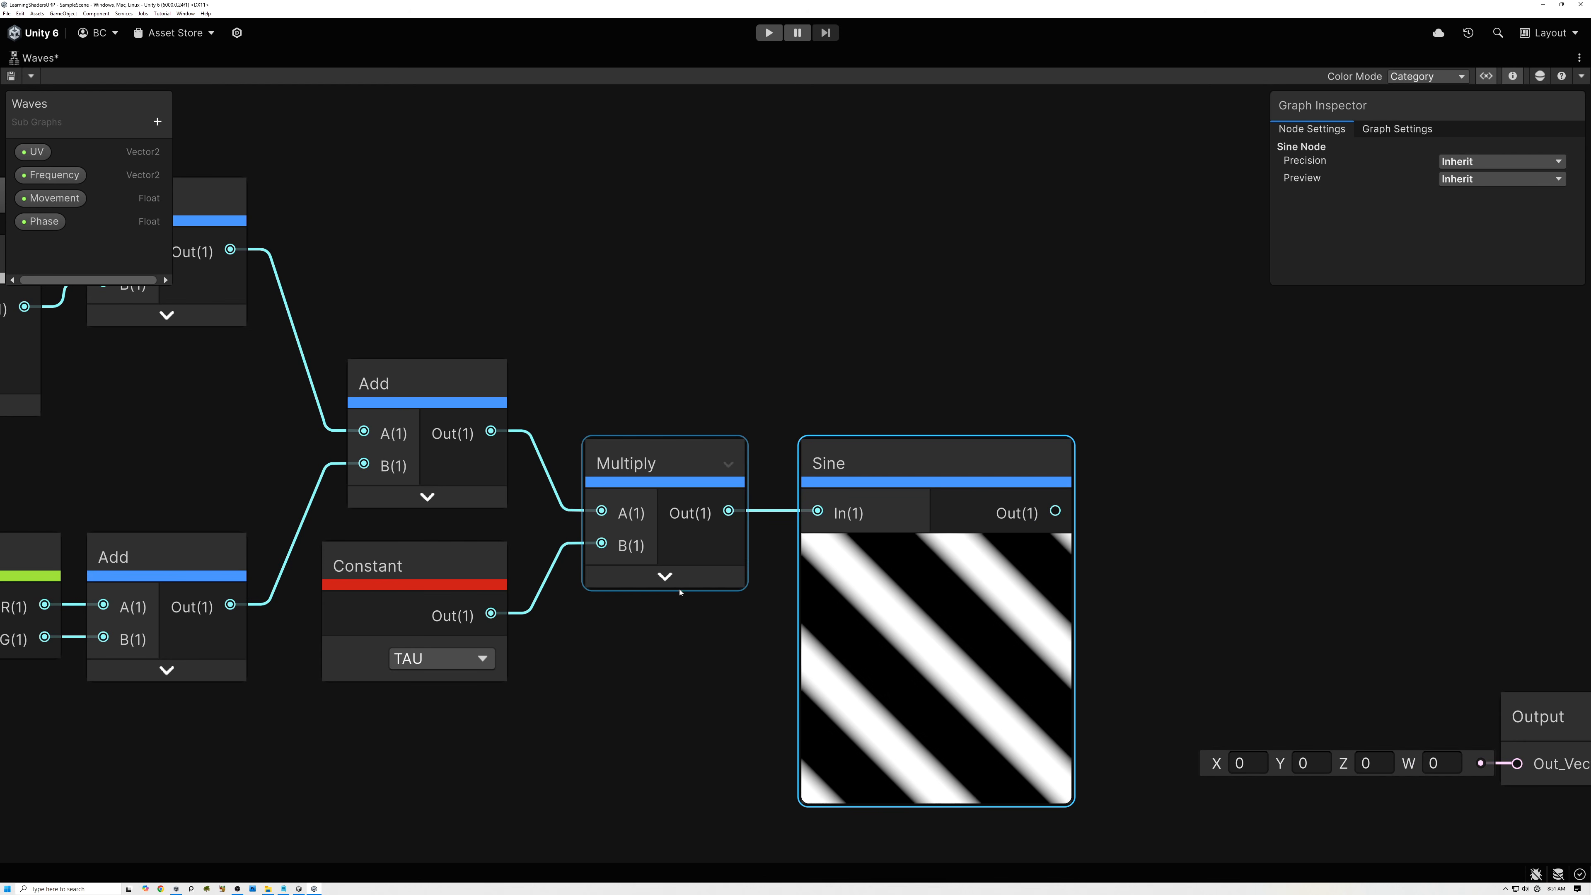
Inspect the last Multiply node's preview against the Sine result and review the Split, Add and Constant nodes feeding it.
{"action": "left_click", "coordinate": [663, 581]}
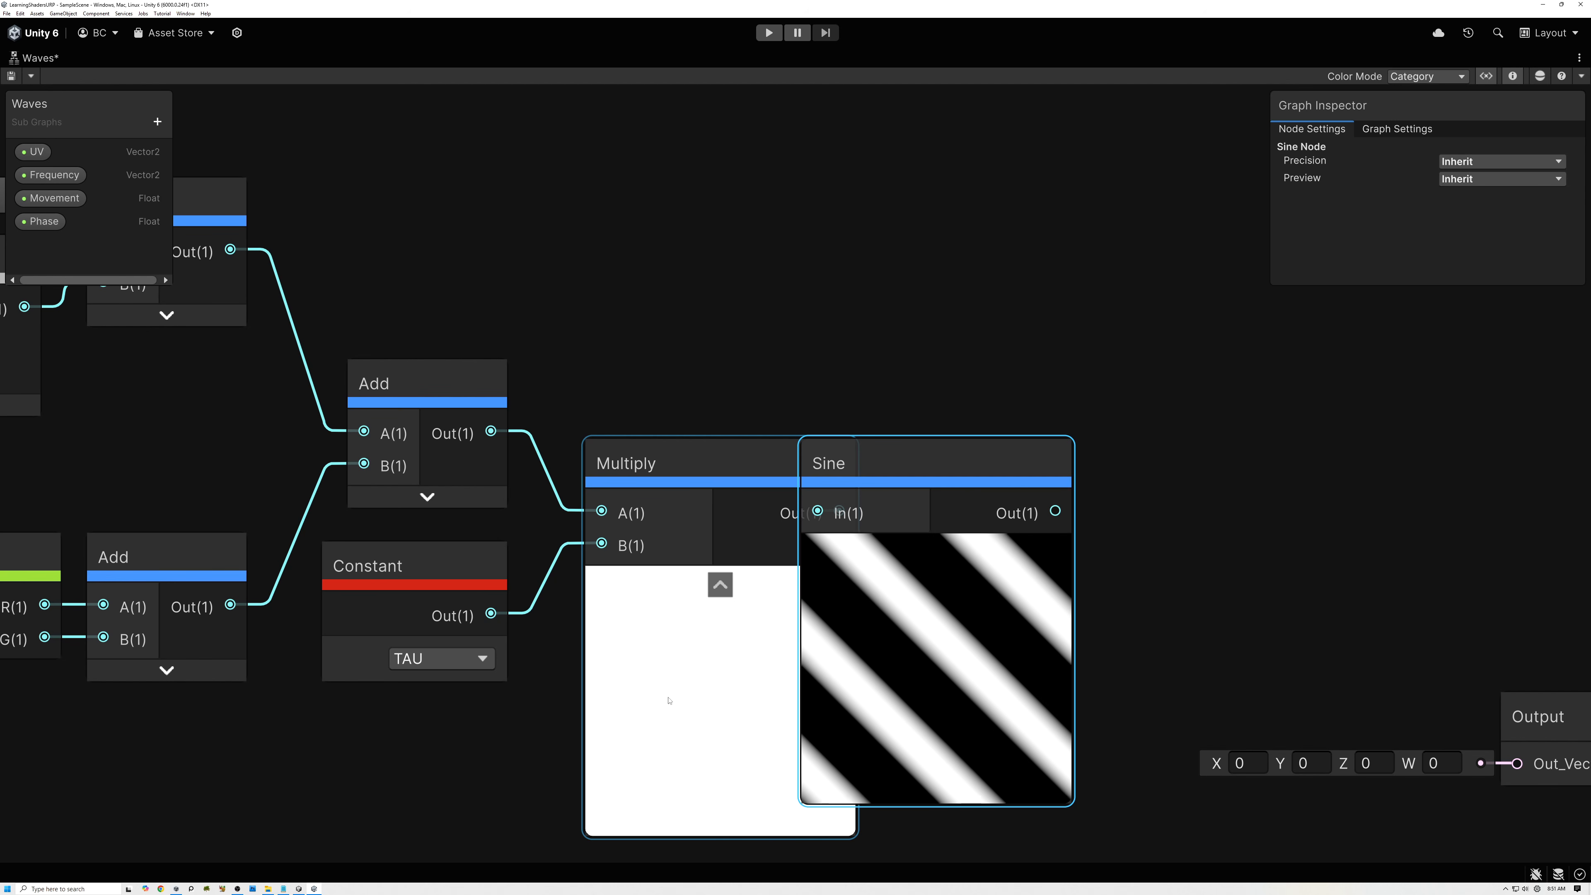
{"action": "left_click", "coordinate": [721, 584]}
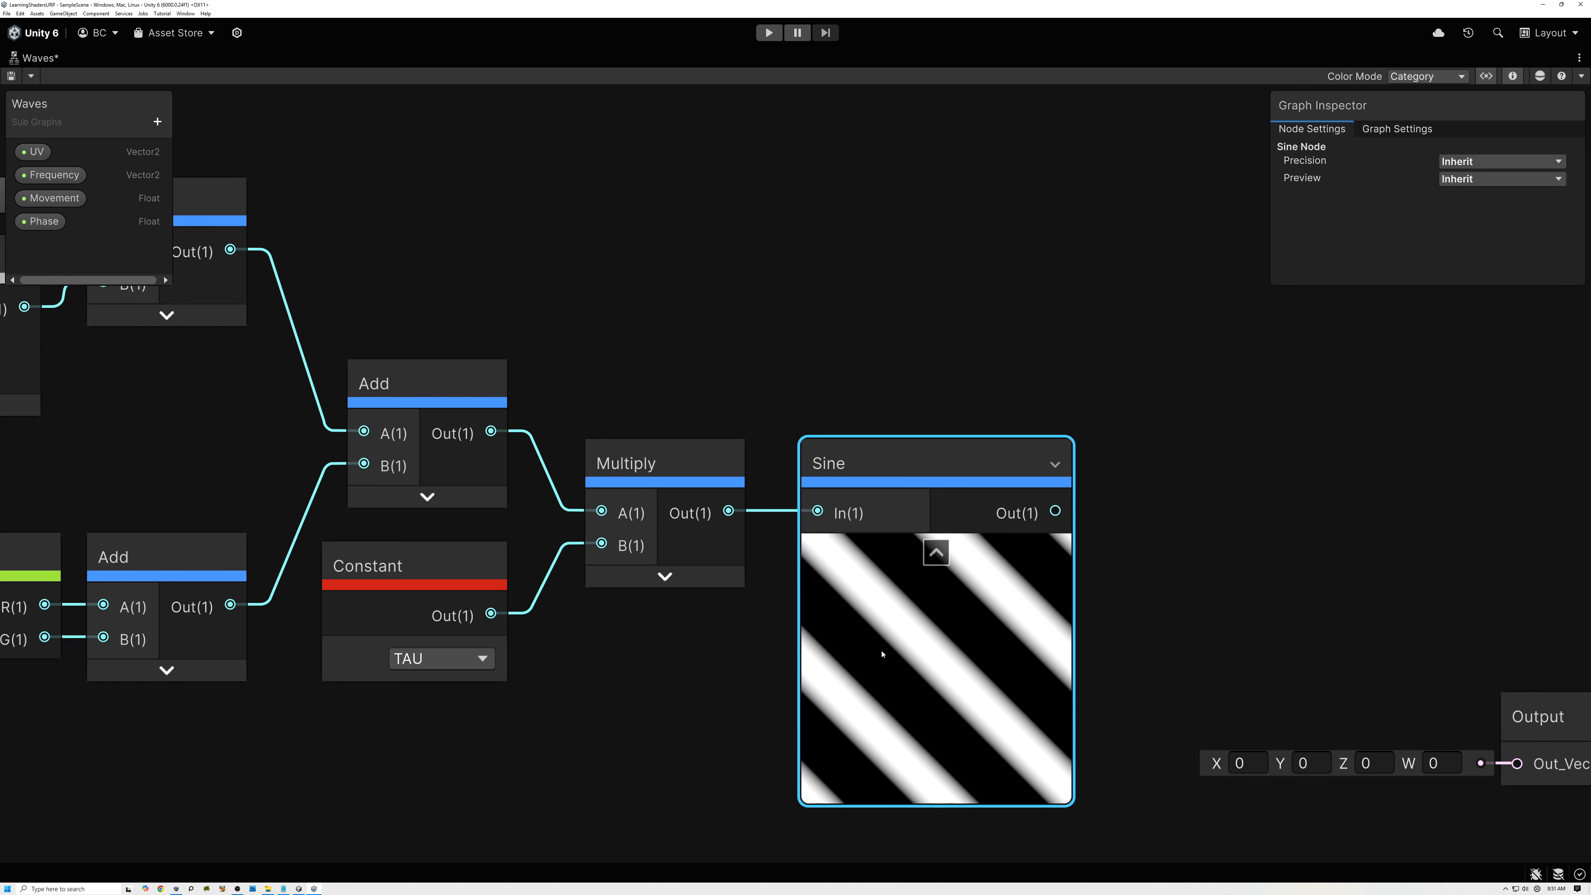
{"action": "middle_click_drag", "start_coordinate": [901, 675], "coordinate": [956, 597]}
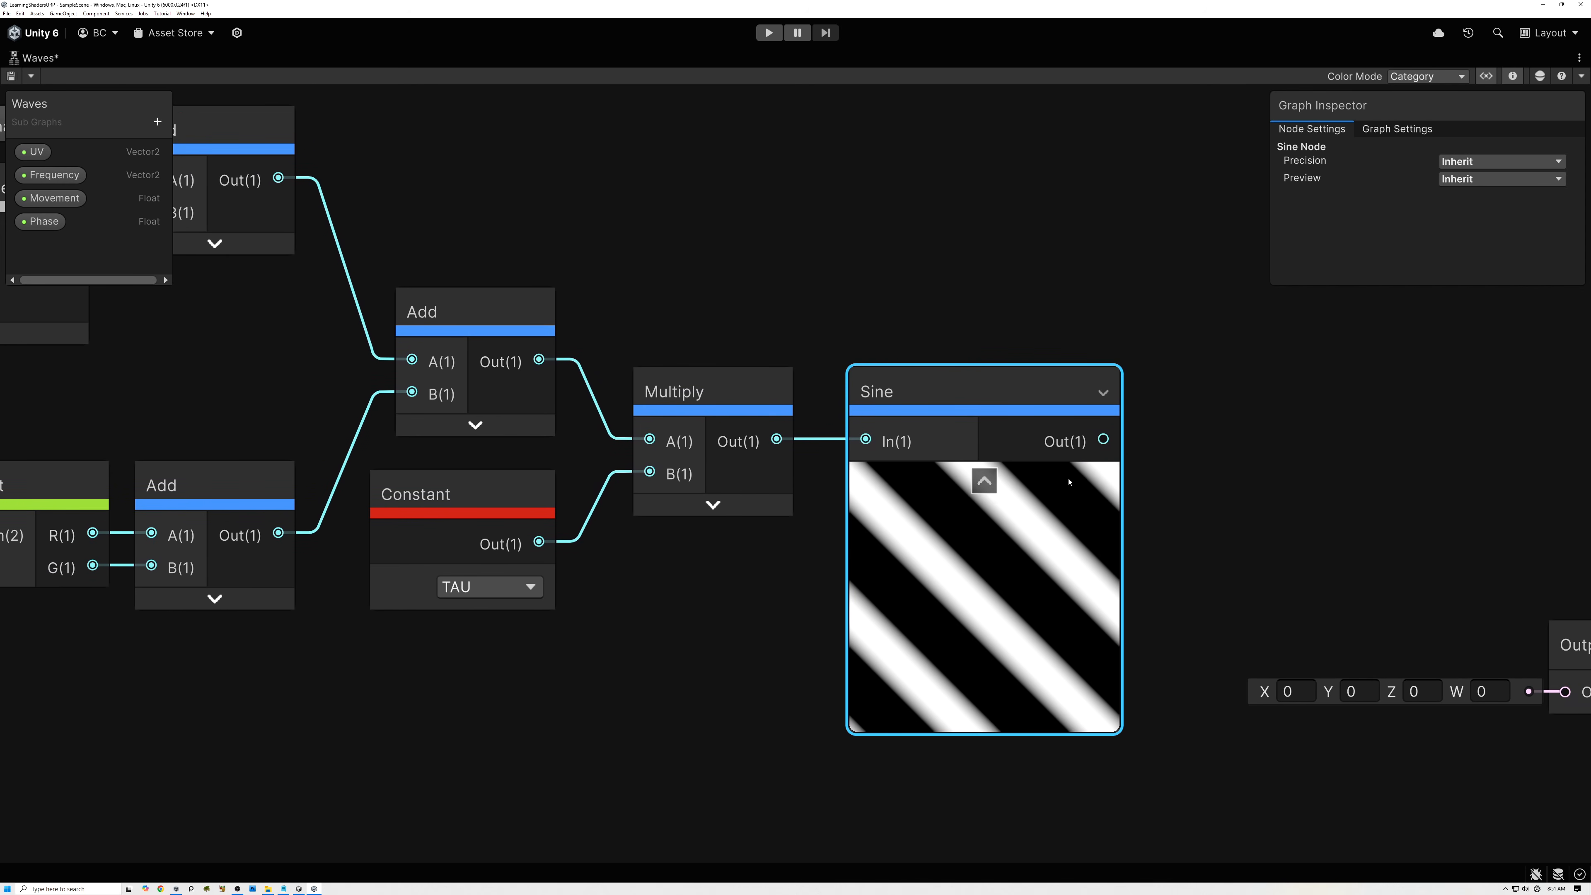
{"action": "scroll", "coordinate": [993, 567], "scroll_direction": "down", "scroll_amount": 1}
{"action": "middle_click_drag", "start_coordinate": [994, 567], "coordinate": [1042, 599]}
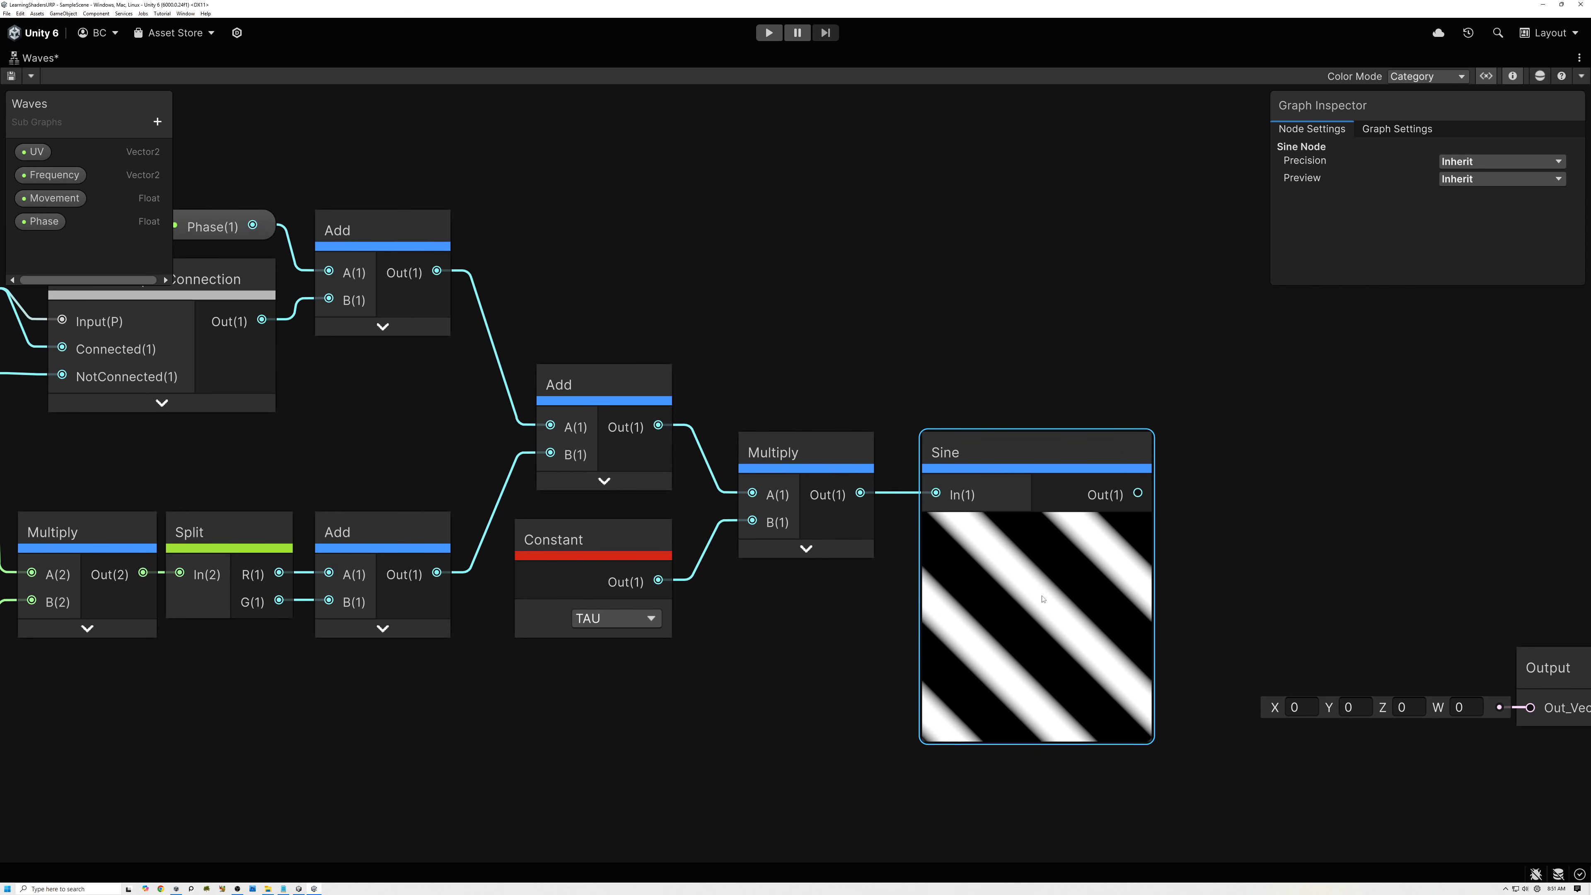
{"action": "left_click", "coordinate": [216, 533]}
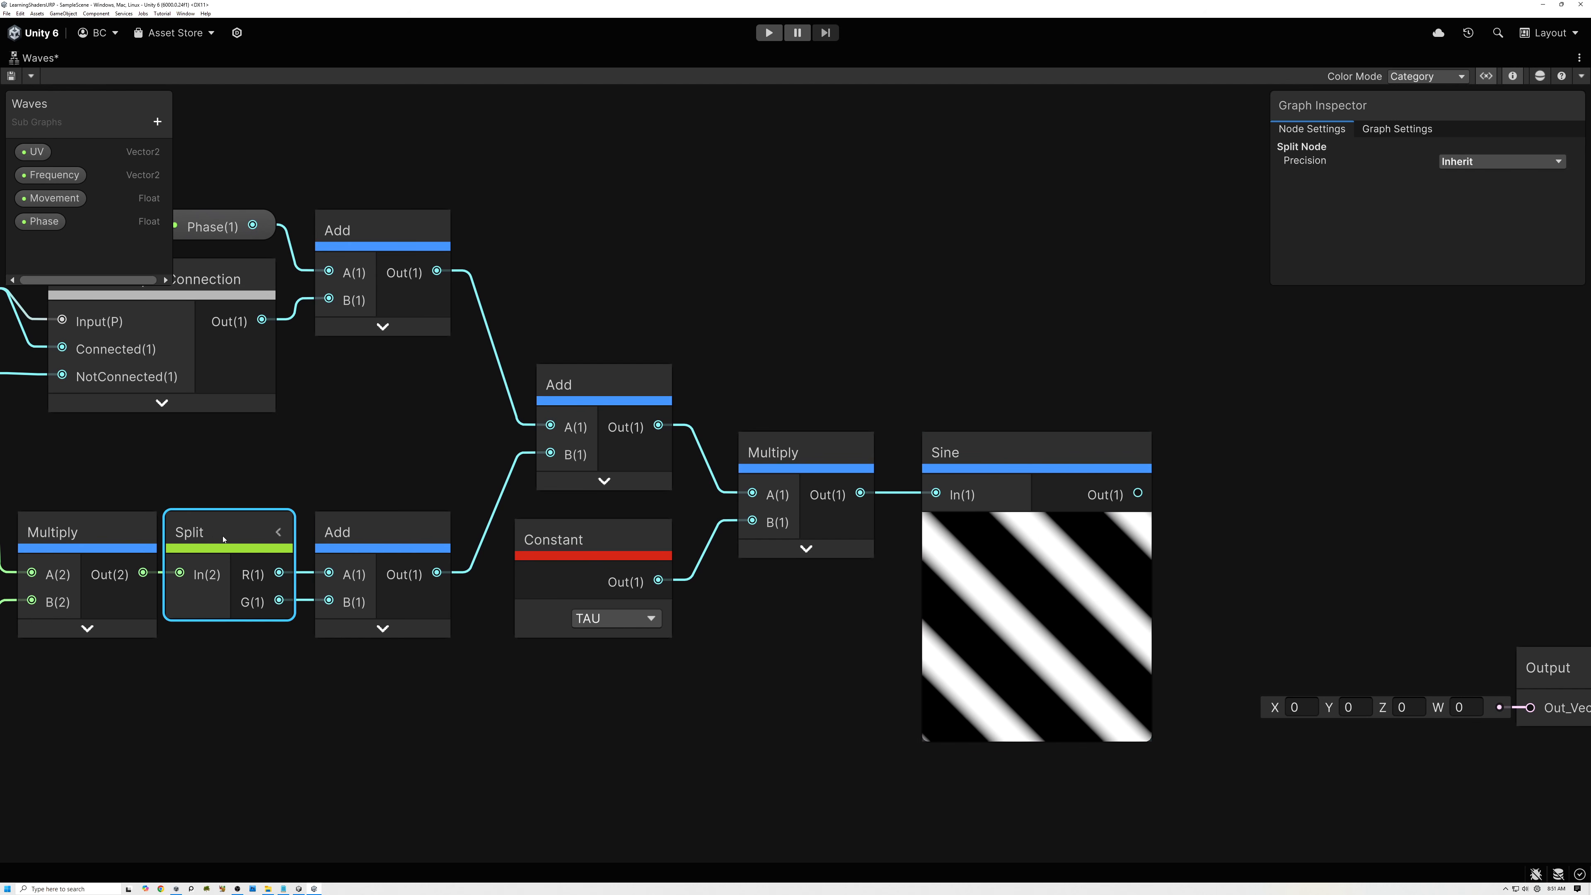
{"action": "left_click", "coordinate": [372, 541]}
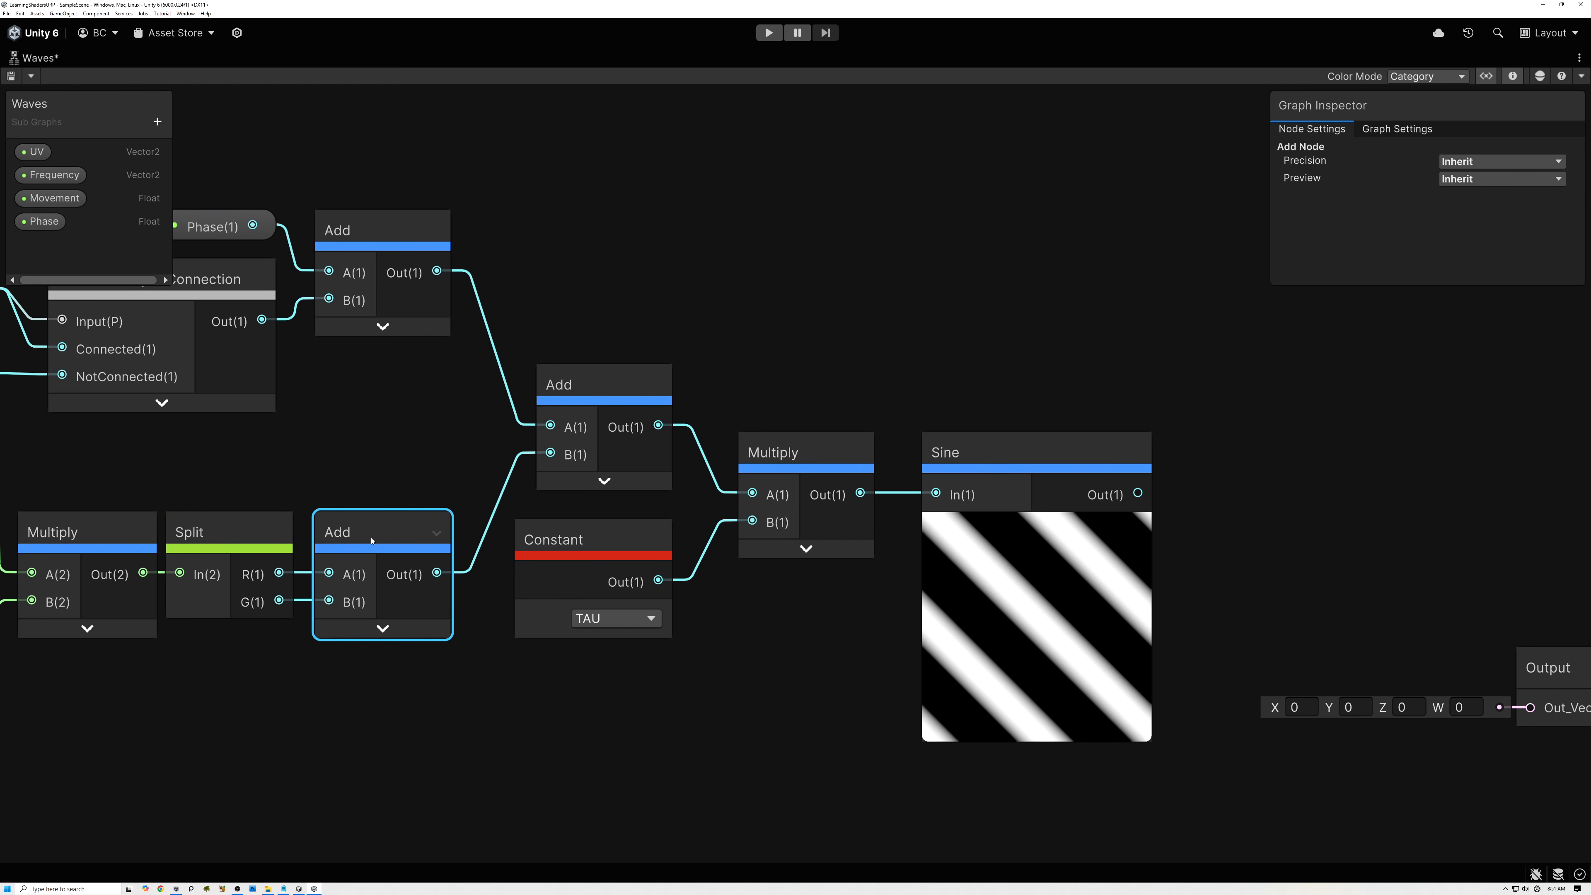
{"action": "left_click", "coordinate": [601, 570]}
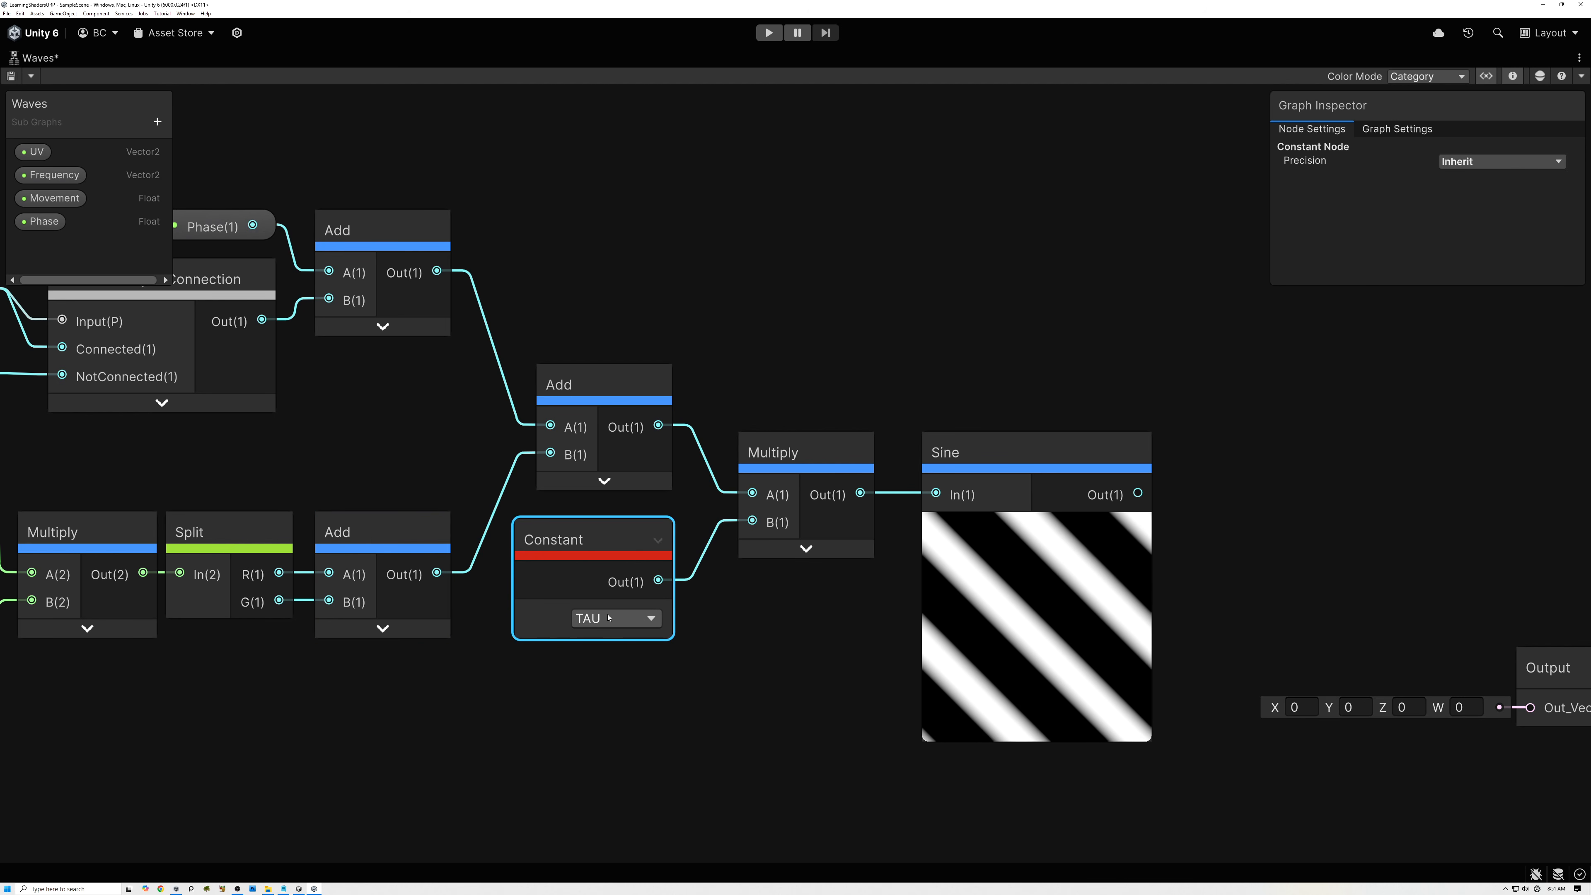
{"action": "left_click", "coordinate": [969, 461]}
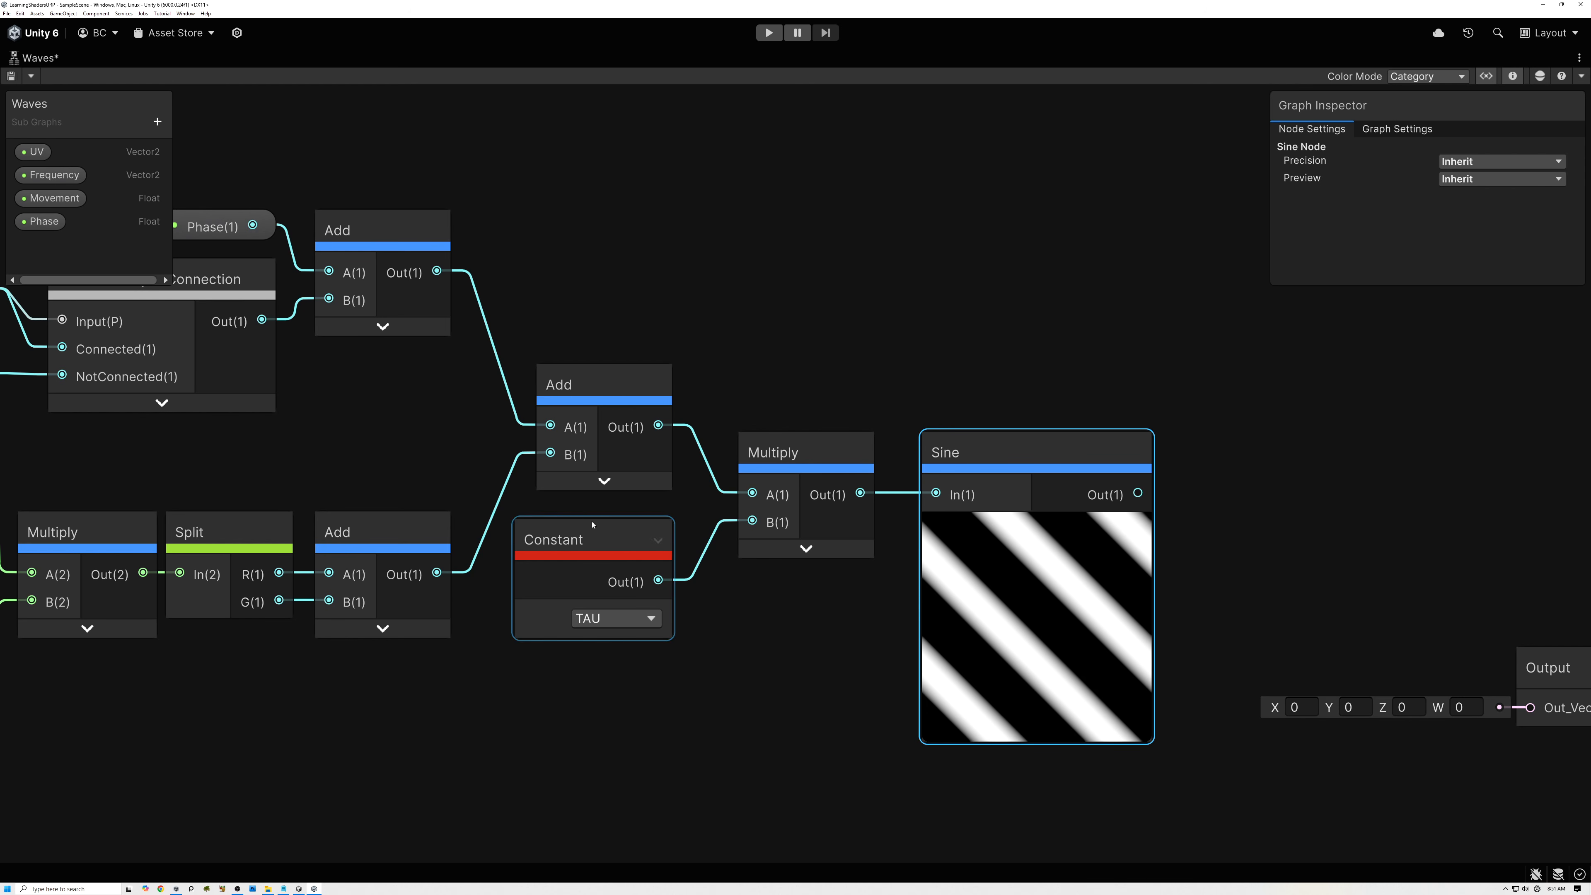
Move the last Multiply node and the Sine node slightly closer to the preceding Add and Constant nodes.
{"action": "left_click", "coordinate": [601, 544]}
{"action": "left_click_drag", "start_coordinate": [806, 462], "coordinate": [779, 462]}
{"action": "left_click_drag", "start_coordinate": [994, 453], "coordinate": [946, 453]}
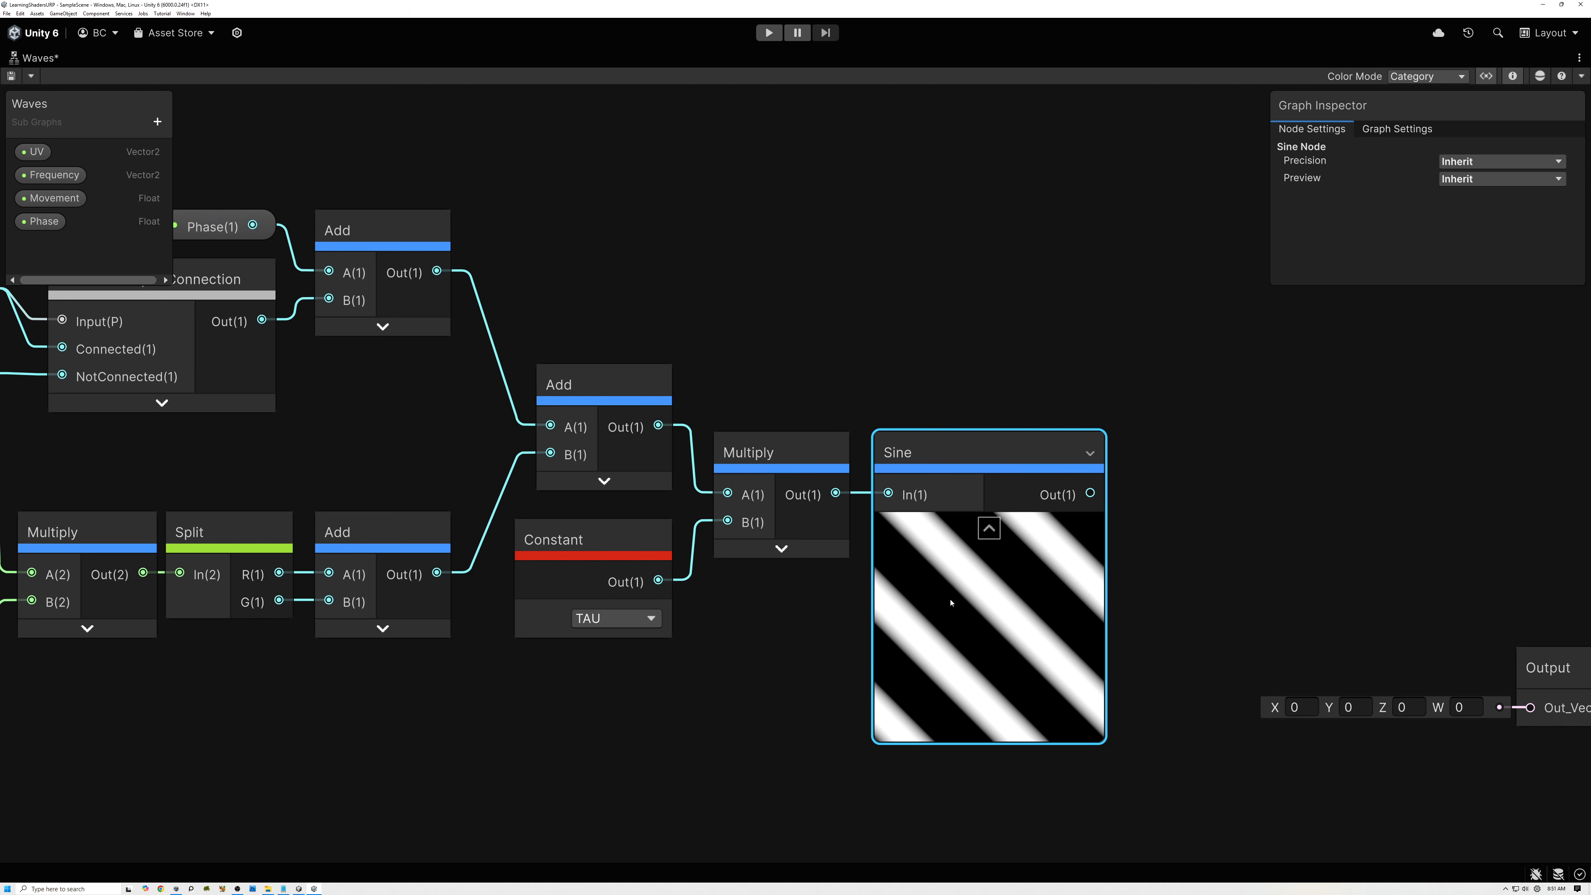
Add a Vector 2 property named Amplitude to the sub graph and place its node below Sine.
{"action": "middle_click_drag", "start_coordinate": [952, 465], "coordinate": [783, 465]}
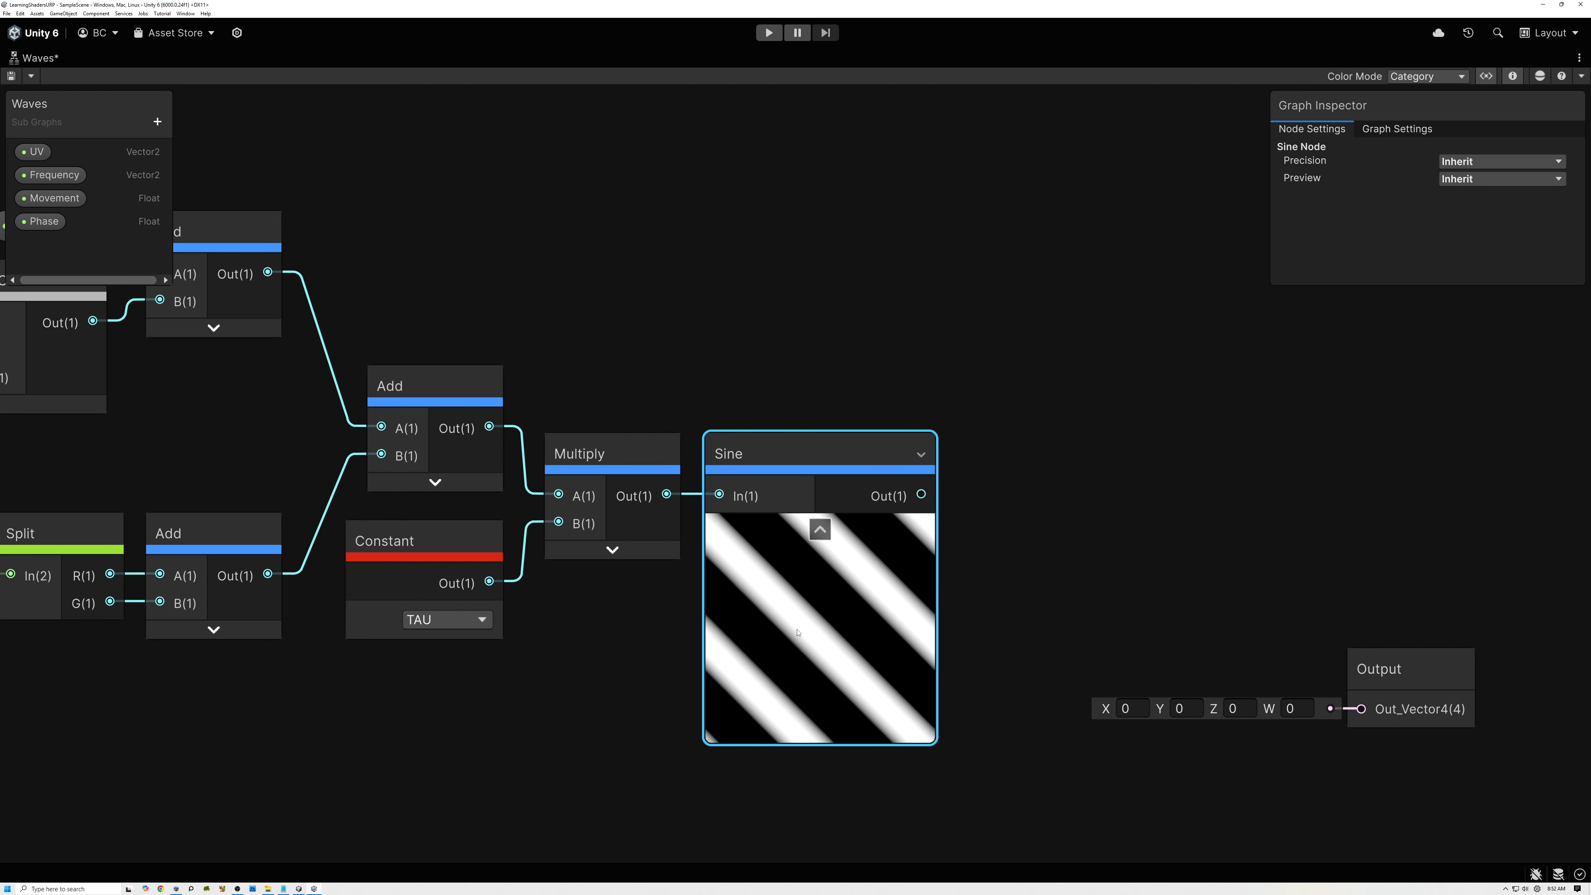
{"action": "middle_click_drag", "start_coordinate": [1047, 621], "coordinate": [975, 648]}
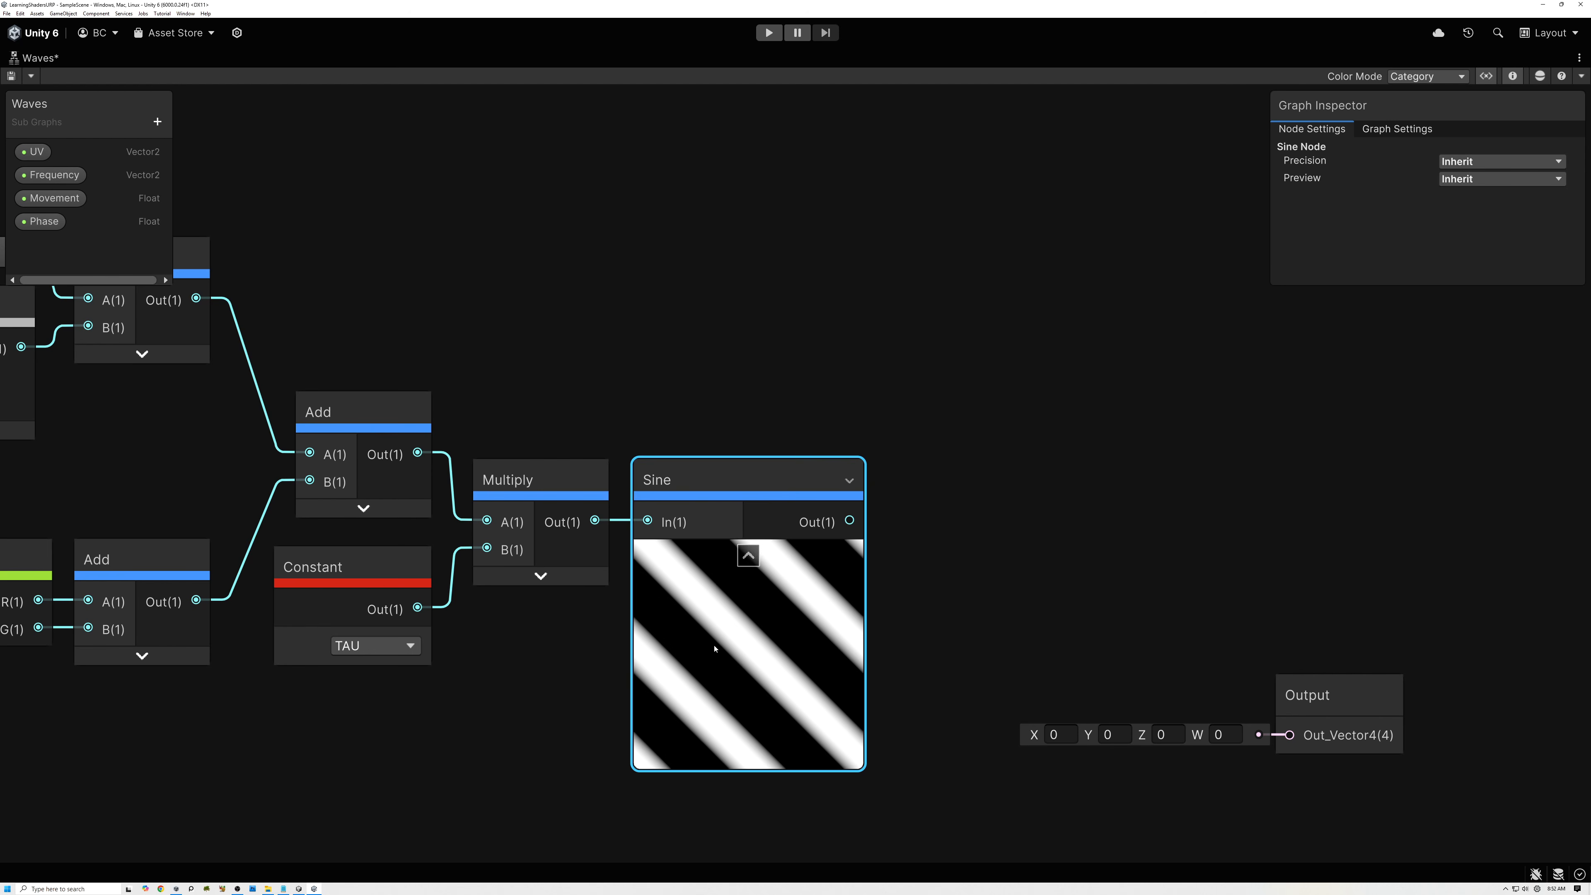
{"action": "left_click", "coordinate": [160, 125]}
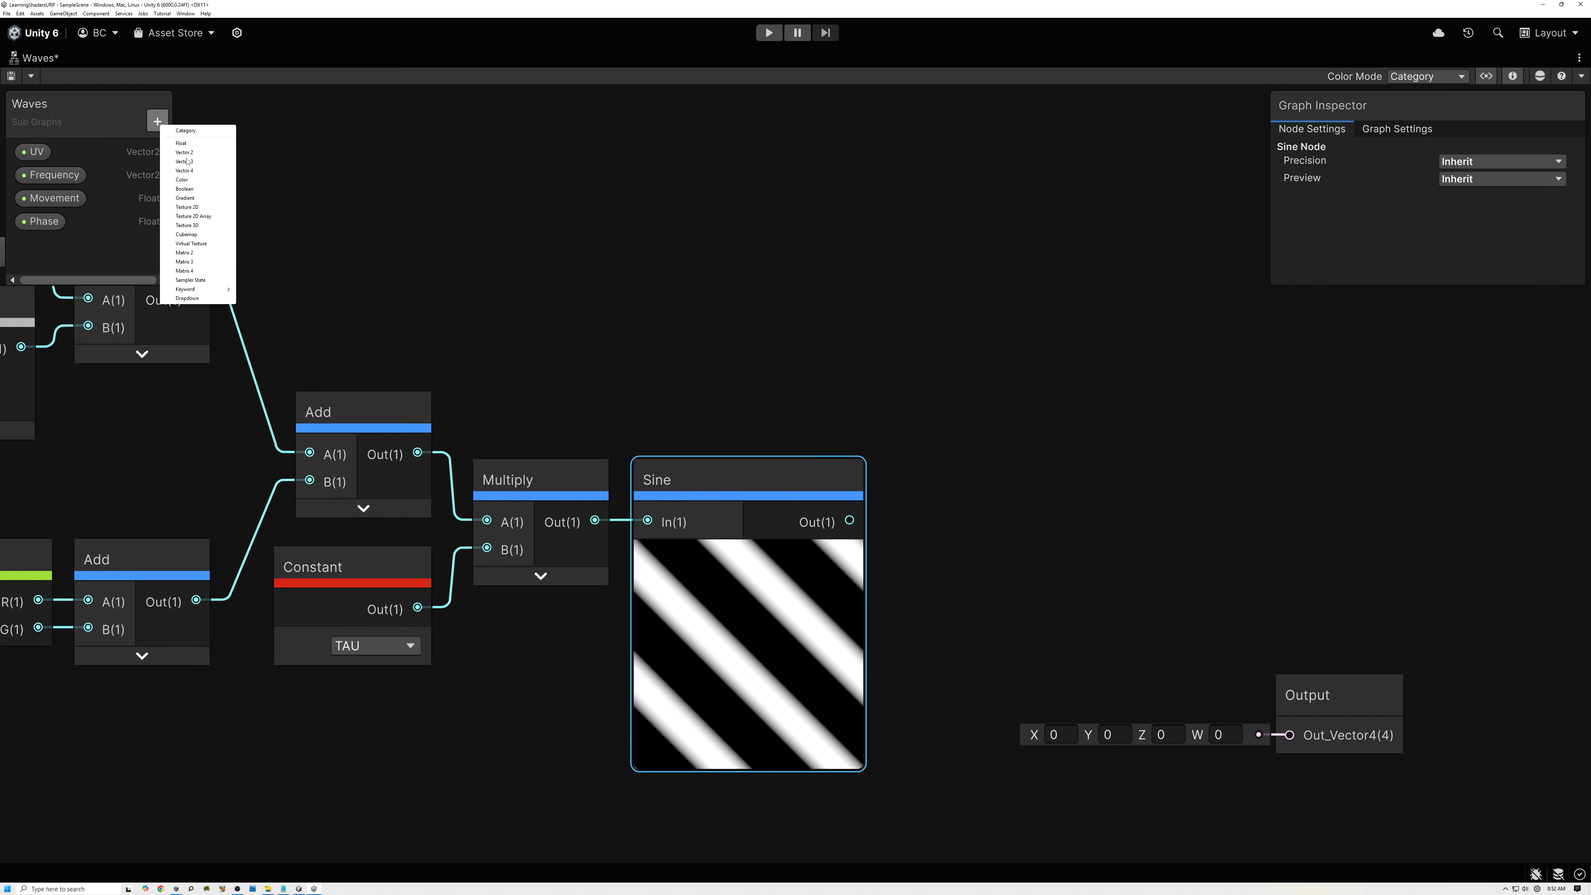
{"action": "left_click", "coordinate": [185, 153]}
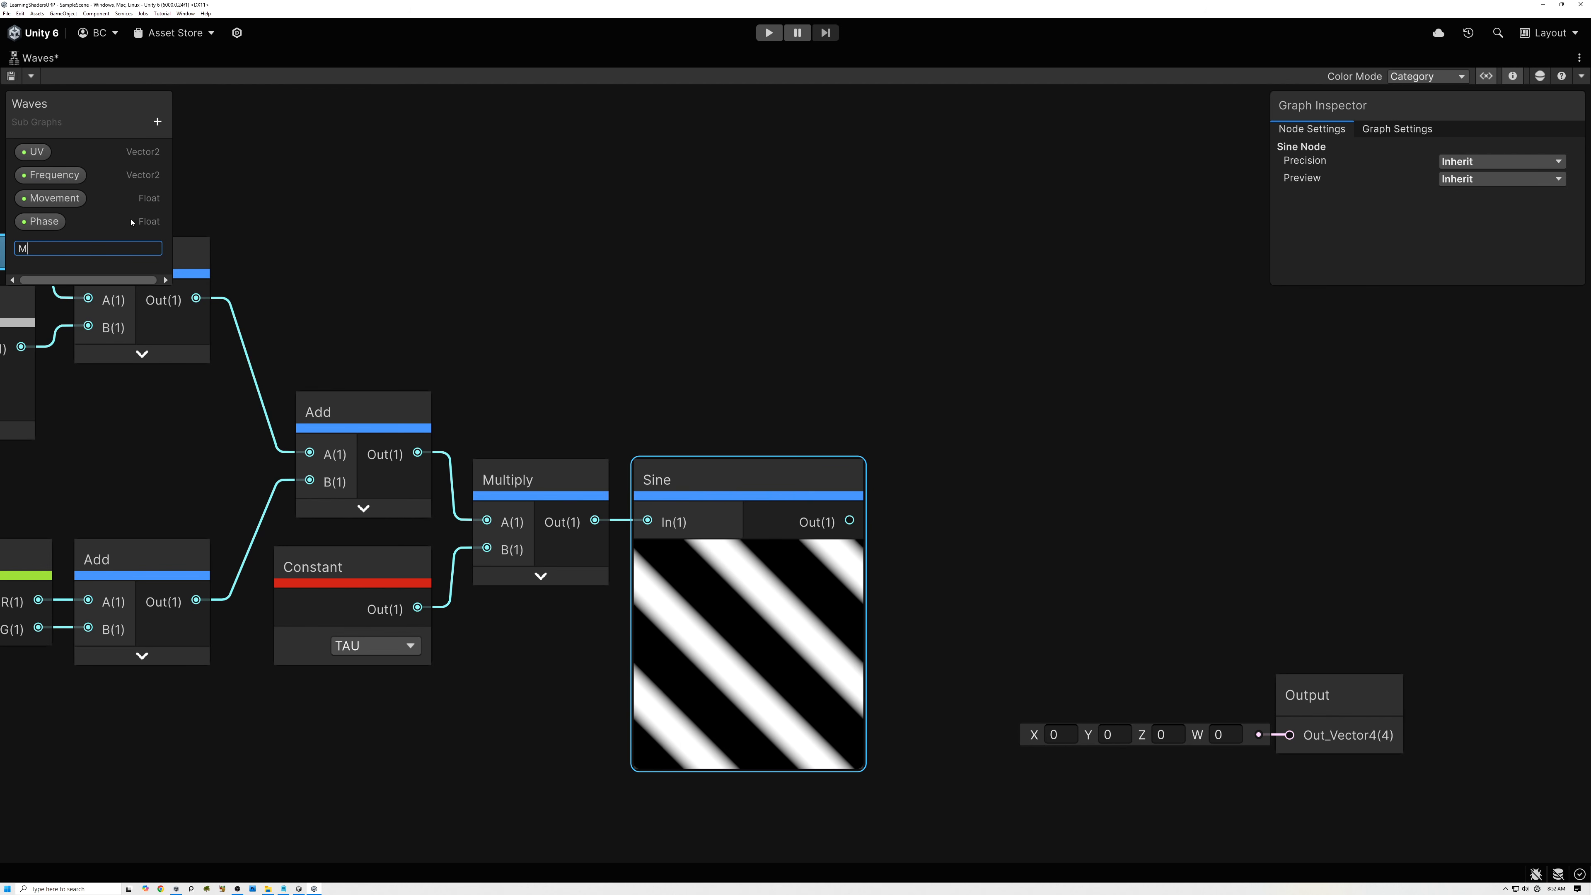
{"action": "key", "text": "Return"}
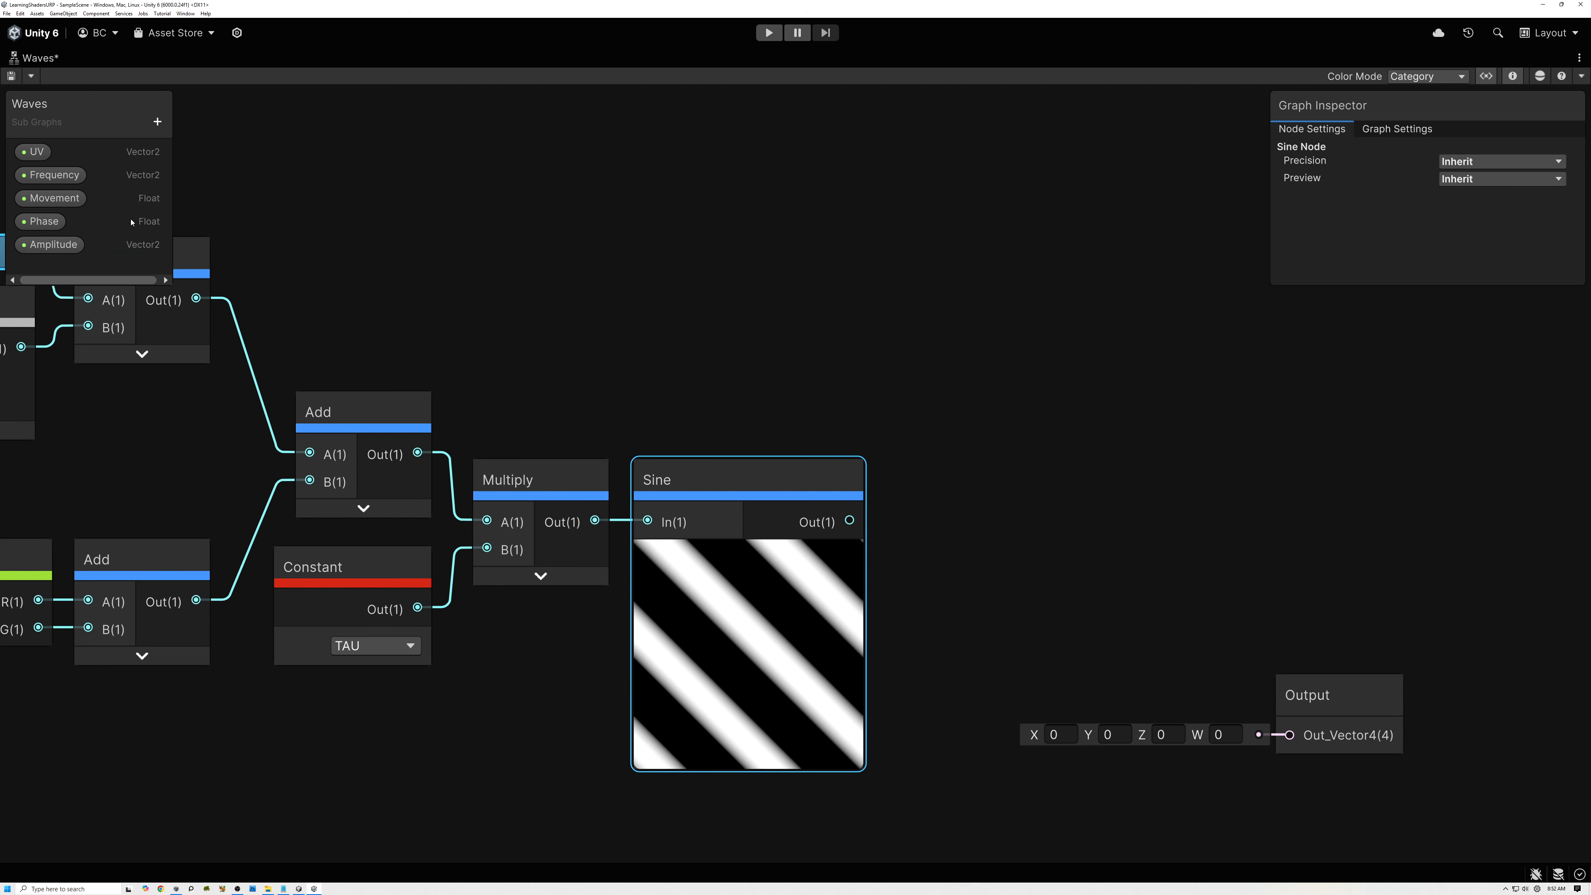
{"action": "left_click", "coordinate": [51, 251]}
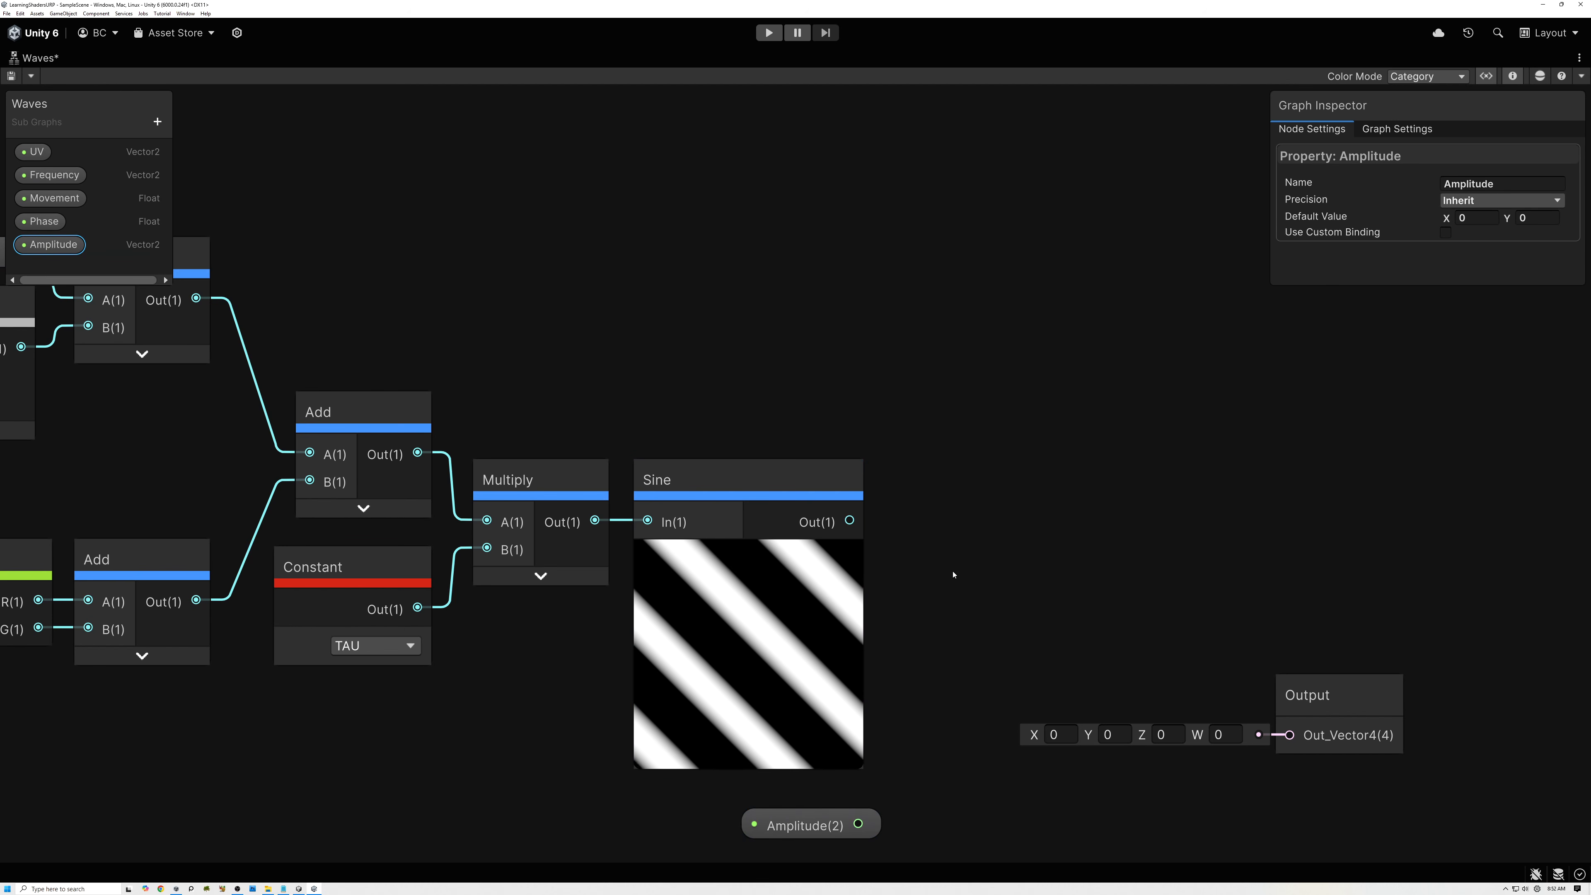
Create a Multiply node from Sine's output into input A, connect Amplitude to B, and move Amplitude just below Sine.
{"action": "left_click_drag", "start_coordinate": [850, 521], "coordinate": [929, 568]}
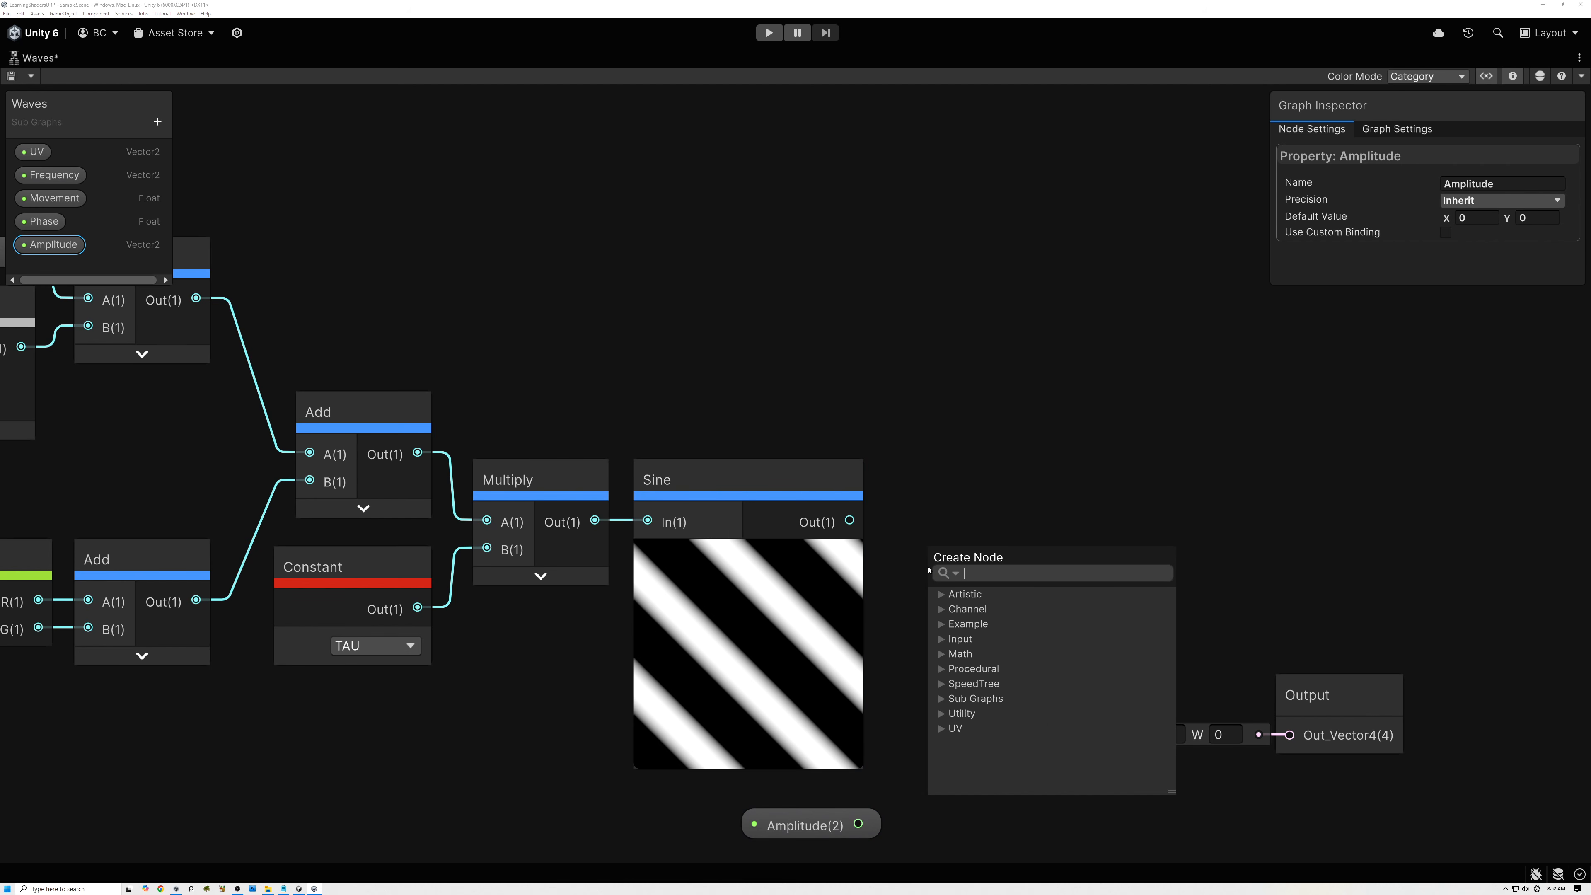
{"action": "type", "text": "mul"}
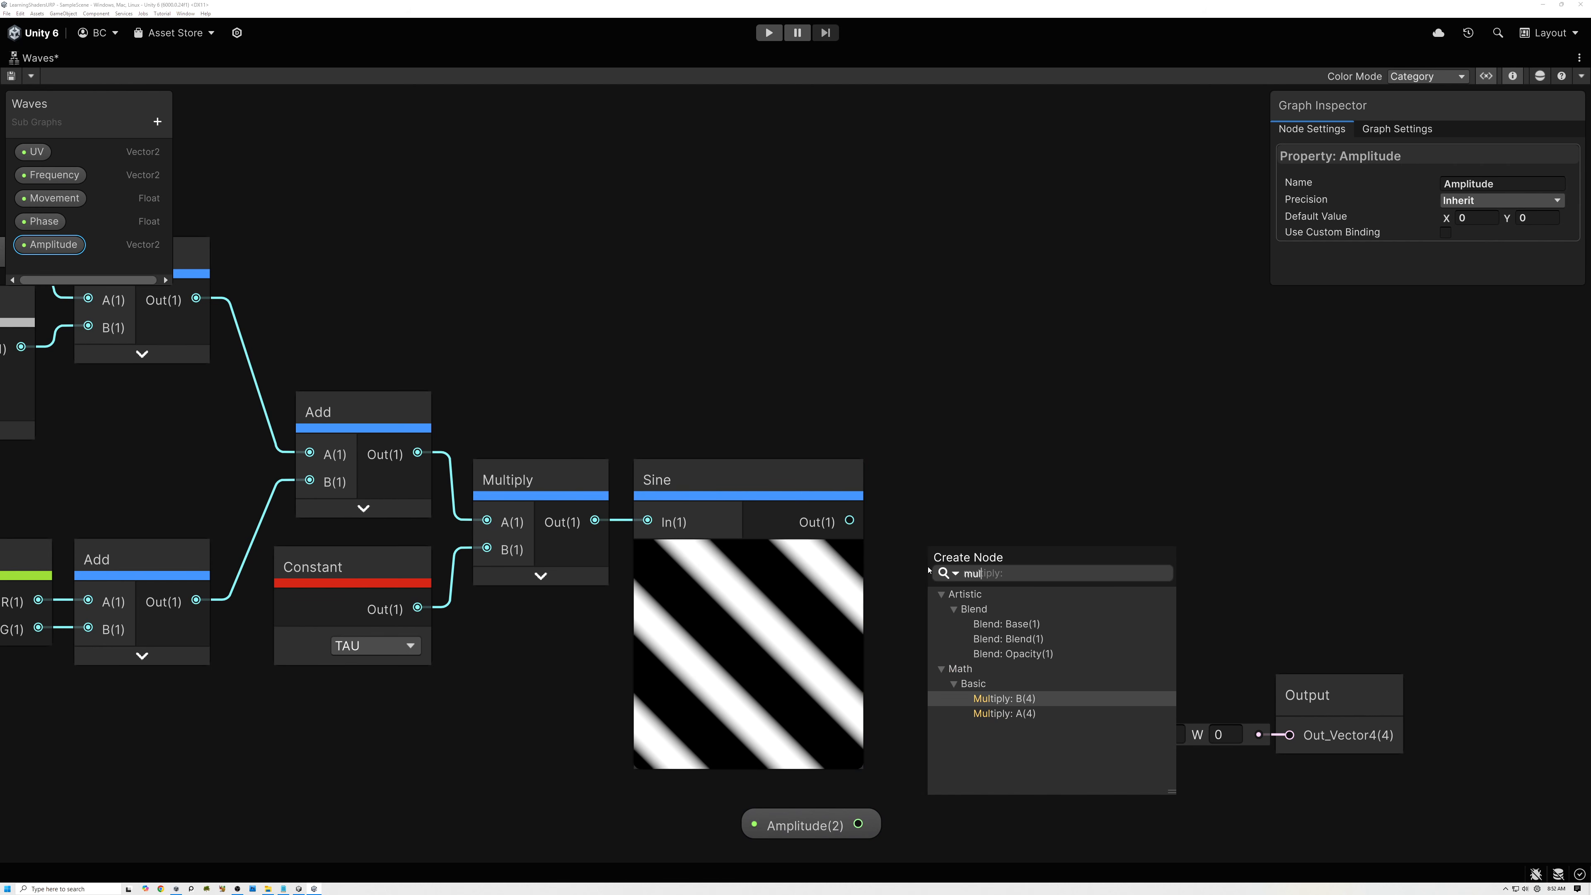
{"action": "left_click", "coordinate": [1017, 714]}
{"action": "left_click_drag", "start_coordinate": [857, 824], "coordinate": [929, 603]}
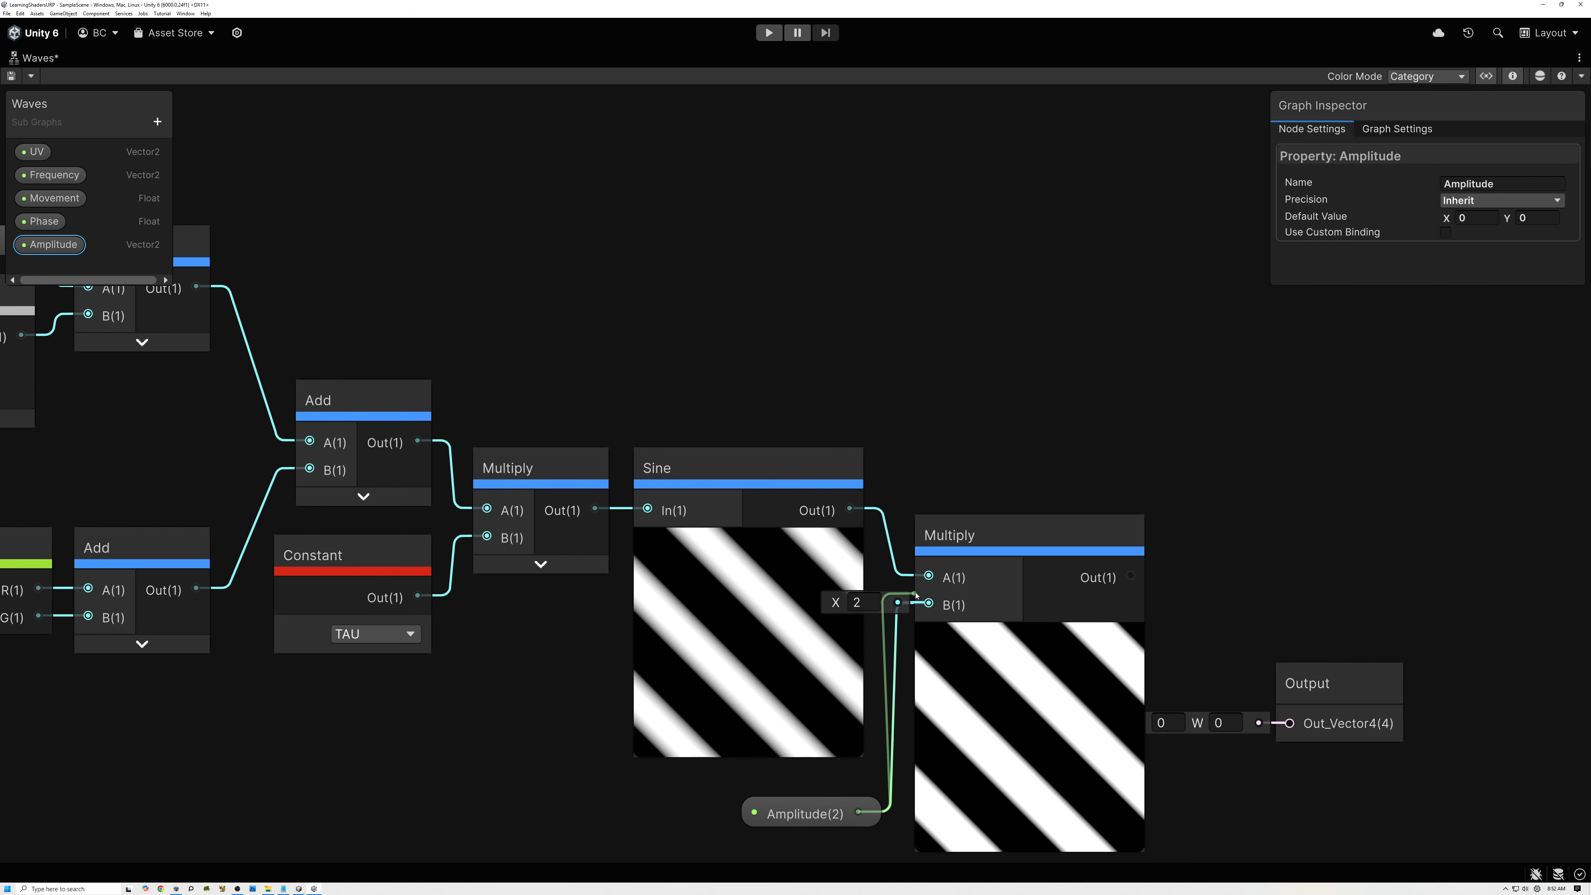
{"action": "left_click_drag", "start_coordinate": [828, 824], "coordinate": [808, 760]}
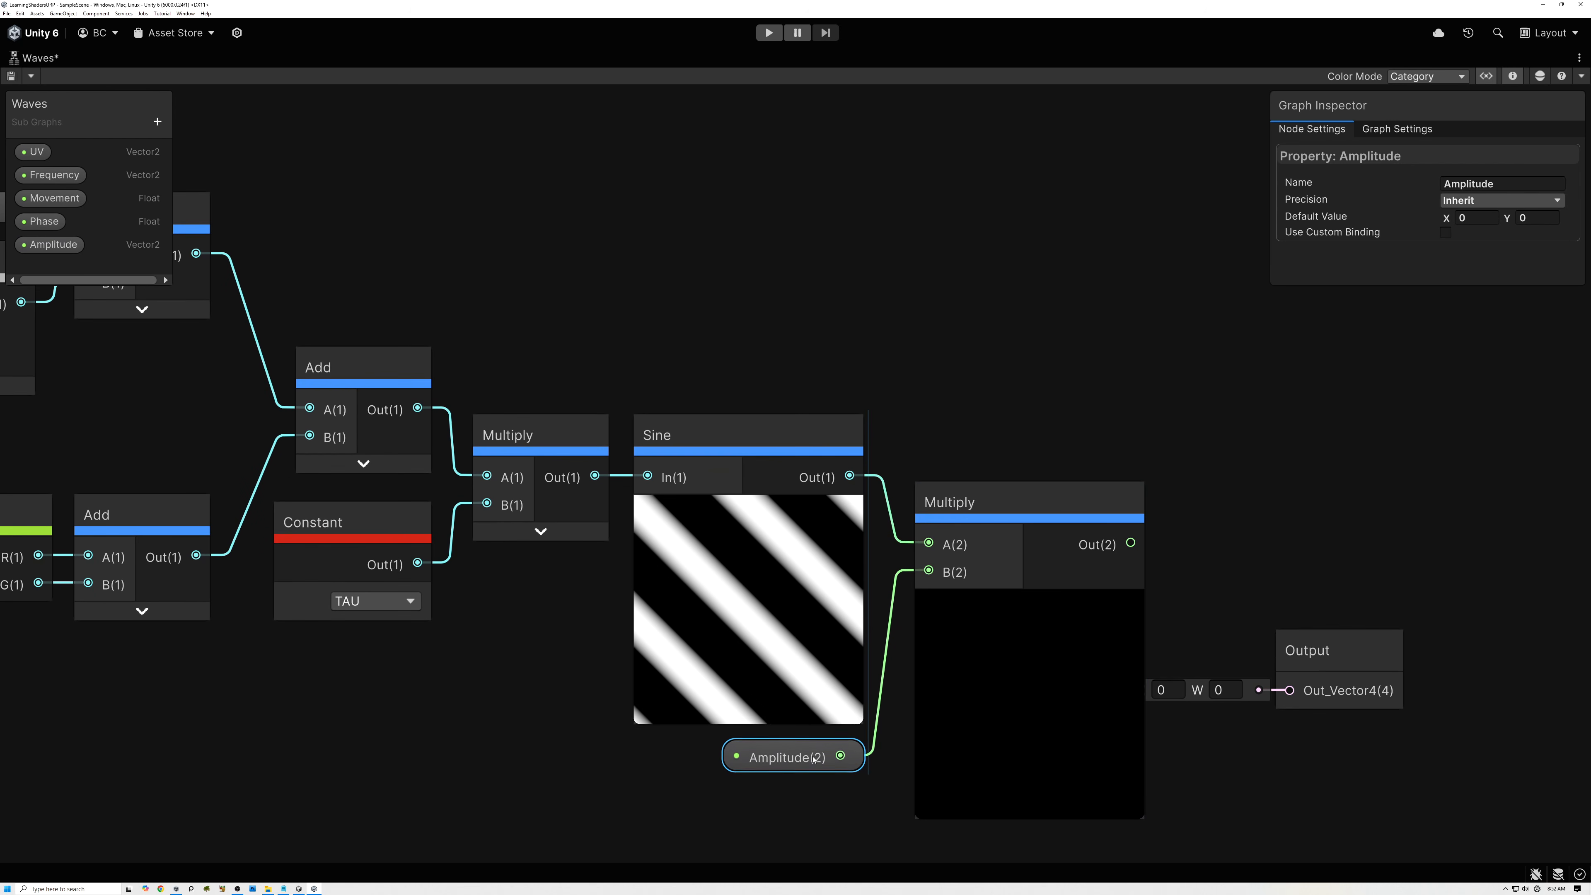
Set the Amplitude property's default value to X 0.07 and Y 0.05.
{"action": "left_click", "coordinate": [60, 247]}
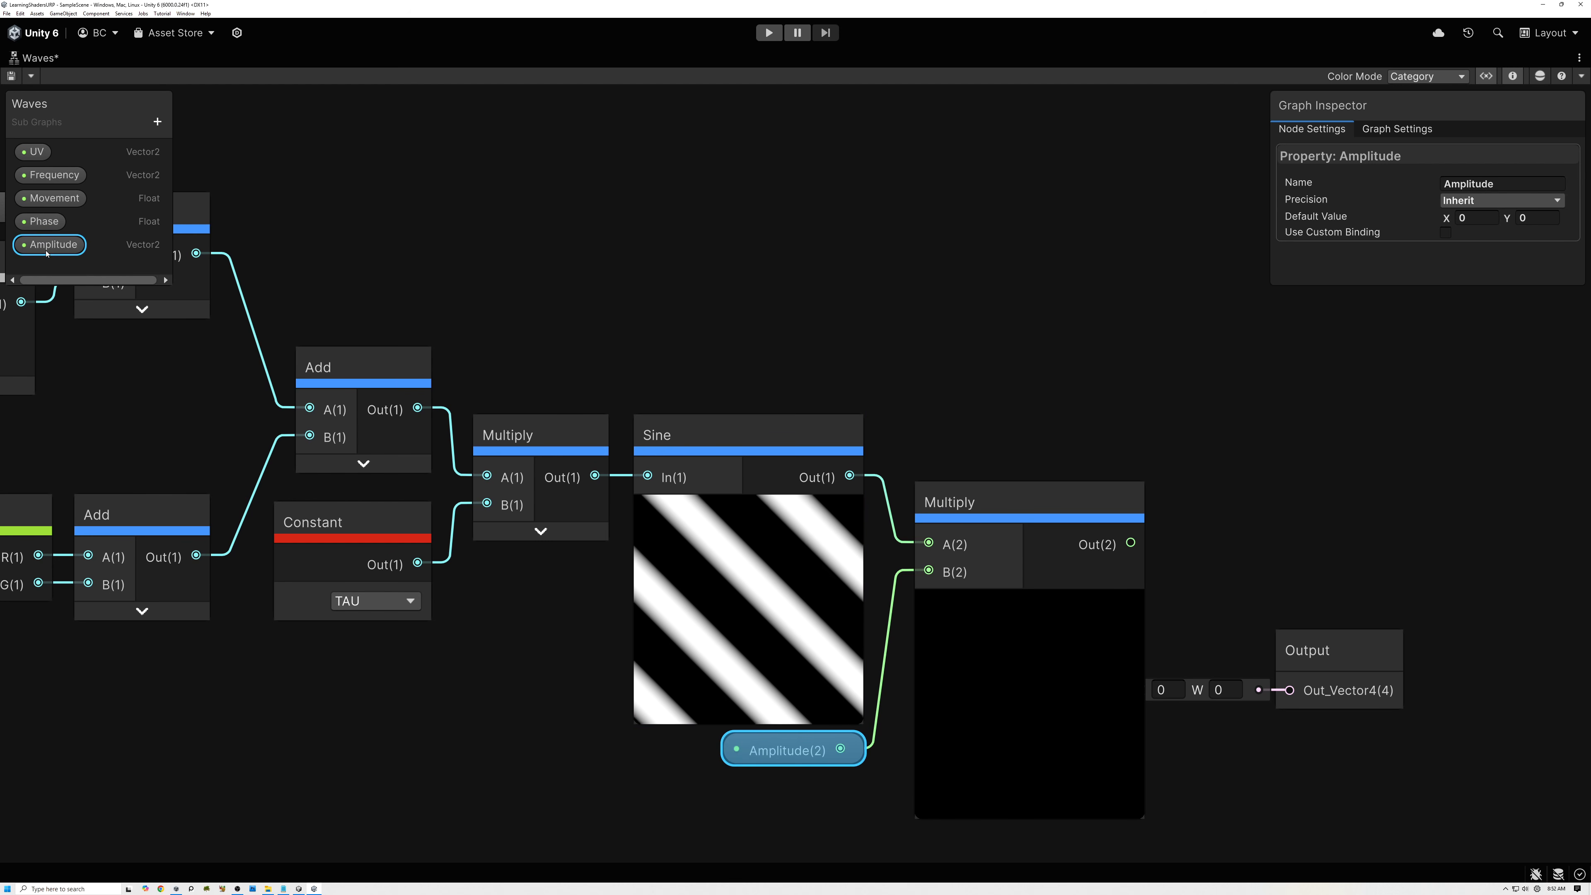
{"action": "left_click", "coordinate": [1478, 219]}
{"action": "type", "text": "0.07"}
{"action": "left_click", "coordinate": [1538, 219]}
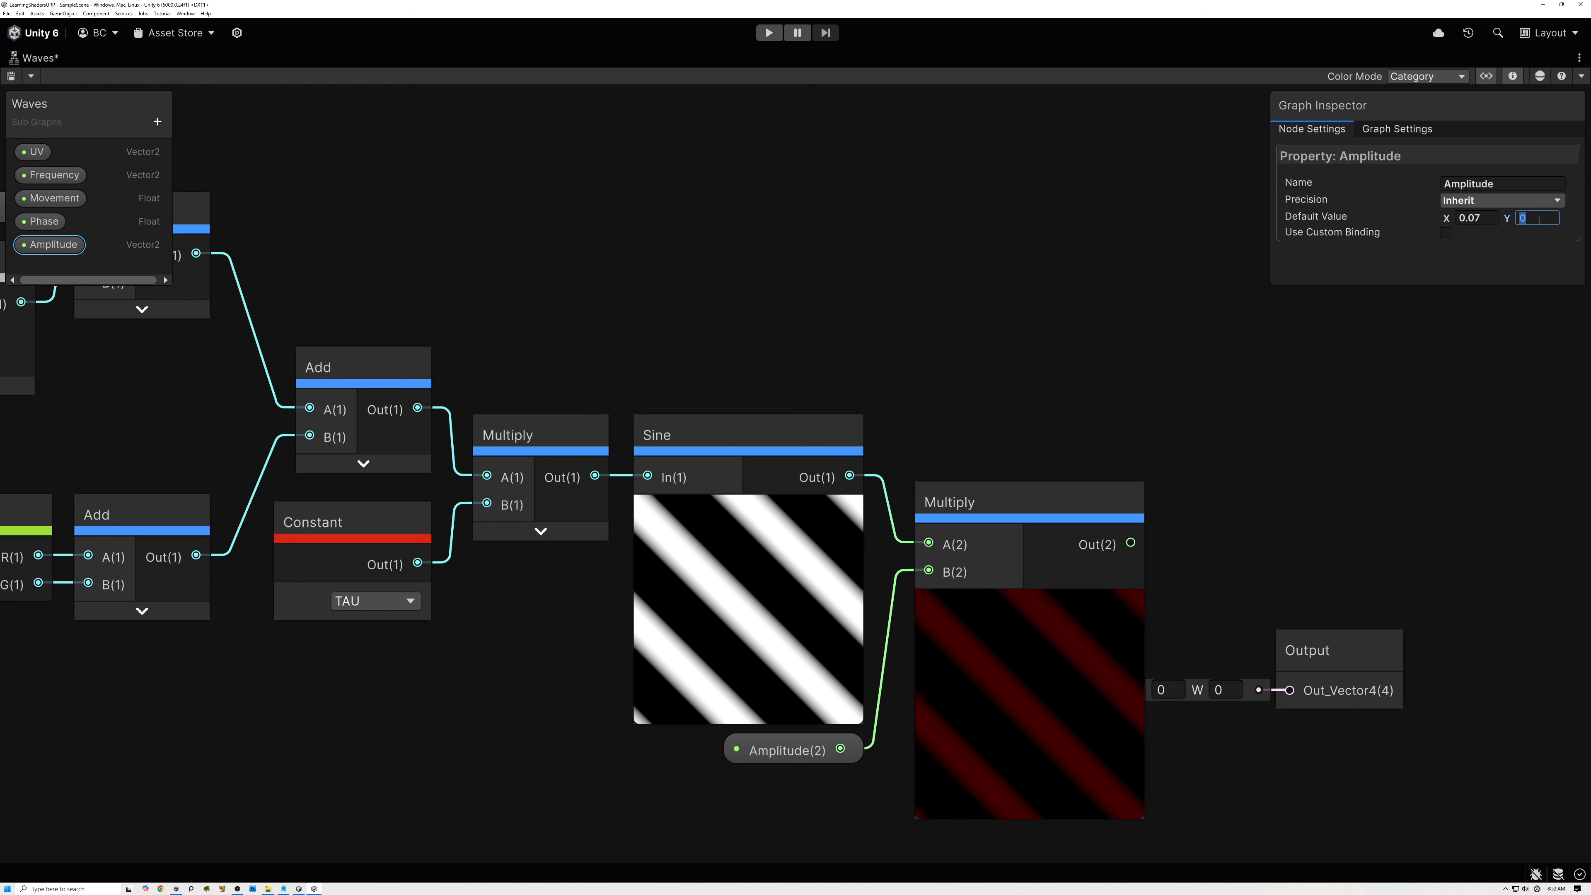
{"action": "type", "text": "0.05"}
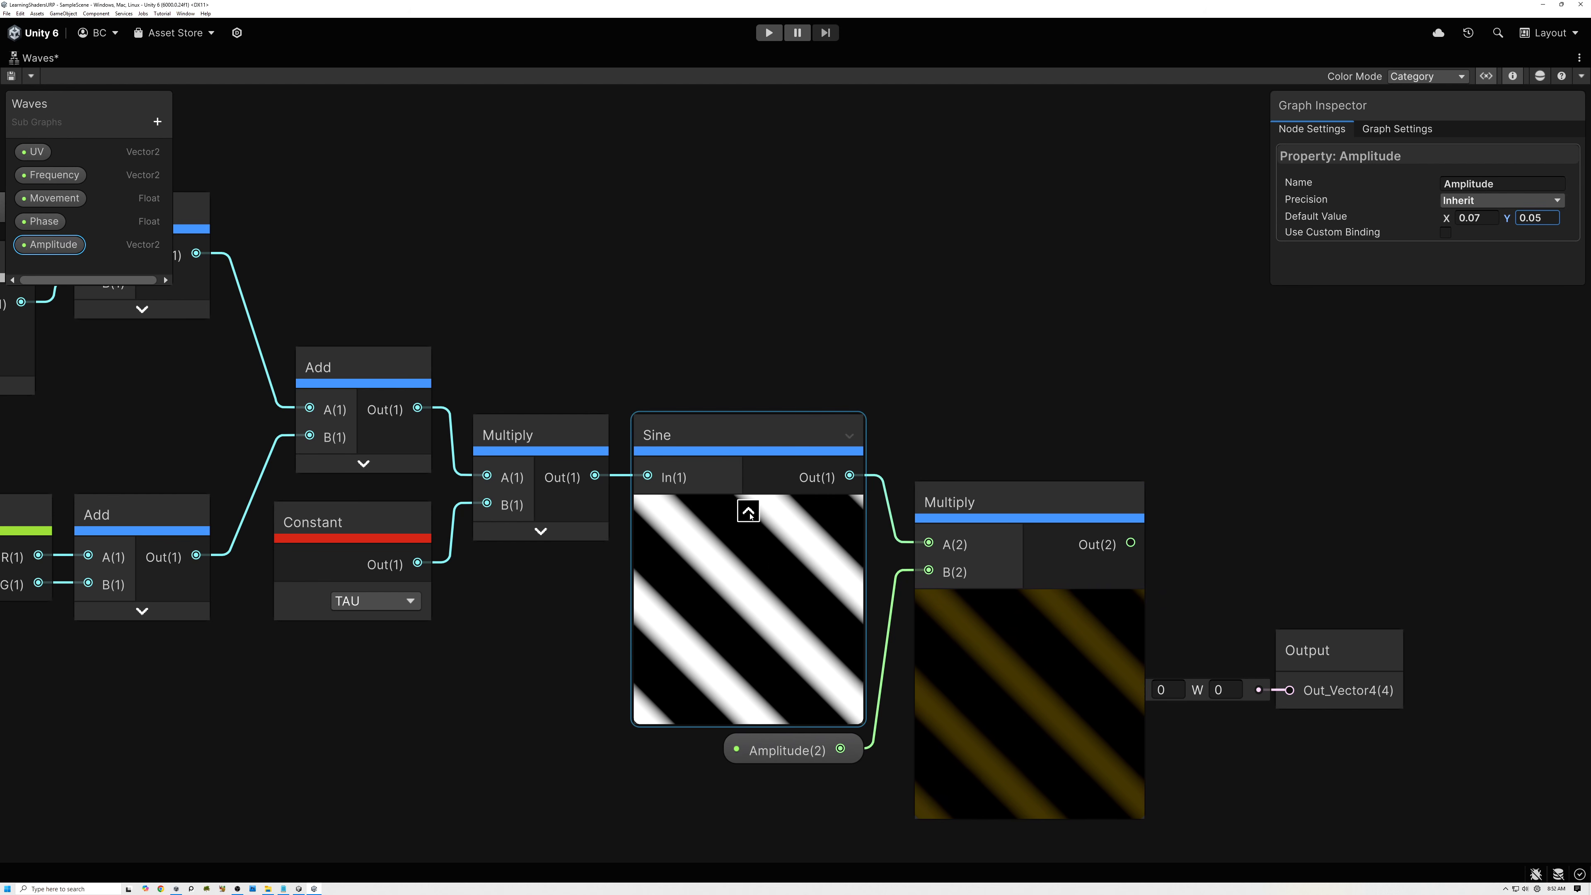
Collapse the Sine and new Multiply previews and pull Amplitude and Multiply in tightly around the Sine node.
{"action": "left_click", "coordinate": [748, 511]}
{"action": "left_click", "coordinate": [1027, 603]}
{"action": "left_click_drag", "start_coordinate": [797, 747], "coordinate": [719, 553]}
{"action": "left_click_drag", "start_coordinate": [970, 512], "coordinate": [861, 441]}
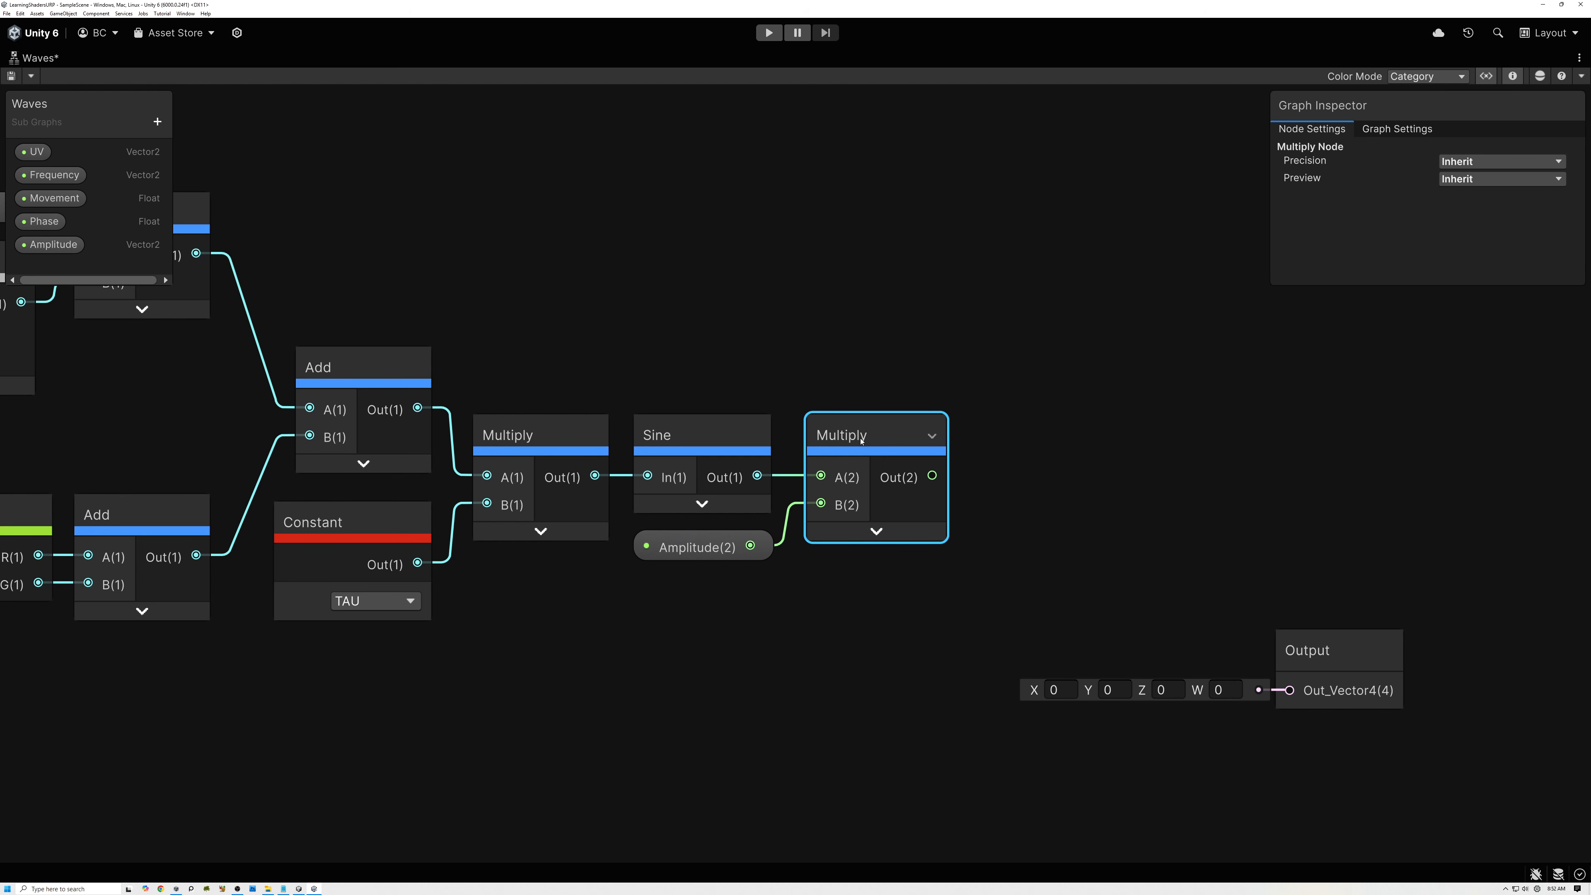
Create an Add node past the amplitude Multiply, connect Multiply's output to its B input, and move it higher.
{"action": "middle_click_drag", "start_coordinate": [861, 441], "coordinate": [686, 447]}
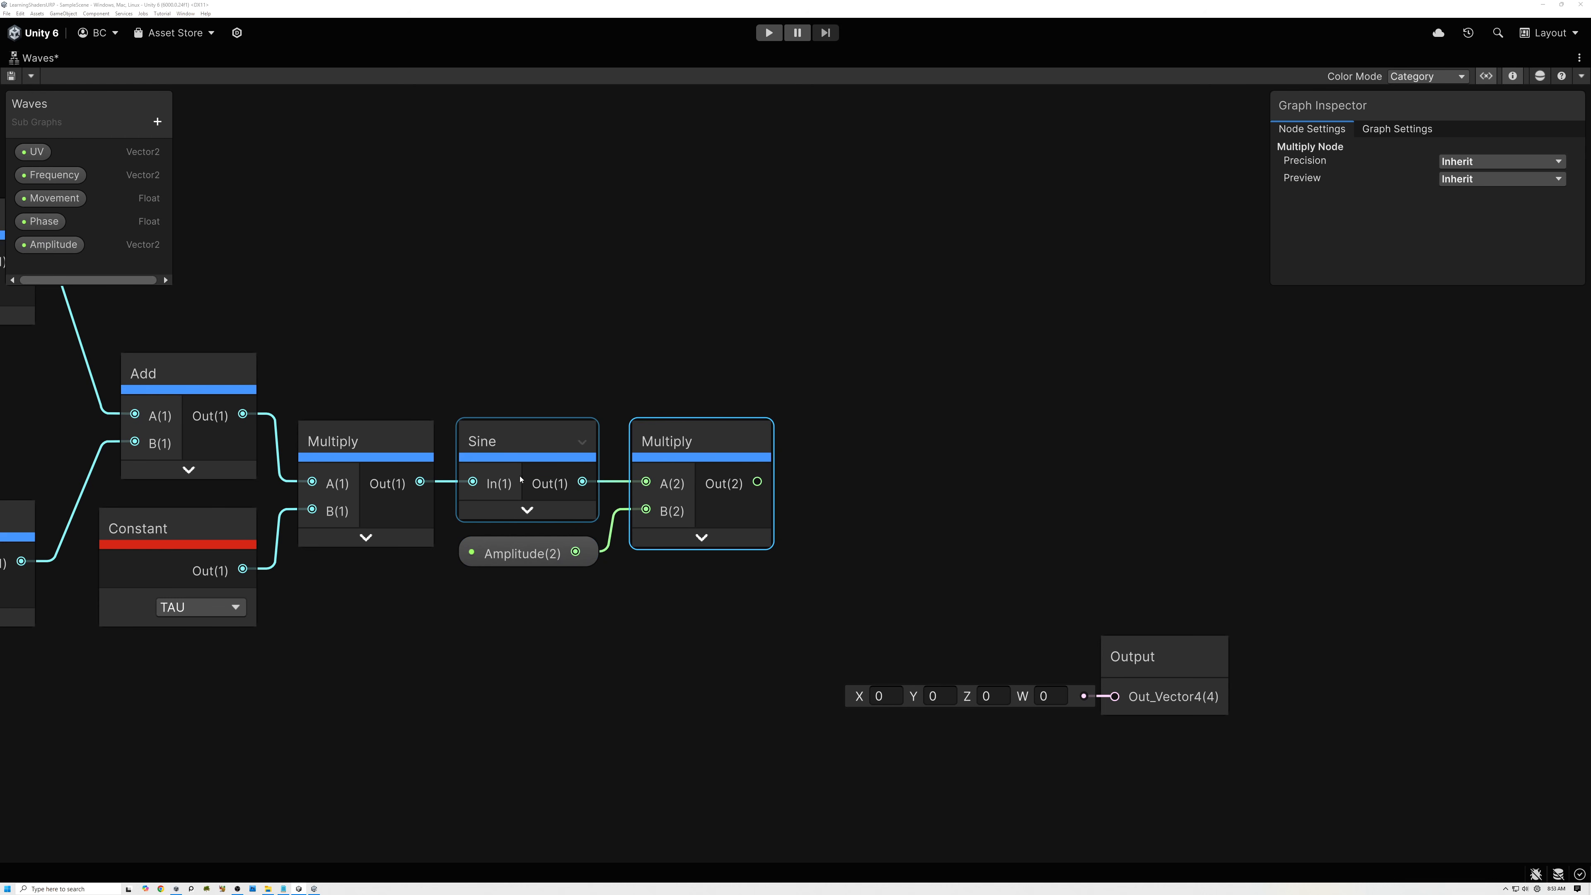
{"action": "middle_click_drag", "start_coordinate": [883, 506], "coordinate": [796, 536]}
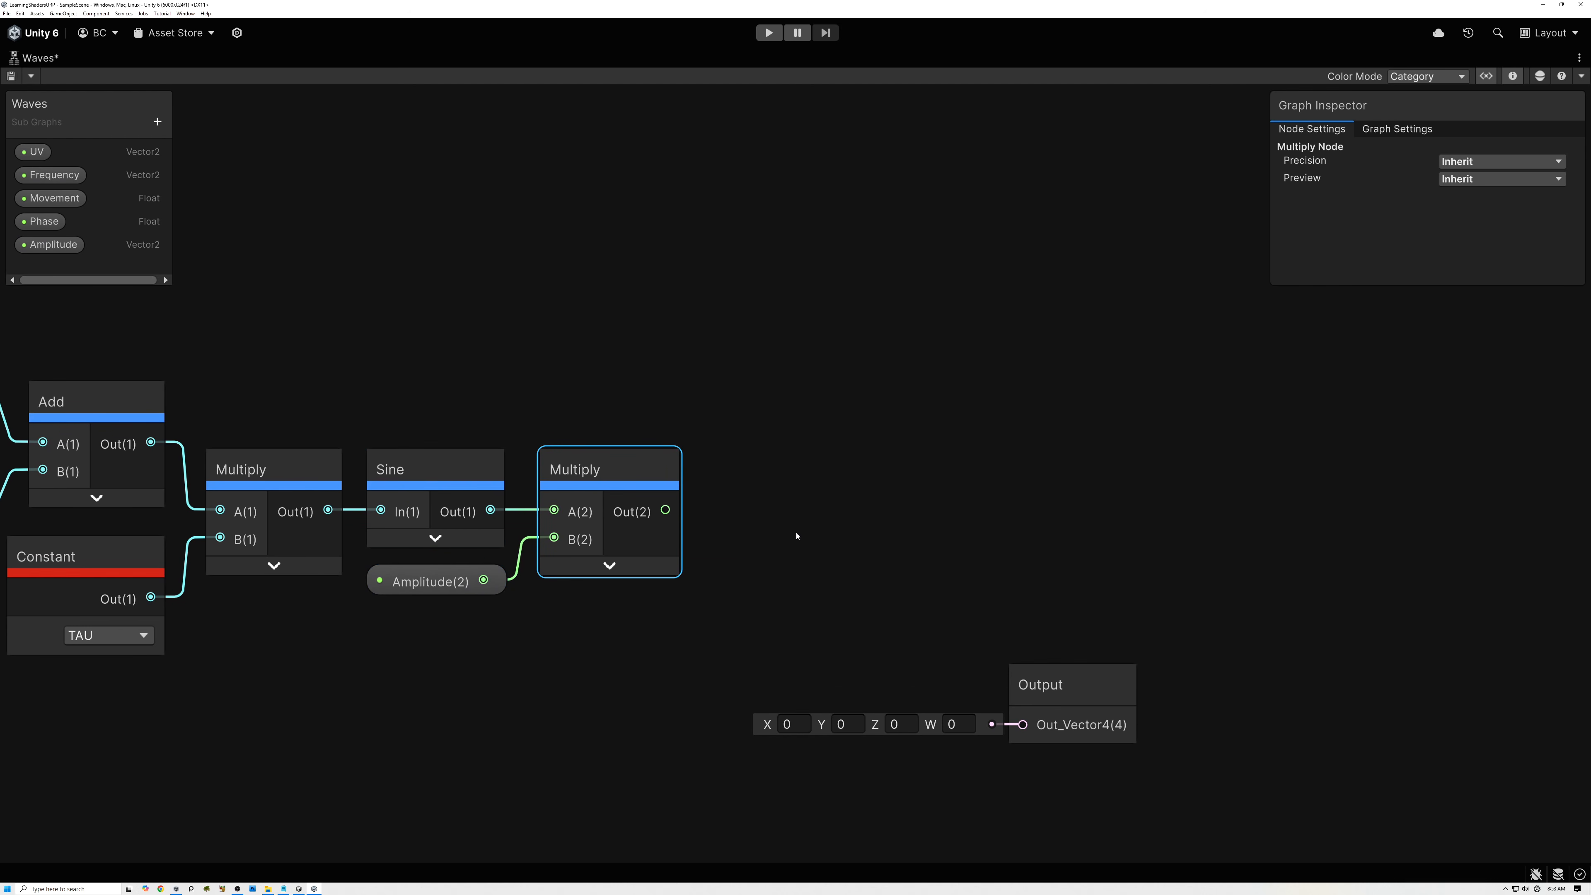
{"action": "left_click", "coordinate": [852, 446]}
{"action": "key", "text": "space"}
{"action": "type", "text": "add"}
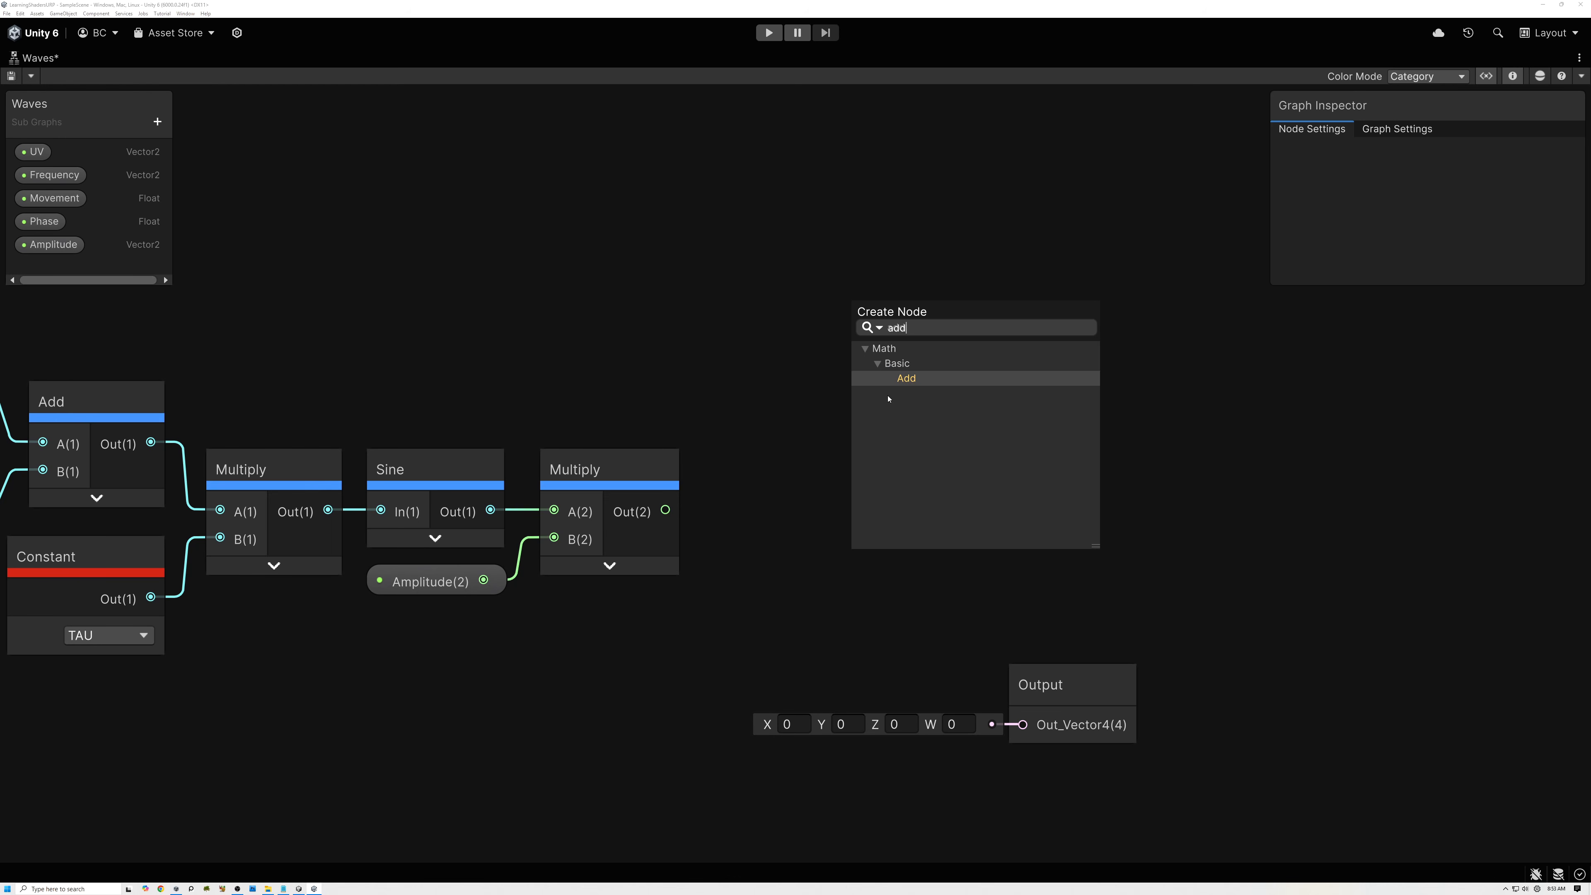
{"action": "left_click", "coordinate": [905, 378]}
{"action": "left_click_drag", "start_coordinate": [665, 510], "coordinate": [869, 558]}
{"action": "left_click_drag", "start_coordinate": [902, 481], "coordinate": [854, 372]}
Connect the UV Branch On Input Connection node's output to input A of the new Add node.
{"action": "middle_click_drag", "start_coordinate": [472, 355], "coordinate": [838, 384]}
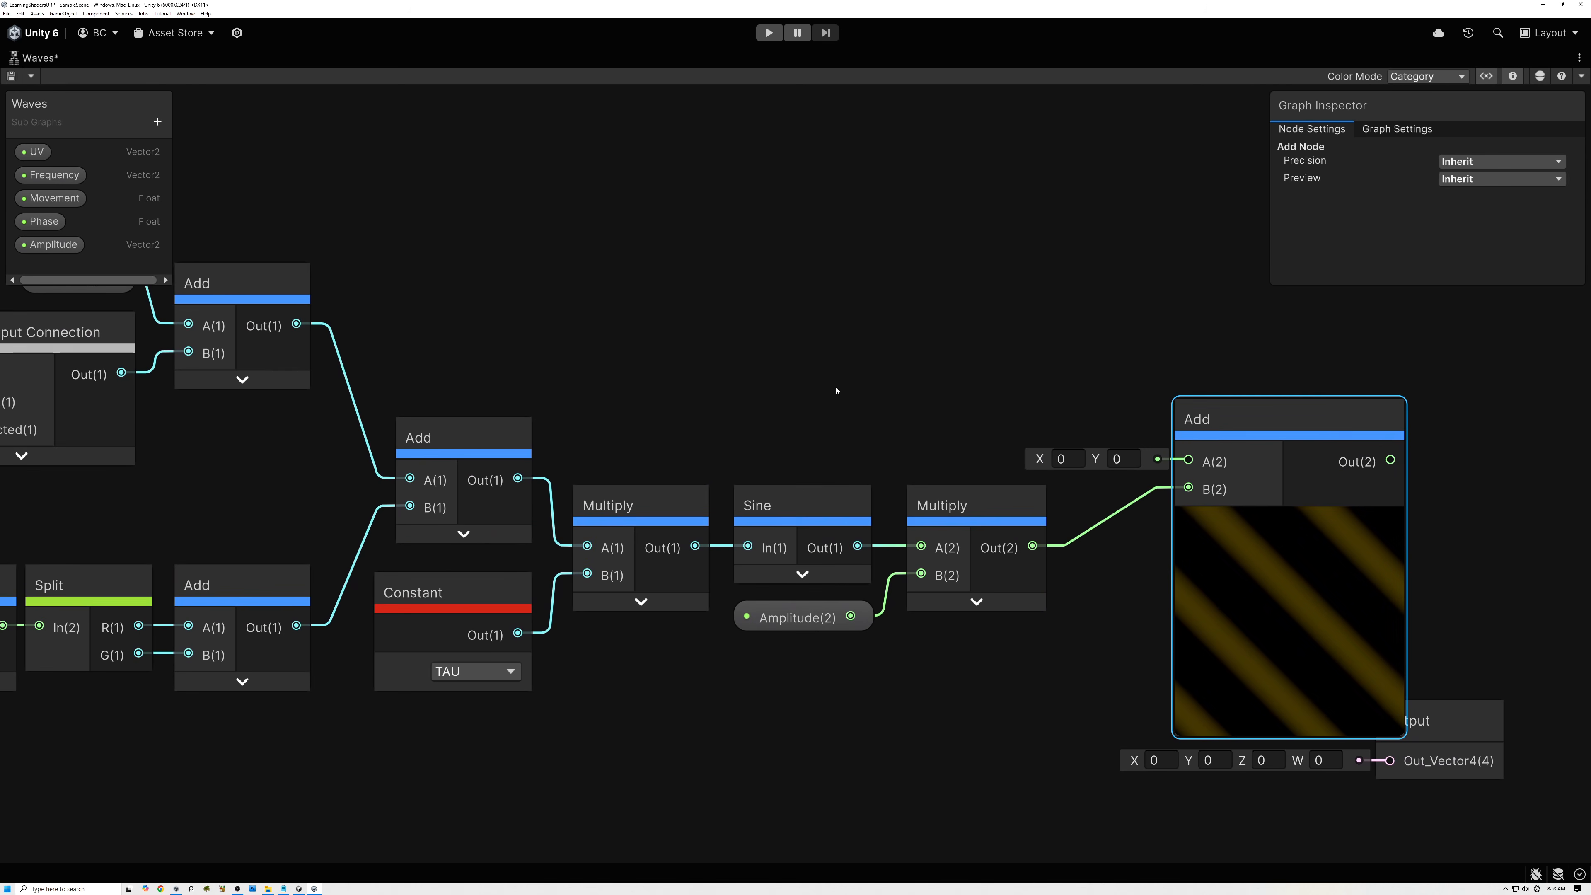
{"action": "scroll", "coordinate": [812, 385], "scroll_direction": "down", "scroll_amount": 2}
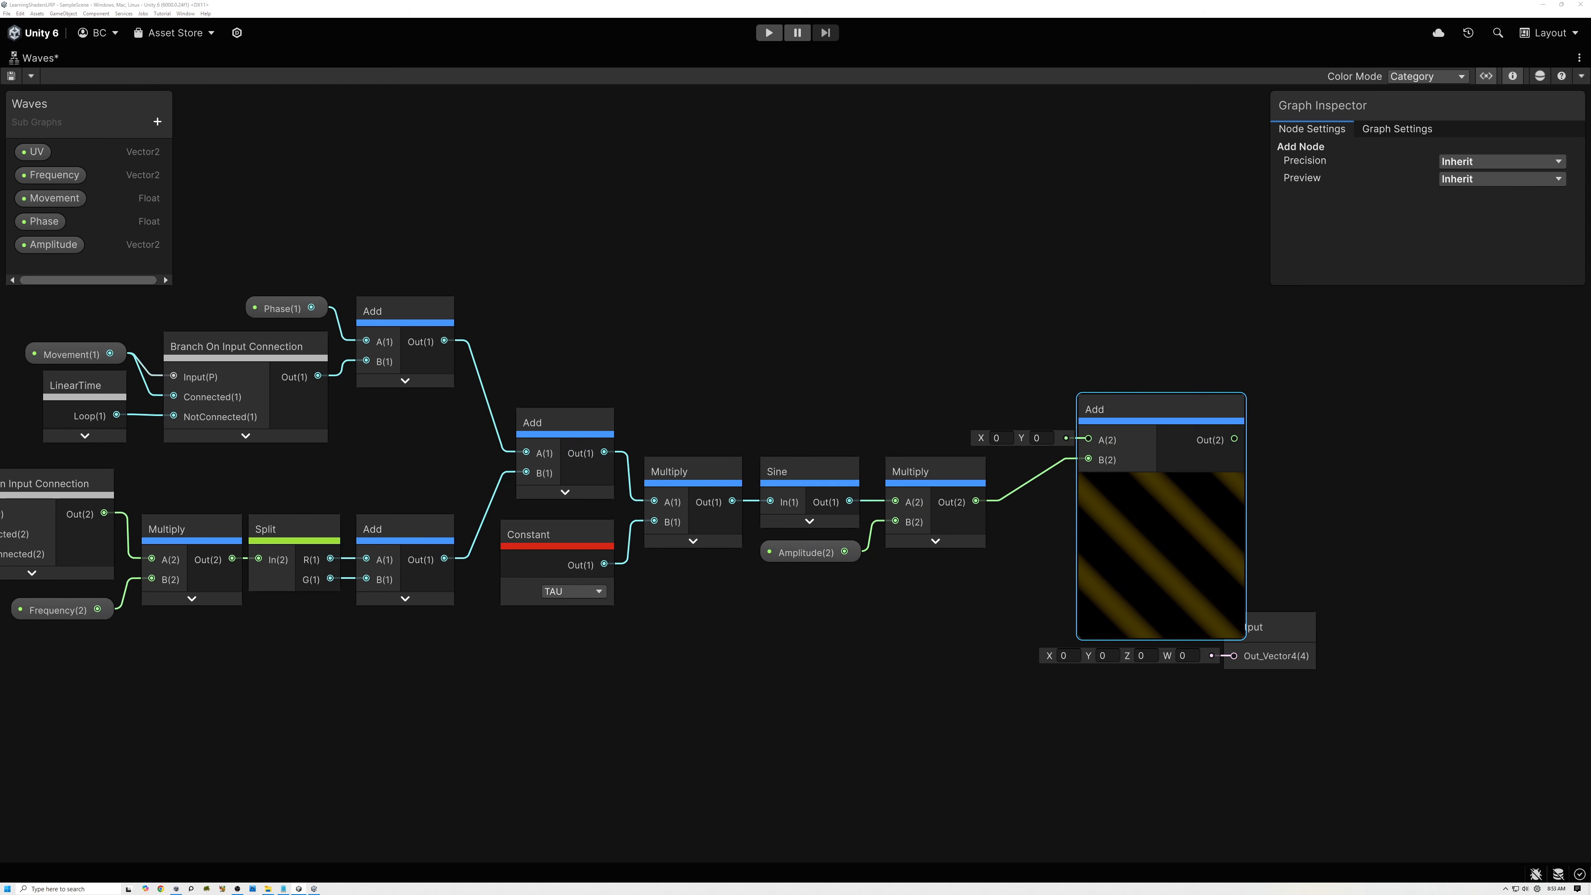
{"action": "middle_click_drag", "start_coordinate": [283, 480], "coordinate": [537, 465]}
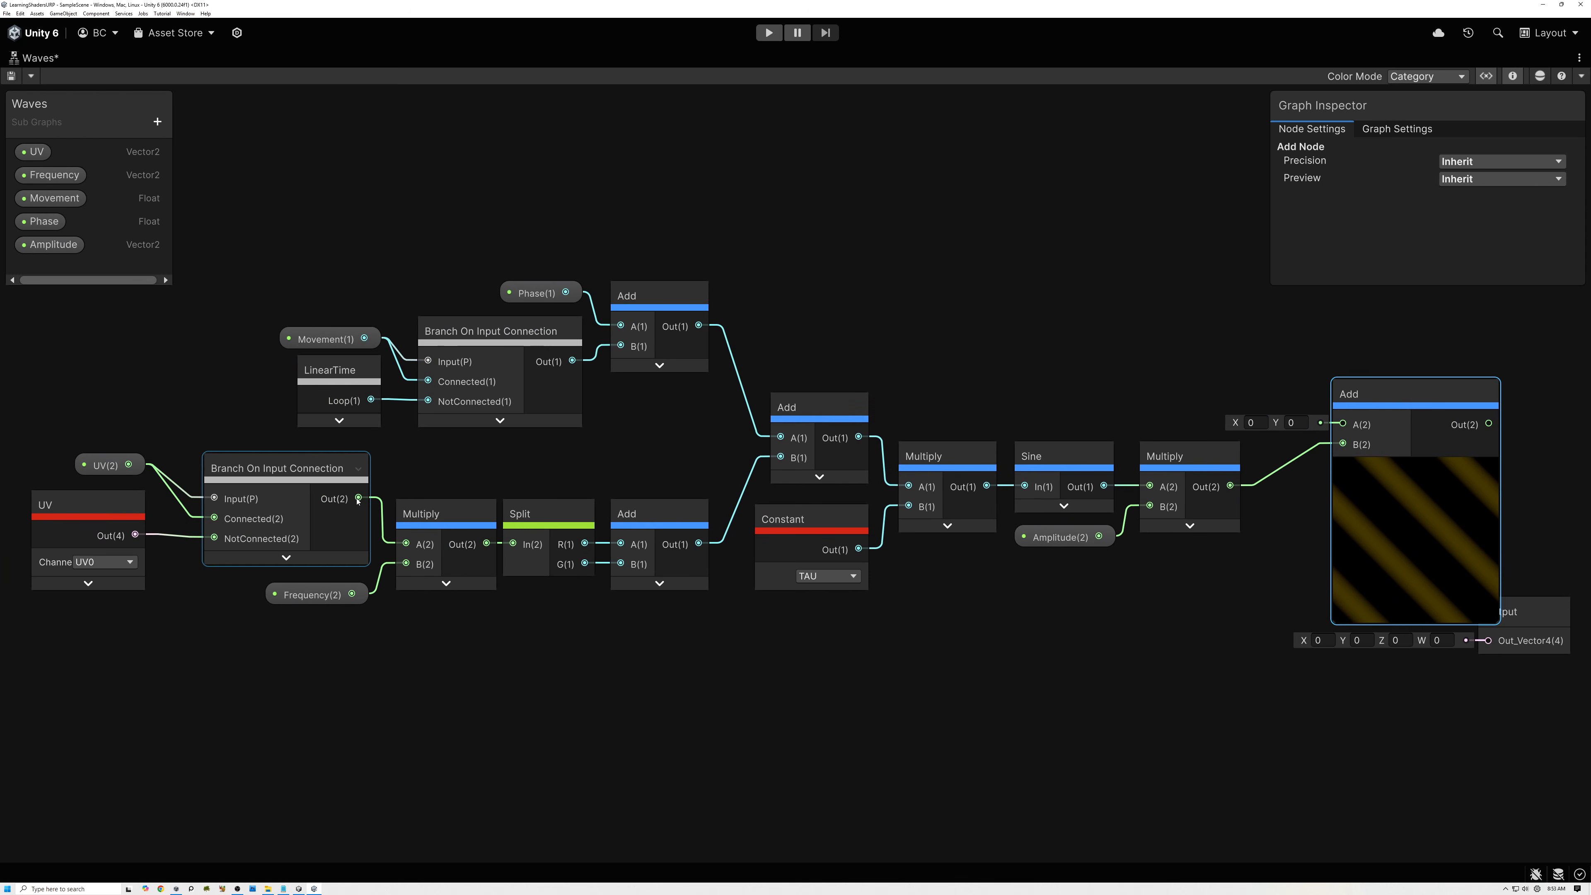
{"action": "left_click_drag", "start_coordinate": [359, 498], "coordinate": [1341, 426]}
Move the Output node farther away so it no longer overlaps the final Add node, and clear the selection.
{"action": "middle_click_drag", "start_coordinate": [1176, 375], "coordinate": [749, 372]}
{"action": "scroll", "coordinate": [748, 376], "scroll_direction": "up", "scroll_amount": 1}
{"action": "left_click_drag", "start_coordinate": [1175, 650], "coordinate": [1556, 651]}
{"action": "left_click_drag", "start_coordinate": [731, 607], "coordinate": [412, 485]}
{"action": "left_click", "coordinate": [691, 600]}
{"action": "middle_click_drag", "start_coordinate": [763, 597], "coordinate": [618, 588]}
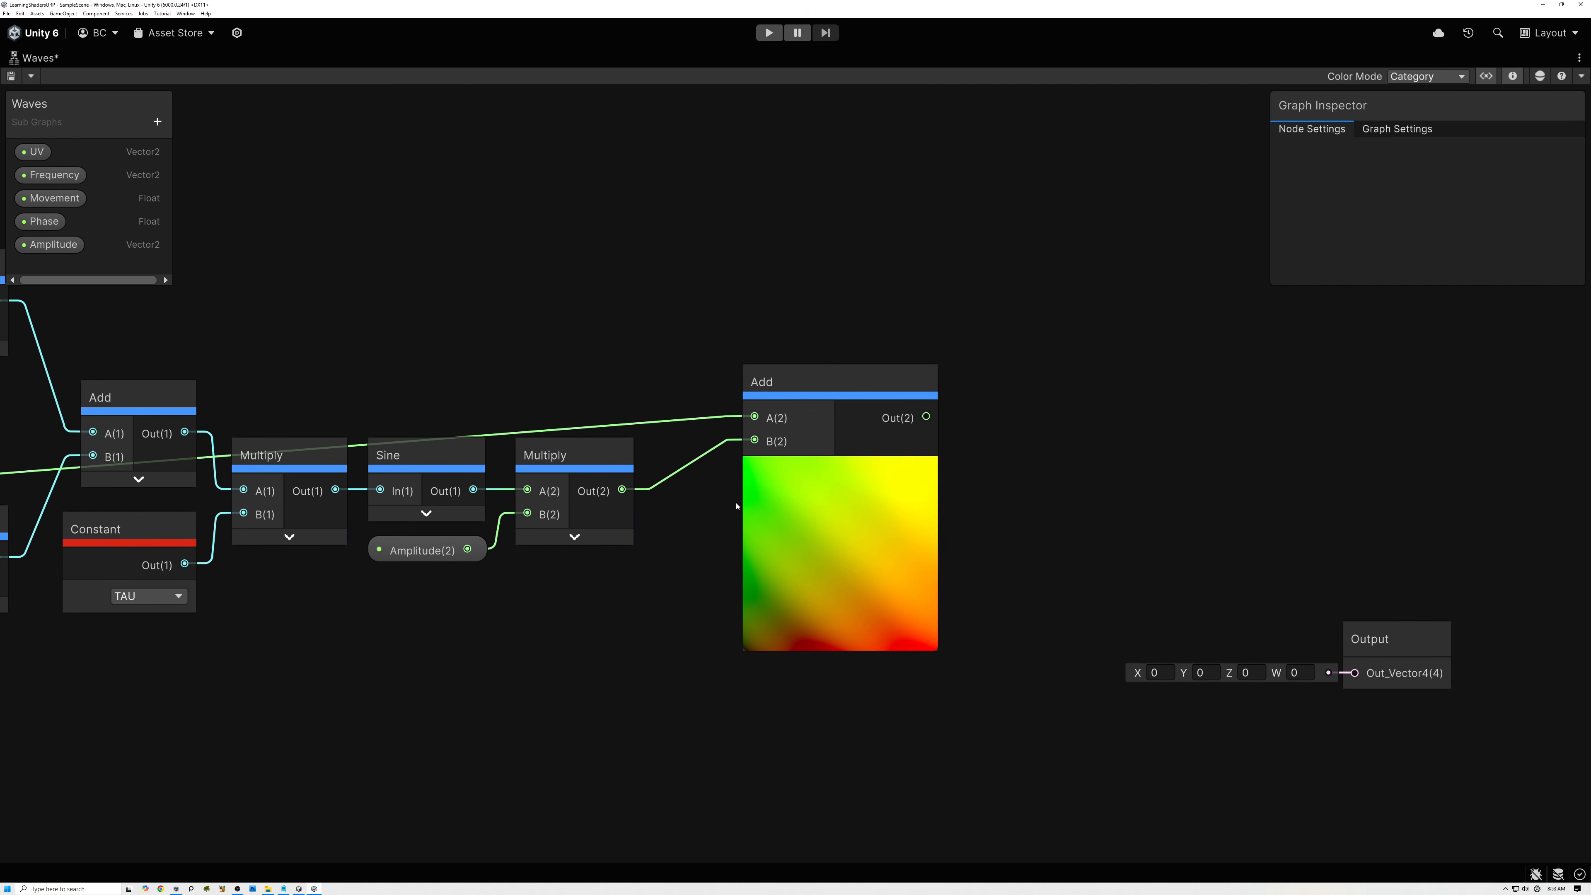
Examine the final Add node's distorted UV preview up close and check the Amplitude property's settings.
{"action": "left_click", "coordinate": [818, 394]}
{"action": "scroll", "coordinate": [818, 519], "scroll_direction": "up", "scroll_amount": 3}
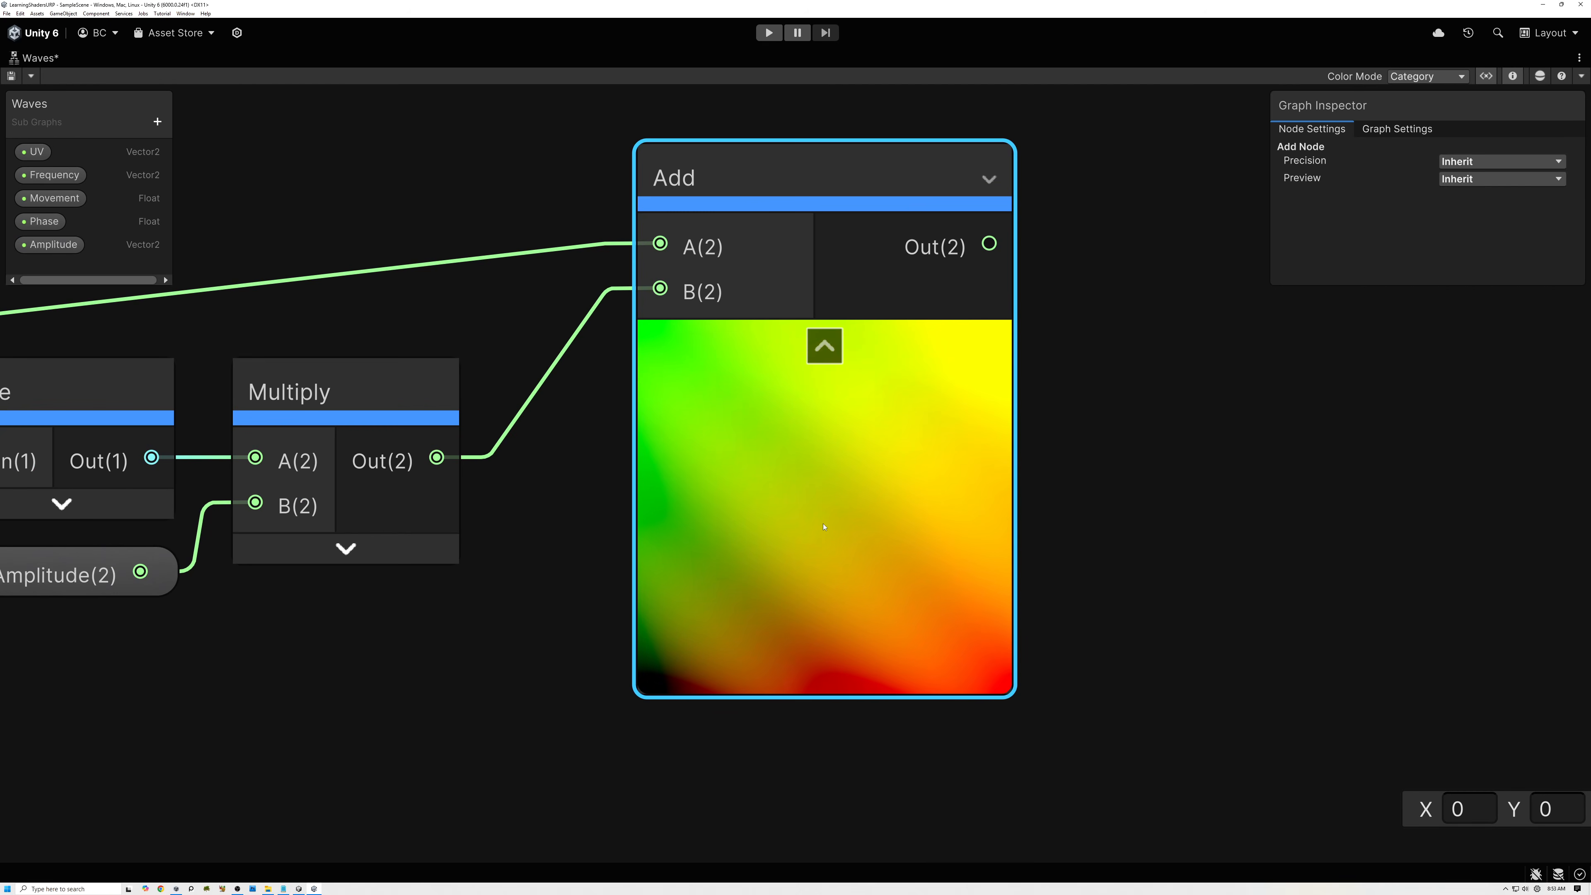
{"action": "middle_click_drag", "start_coordinate": [817, 520], "coordinate": [811, 585]}
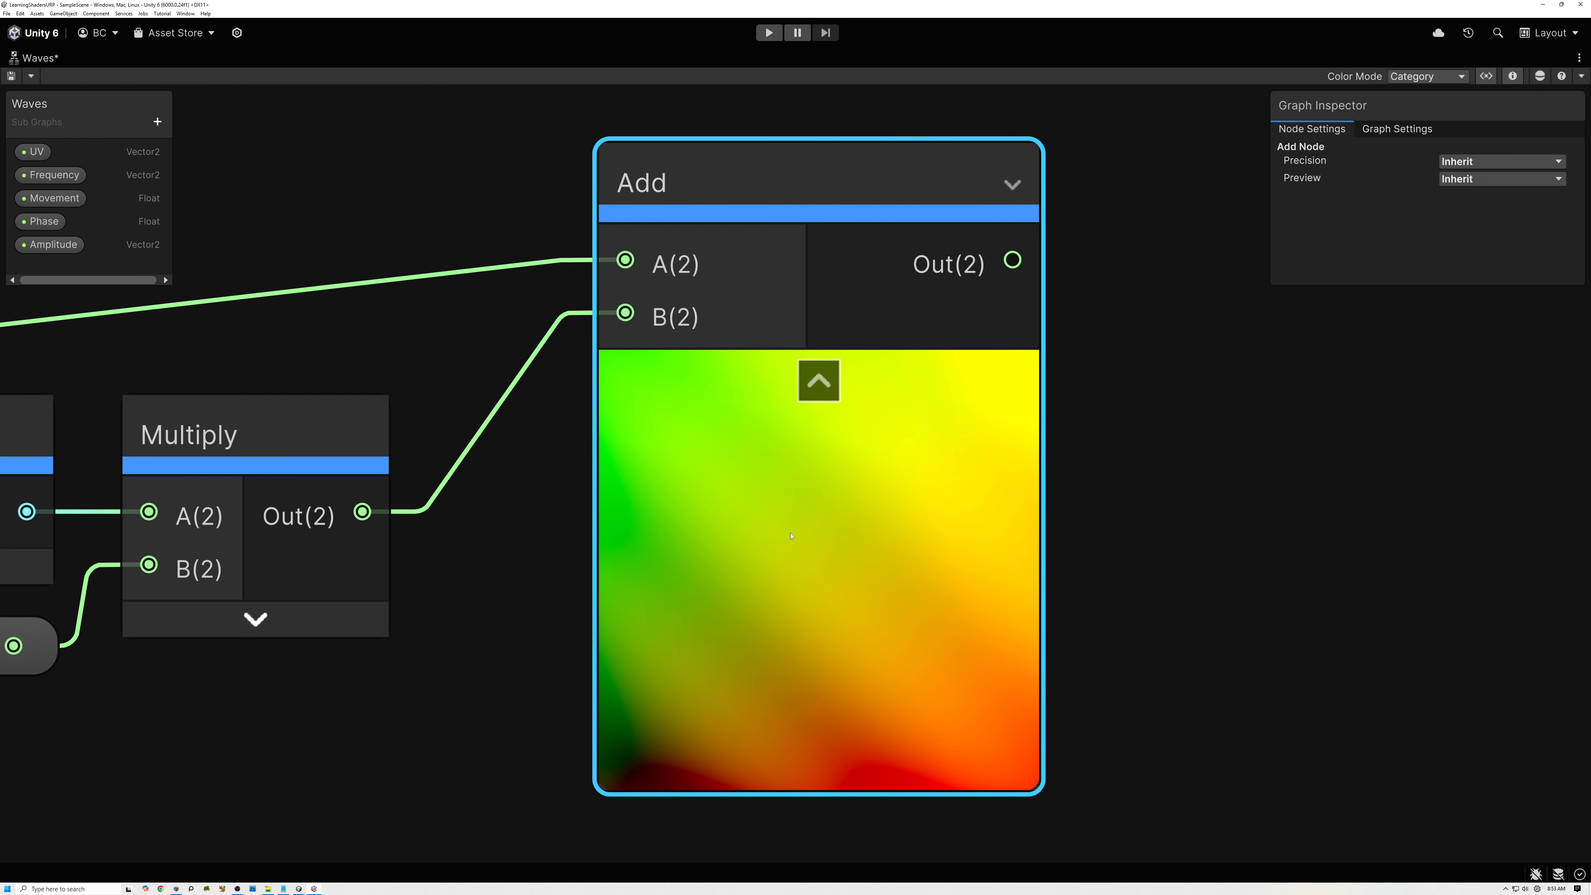
{"action": "scroll", "coordinate": [791, 536], "scroll_direction": "down", "scroll_amount": 3}
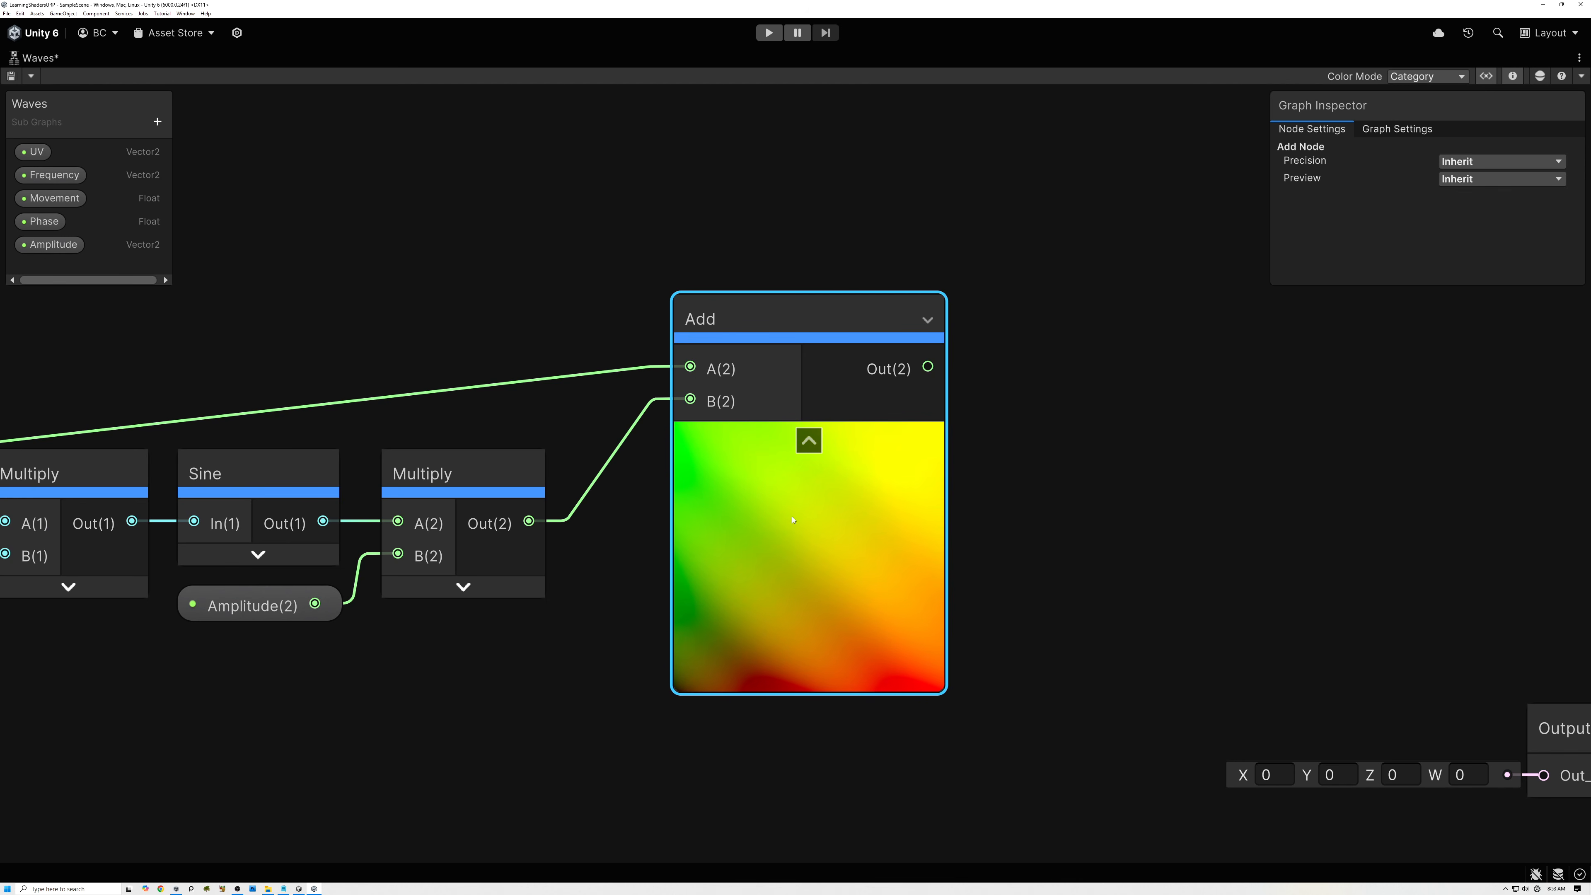
{"action": "left_click", "coordinate": [289, 606]}
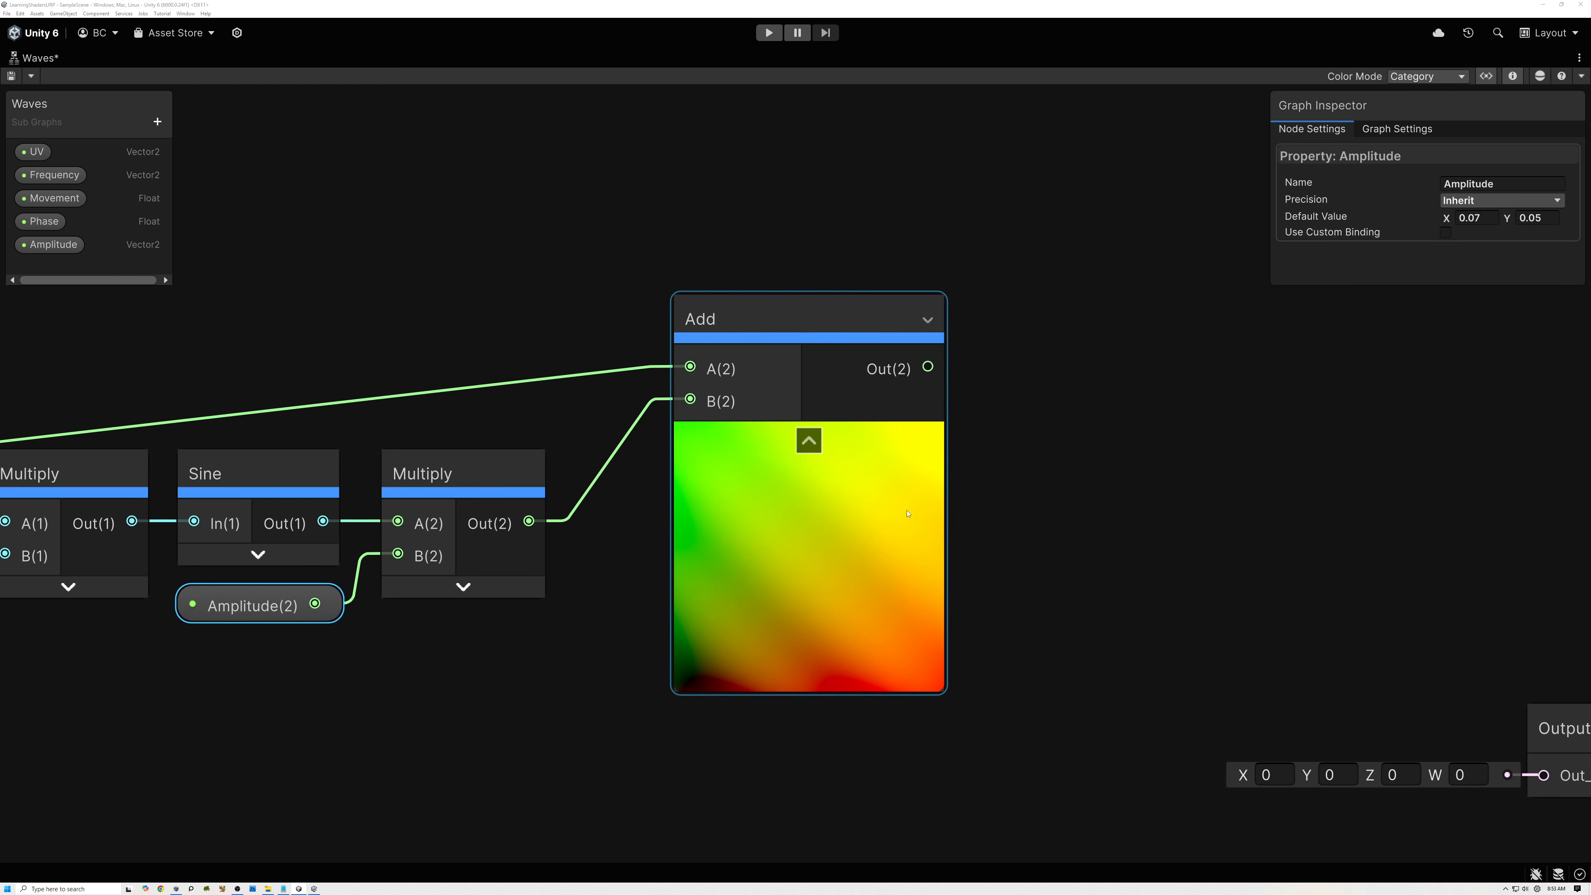
{"action": "left_click", "coordinate": [895, 519]}
Move the Output node up and closer to the final Add node.
{"action": "middle_click_drag", "start_coordinate": [824, 550], "coordinate": [579, 550]}
{"action": "left_click_drag", "start_coordinate": [1348, 721], "coordinate": [1197, 462]}
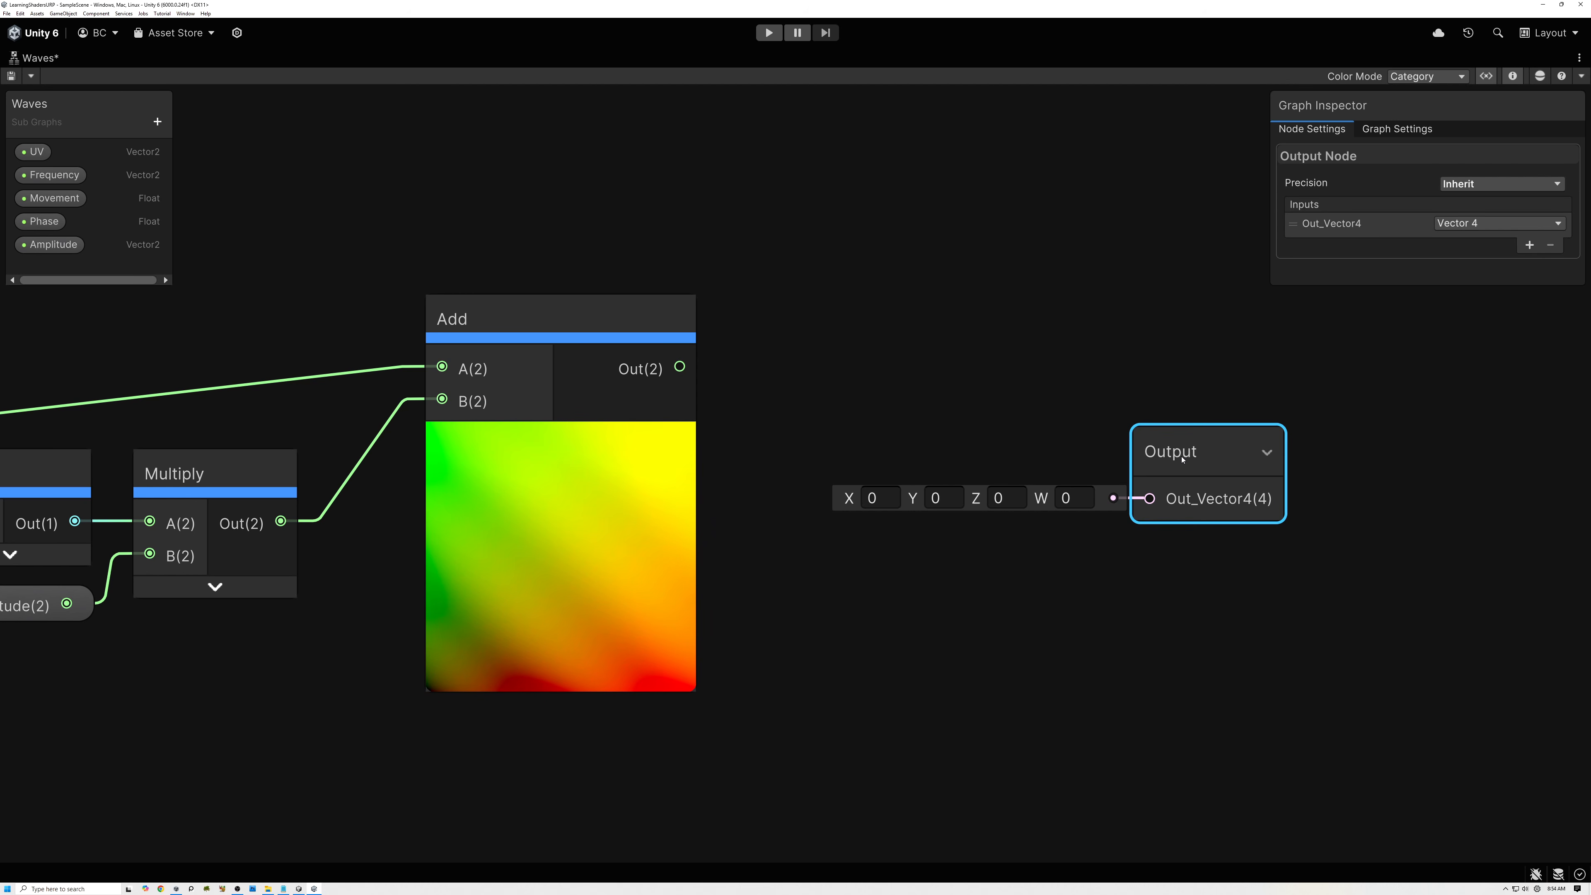
Set up the Output node's input as a Vector 2 named Out, and connect the final Add node's output to it.
{"action": "double_click", "coordinate": [1376, 225]}
{"action": "type", "text": "Ou"}
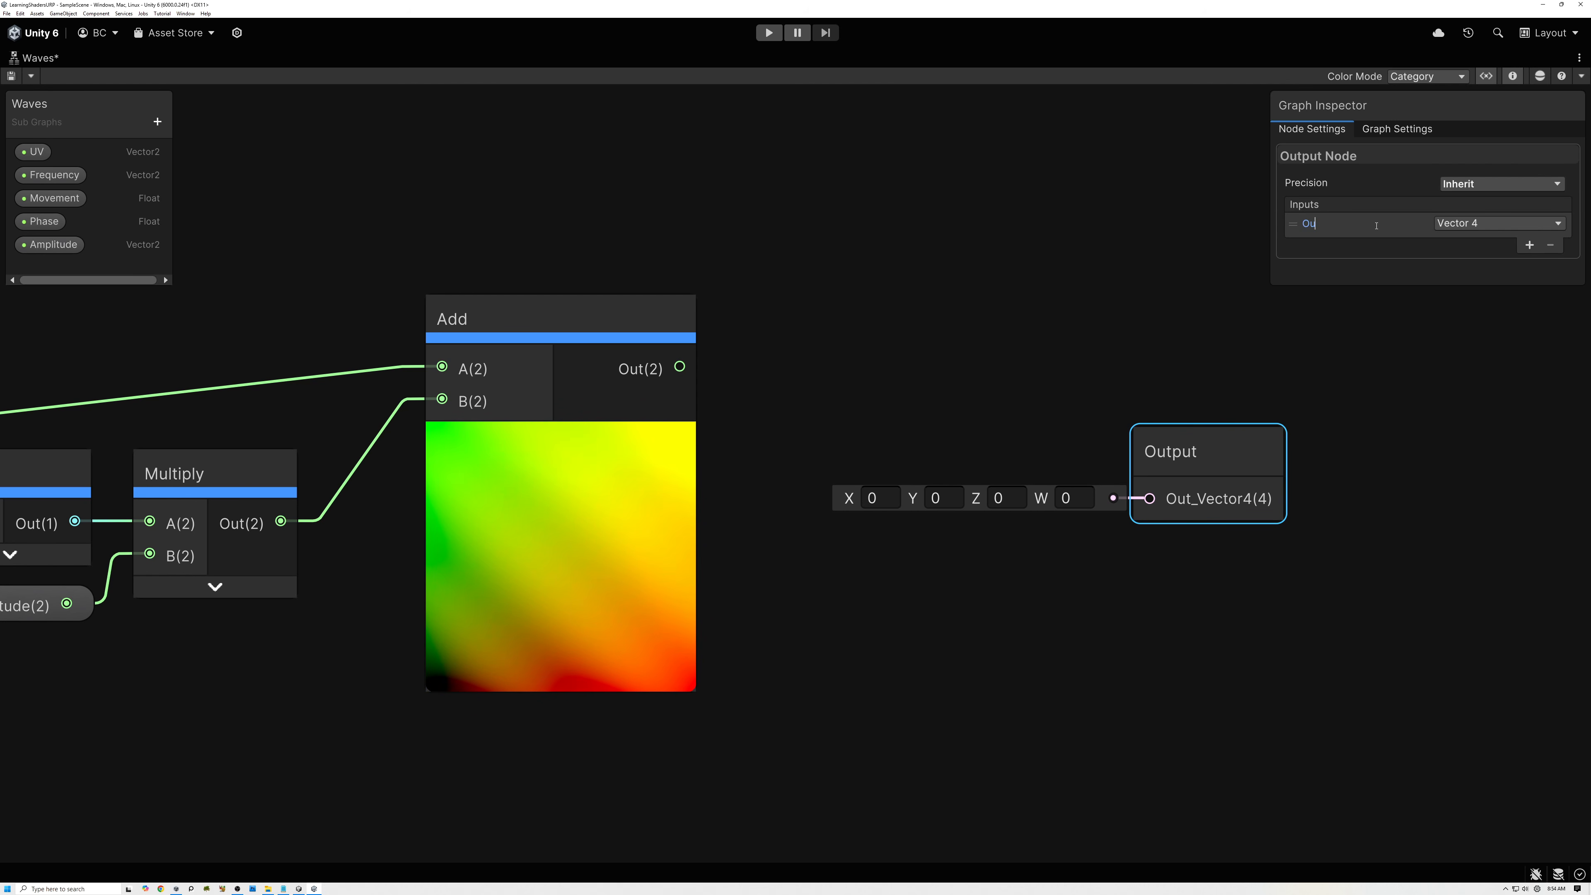
{"action": "type", "text": "t"}
{"action": "key", "text": "Return"}
{"action": "left_click", "coordinate": [1462, 226]}
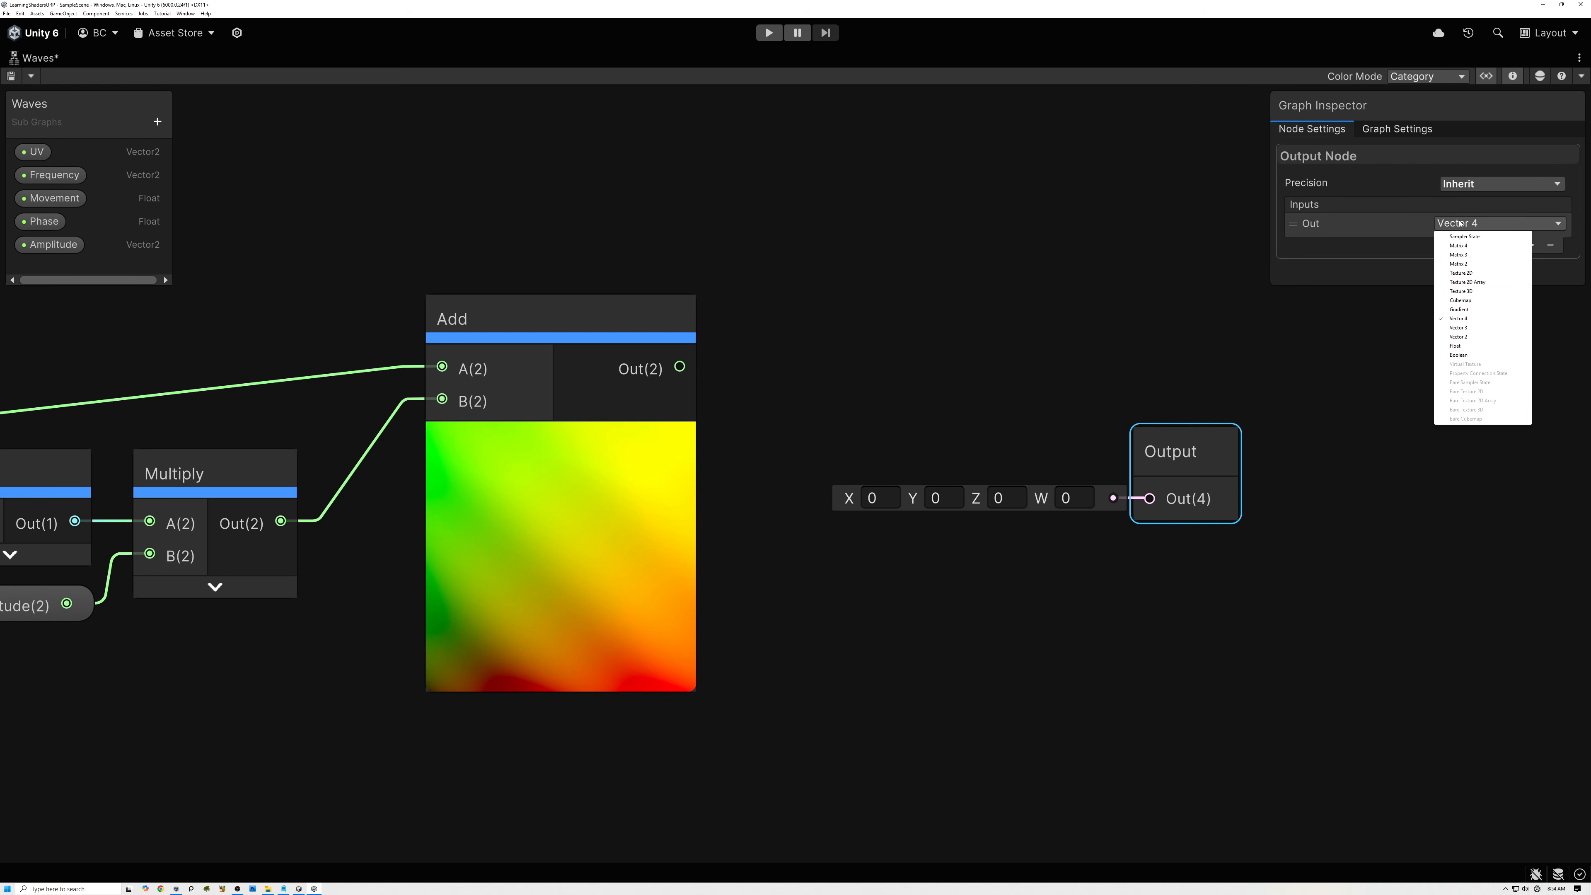
{"action": "left_click", "coordinate": [1459, 337]}
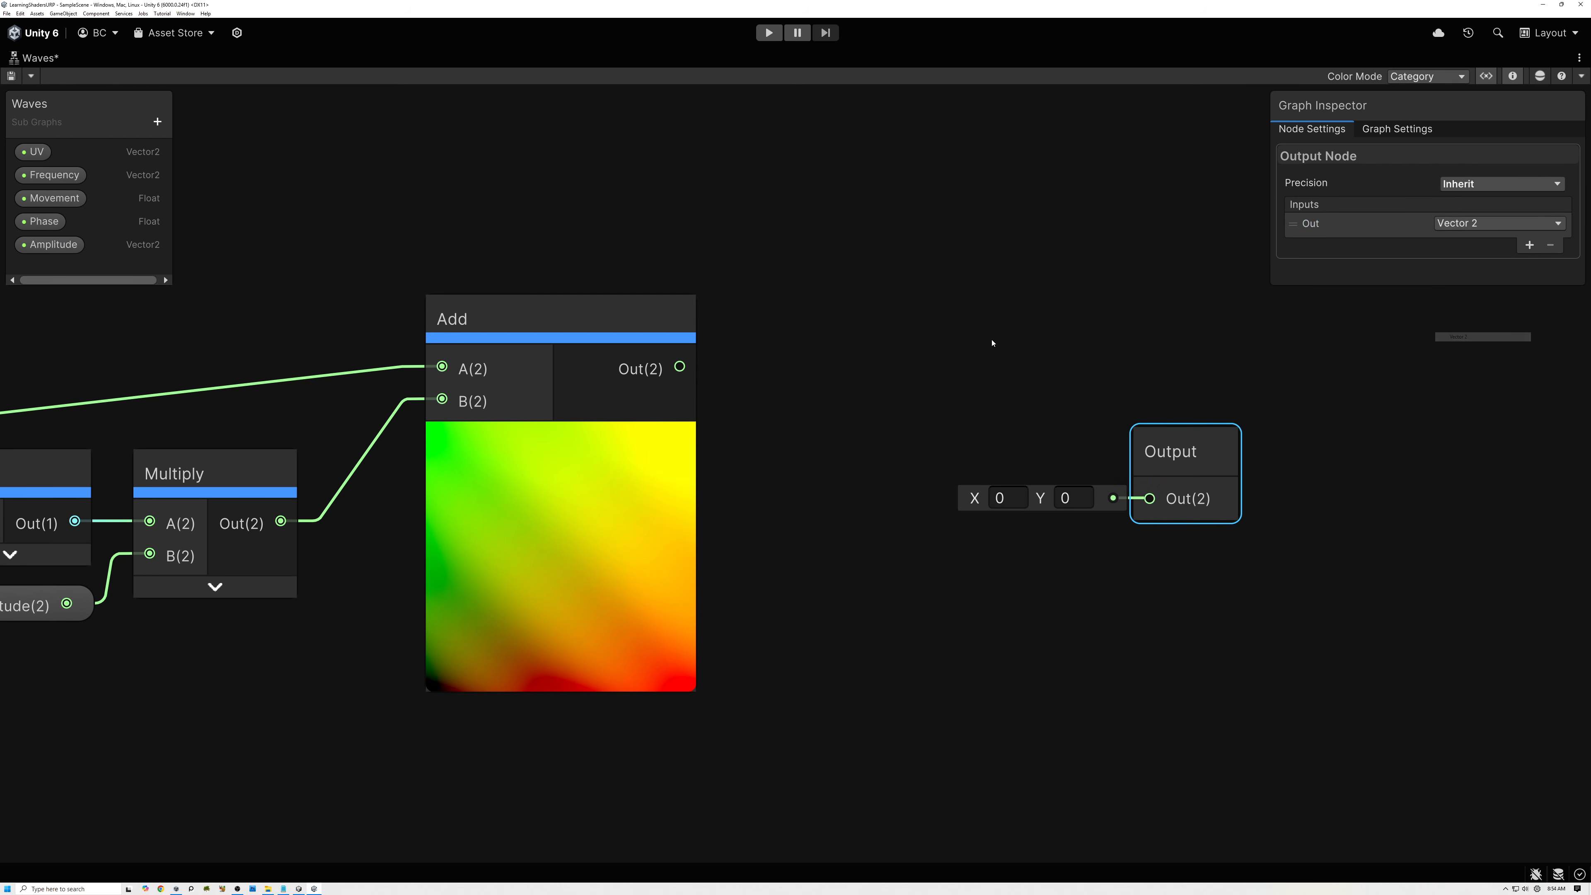
{"action": "left_click_drag", "start_coordinate": [679, 367], "coordinate": [974, 473]}
{"action": "middle_click_drag", "start_coordinate": [306, 561], "coordinate": [672, 483]}
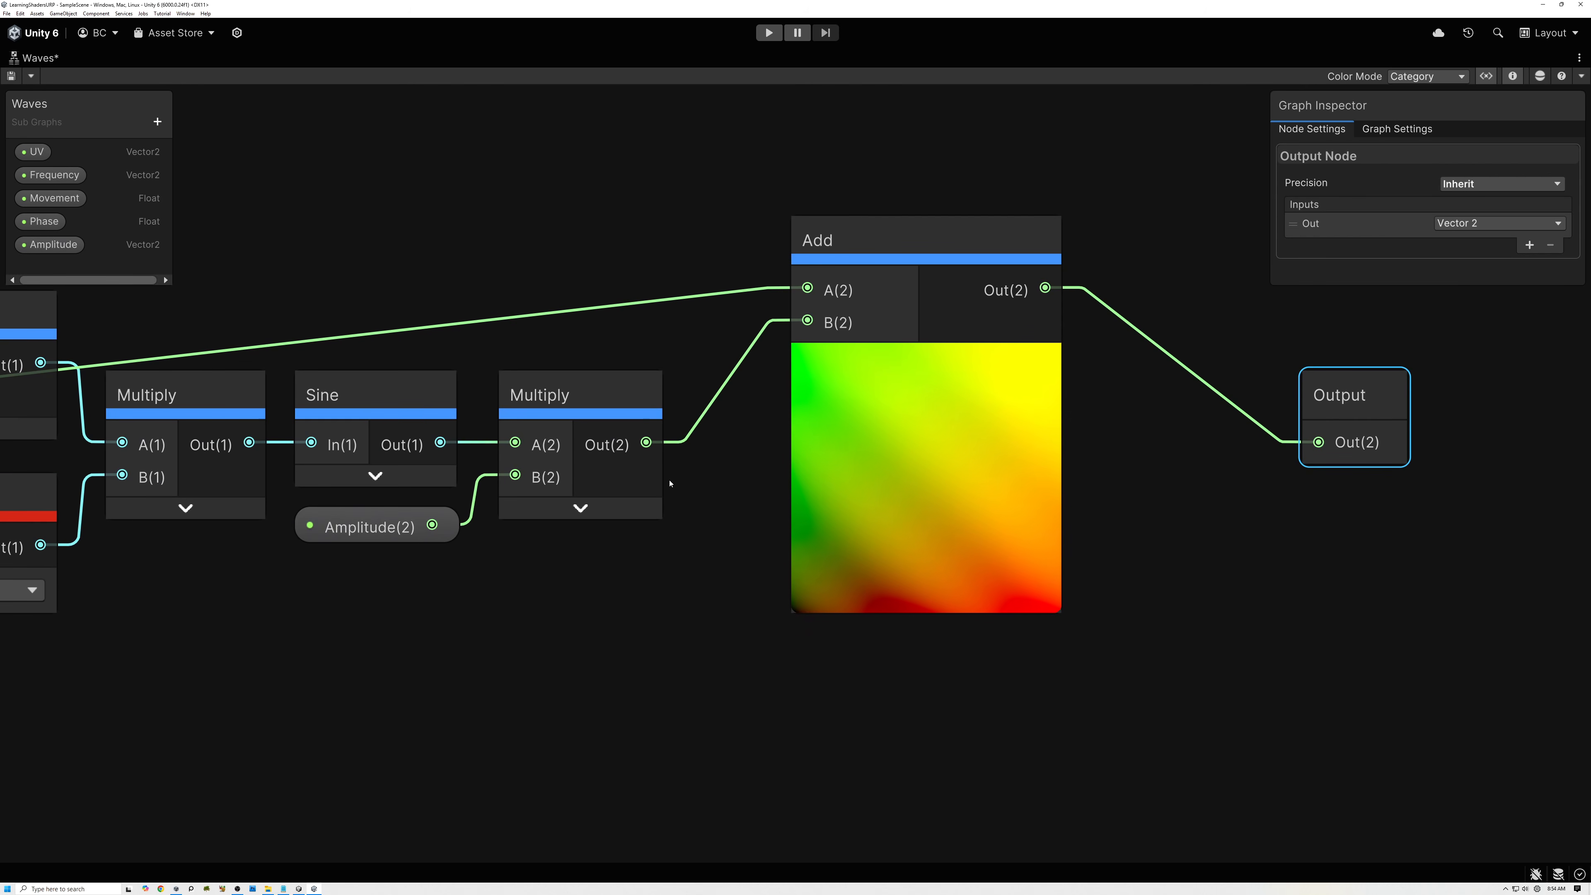
Add a second Vector 2 input named Raw to the Output node and feed it from the amplitude Multiply node.
{"action": "left_click", "coordinate": [580, 508]}
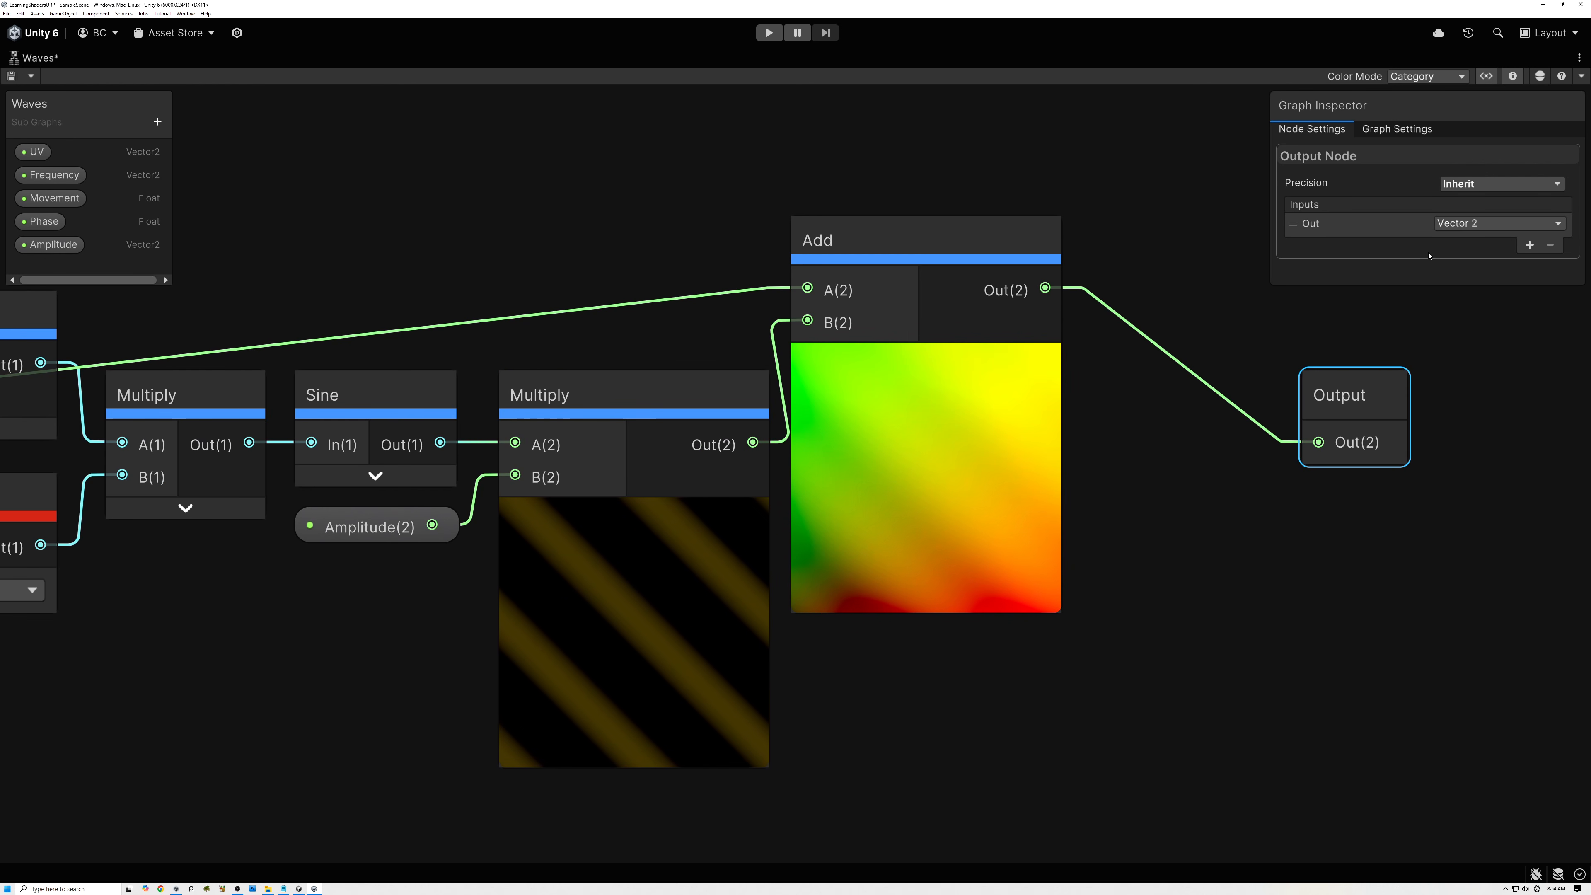
{"action": "left_click", "coordinate": [1529, 244]}
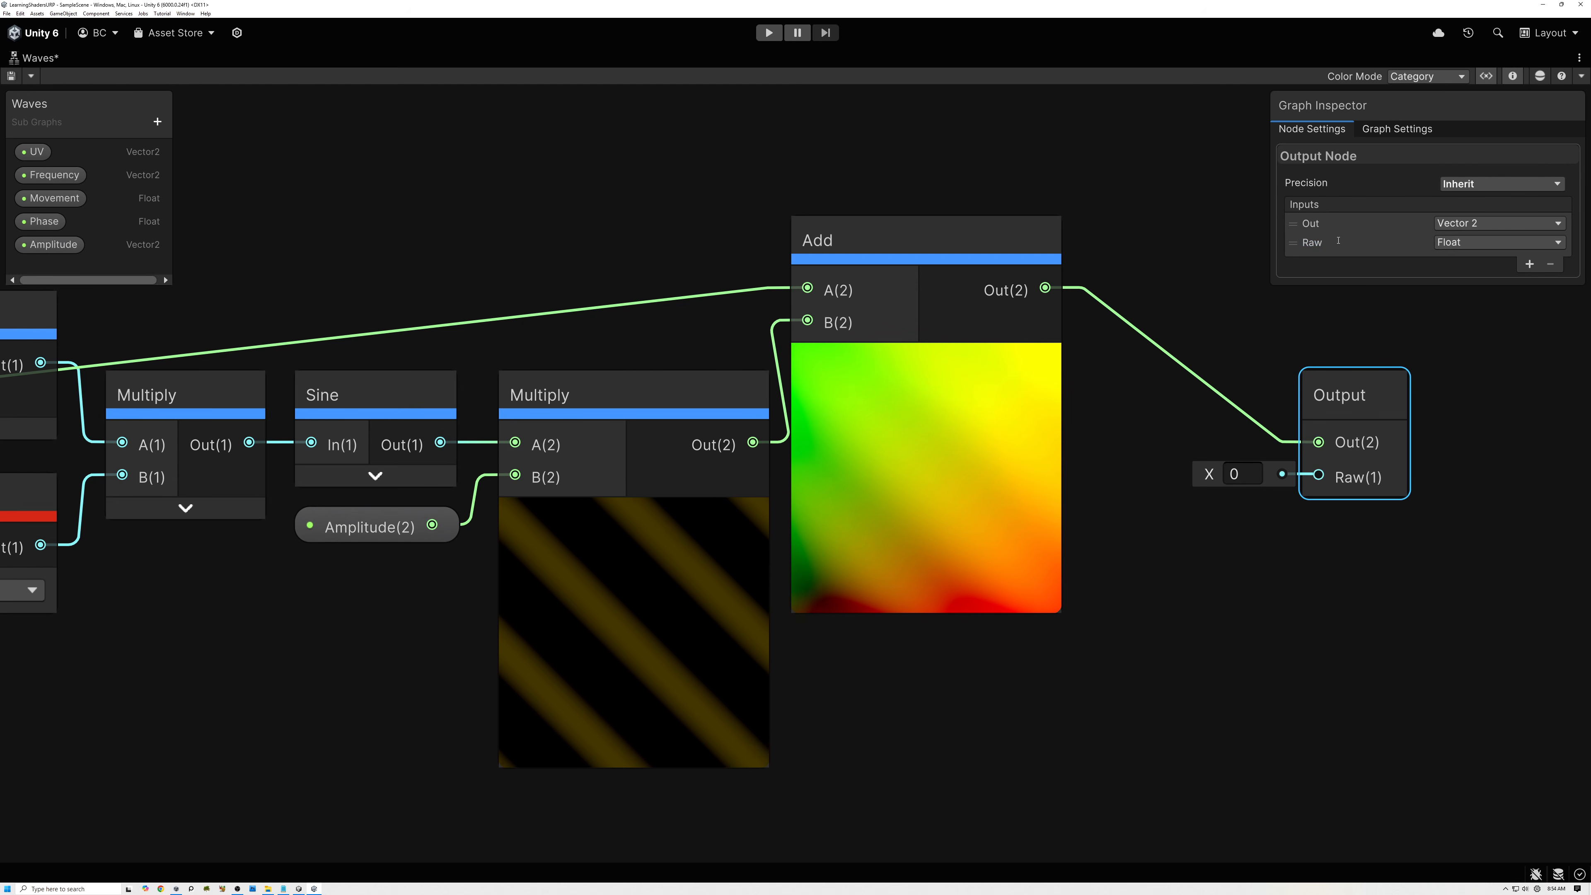
{"action": "left_click_drag", "start_coordinate": [752, 443], "coordinate": [1298, 403]}
{"action": "left_click", "coordinate": [1461, 245]}
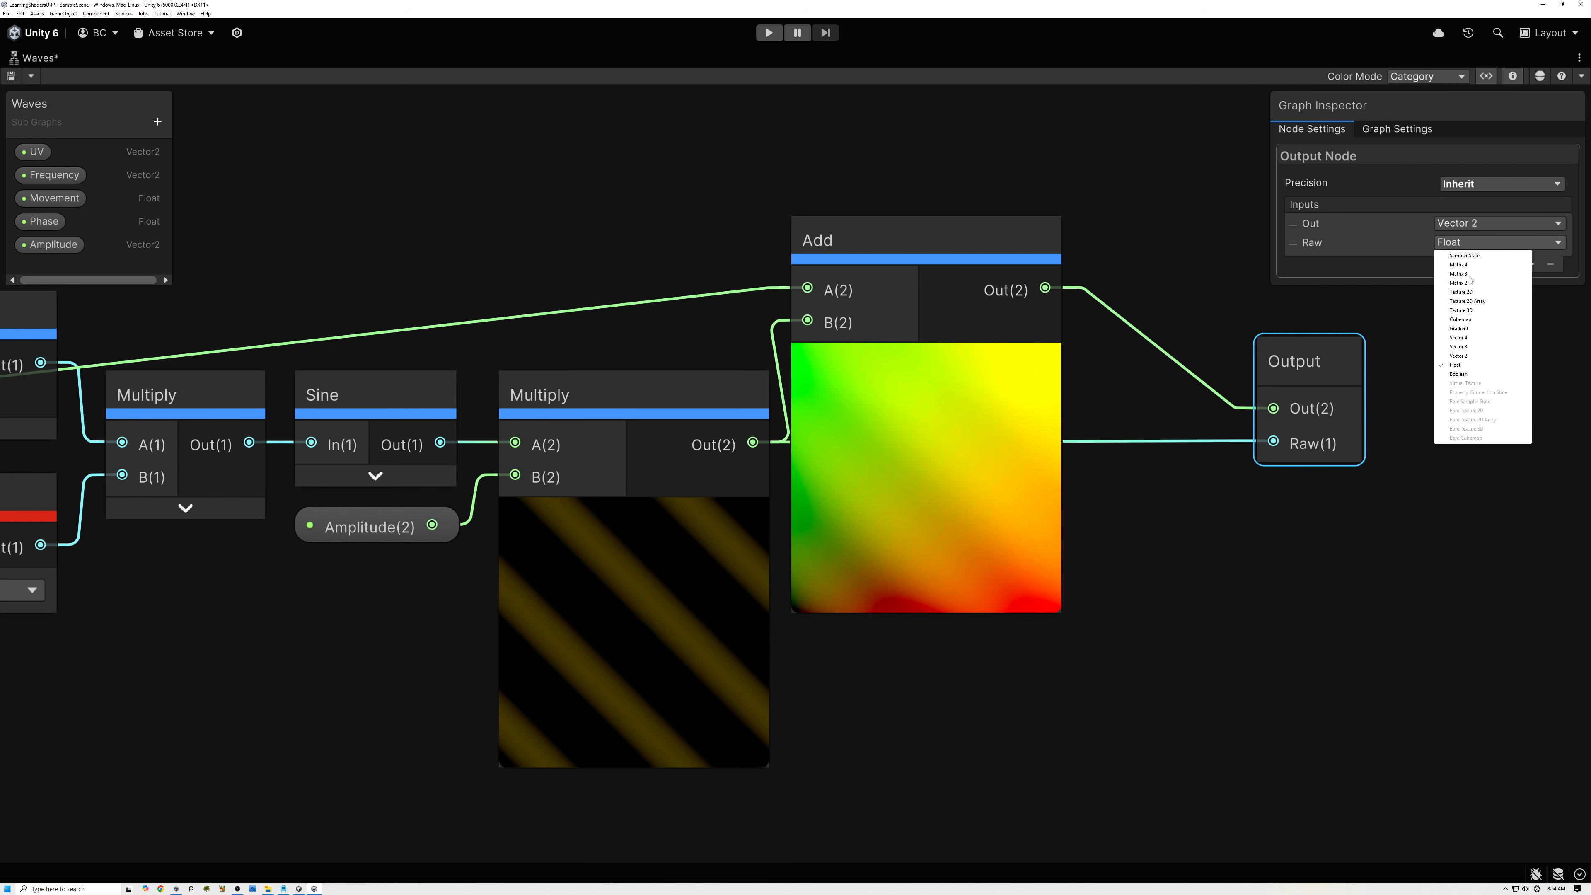
{"action": "left_click", "coordinate": [1459, 355]}
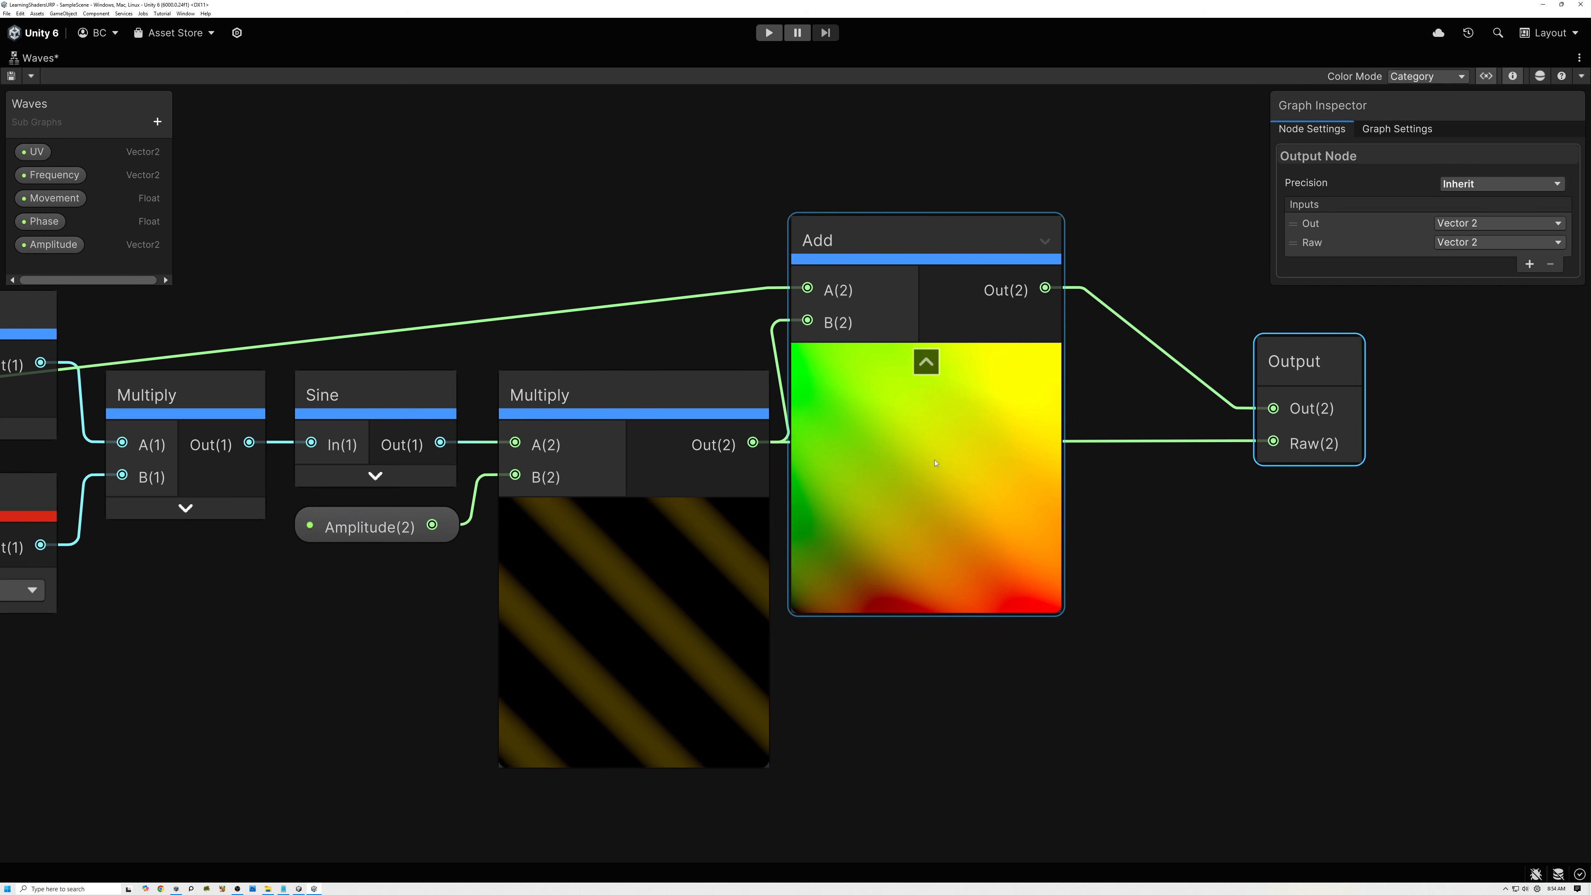
Collapse the amplitude Multiply node's preview and move the final Add and Output nodes closer to it.
{"action": "left_click", "coordinate": [636, 518]}
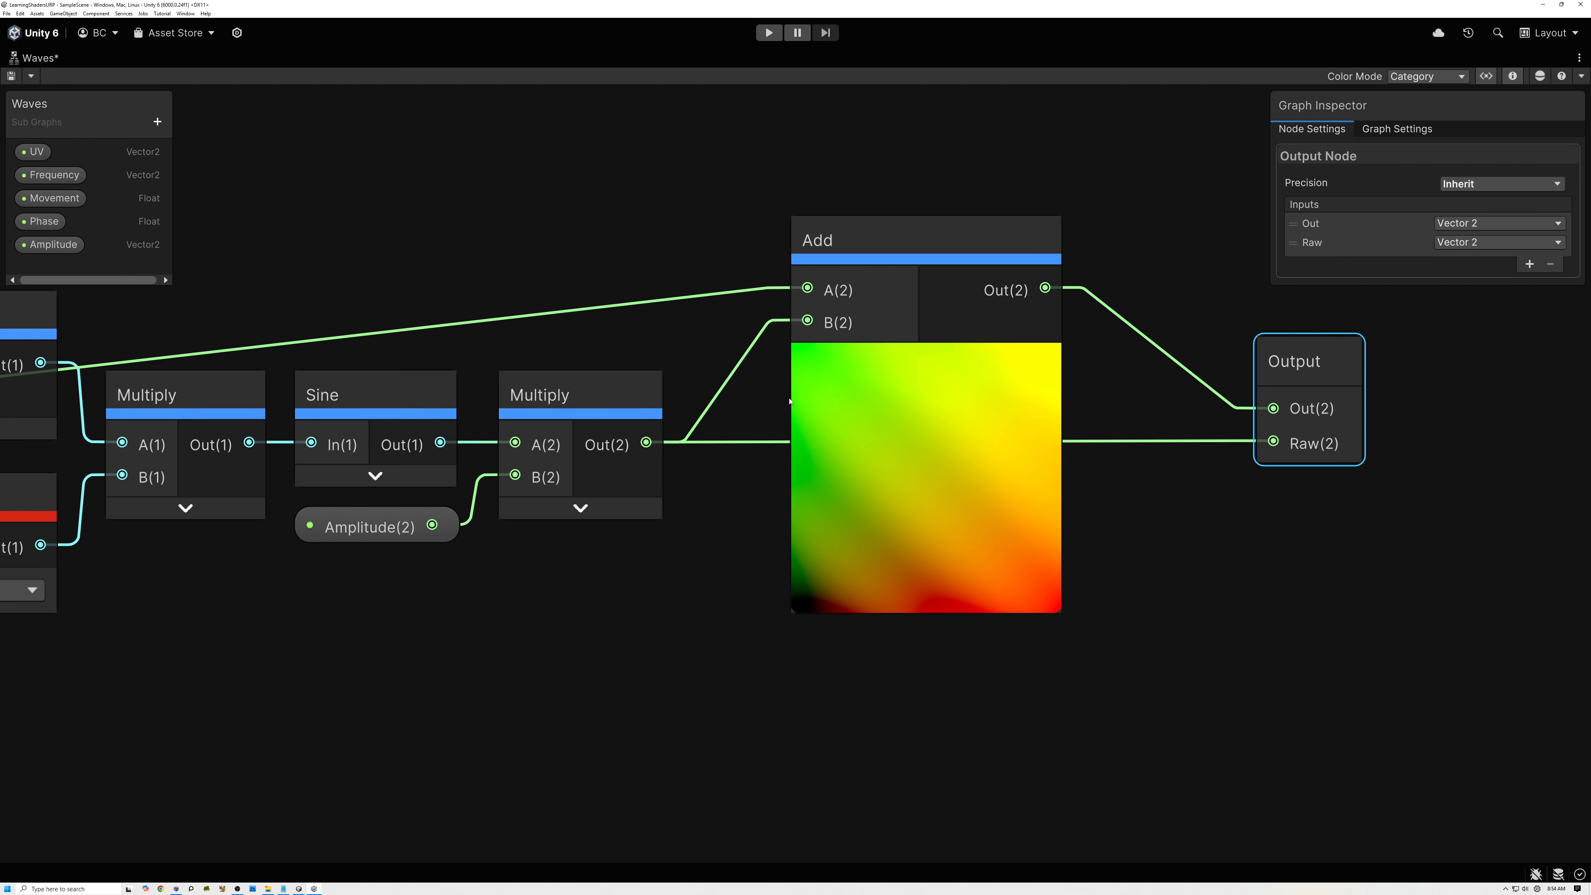
{"action": "left_click_drag", "start_coordinate": [915, 255], "coordinate": [830, 254]}
{"action": "left_click_drag", "start_coordinate": [1295, 371], "coordinate": [1103, 372]}
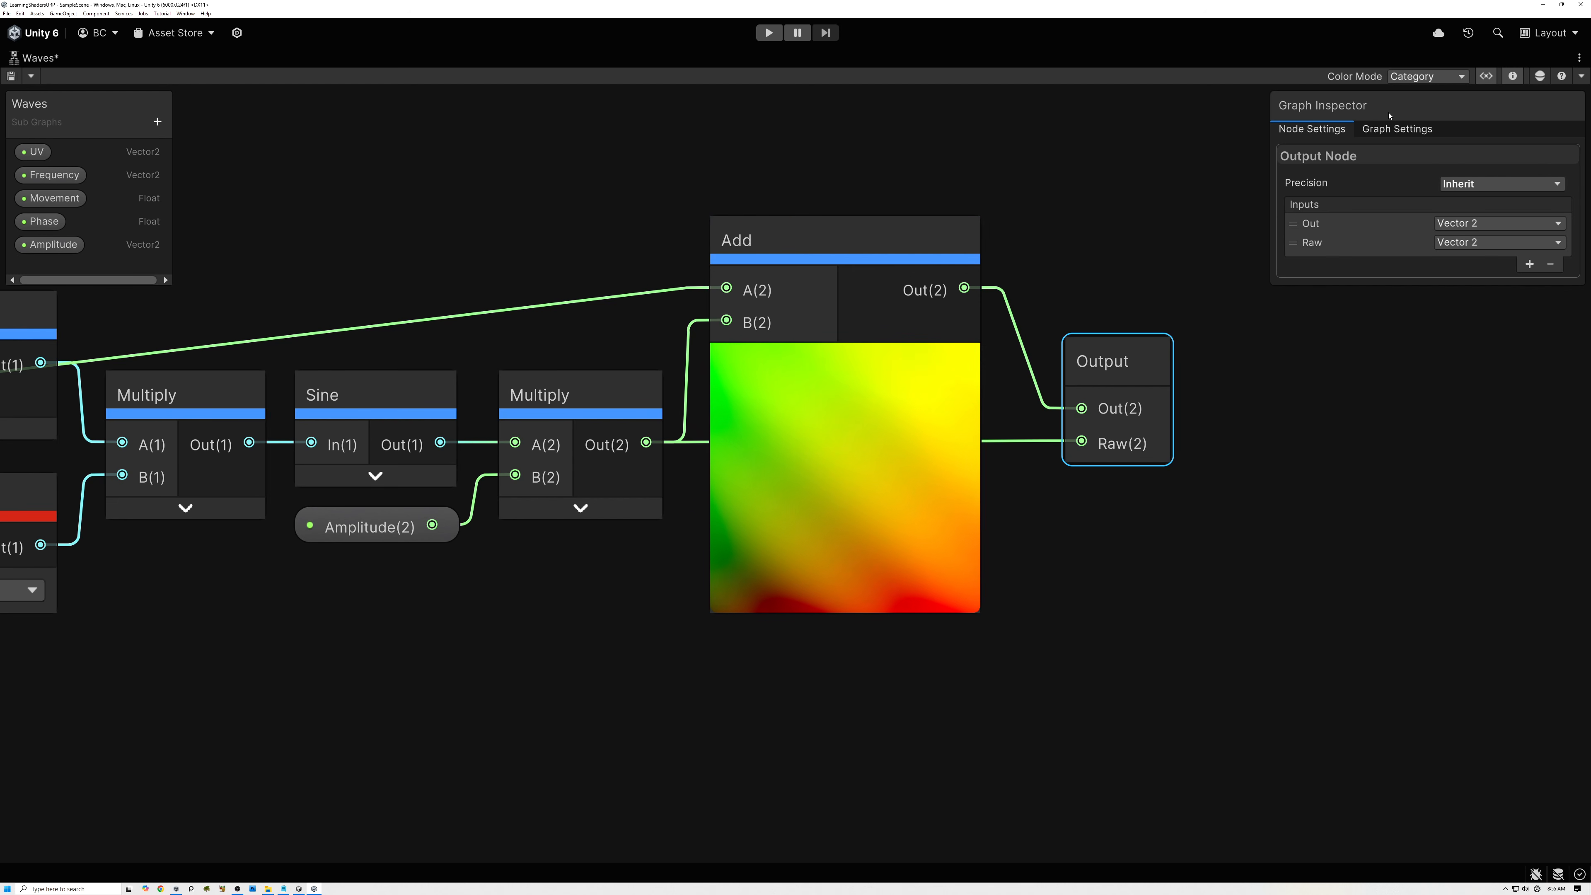
Set the sub graph's preview mode to Preview 2D in the graph settings.
{"action": "left_click", "coordinate": [1387, 129]}
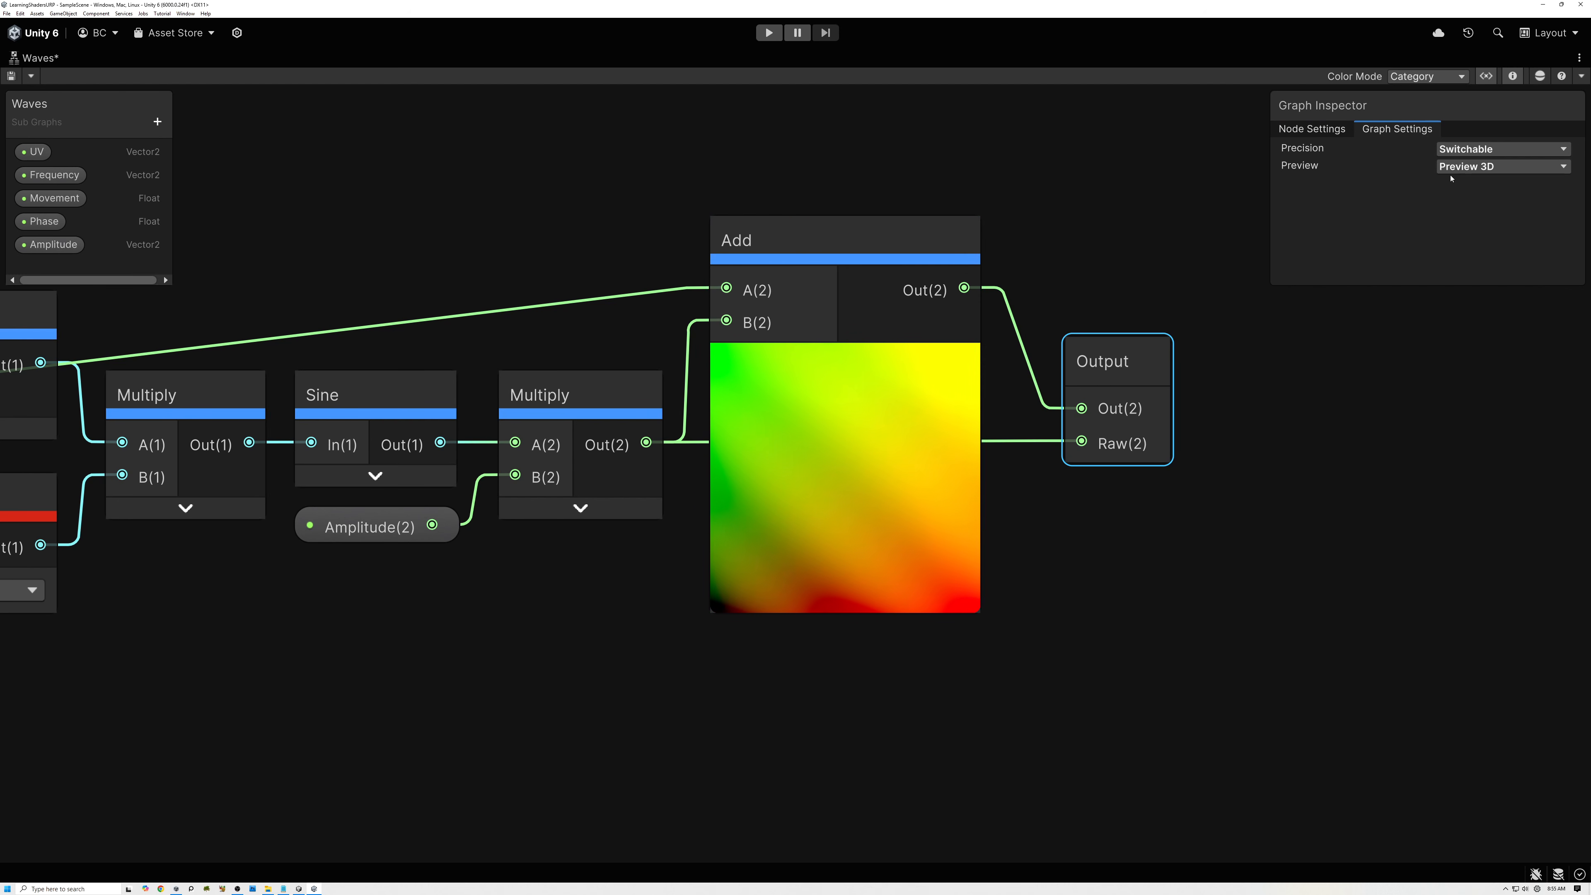
{"action": "left_click", "coordinate": [1474, 168]}
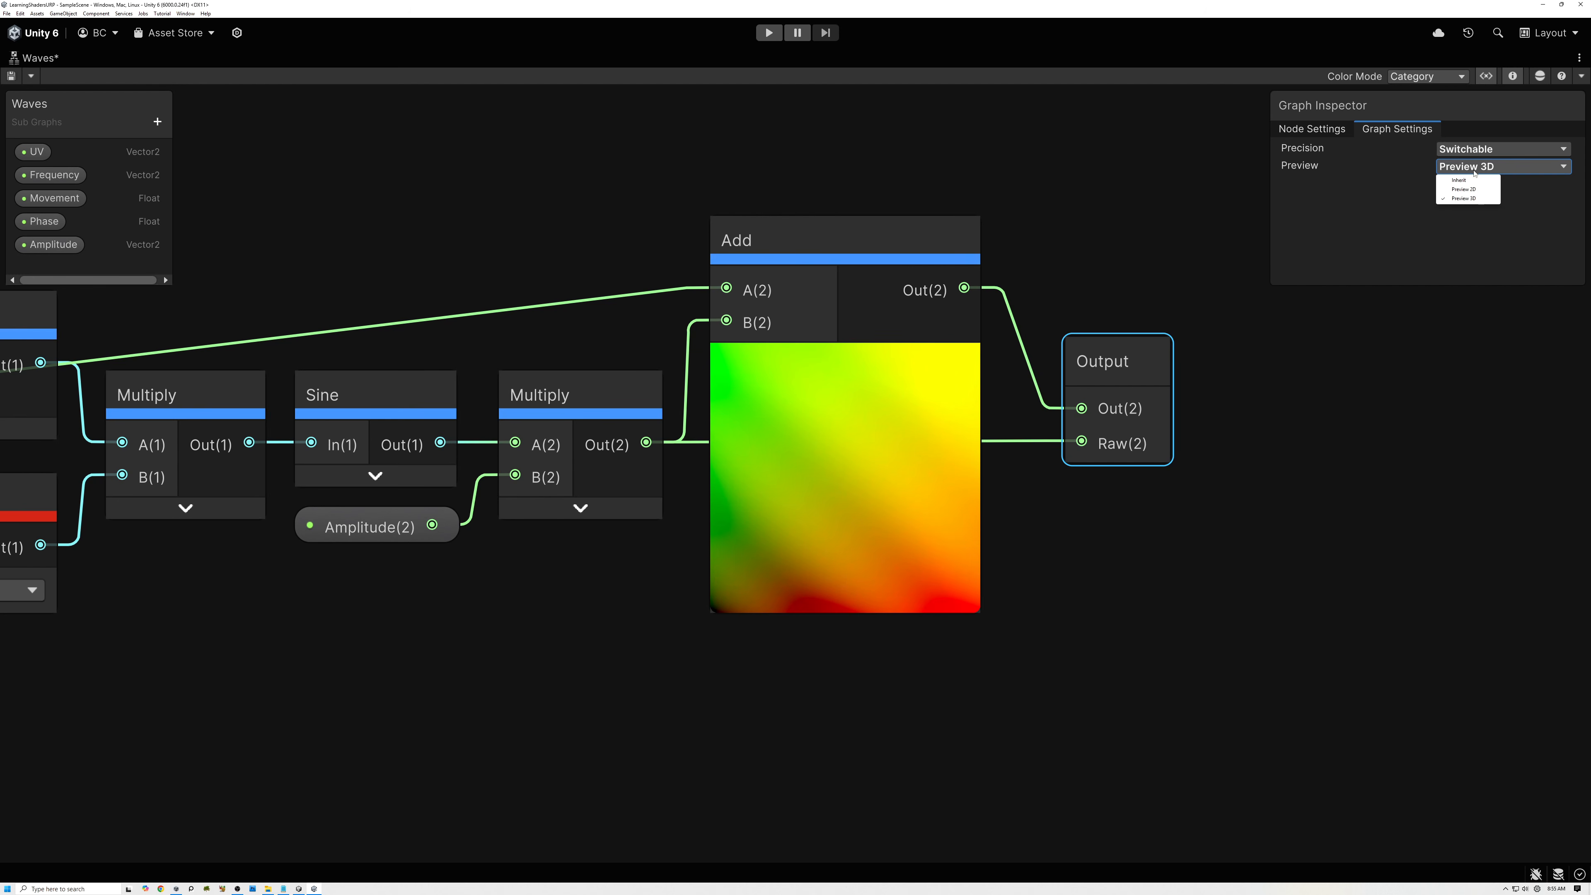
{"action": "left_click", "coordinate": [1463, 189]}
Change the Waves sub graph's category path to Procedural/UV.
{"action": "double_click", "coordinate": [45, 123]}
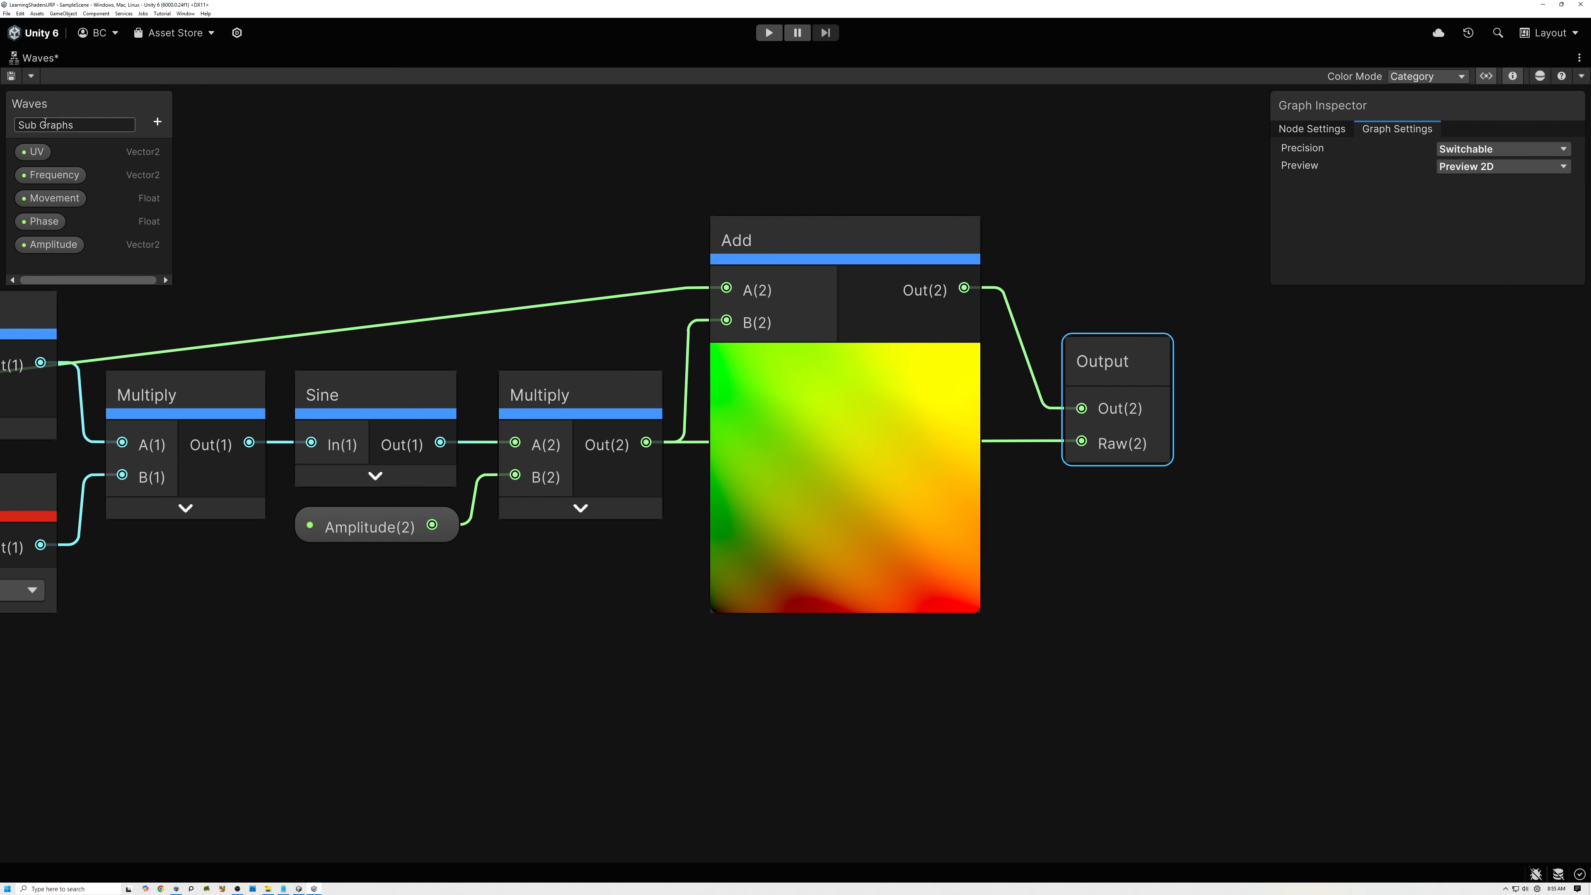
{"action": "type", "text": "Procedural/UV"}
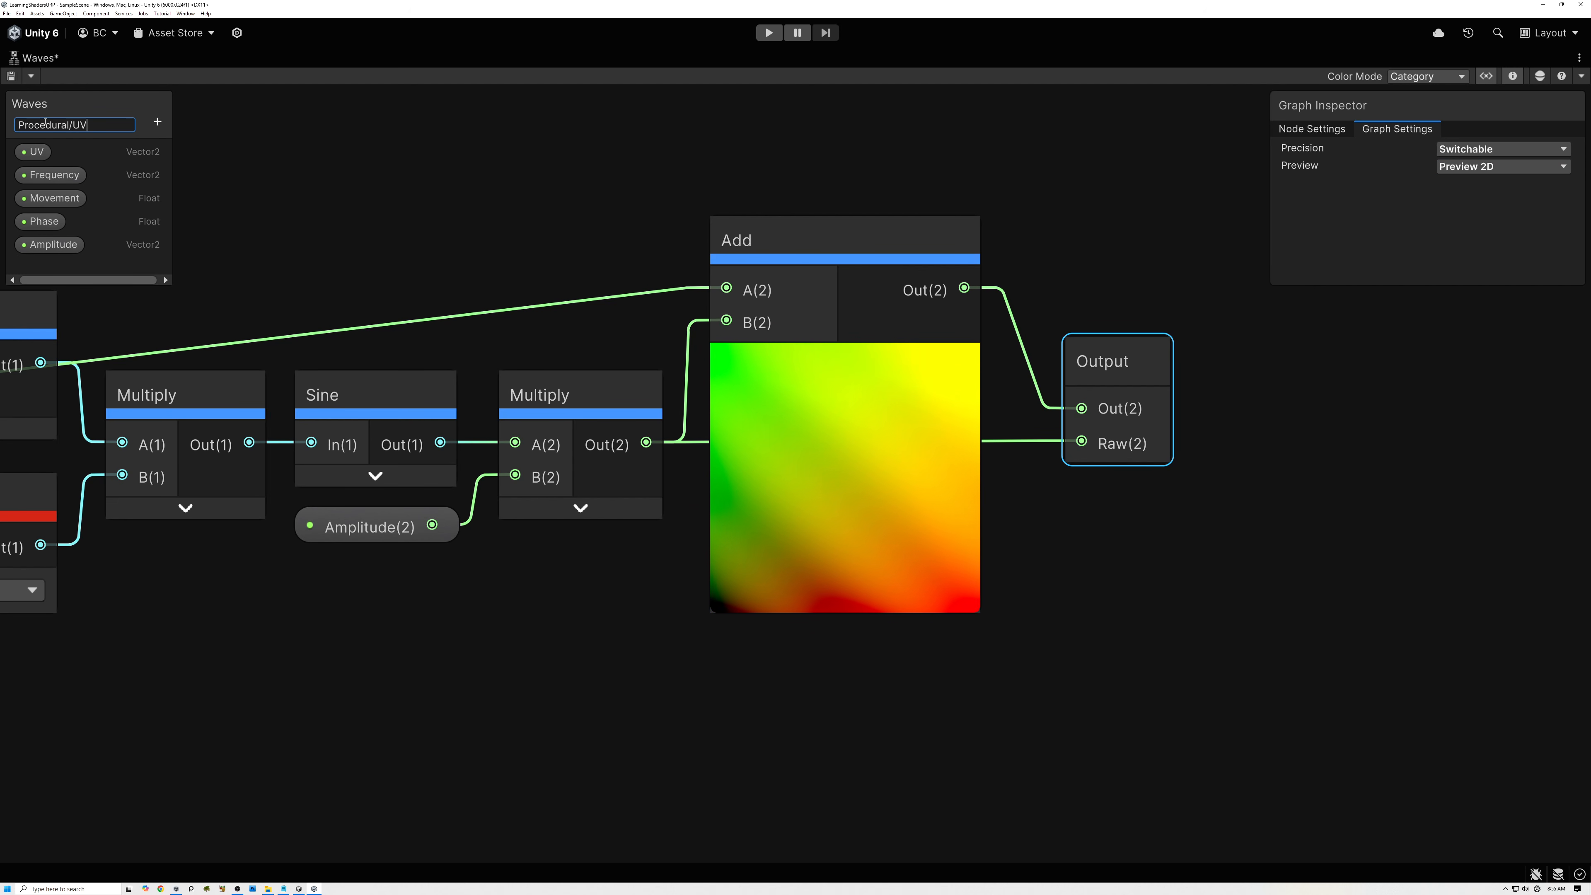
{"action": "key", "text": "Return"}
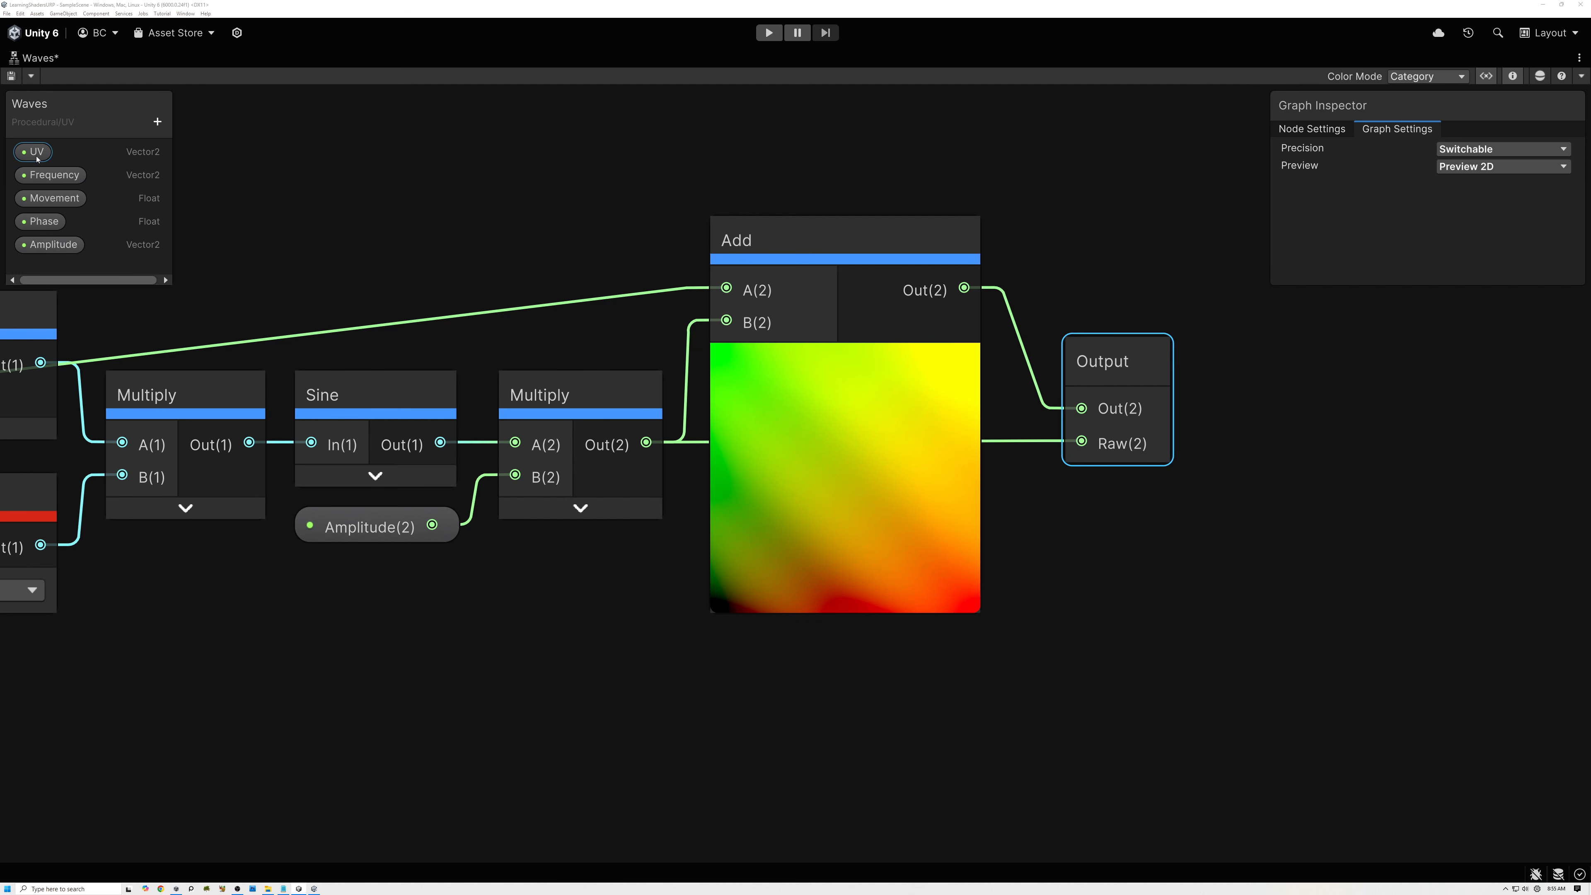
Reorder the properties so Amplitude follows UV and Phase comes before Movement, and enlarge the Blackboard slightly.
{"action": "left_click_drag", "start_coordinate": [50, 245], "coordinate": [50, 166]}
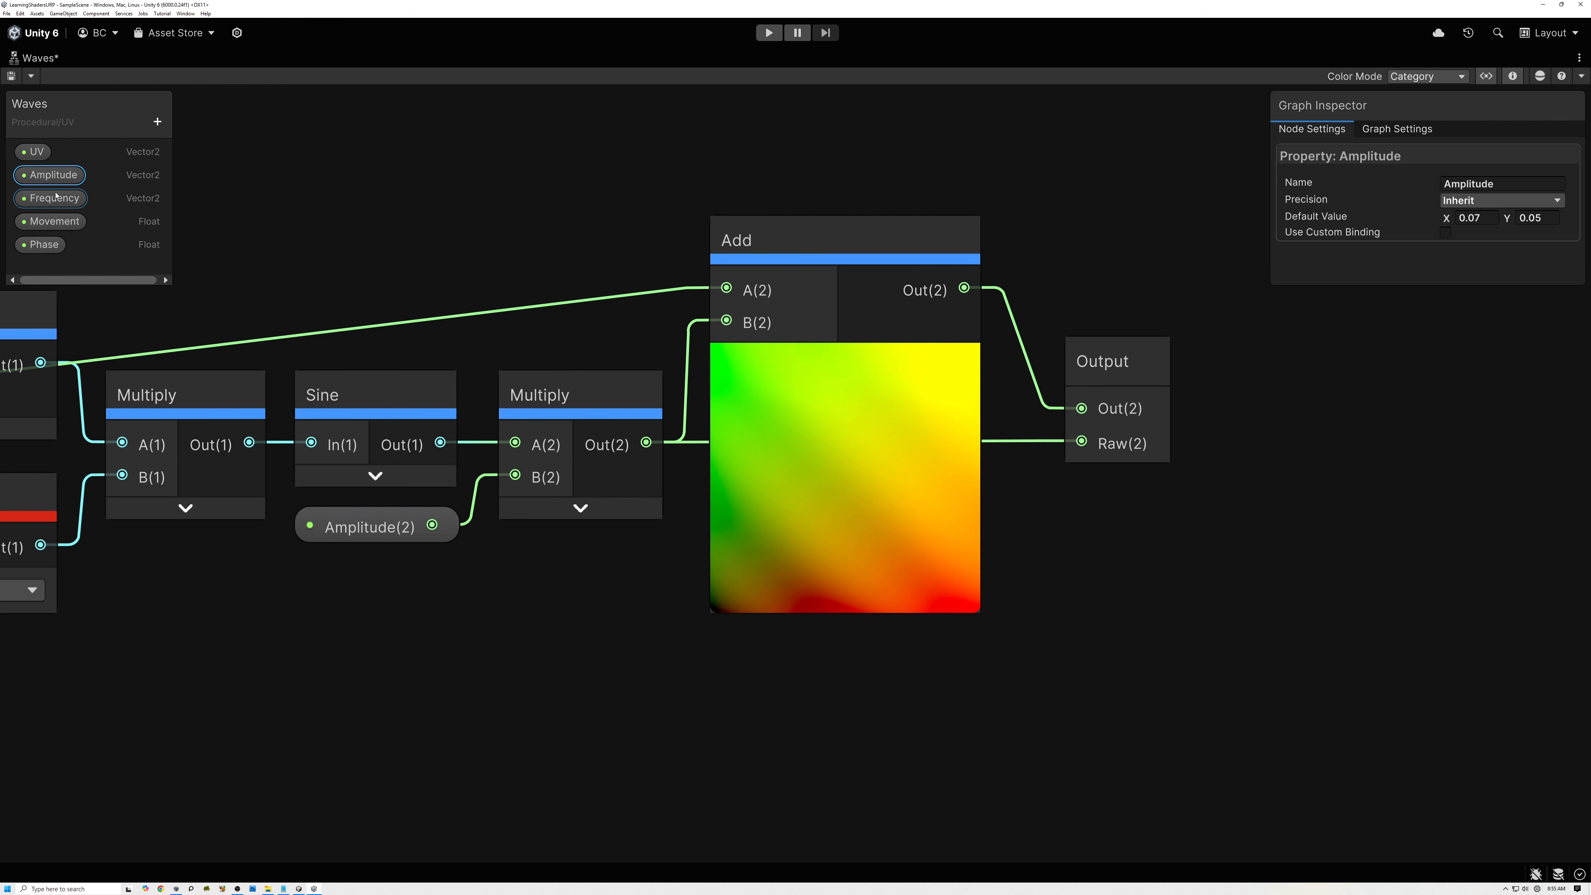
{"action": "left_click_drag", "start_coordinate": [49, 245], "coordinate": [50, 218]}
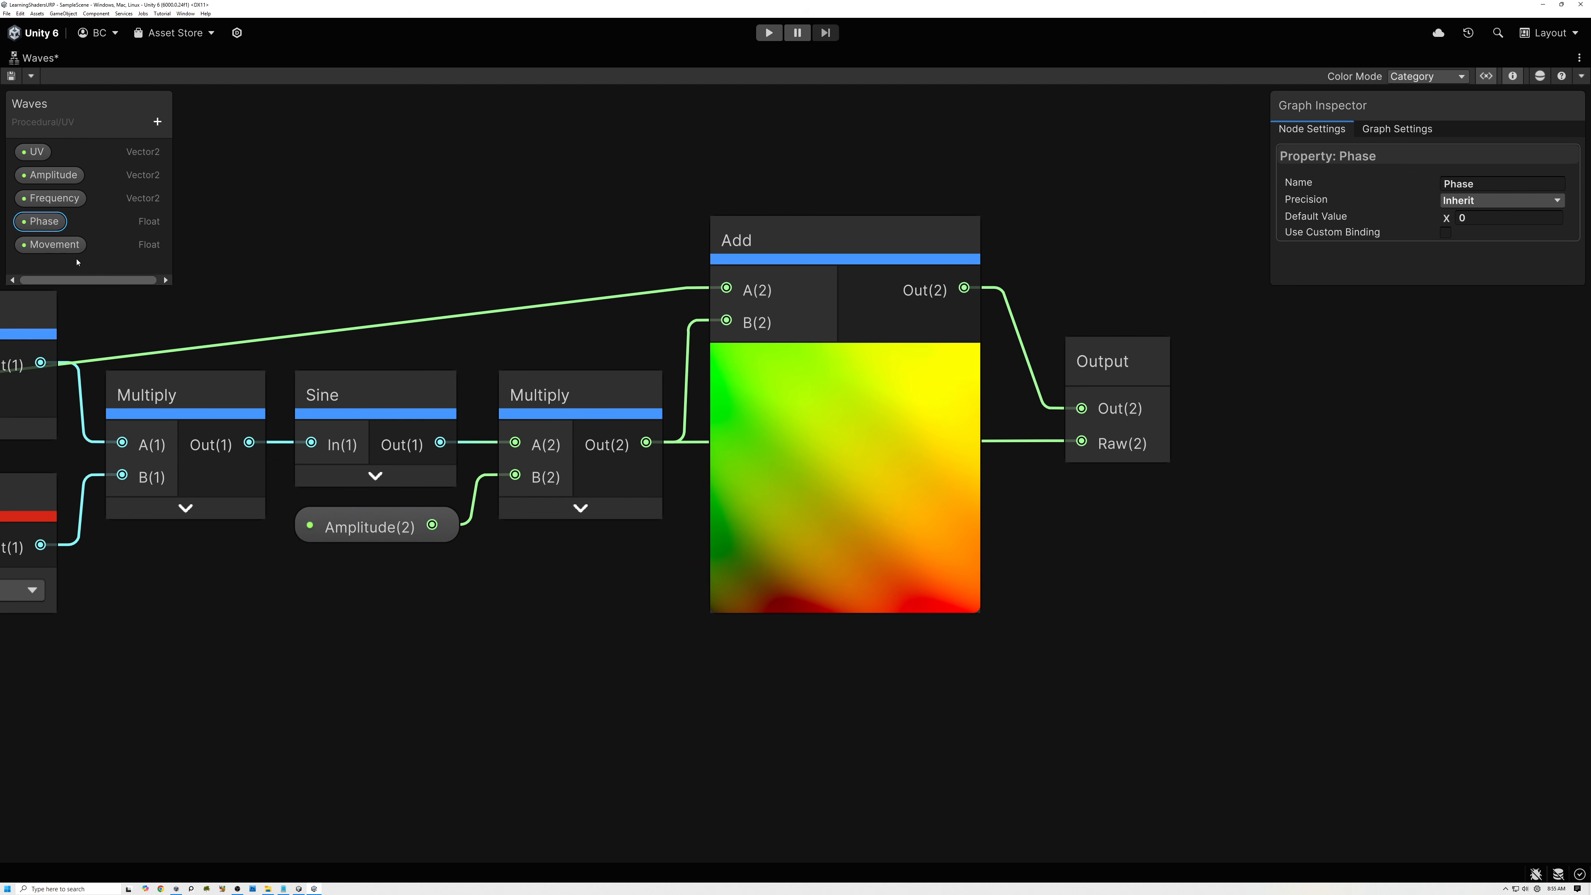
{"action": "left_click_drag", "start_coordinate": [170, 285], "coordinate": [180, 293]}
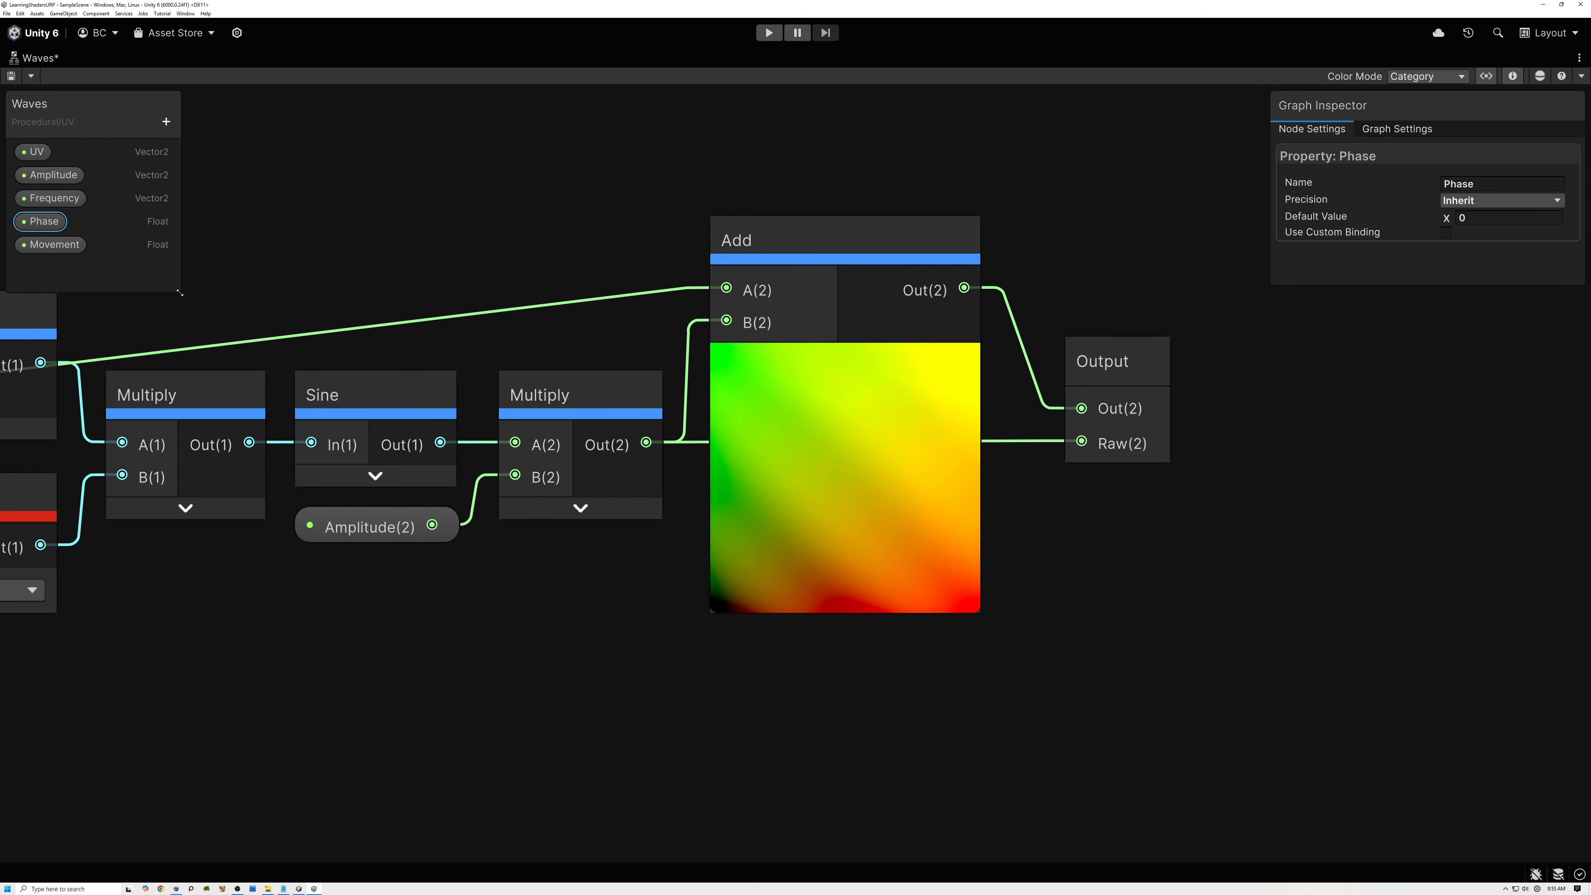
Review the complete Waves node network and save the sub graph.
{"action": "middle_click_drag", "start_coordinate": [300, 274], "coordinate": [838, 435]}
{"action": "scroll", "coordinate": [605, 364], "scroll_direction": "down", "scroll_amount": 3}
{"action": "scroll", "coordinate": [824, 431], "scroll_direction": "down", "scroll_amount": 2}
{"action": "middle_click_drag", "start_coordinate": [735, 426], "coordinate": [845, 374]}
{"action": "scroll", "coordinate": [764, 416], "scroll_direction": "up", "scroll_amount": 1}
{"action": "scroll", "coordinate": [810, 390], "scroll_direction": "up", "scroll_amount": 1}
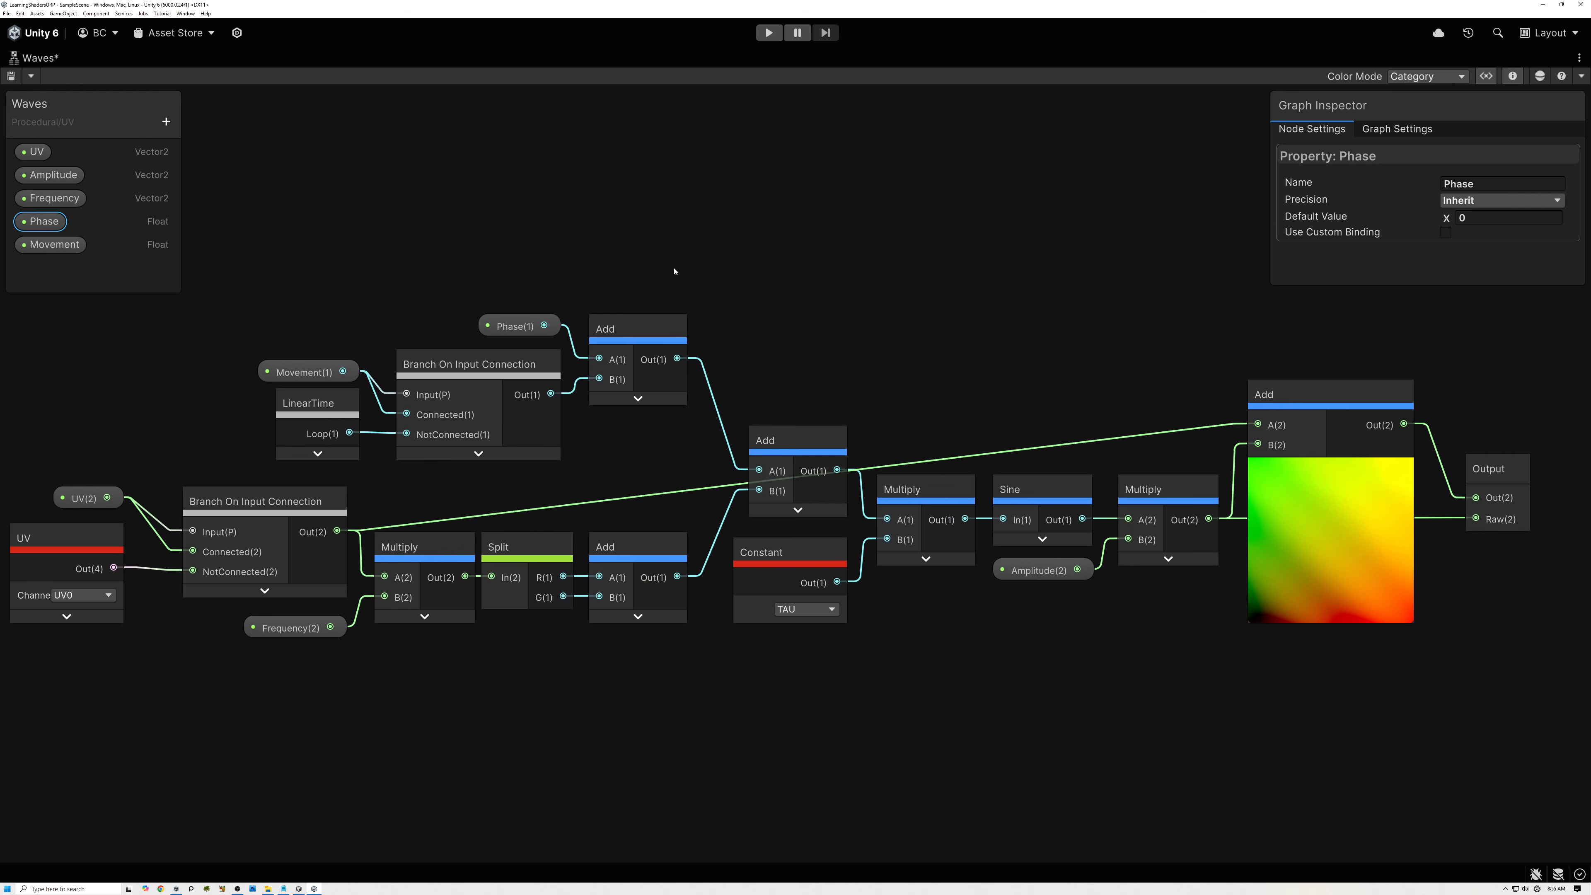
{"action": "middle_click_drag", "start_coordinate": [974, 708], "coordinate": [1001, 701]}
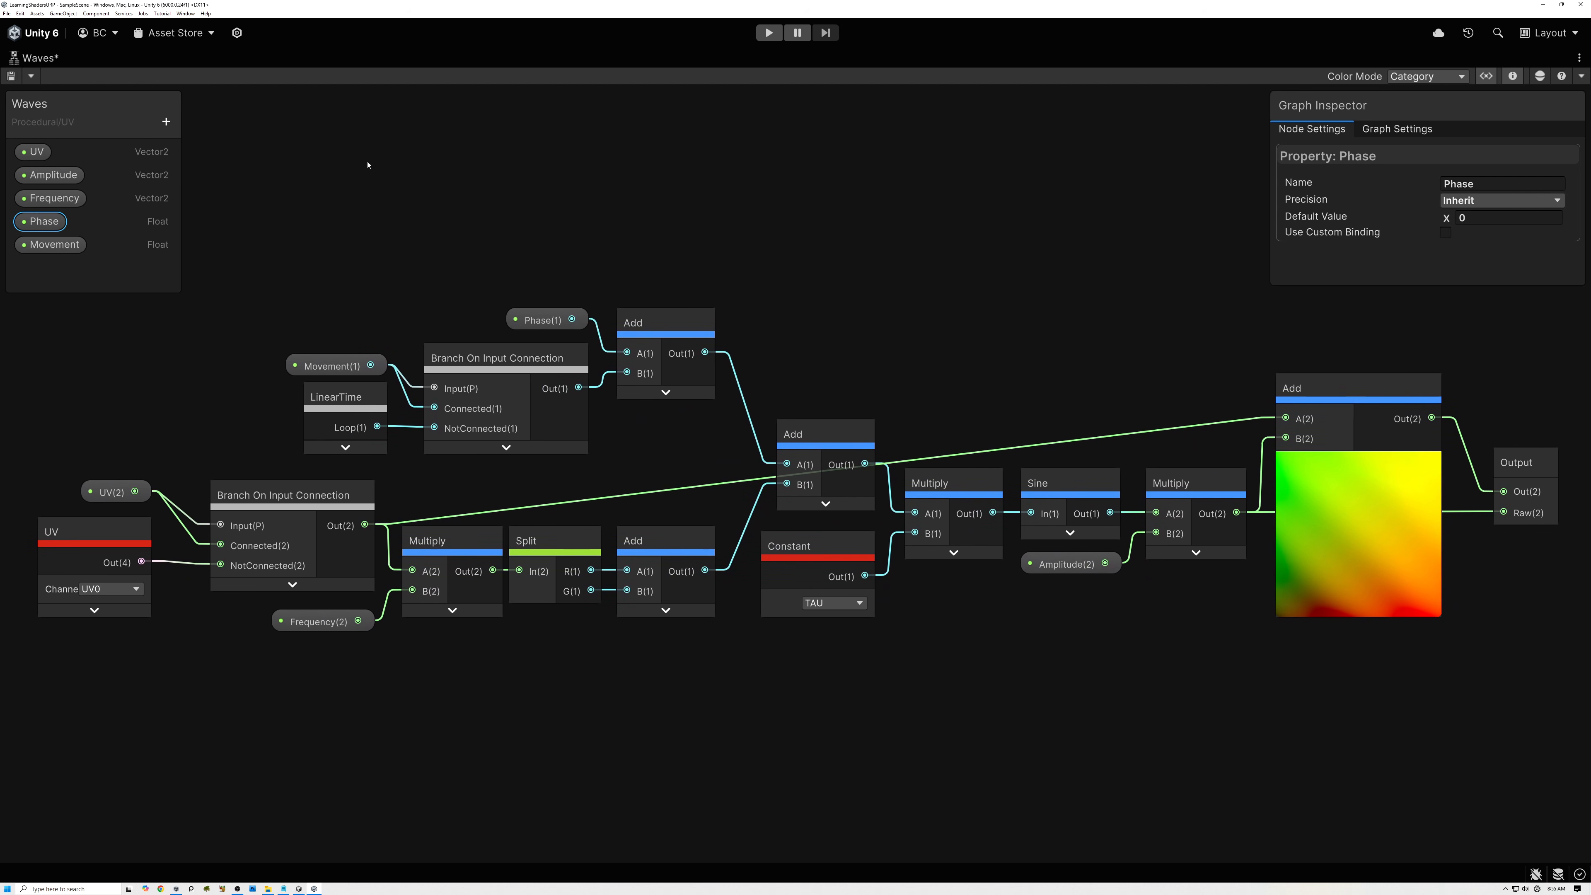
{"action": "key", "text": "ctrl+s"}
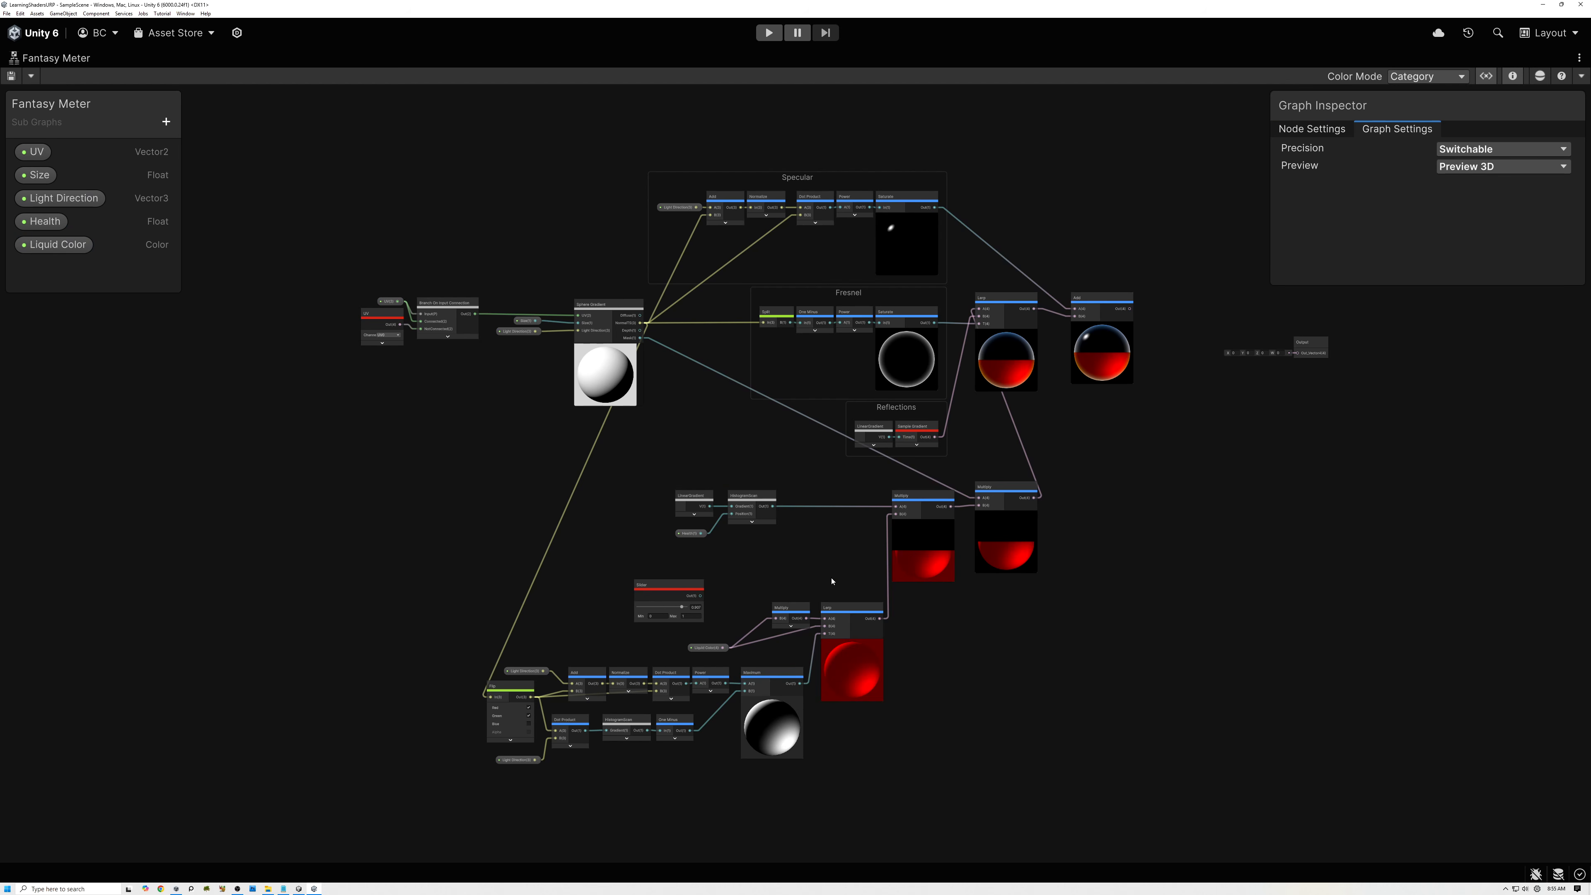
In the Fantasy Meter graph, expand the LinearGradient node feeding HistogramScan to reveal its unused ports, and shift it slightly away from HistogramScan.
{"action": "middle_click_drag", "start_coordinate": [806, 566], "coordinate": [812, 581]}
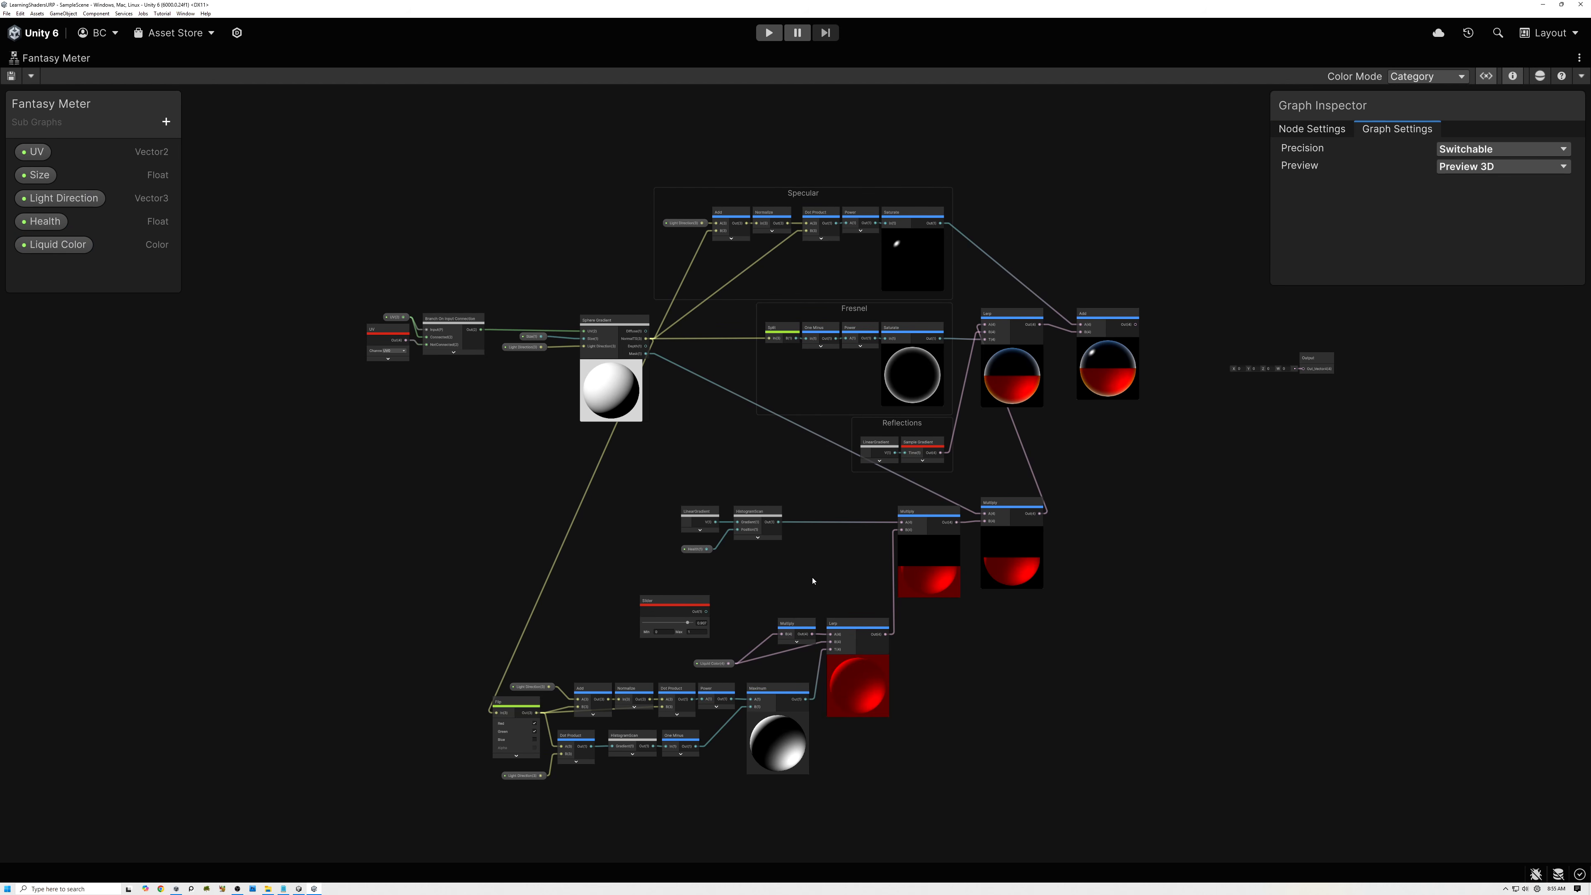
{"action": "scroll", "coordinate": [813, 581], "scroll_direction": "up", "scroll_amount": 3}
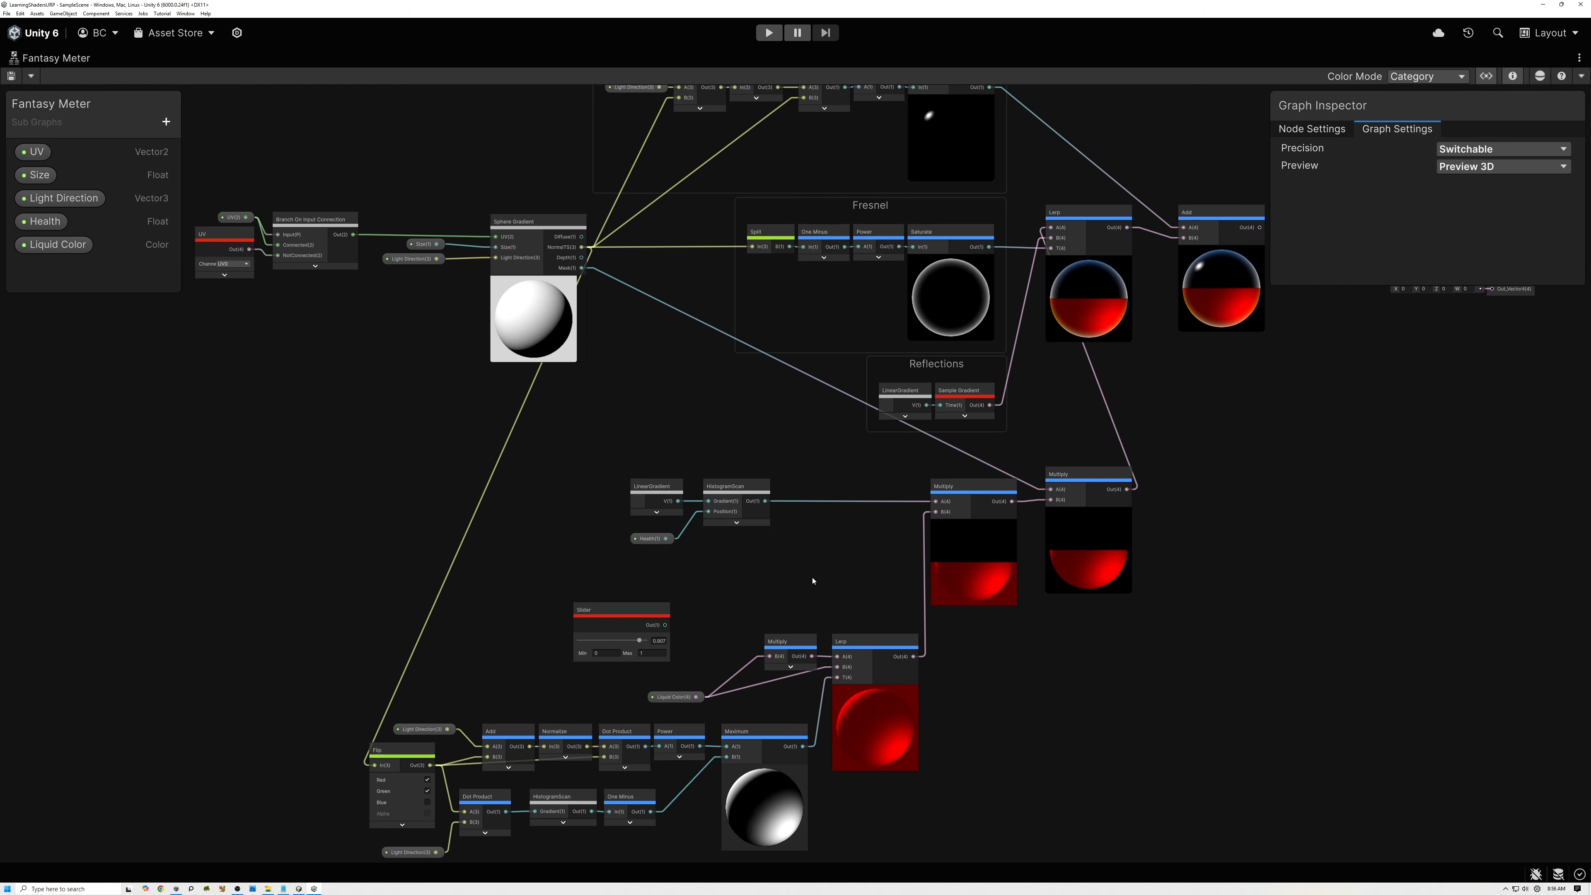
{"action": "scroll", "coordinate": [677, 528], "scroll_direction": "up", "scroll_amount": 4}
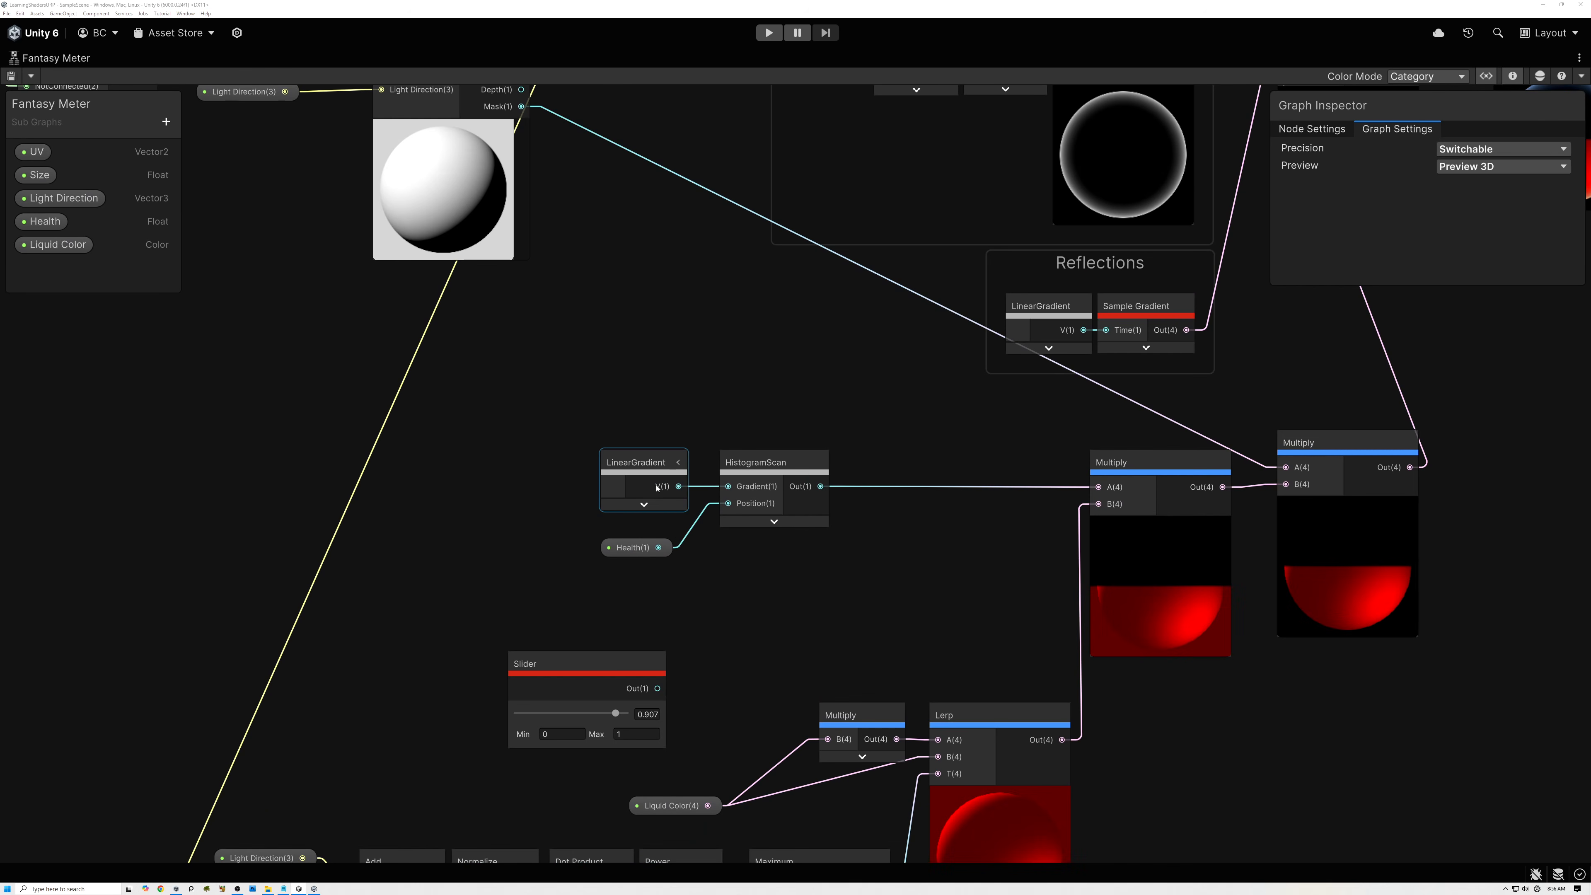
{"action": "left_click", "coordinate": [651, 464]}
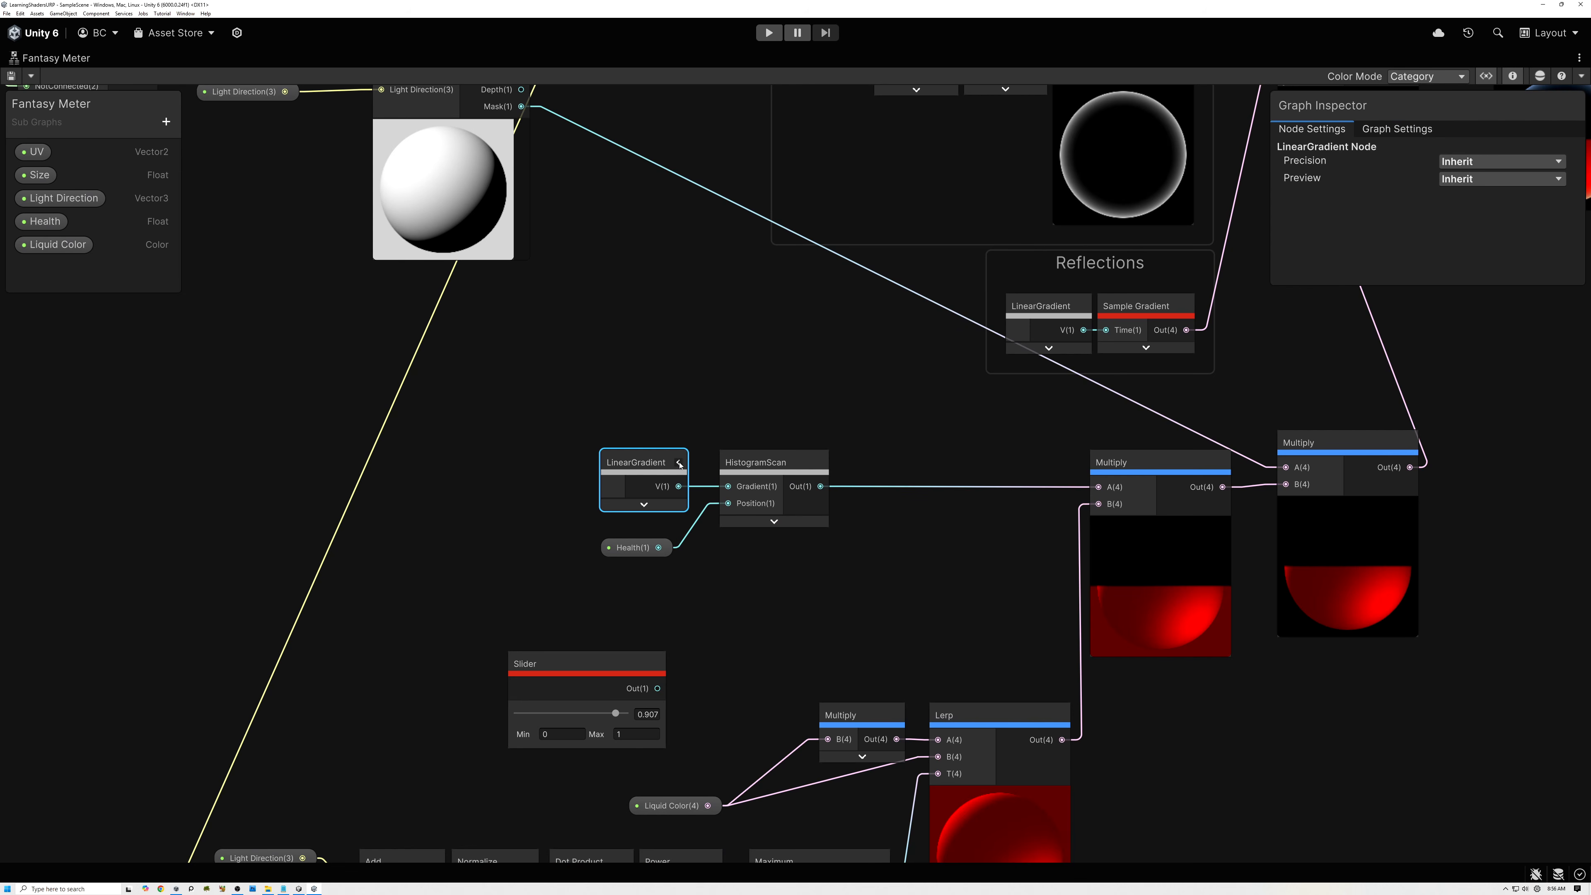
{"action": "scroll", "coordinate": [1169, 608], "scroll_direction": "up", "scroll_amount": 3}
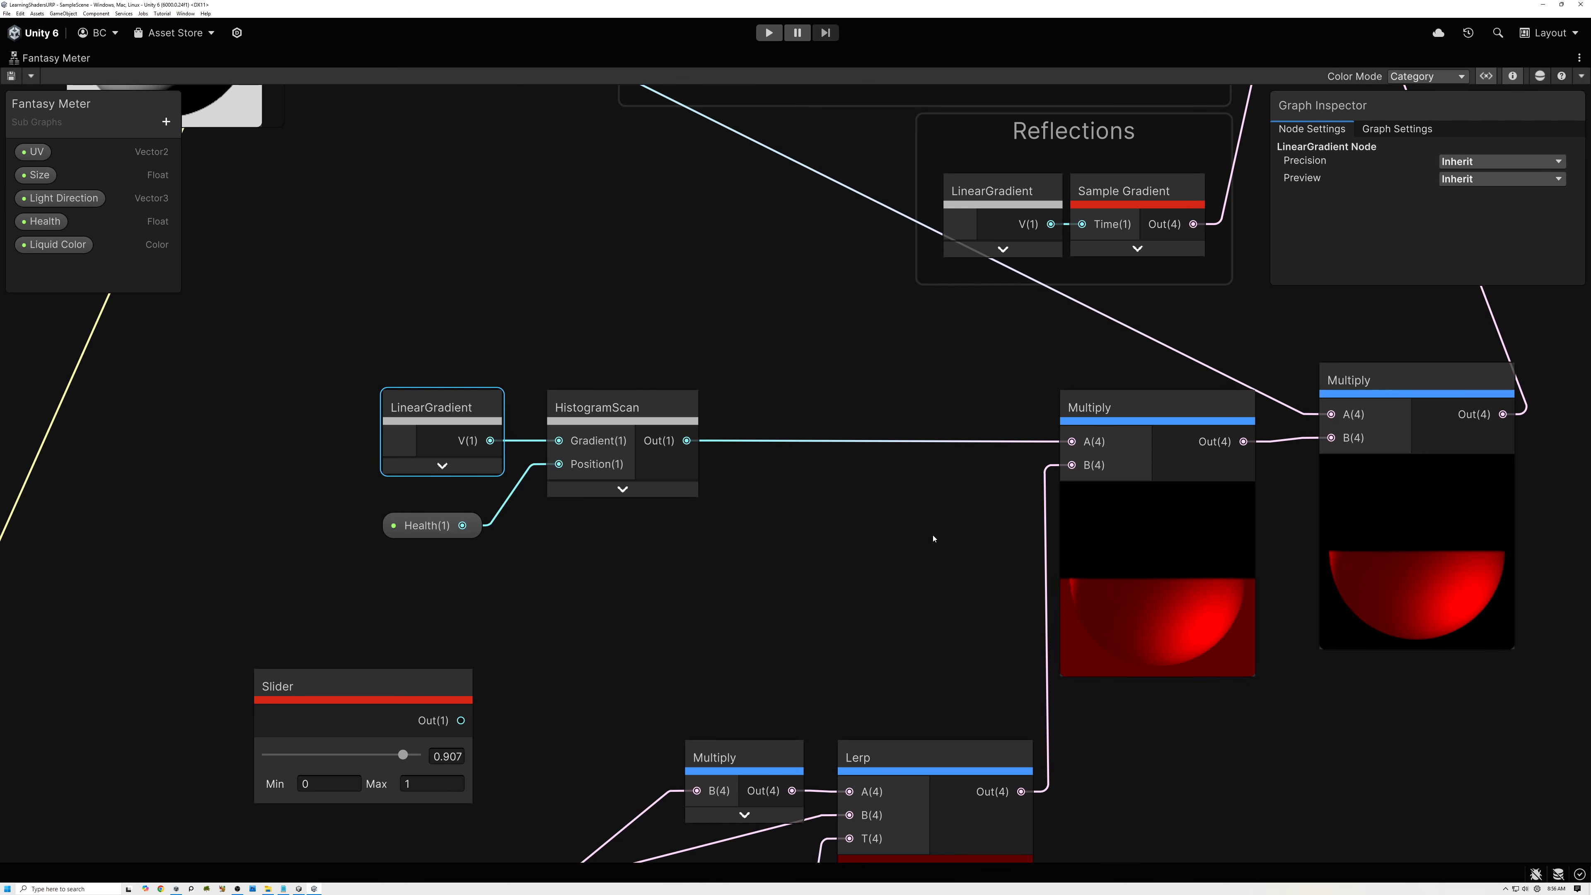
{"action": "left_click", "coordinate": [487, 407]}
{"action": "middle_click_drag", "start_coordinate": [478, 340], "coordinate": [748, 342]}
{"action": "left_click_drag", "start_coordinate": [710, 406], "coordinate": [676, 388]}
{"action": "middle_click_drag", "start_coordinate": [507, 383], "coordinate": [854, 444]}
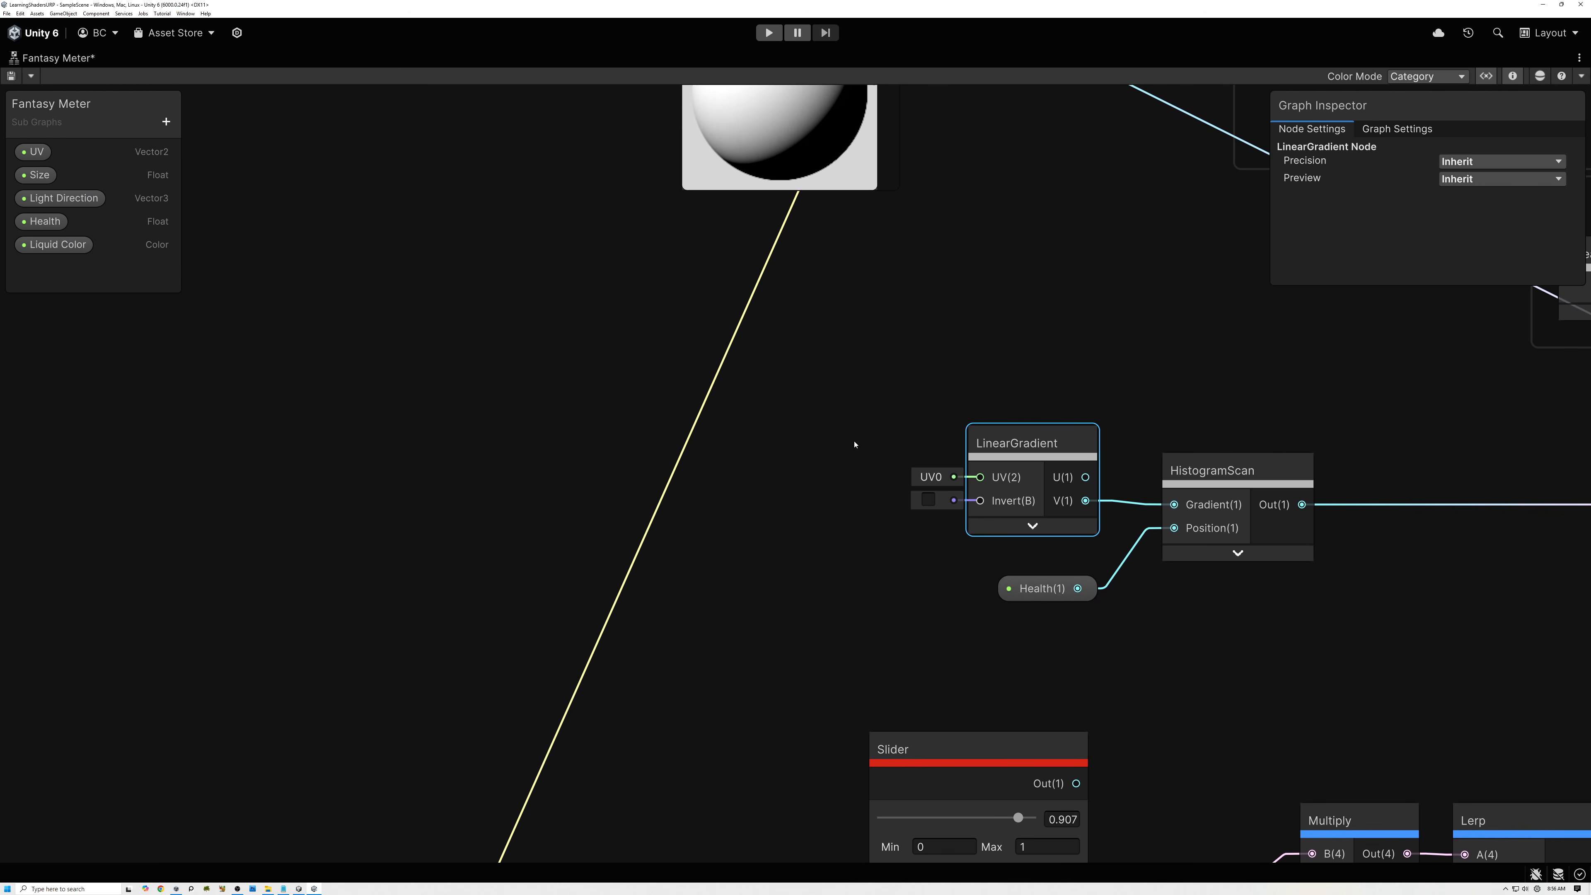
Create a Waves node from the Procedural/UV category and place it ahead of the expanded LinearGradient node.
{"action": "left_click", "coordinate": [731, 485]}
{"action": "key", "text": "space"}
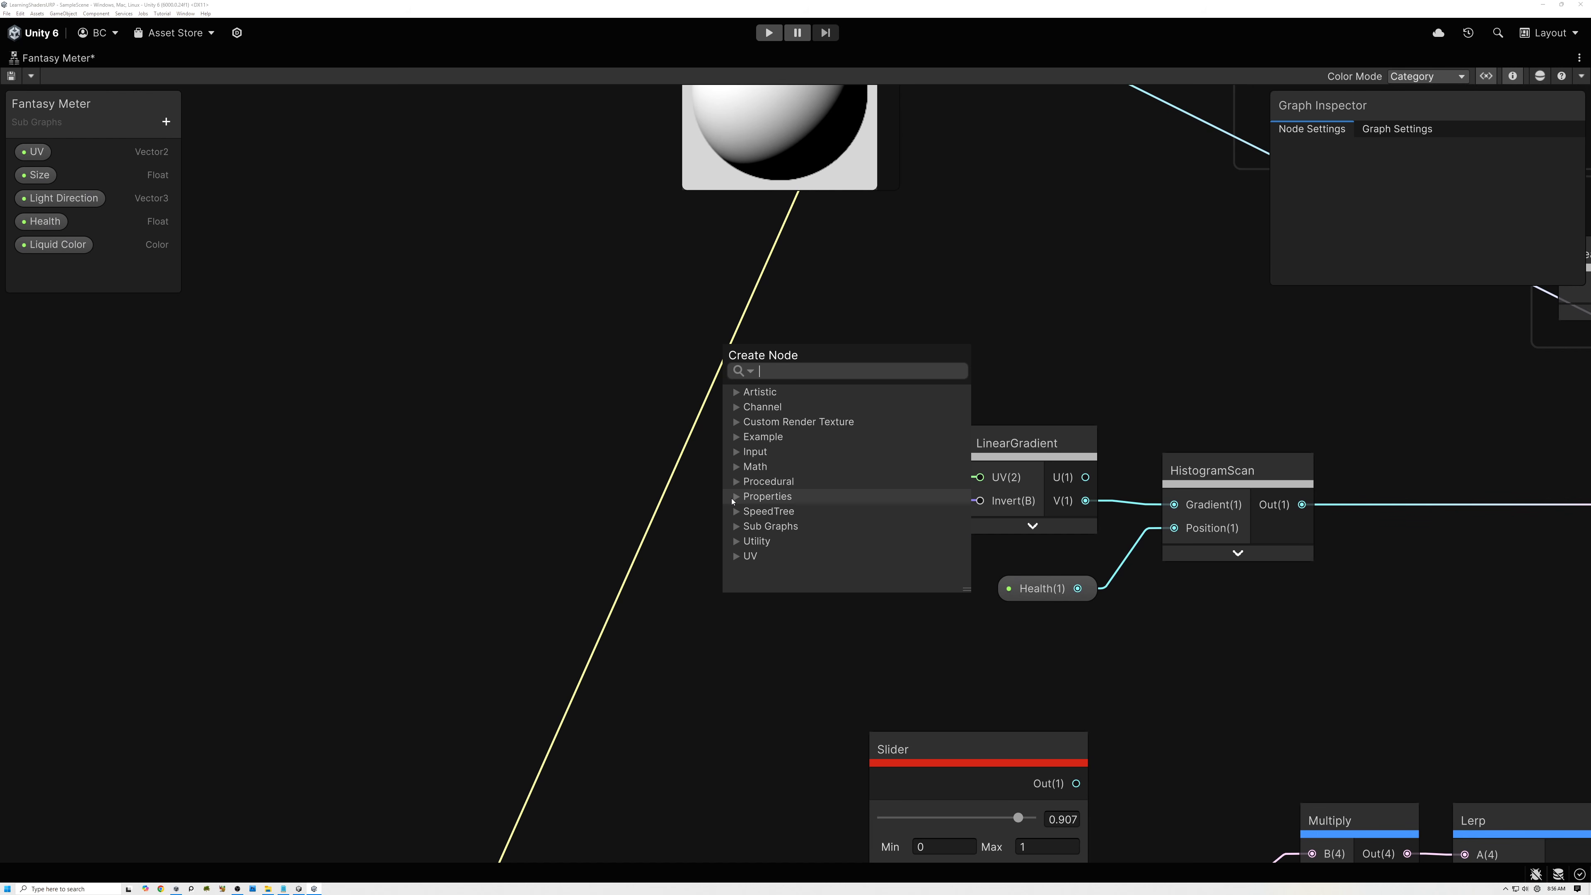
{"action": "left_click", "coordinate": [736, 481]}
{"action": "scroll", "coordinate": [751, 510], "scroll_direction": "down", "scroll_amount": 3}
{"action": "left_click", "coordinate": [749, 511]}
{"action": "scroll", "coordinate": [777, 511], "scroll_direction": "down", "scroll_amount": 2}
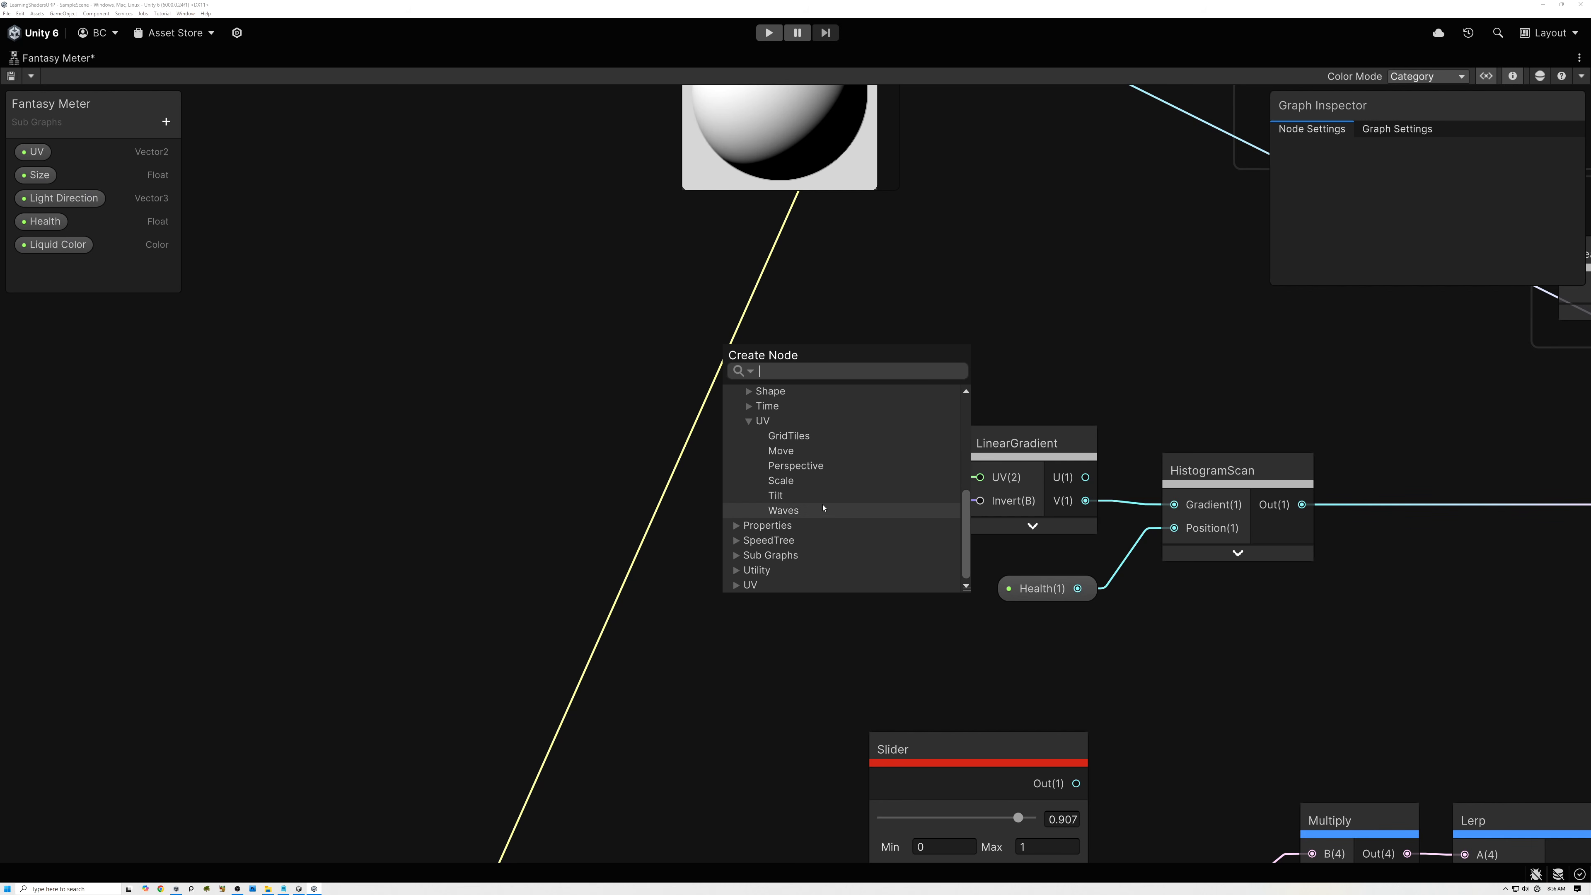
{"action": "left_click", "coordinate": [786, 510]}
{"action": "left_click_drag", "start_coordinate": [823, 529], "coordinate": [685, 429]}
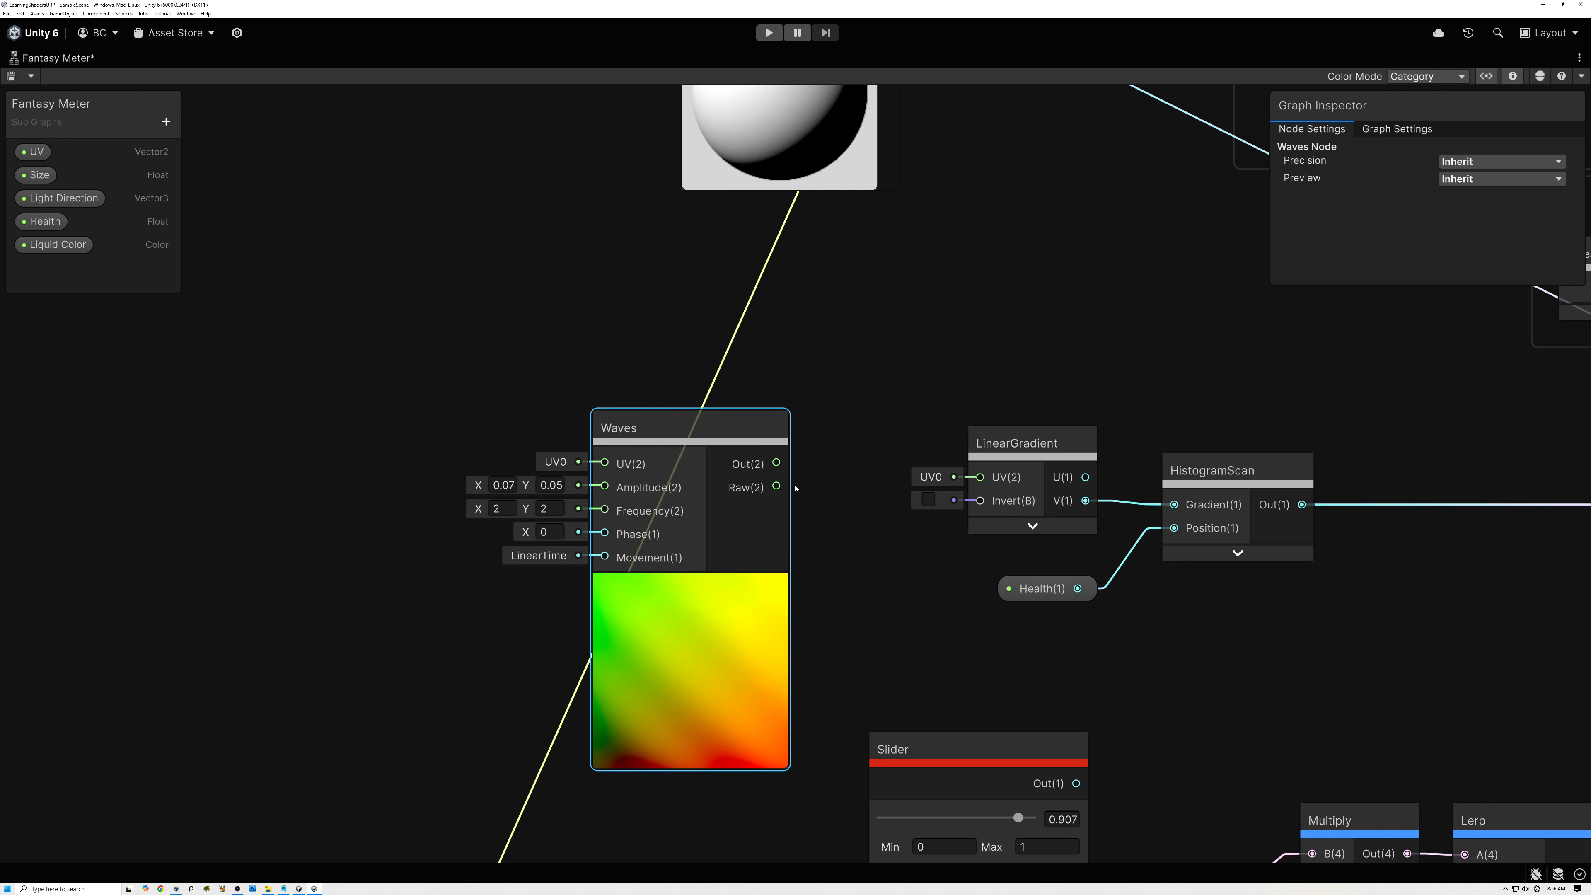
Connect the Waves node's Out to the LinearGradient node's UV input and line the Waves node up with it.
{"action": "left_click_drag", "start_coordinate": [779, 464], "coordinate": [837, 438]}
{"action": "left_click", "coordinate": [680, 444]}
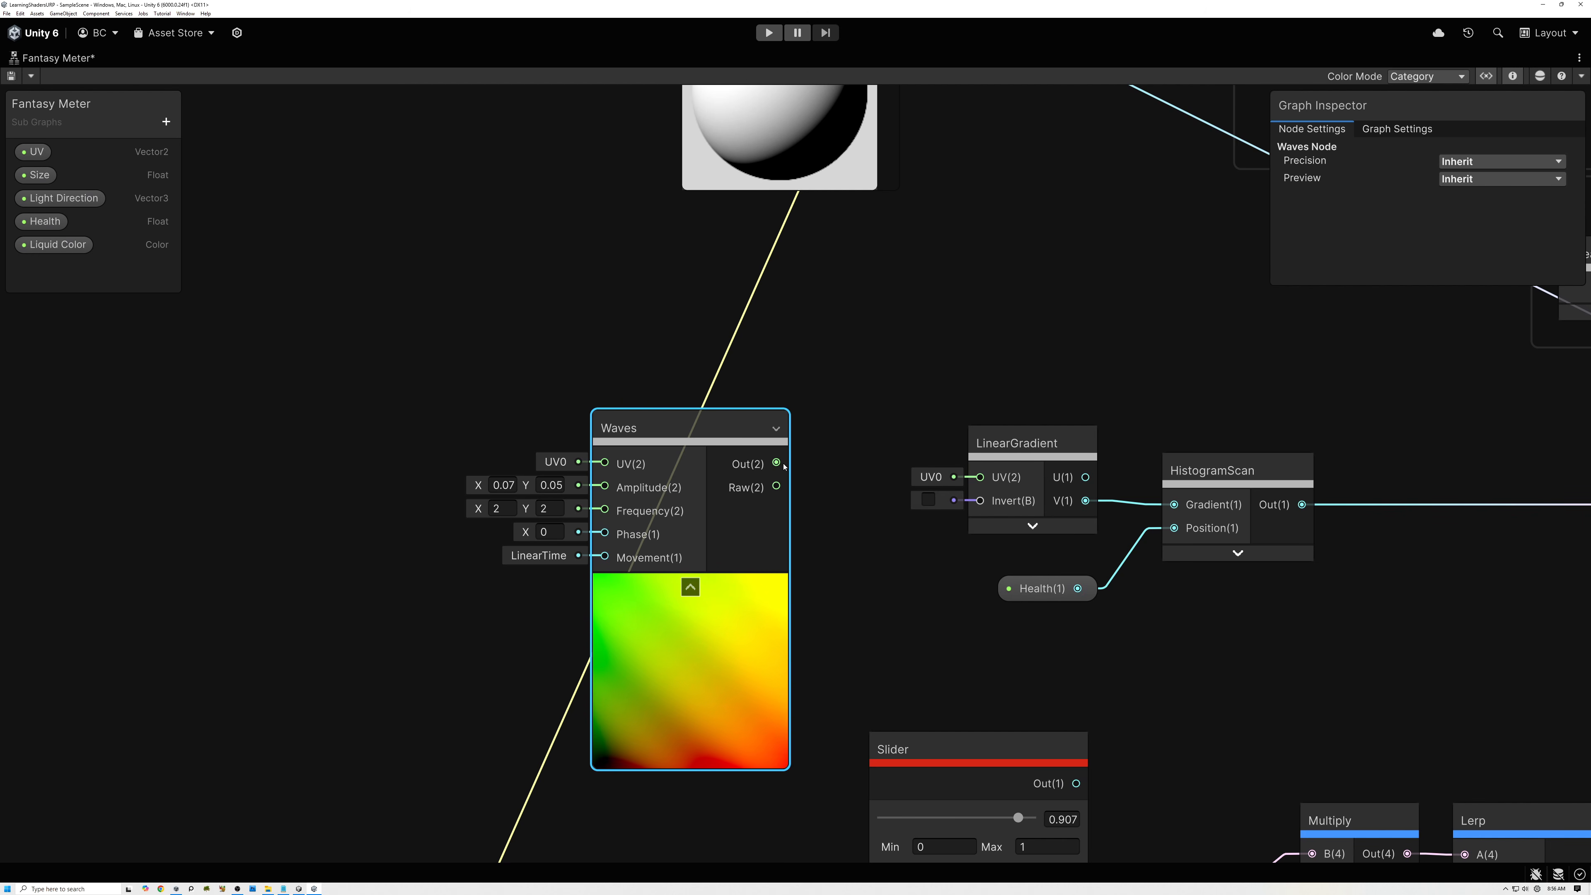
{"action": "left_click_drag", "start_coordinate": [777, 463], "coordinate": [962, 481]}
{"action": "left_click_drag", "start_coordinate": [744, 473], "coordinate": [773, 488]}
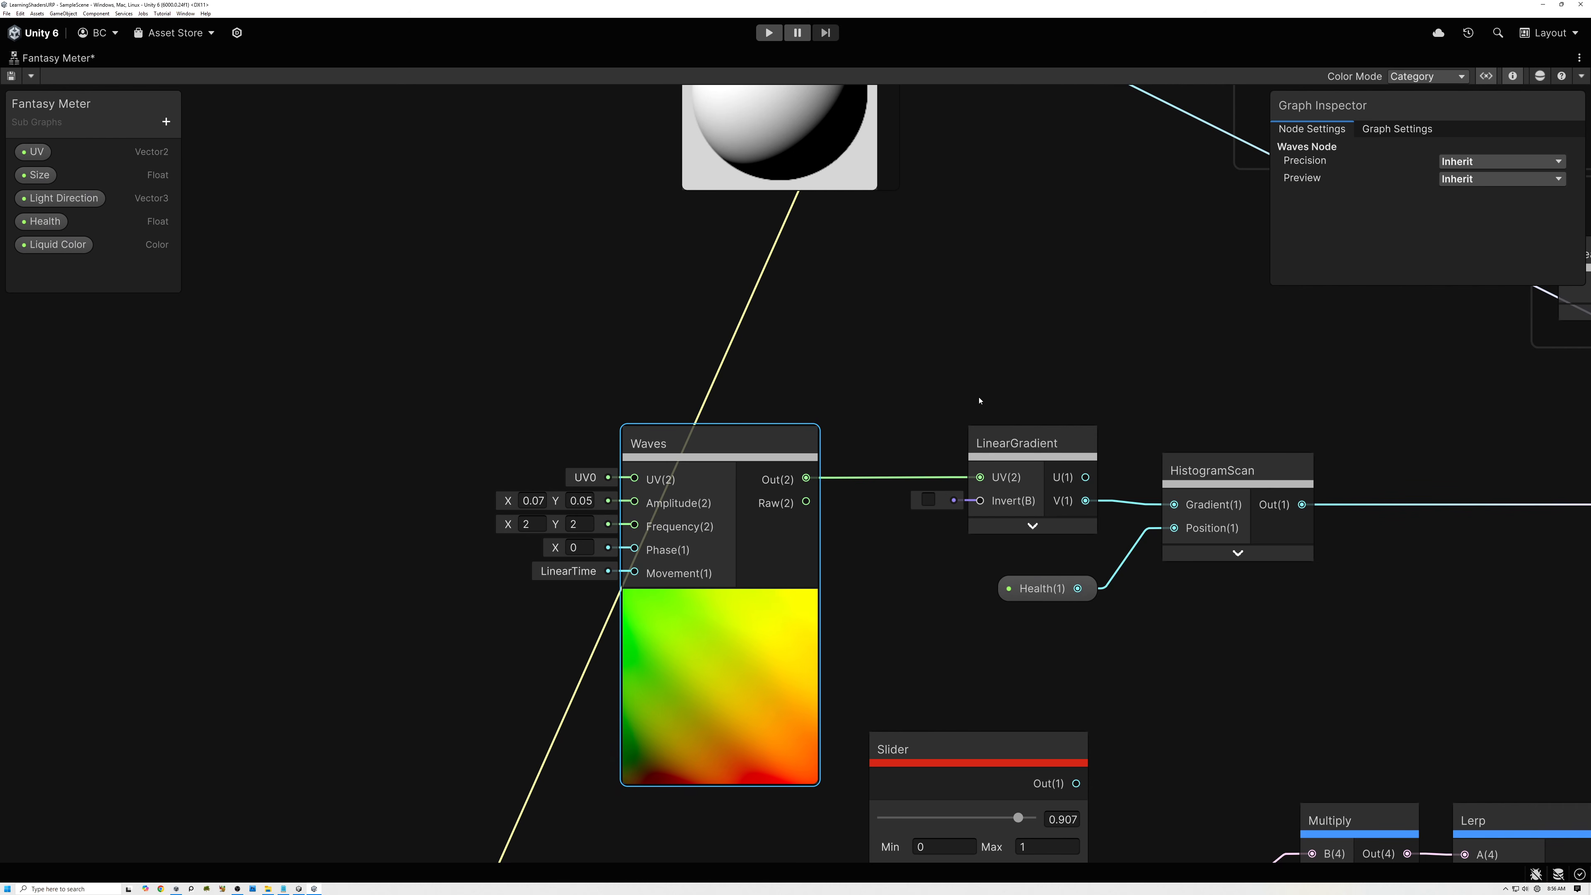
Examine the liquid surface's wave shape in the Multiply node previews.
{"action": "middle_click_drag", "start_coordinate": [786, 459], "coordinate": [425, 455]}
{"action": "middle_click_drag", "start_coordinate": [935, 413], "coordinate": [516, 379]}
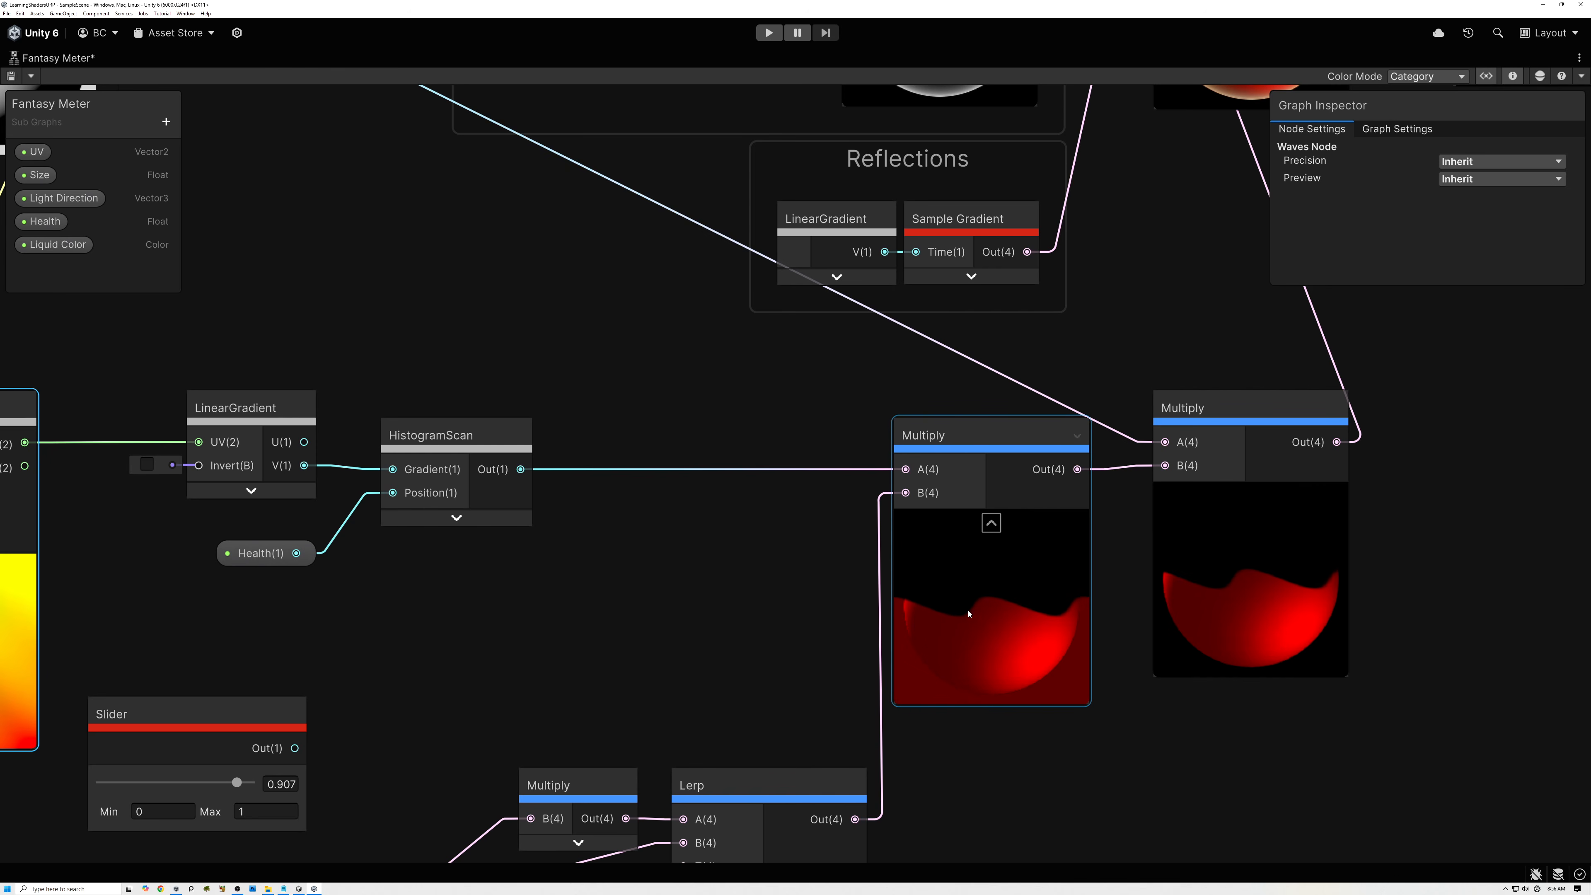
{"action": "scroll", "coordinate": [960, 615], "scroll_direction": "up", "scroll_amount": 4}
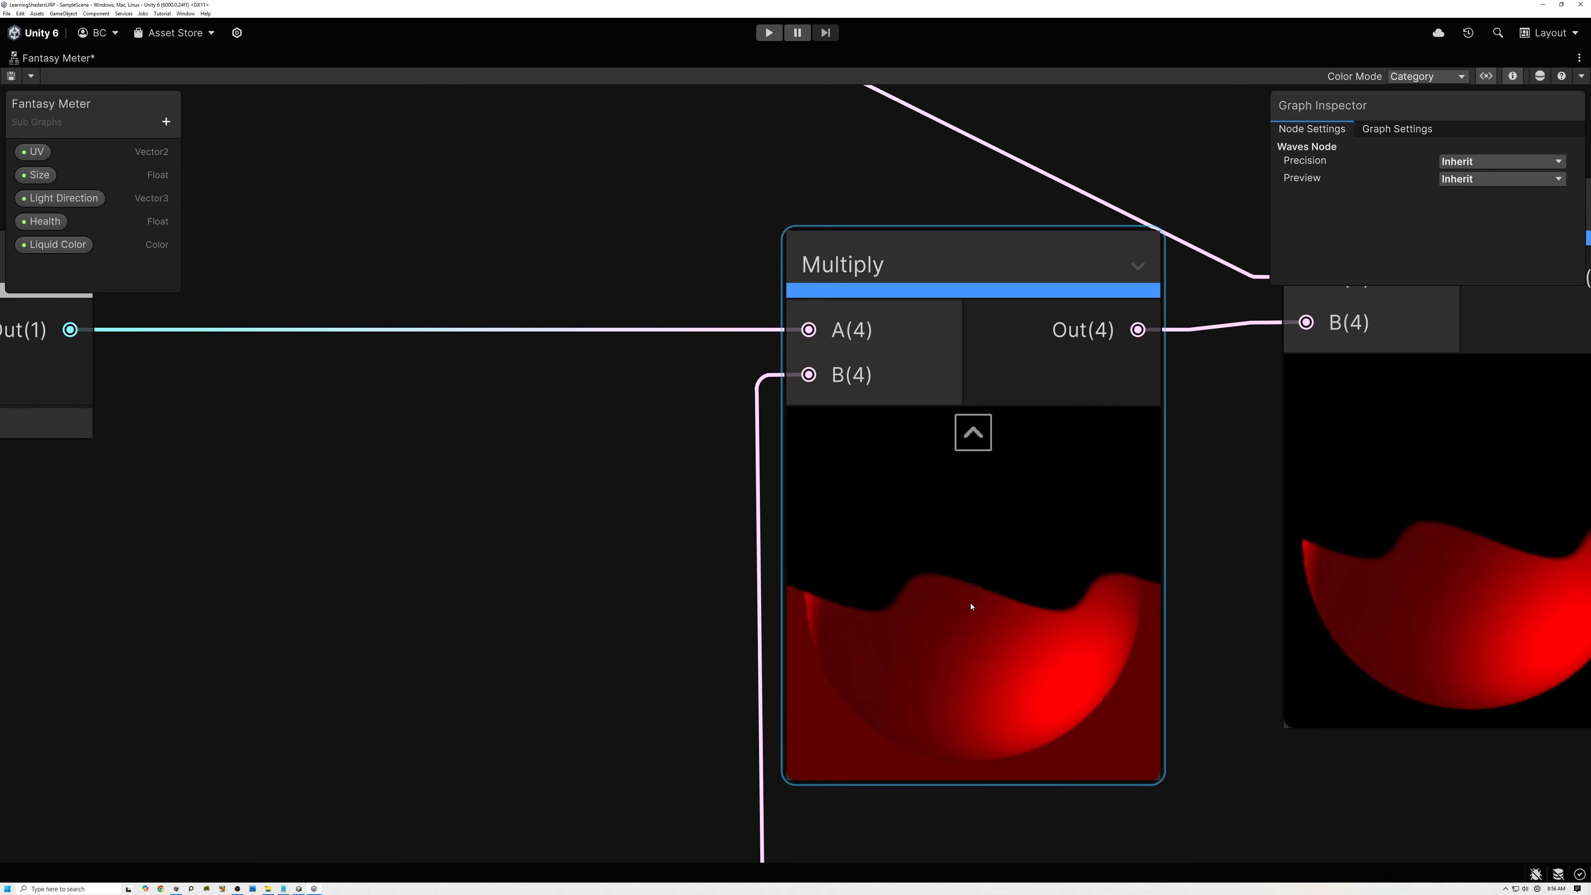
{"action": "scroll", "coordinate": [972, 608], "scroll_direction": "down", "scroll_amount": 3}
{"action": "middle_click_drag", "start_coordinate": [800, 600], "coordinate": [1086, 535]}
{"action": "scroll", "coordinate": [939, 536], "scroll_direction": "down", "scroll_amount": 2}
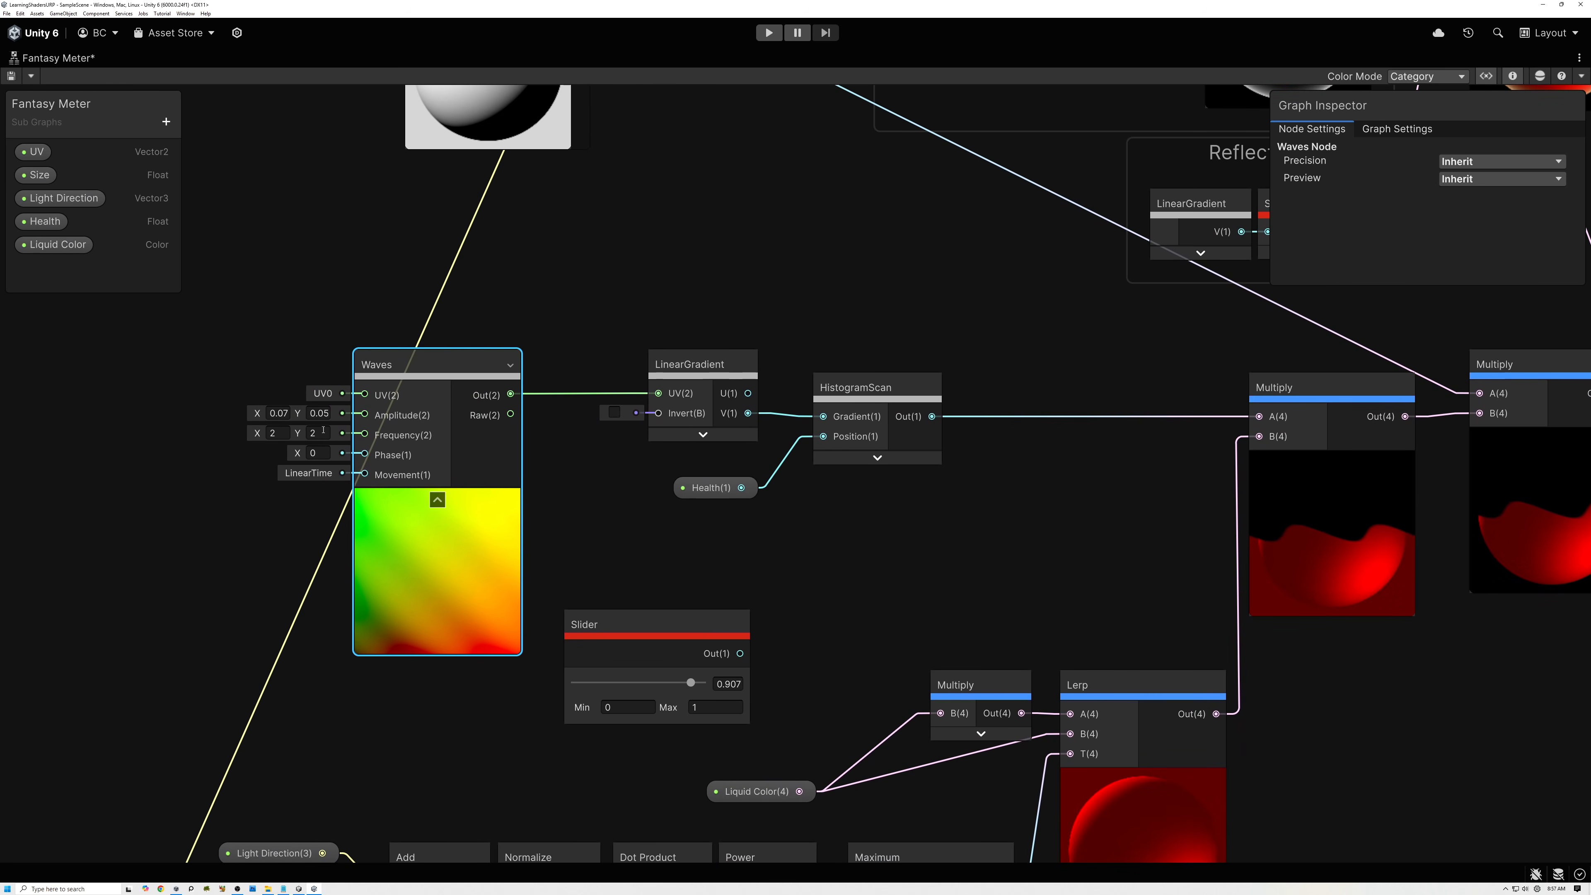
Set the Waves node's Amplitude to 0.02 in both X and Y and check the liquid surface in the Multiply previews.
{"action": "left_click", "coordinate": [290, 414]}
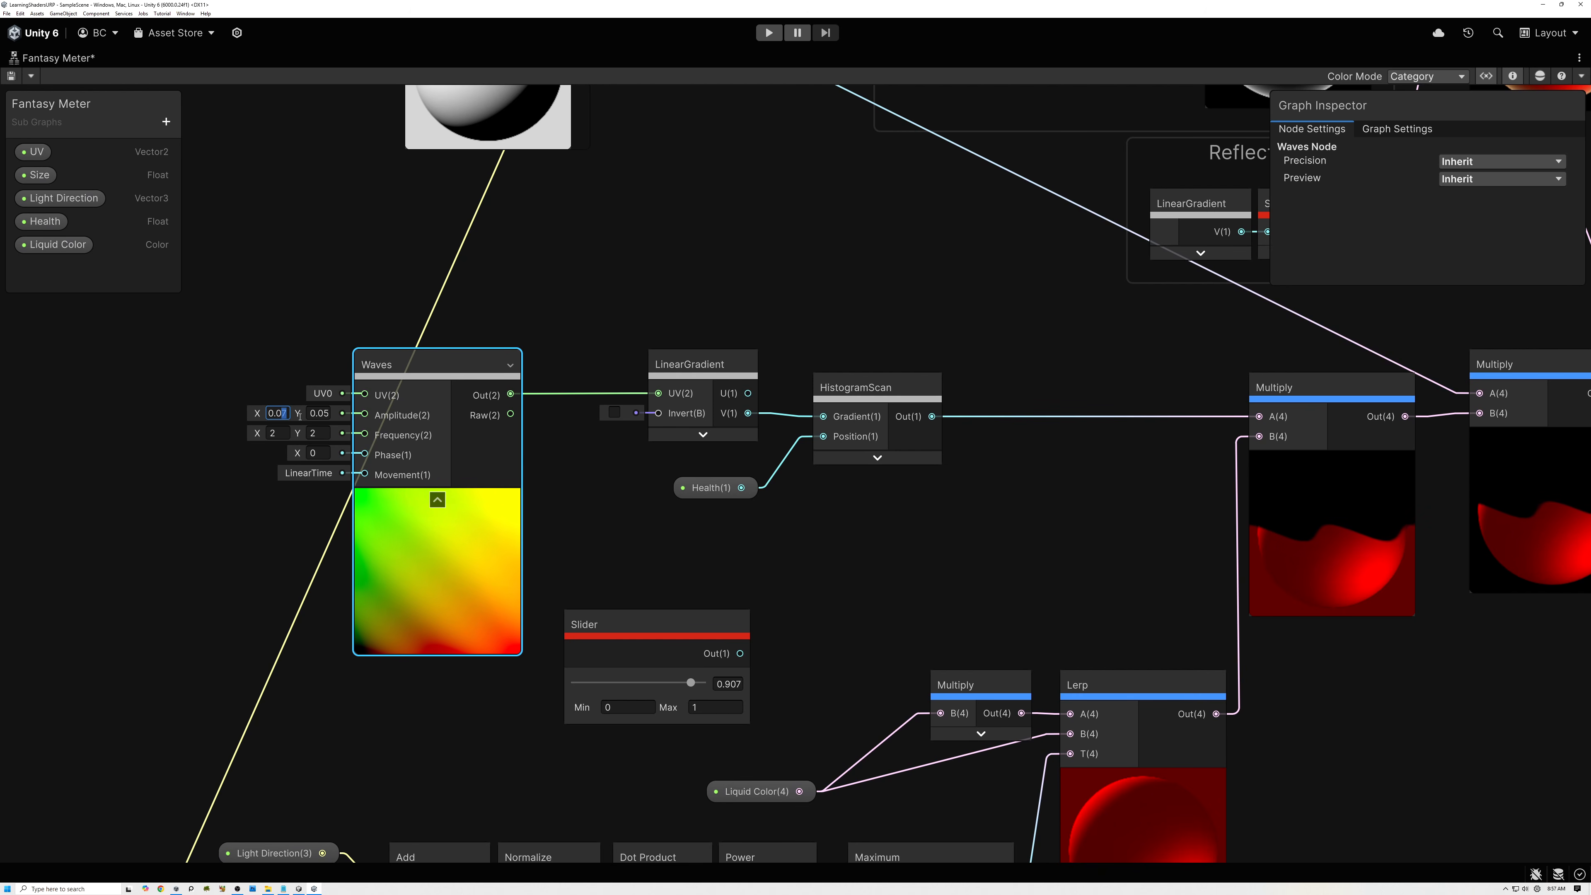
{"action": "type", "text": "0.02"}
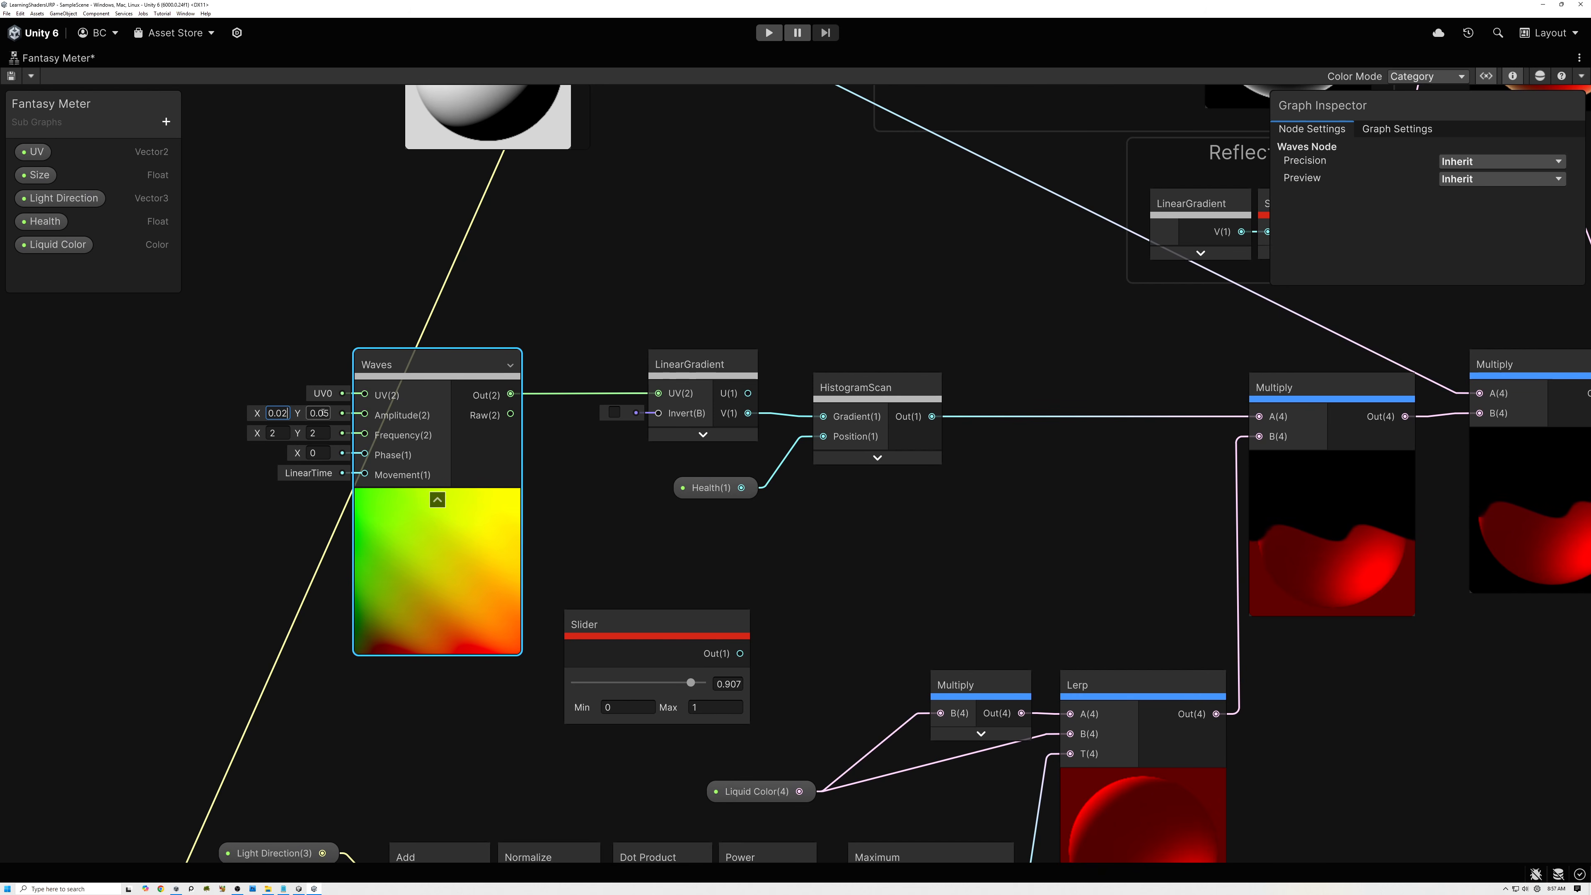
{"action": "type", "text": "2"}
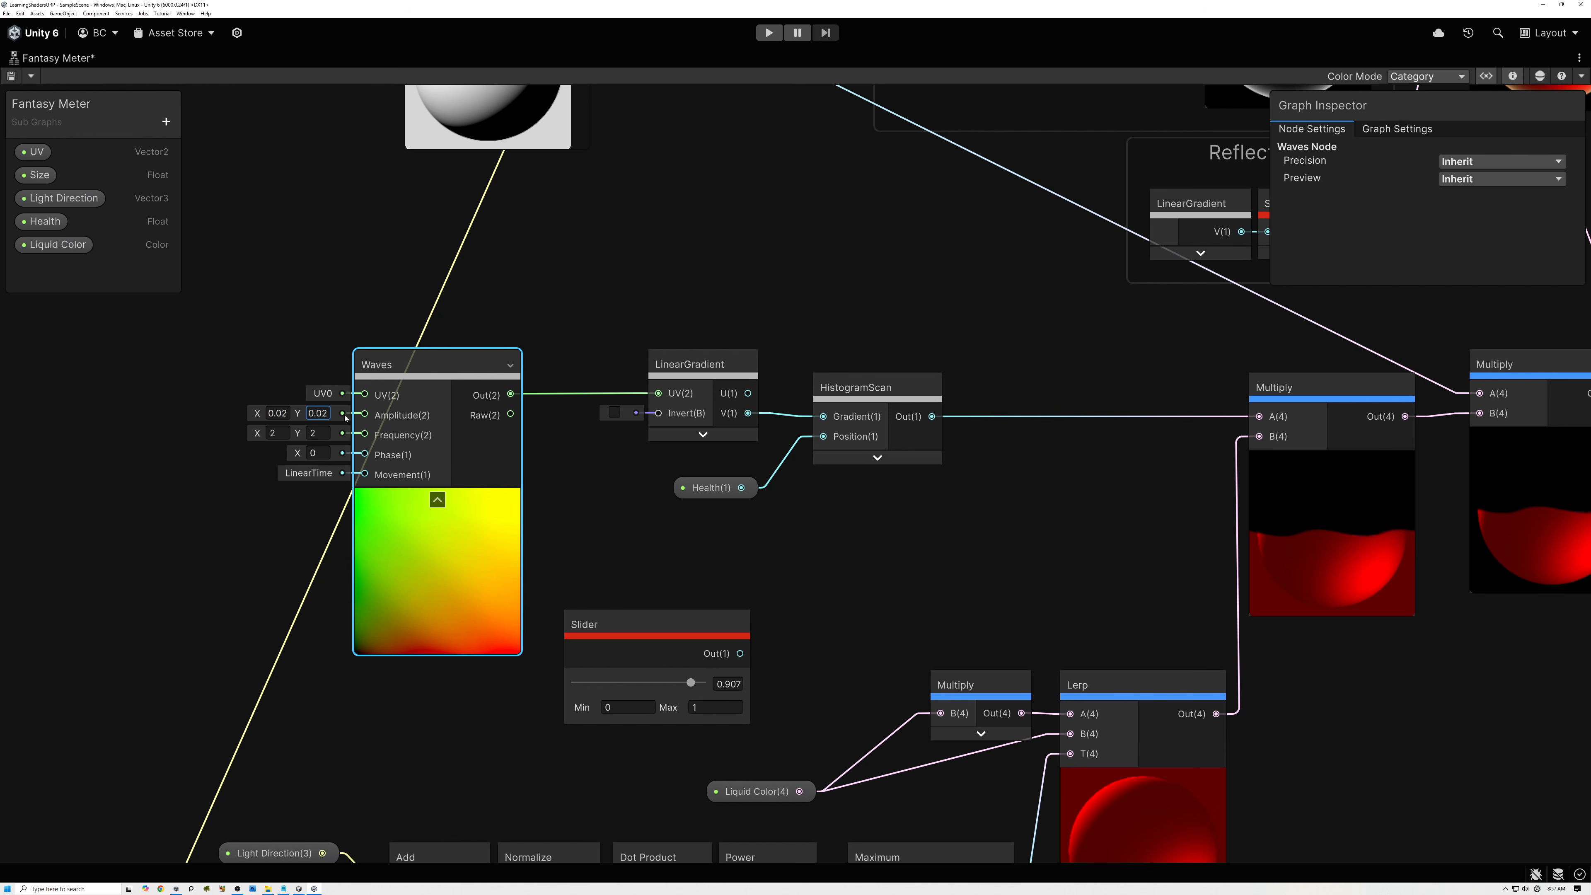
{"action": "middle_click_drag", "start_coordinate": [1180, 555], "coordinate": [710, 516]}
{"action": "scroll", "coordinate": [905, 528], "scroll_direction": "up", "scroll_amount": 6}
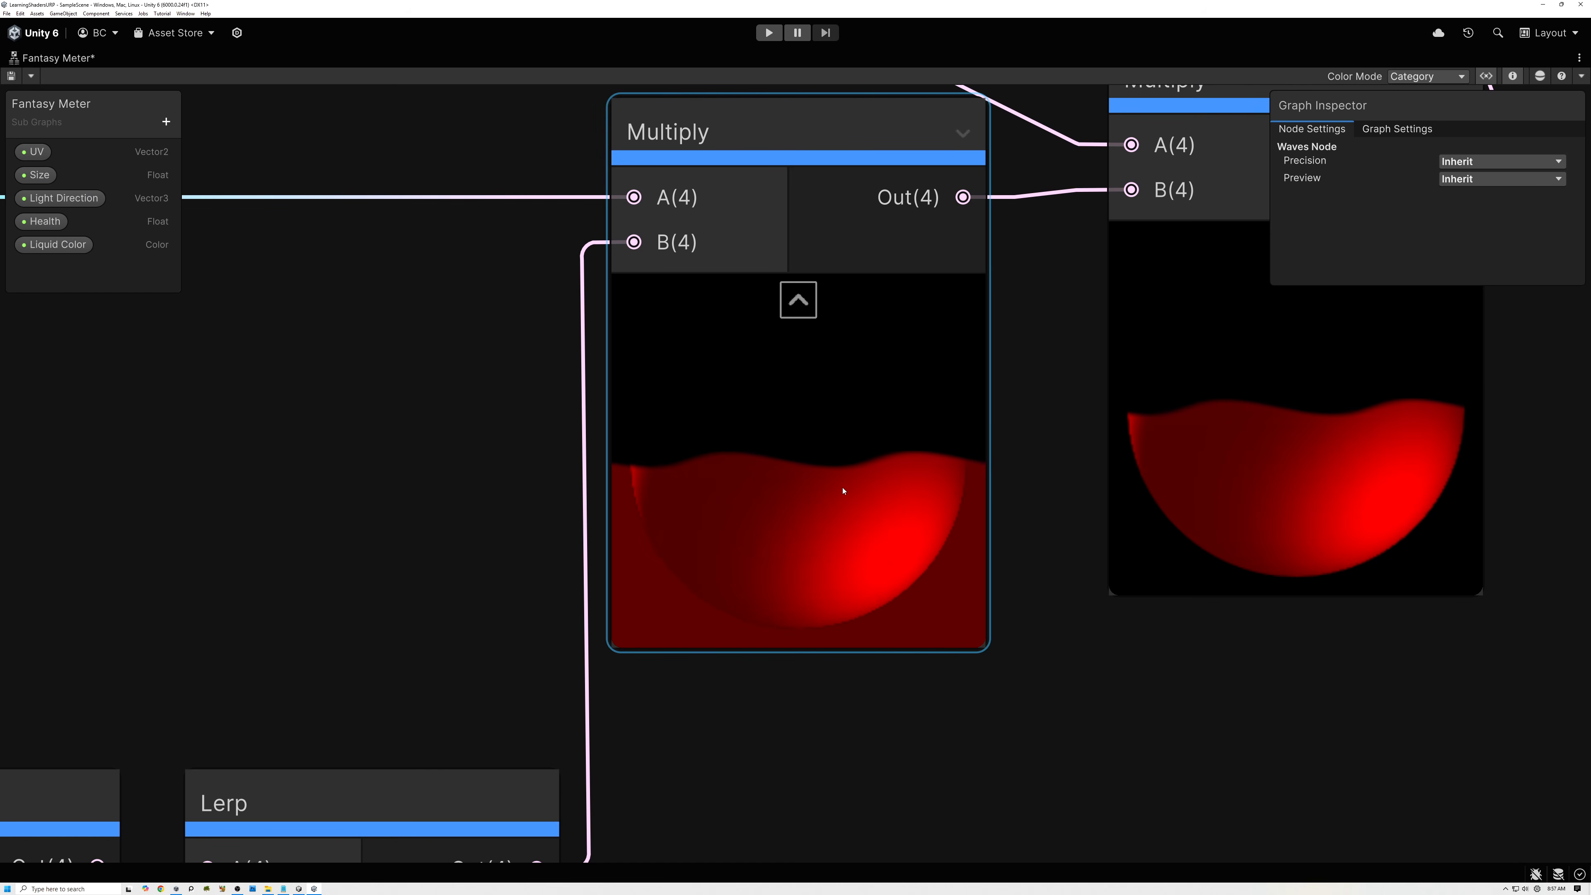
{"action": "scroll", "coordinate": [843, 491], "scroll_direction": "down", "scroll_amount": 5}
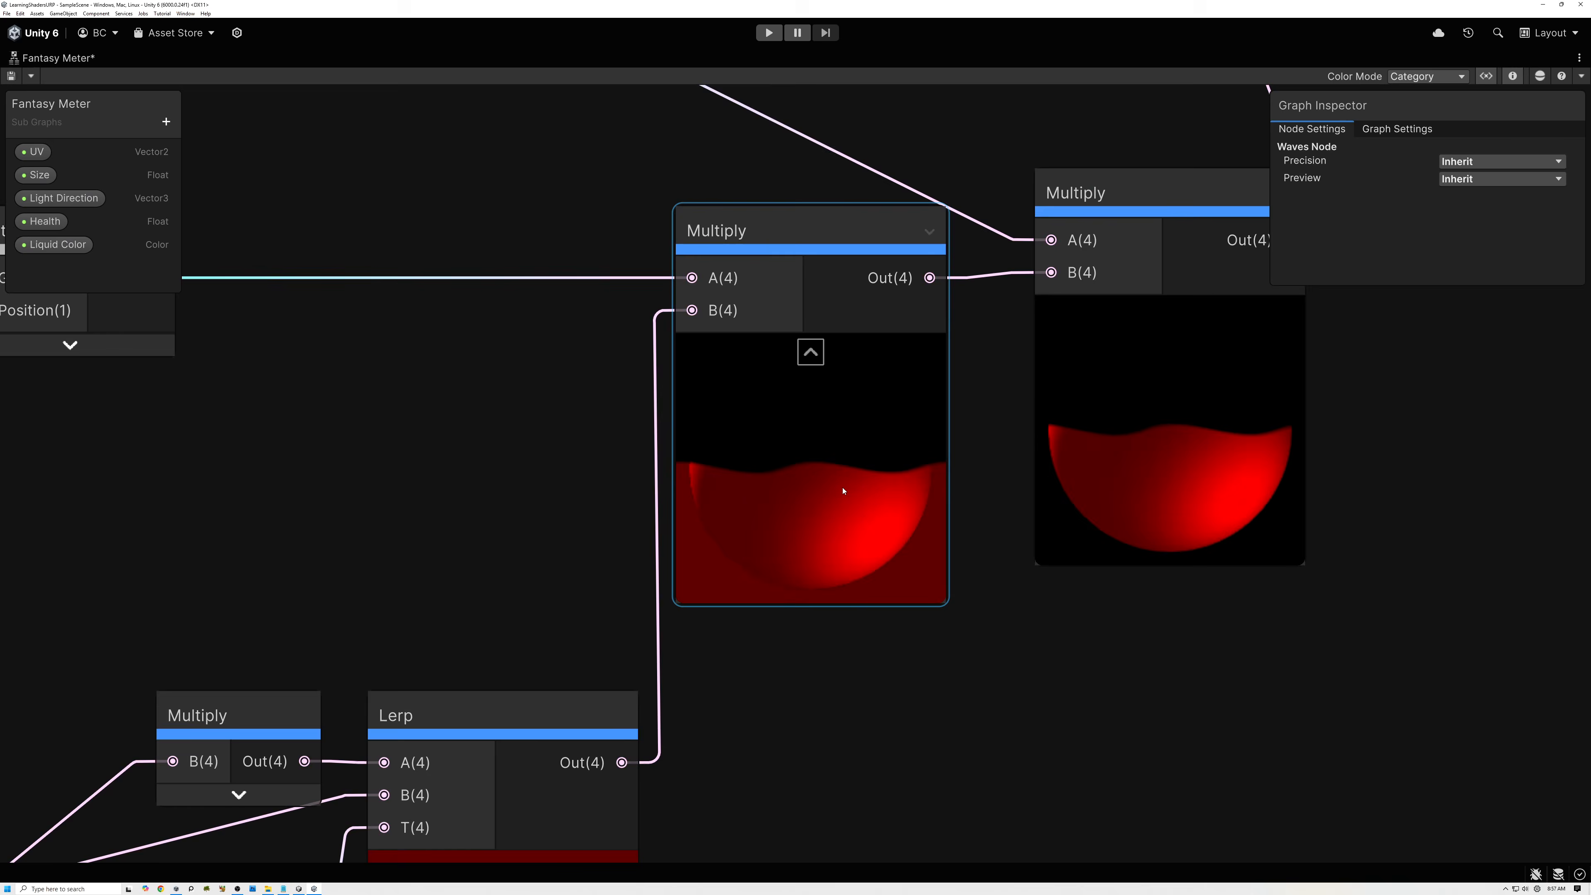
{"action": "middle_click_drag", "start_coordinate": [383, 488], "coordinate": [964, 513]}
{"action": "key", "text": "f"}
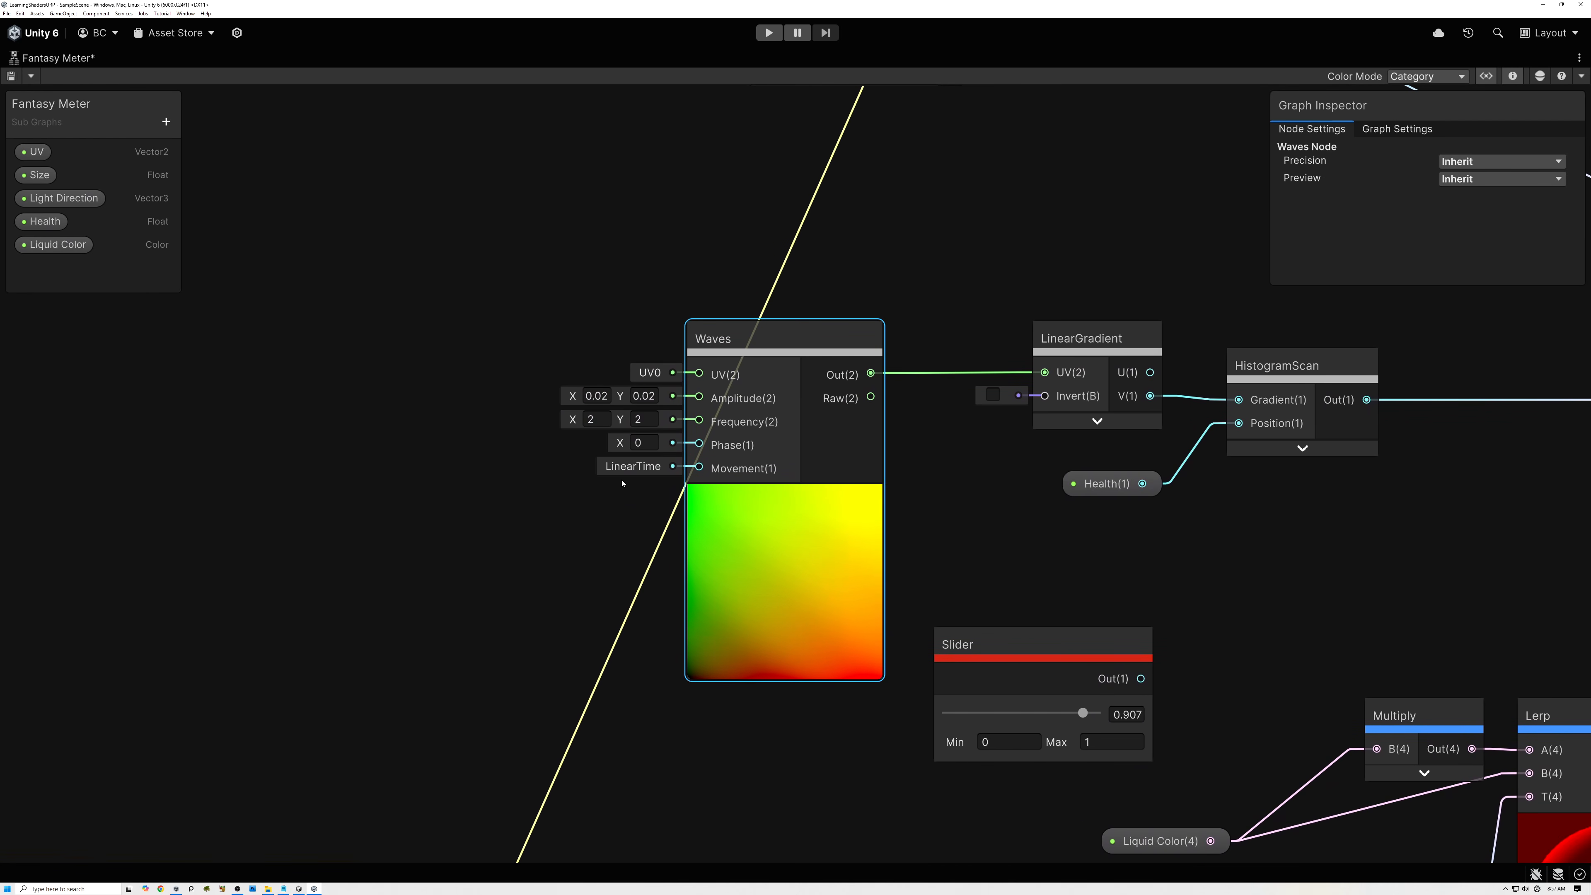
{"action": "left_click", "coordinate": [381, 462]}
{"action": "key", "text": "space"}
{"action": "type", "text": "linear"}
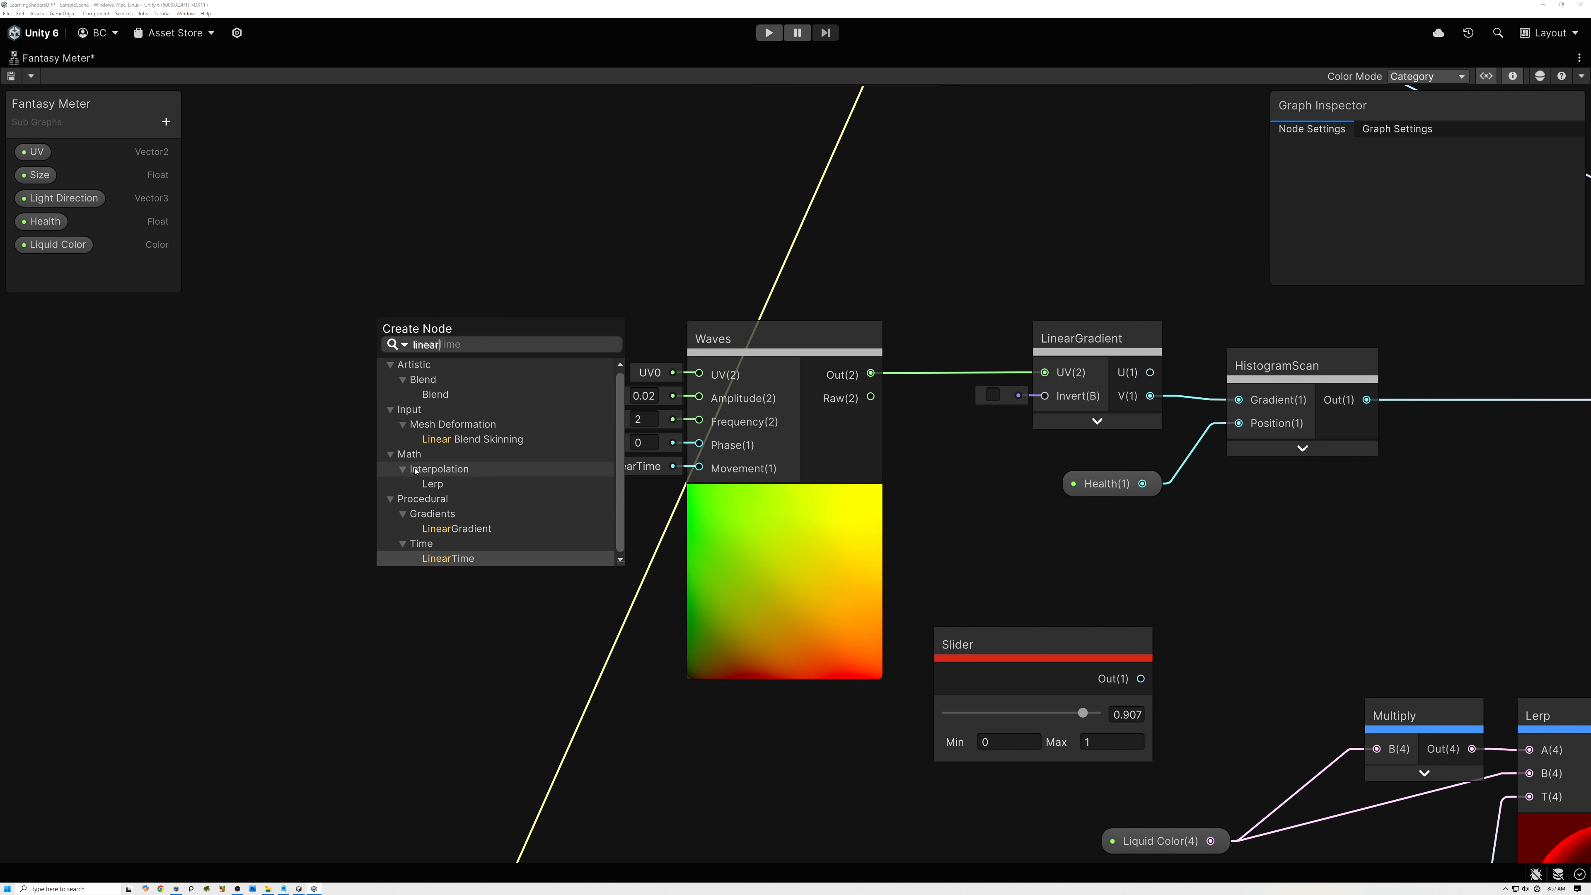
{"action": "left_click", "coordinate": [456, 528]}
{"action": "left_click_drag", "start_coordinate": [463, 505], "coordinate": [324, 490]}
{"action": "scroll", "coordinate": [651, 467], "scroll_direction": "up", "scroll_amount": 3}
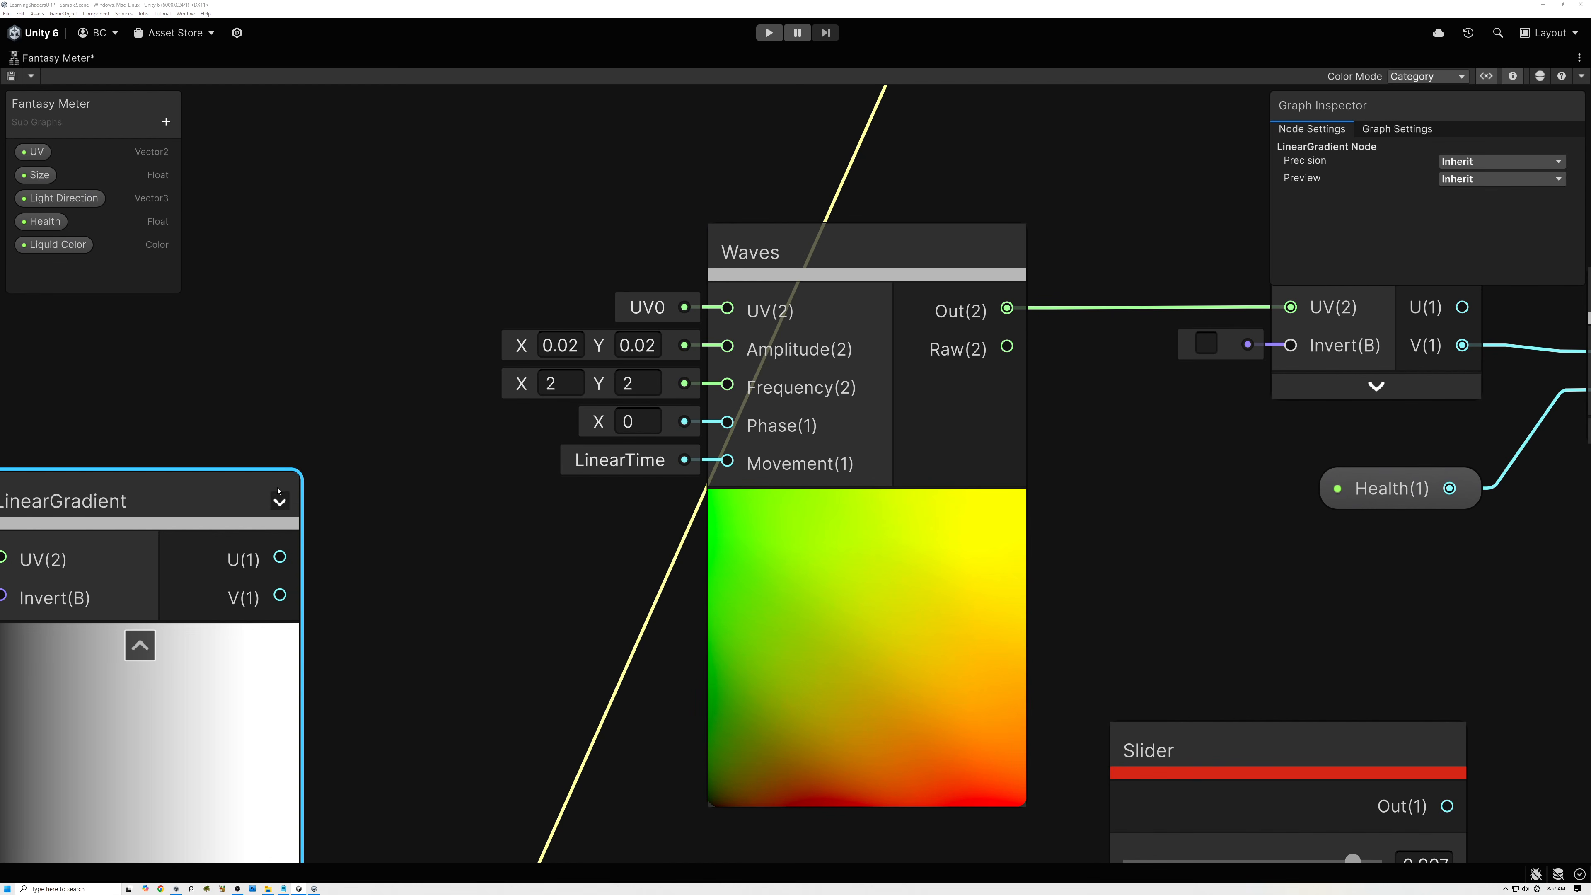
{"action": "middle_click_drag", "start_coordinate": [237, 494], "coordinate": [583, 418]}
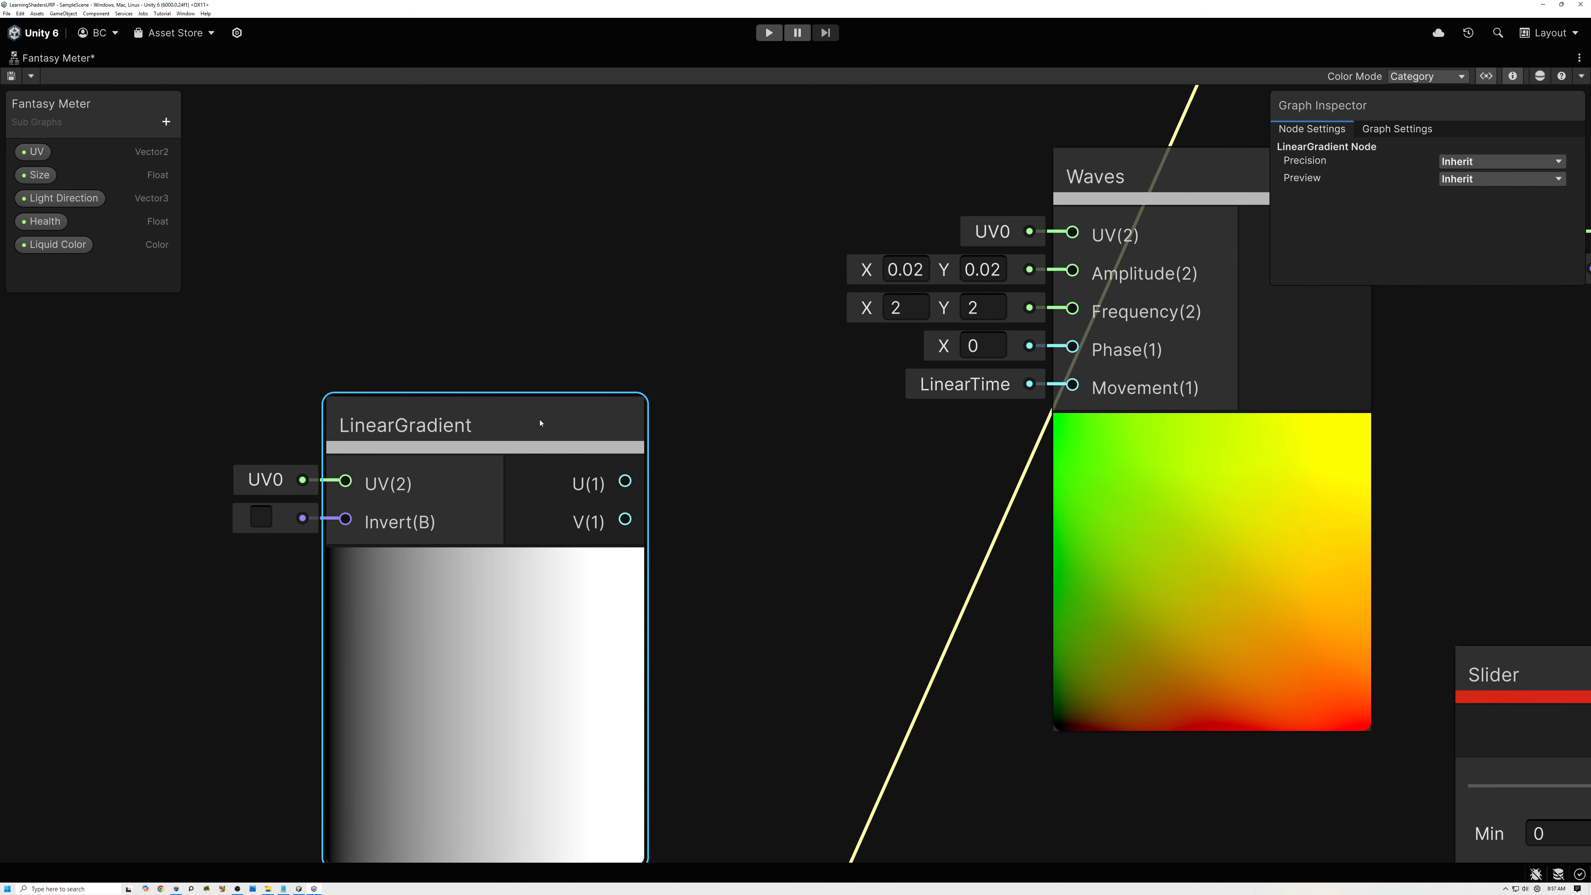
{"action": "key", "text": "Delete"}
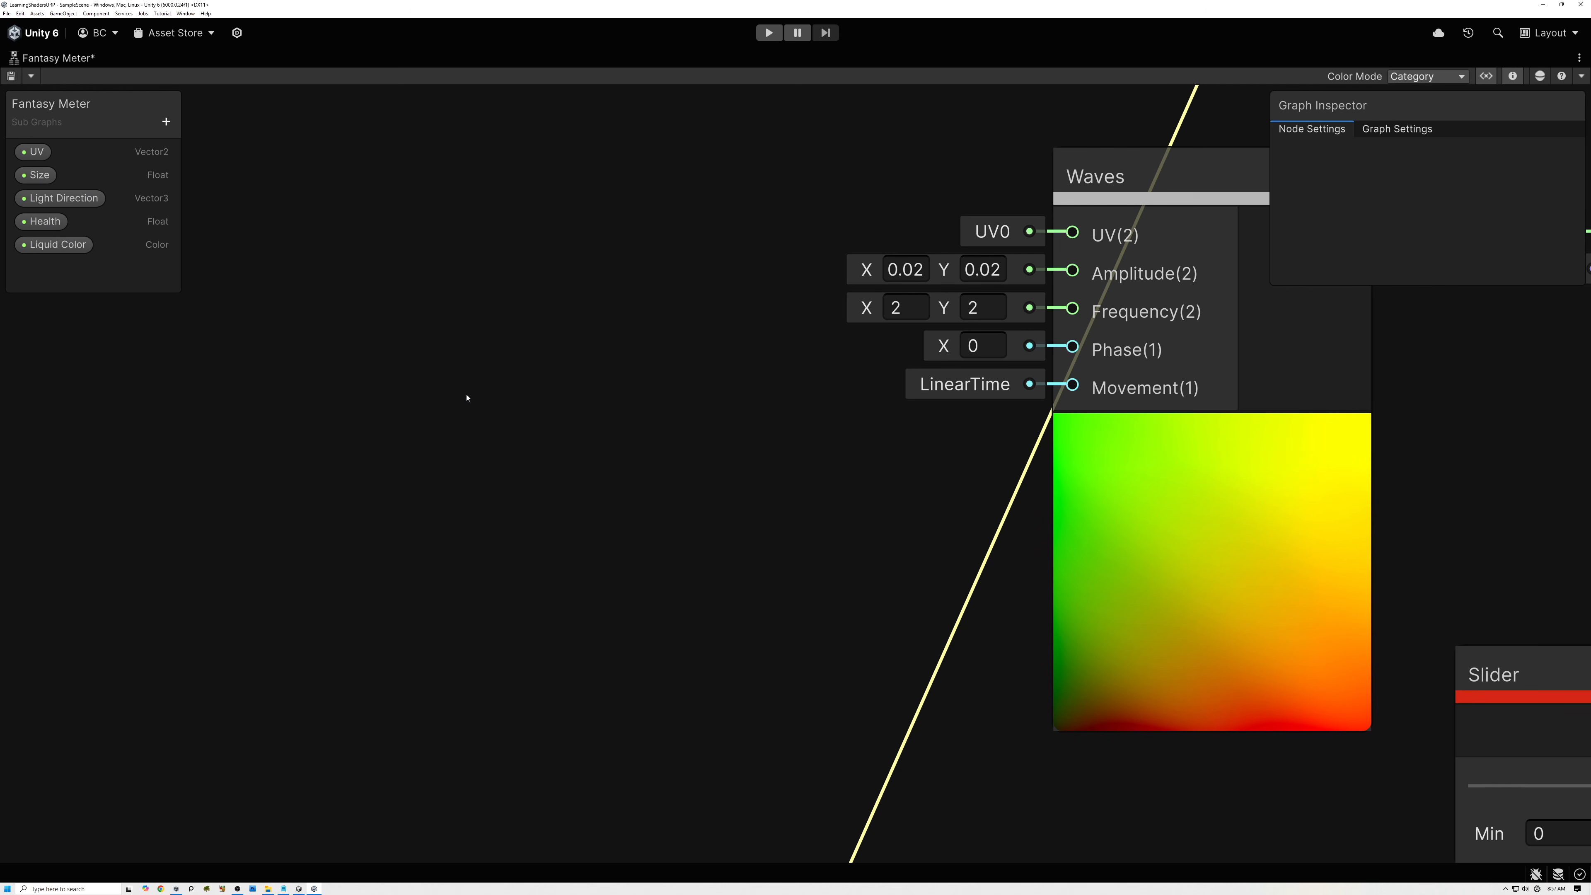
Create a LinearTime node ahead of the Waves node, set its Speed to 0.7 and collapse its preview.
{"action": "key", "text": "space"}
{"action": "type", "text": "lion"}
{"action": "key", "text": "BackSpace"}
{"action": "key", "text": "BackSpace"}
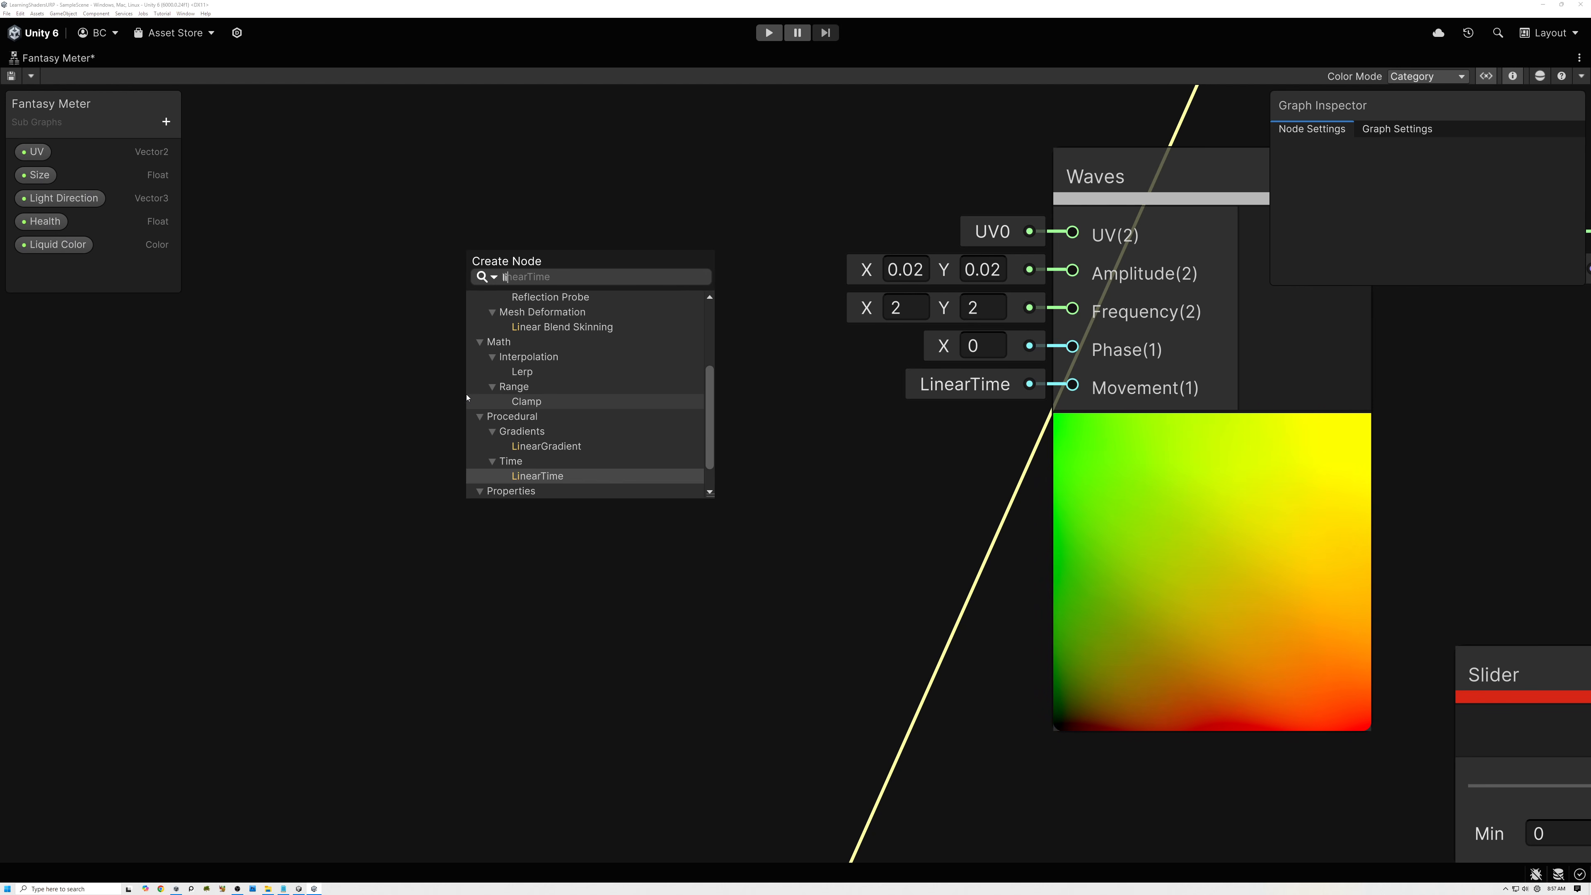
{"action": "double_click", "coordinate": [552, 475]}
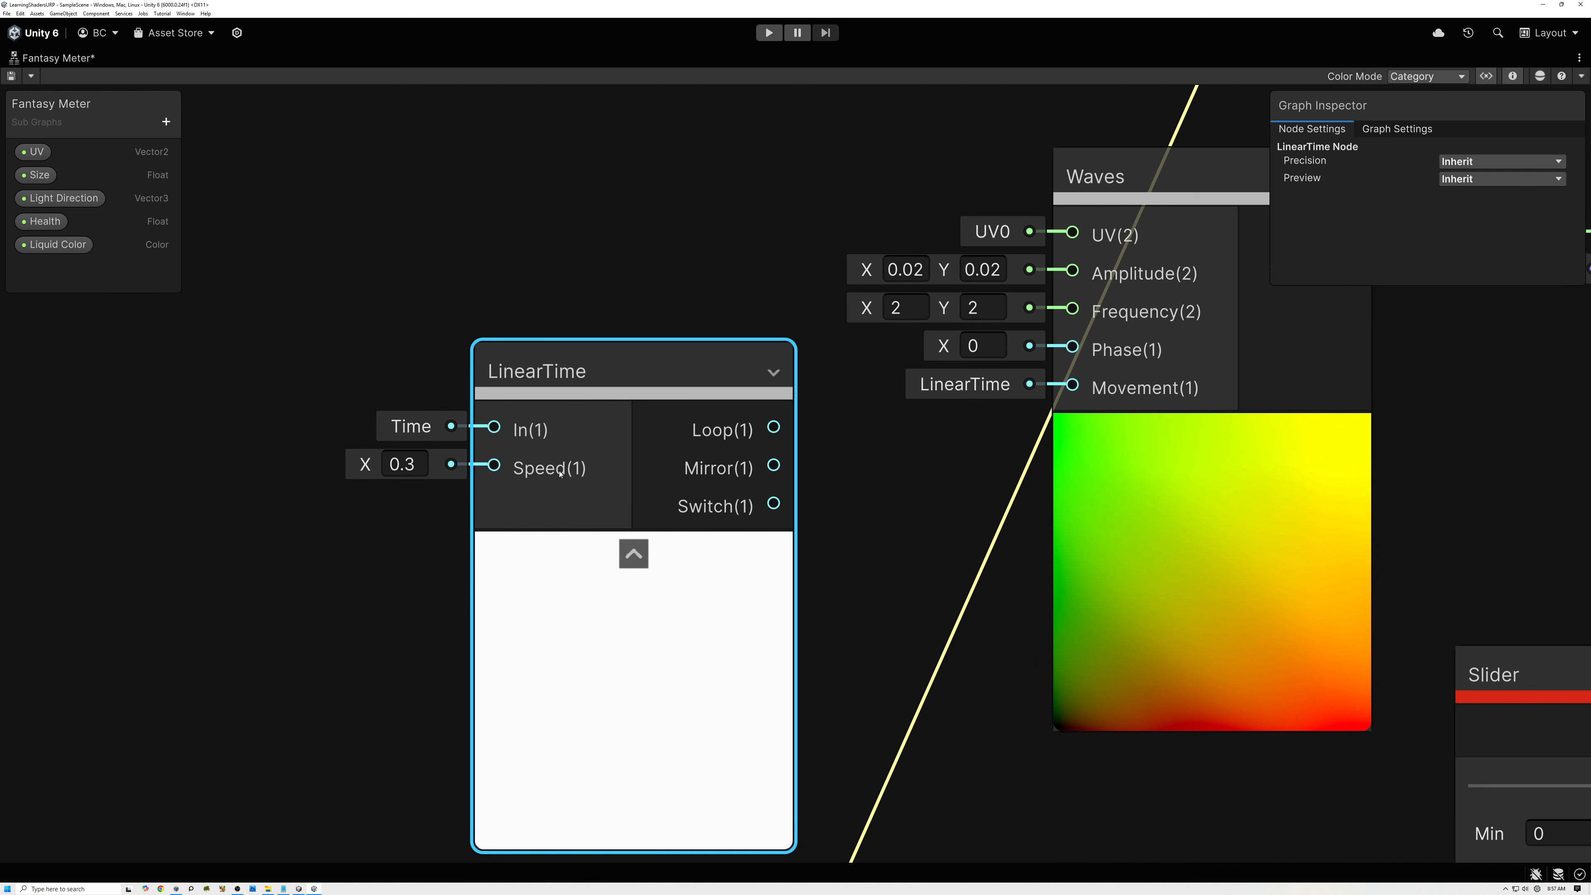
{"action": "left_click", "coordinate": [408, 464]}
{"action": "type", "text": "0.7"}
{"action": "left_click", "coordinate": [633, 554]}
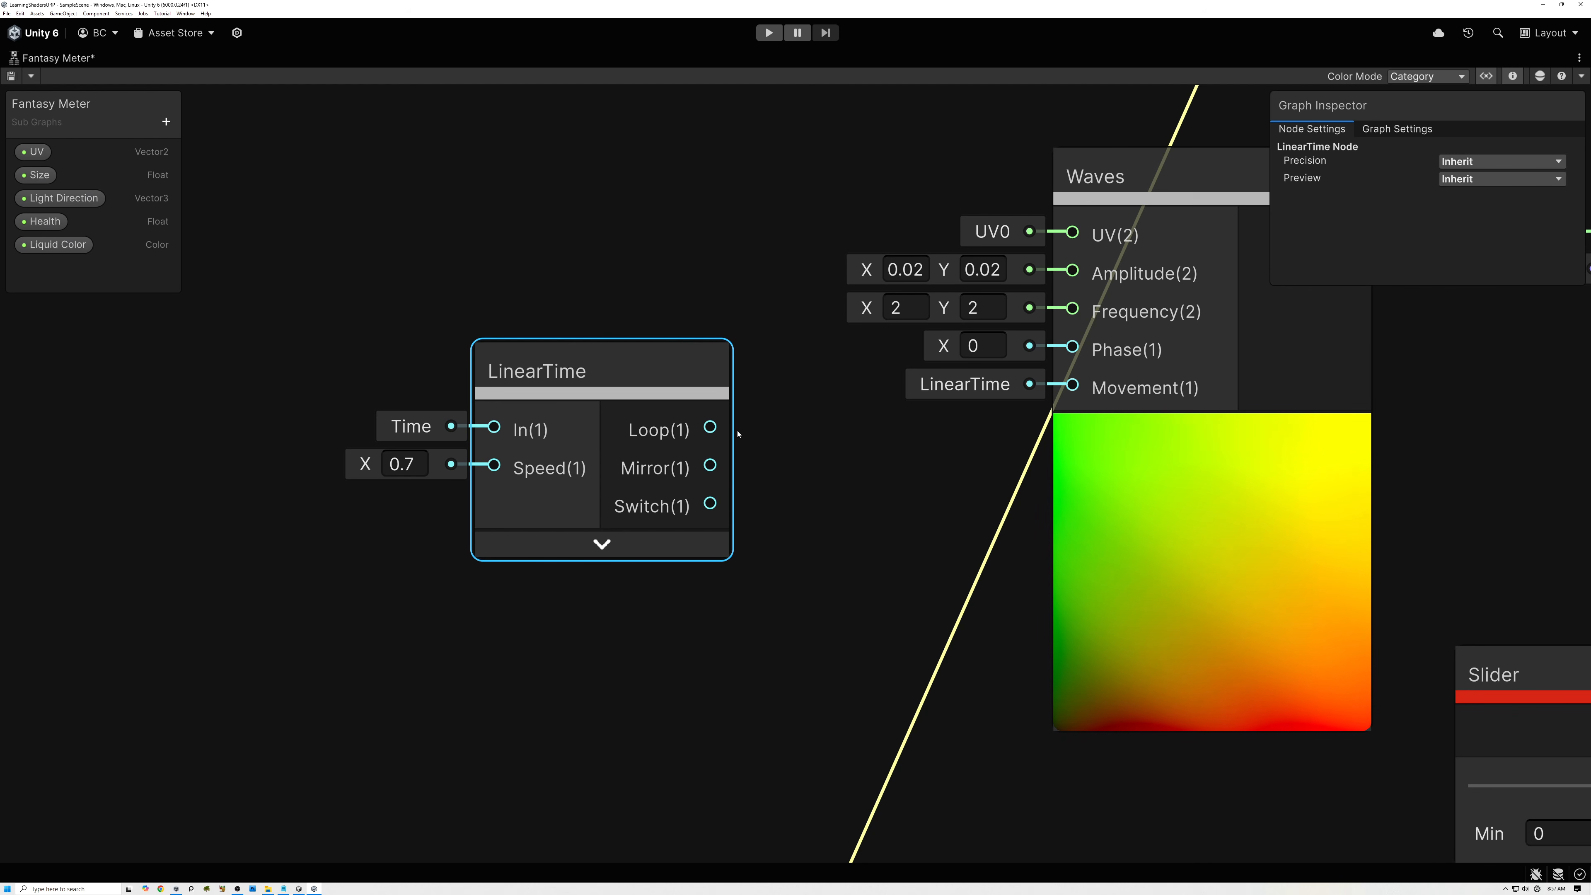
Connect the LinearTime node's Loop output to the Waves node's Movement input and check the liquid's motion in the Multiply previews.
{"action": "left_click_drag", "start_coordinate": [710, 427], "coordinate": [1072, 385]}
{"action": "left_click_drag", "start_coordinate": [670, 360], "coordinate": [730, 326]}
{"action": "scroll", "coordinate": [812, 433], "scroll_direction": "down", "scroll_amount": 5}
{"action": "middle_click_drag", "start_coordinate": [812, 432], "coordinate": [269, 348]}
{"action": "middle_click_drag", "start_coordinate": [1204, 401], "coordinate": [887, 419]}
{"action": "scroll", "coordinate": [887, 420], "scroll_direction": "up", "scroll_amount": 4}
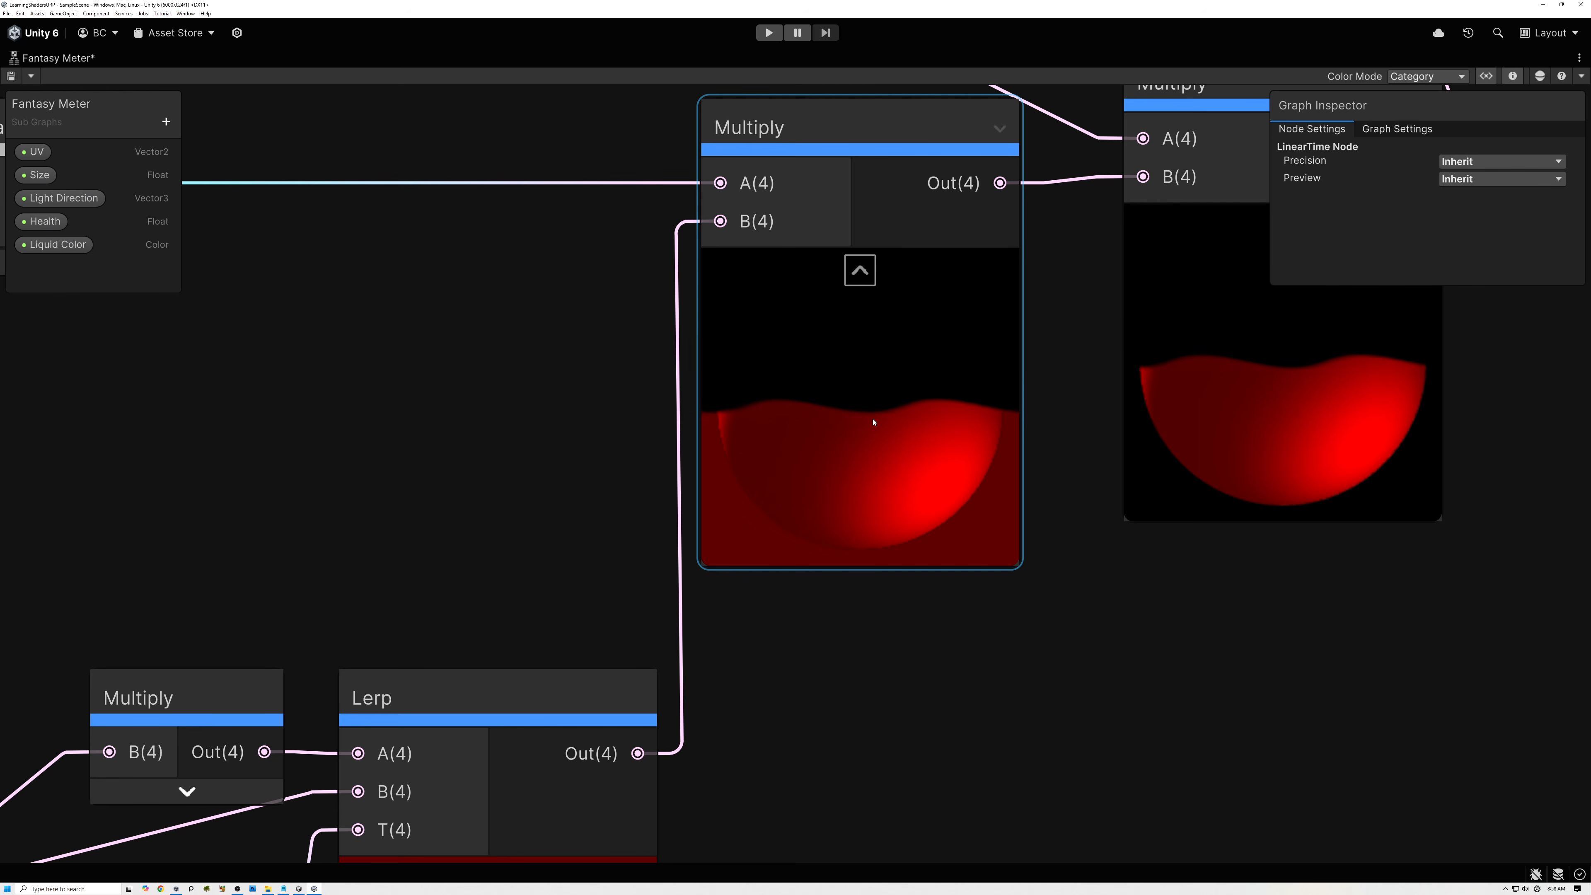
{"action": "scroll", "coordinate": [874, 421], "scroll_direction": "down", "scroll_amount": 5}
{"action": "middle_click_drag", "start_coordinate": [664, 451], "coordinate": [1063, 555]}
Collapse the Waves and LinearTime nodes to their used ports and place them in a row ahead of LinearGradient.
{"action": "left_click", "coordinate": [702, 385]}
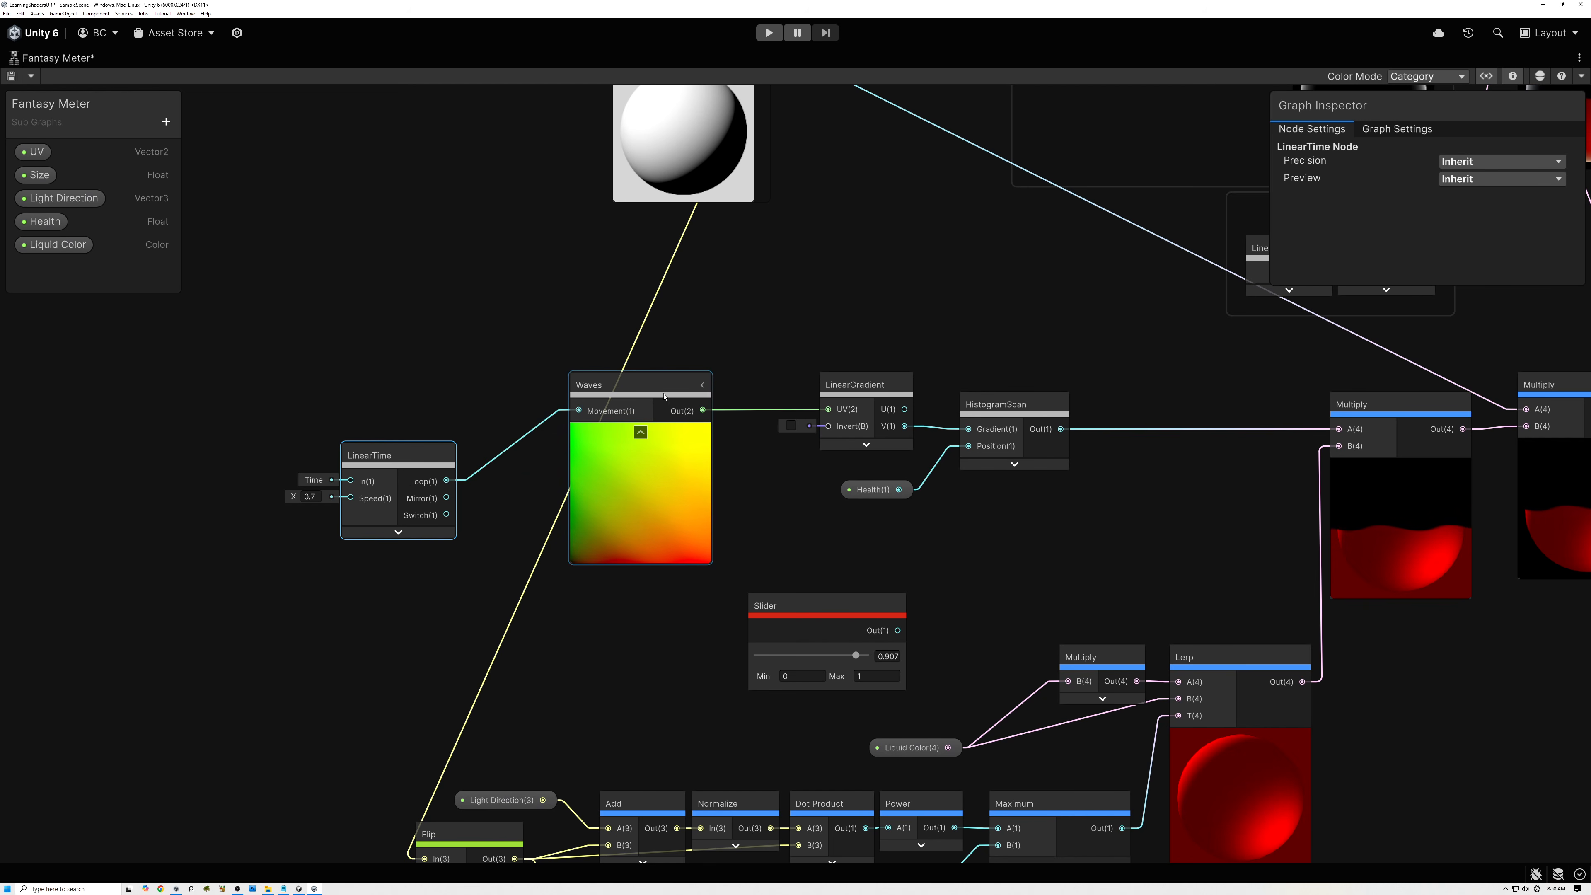
{"action": "left_click", "coordinate": [640, 432]}
{"action": "left_click_drag", "start_coordinate": [640, 413], "coordinate": [708, 413]}
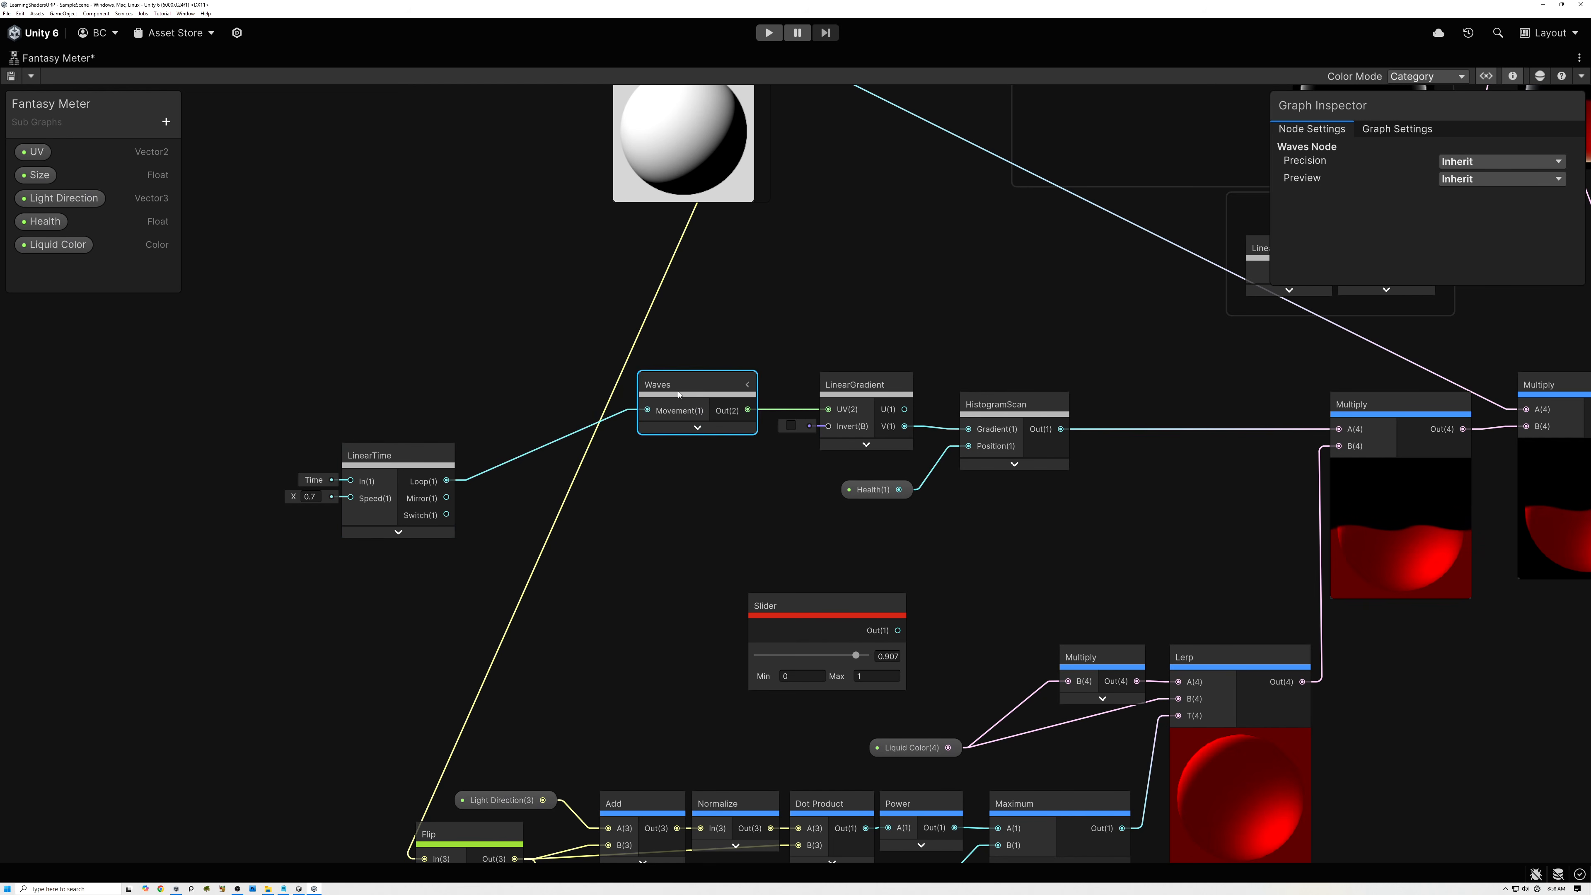
{"action": "left_click", "coordinate": [438, 457]}
{"action": "left_click_drag", "start_coordinate": [356, 459], "coordinate": [560, 389]}
{"action": "middle_click_drag", "start_coordinate": [752, 495], "coordinate": [649, 599]}
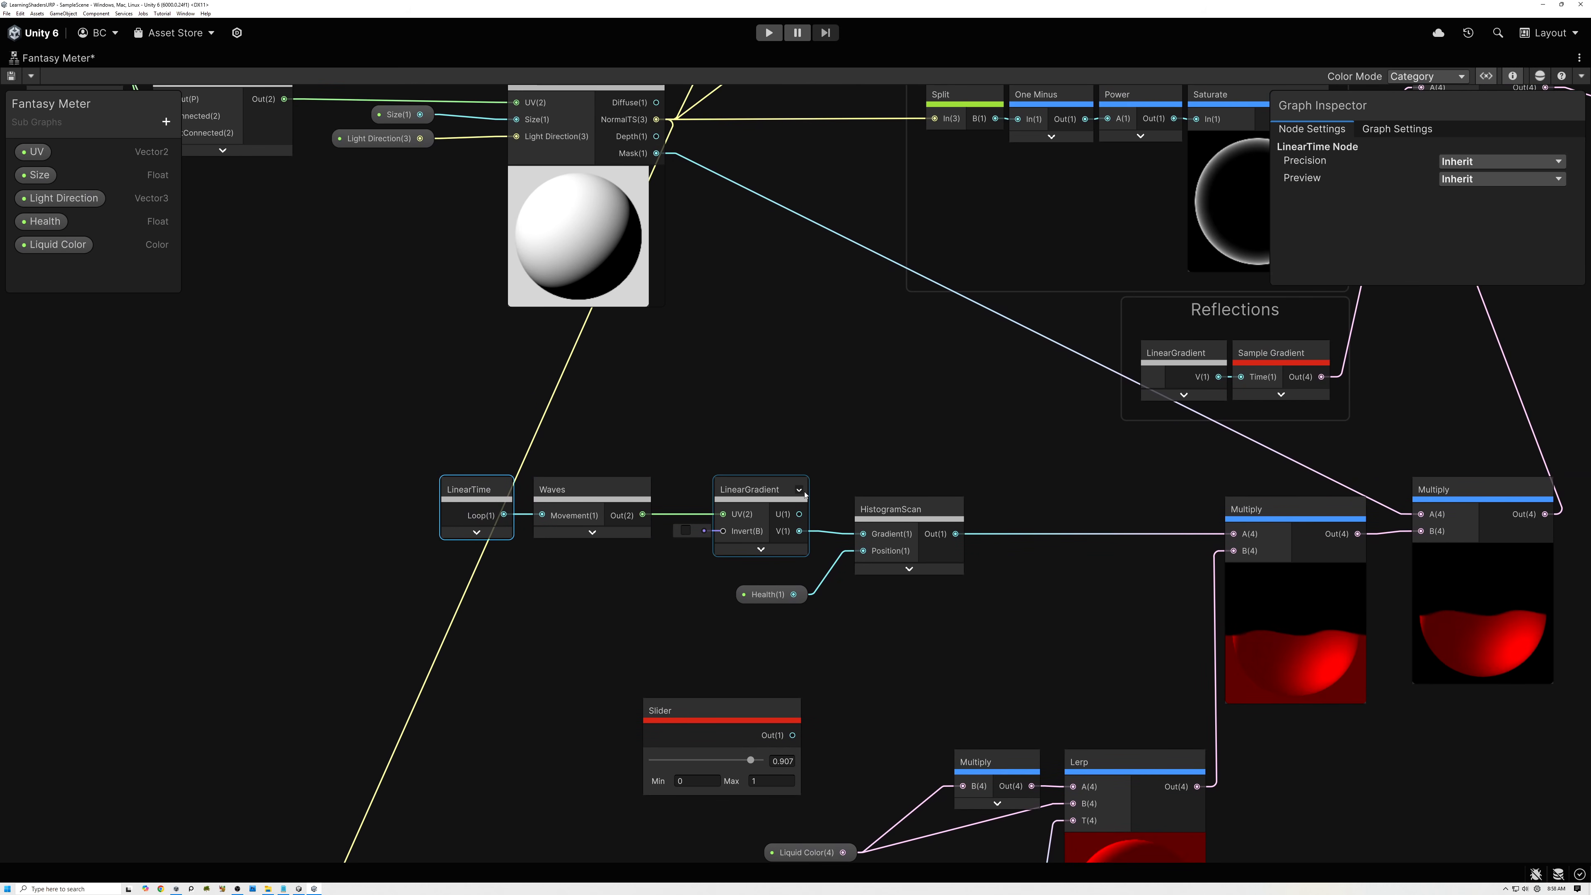
Hide the LinearGradient node's unused ports and shift it together with LinearTime and Waves close to HistogramScan.
{"action": "left_click", "coordinate": [798, 493]}
{"action": "left_click_drag", "start_coordinate": [459, 453], "coordinate": [603, 516]}
{"action": "left_click_drag", "start_coordinate": [610, 494], "coordinate": [658, 493]}
{"action": "left_click_drag", "start_coordinate": [546, 453], "coordinate": [779, 511]}
{"action": "middle_click_drag", "start_coordinate": [1080, 459], "coordinate": [804, 469]}
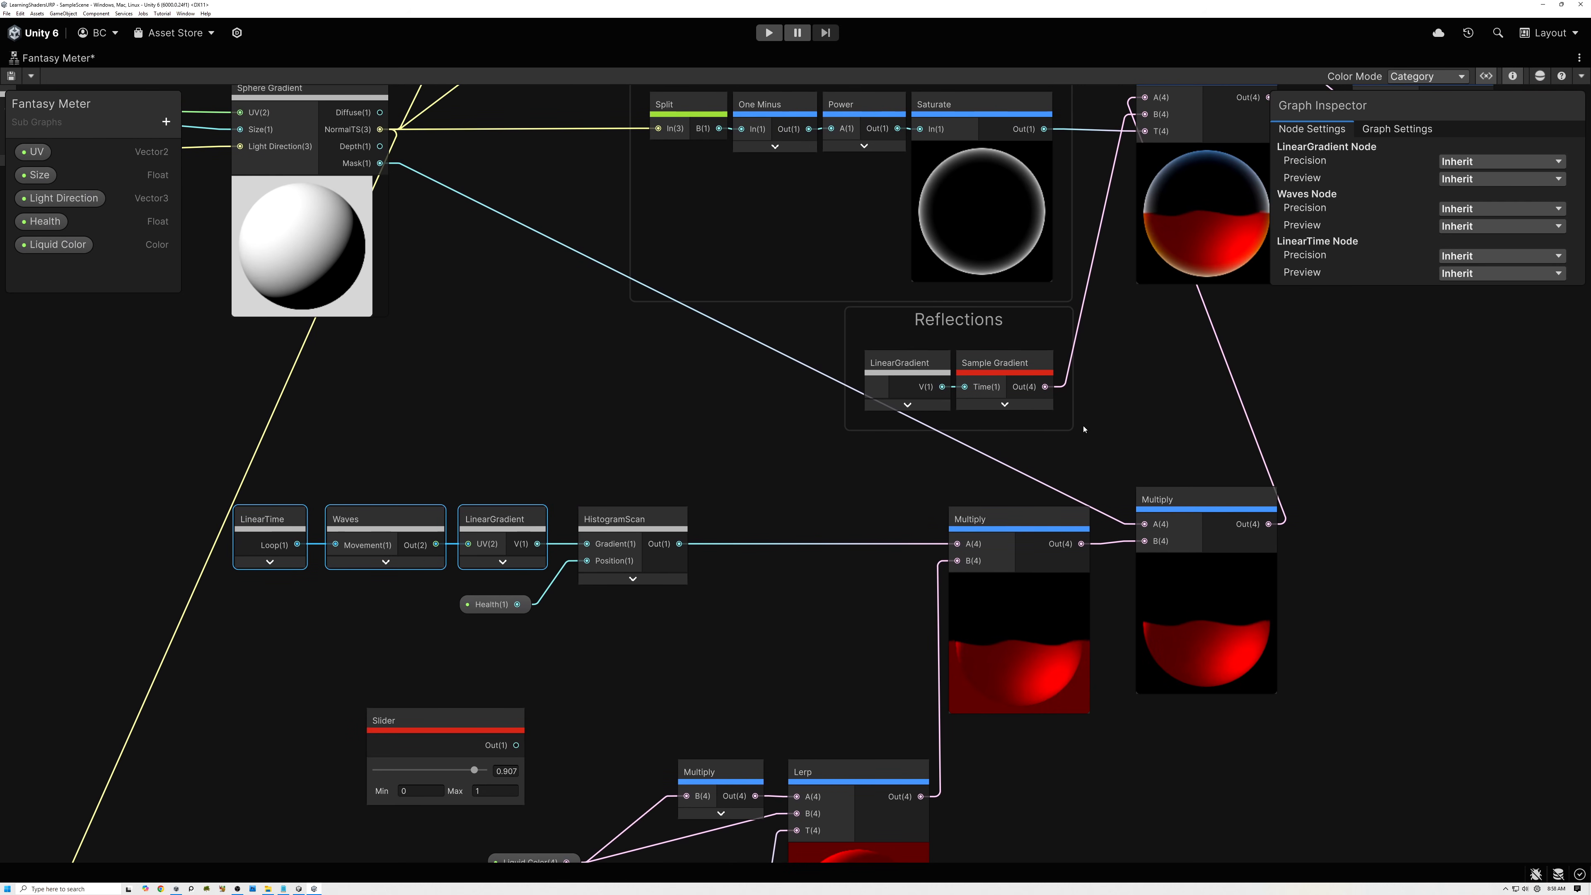
Connect the Slider's Out to HistogramScan's Position in place of Health and move the Slider below the final Add node.
{"action": "left_click_drag", "start_coordinate": [518, 746], "coordinate": [587, 560]}
{"action": "scroll", "coordinate": [489, 603], "scroll_direction": "up", "scroll_amount": 4}
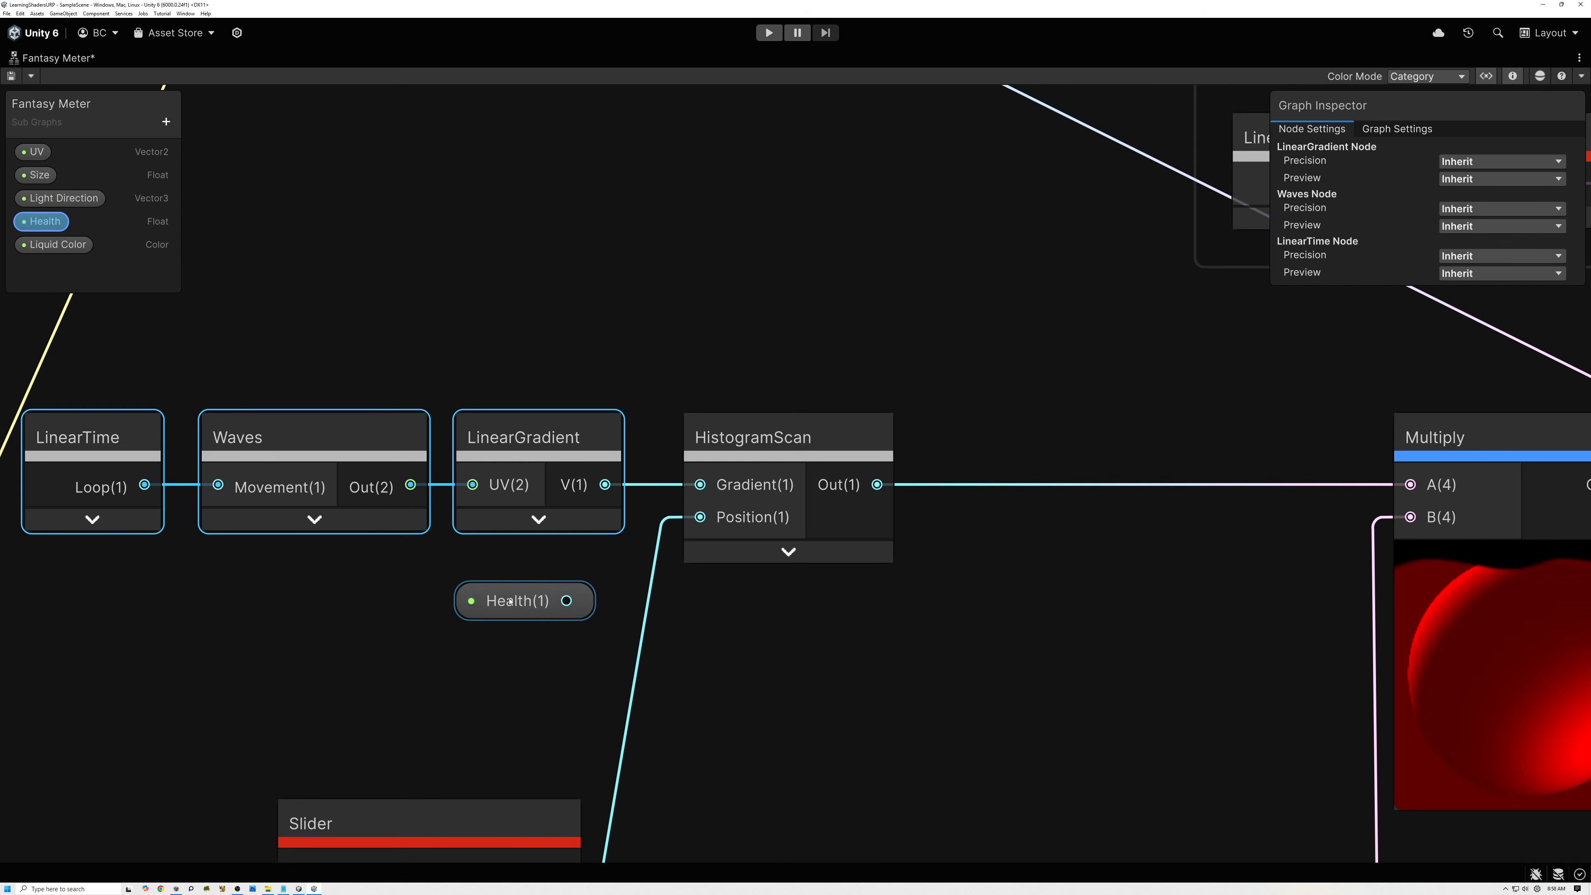
{"action": "scroll", "coordinate": [526, 625], "scroll_direction": "down", "scroll_amount": 5}
{"action": "middle_click_drag", "start_coordinate": [514, 654], "coordinate": [370, 656]}
{"action": "left_click_drag", "start_coordinate": [384, 700], "coordinate": [1083, 420]}
{"action": "middle_click_drag", "start_coordinate": [1084, 420], "coordinate": [955, 534]}
{"action": "scroll", "coordinate": [993, 481], "scroll_direction": "up", "scroll_amount": 7}
Test the liquid level by setting the Slider to 1 and 0.504, and leave it at 0.673.
{"action": "left_click_drag", "start_coordinate": [926, 608], "coordinate": [926, 512]}
{"action": "left_click_drag", "start_coordinate": [931, 626], "coordinate": [970, 612]}
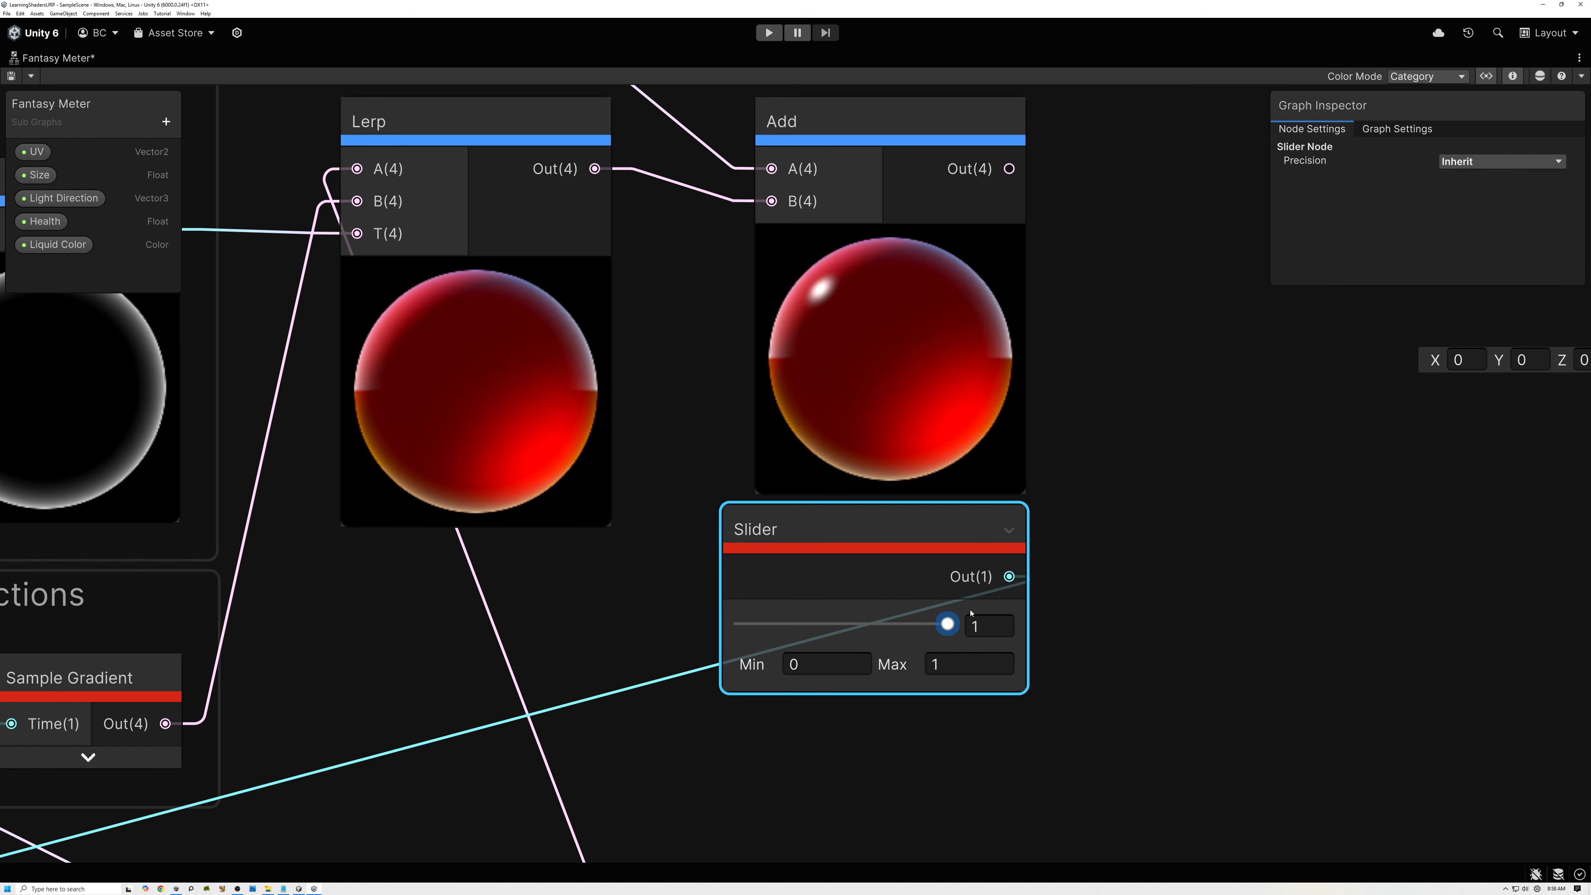
{"action": "scroll", "coordinate": [908, 415], "scroll_direction": "up", "scroll_amount": 3}
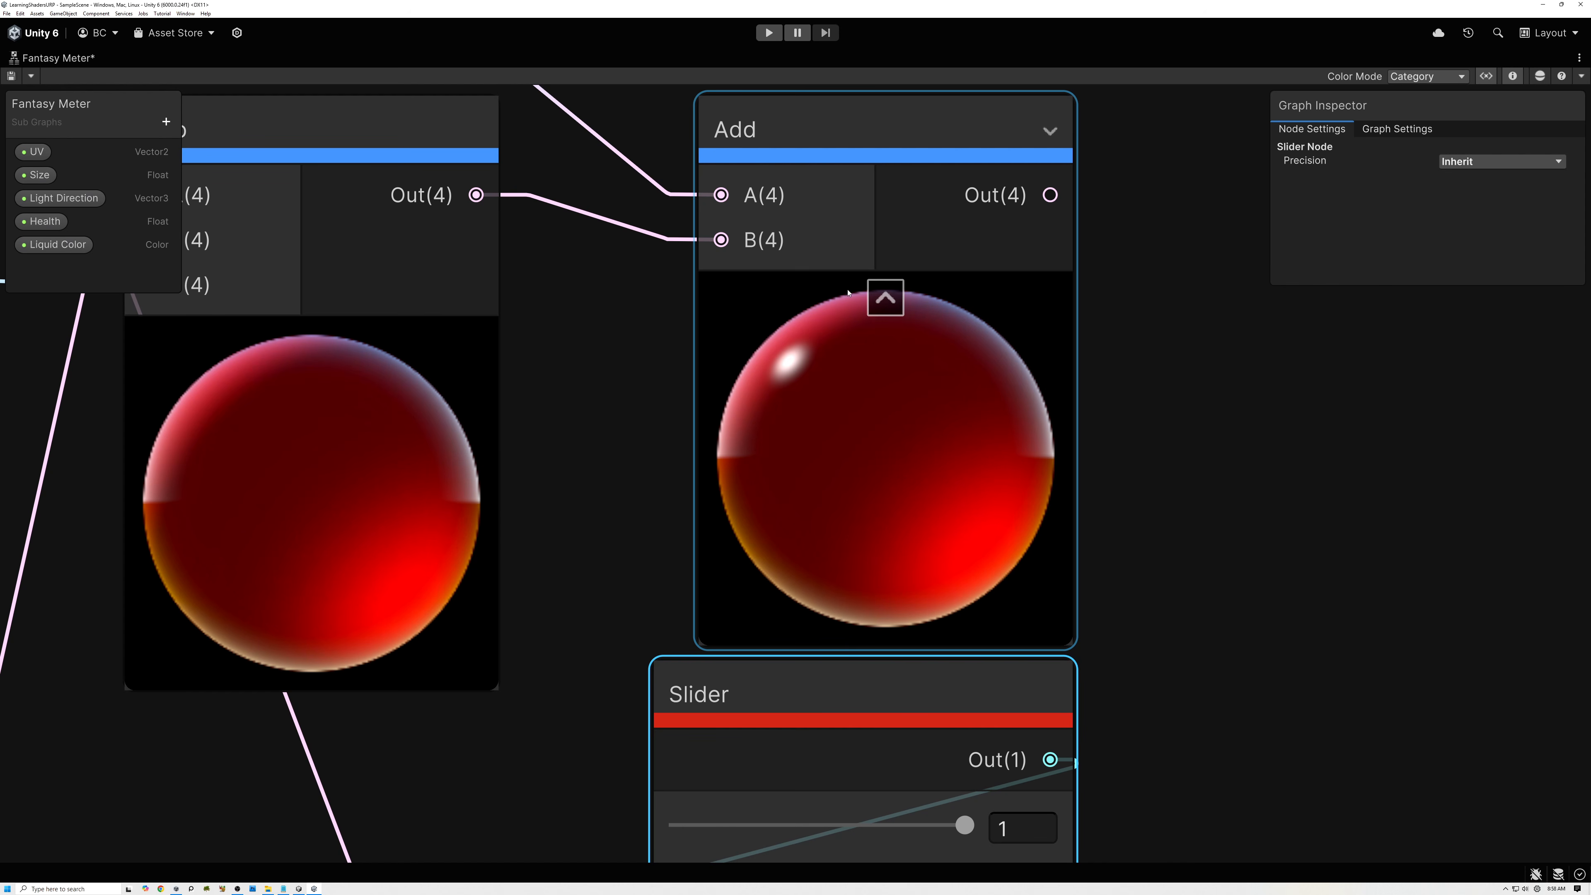
{"action": "left_click_drag", "start_coordinate": [970, 817], "coordinate": [828, 817]}
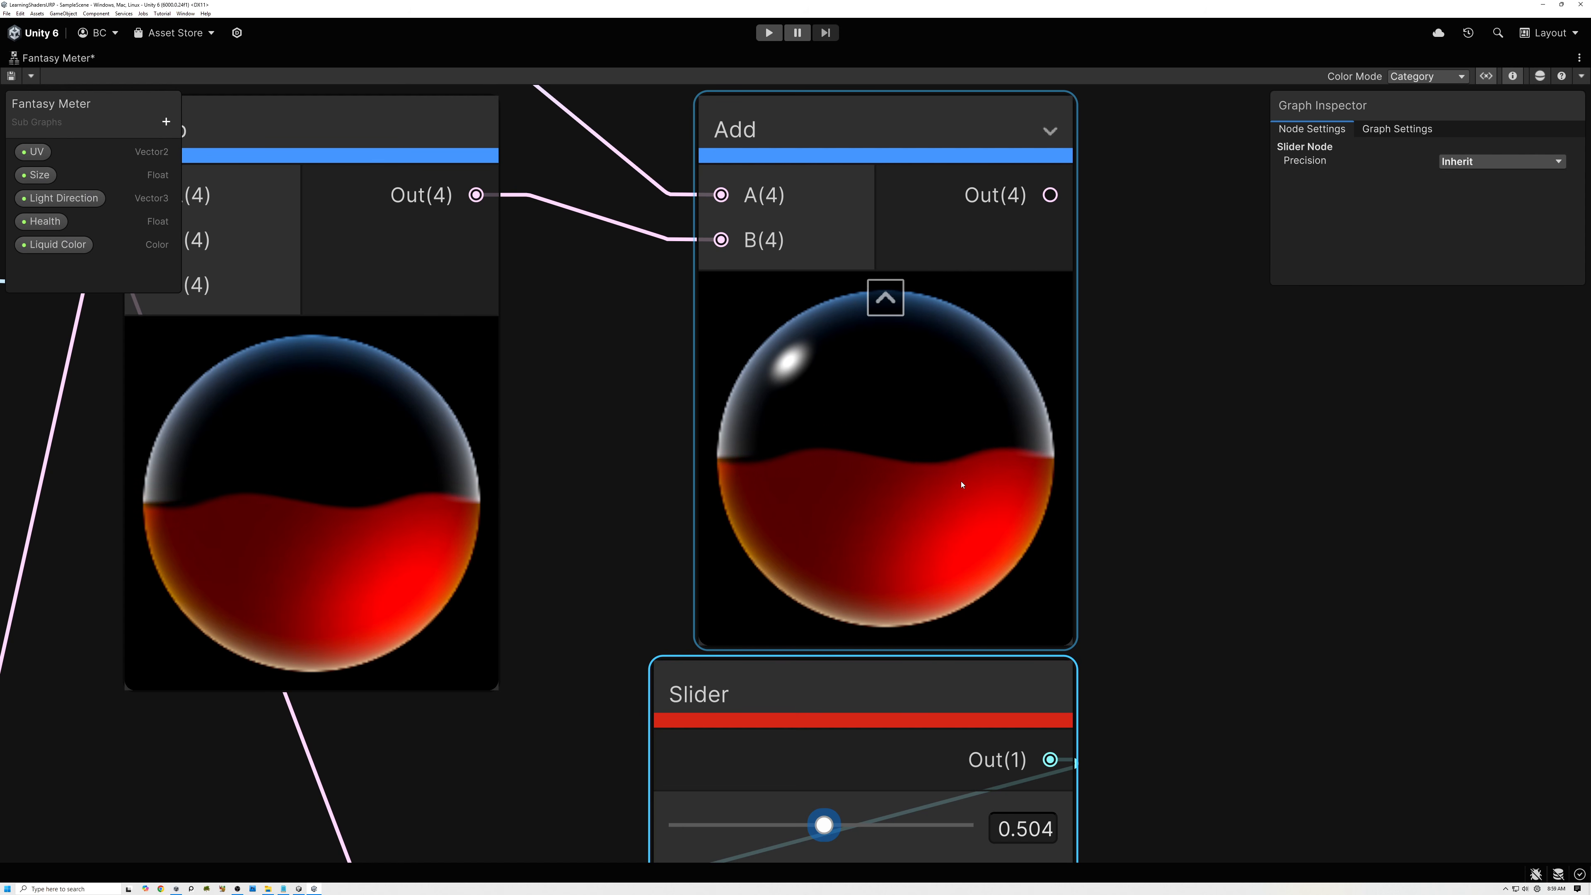
{"action": "middle_click_drag", "start_coordinate": [965, 513], "coordinate": [972, 482]}
{"action": "scroll", "coordinate": [973, 482], "scroll_direction": "down", "scroll_amount": 4}
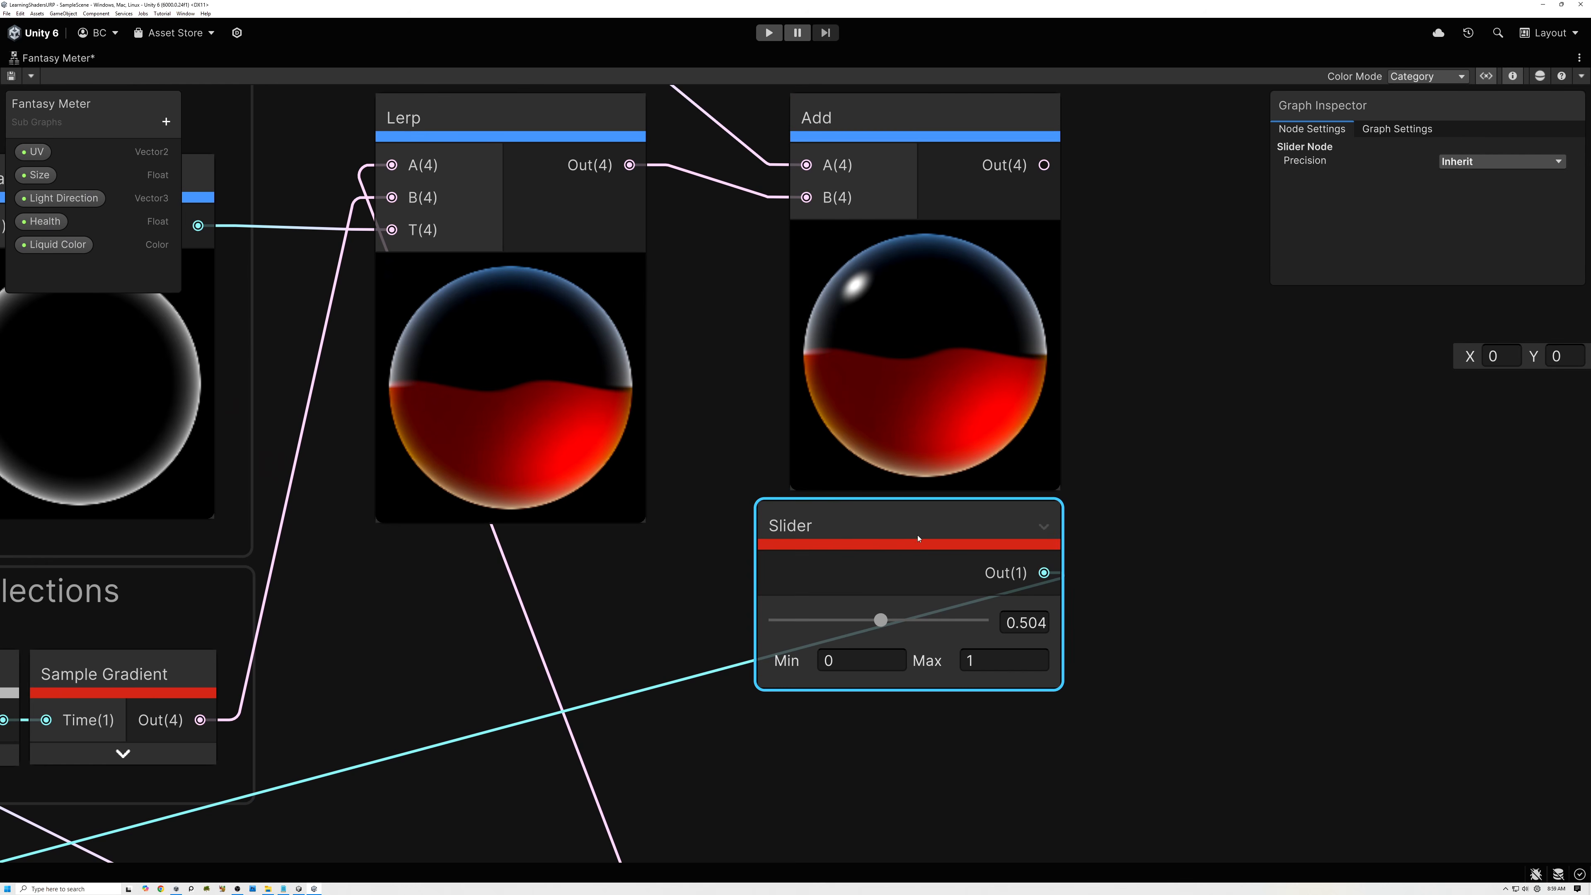
{"action": "left_click_drag", "start_coordinate": [880, 621], "coordinate": [916, 628]}
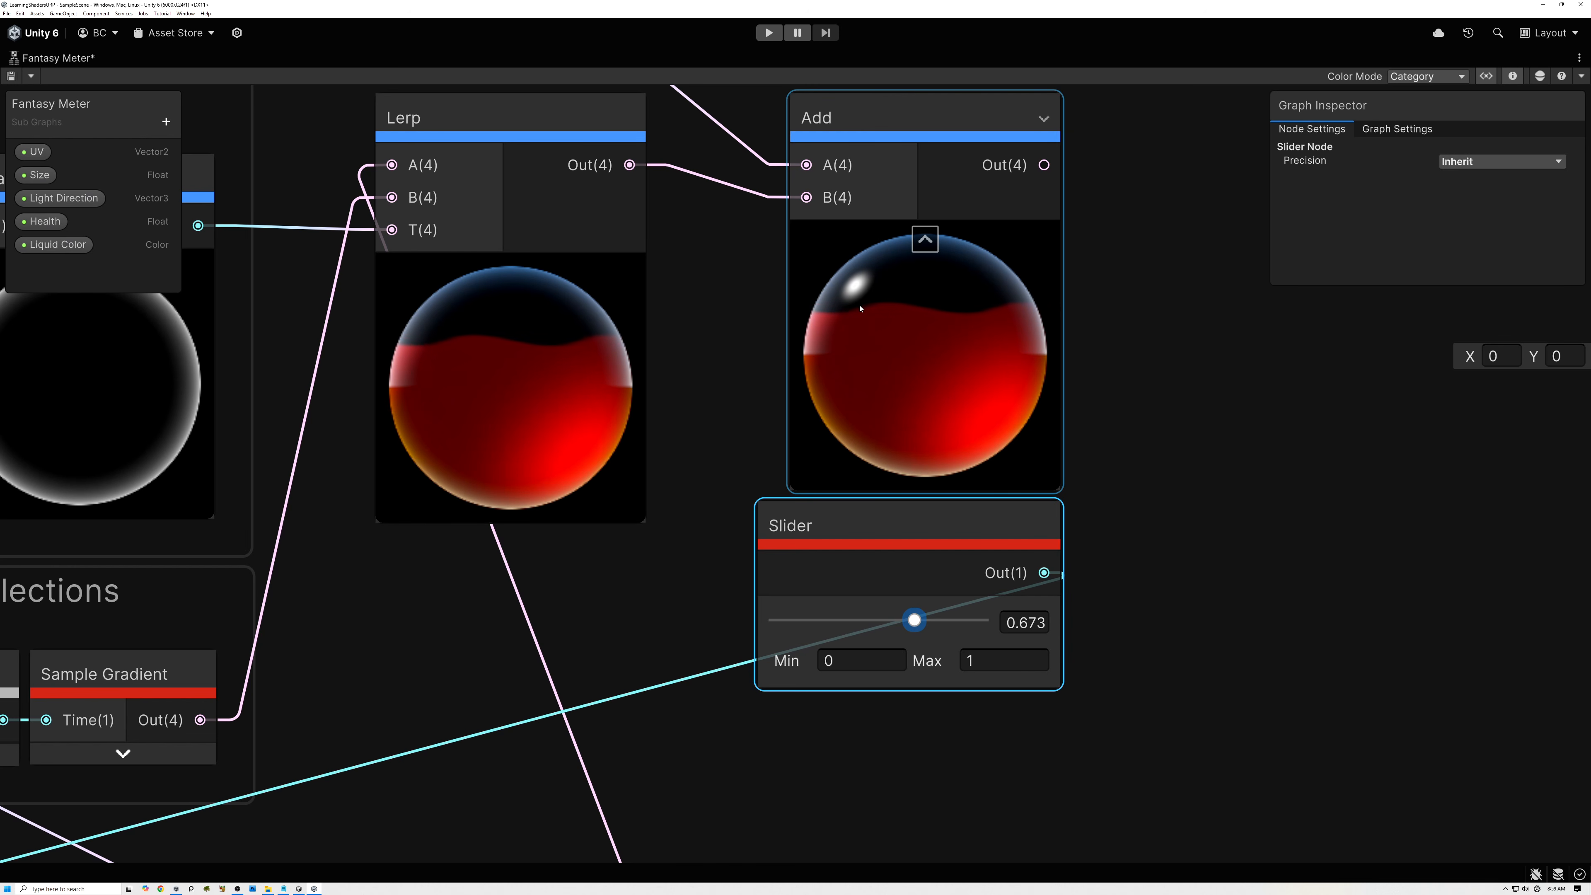
Examine the wavy liquid surface and the sphere's shading closely in the final Add node's preview.
{"action": "scroll", "coordinate": [860, 308], "scroll_direction": "up", "scroll_amount": 4}
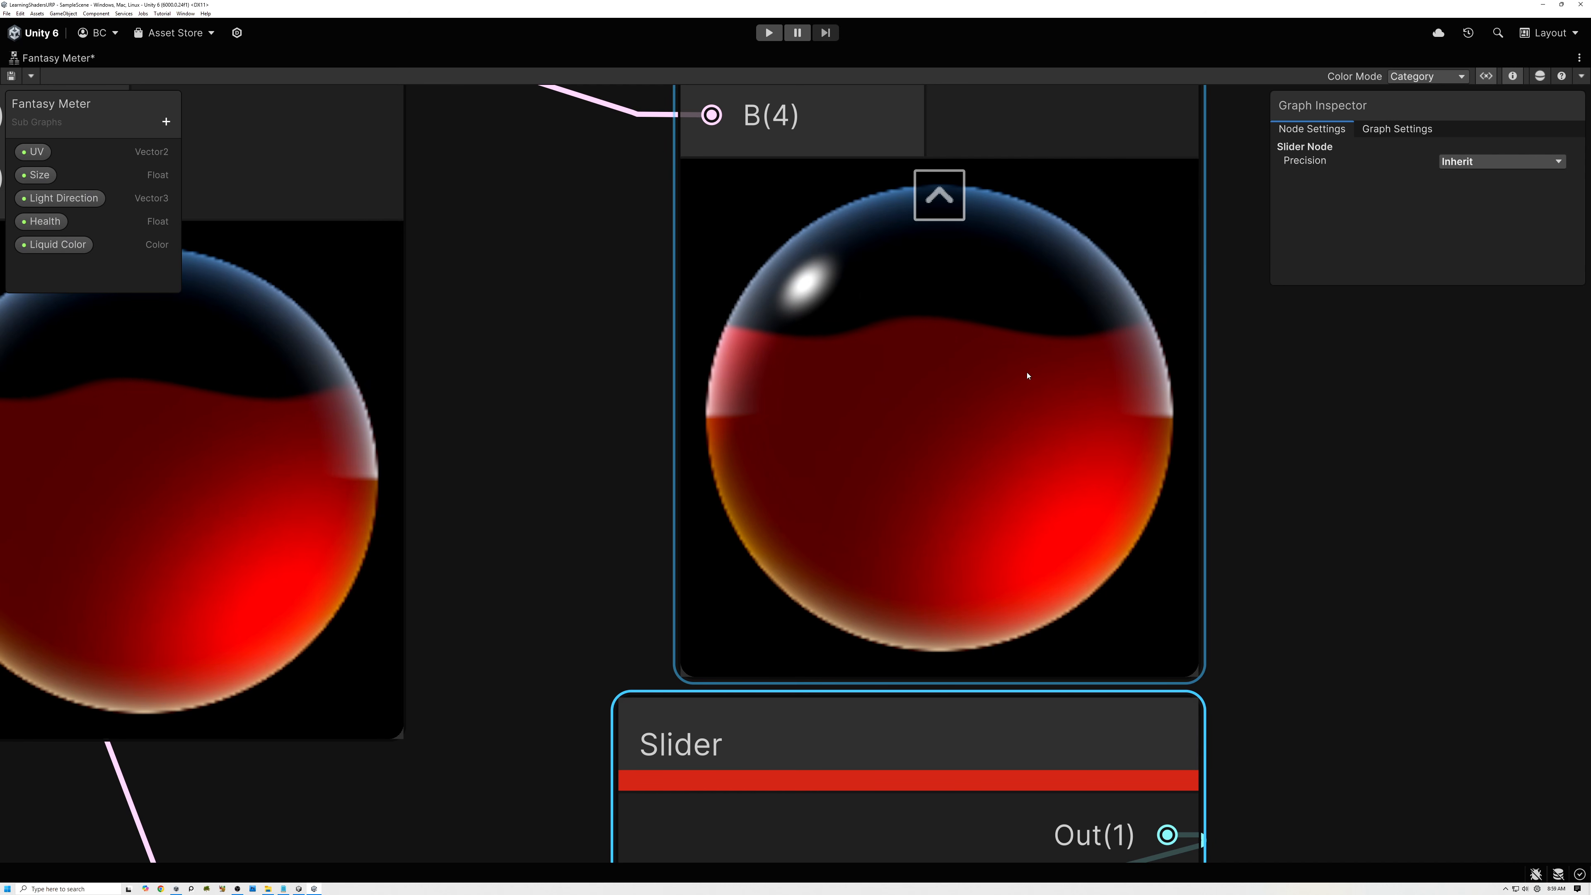
{"action": "scroll", "coordinate": [1016, 387], "scroll_direction": "down", "scroll_amount": 2}
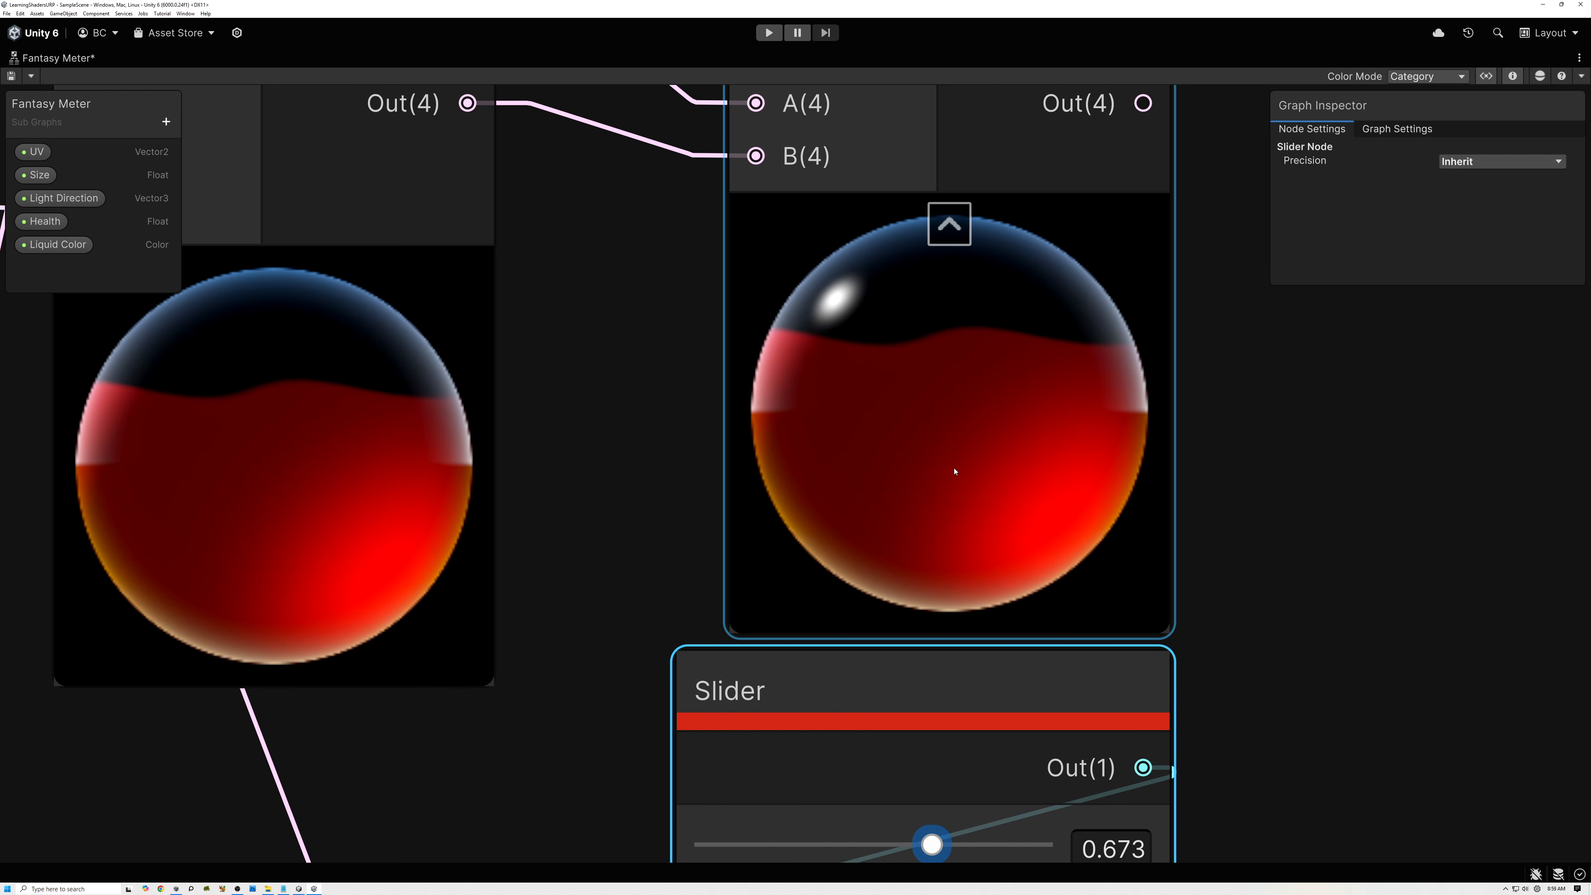
{"action": "scroll", "coordinate": [952, 466], "scroll_direction": "down", "scroll_amount": 6}
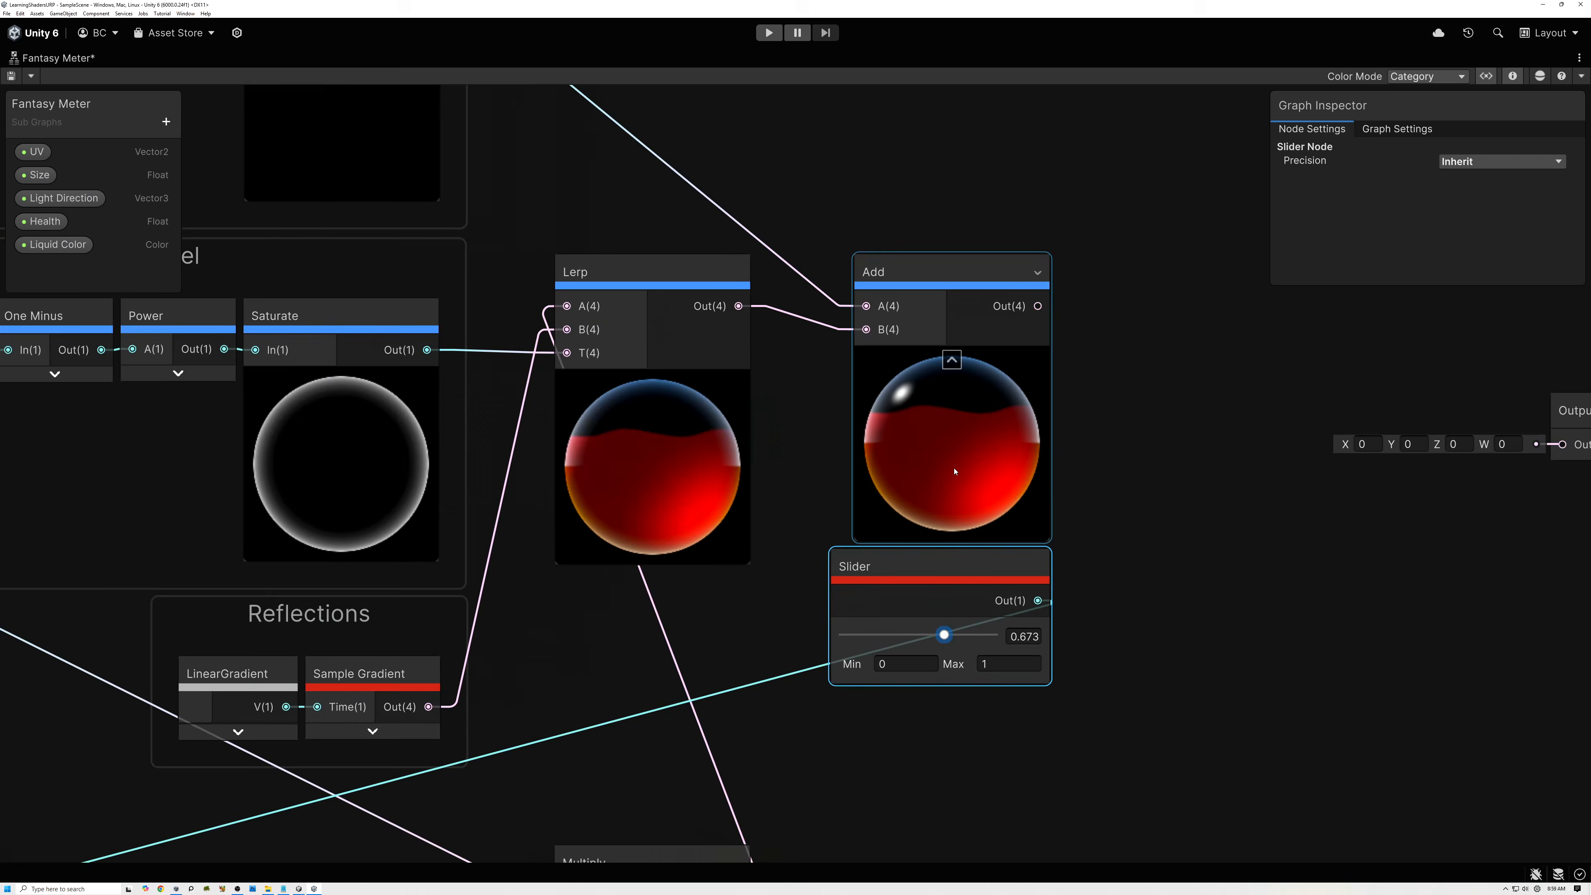
{"action": "middle_click_drag", "start_coordinate": [951, 444], "coordinate": [1177, 324]}
{"action": "scroll", "coordinate": [1142, 429], "scroll_direction": "down", "scroll_amount": 3}
{"action": "mouse_move", "coordinate": [1169, 383]}
{"action": "left_mouse_down"}
{"action": "mouse_move", "coordinate": [893, 523]}
{"action": "mouse_move", "coordinate": [682, 579]}
{"action": "mouse_move", "coordinate": [763, 530]}
{"action": "left_mouse_up"}
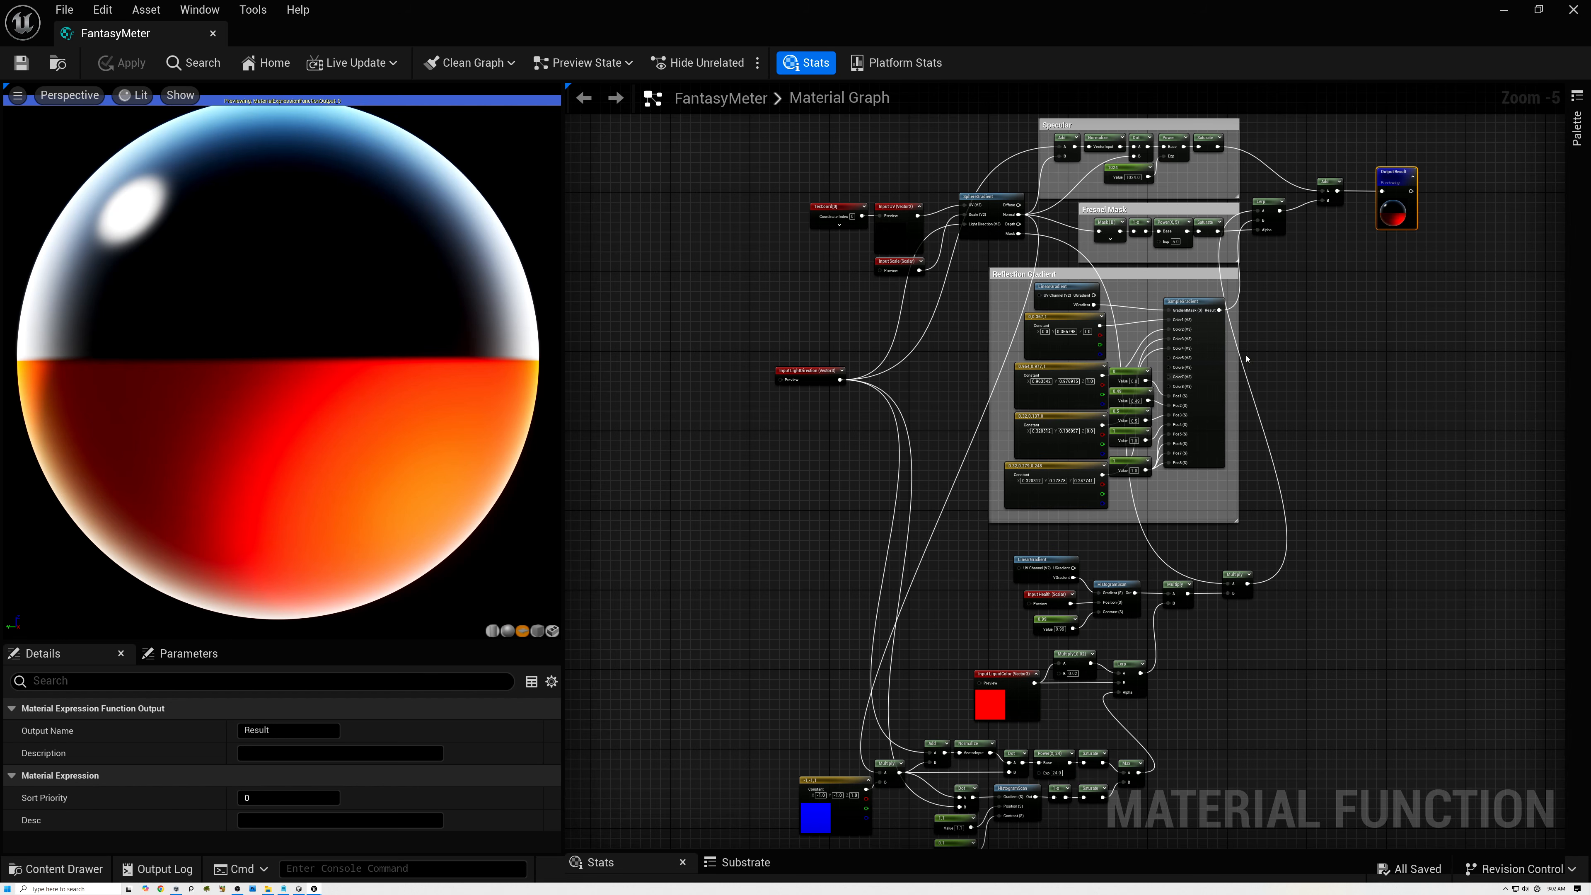
Switch to Unreal Engine's FantasyMeter material function and examine its output preview and the LinearGradient and HistogramScan nodes.
{"action": "right_click_drag", "start_coordinate": [1361, 266], "coordinate": [1058, 527]}
{"action": "scroll", "coordinate": [1102, 469], "scroll_direction": "up", "scroll_amount": 12}
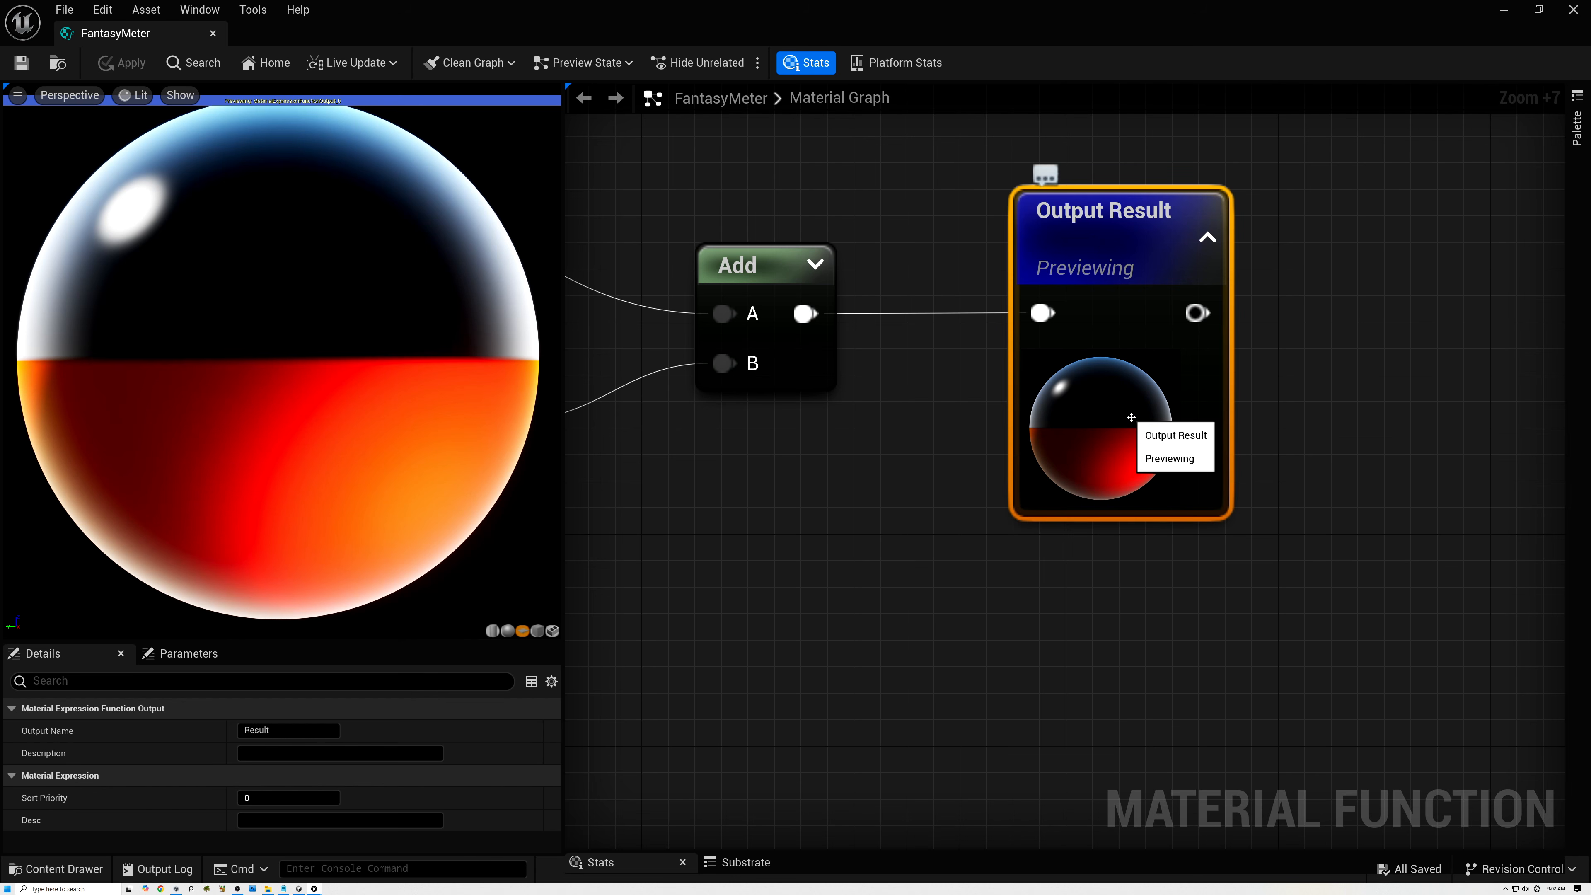
{"action": "scroll", "coordinate": [1123, 426], "scroll_direction": "down", "scroll_amount": 1}
{"action": "scroll", "coordinate": [1122, 422], "scroll_direction": "down", "scroll_amount": 9}
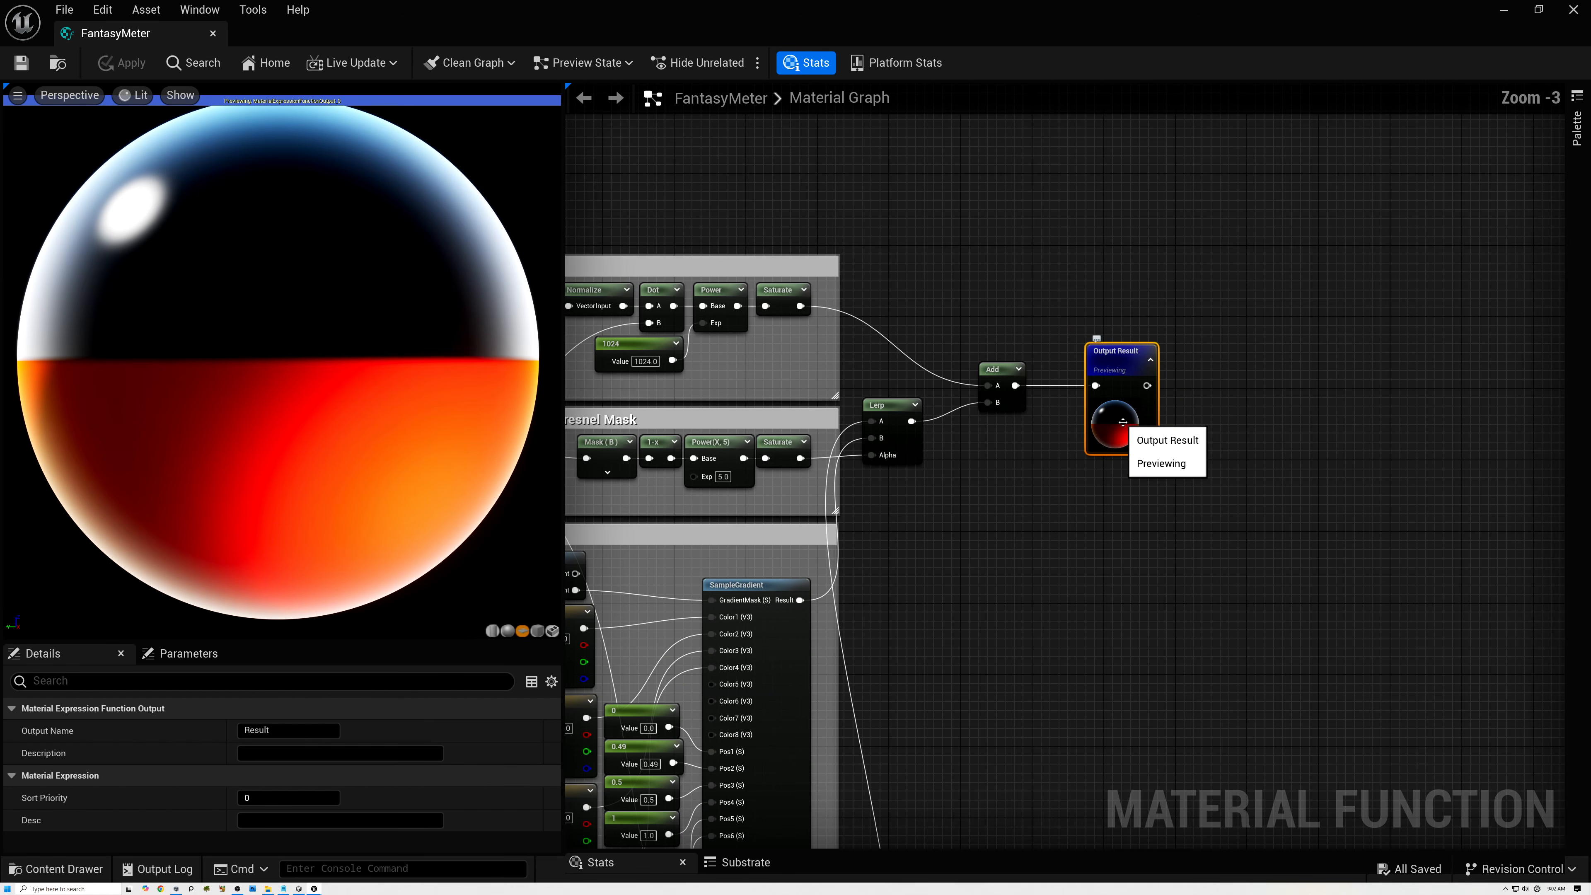
{"action": "right_click_drag", "start_coordinate": [987, 551], "coordinate": [1252, 299]}
{"action": "scroll", "coordinate": [1252, 298], "scroll_direction": "down", "scroll_amount": 3}
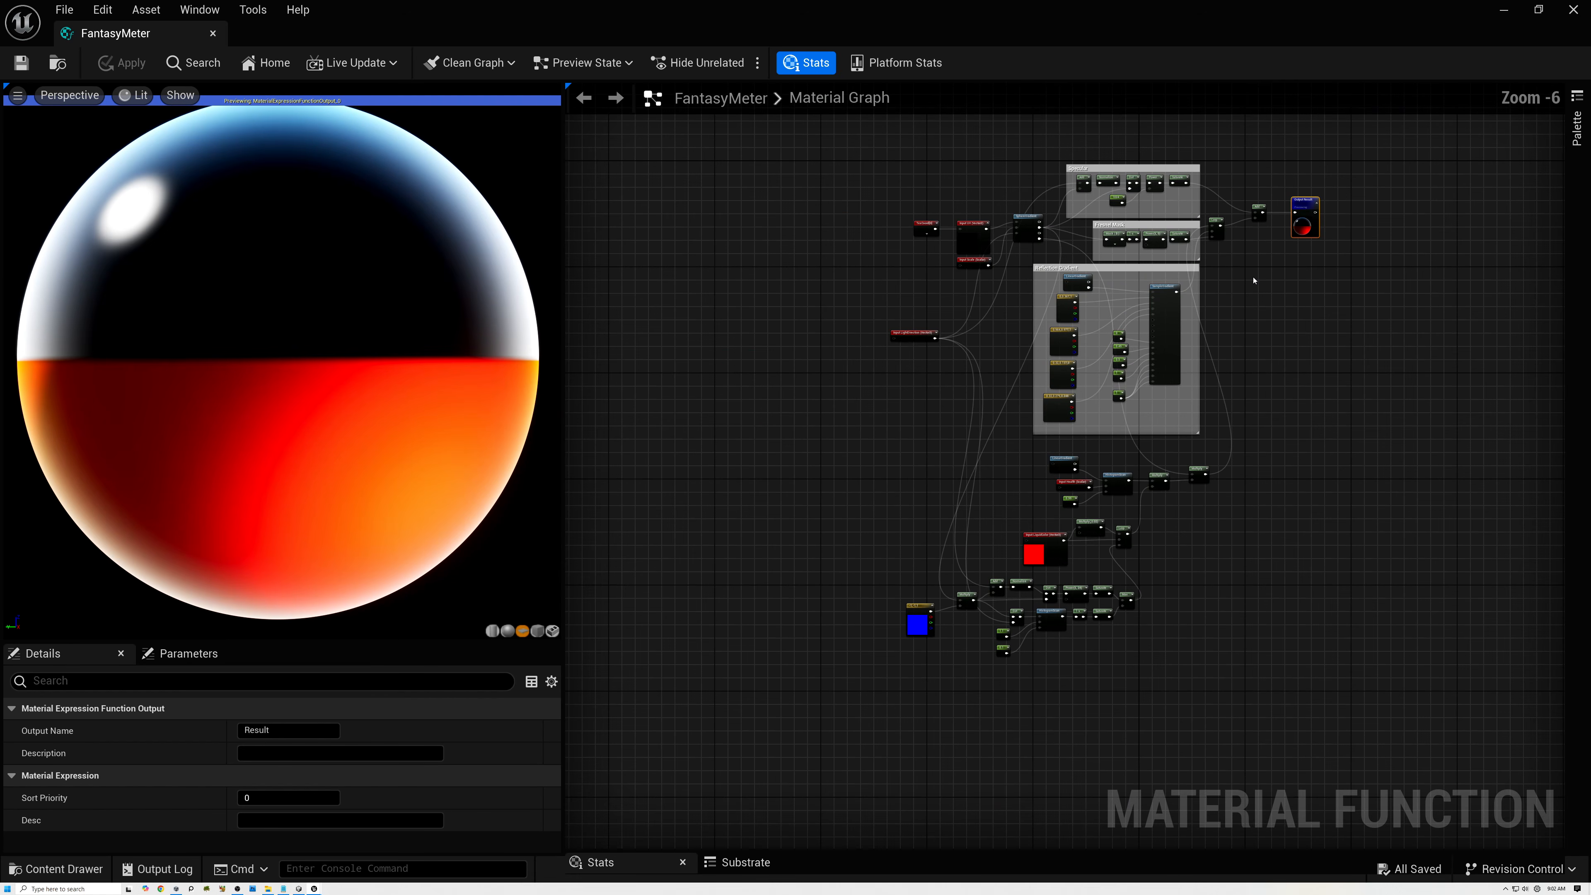
{"action": "scroll", "coordinate": [1251, 298], "scroll_direction": "up", "scroll_amount": 1}
{"action": "right_click_drag", "start_coordinate": [948, 531], "coordinate": [946, 410]}
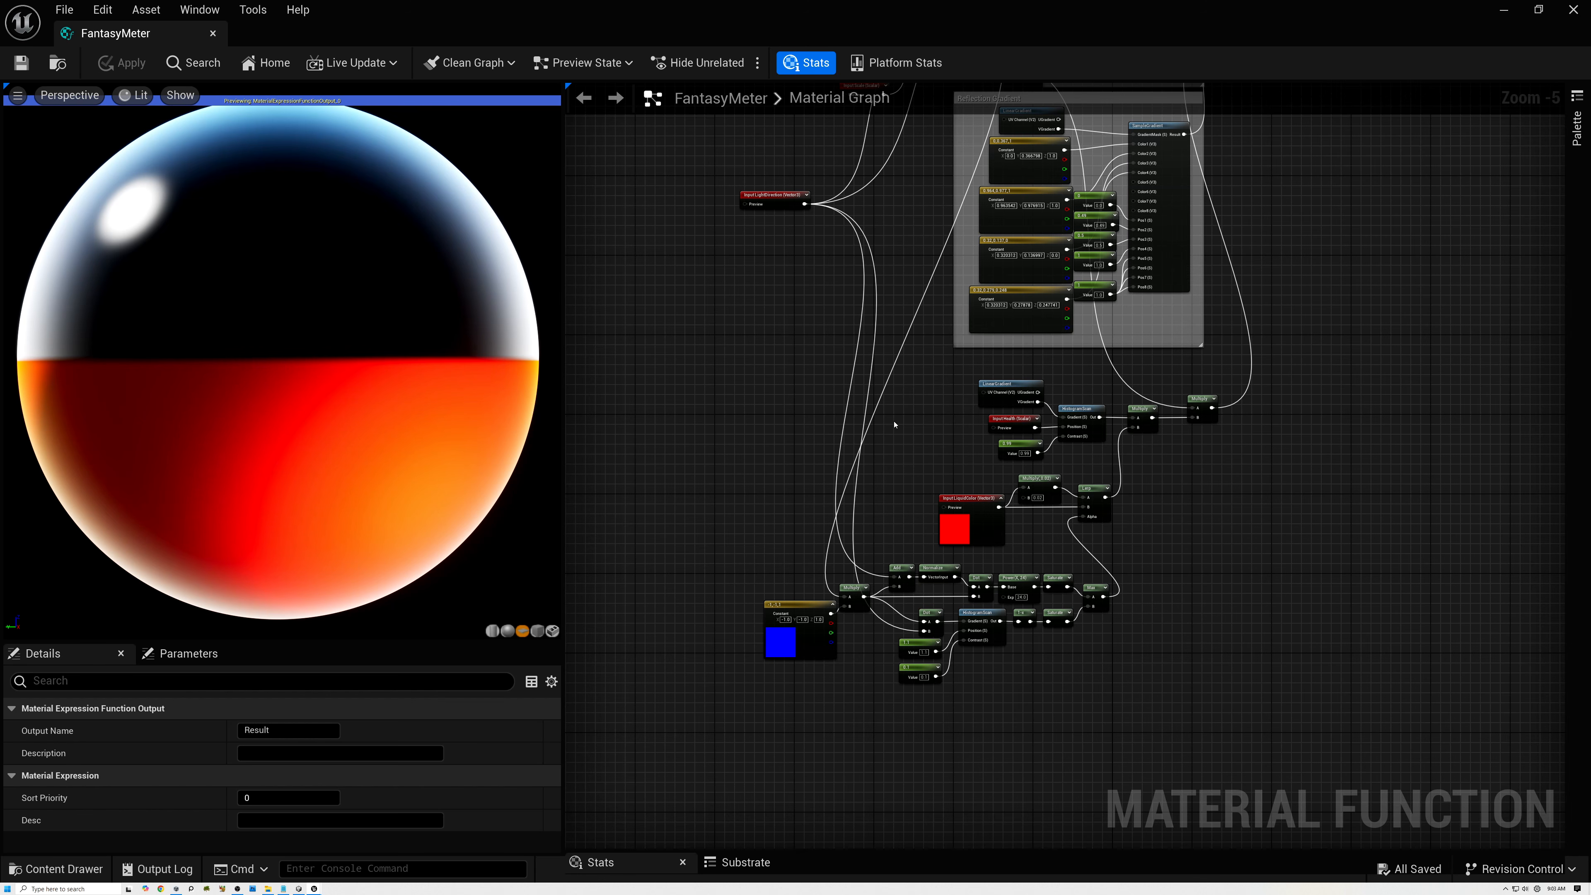
{"action": "scroll", "coordinate": [1042, 385], "scroll_direction": "up", "scroll_amount": 9}
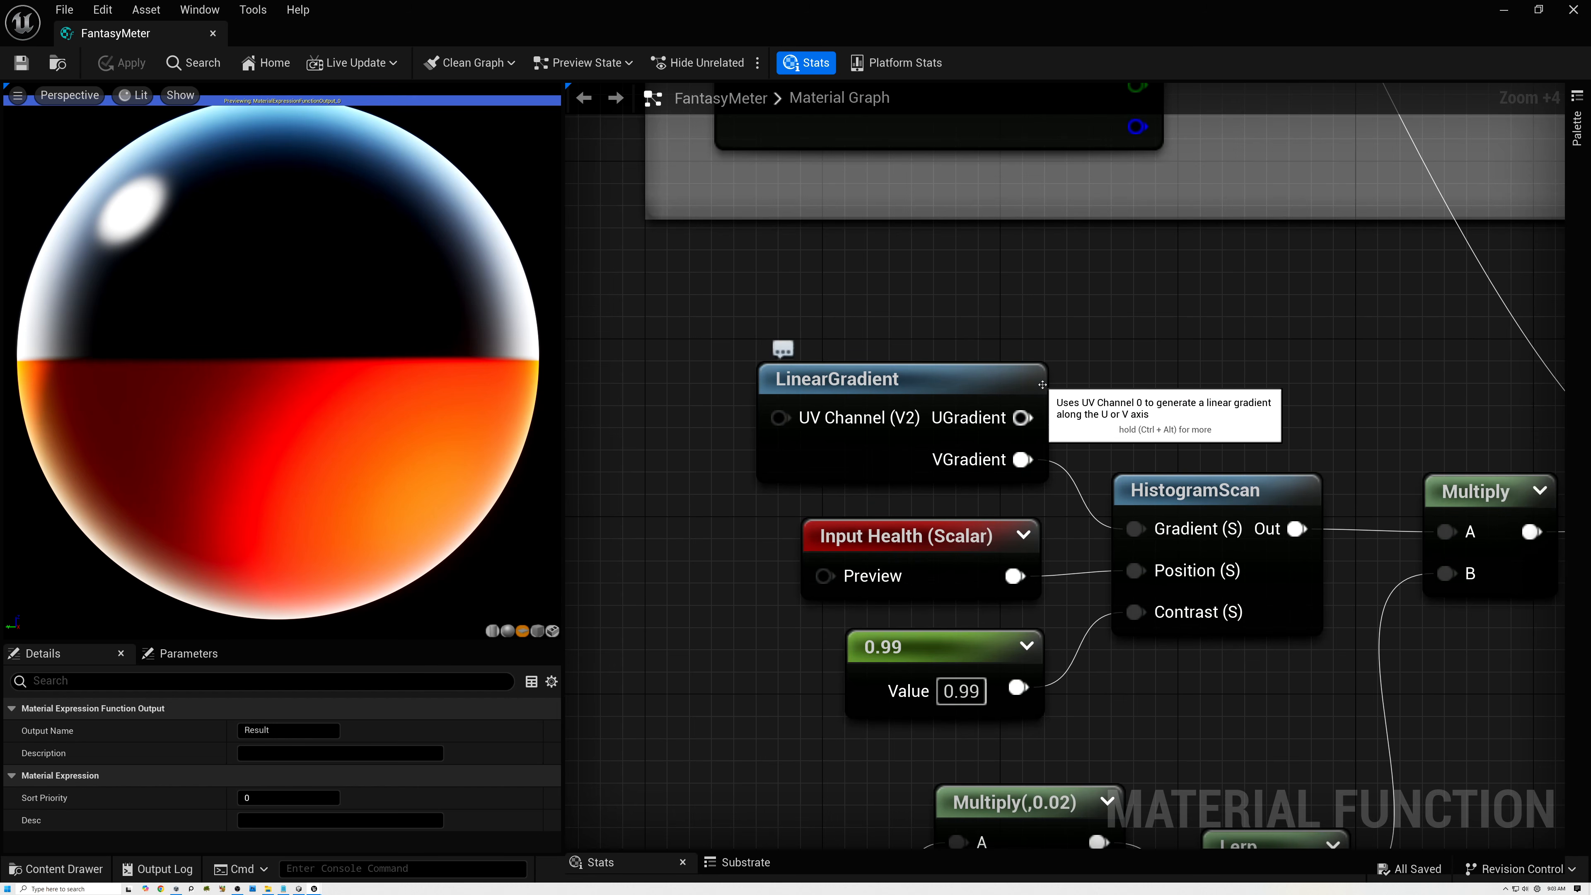
Open the Shaders/Procedural/UV content folder that holds the UV material functions.
{"action": "left_click", "coordinate": [1043, 385]}
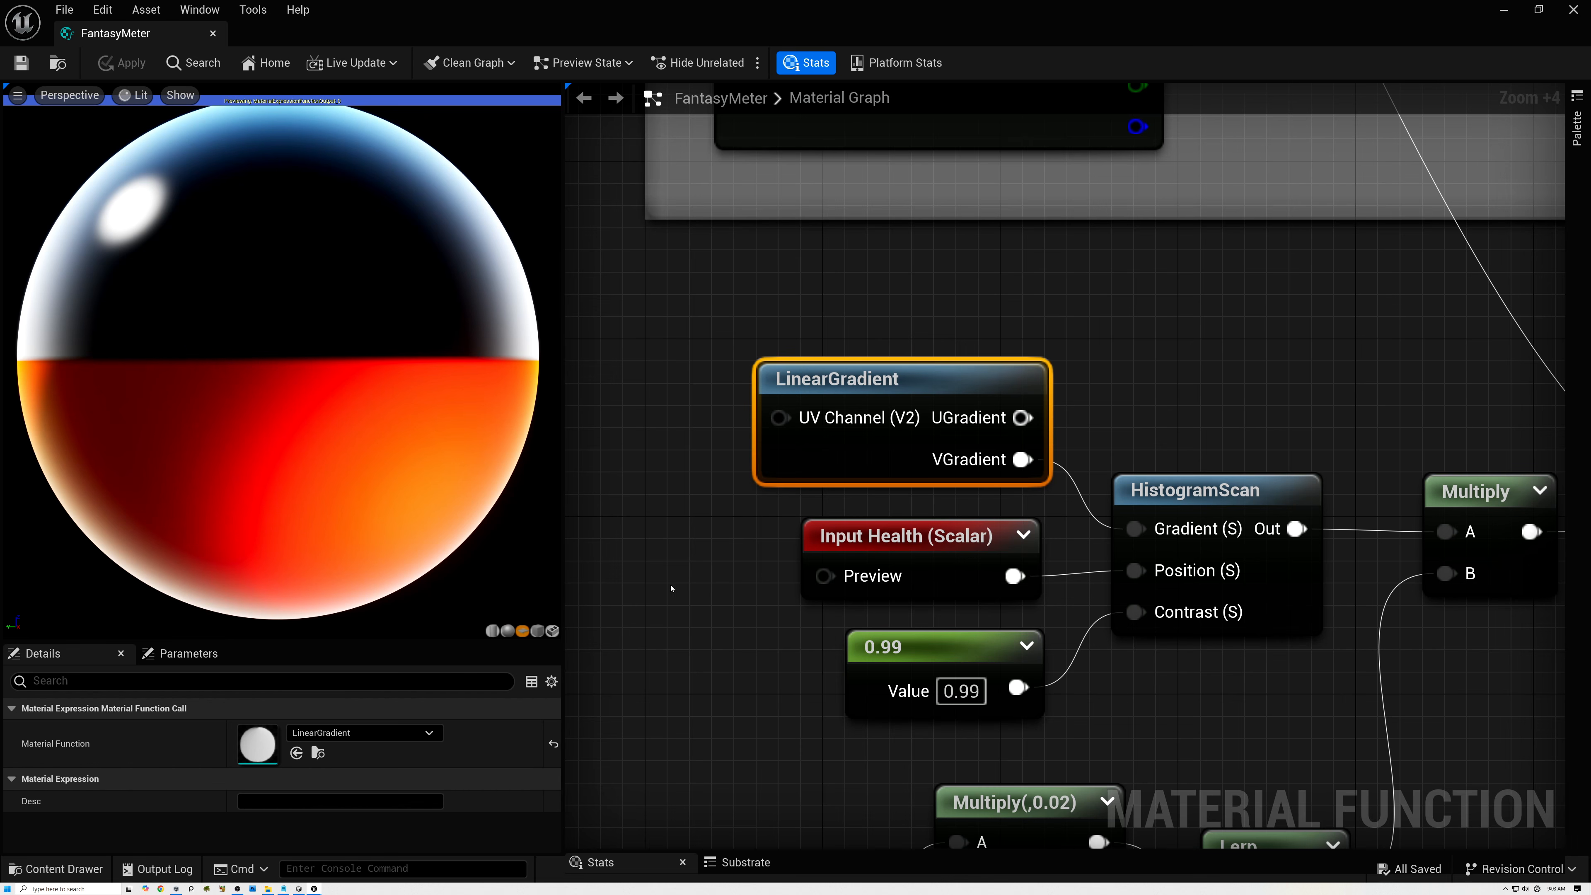
{"action": "left_click", "coordinate": [56, 869]}
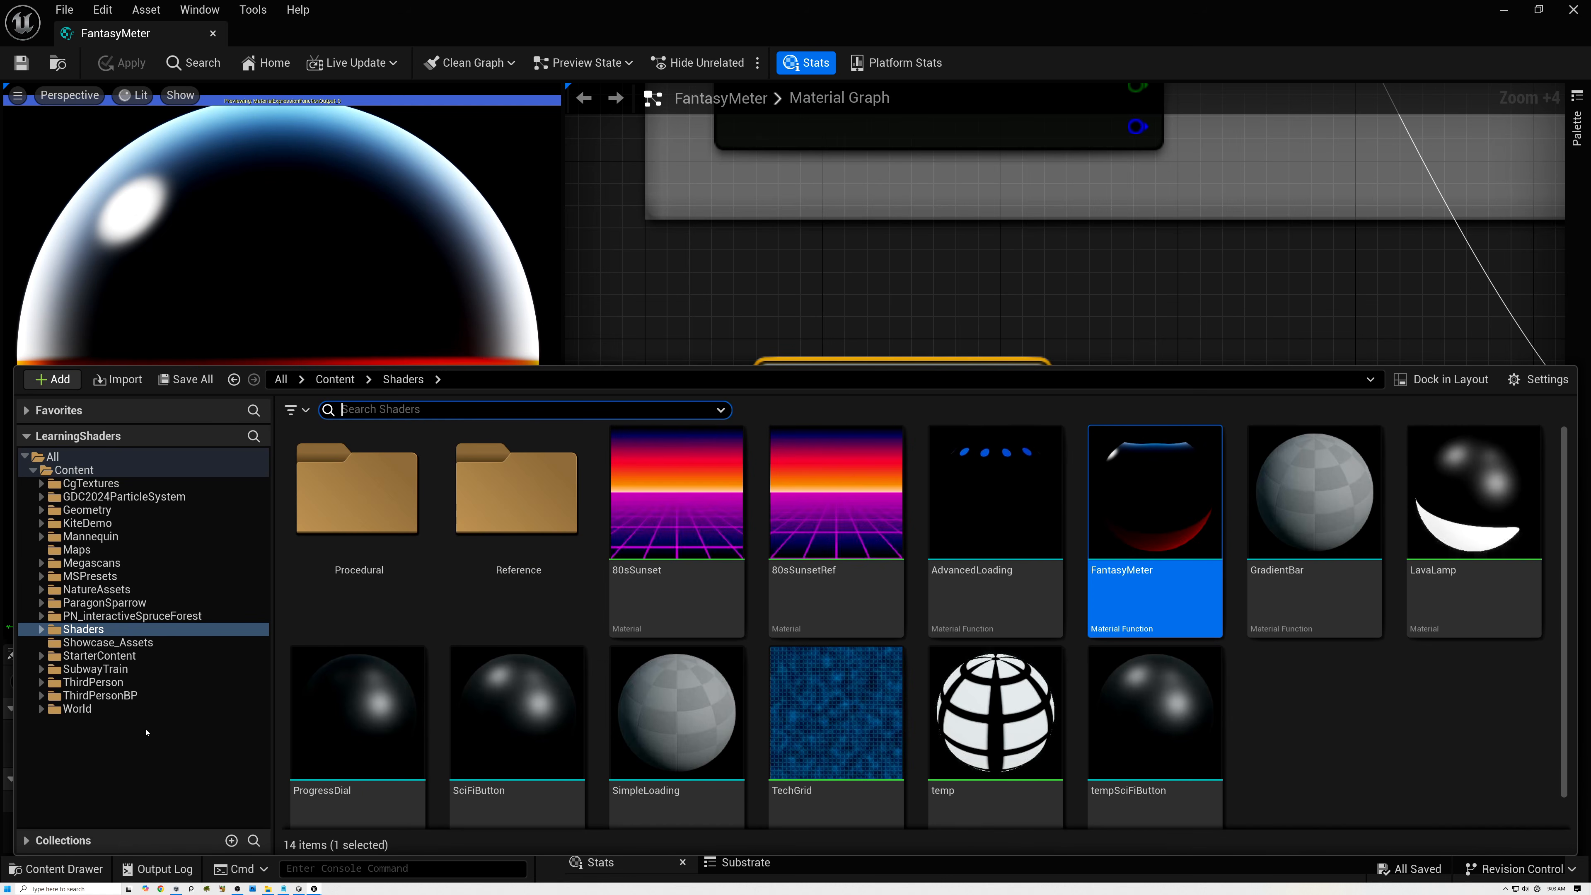
{"action": "left_click", "coordinate": [42, 629]}
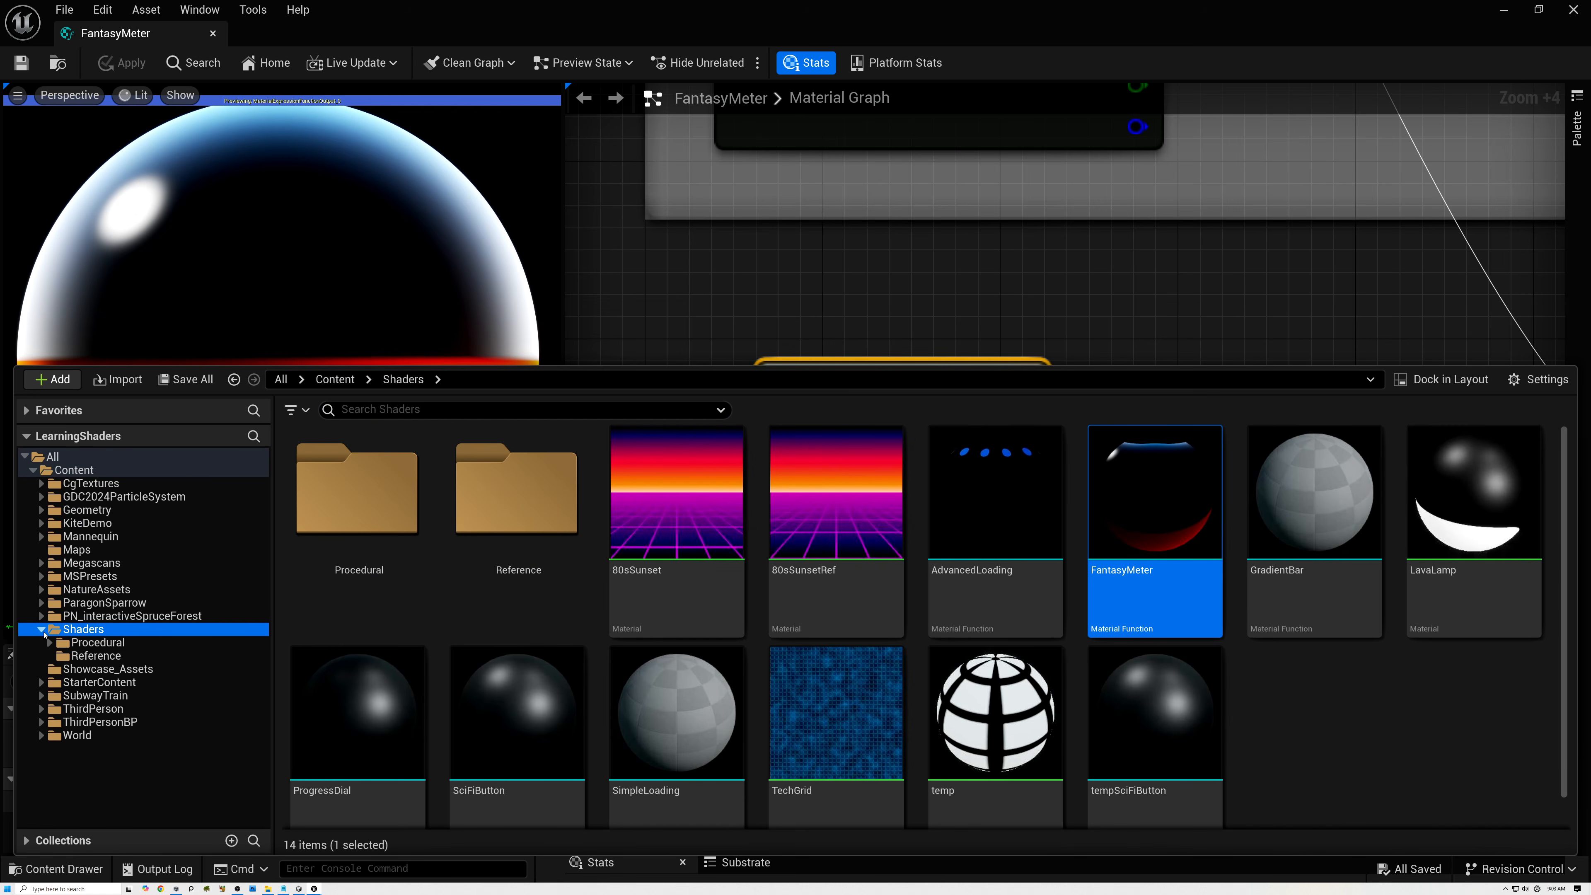
{"action": "left_click", "coordinate": [50, 644]}
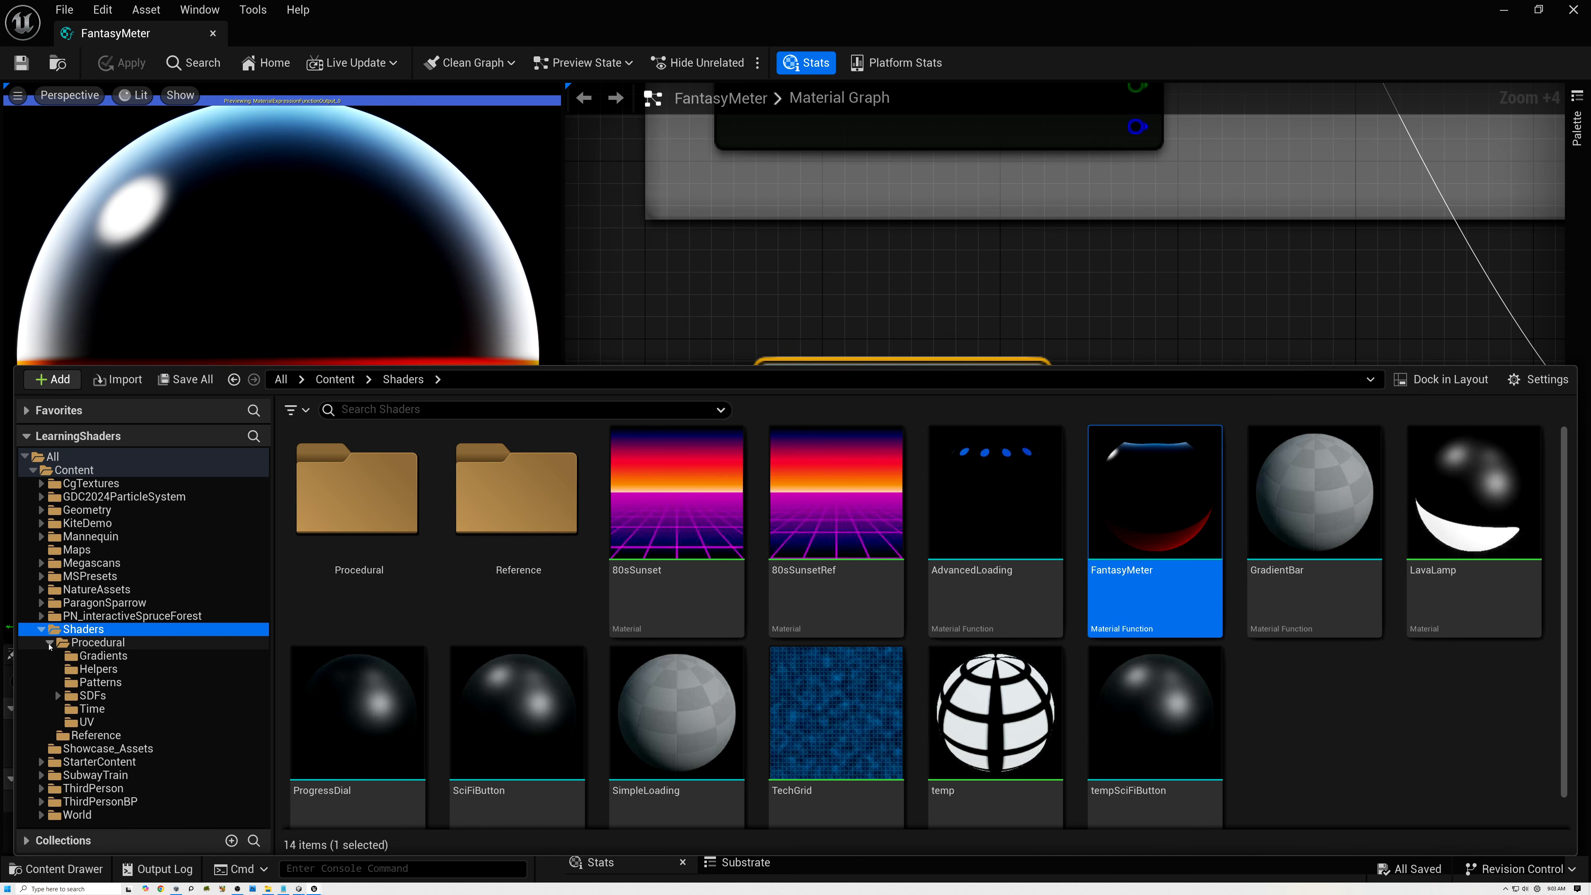
{"action": "left_click", "coordinate": [86, 722]}
{"action": "left_click", "coordinate": [1223, 489]}
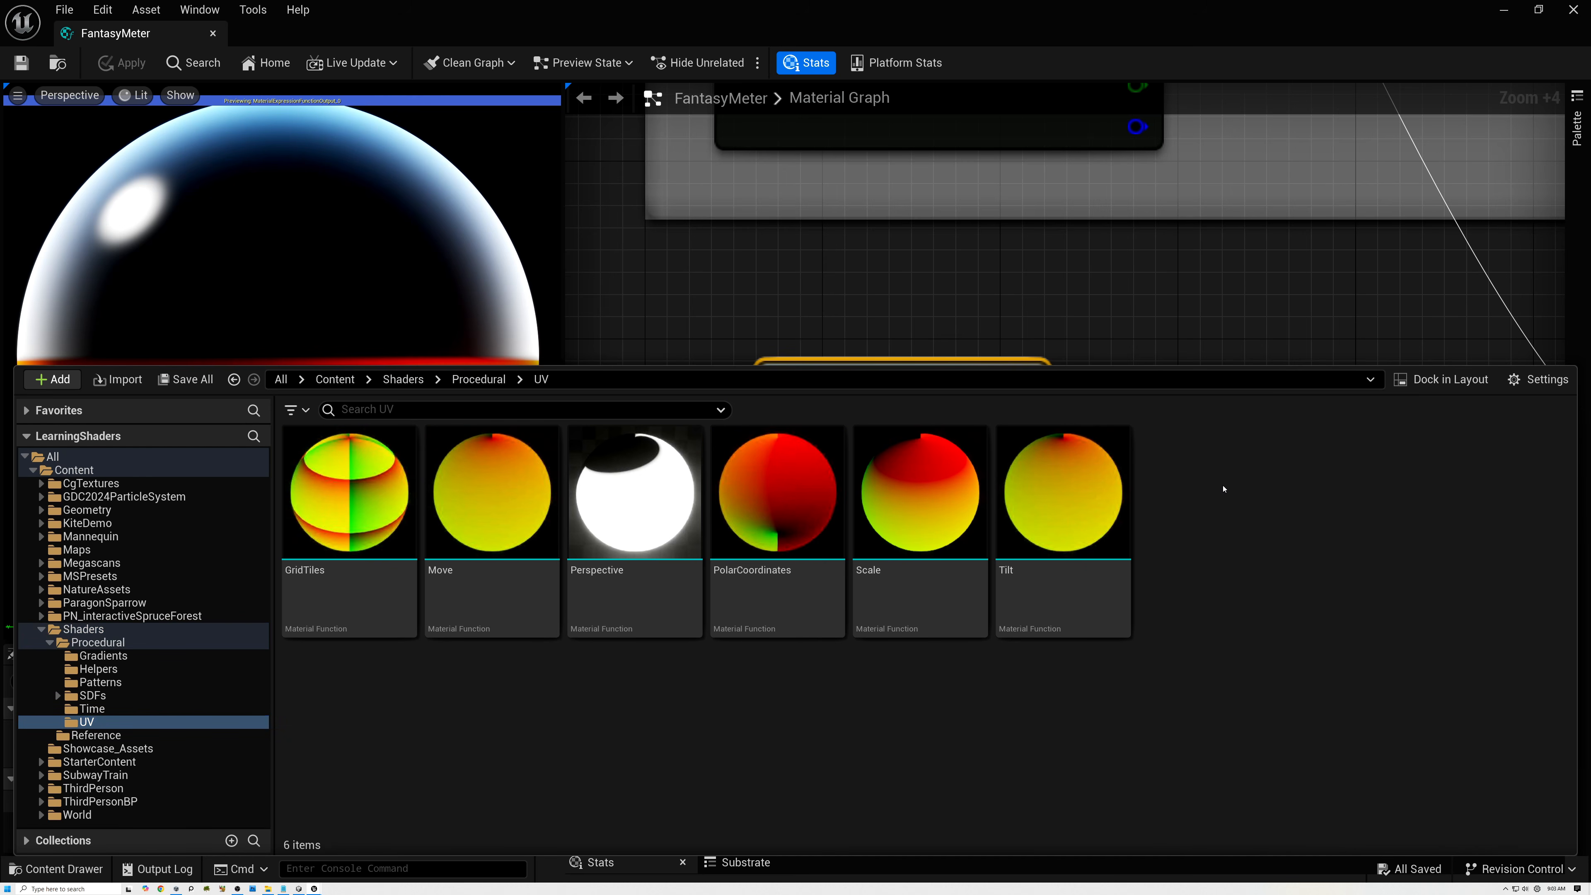
Create a Material Function named Waves in the UV folder and open it for editing.
{"action": "right_click", "coordinate": [1192, 500]}
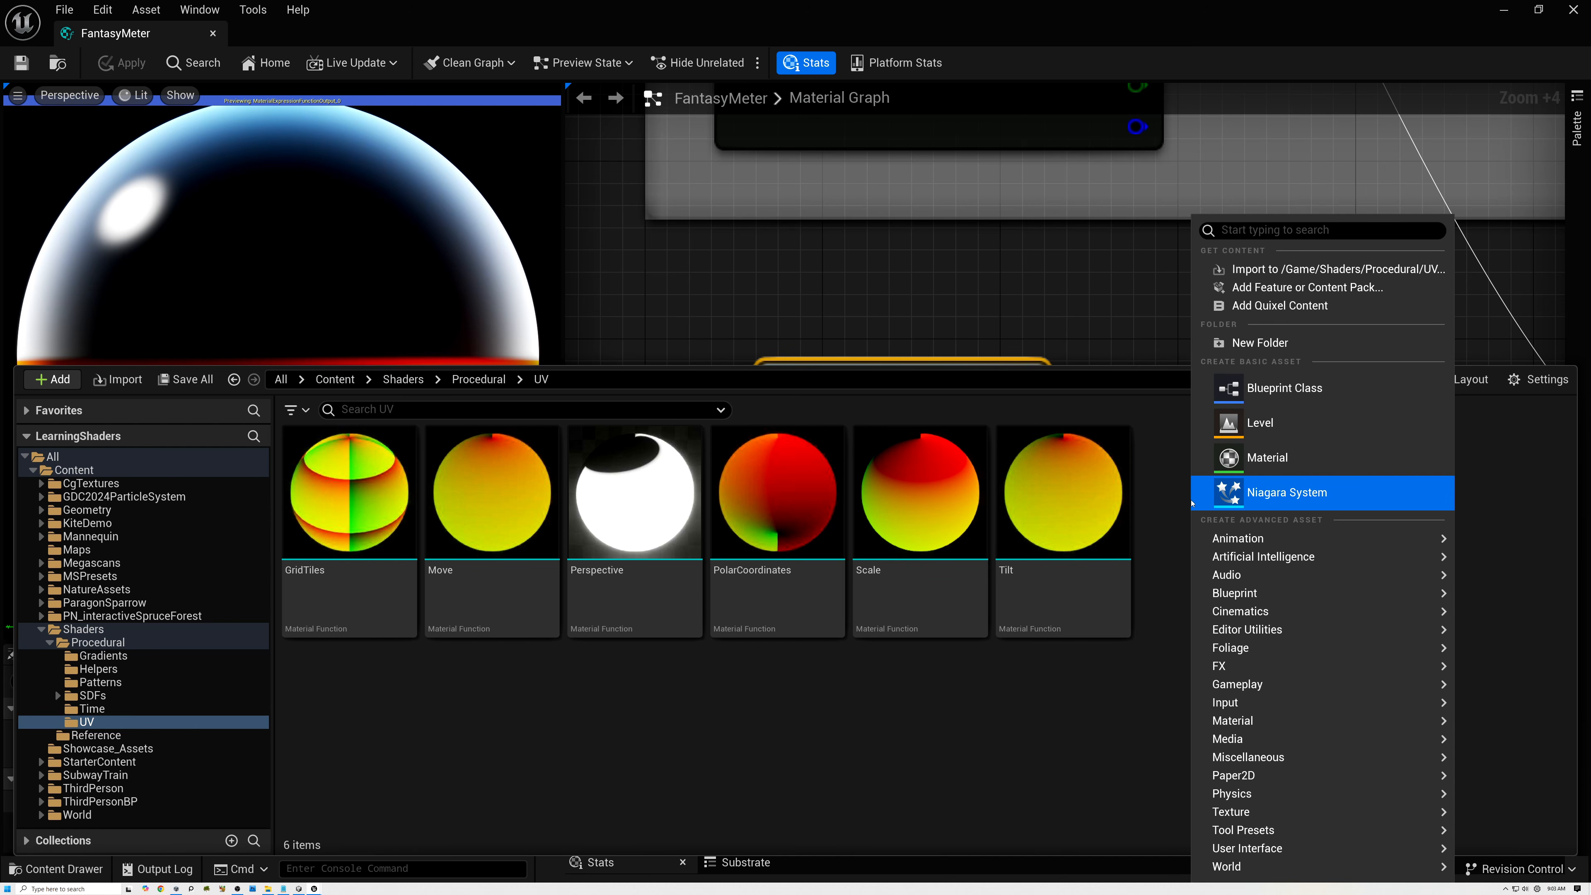
{"action": "mouse_move", "coordinate": [1244, 722]}
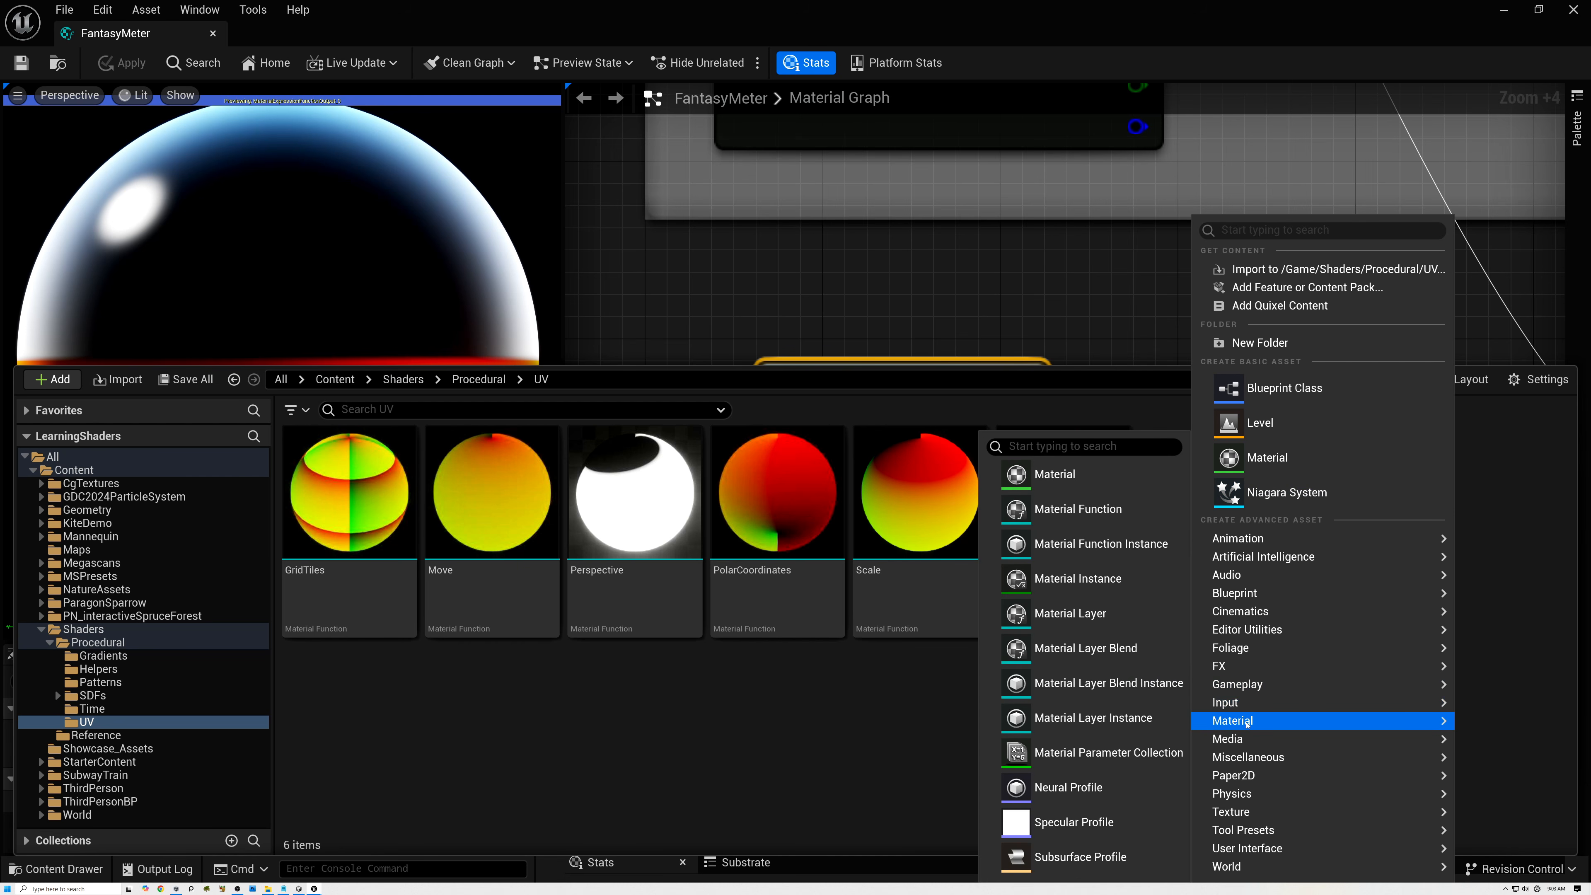
{"action": "left_click", "coordinate": [1076, 509]}
{"action": "type", "text": "Waves"}
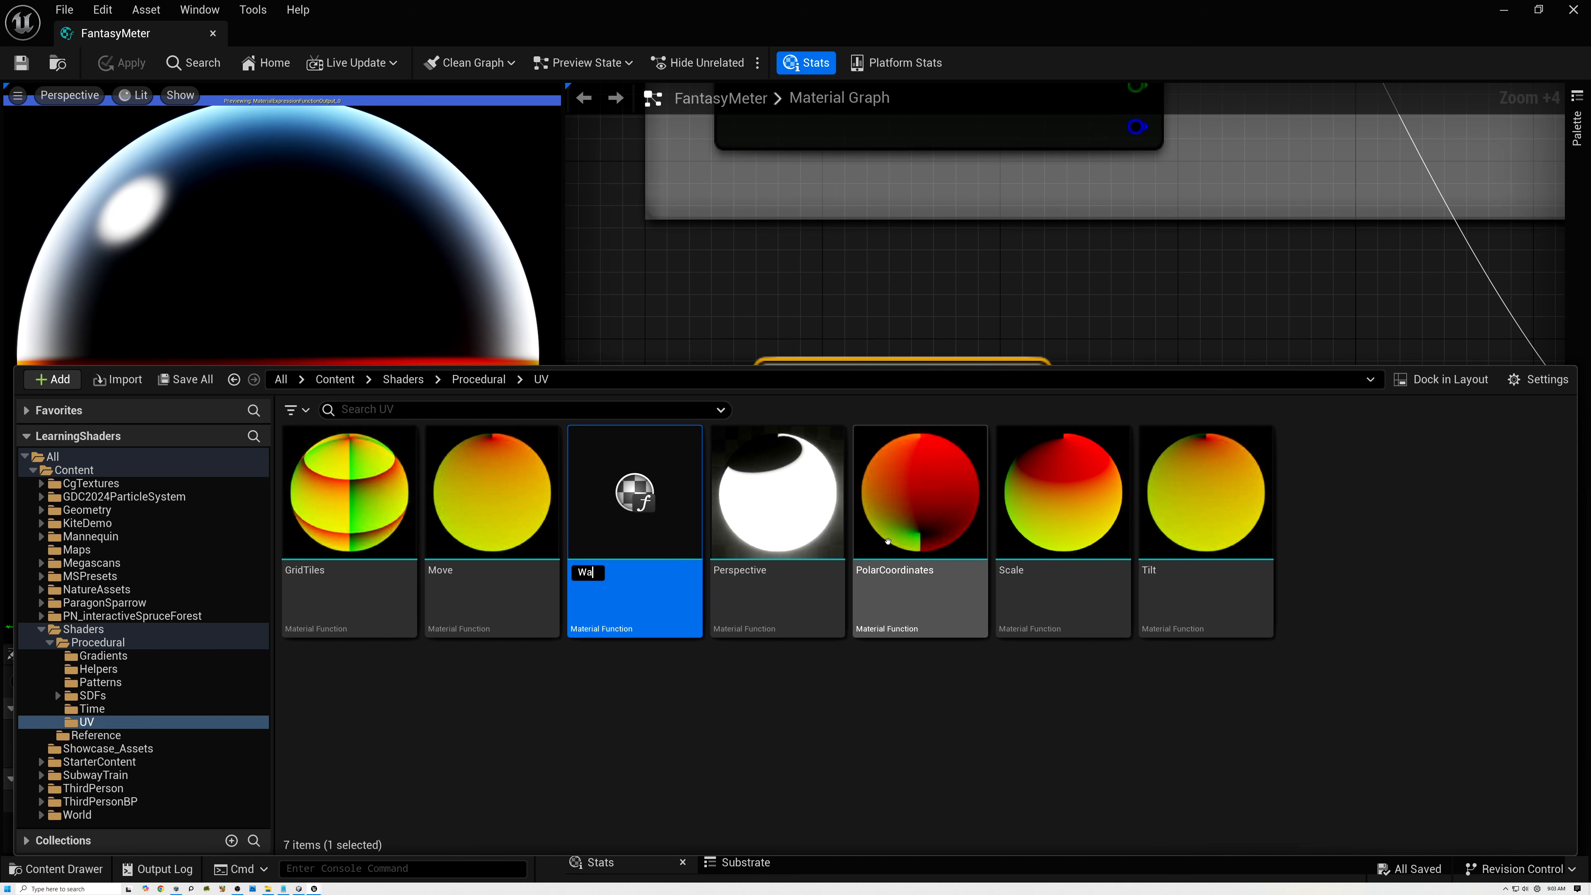
{"action": "key", "text": "Return"}
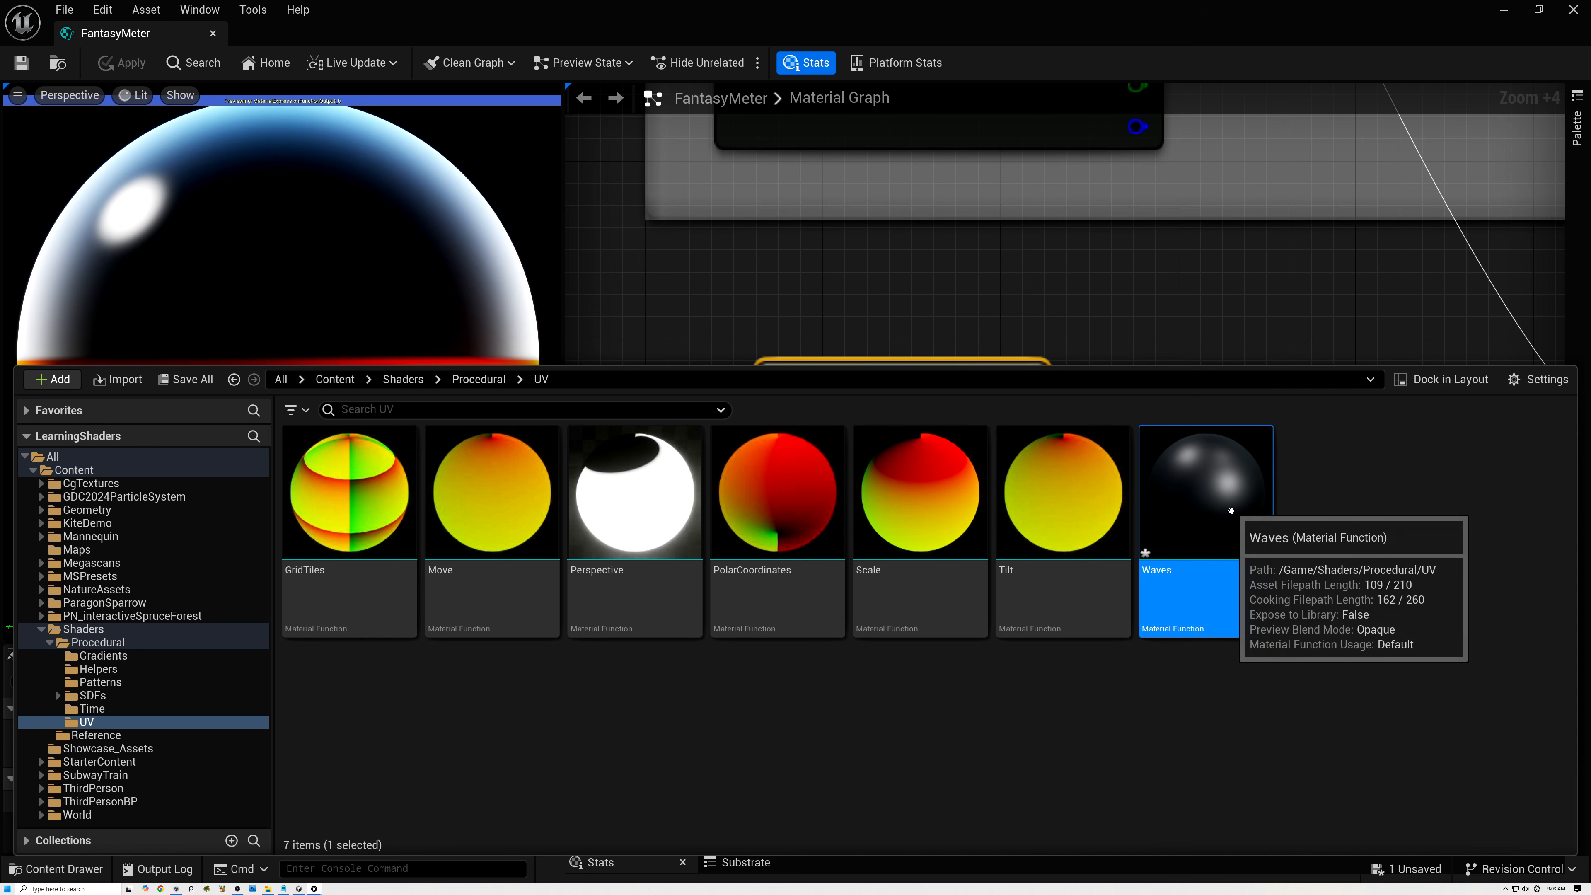
{"action": "double_click", "coordinate": [1205, 489]}
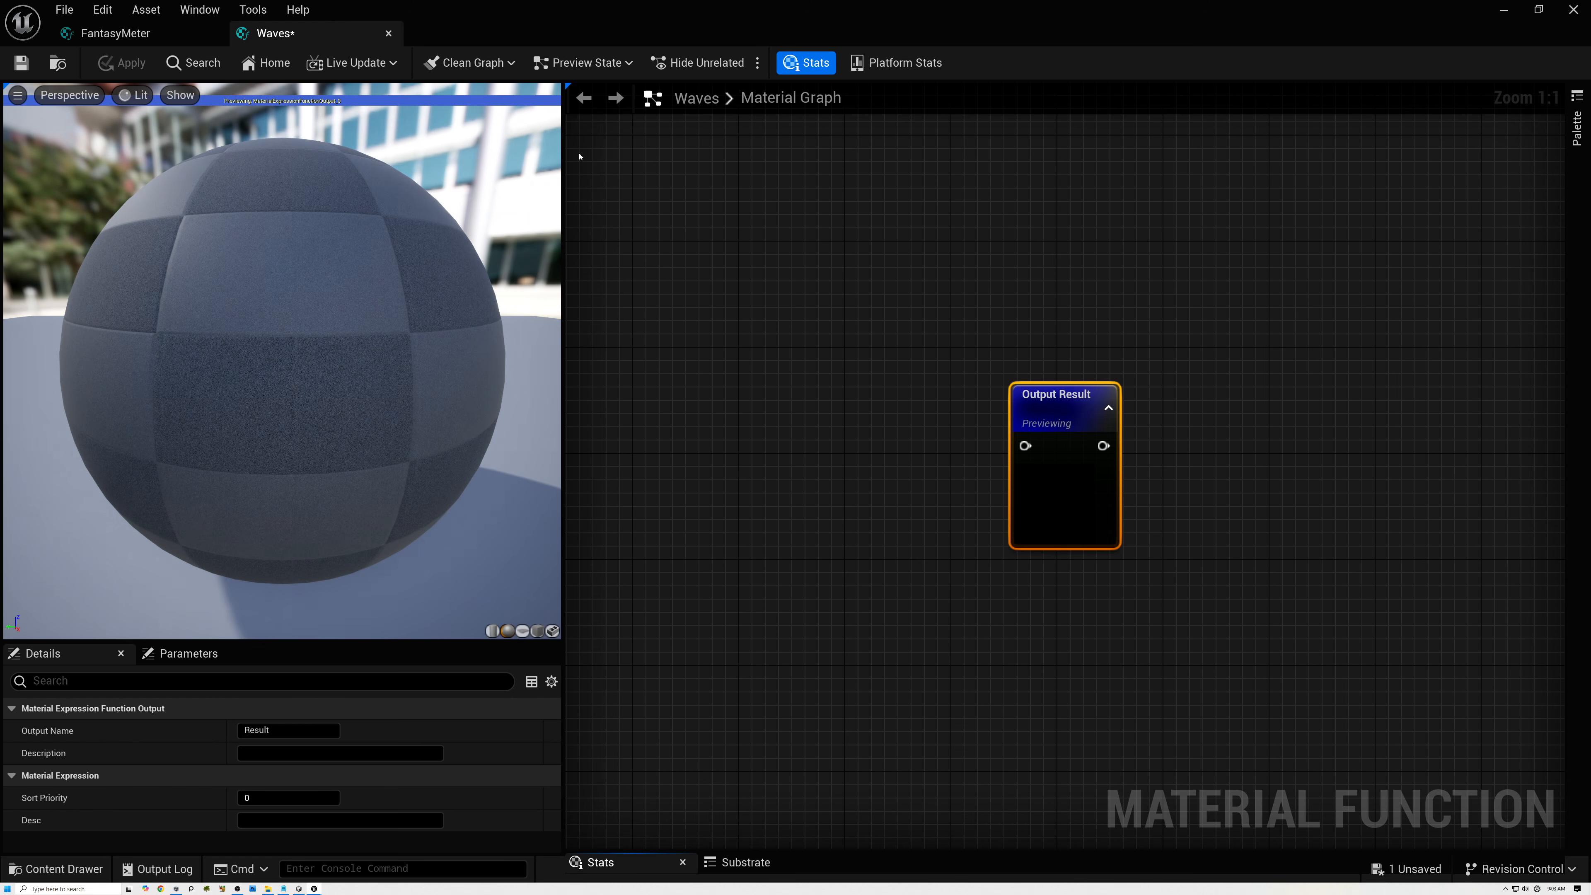
Add a FunctionInput node to the left of Output Result and name it UV.
{"action": "right_click_drag", "start_coordinate": [655, 326], "coordinate": [1045, 293]}
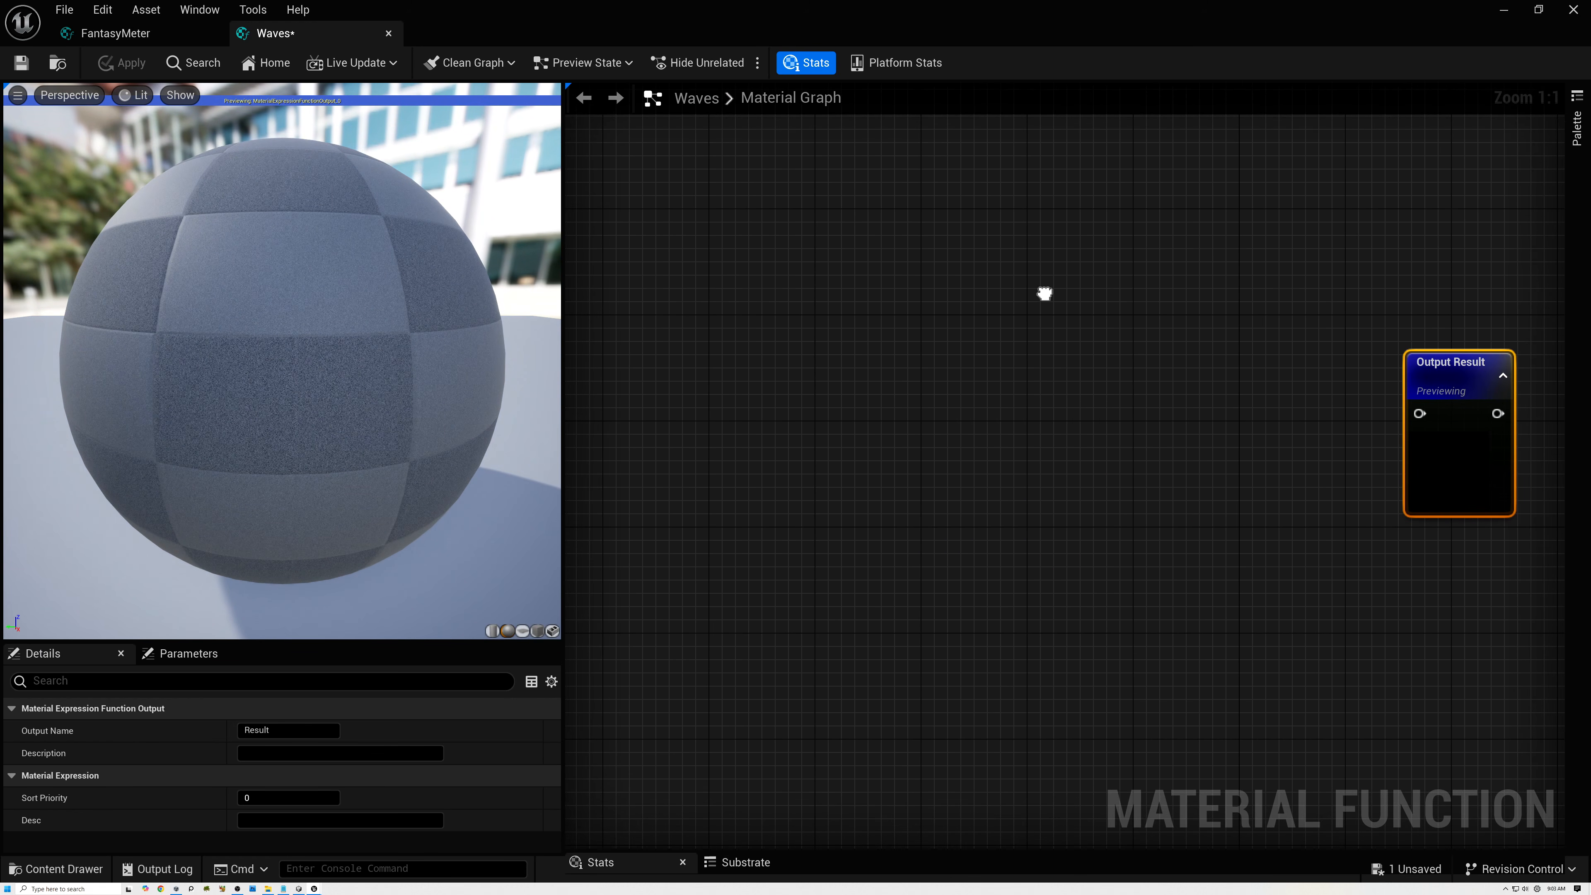
{"action": "right_click_drag", "start_coordinate": [830, 368], "coordinate": [818, 388]}
{"action": "type", "text": "input"}
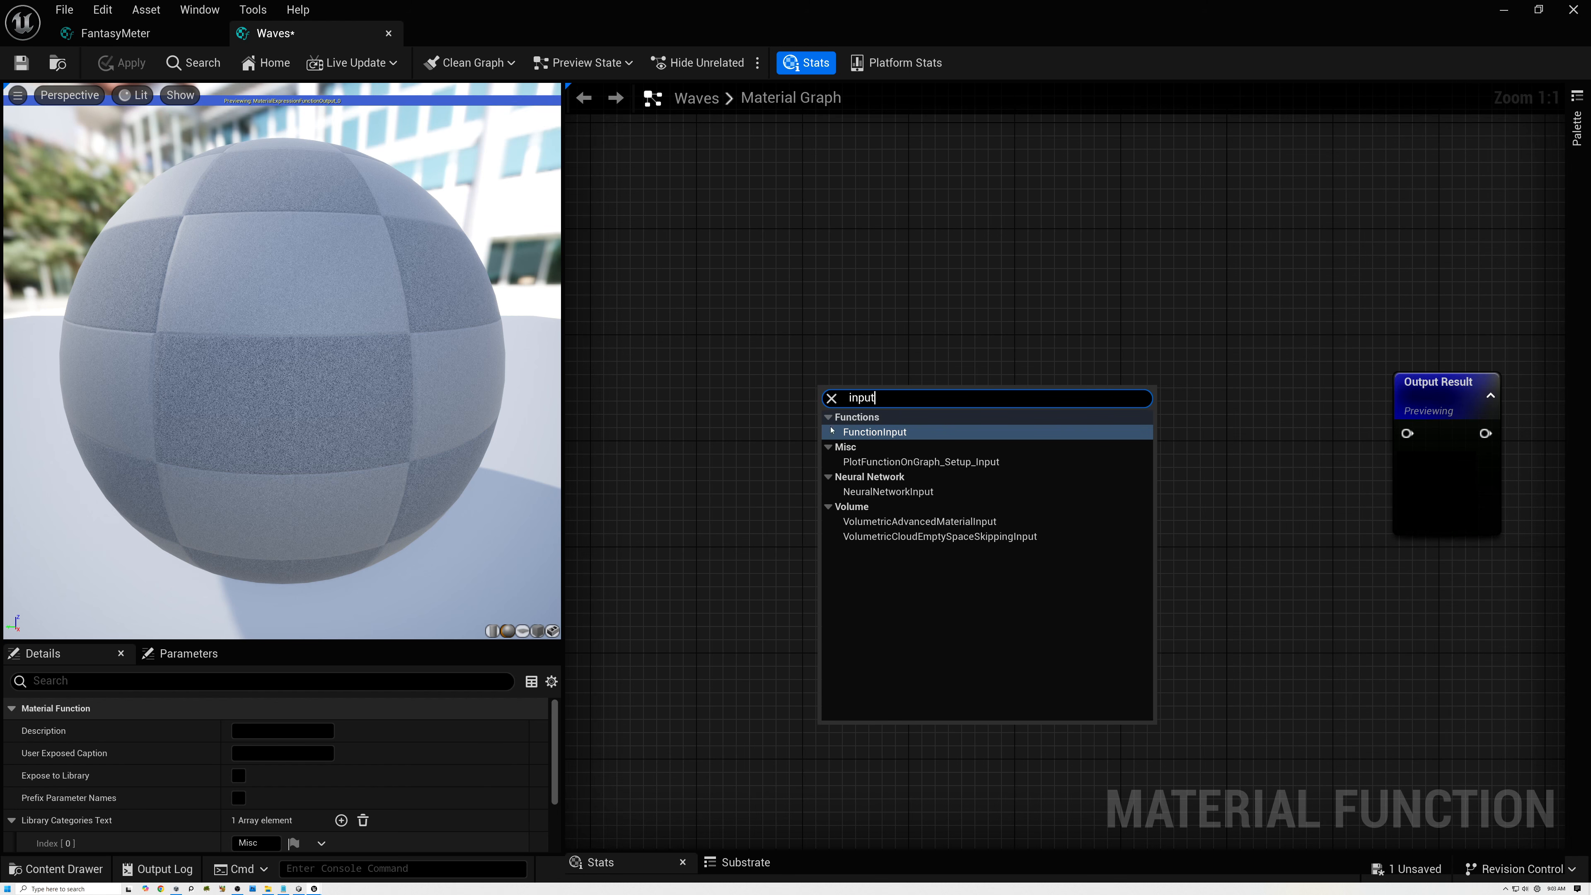
{"action": "left_click", "coordinate": [874, 431]}
{"action": "left_click_drag", "start_coordinate": [873, 428], "coordinate": [838, 379]}
{"action": "left_click", "coordinate": [286, 728]}
{"action": "type", "text": "UV"}
{"action": "key", "text": "Return"}
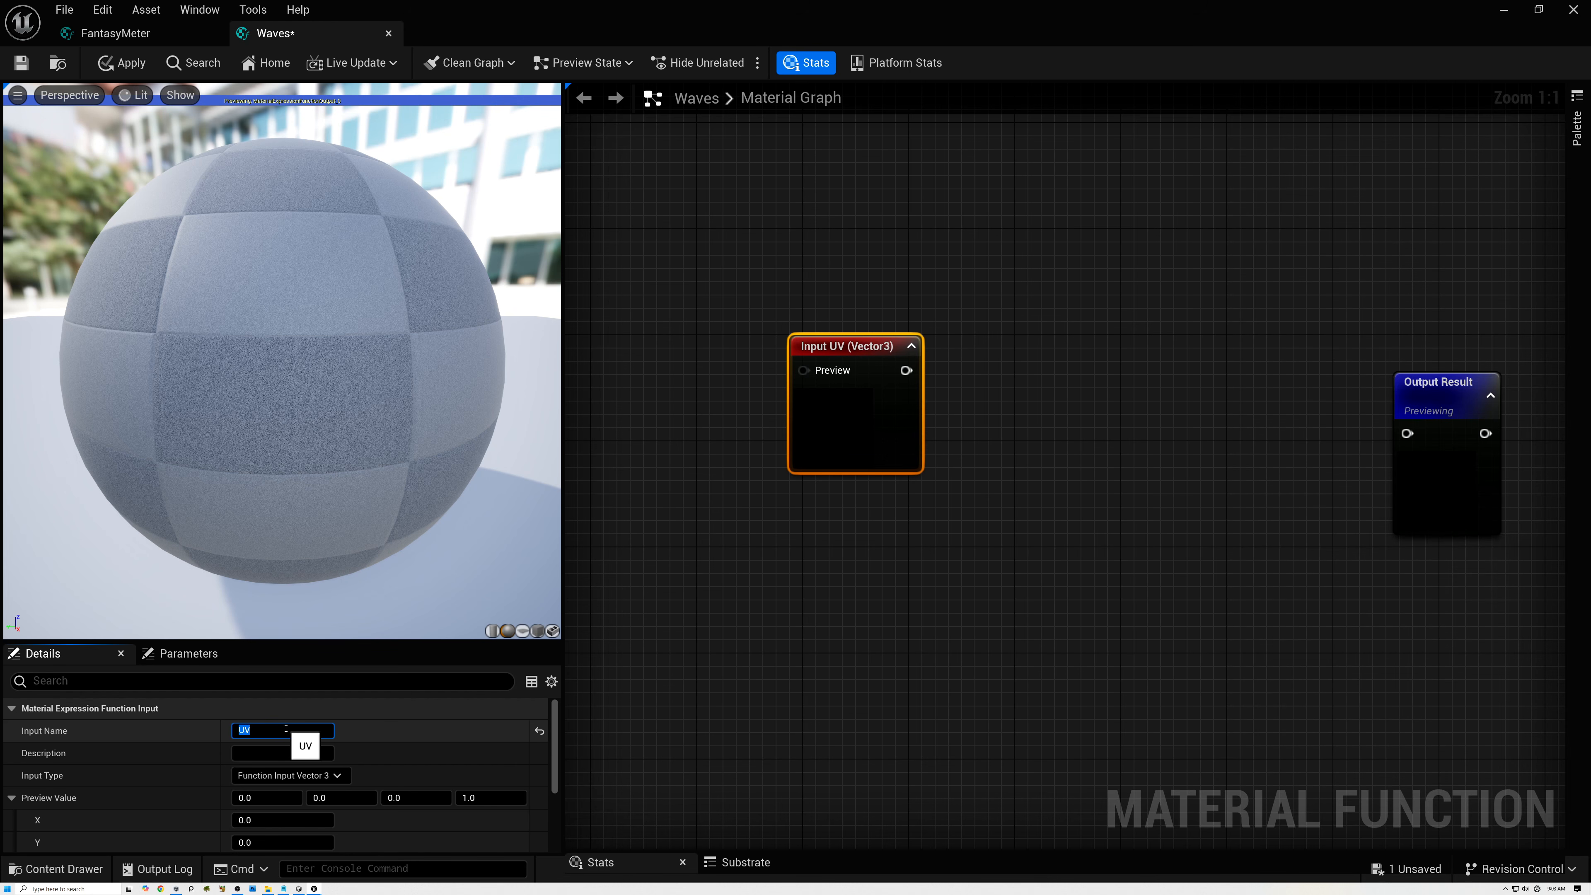
Set the UV input's type to Function Input Vector 2 and enable Use Preview Value as Default.
{"action": "left_click", "coordinate": [328, 776]}
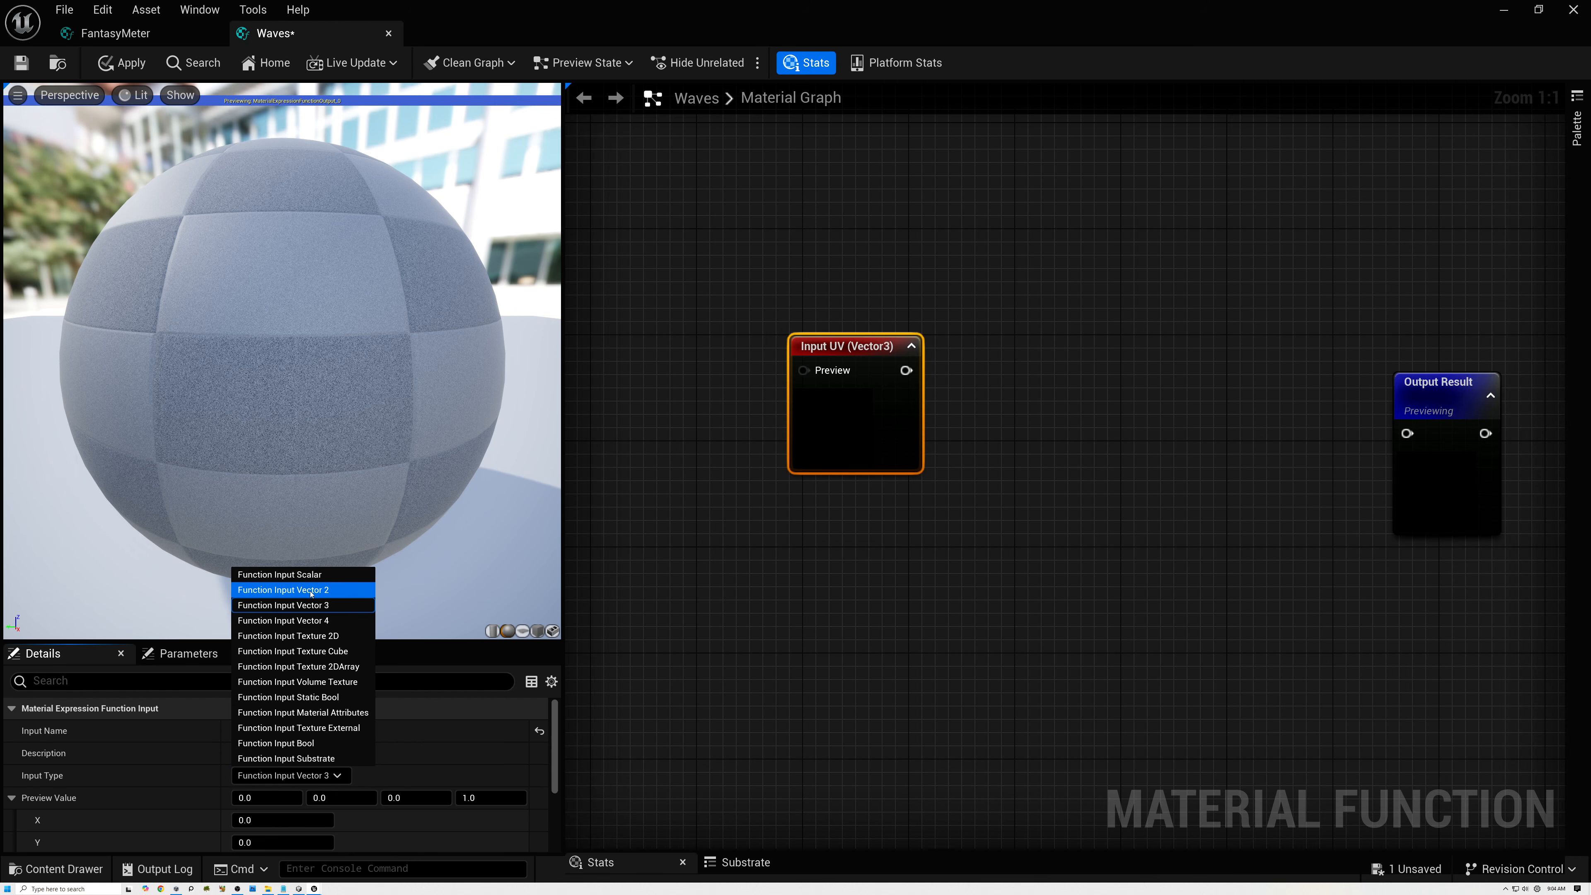
{"action": "left_click", "coordinate": [298, 590]}
{"action": "scroll", "coordinate": [293, 791], "scroll_direction": "down", "scroll_amount": 3}
{"action": "left_click", "coordinate": [239, 830]}
Add a TexCoord node, connect it to the UV input's Preview, and place both nodes side by side.
{"action": "right_click", "coordinate": [669, 352]}
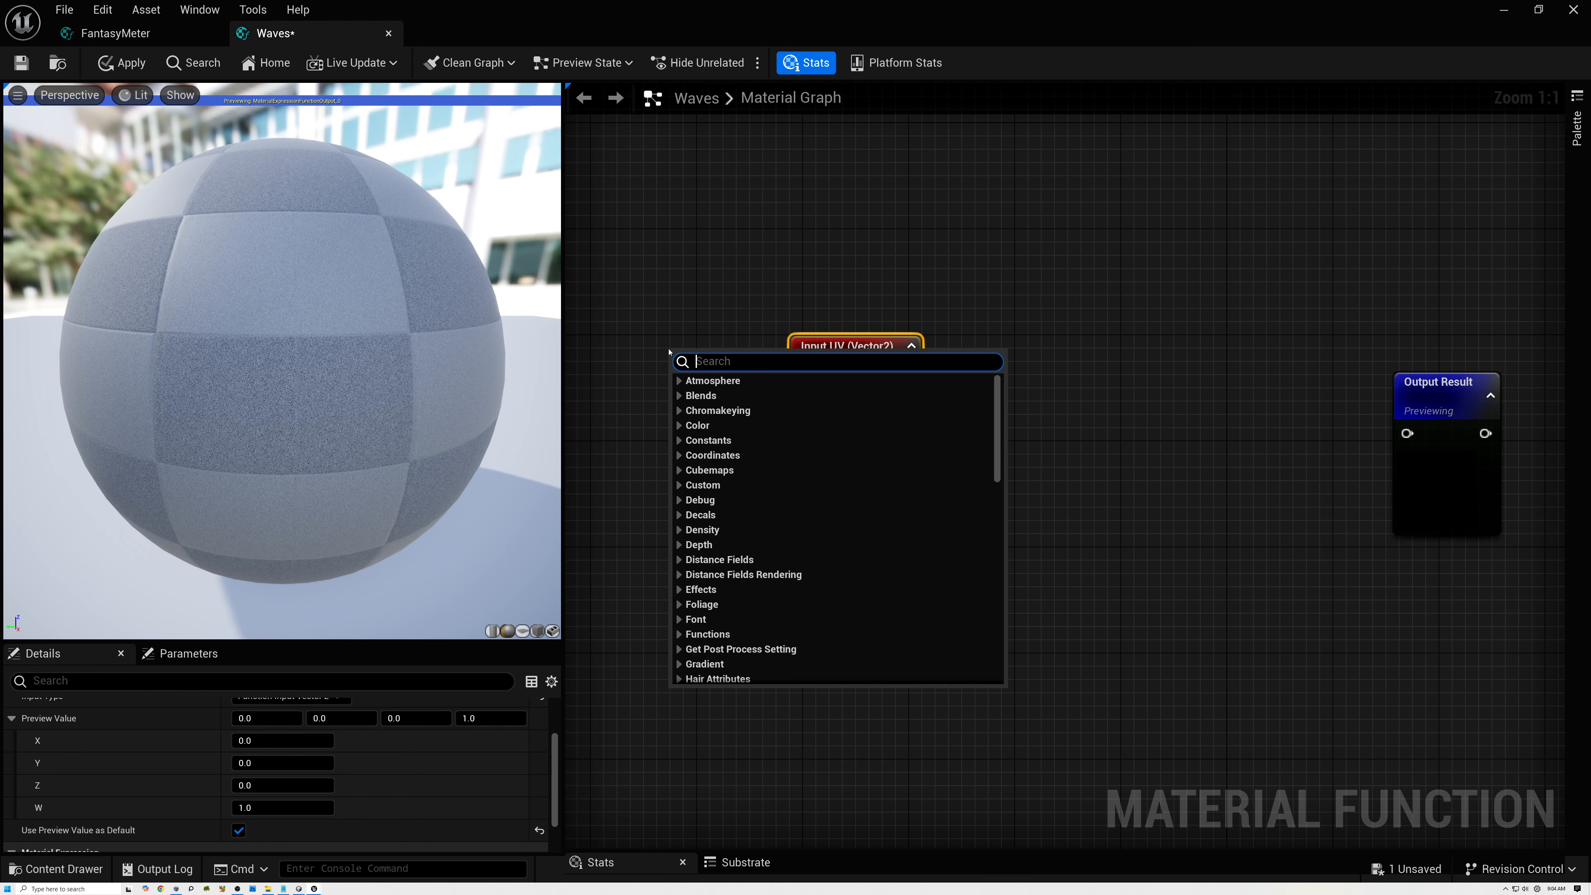
{"action": "type", "text": "texc"}
{"action": "left_click", "coordinate": [701, 425]}
{"action": "mouse_move", "coordinate": [741, 349]}
{"action": "left_mouse_down"}
{"action": "mouse_move", "coordinate": [662, 349]}
{"action": "mouse_move", "coordinate": [827, 363]}
{"action": "left_mouse_up"}
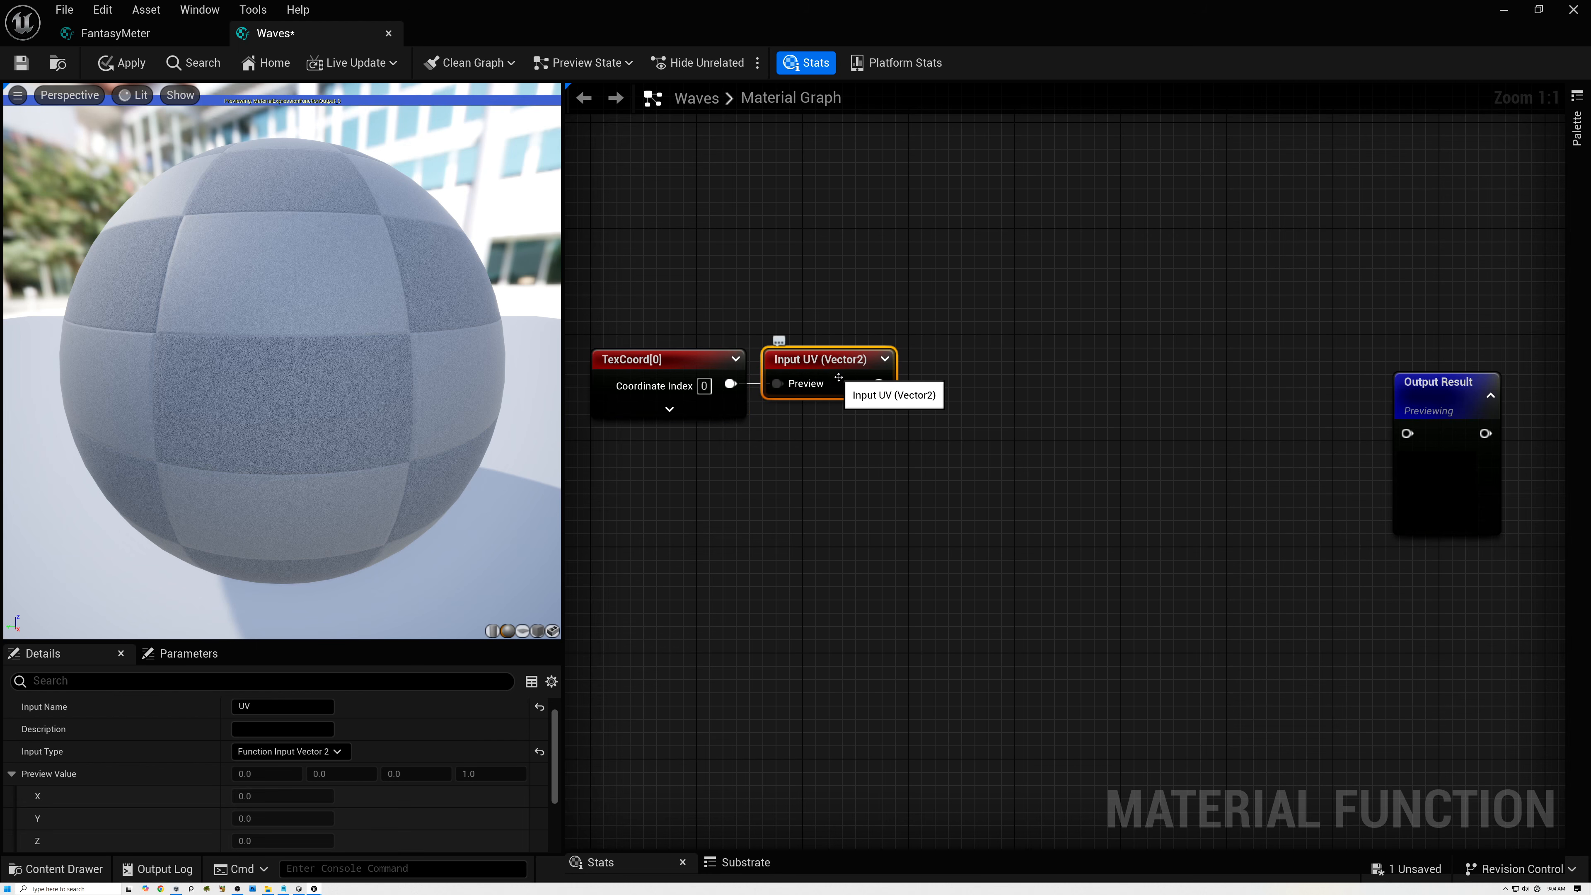
{"action": "left_click", "coordinate": [675, 360]}
{"action": "left_click_drag", "start_coordinate": [677, 322], "coordinate": [931, 451]}
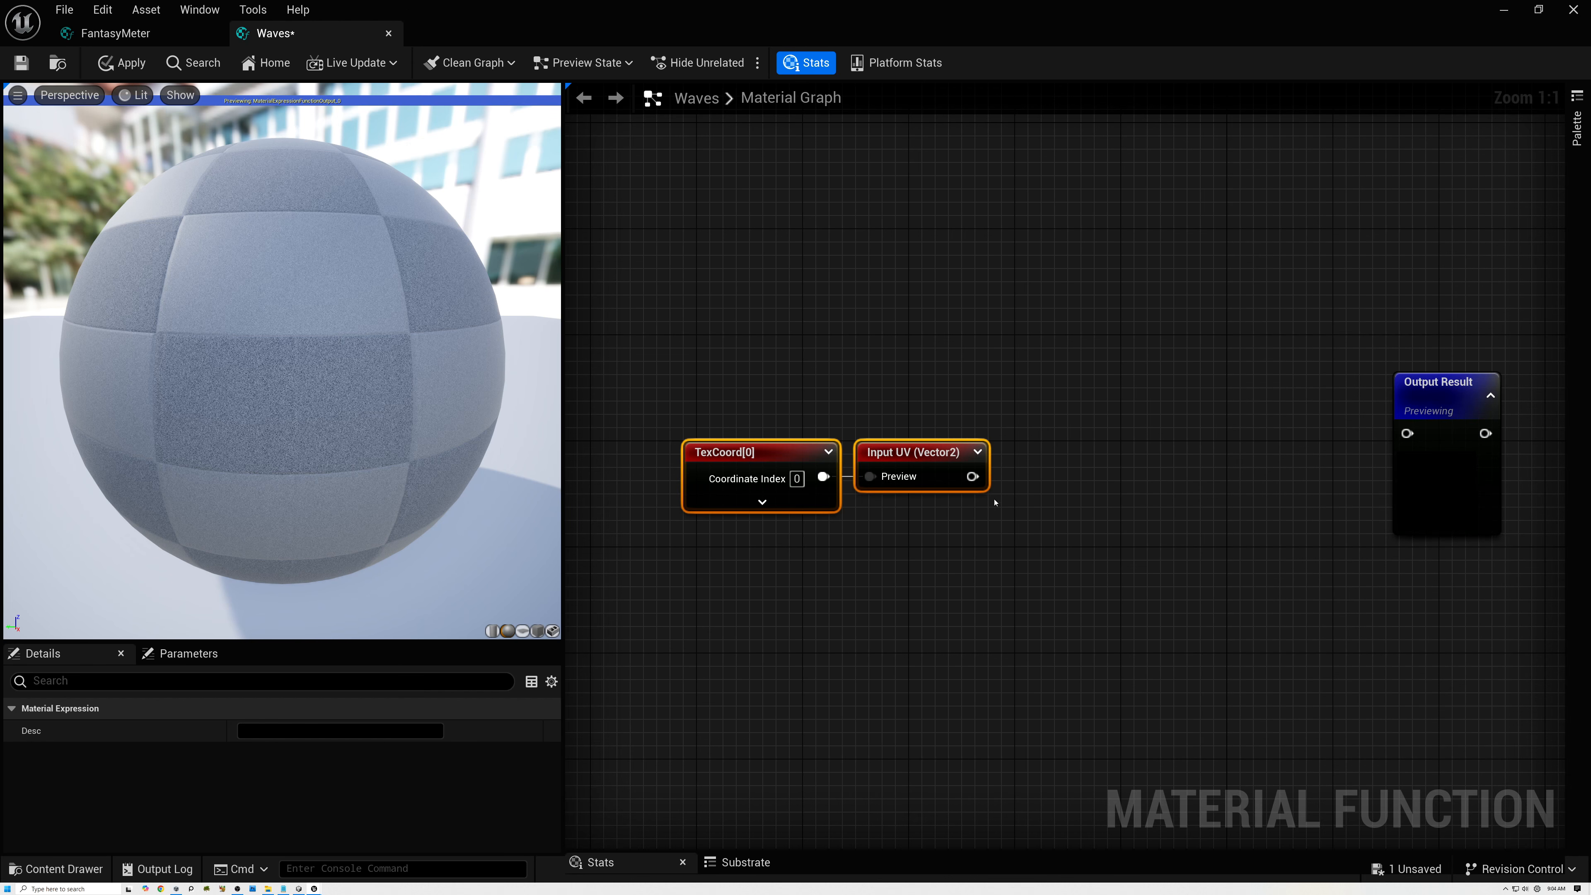
Add a Multiply node with its A input fed by the UV input's output.
{"action": "left_click_drag", "start_coordinate": [972, 477], "coordinate": [1035, 550]}
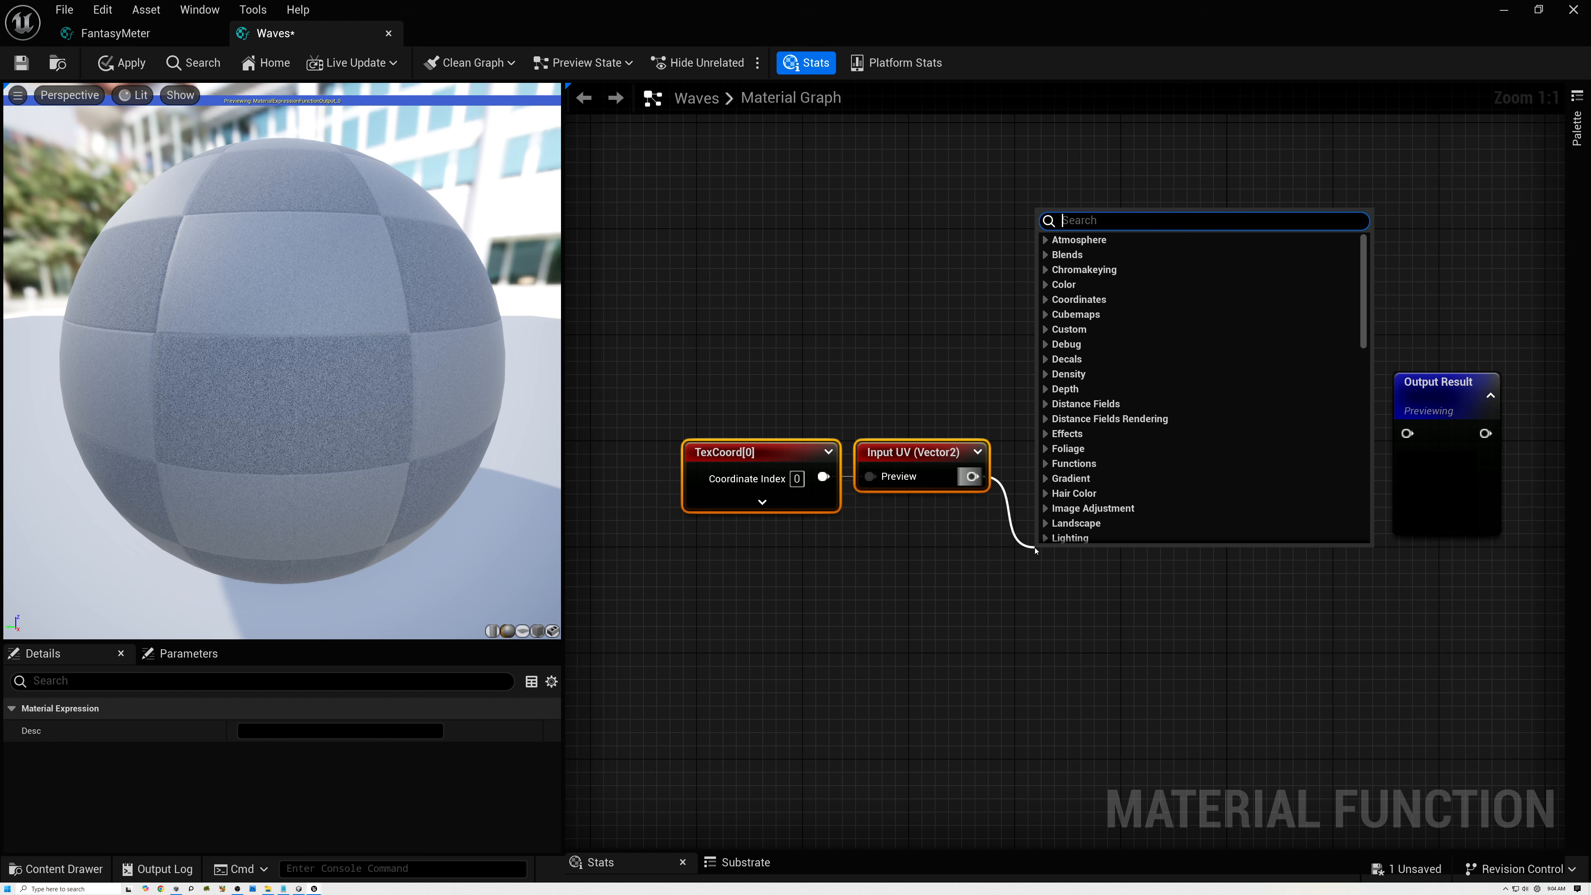
{"action": "type", "text": "mul"}
{"action": "left_click", "coordinate": [1077, 331]}
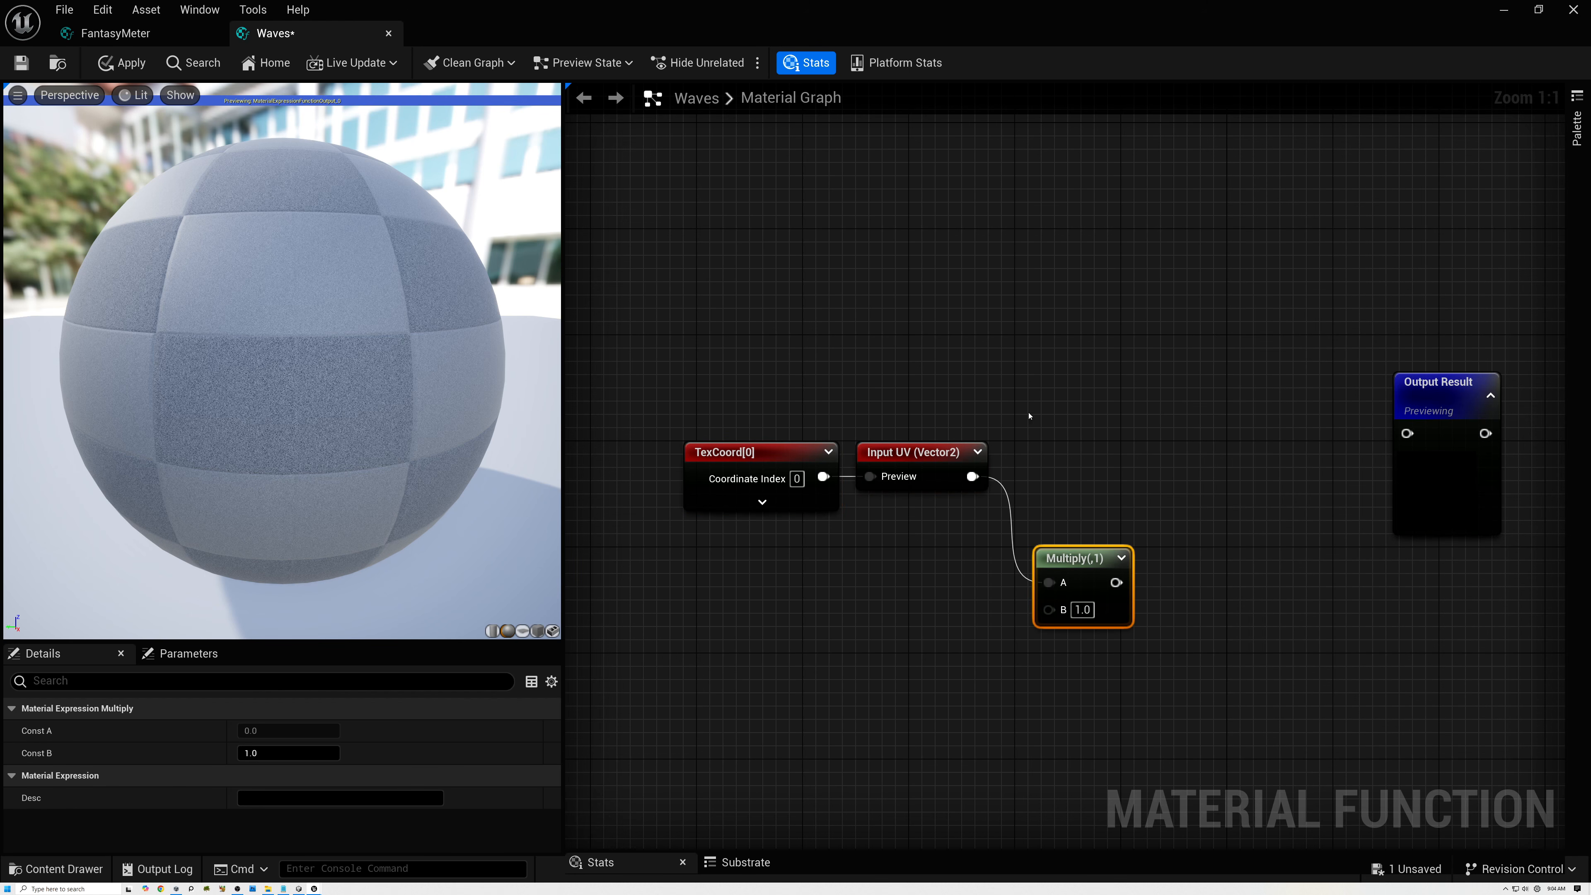
Add a second function input below UV, with type Function Input Vector 2 and the name Frequency.
{"action": "right_click", "coordinate": [831, 569]}
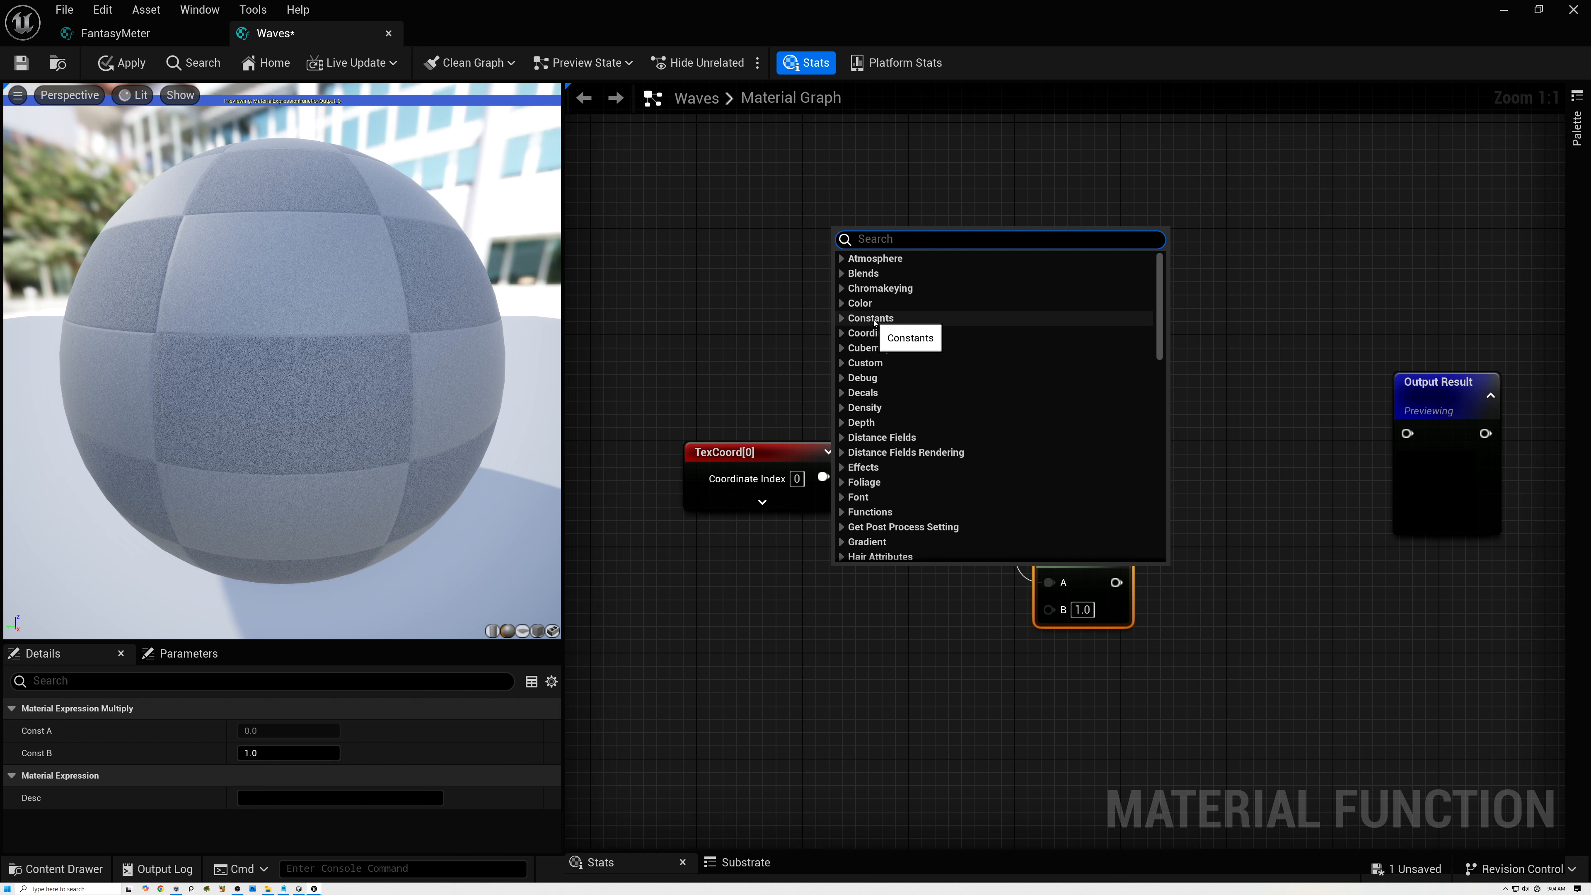
{"action": "type", "text": "input"}
{"action": "key", "text": "Return"}
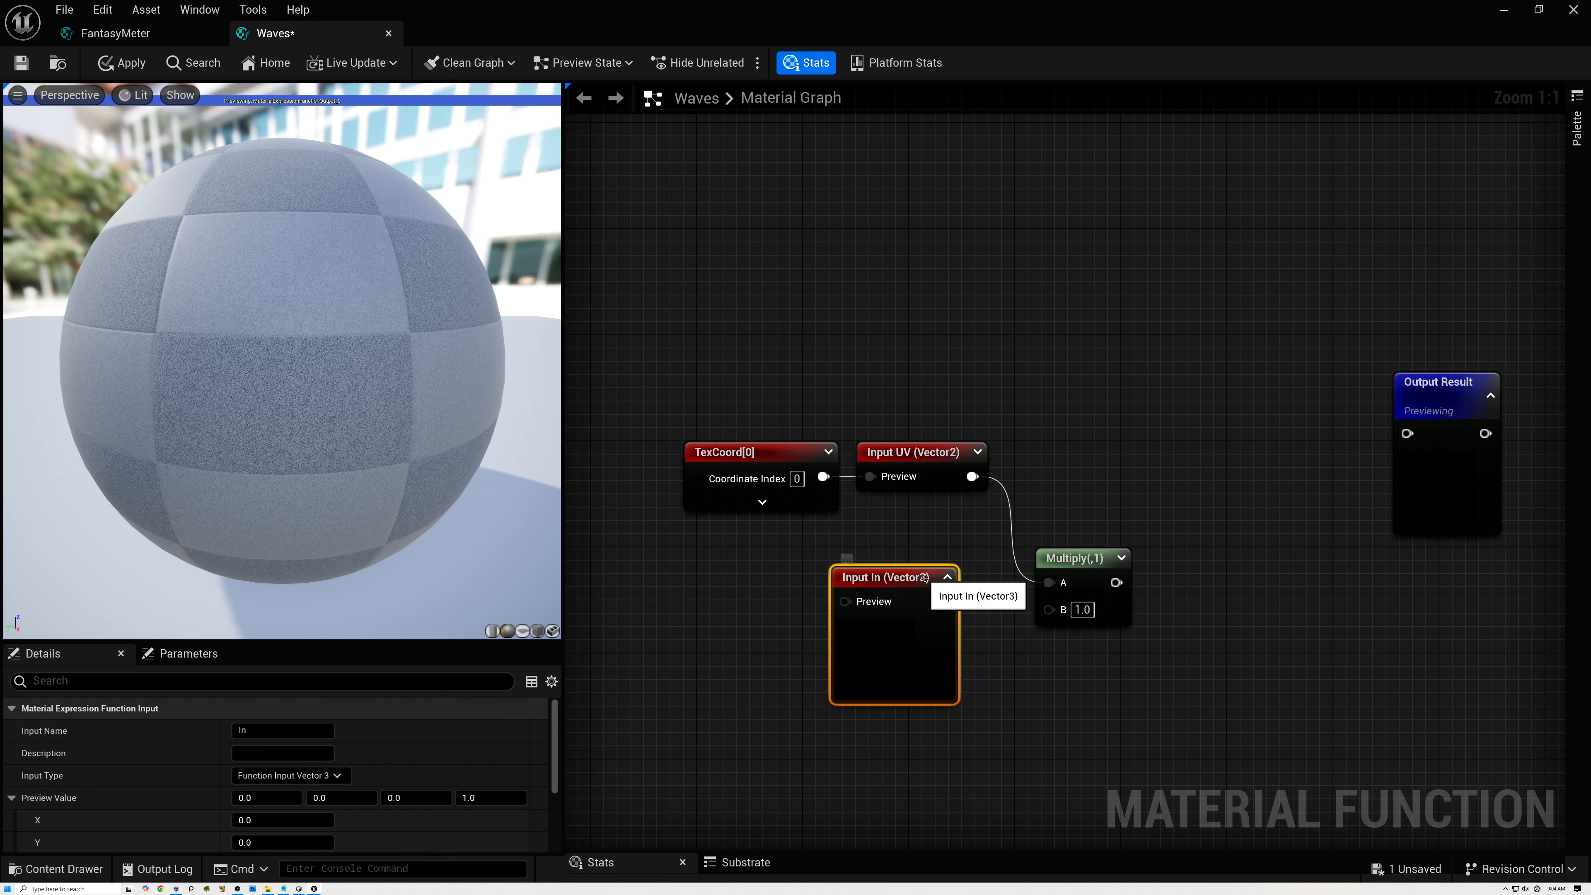
{"action": "left_click", "coordinate": [331, 775]}
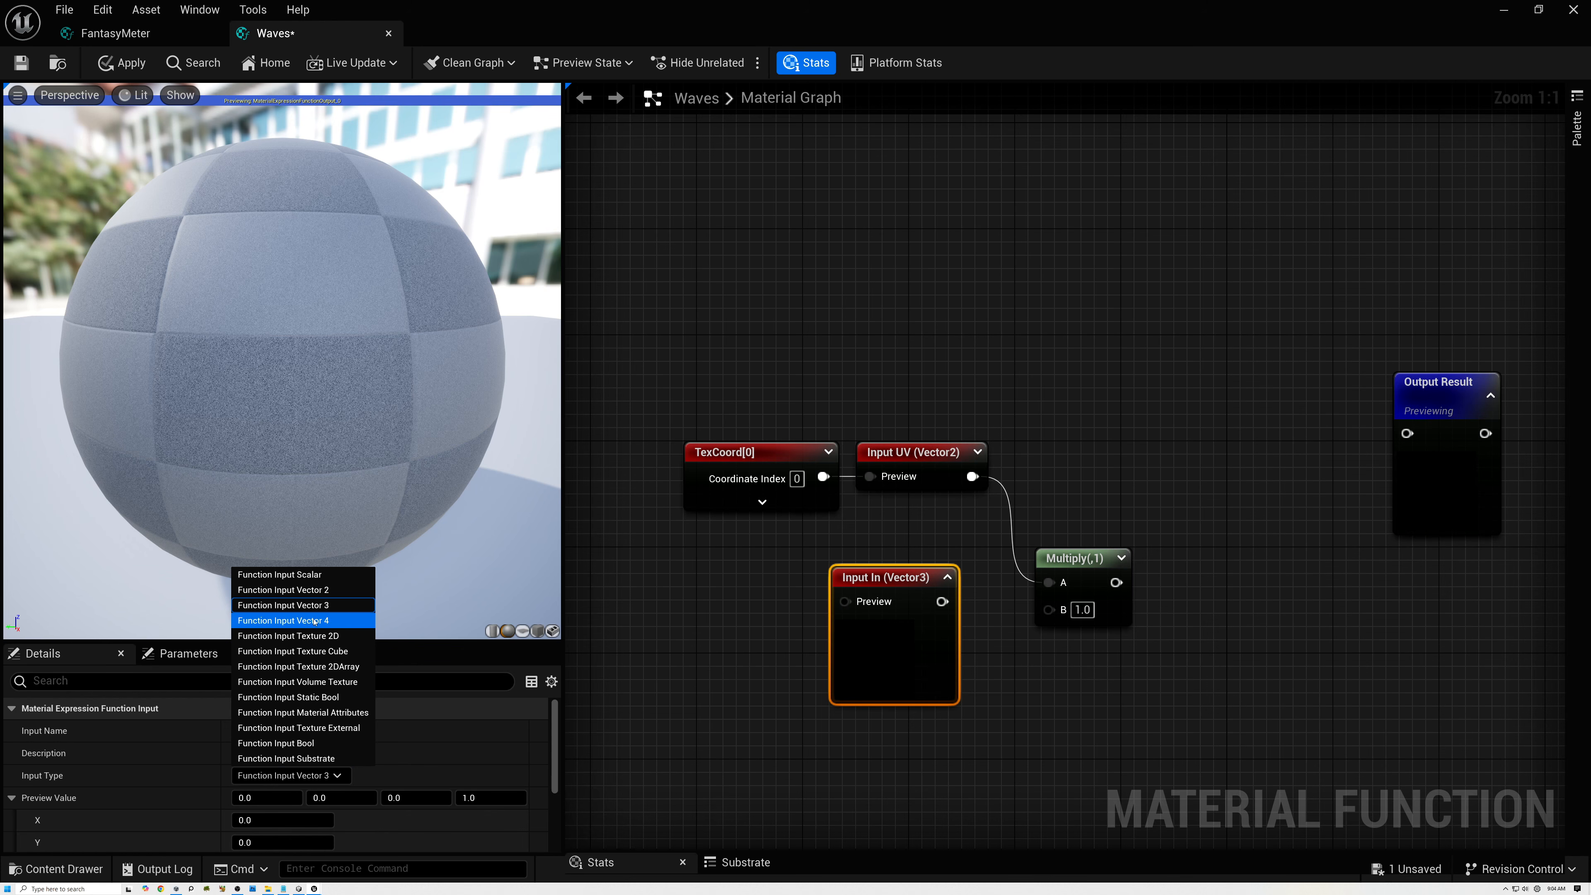
{"action": "left_click", "coordinate": [310, 596]}
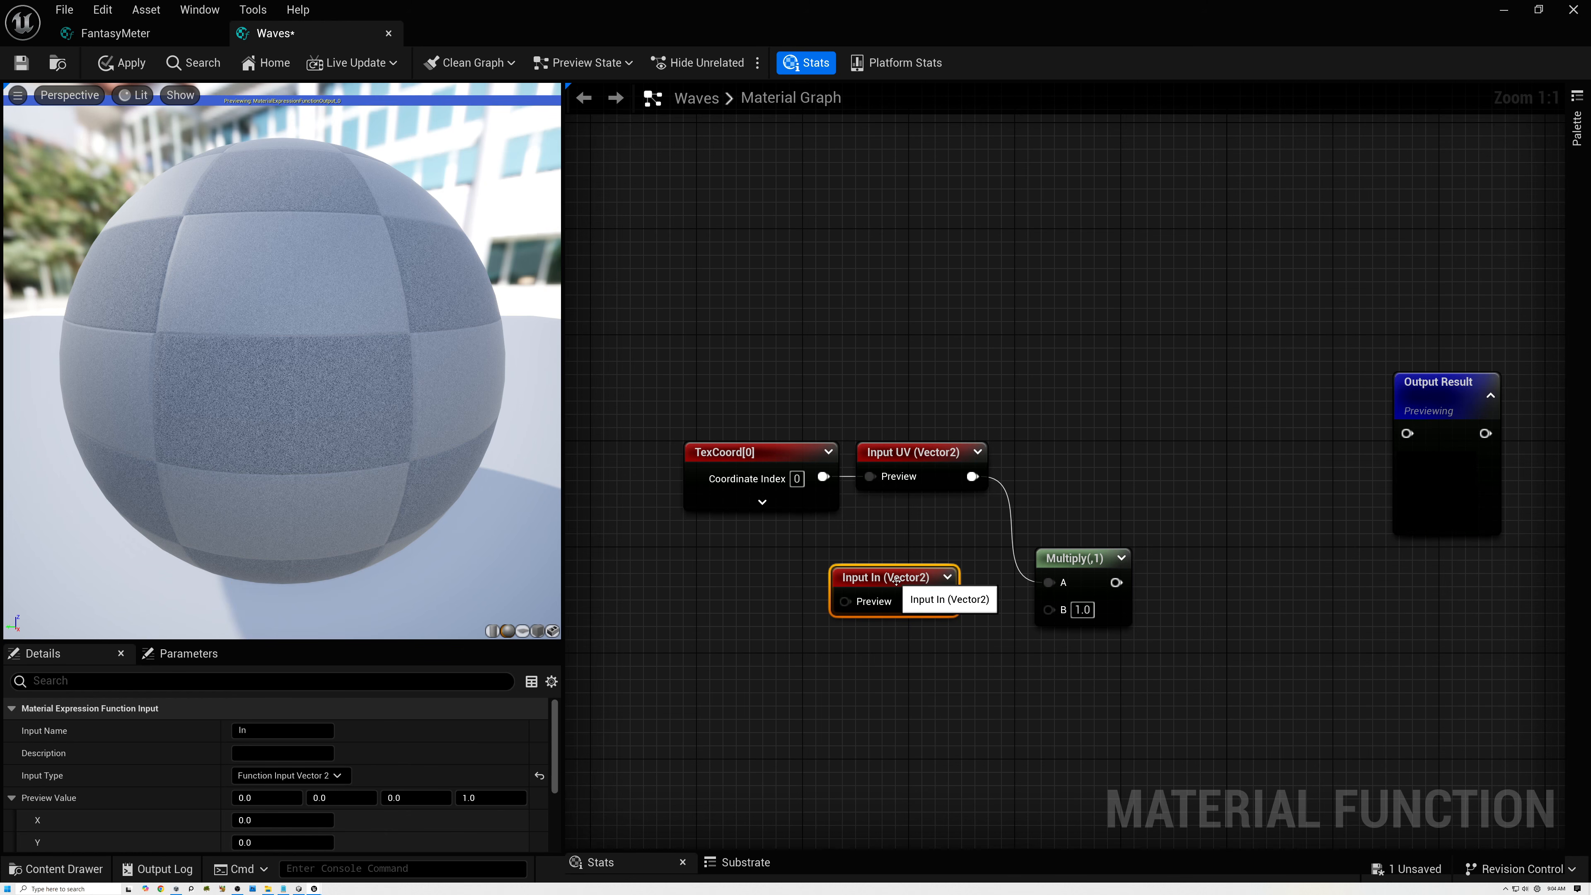
{"action": "left_click", "coordinate": [263, 729]}
{"action": "type", "text": "F"}
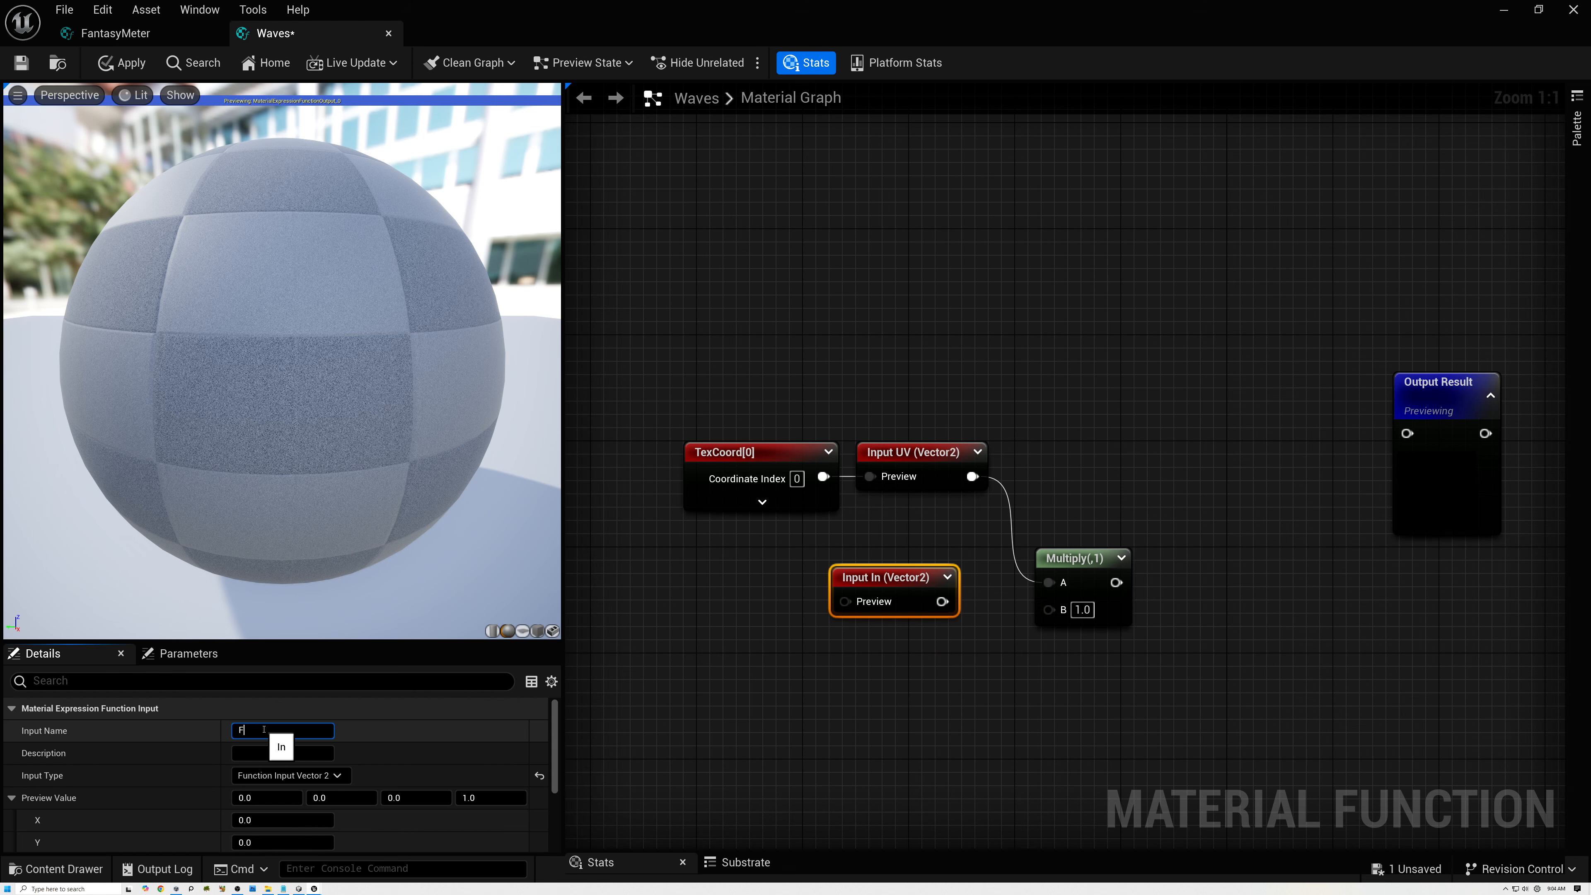
{"action": "type", "text": "requencty"}
{"action": "key", "text": "Return"}
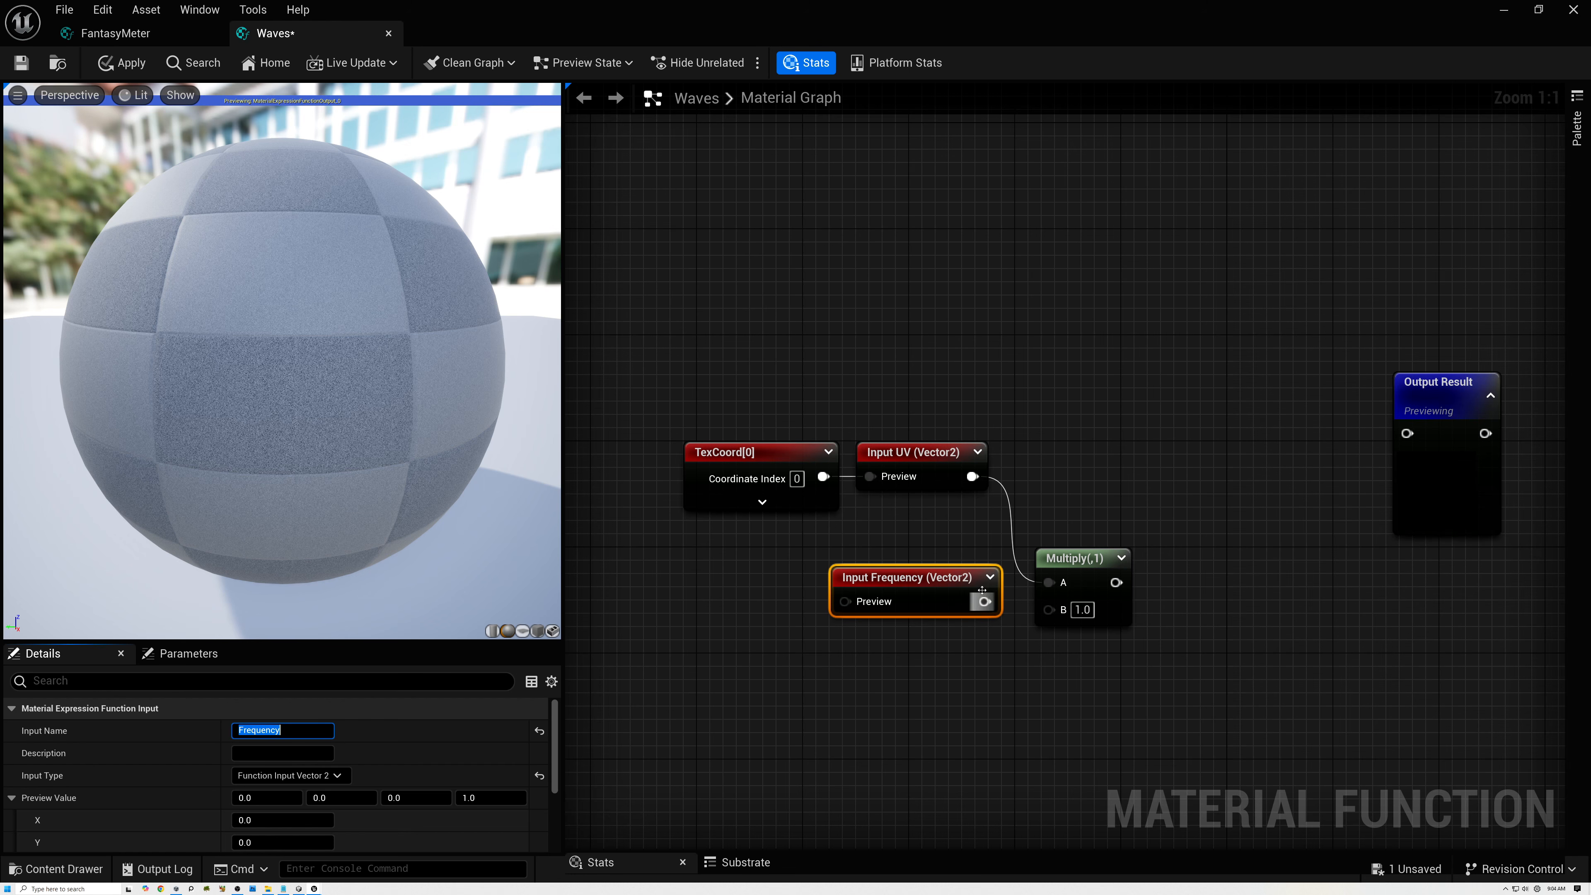
Connect the Frequency input to Multiply's B and arrange the two nodes compactly beside the UV input.
{"action": "left_click_drag", "start_coordinate": [951, 592], "coordinate": [1049, 481]}
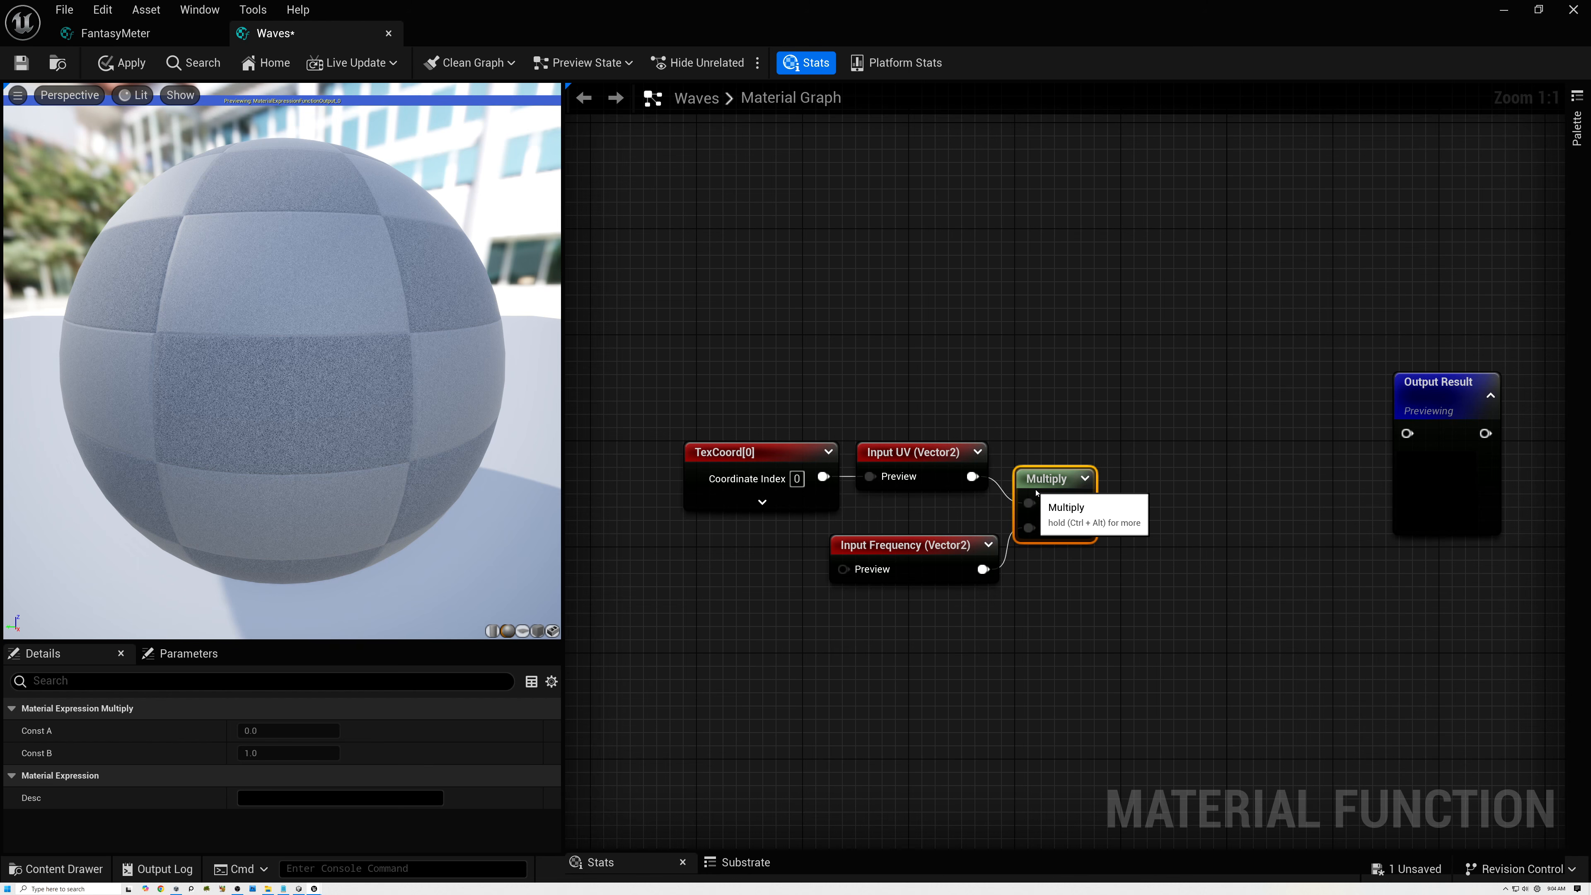
{"action": "left_click_drag", "start_coordinate": [955, 543], "coordinate": [941, 530]}
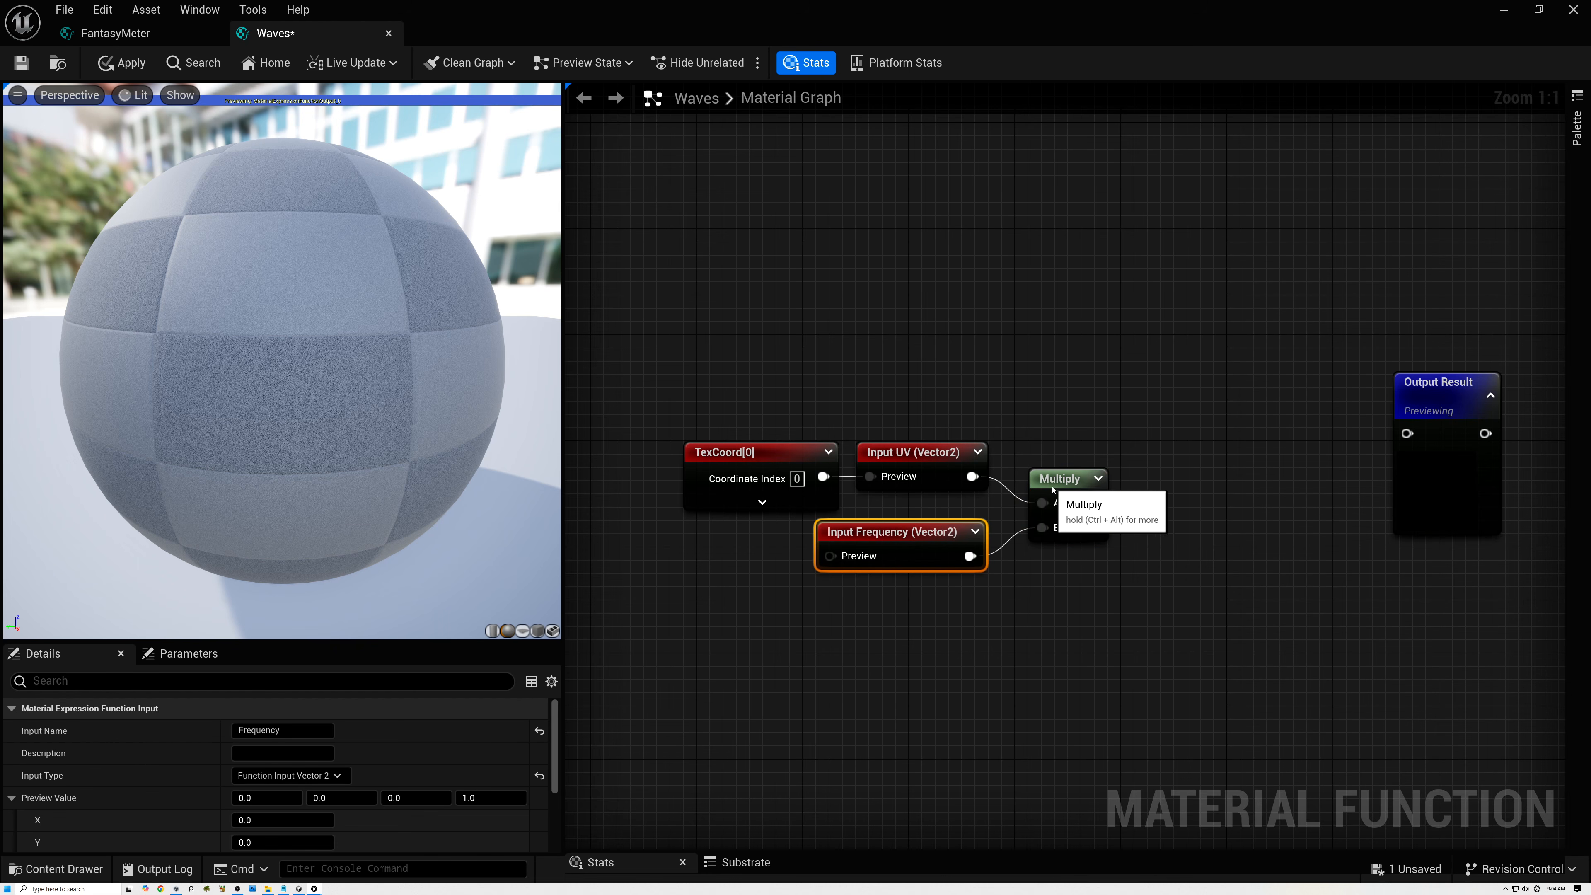
{"action": "left_click_drag", "start_coordinate": [1047, 483], "coordinate": [1020, 483]}
Set the Frequency input's preview value to 2.0 in X and Y and use it as the default.
{"action": "left_click", "coordinate": [922, 536]}
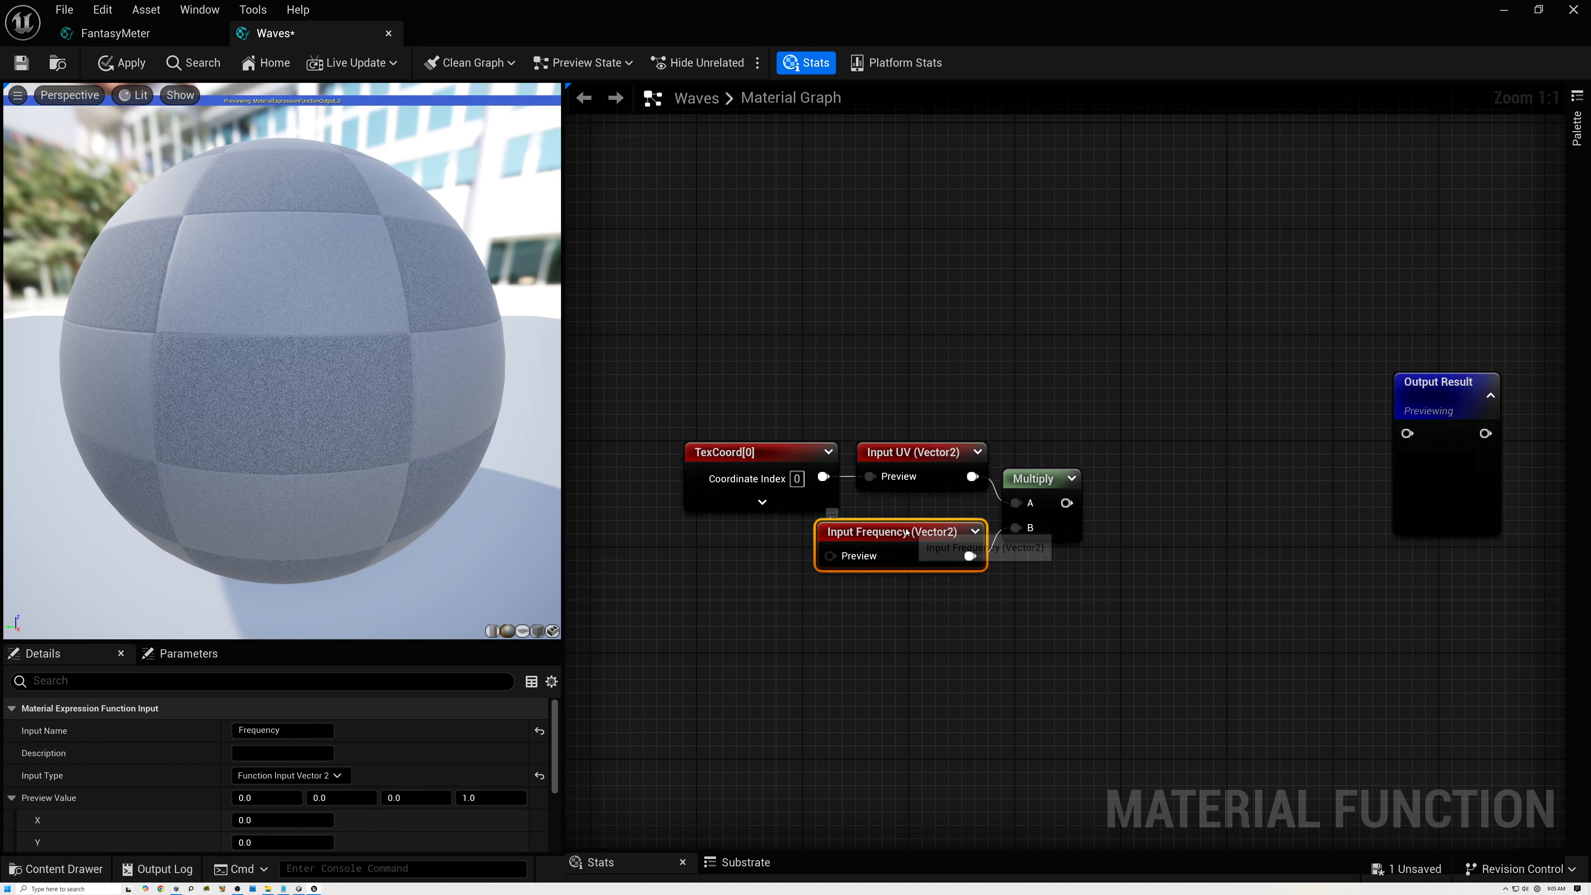
{"action": "left_click", "coordinate": [267, 803]}
{"action": "type", "text": "2"}
{"action": "left_click", "coordinate": [343, 796]}
{"action": "type", "text": "2"}
{"action": "key", "text": "Return"}
{"action": "type", "text": "0.0"}
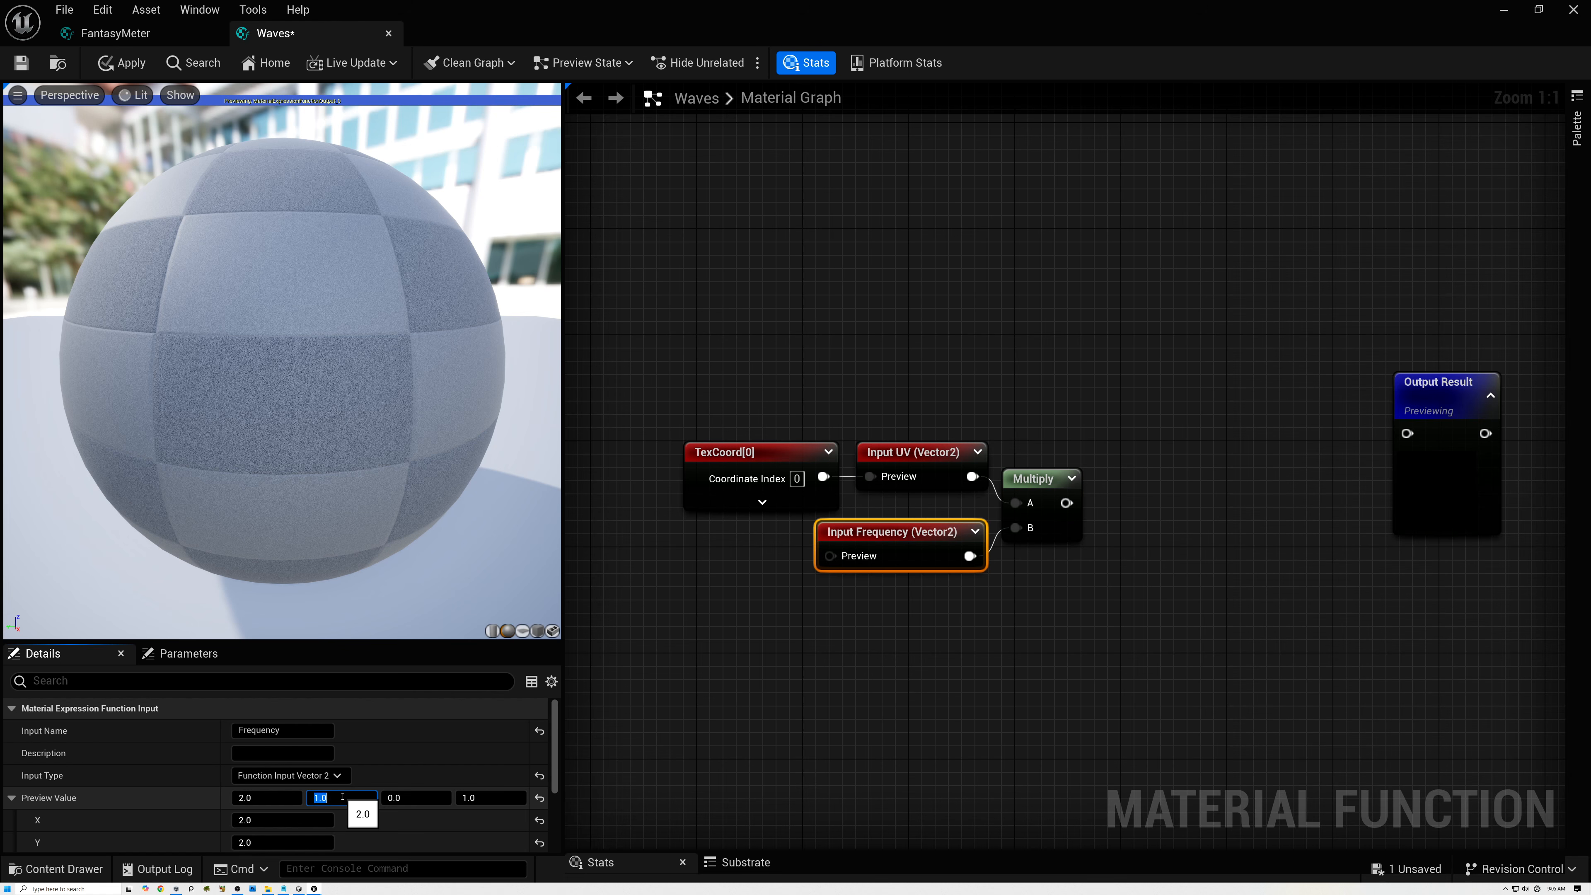
{"action": "key", "text": "Escape"}
{"action": "scroll", "coordinate": [396, 828], "scroll_direction": "down", "scroll_amount": 2}
{"action": "scroll", "coordinate": [395, 827], "scroll_direction": "down", "scroll_amount": 2}
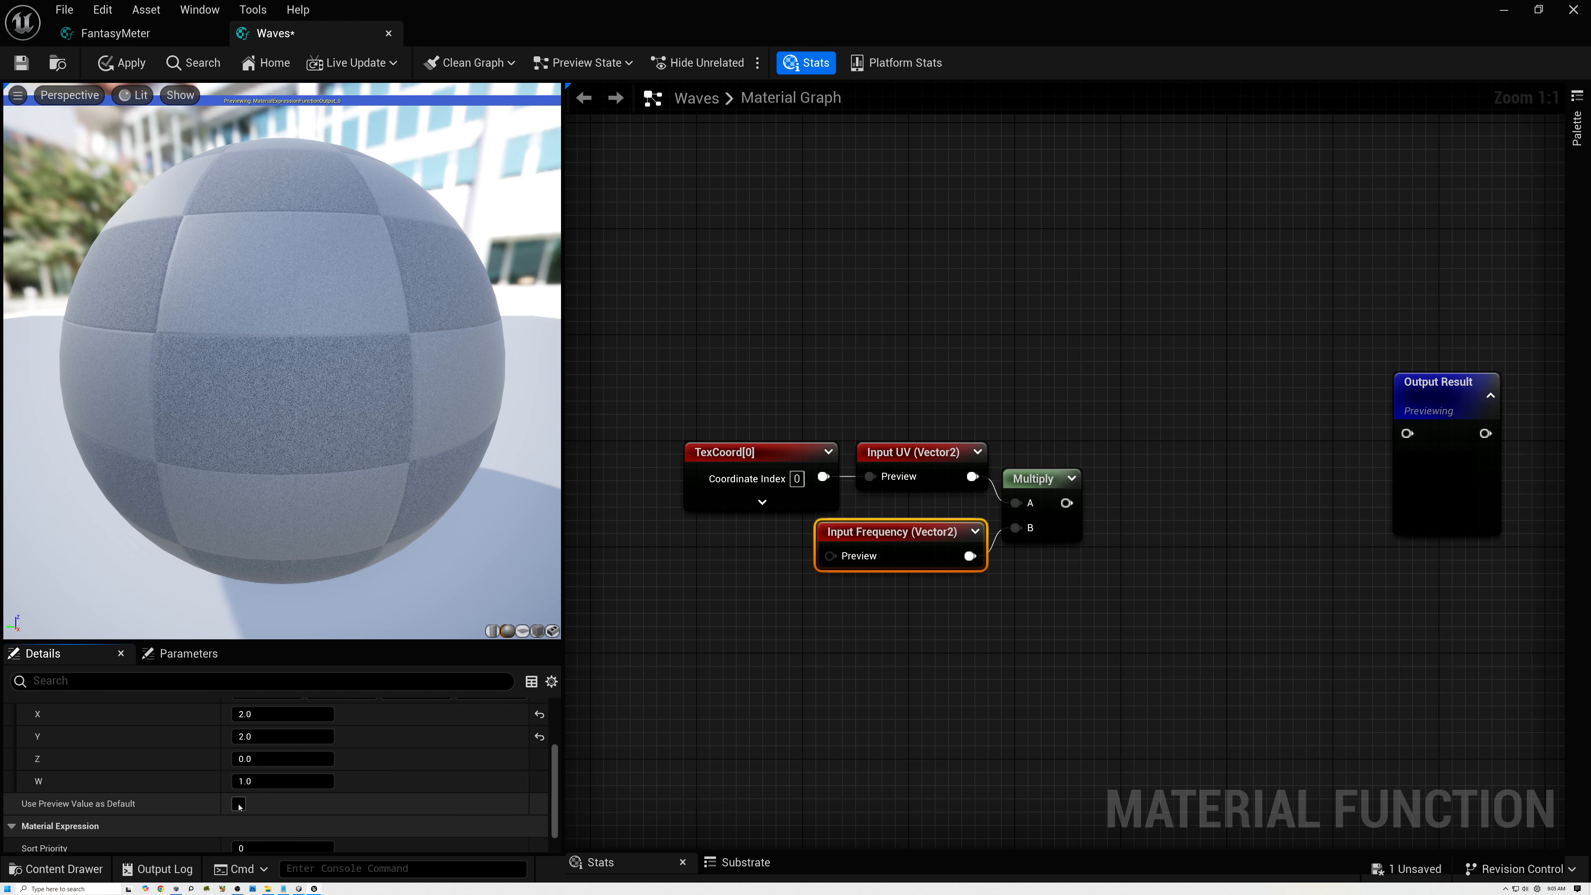
{"action": "scroll", "coordinate": [401, 789], "scroll_direction": "up", "scroll_amount": 4}
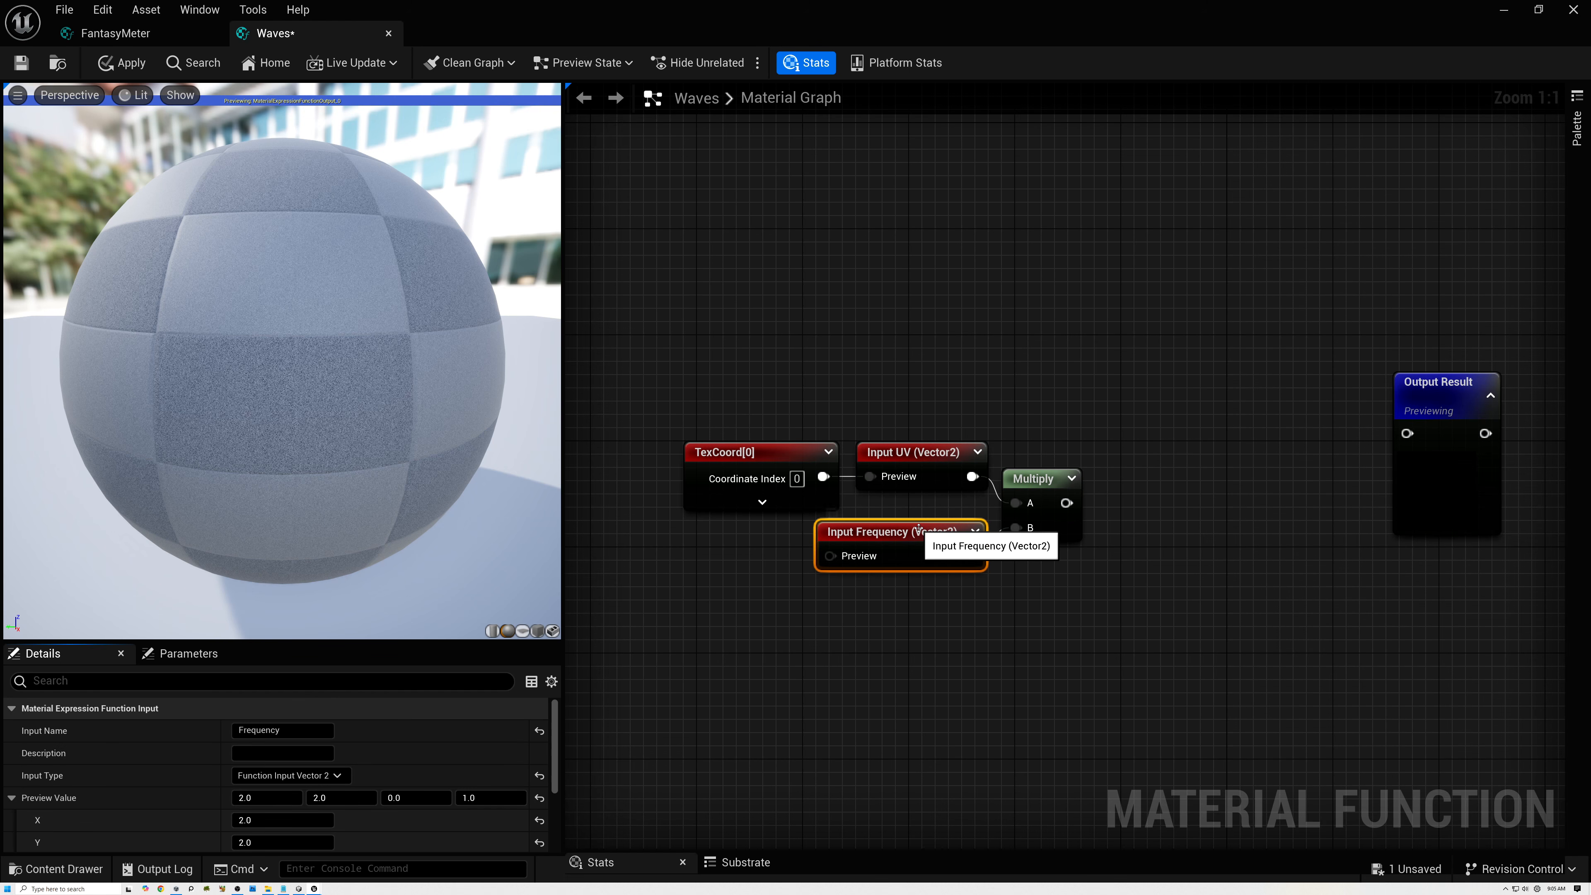
Add a LinearTime node above the TexCoord and UV input nodes.
{"action": "right_click_drag", "start_coordinate": [892, 586], "coordinate": [877, 618]}
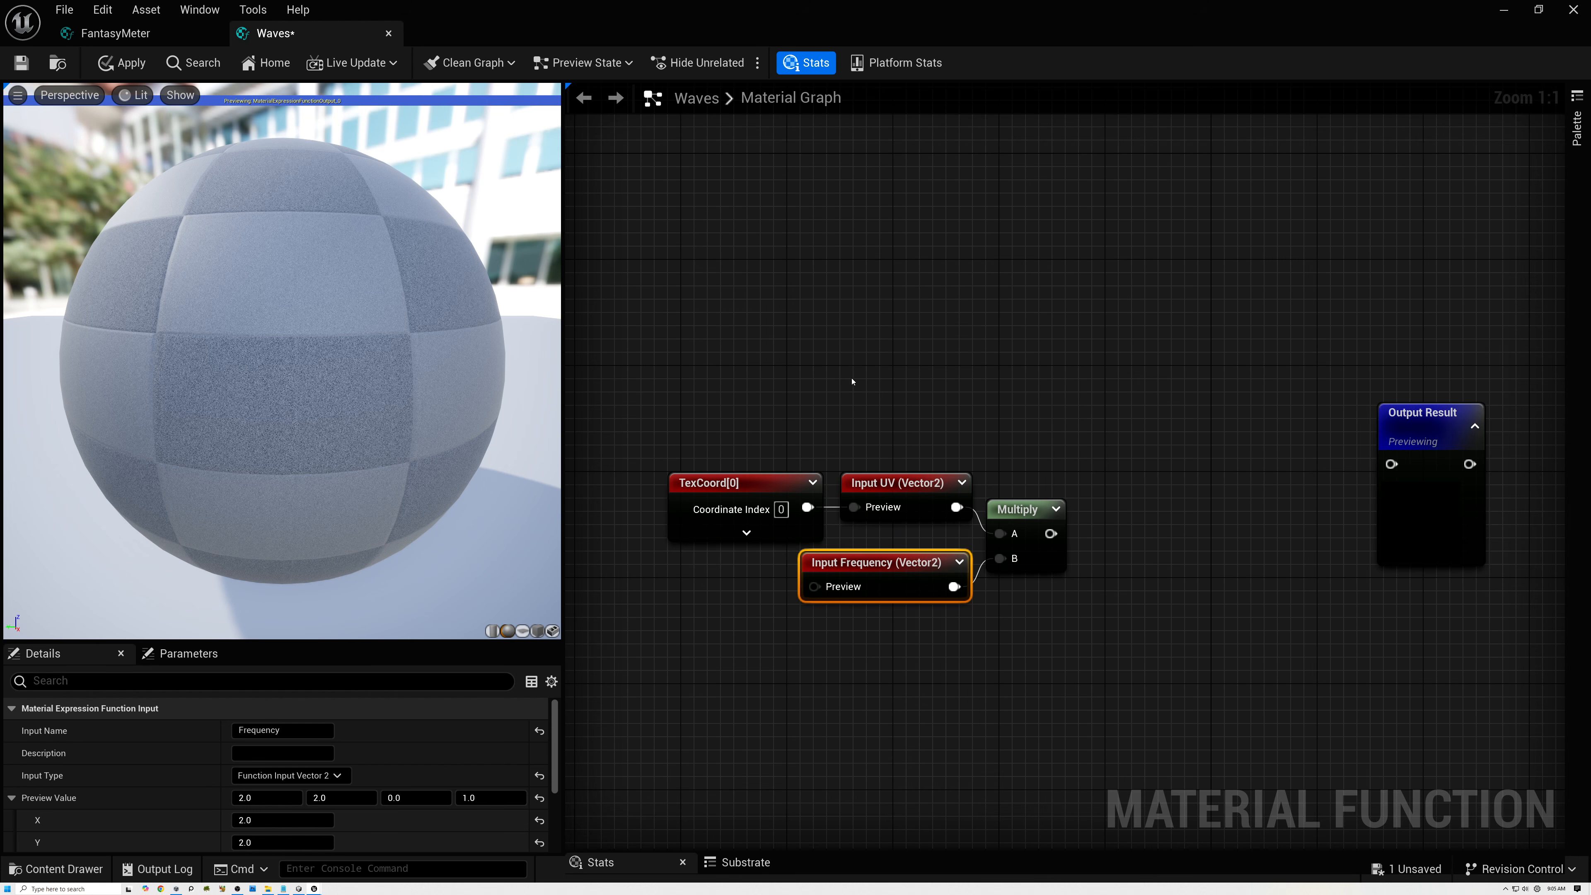
{"action": "right_click_drag", "start_coordinate": [779, 299], "coordinate": [774, 405]}
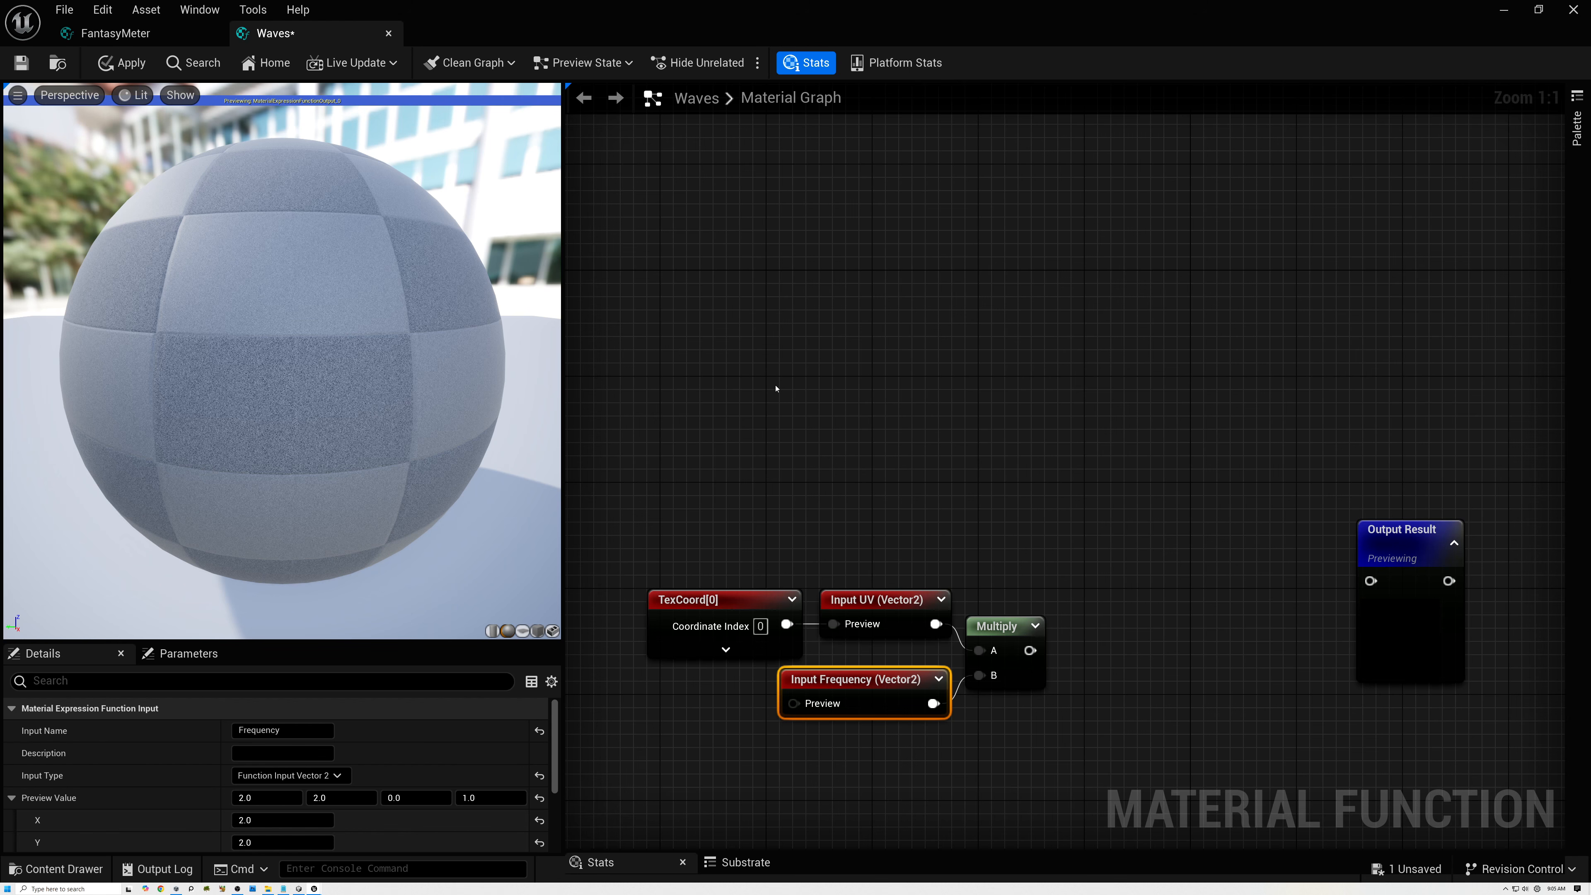
{"action": "right_click", "coordinate": [731, 390]}
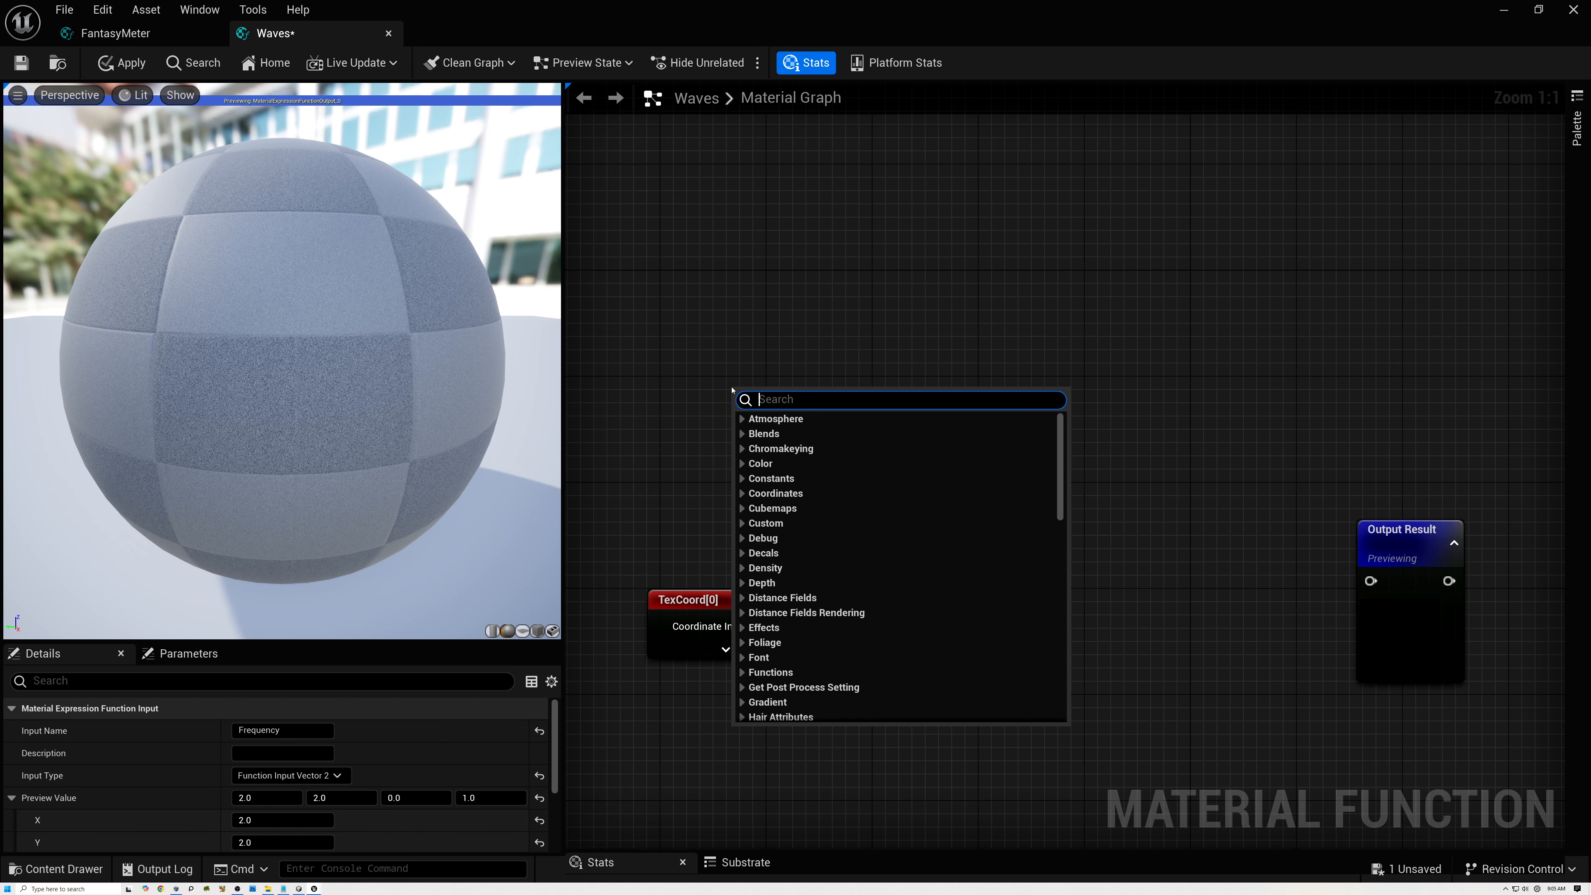
{"action": "type", "text": "lin"}
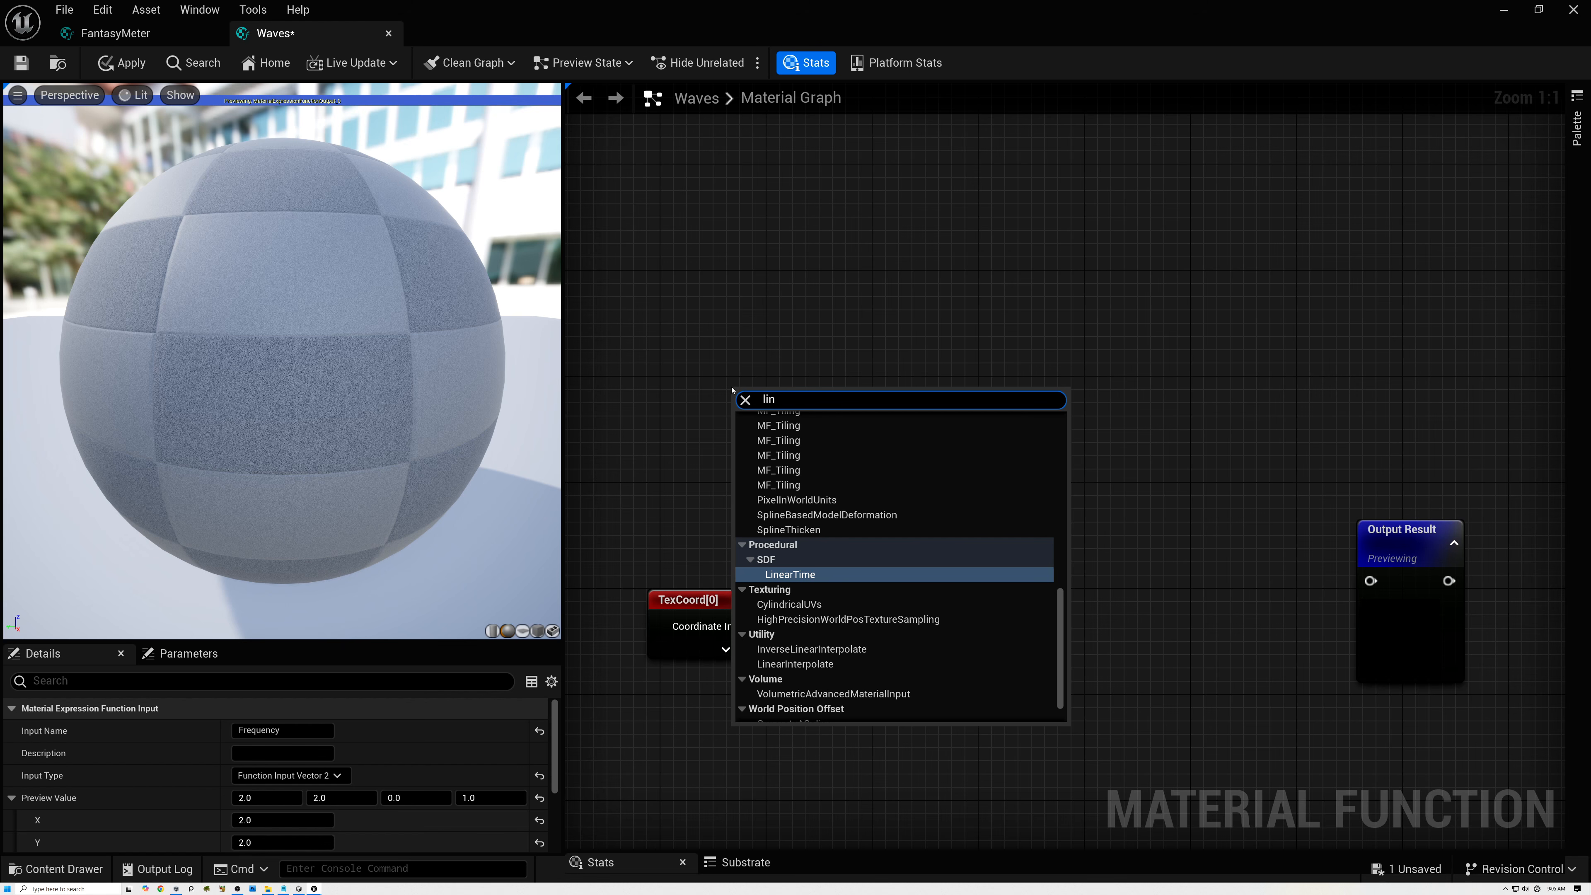
{"action": "type", "text": "ear"}
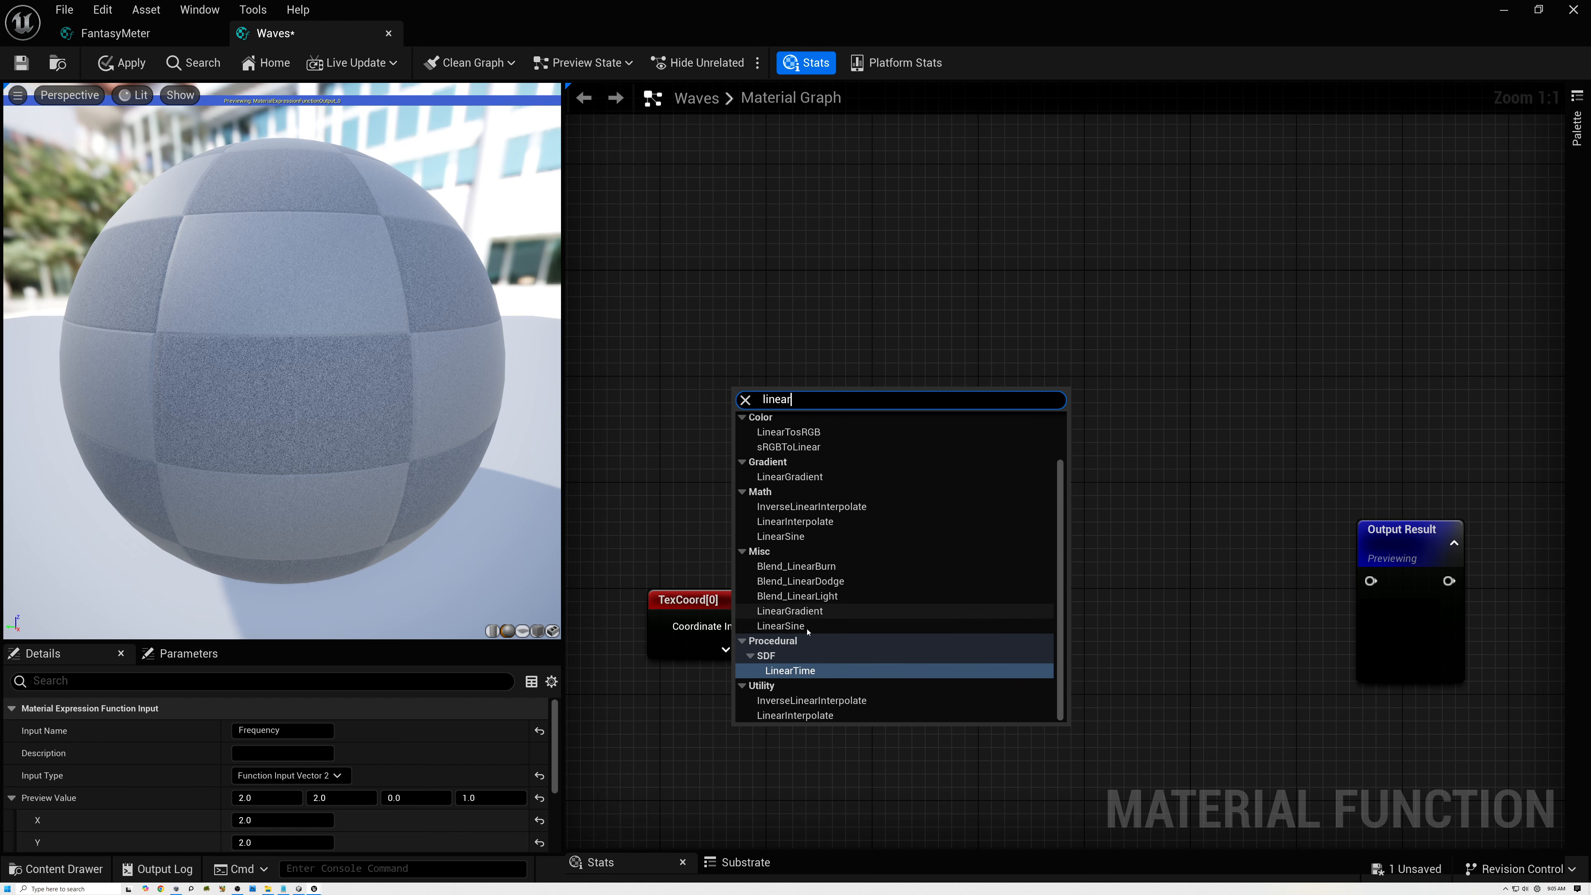
{"action": "left_click", "coordinate": [803, 670]}
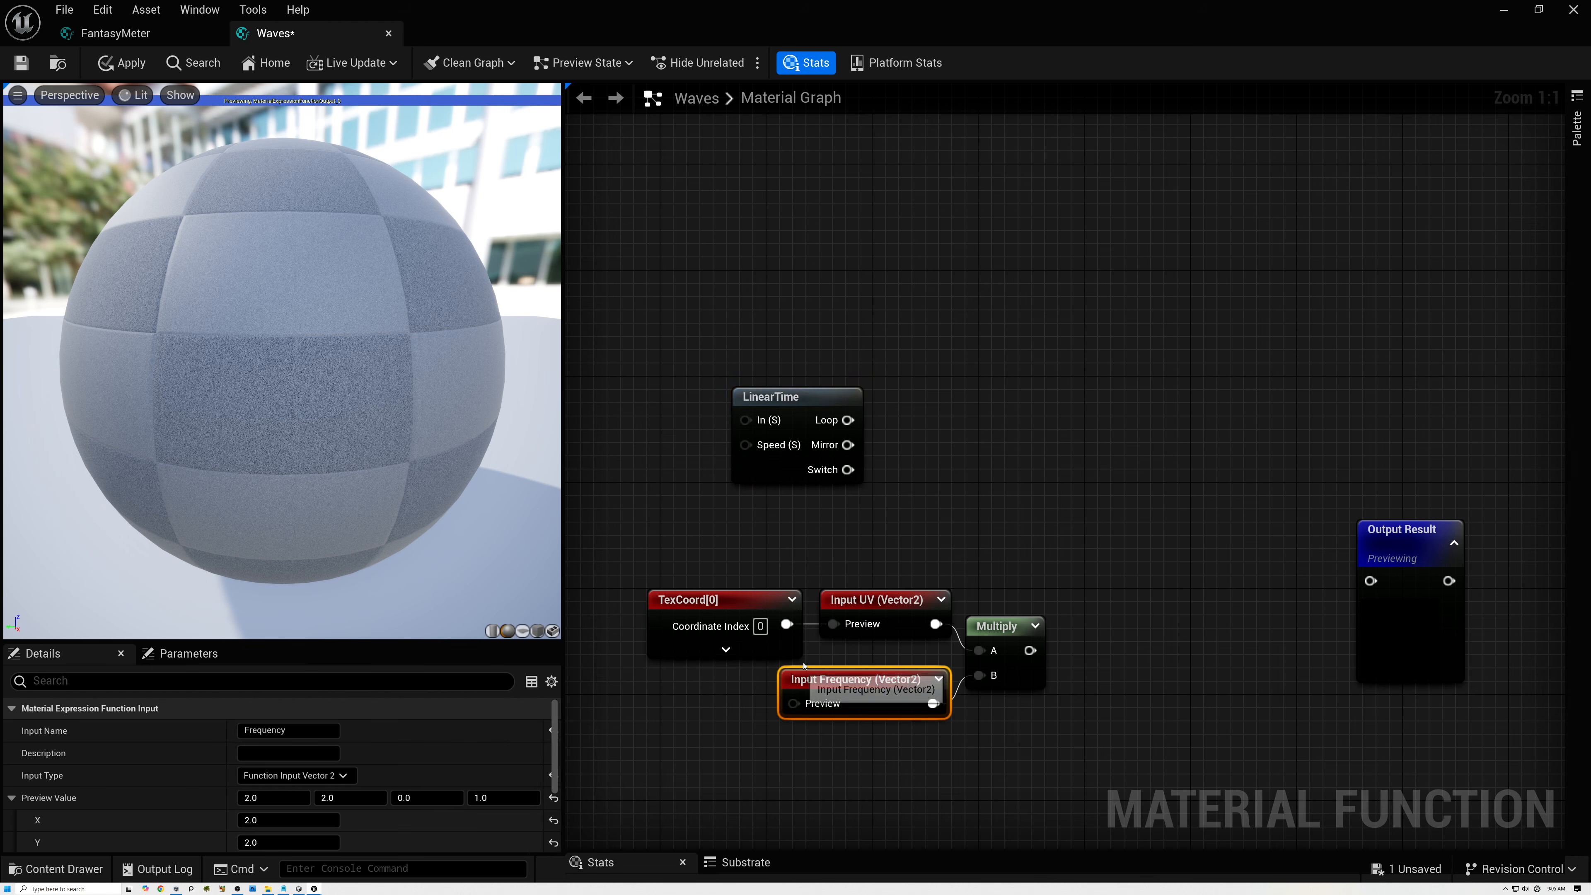
{"action": "left_click", "coordinate": [829, 417]}
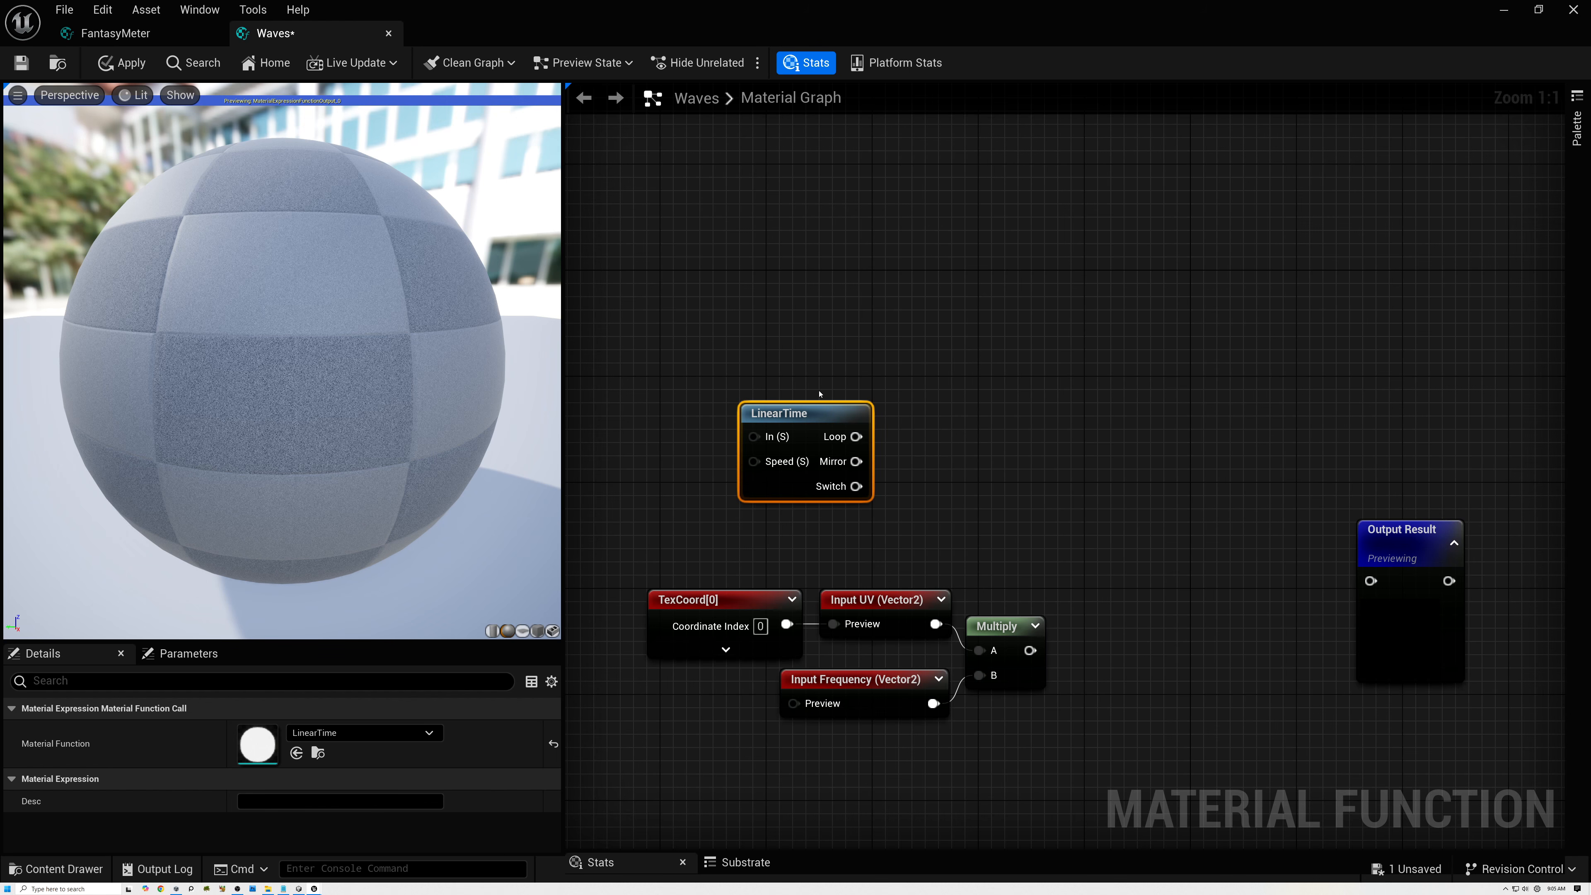
Add a function input above the LinearTime node and collapse its preview.
{"action": "right_click", "coordinate": [807, 302]}
{"action": "type", "text": "input"}
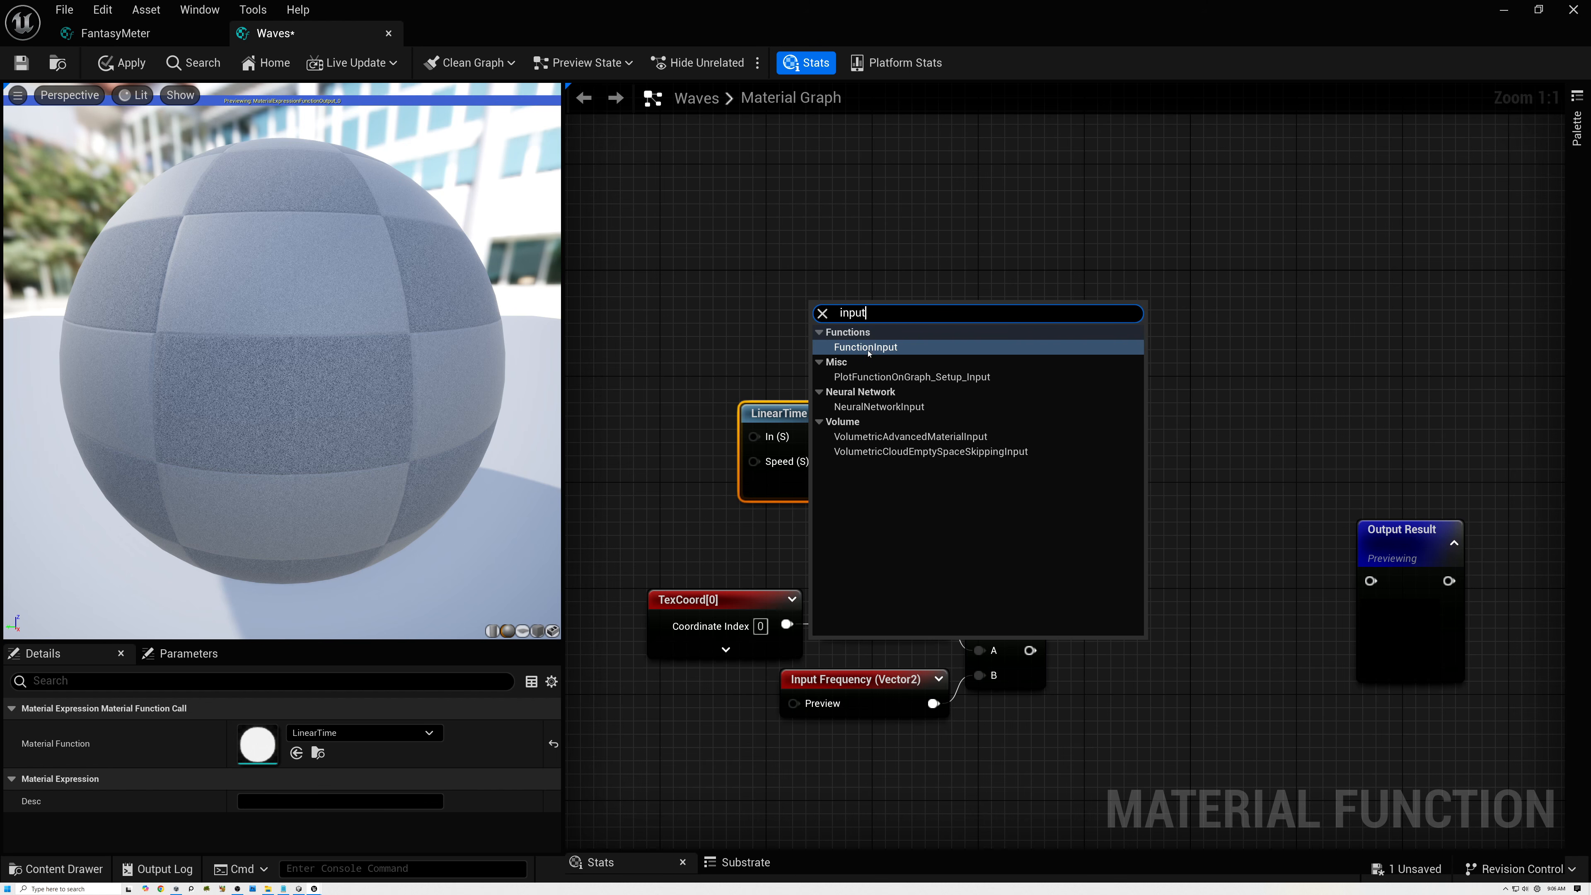
{"action": "left_click", "coordinate": [868, 347]}
{"action": "left_click_drag", "start_coordinate": [930, 313], "coordinate": [886, 271]}
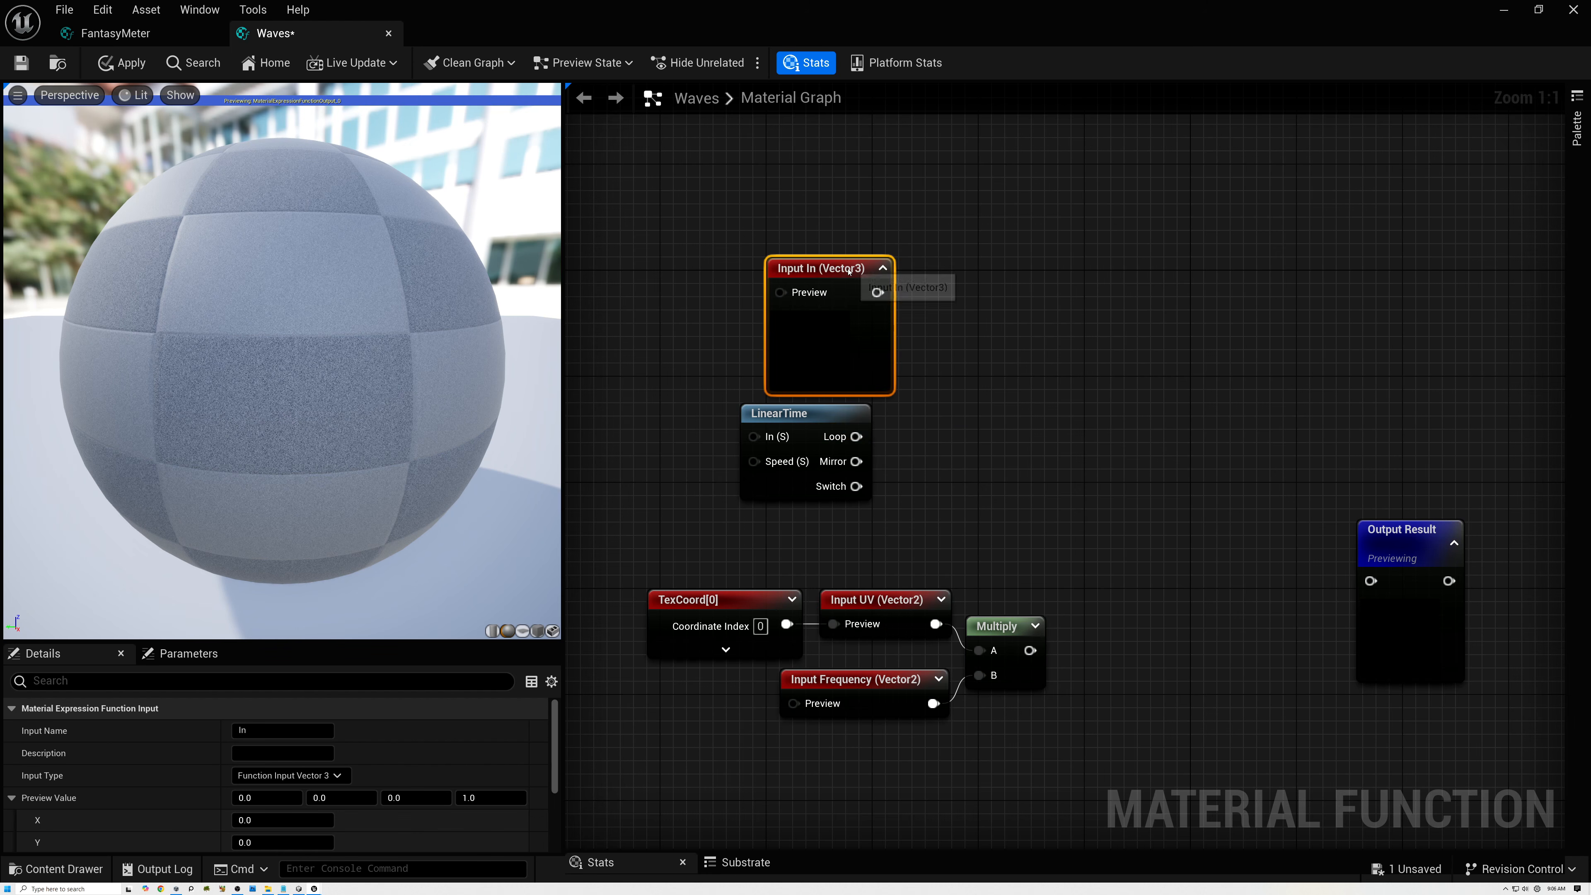
{"action": "left_click", "coordinate": [883, 269]}
Name the new function input Movement, set its type to Function Input Scalar and use its preview value as the default.
{"action": "left_click", "coordinate": [261, 732]}
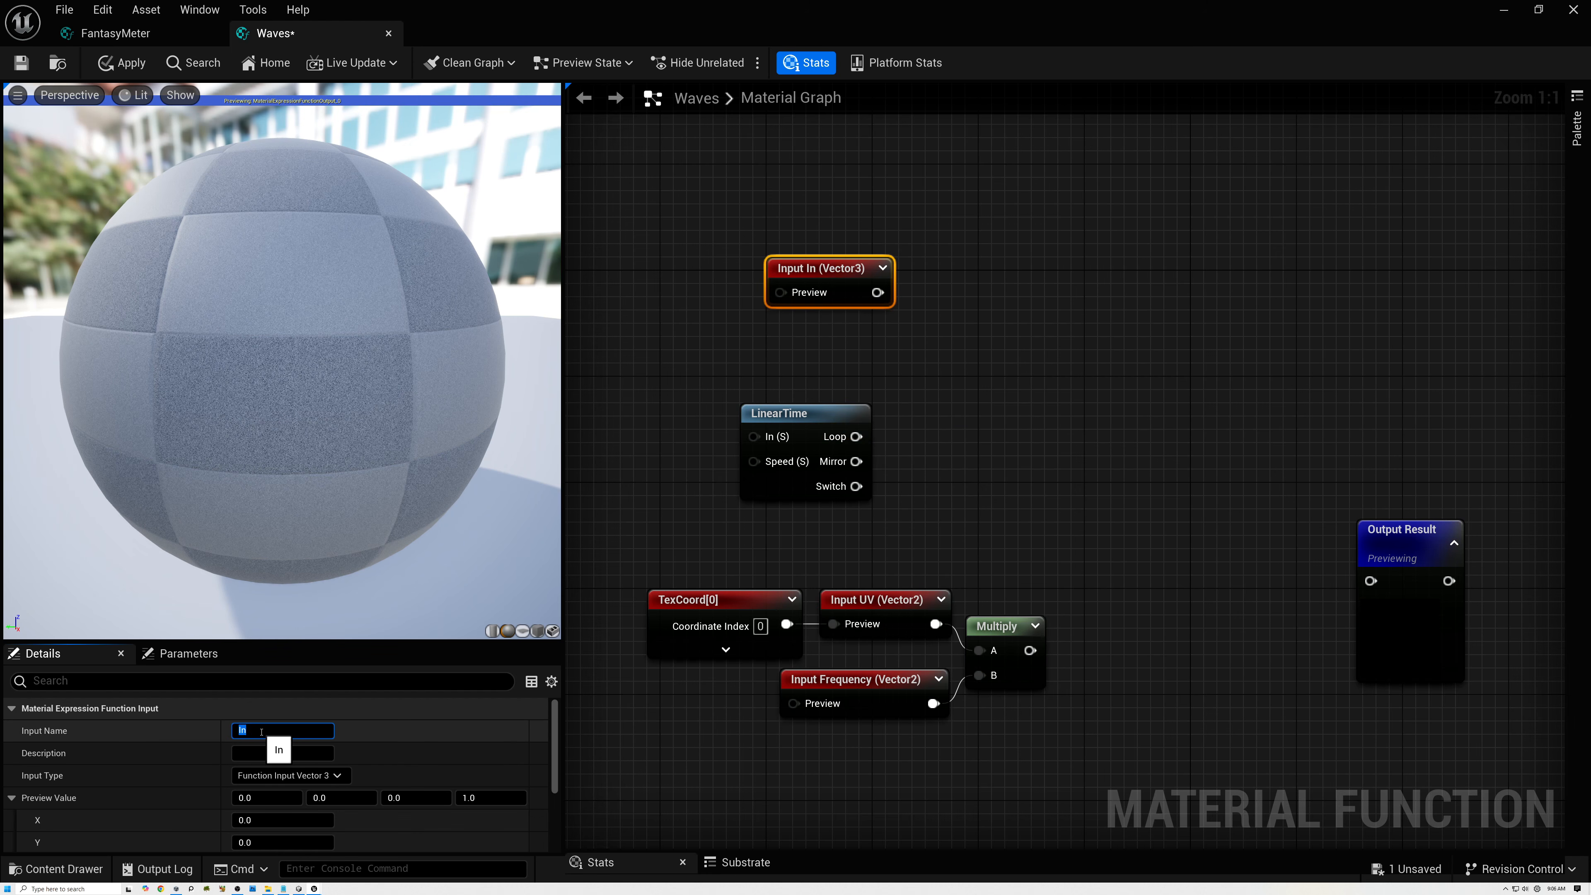
{"action": "type", "text": "Movement"}
{"action": "key", "text": "Return"}
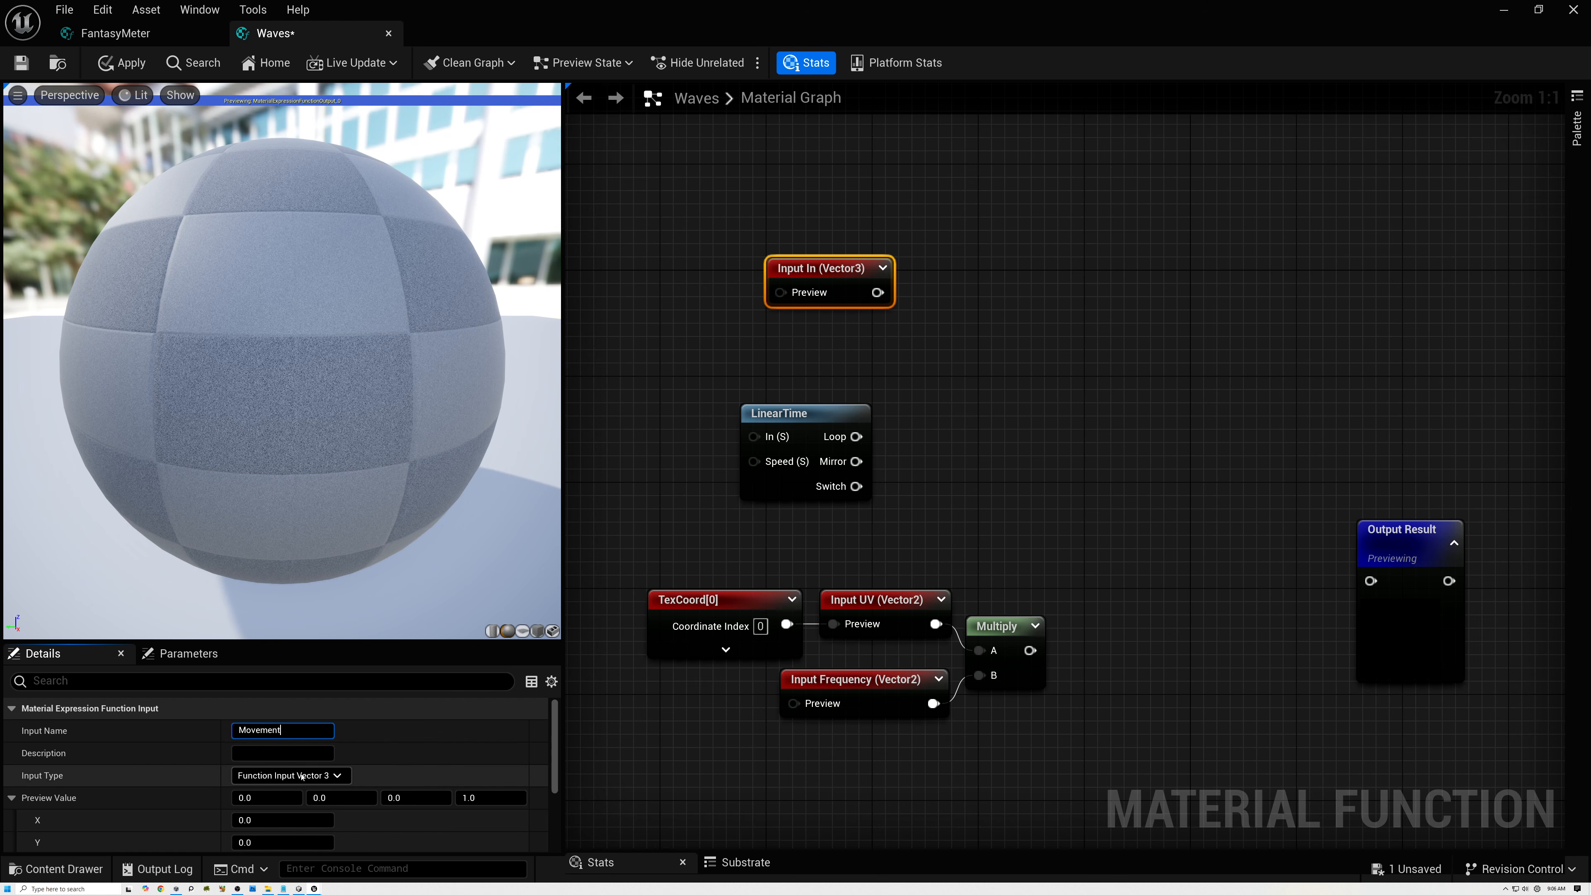
{"action": "left_click", "coordinate": [291, 775]}
{"action": "left_click", "coordinate": [279, 575]}
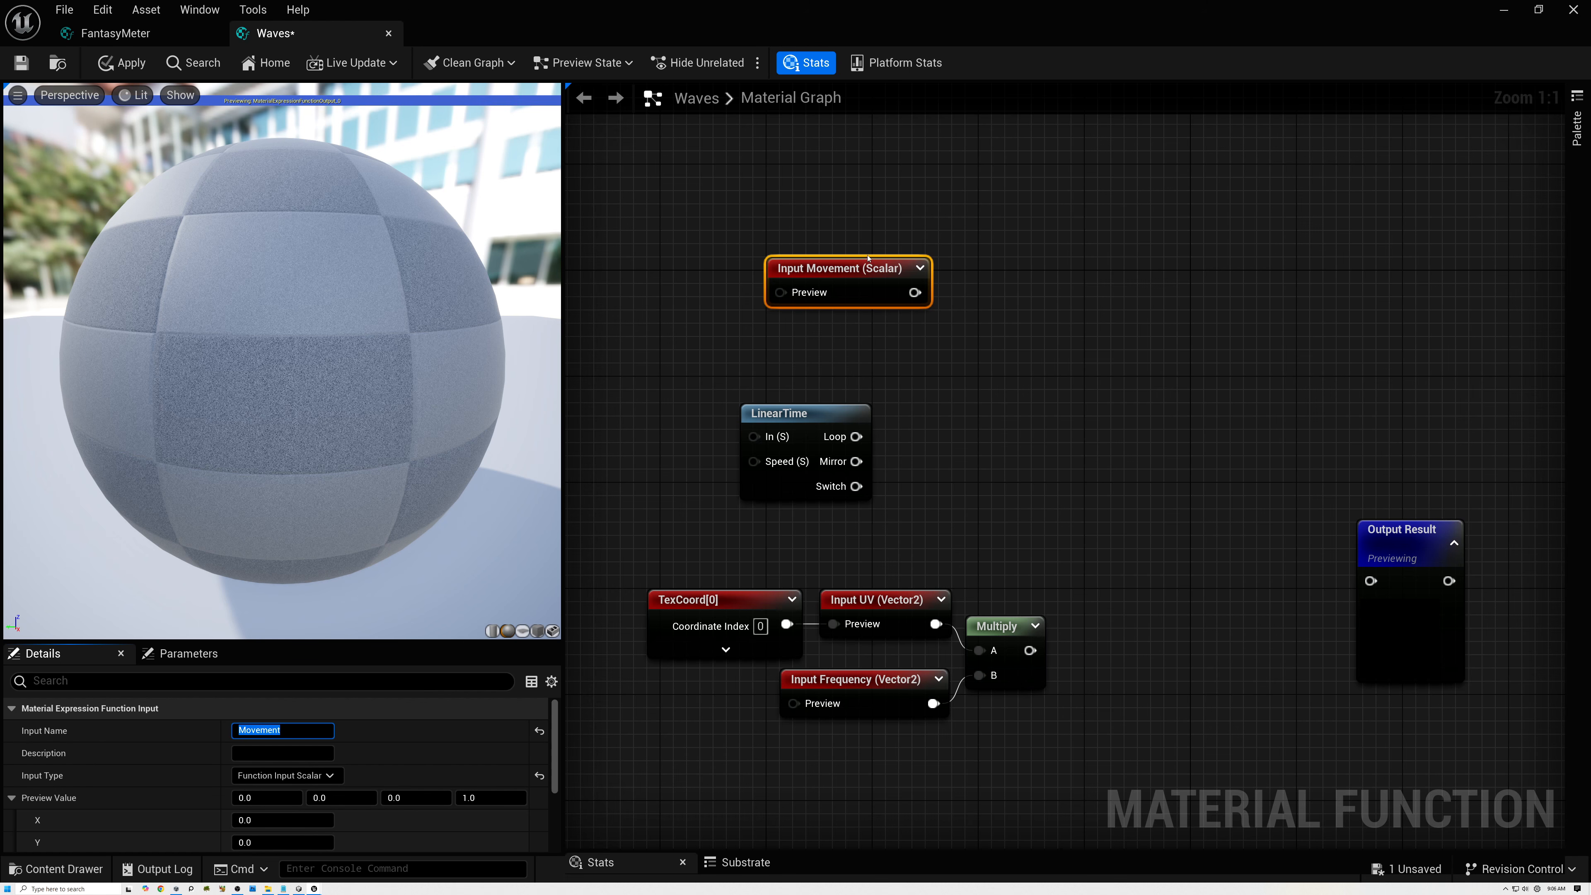
{"action": "scroll", "coordinate": [252, 821], "scroll_direction": "down", "scroll_amount": 2}
{"action": "left_click", "coordinate": [239, 830]}
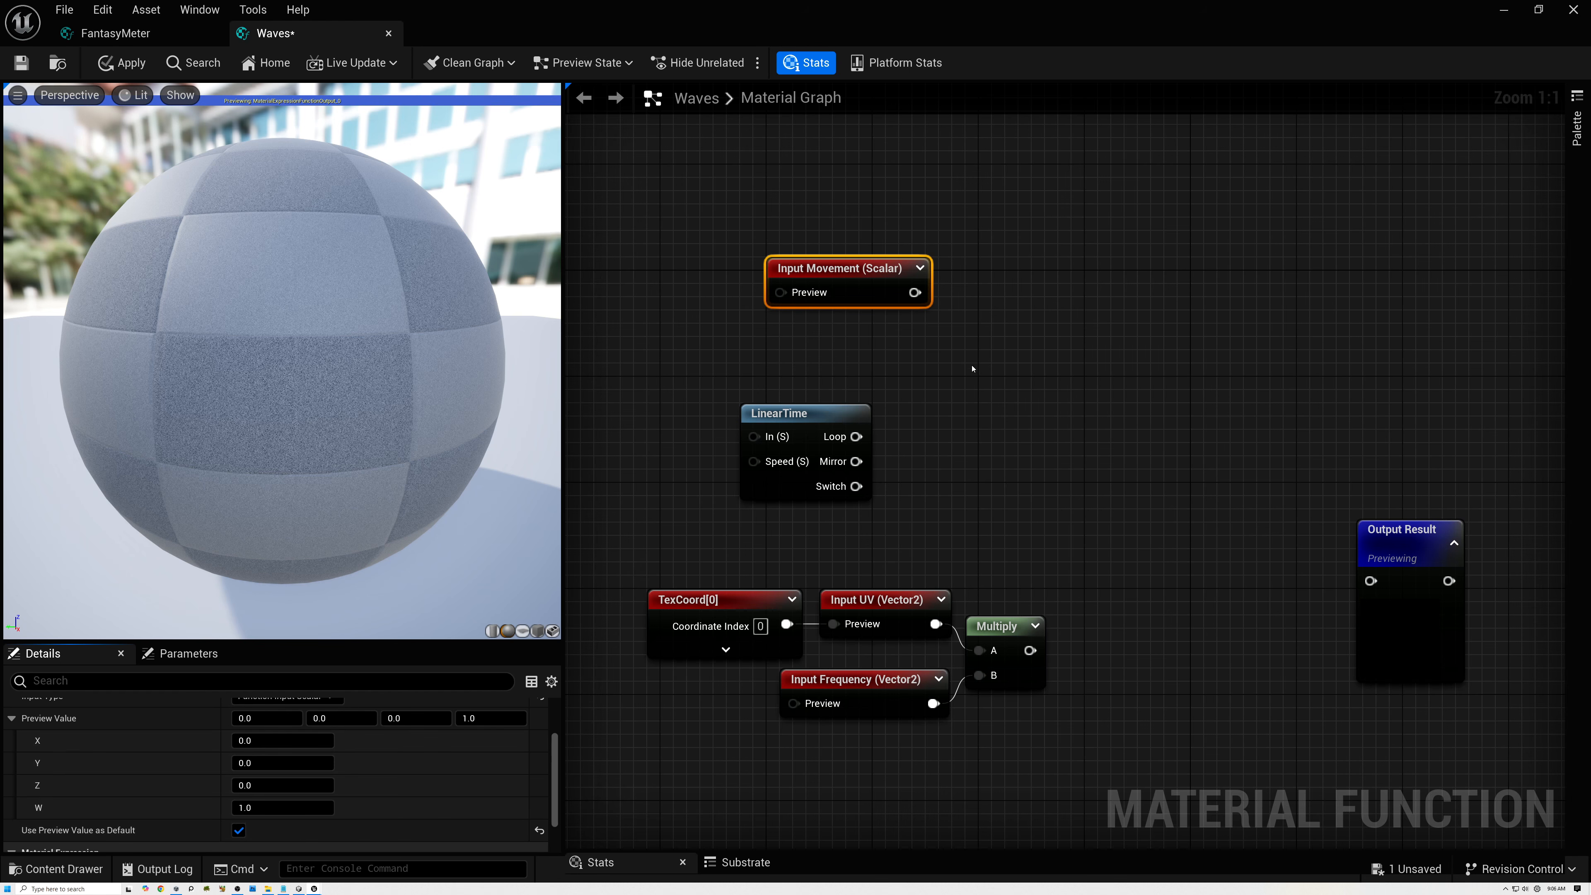
Connect LinearTime's Loop output to the Movement input's Preview and arrange both nodes closely above the UV nodes.
{"action": "left_click_drag", "start_coordinate": [824, 416], "coordinate": [691, 362]}
{"action": "left_click_drag", "start_coordinate": [842, 277], "coordinate": [855, 356]}
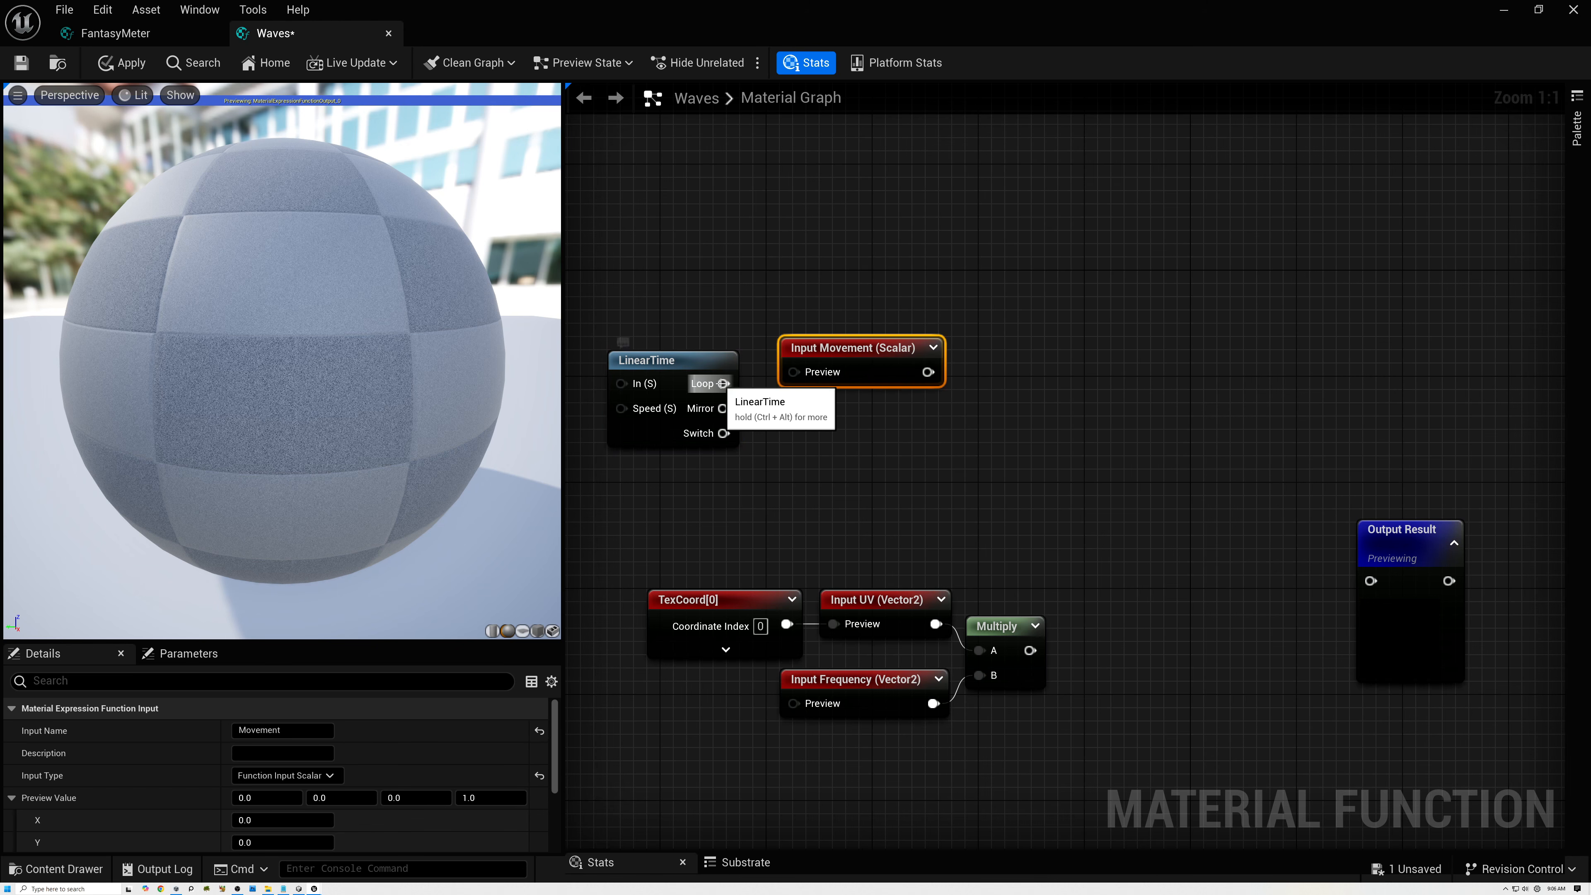
{"action": "left_click_drag", "start_coordinate": [723, 382], "coordinate": [829, 365]}
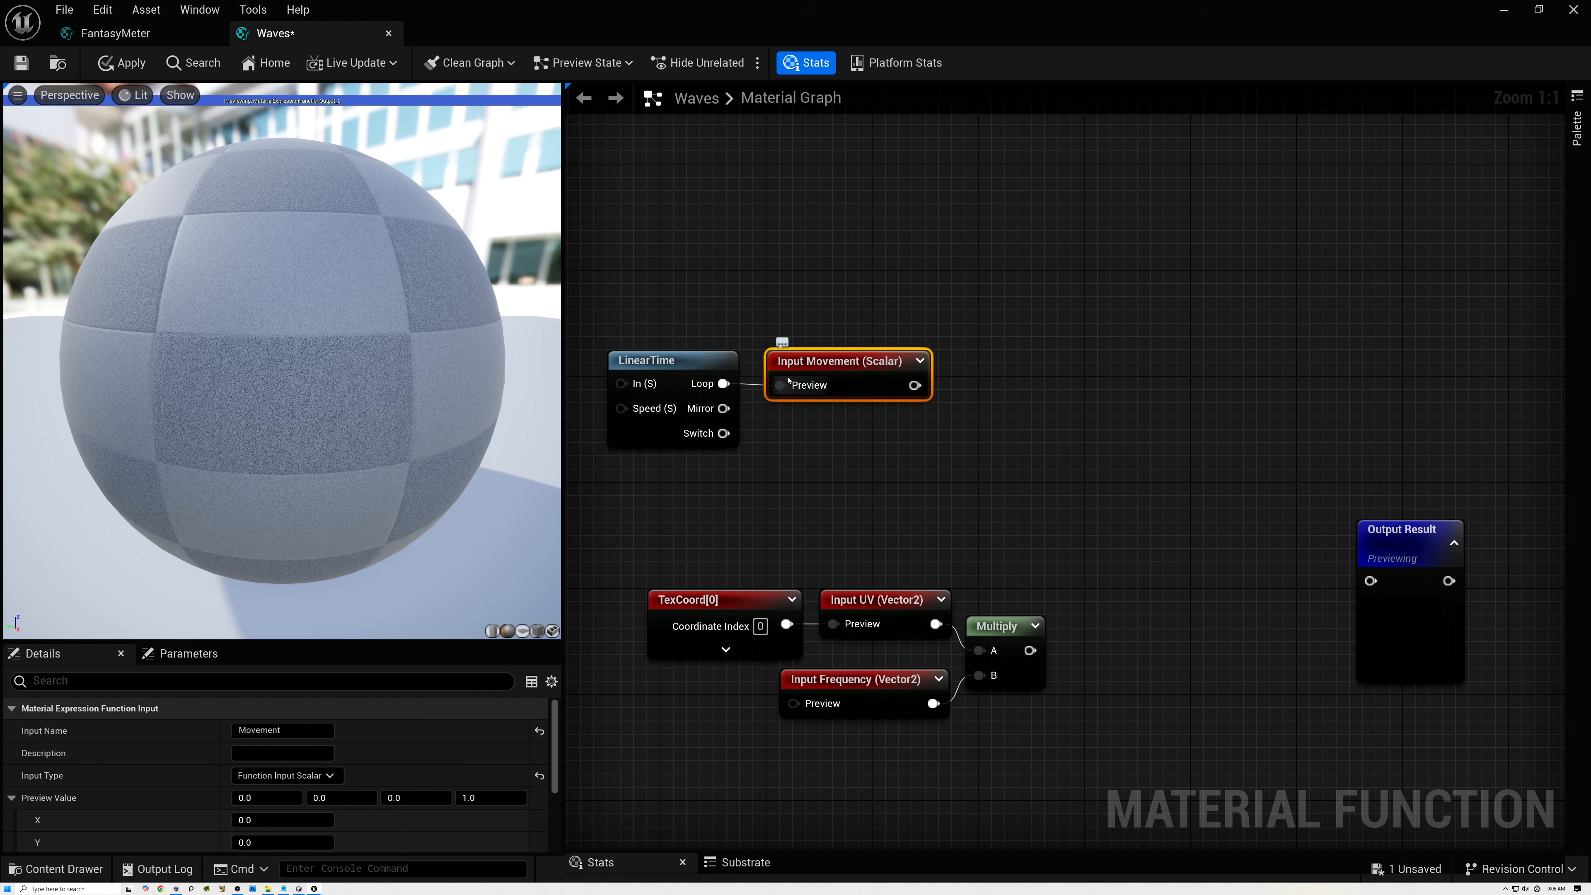
{"action": "left_click", "coordinate": [667, 362]}
{"action": "left_click_drag", "start_coordinate": [667, 362], "coordinate": [689, 379]}
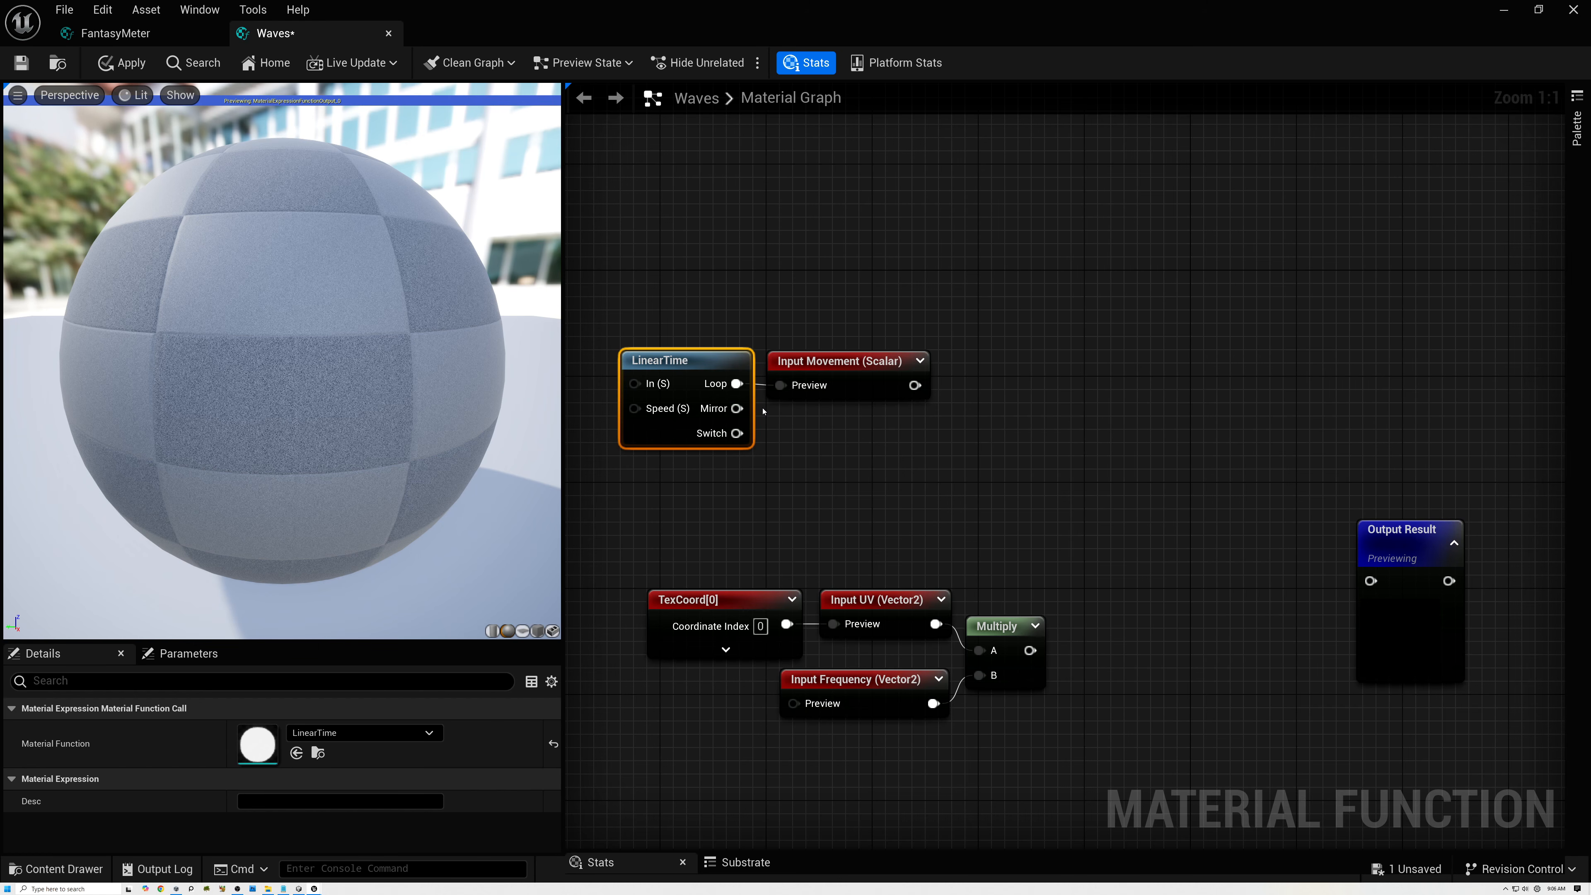
{"action": "left_click_drag", "start_coordinate": [819, 301], "coordinate": [721, 376]}
{"action": "left_click_drag", "start_coordinate": [809, 353], "coordinate": [850, 441]}
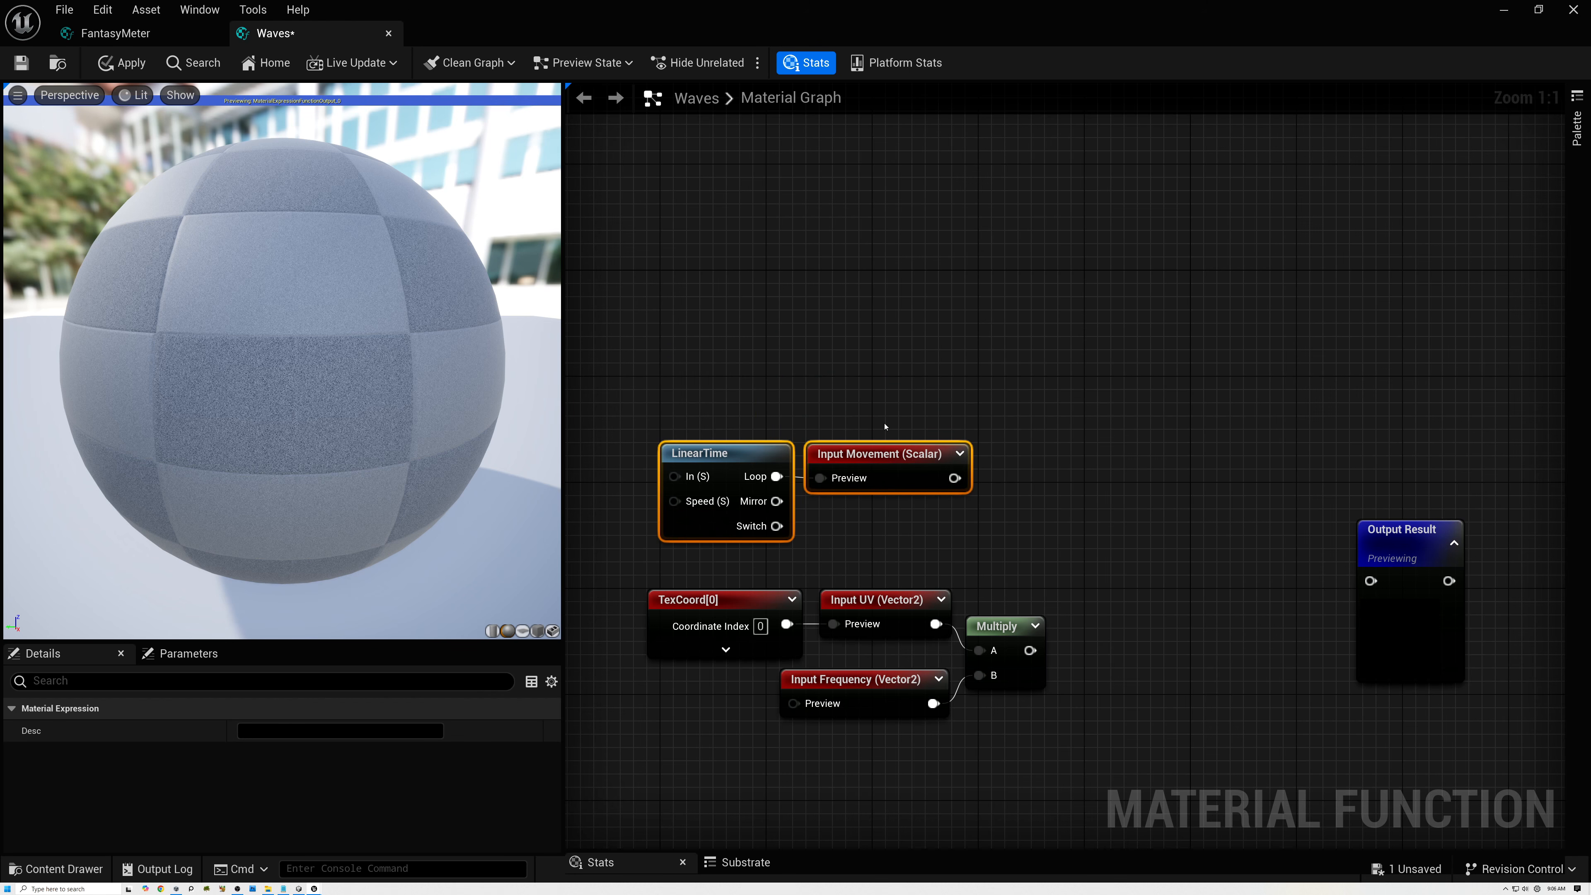
Add another function input above Movement, with type Function Input Scalar and the name Phase.
{"action": "right_click", "coordinate": [875, 309]}
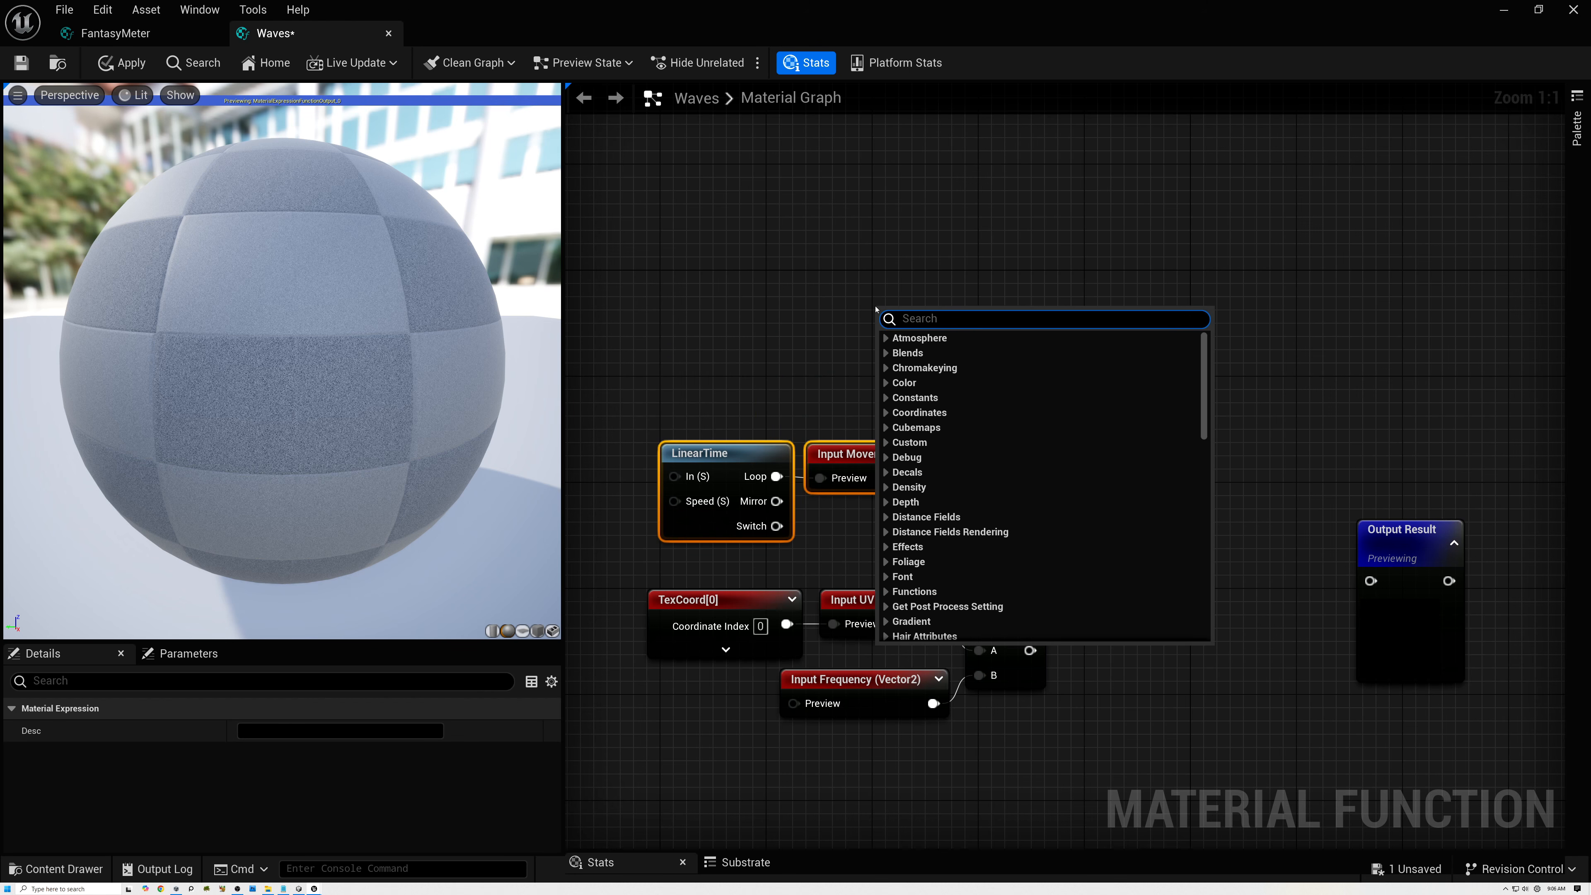
{"action": "type", "text": "input"}
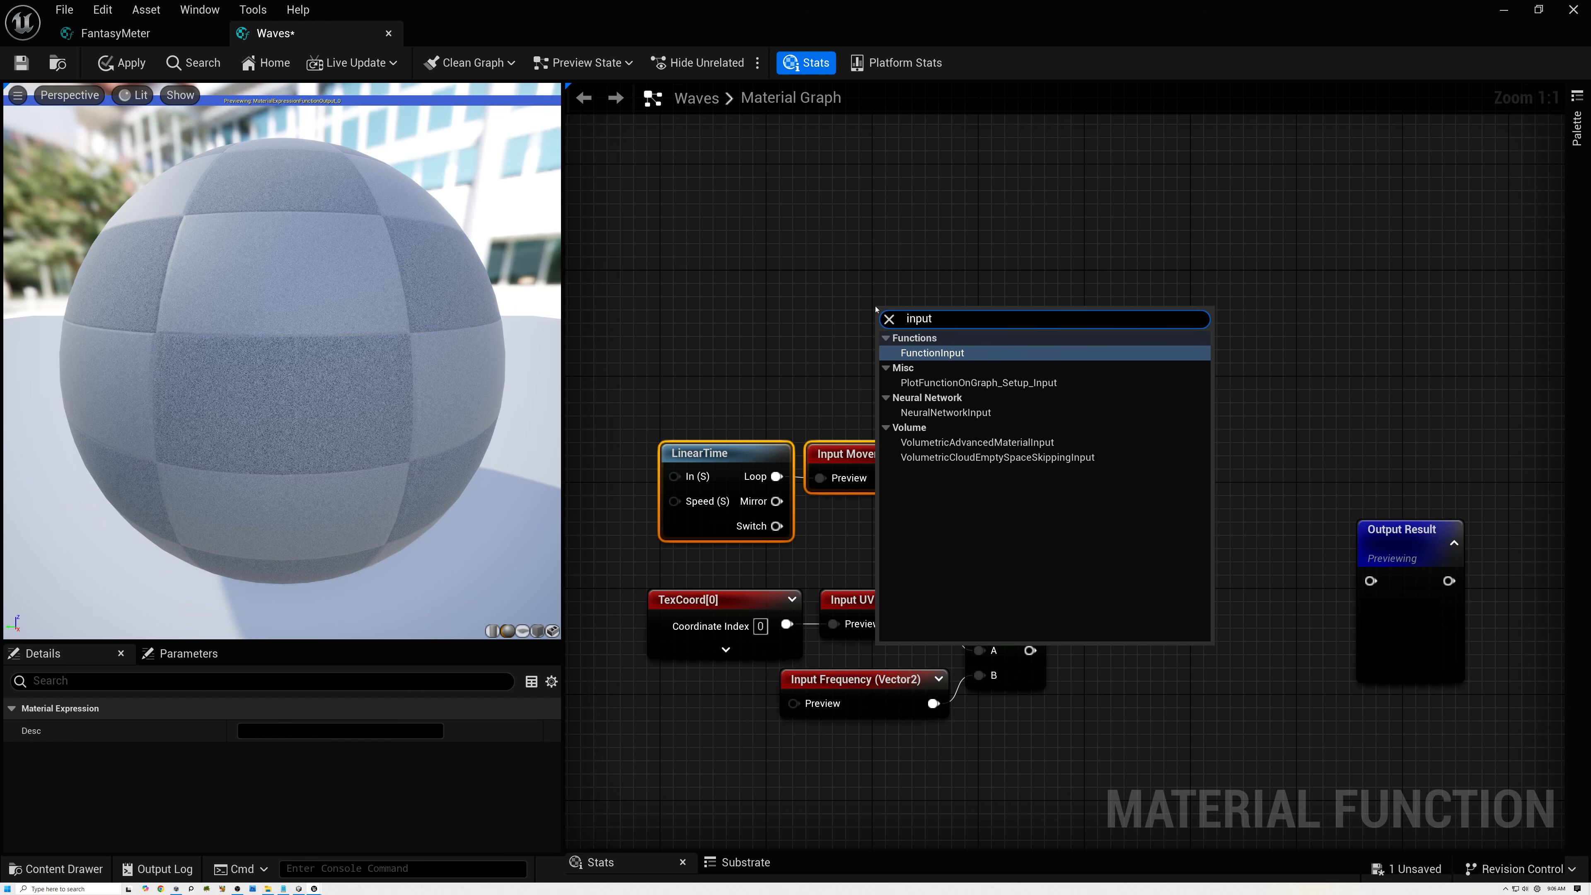
{"action": "left_click", "coordinate": [949, 354]}
{"action": "left_click_drag", "start_coordinate": [950, 316], "coordinate": [953, 292]}
{"action": "left_click", "coordinate": [988, 295]}
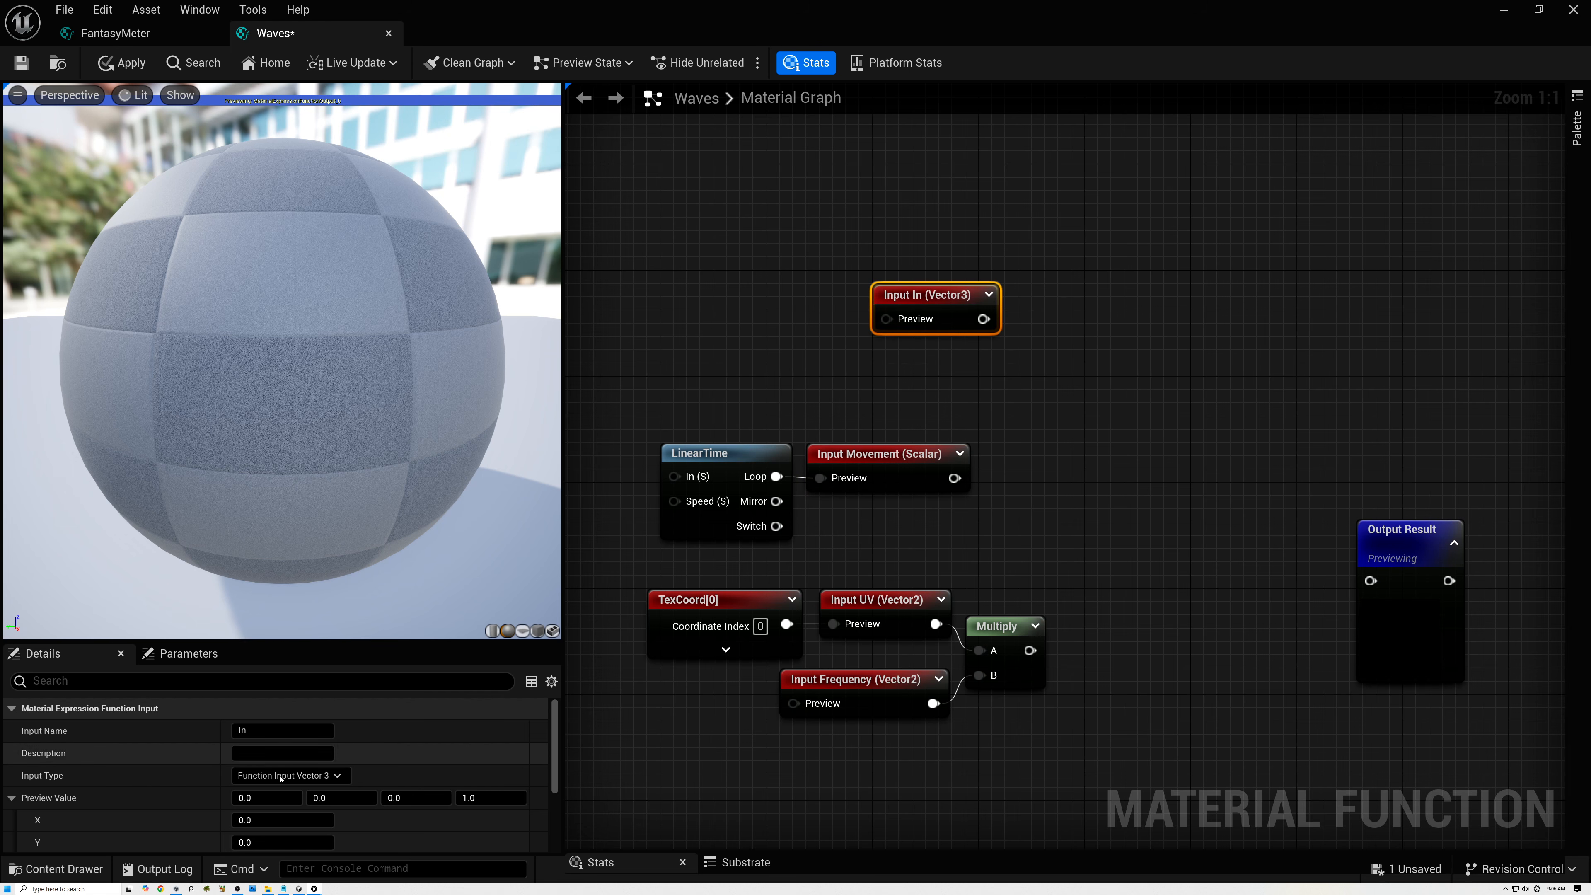
{"action": "left_click", "coordinate": [337, 776]}
{"action": "left_click", "coordinate": [282, 574]}
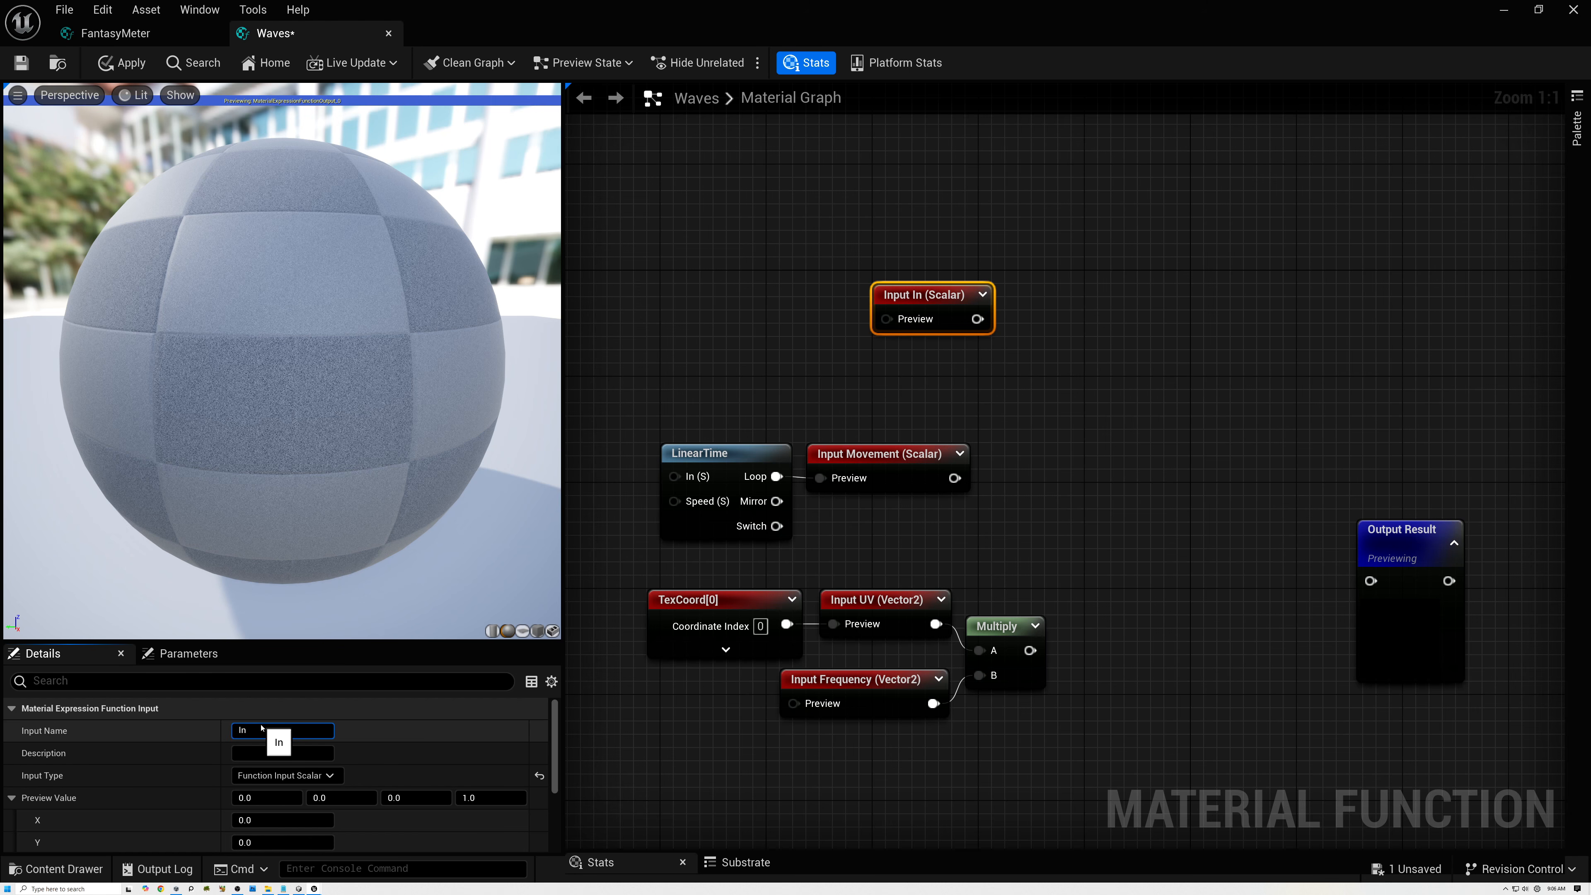
{"action": "key", "text": "Return"}
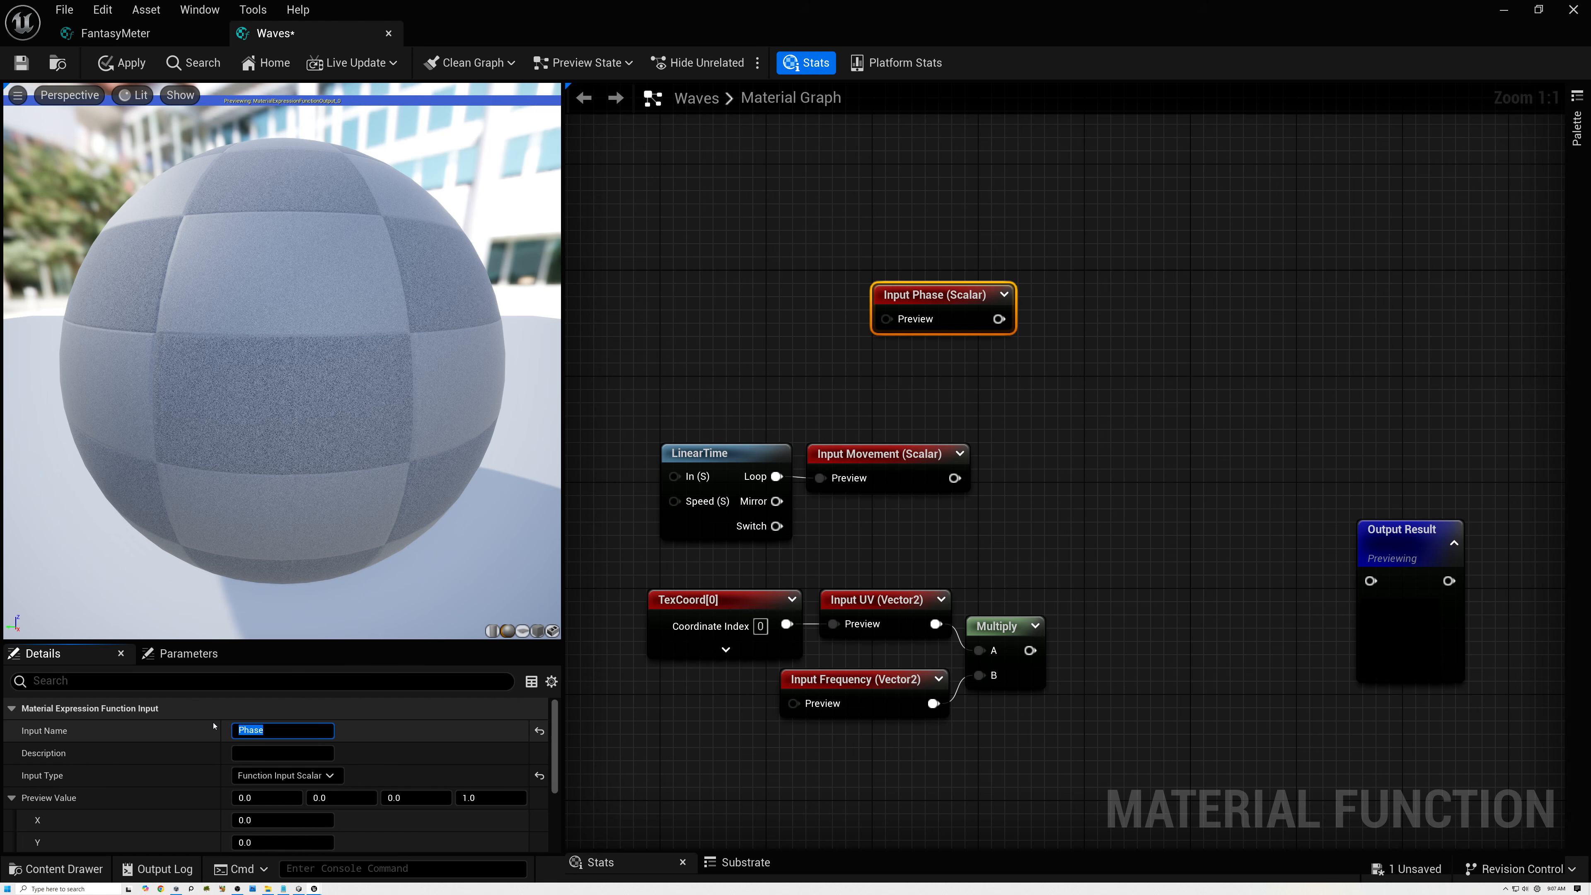
Place the Phase input just above Movement and add an Add node with Phase in A and Movement in B.
{"action": "left_click_drag", "start_coordinate": [963, 305], "coordinate": [1039, 456]}
{"action": "type", "text": "add"}
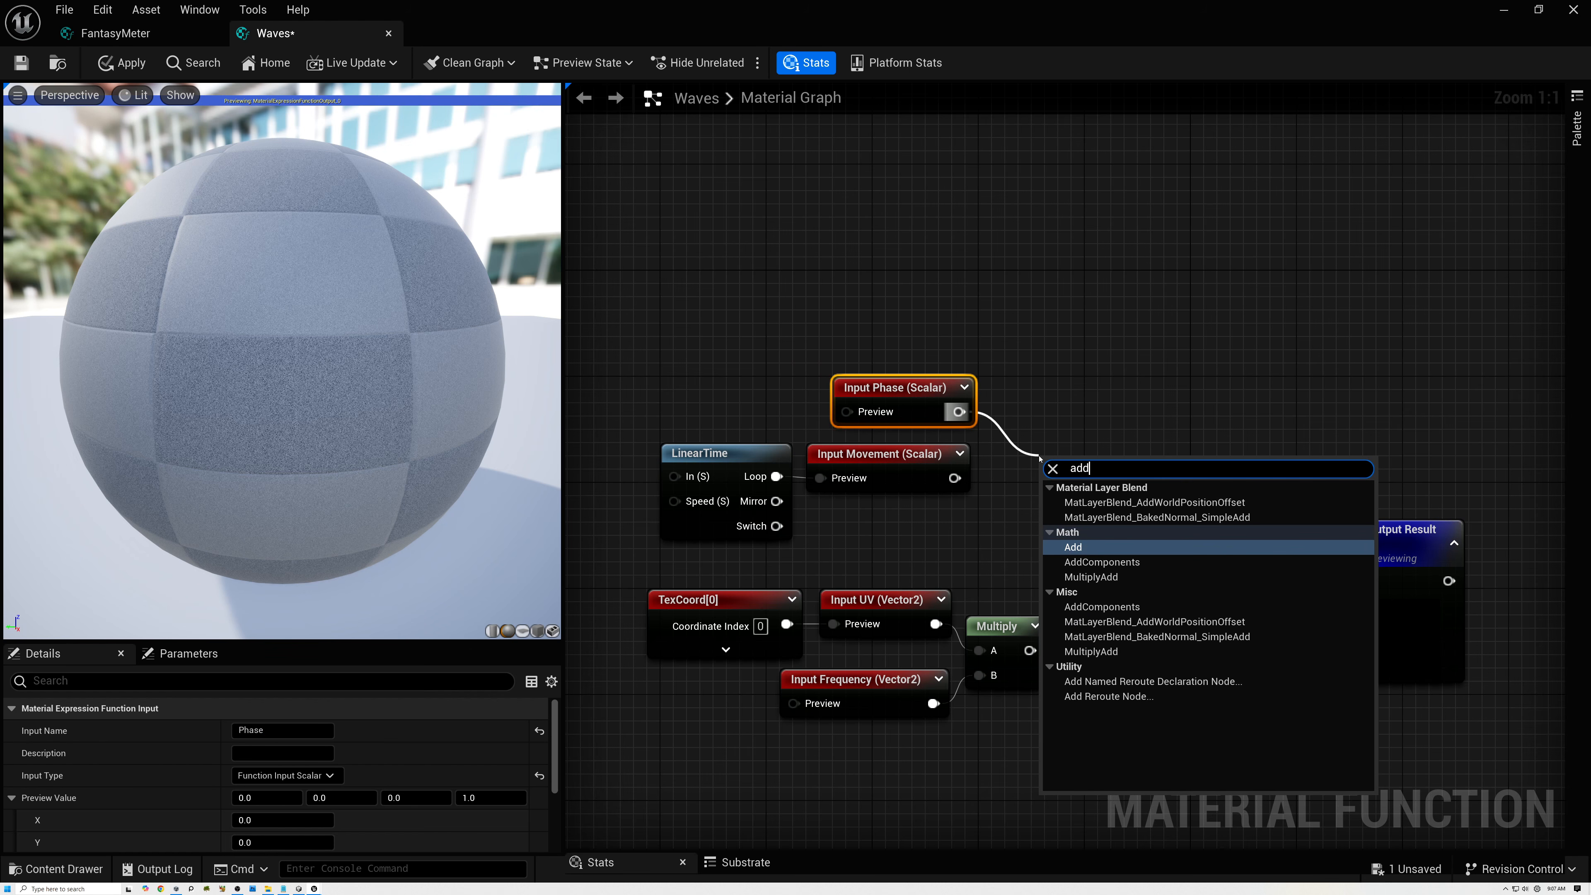
{"action": "left_click", "coordinate": [1084, 550]}
{"action": "left_click_drag", "start_coordinate": [955, 478], "coordinate": [1014, 406]}
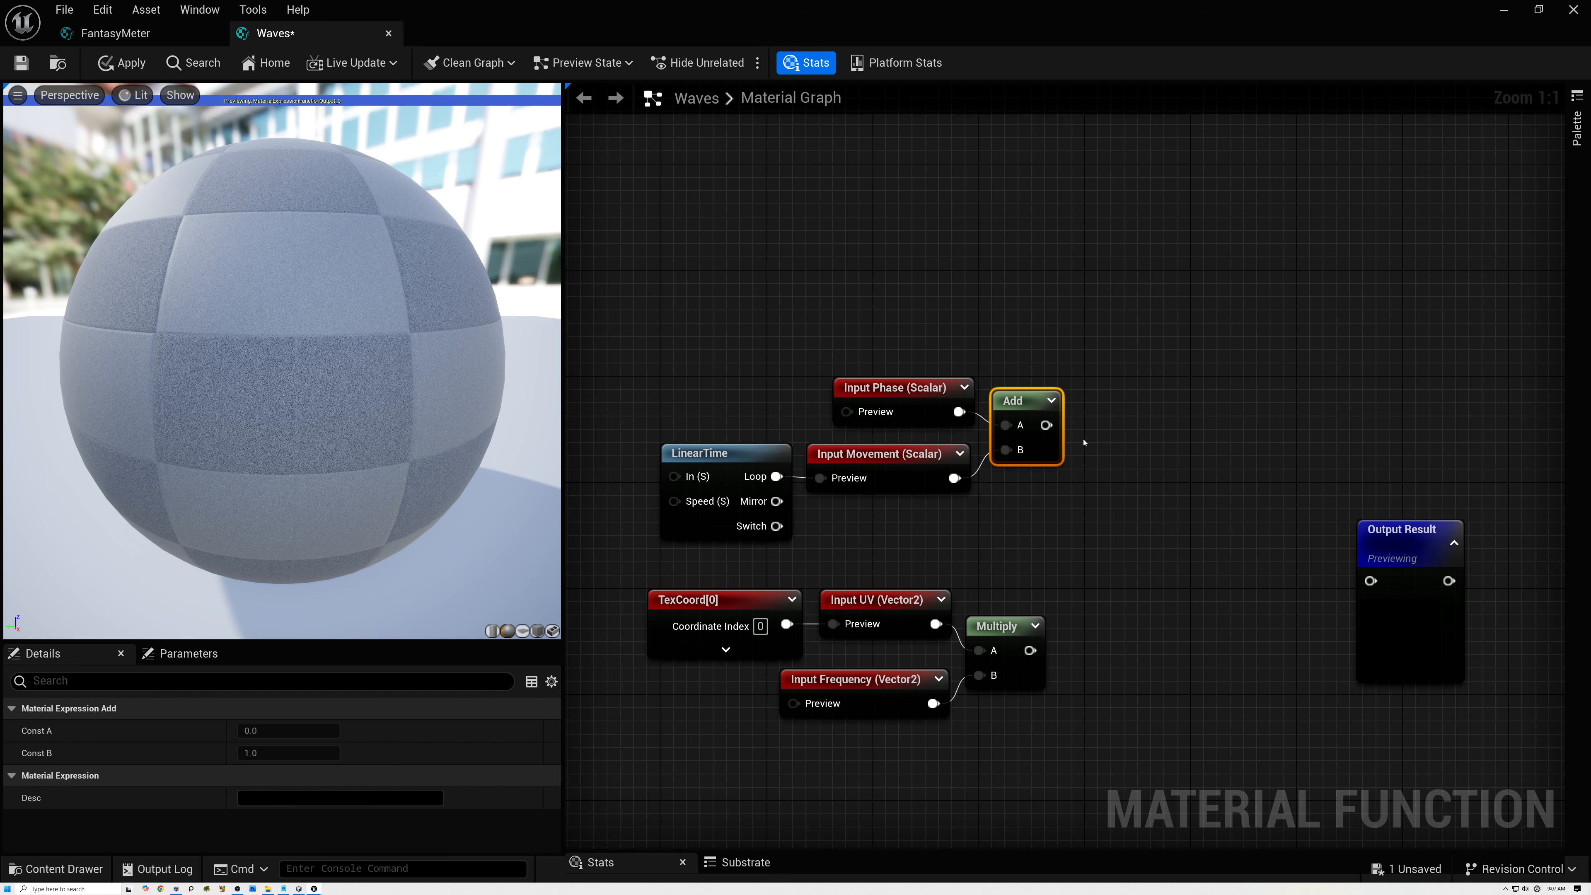
Create a second Add node with its A input fed by the first Add's output and place it to the right of that node.
{"action": "left_click_drag", "start_coordinate": [683, 343], "coordinate": [947, 555]}
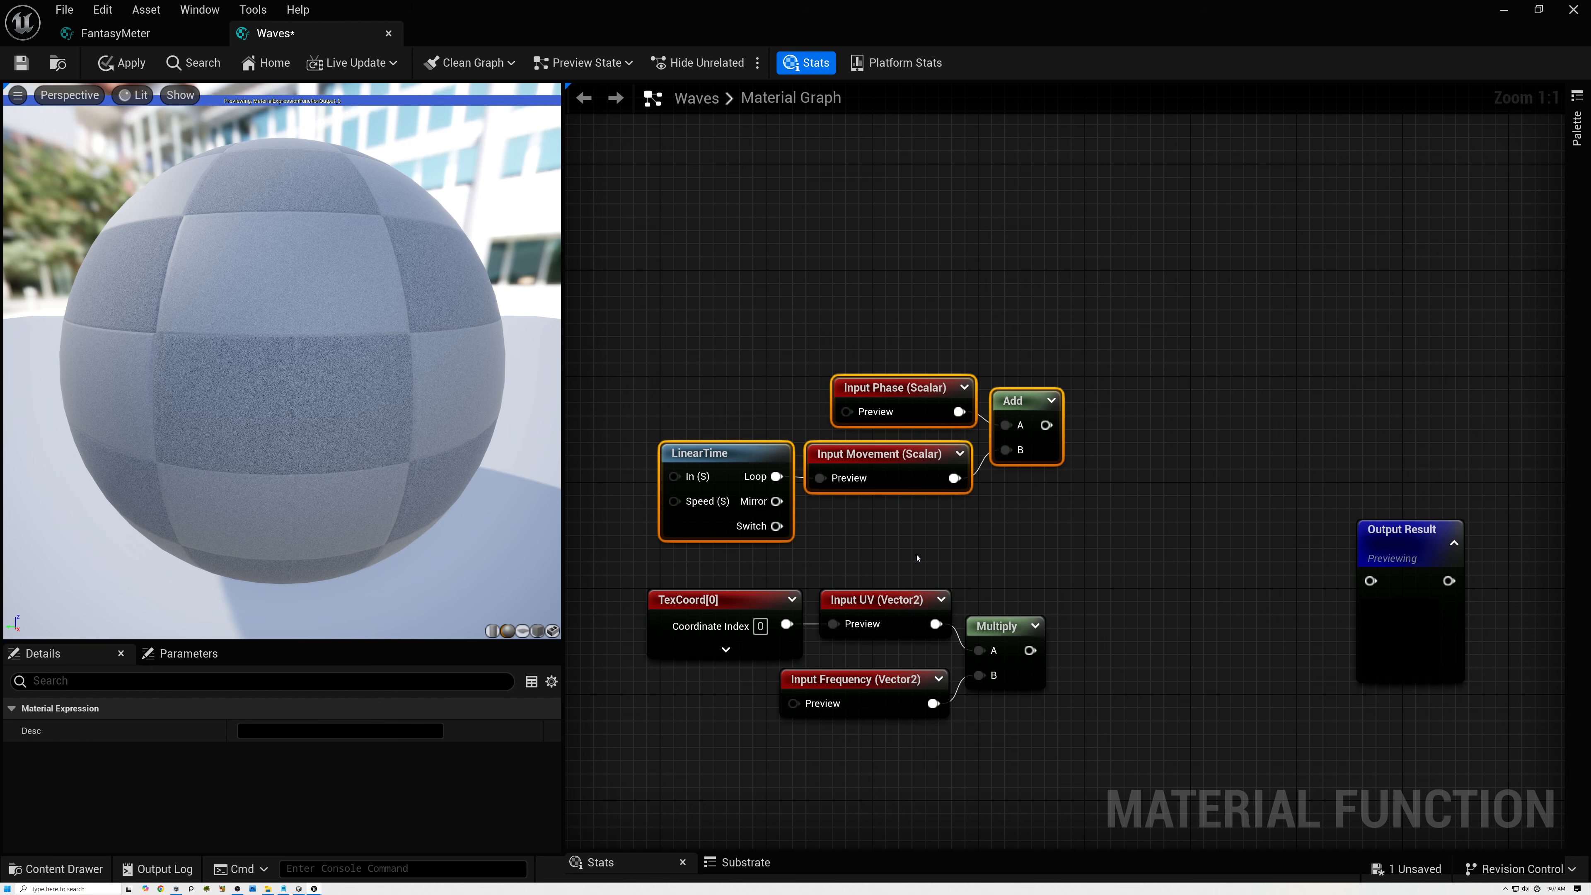
{"action": "left_click_drag", "start_coordinate": [728, 562], "coordinate": [1055, 758]}
{"action": "left_click_drag", "start_coordinate": [1045, 425], "coordinate": [1094, 565]}
{"action": "type", "text": "add"}
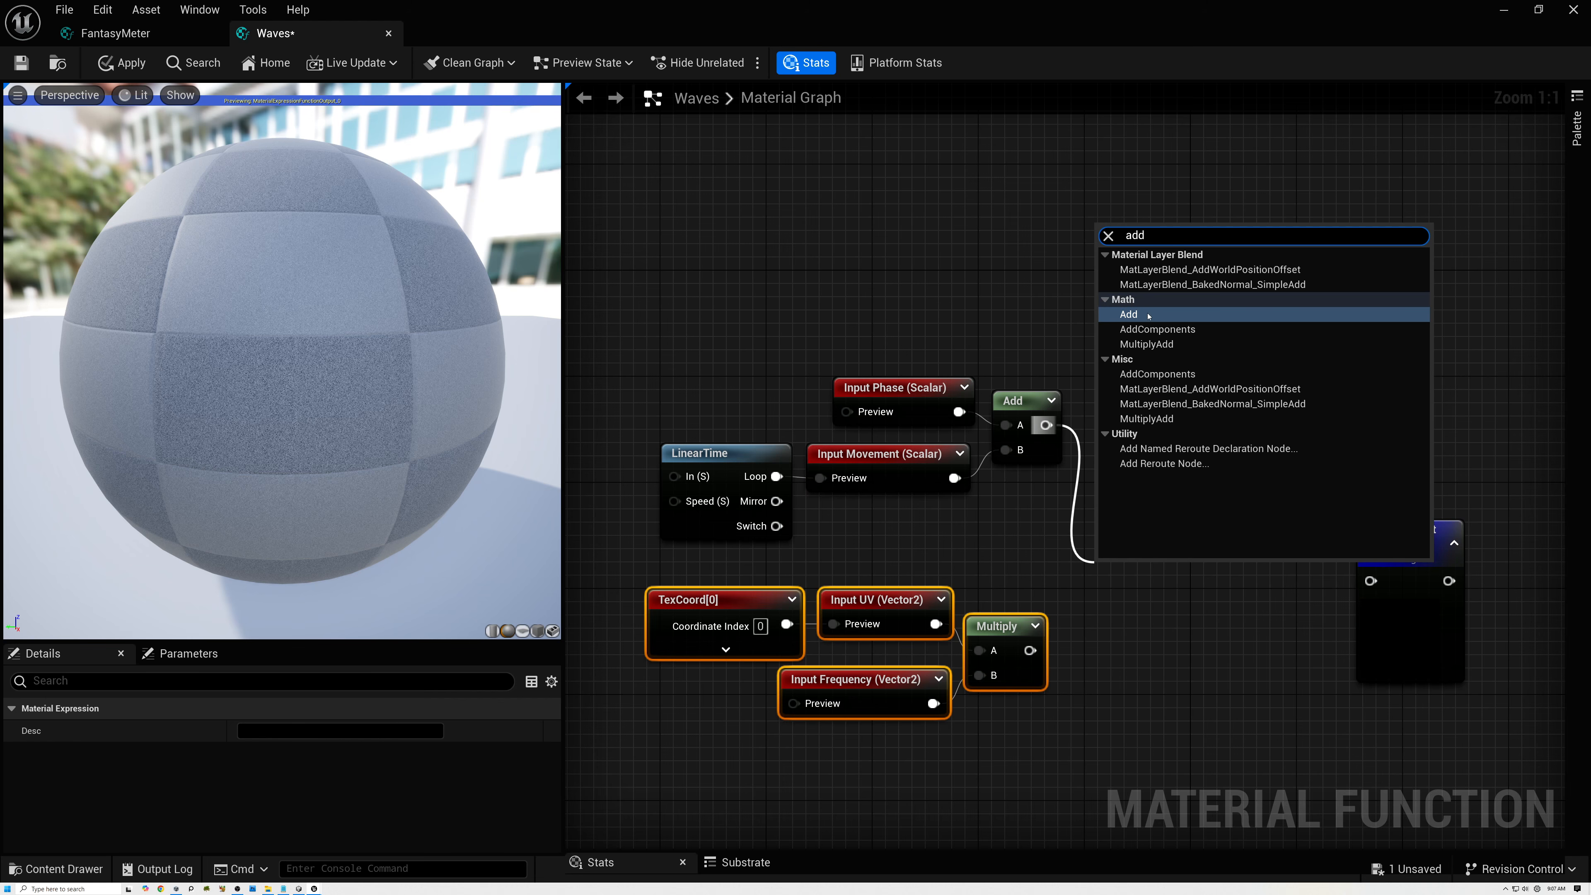
{"action": "left_click", "coordinate": [1129, 314]}
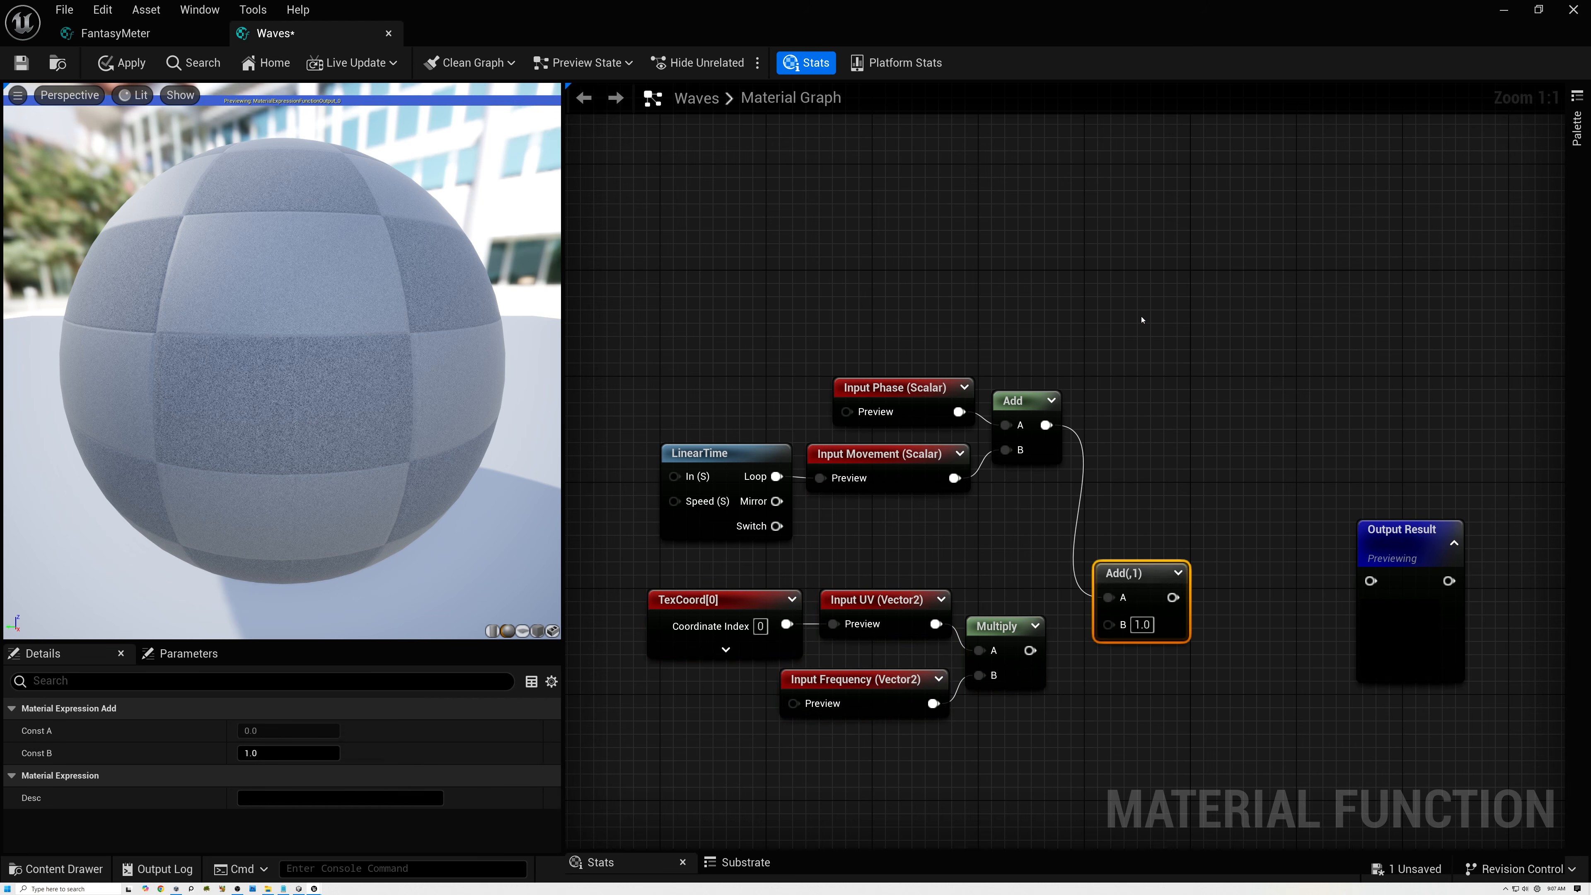
{"action": "left_click_drag", "start_coordinate": [1124, 578], "coordinate": [1185, 452]}
Shift the TexCoord, UV, Frequency and Multiply nodes left to make room after Multiply.
{"action": "left_click_drag", "start_coordinate": [642, 575], "coordinate": [1012, 734]}
{"action": "left_click_drag", "start_coordinate": [1002, 626], "coordinate": [896, 625]}
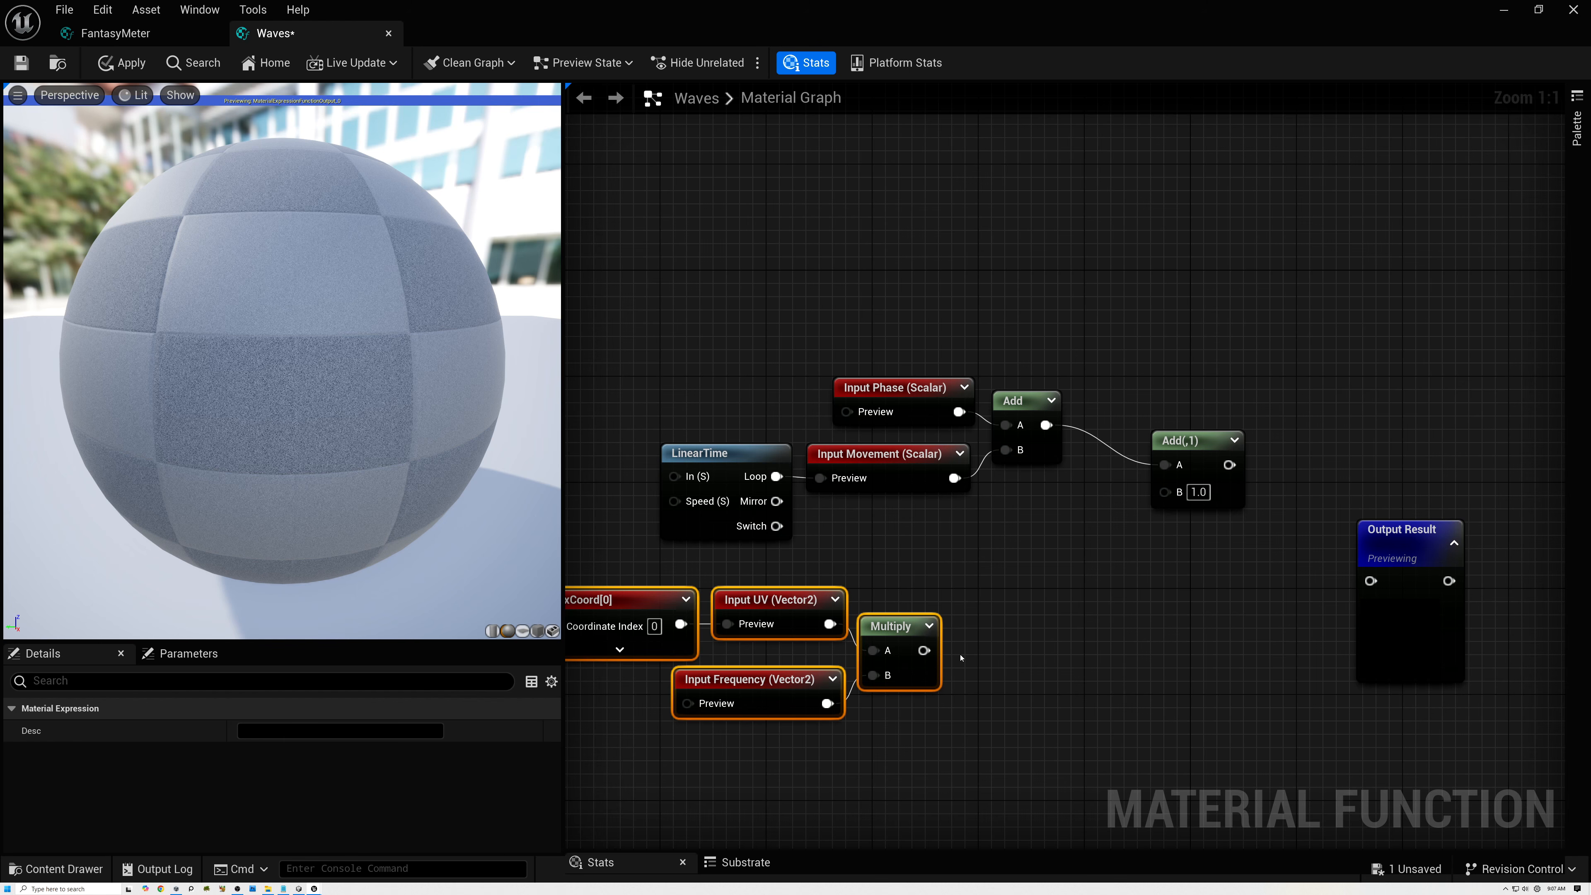
{"action": "left_click", "coordinate": [901, 626]}
{"action": "left_click", "coordinate": [967, 617]}
{"action": "left_click", "coordinate": [893, 625]}
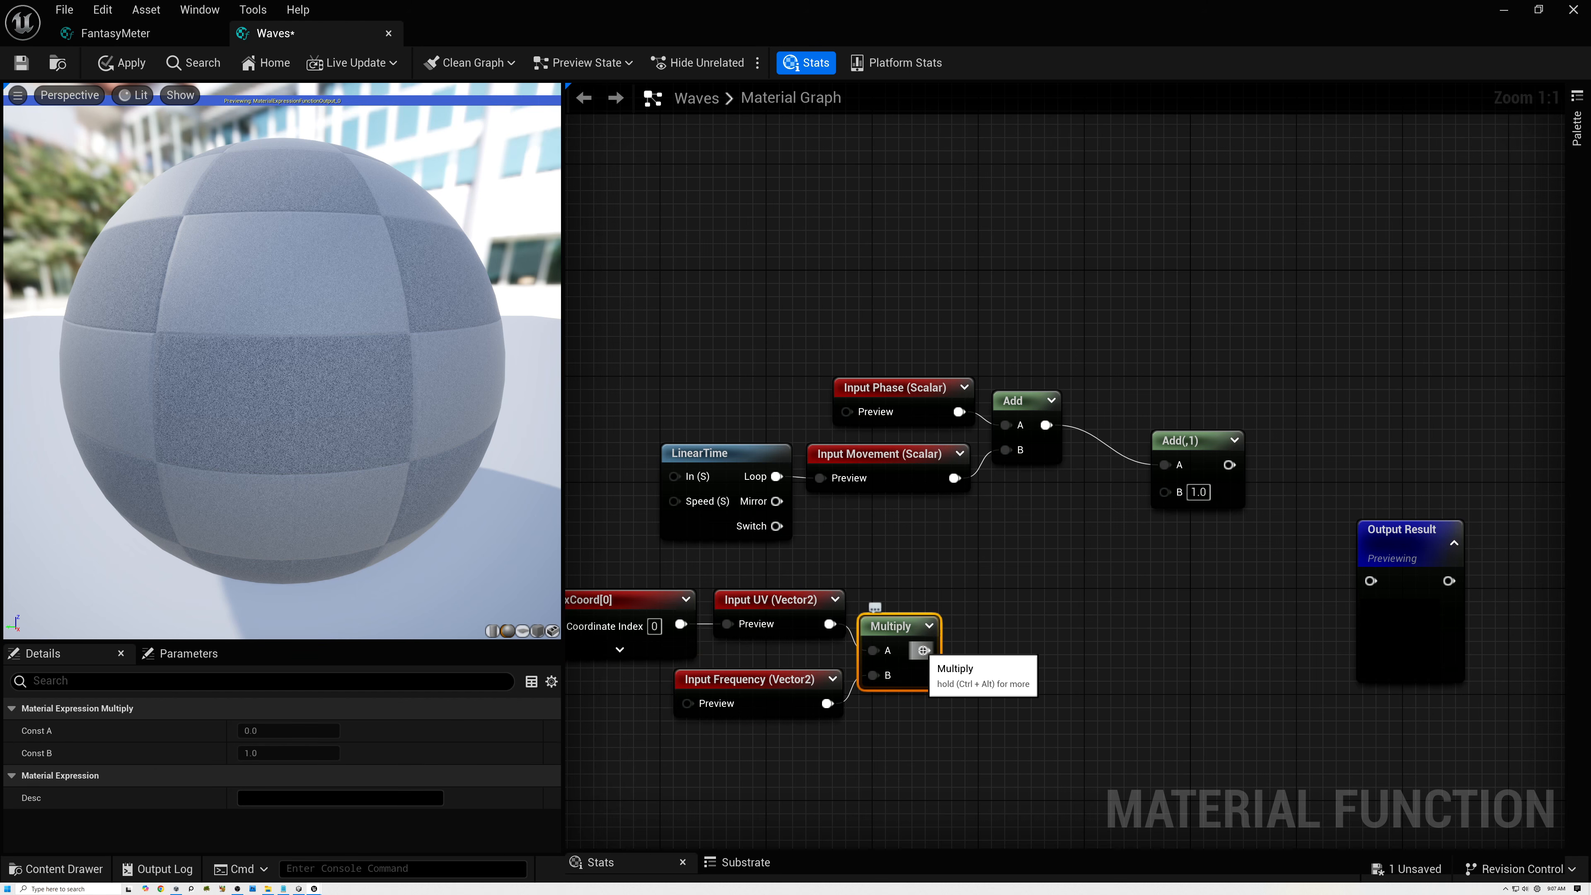
Add a ComponentMask node fed by Multiply's output, limit it to the R channel and duplicate it directly below.
{"action": "left_click_drag", "start_coordinate": [923, 649], "coordinate": [1006, 628]}
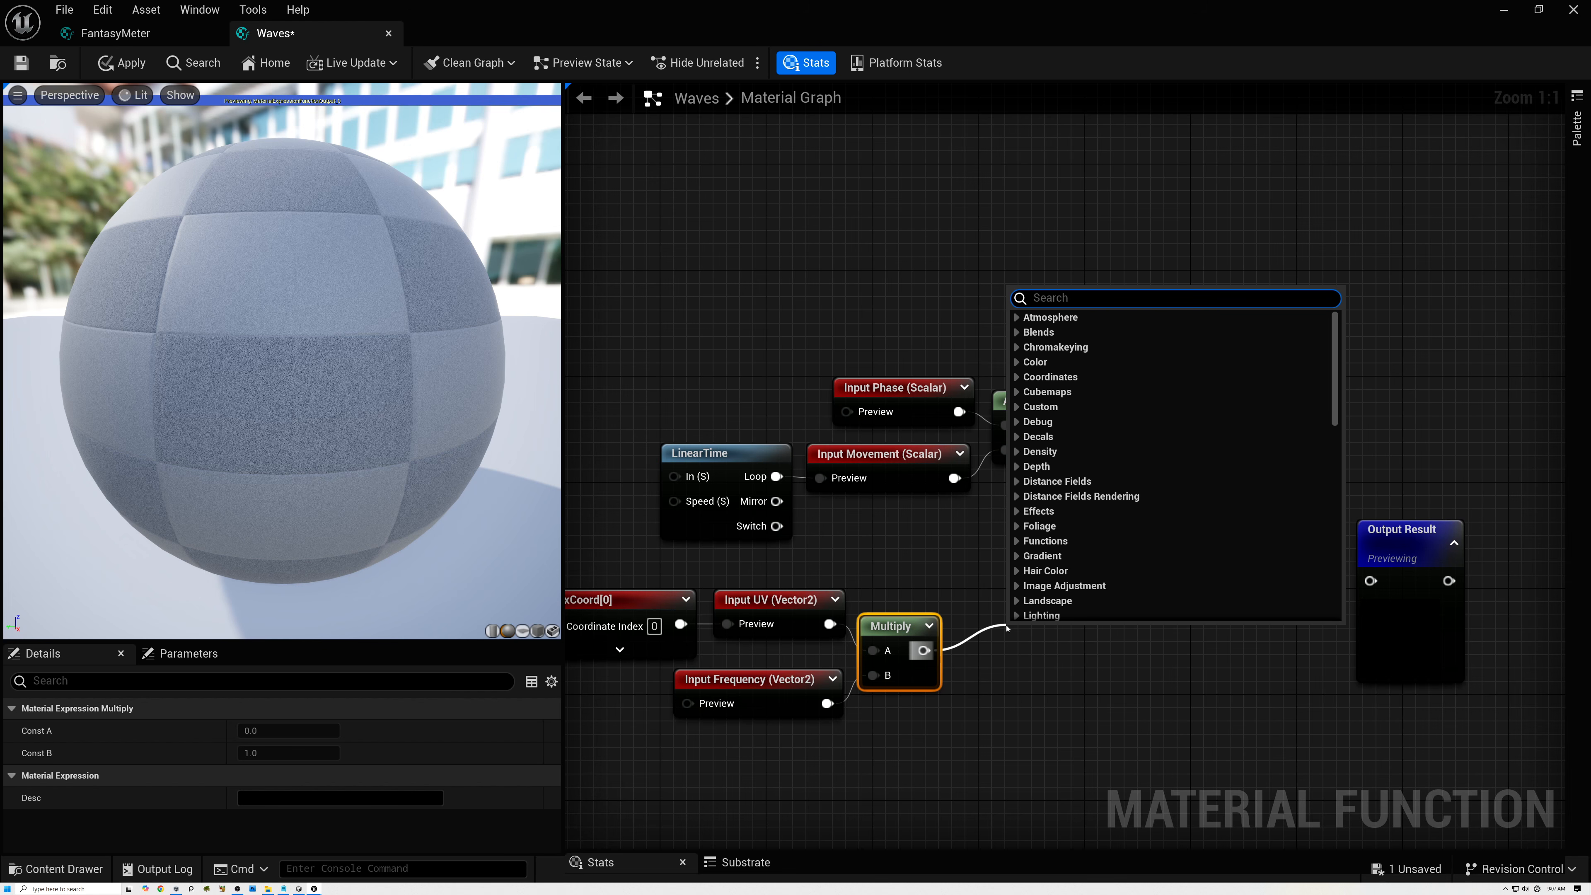
{"action": "type", "text": "comp"}
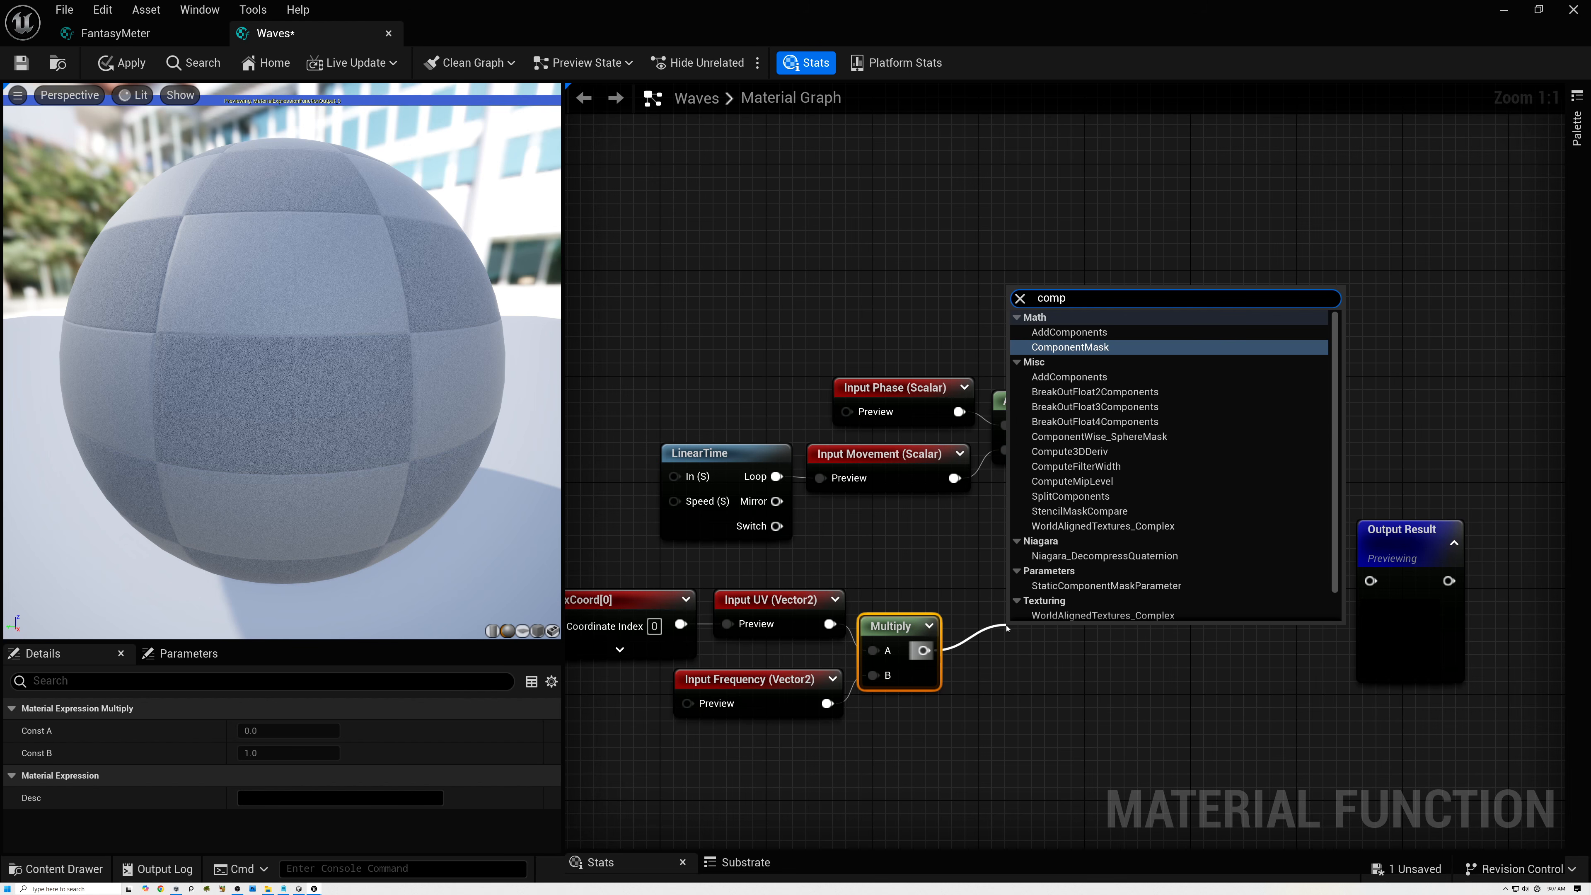
{"action": "left_click", "coordinate": [1083, 346]}
{"action": "left_click_drag", "start_coordinate": [1052, 634], "coordinate": [1025, 572]}
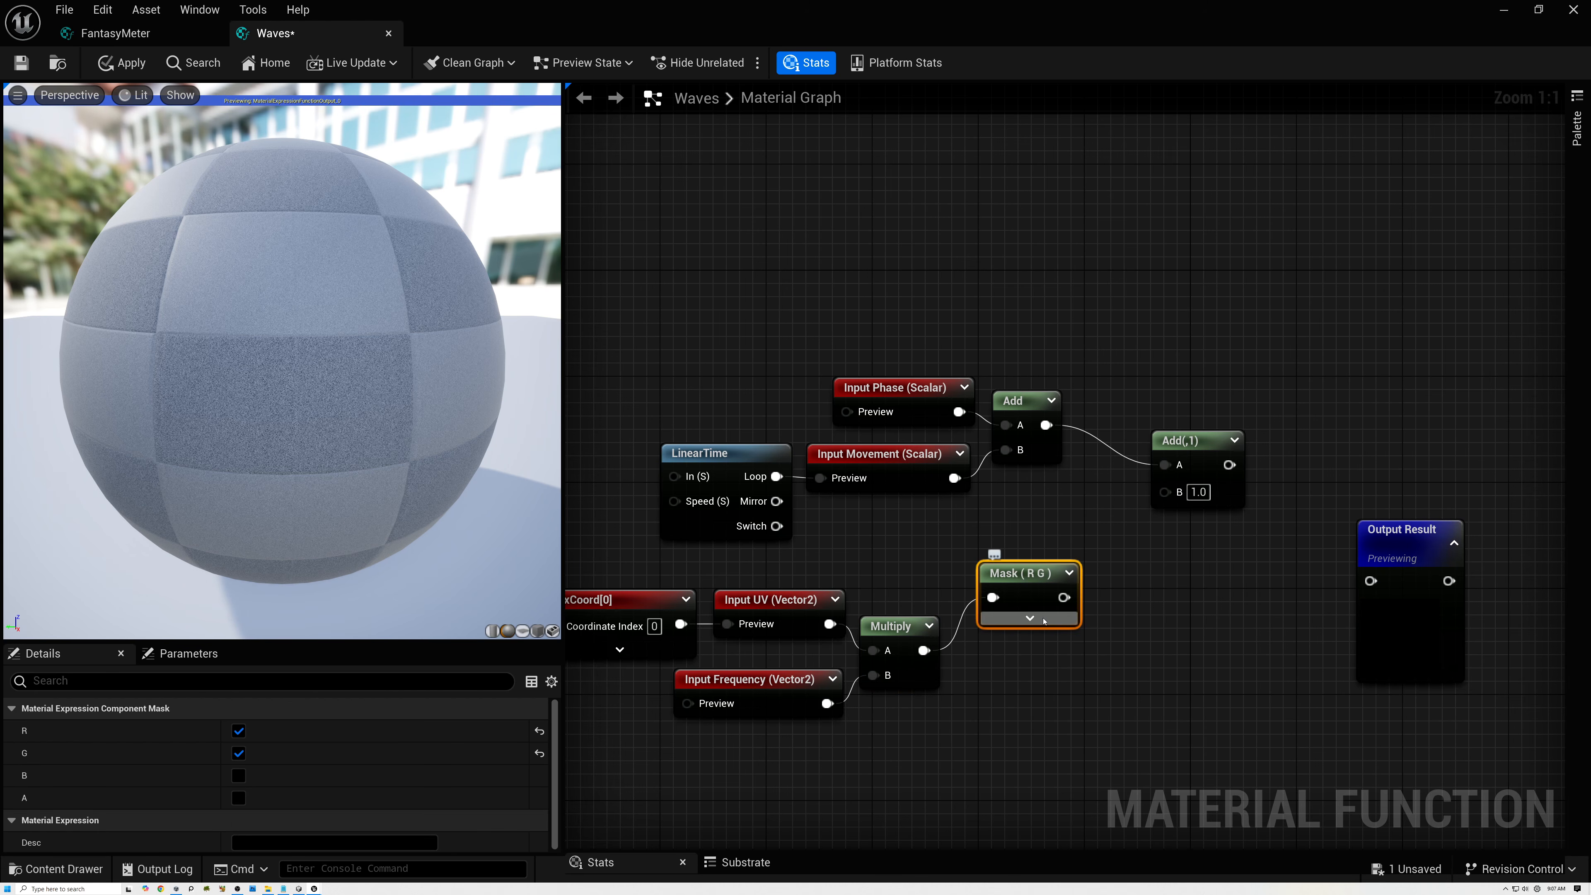
{"action": "left_click", "coordinate": [1068, 572]}
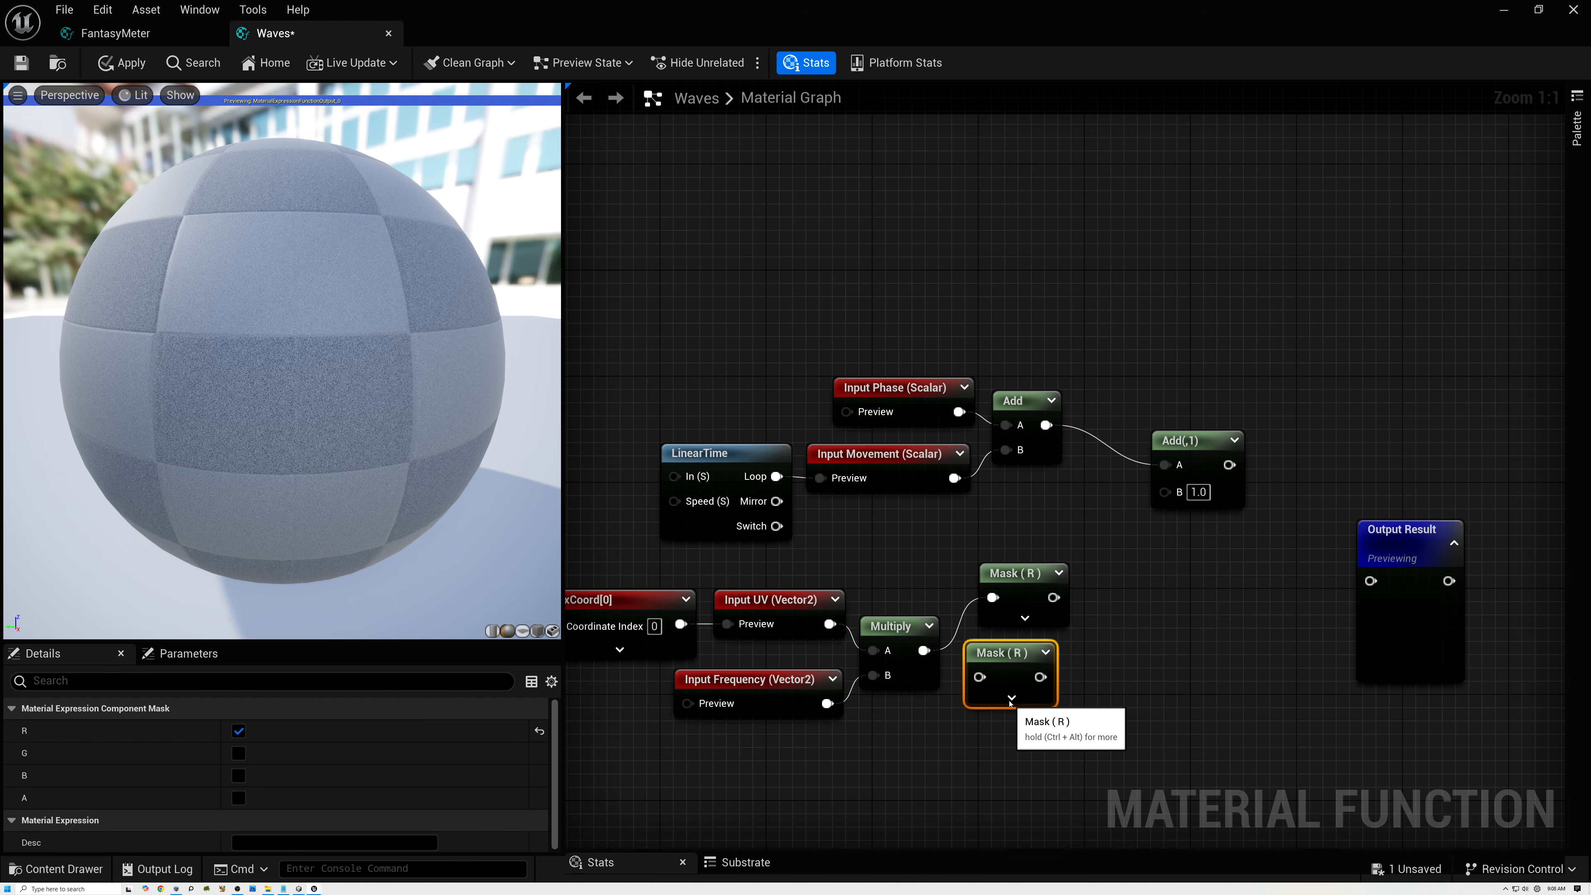
Set the duplicated mask to the G channel only and connect Multiply's output to it.
{"action": "left_click", "coordinate": [1012, 699]}
{"action": "left_click", "coordinate": [1008, 732]}
{"action": "left_click", "coordinate": [1008, 703]}
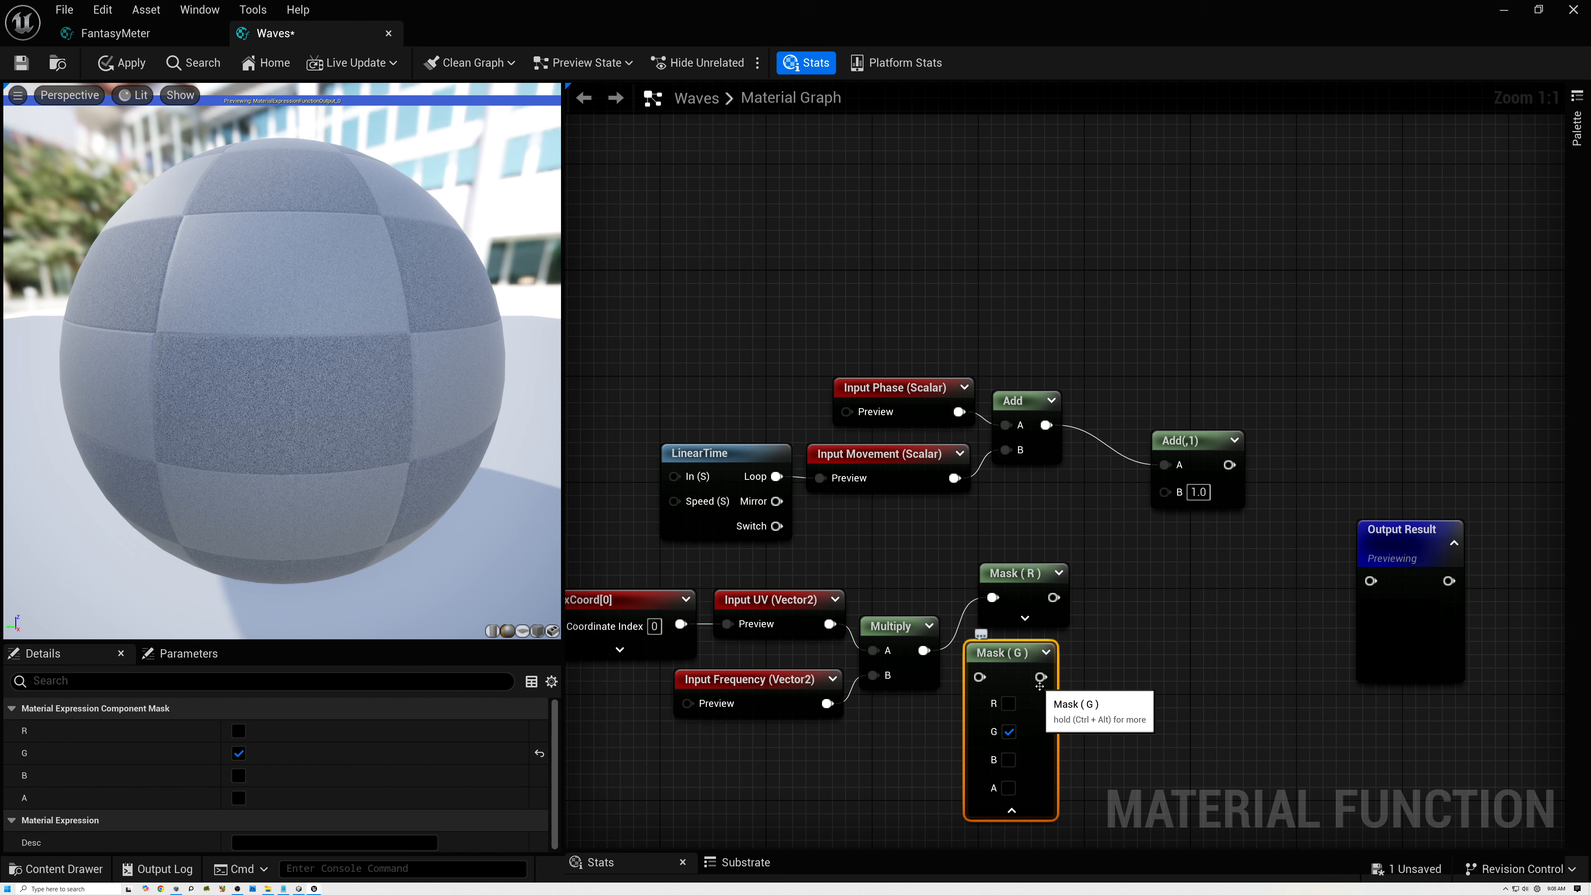
{"action": "left_click_drag", "start_coordinate": [924, 650], "coordinate": [978, 678]}
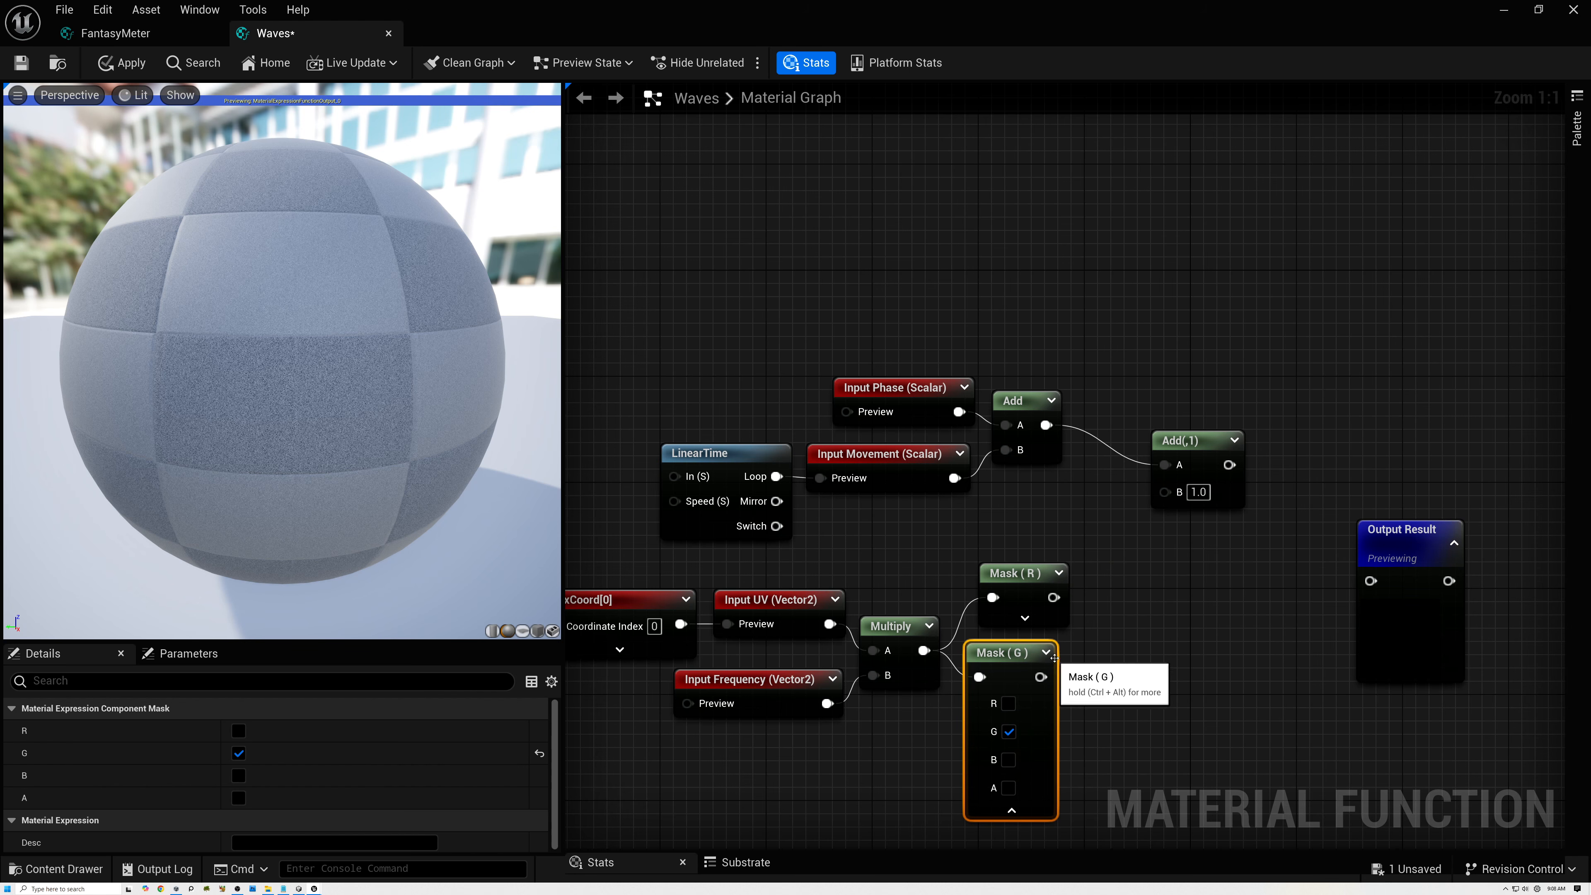
Collapse the G mask's options and create an Add node that sums the R mask into A and the G mask into B.
{"action": "left_click", "coordinate": [1011, 810]}
{"action": "left_click_drag", "start_coordinate": [1019, 654], "coordinate": [1125, 611]}
{"action": "type", "text": "add"}
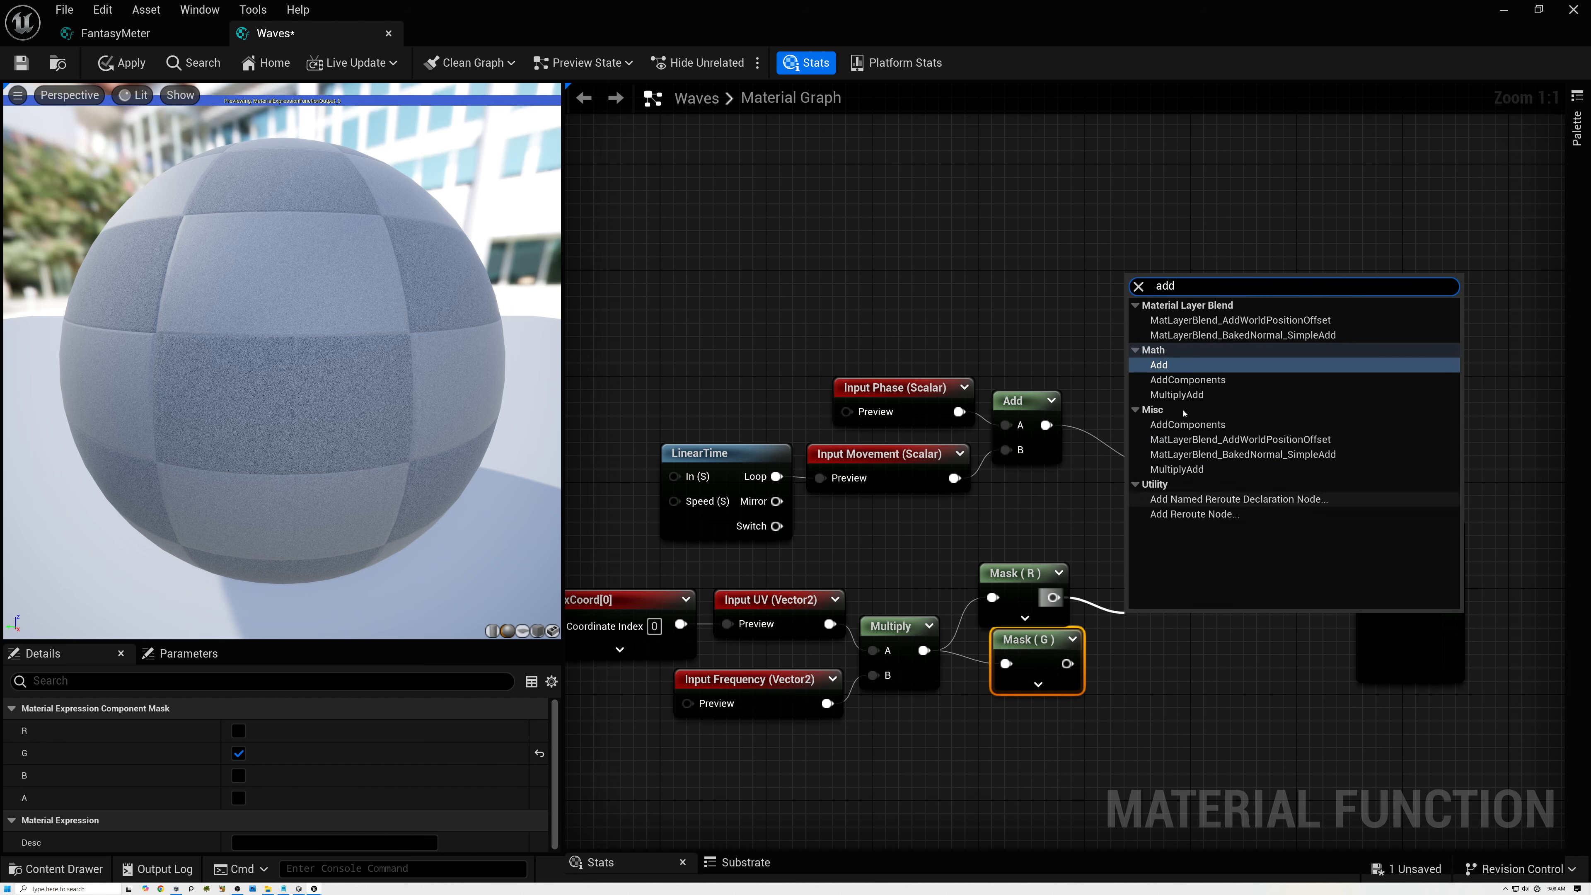
{"action": "left_click", "coordinate": [1159, 364]}
{"action": "left_click_drag", "start_coordinate": [1067, 662], "coordinate": [1040, 645]}
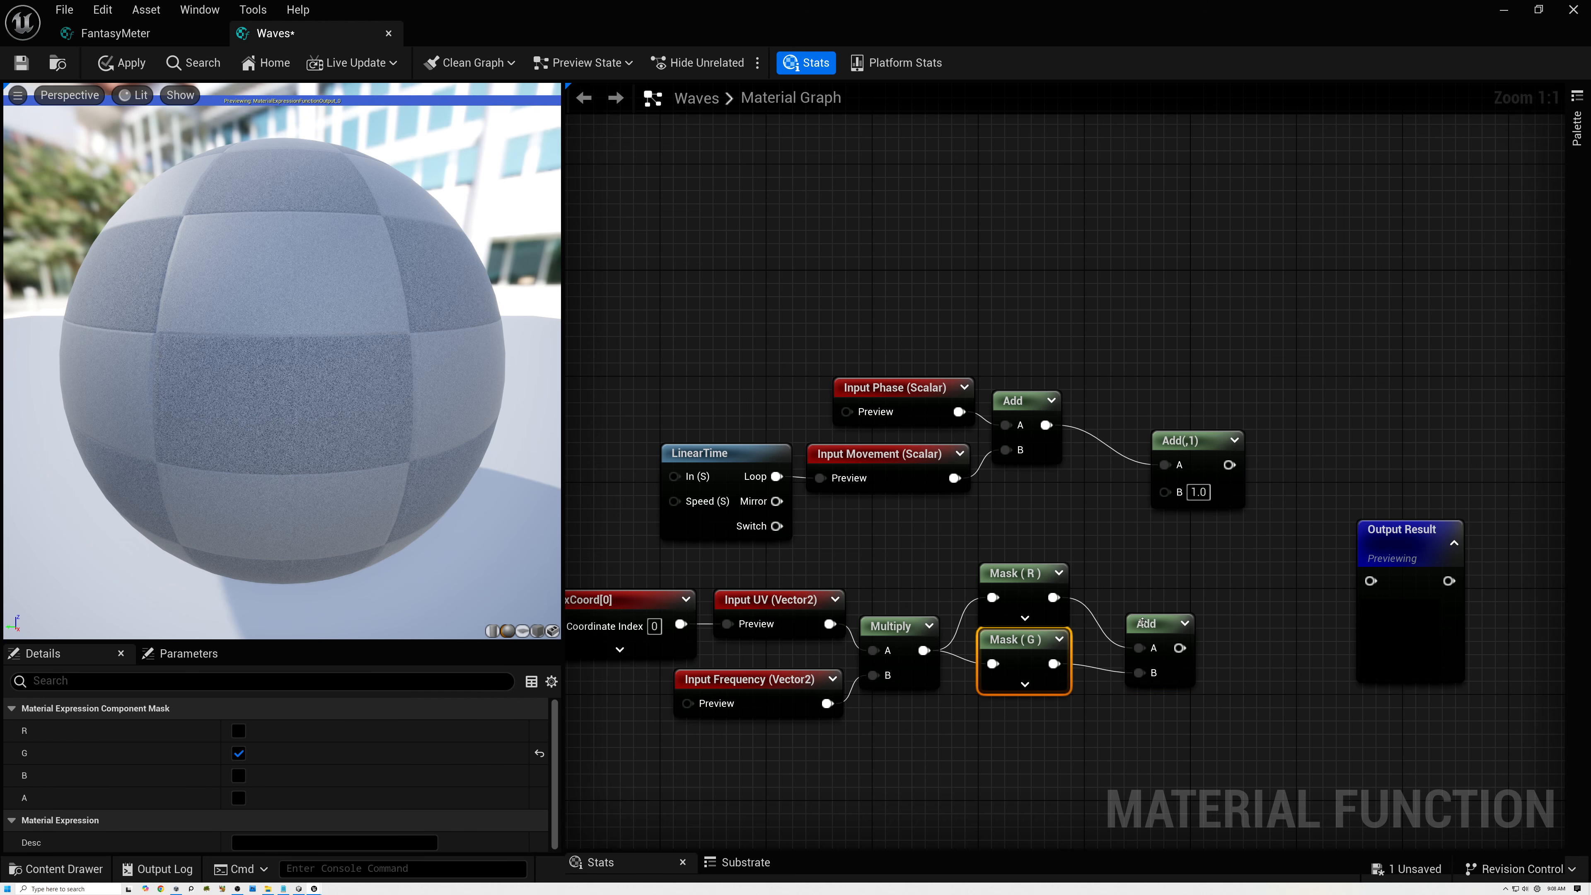
{"action": "left_click_drag", "start_coordinate": [1146, 627], "coordinate": [1116, 601]}
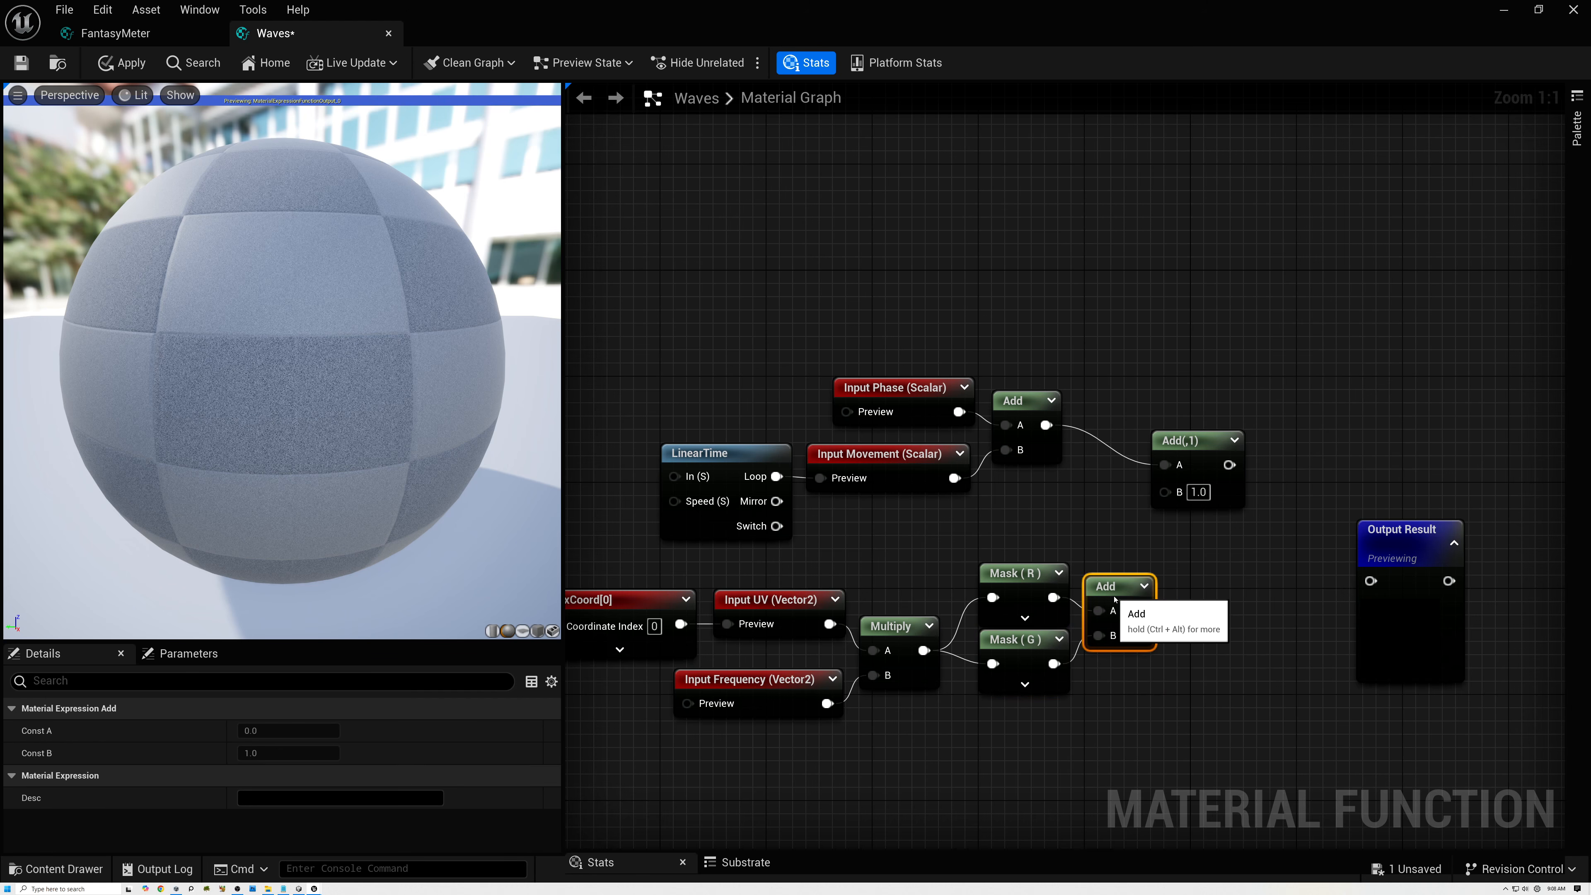
{"action": "left_click", "coordinate": [1027, 574]}
{"action": "left_click", "coordinate": [1024, 642]}
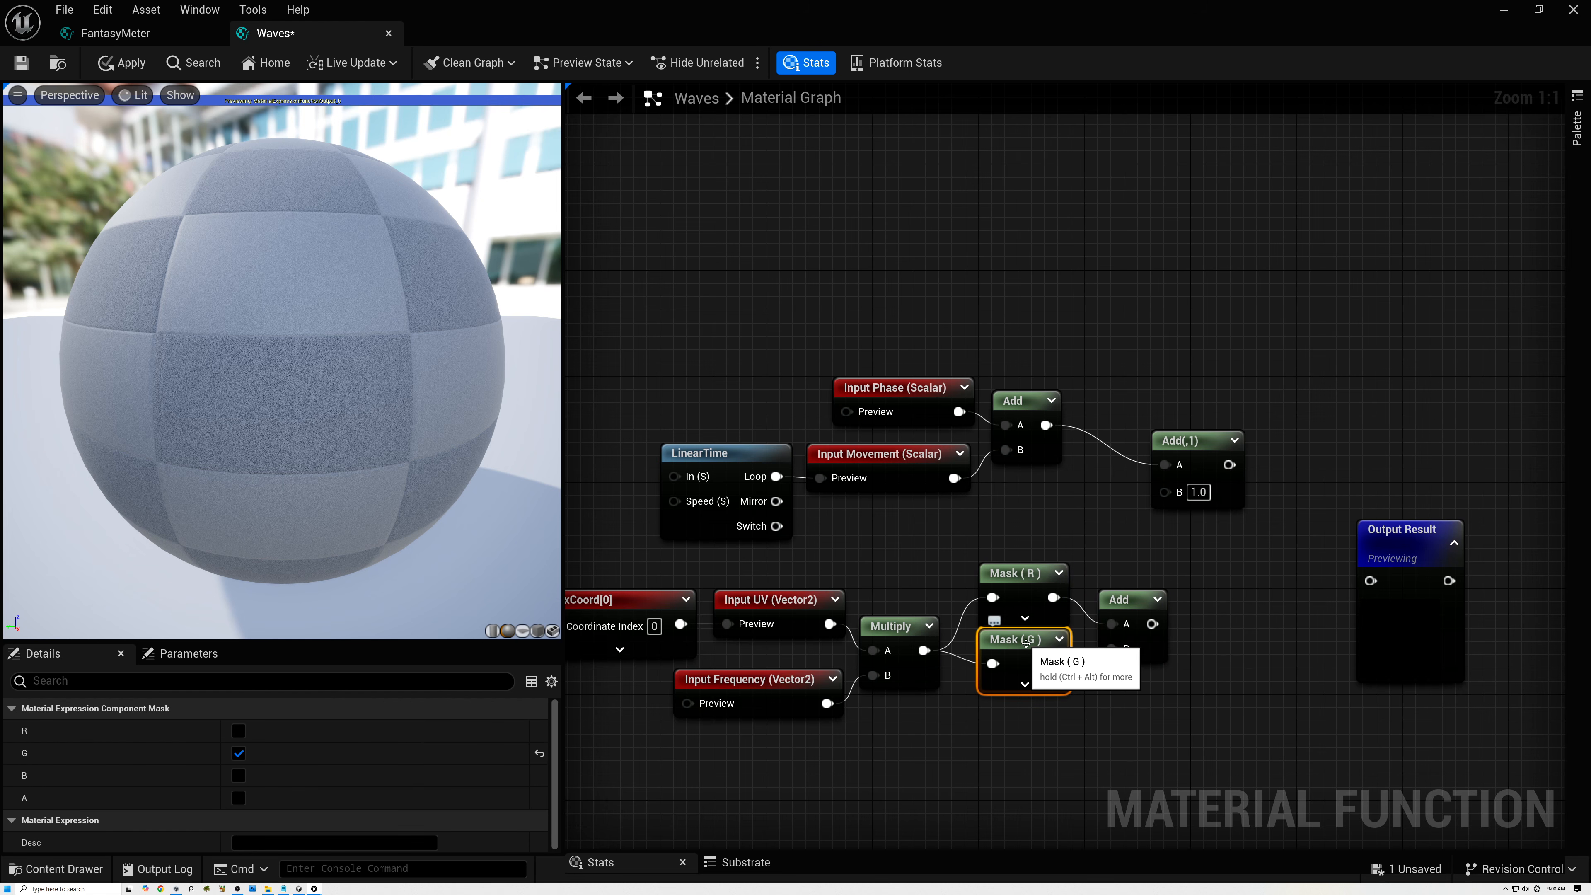
{"action": "right_click_drag", "start_coordinate": [1026, 639], "coordinate": [969, 636]}
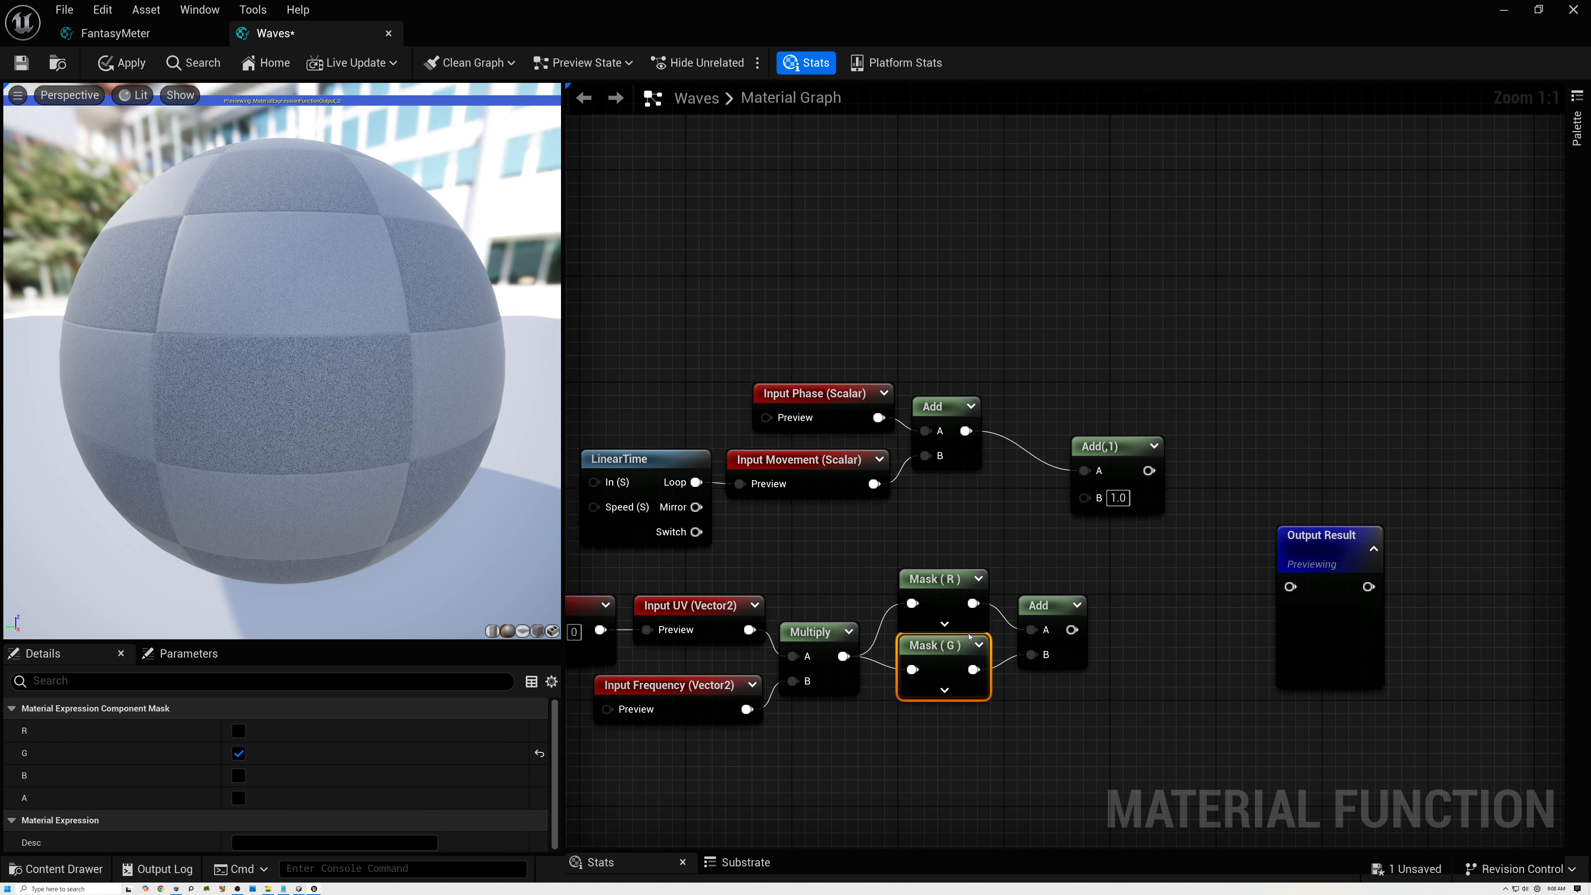
Shift the UV branch left, connect its Add output to the B input of the combining Add node, and place that node between both branches.
{"action": "scroll", "coordinate": [886, 589], "scroll_direction": "down", "scroll_amount": 1}
{"action": "left_click_drag", "start_coordinate": [649, 578], "coordinate": [1060, 715]}
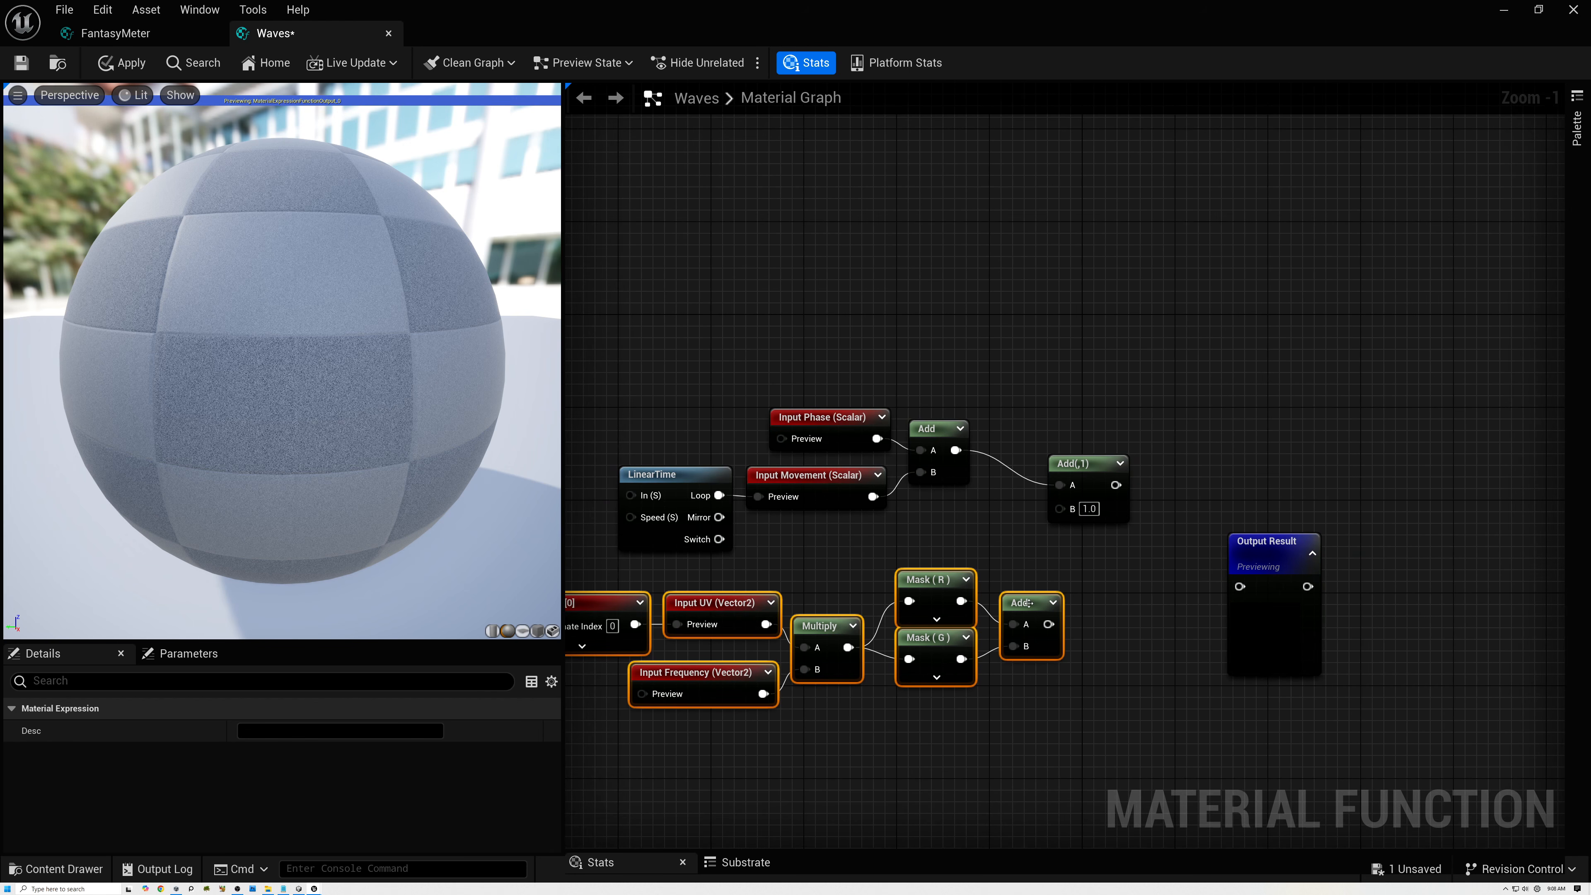
{"action": "left_click_drag", "start_coordinate": [1026, 605], "coordinate": [1023, 525]}
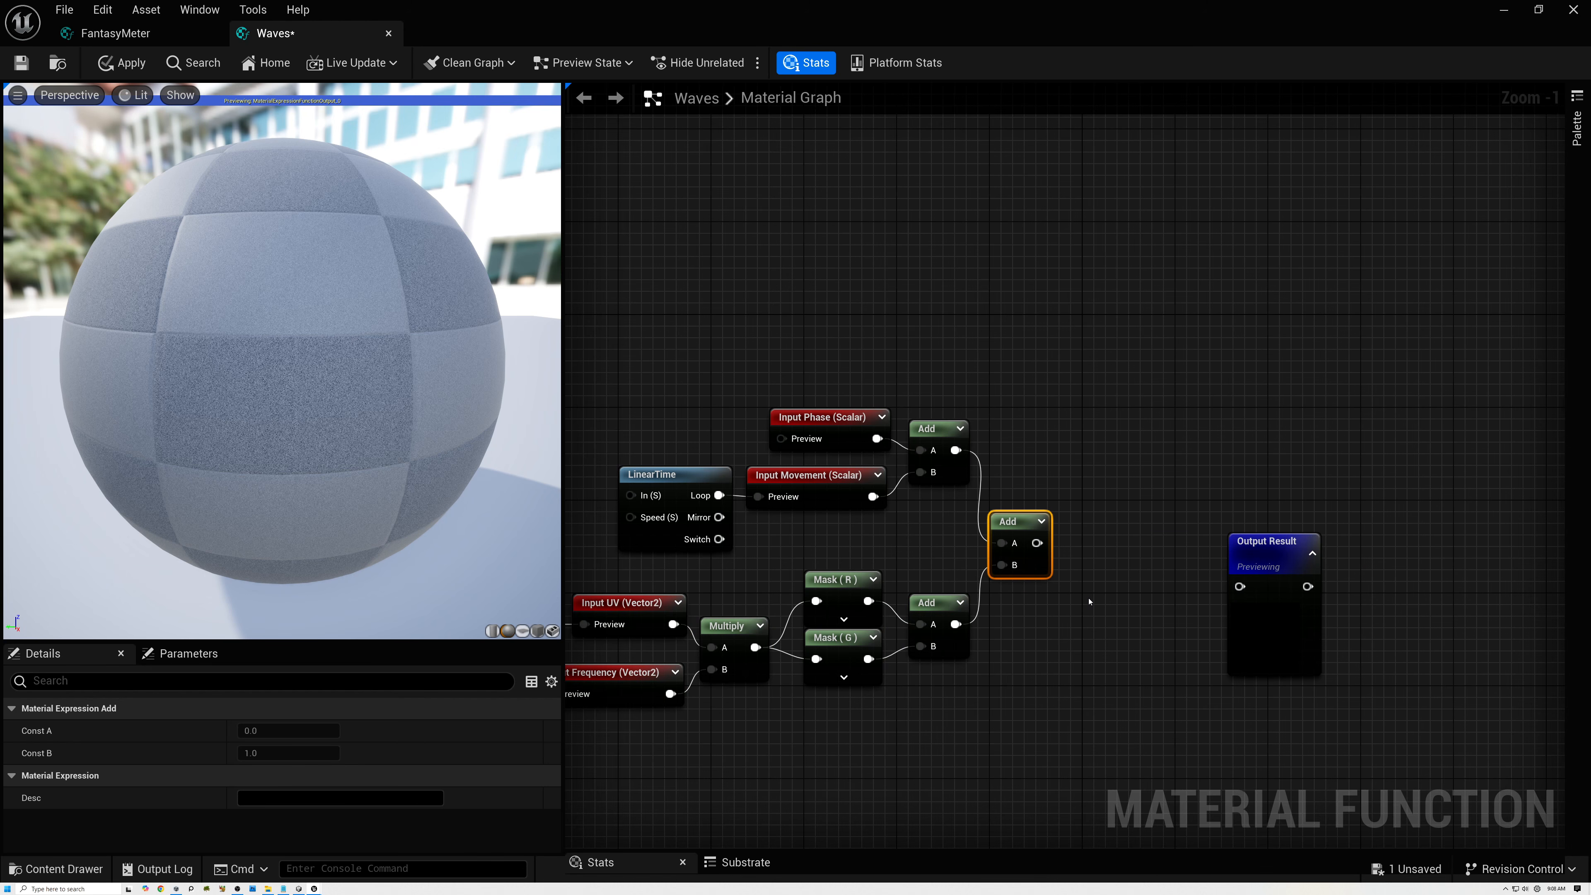
Move Output Result farther right and add a Sine node before it, fed by the combining Add's output.
{"action": "right_click_drag", "start_coordinate": [1092, 599], "coordinate": [947, 586]}
{"action": "left_click_drag", "start_coordinate": [1104, 537], "coordinate": [1211, 536]}
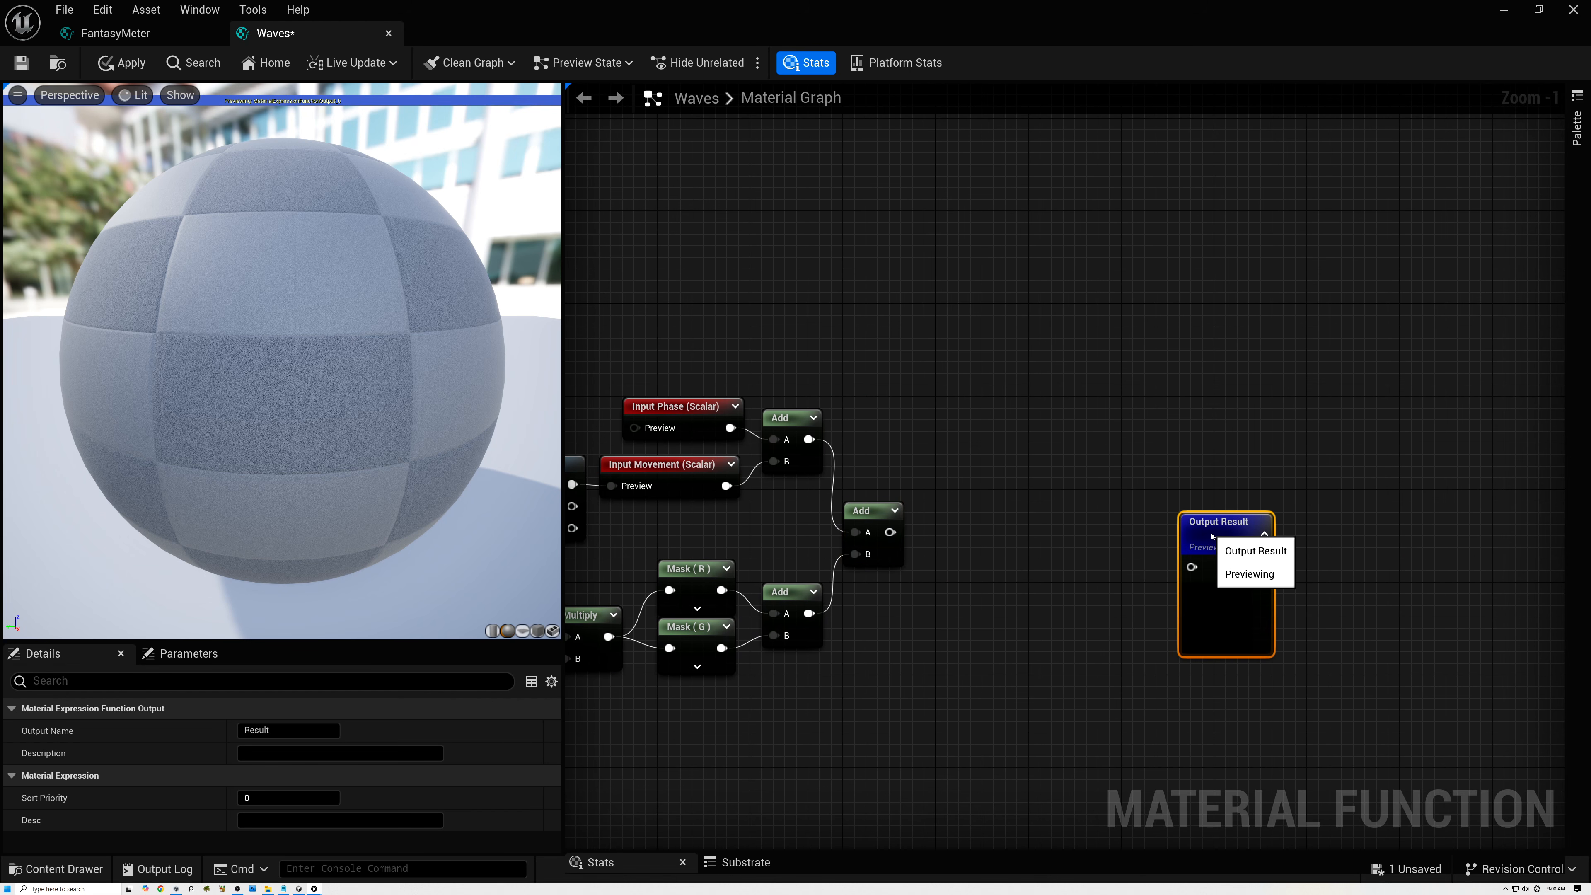
{"action": "right_click", "coordinate": [962, 536]}
{"action": "type", "text": "sine"}
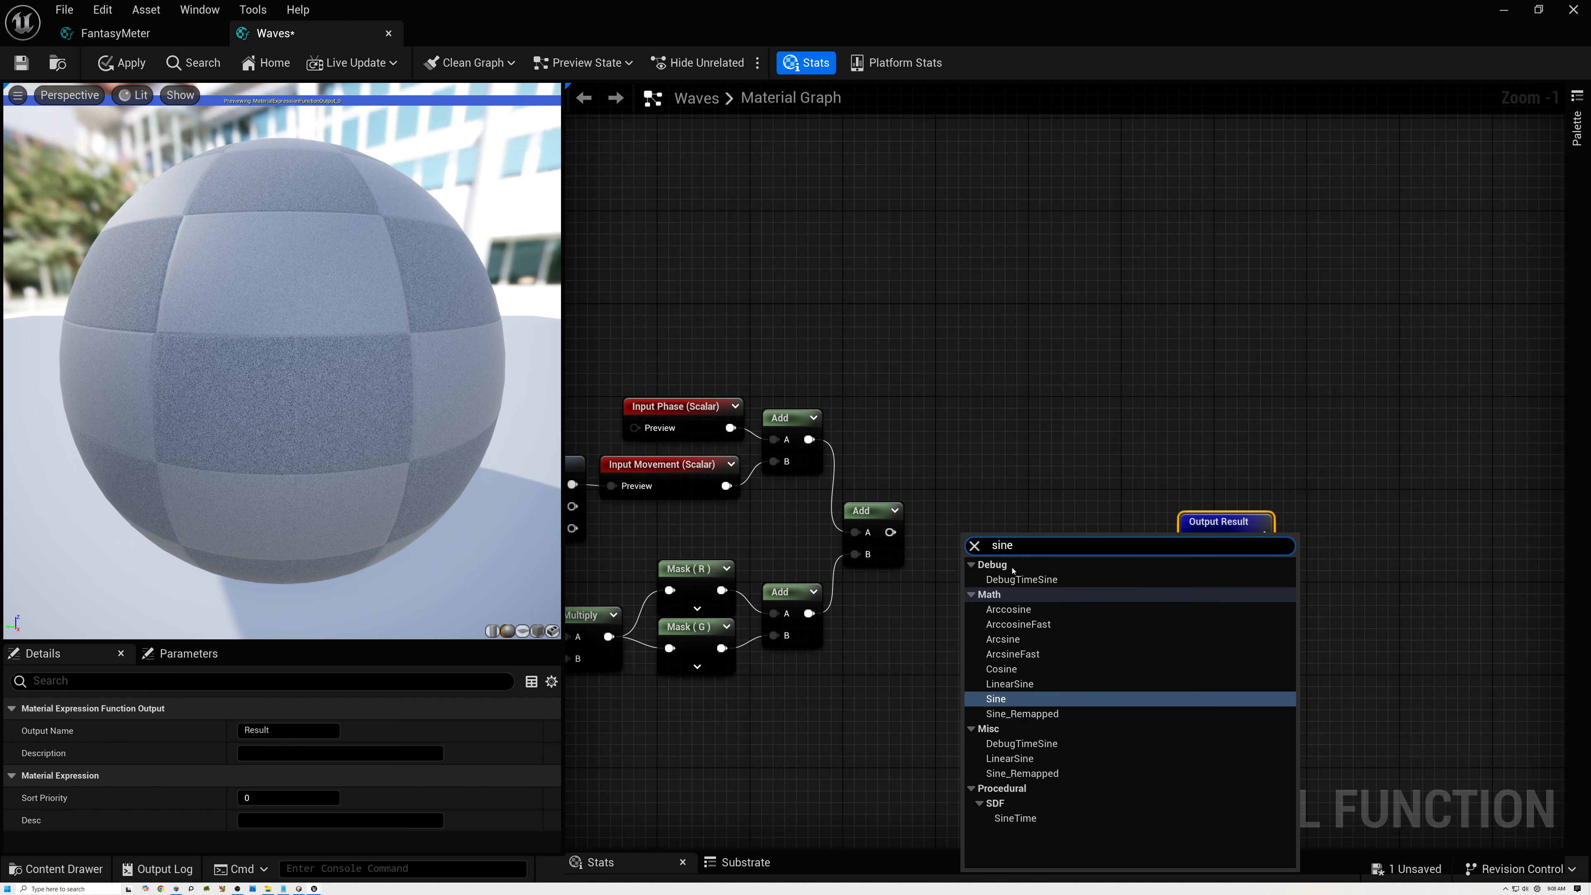
{"action": "left_click", "coordinate": [1005, 699]}
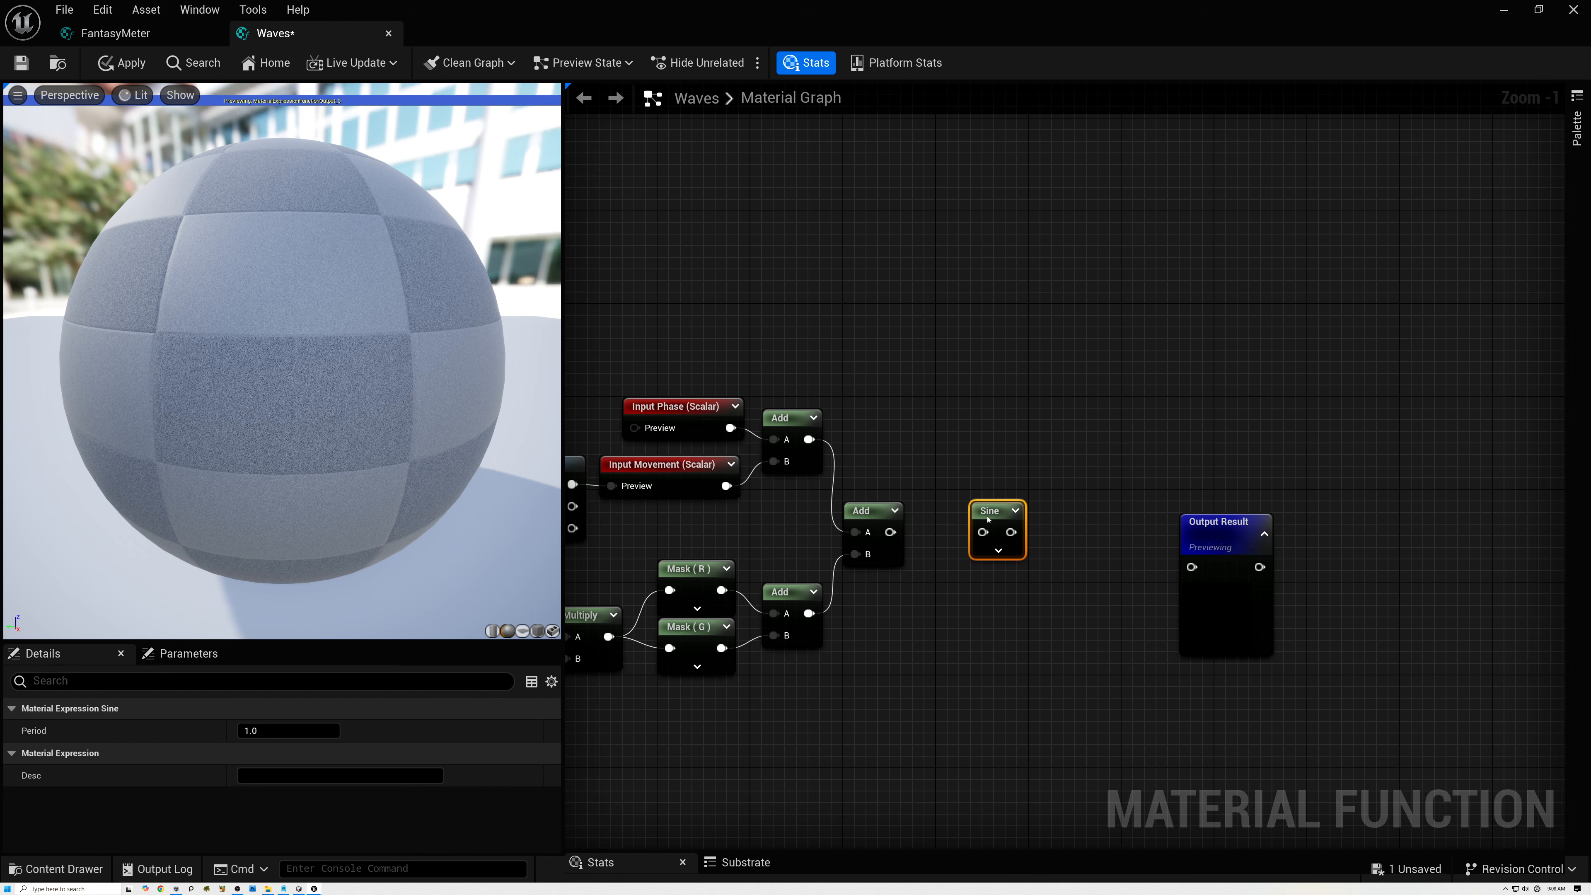
{"action": "left_click_drag", "start_coordinate": [897, 532], "coordinate": [893, 533]}
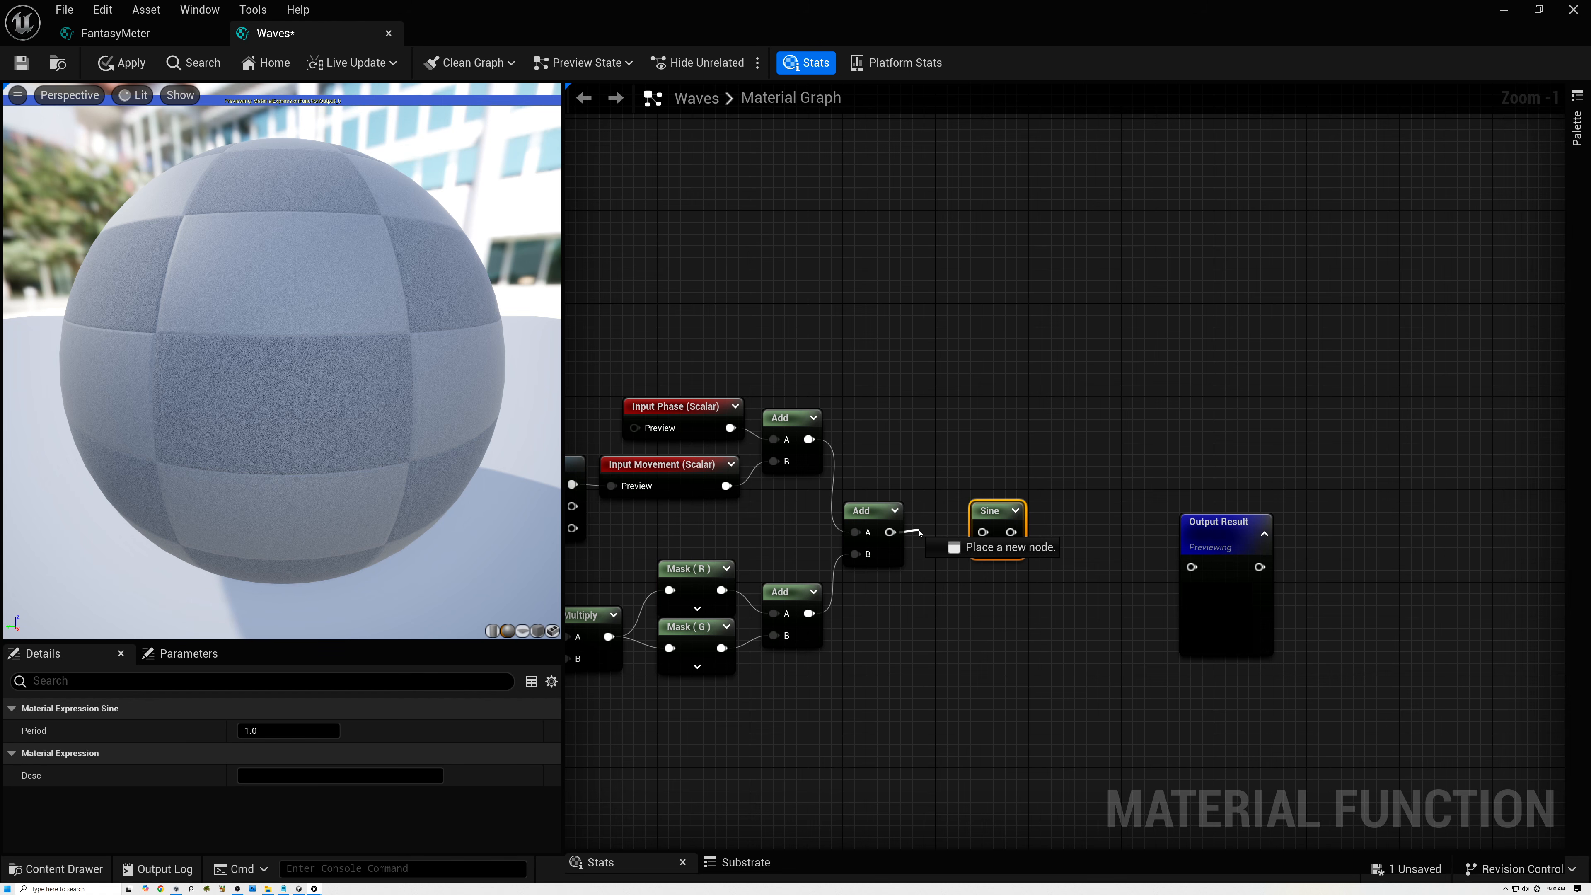
{"action": "left_click_drag", "start_coordinate": [983, 537], "coordinate": [983, 534]}
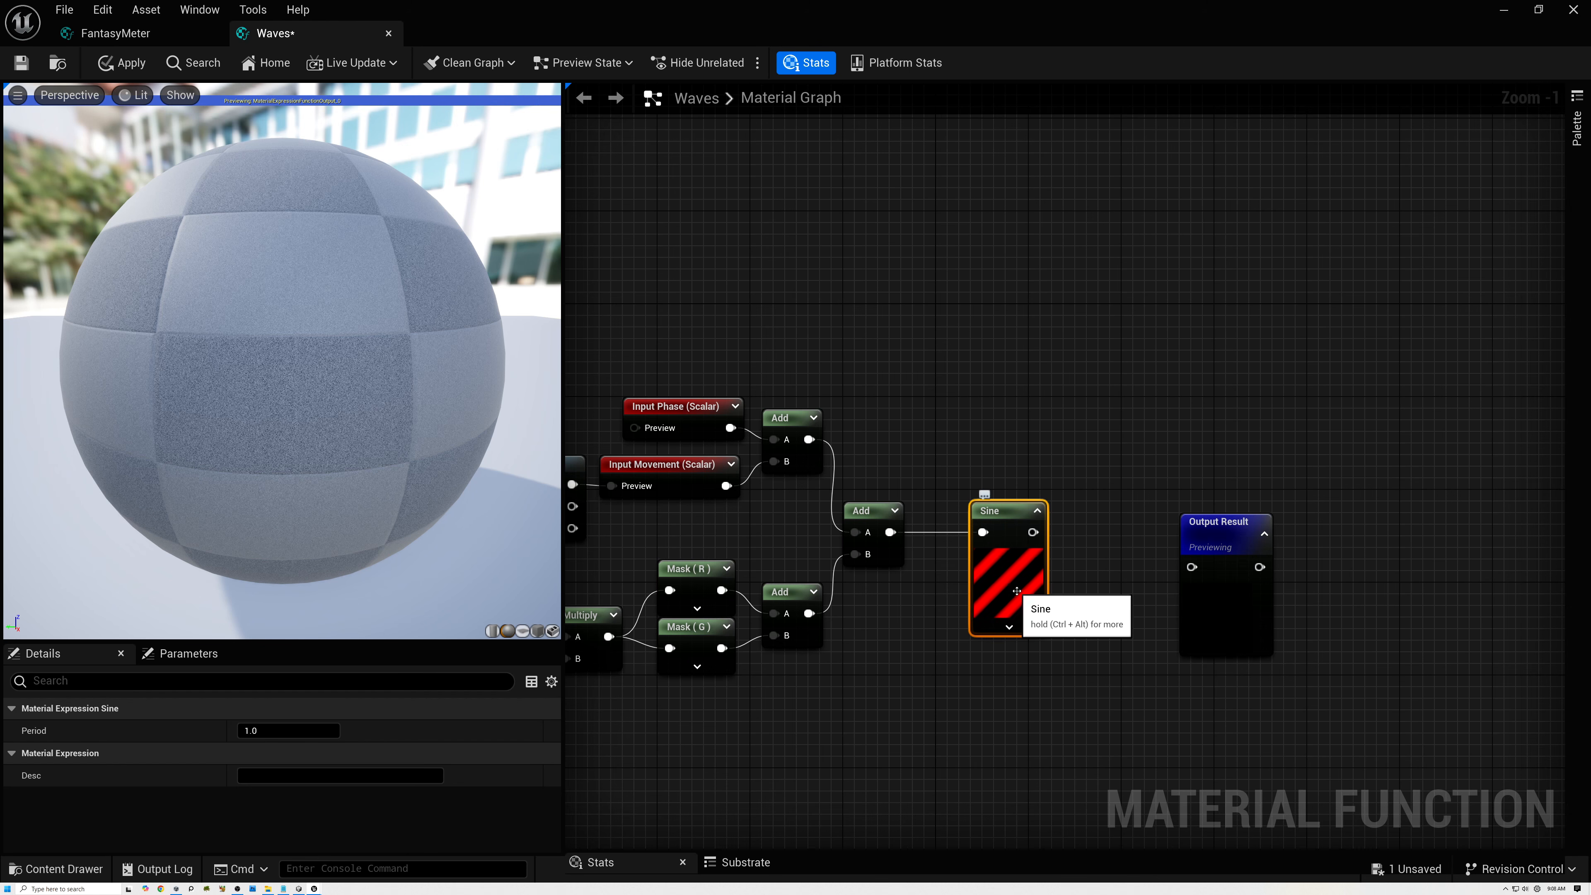
Start previewing the Sine node in the viewport and switch the preview mesh to a plane.
{"action": "scroll", "coordinate": [1017, 590], "scroll_direction": "up", "scroll_amount": 8}
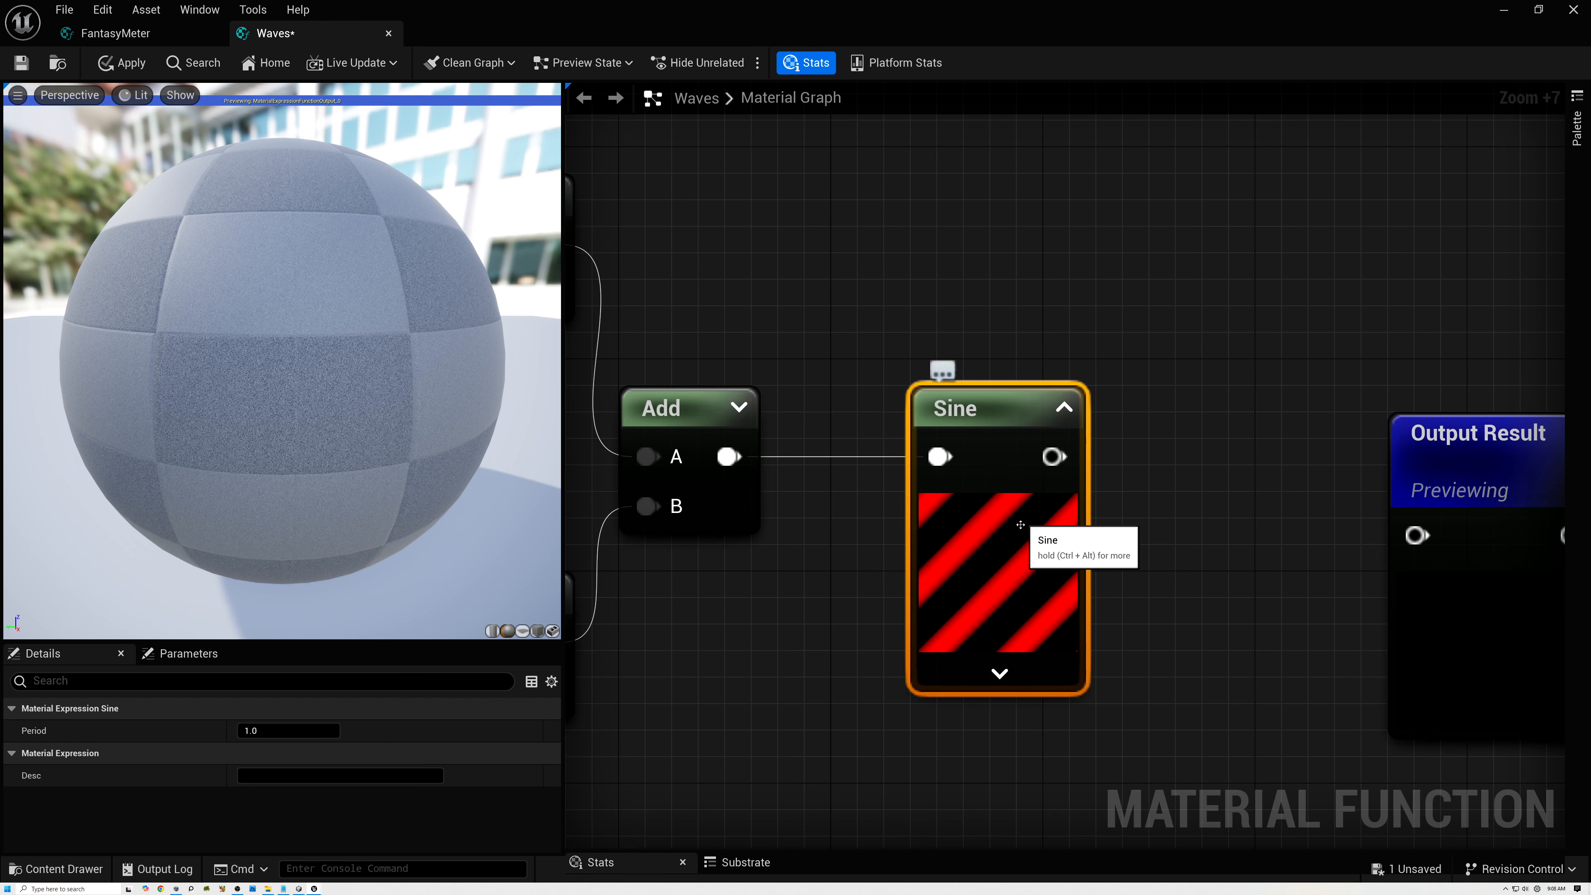
{"action": "right_click", "coordinate": [996, 560]}
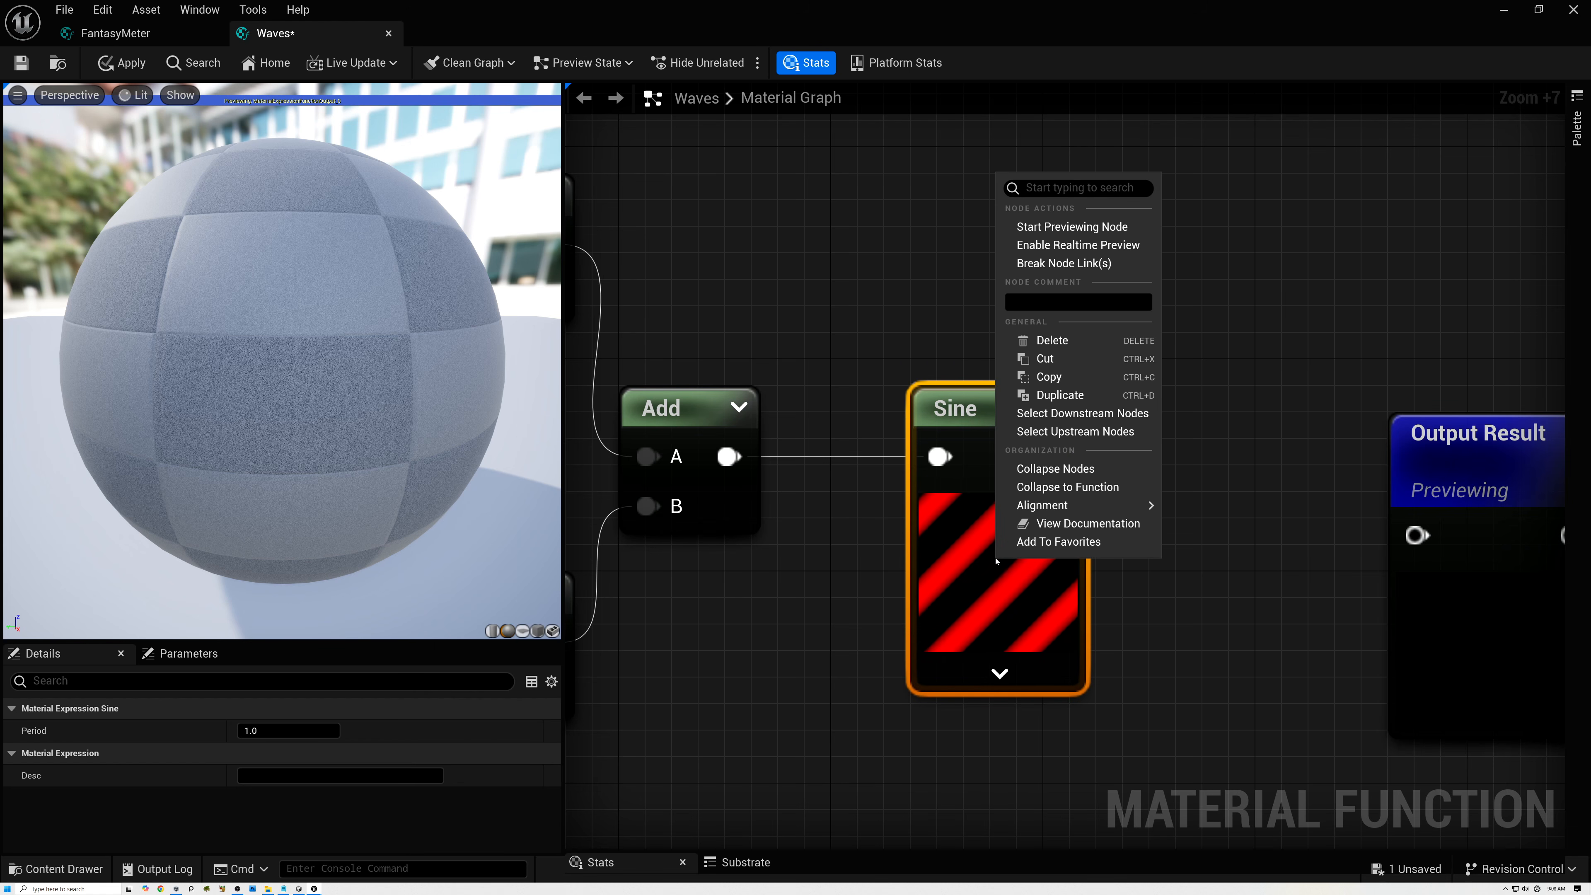
{"action": "left_click", "coordinate": [1072, 226]}
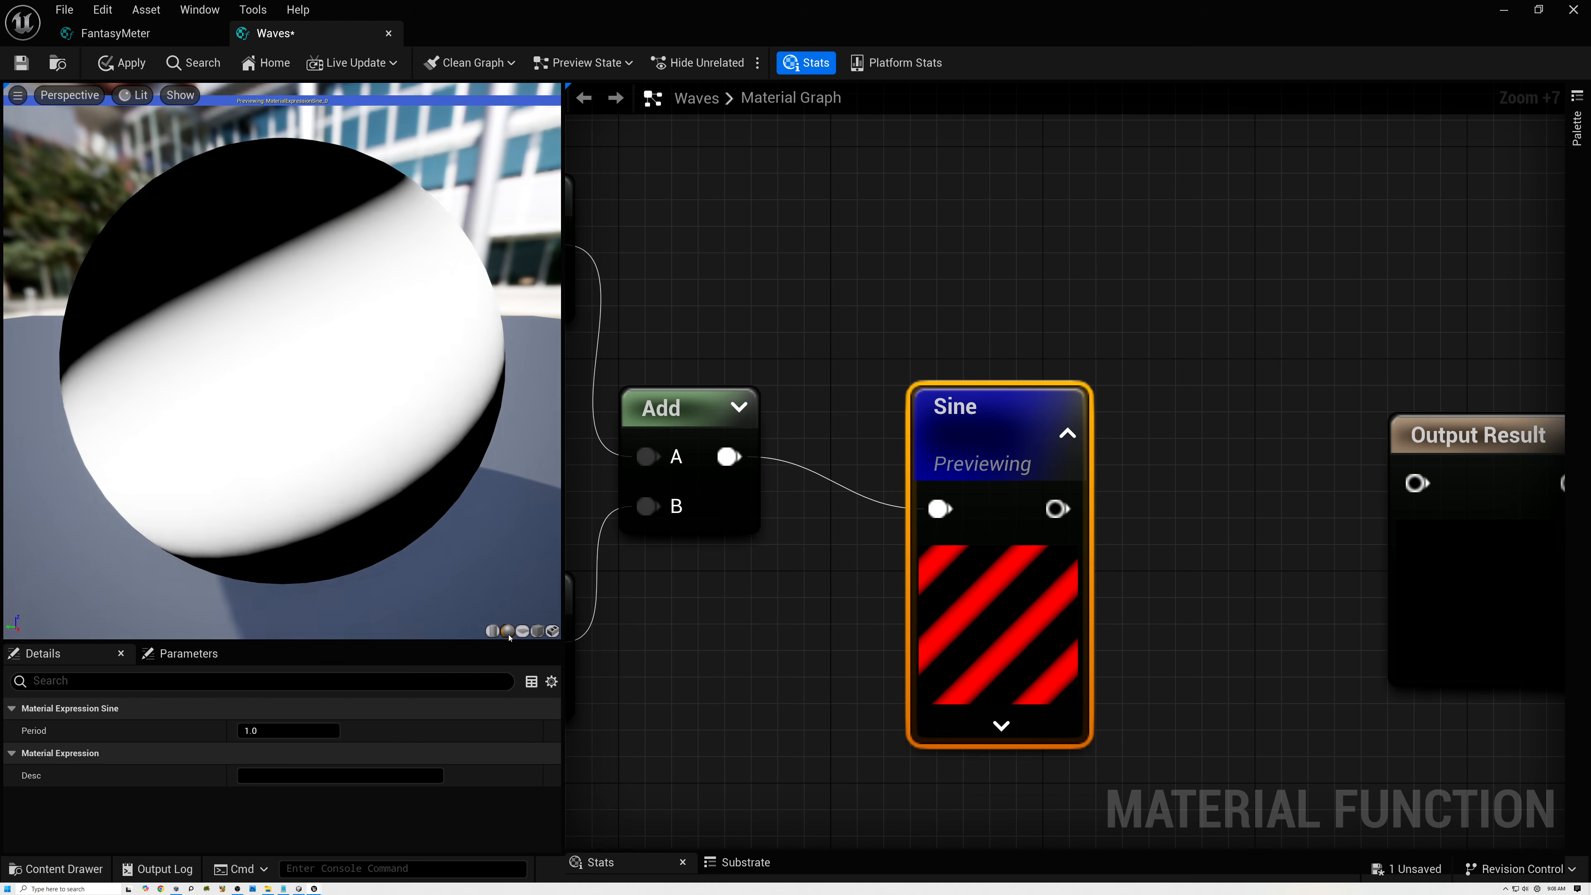
{"action": "left_click", "coordinate": [523, 631]}
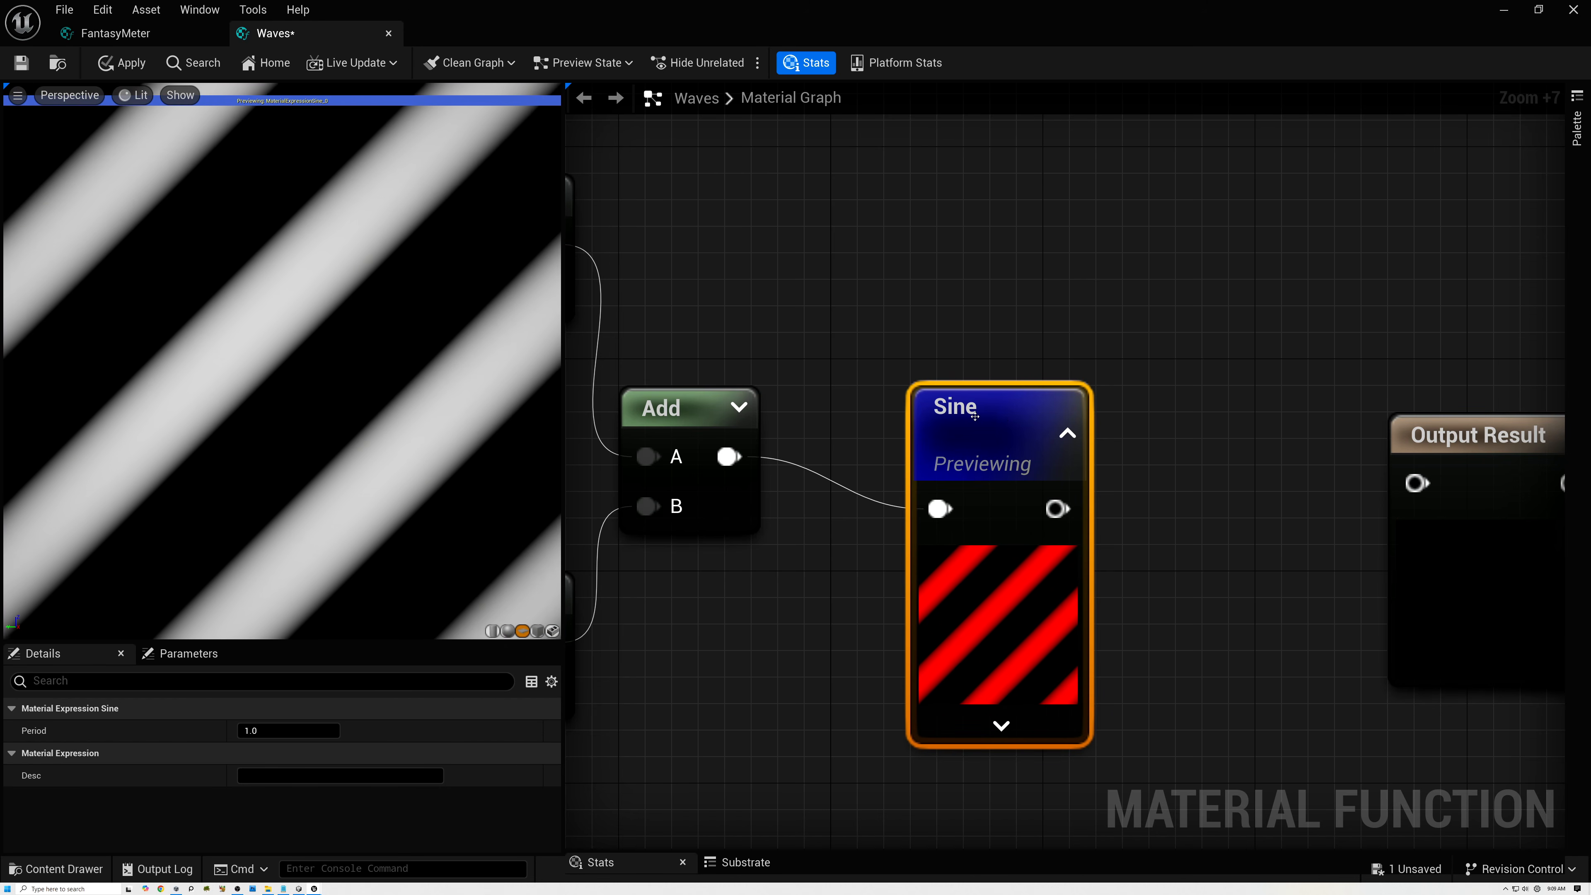
{"action": "right_click_drag", "start_coordinate": [789, 397], "coordinate": [1105, 403]}
{"action": "scroll", "coordinate": [1105, 403], "scroll_direction": "down", "scroll_amount": 8}
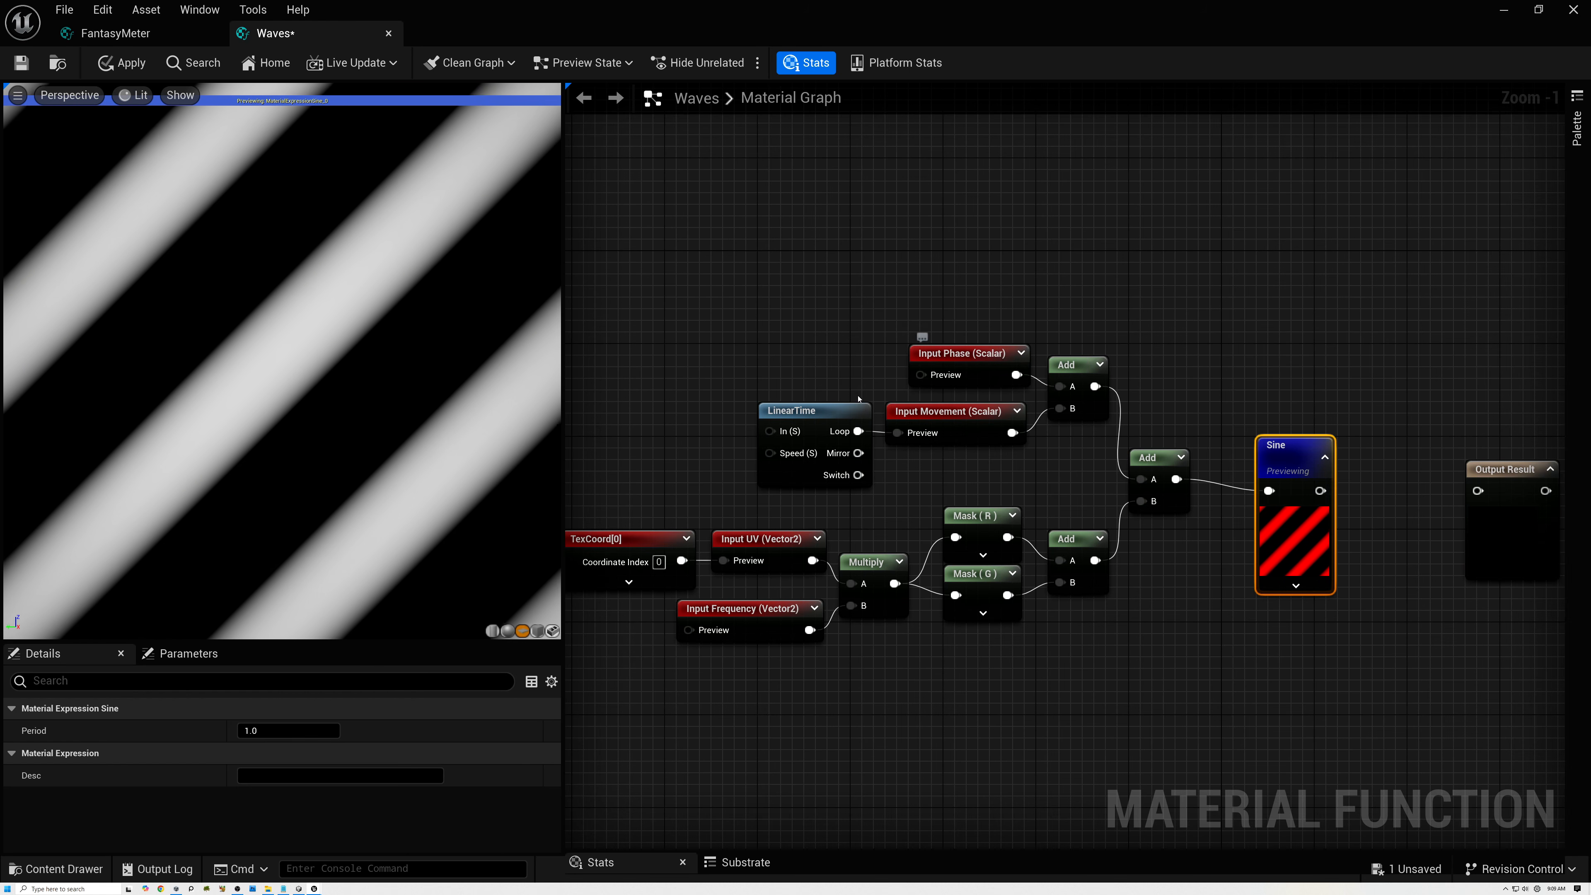
{"action": "left_click", "coordinate": [765, 471]}
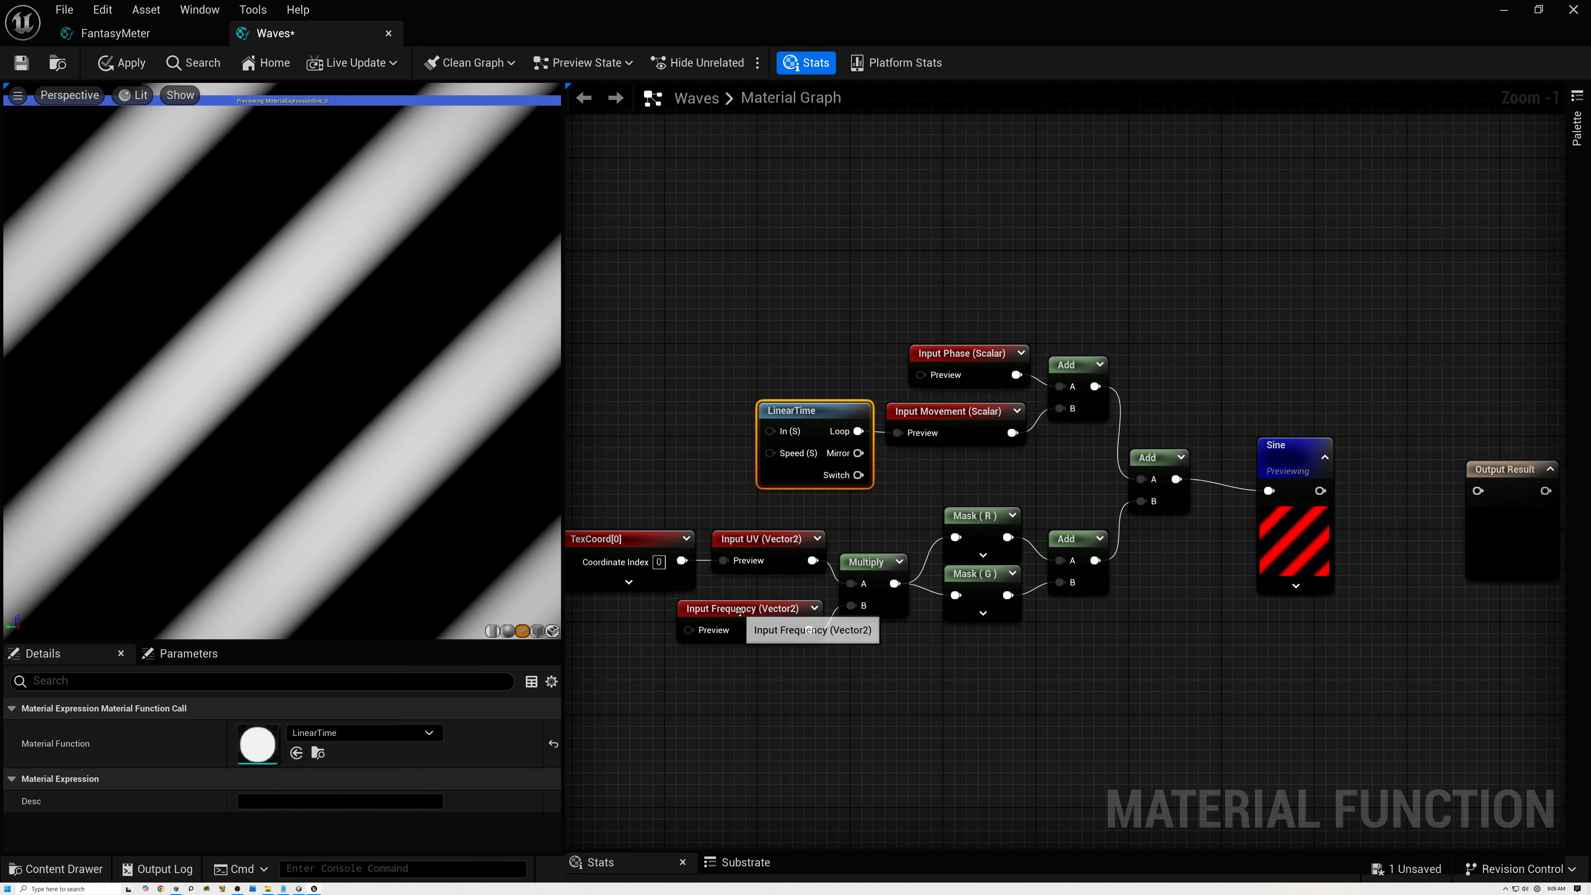
{"action": "scroll", "coordinate": [792, 609], "scroll_direction": "up", "scroll_amount": 1}
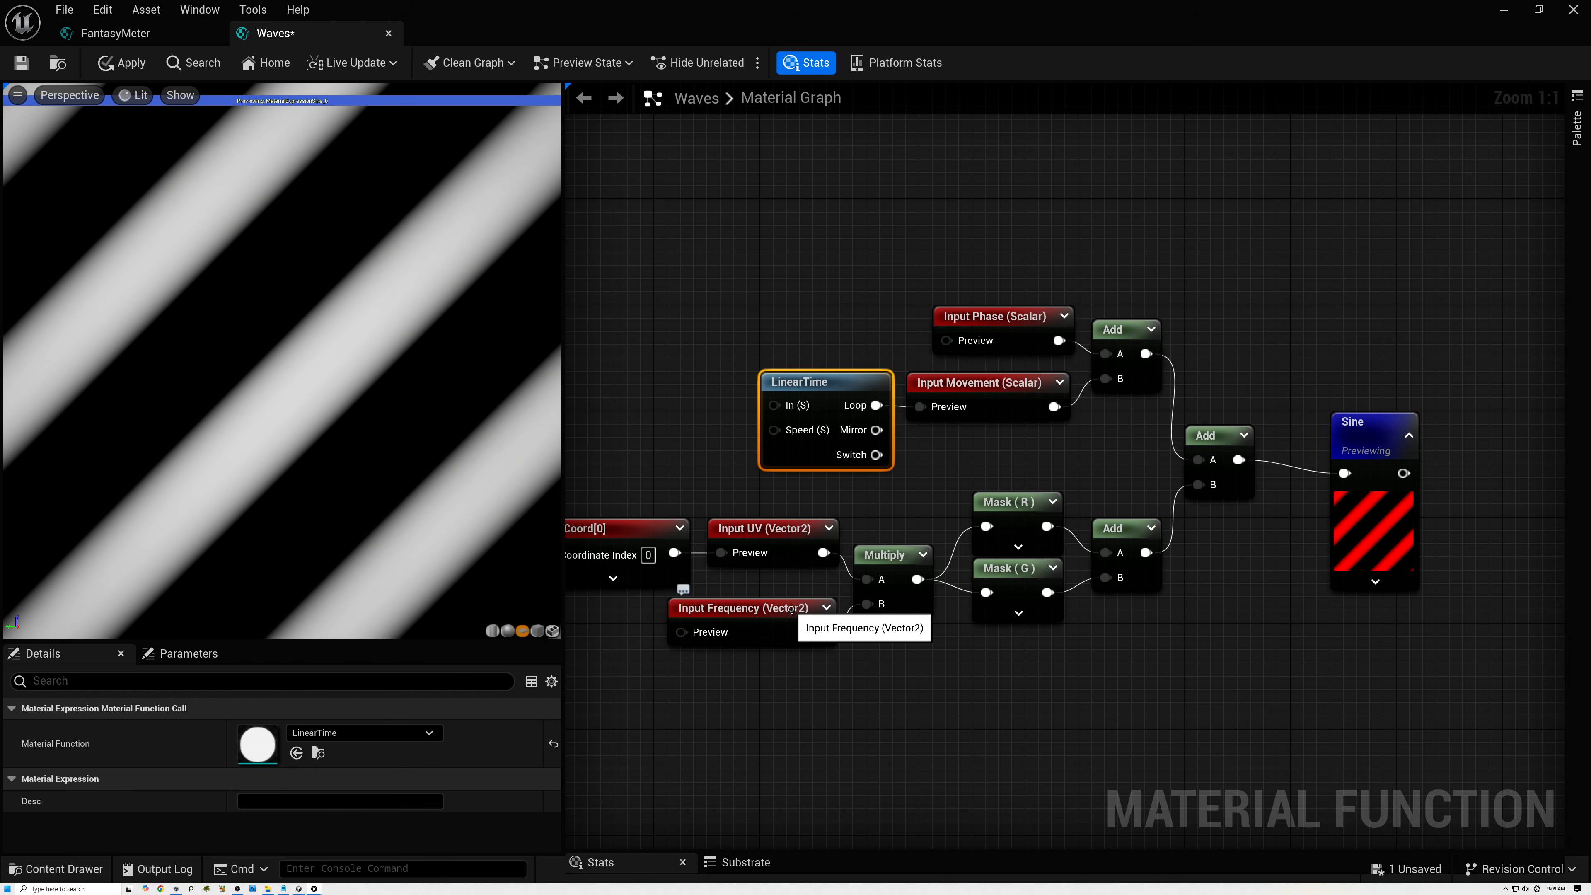
{"action": "right_click_drag", "start_coordinate": [697, 484], "coordinate": [818, 467]}
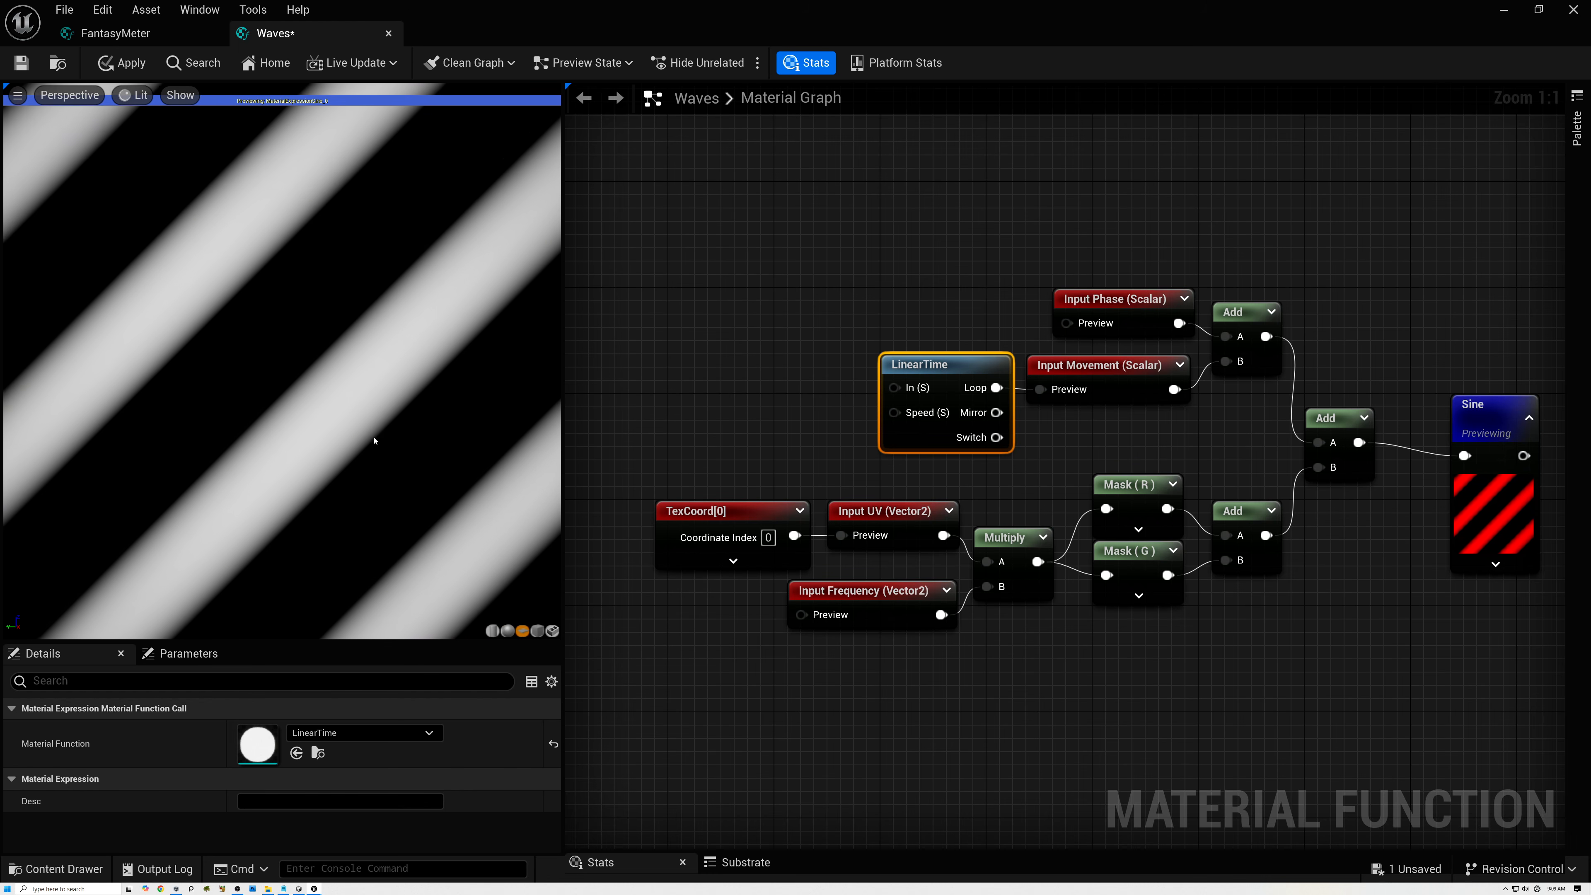
{"action": "left_click", "coordinate": [974, 667]}
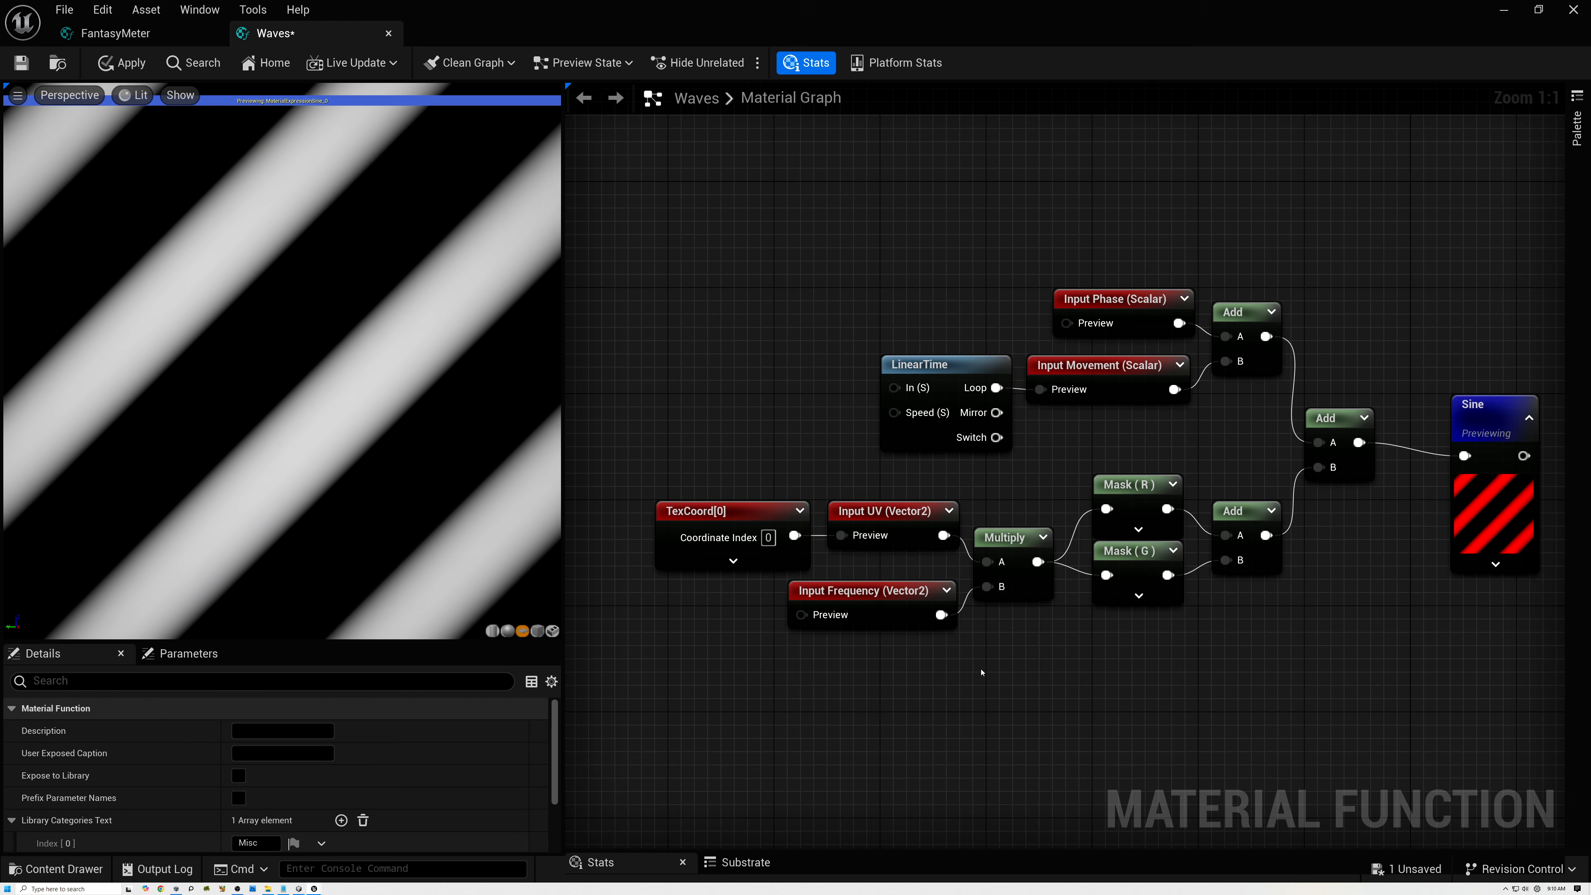
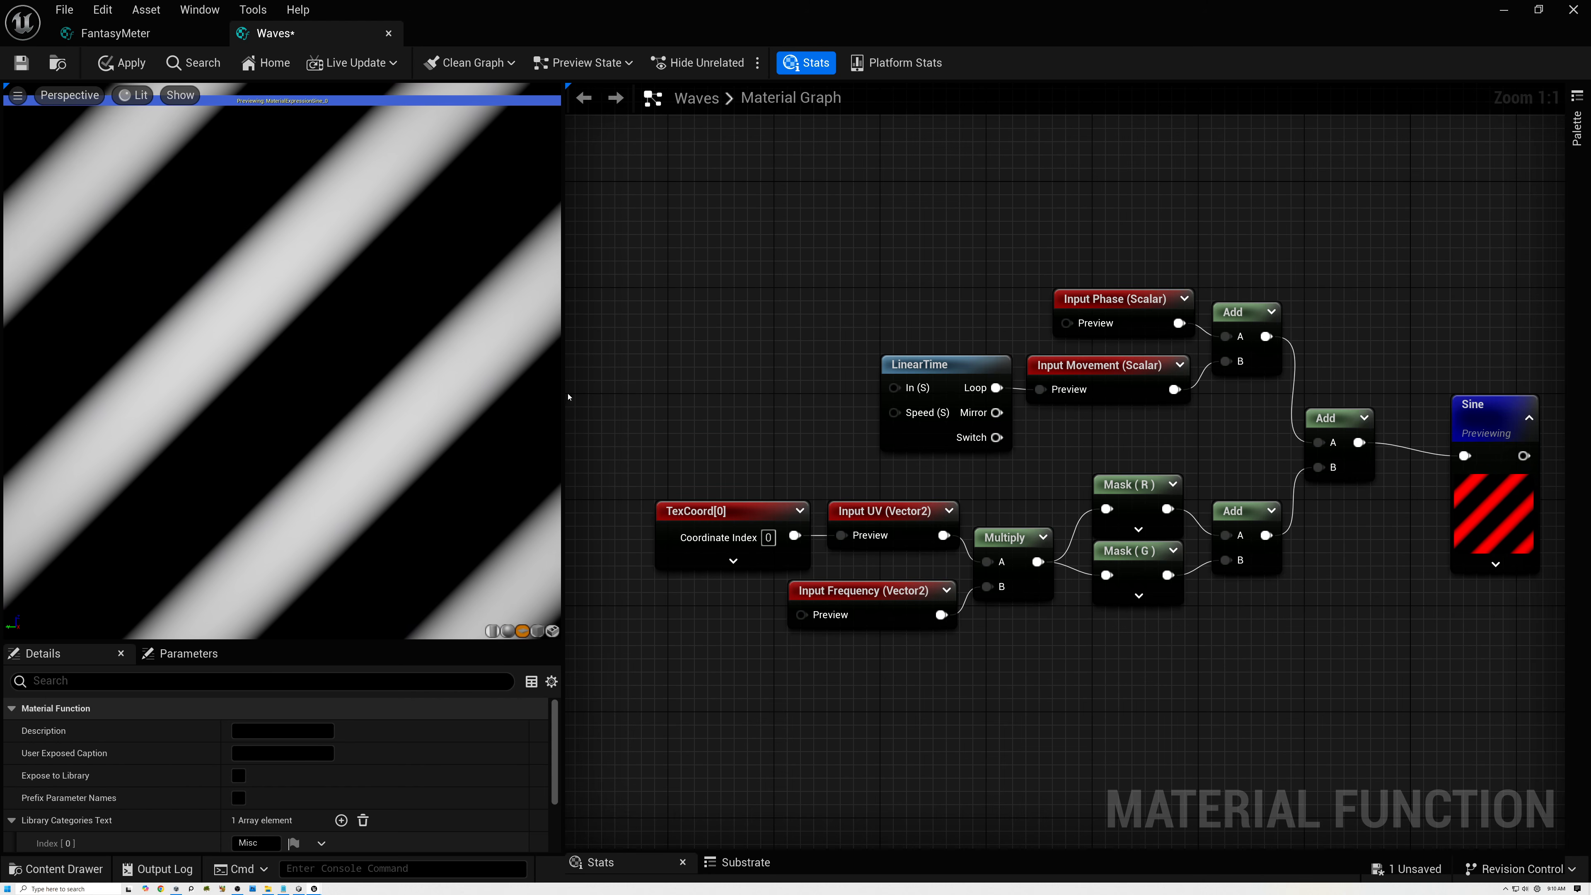
Shift the TexCoord and Input UV nodes left and add a Multiply node beside Input UV, fed by its output.
{"action": "left_click_drag", "start_coordinate": [763, 458], "coordinate": [878, 537]}
{"action": "type", "text": "mul"}
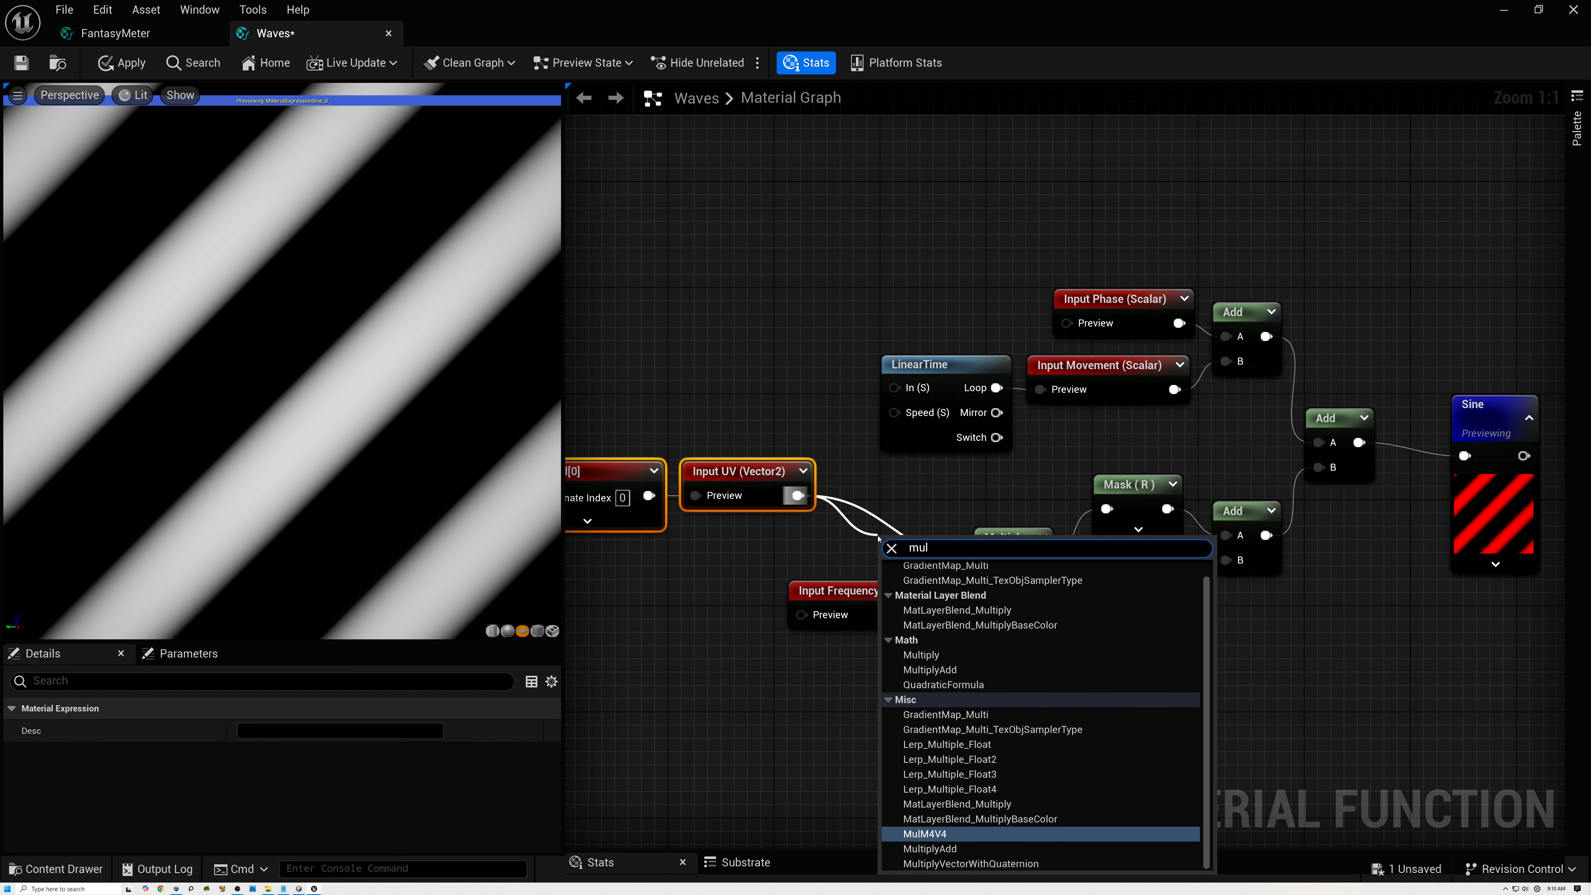
{"action": "left_click", "coordinate": [920, 655]}
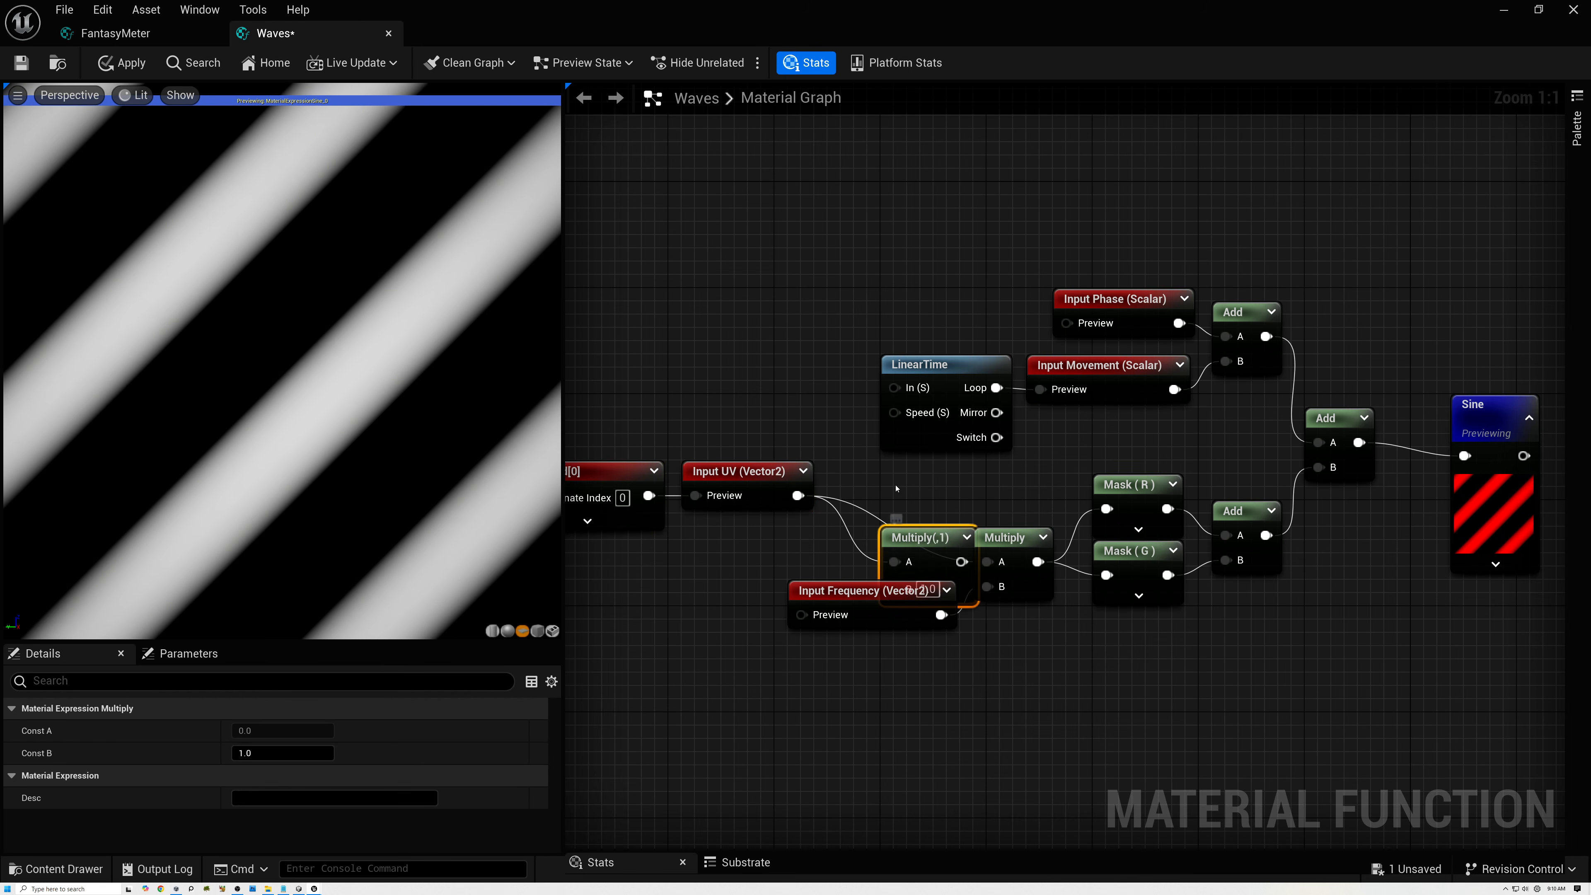
{"action": "left_click_drag", "start_coordinate": [920, 536], "coordinate": [878, 471]}
Create a two-component constant of X 1 and Y -1, wire it into the new Multiply's B, and feed that Multiply into the frequency Multiply's A.
{"action": "left_click", "coordinate": [681, 558]}
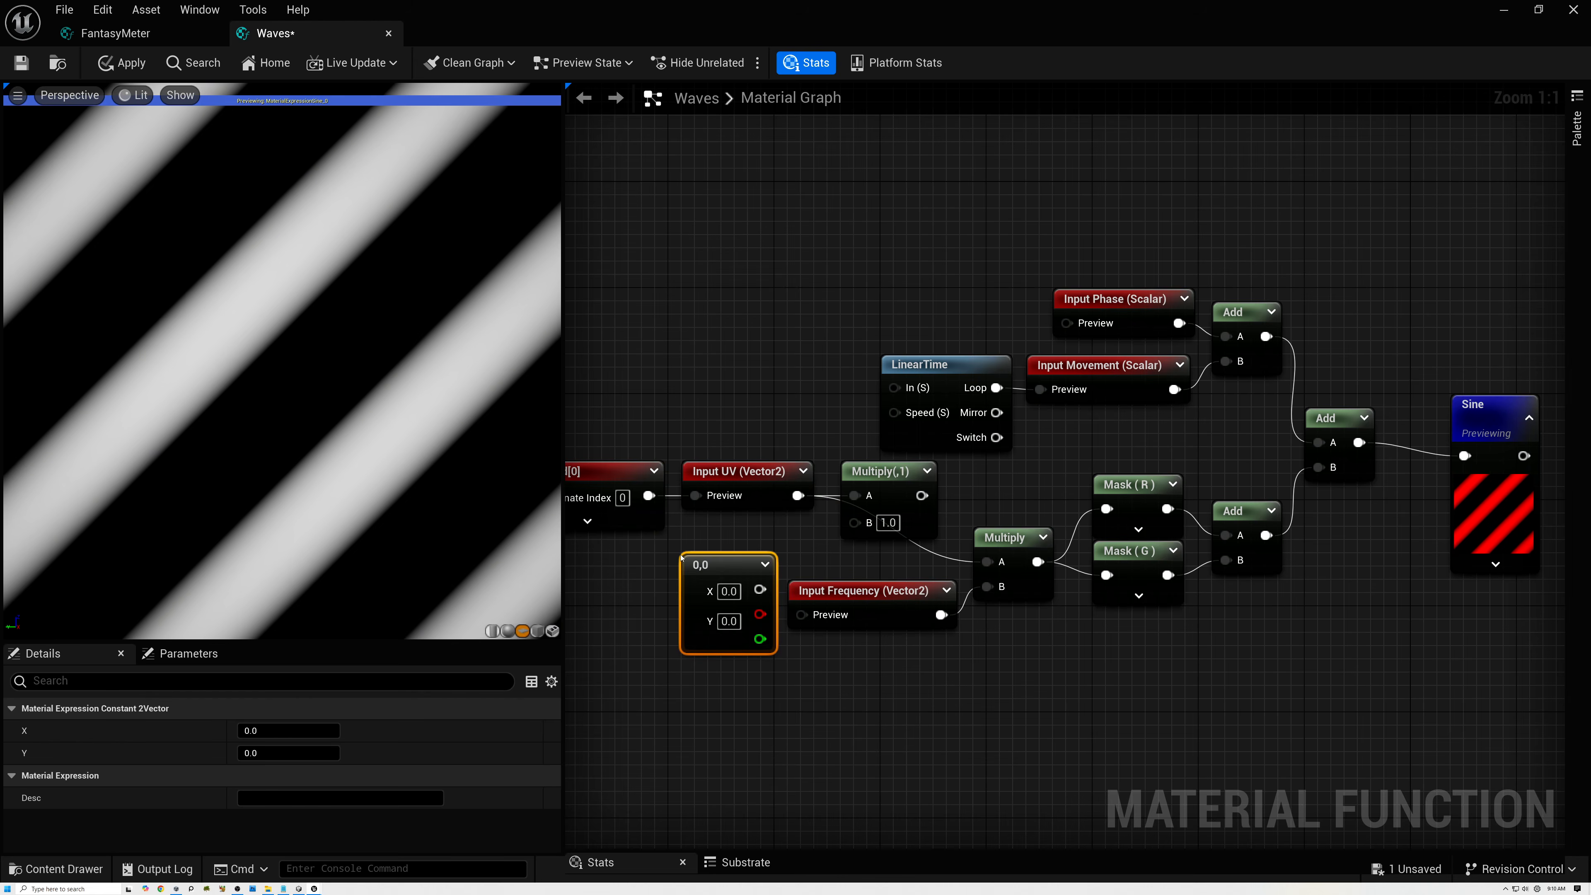
{"action": "left_click", "coordinate": [725, 590]}
{"action": "type", "text": "1"}
{"action": "left_click", "coordinate": [726, 621]}
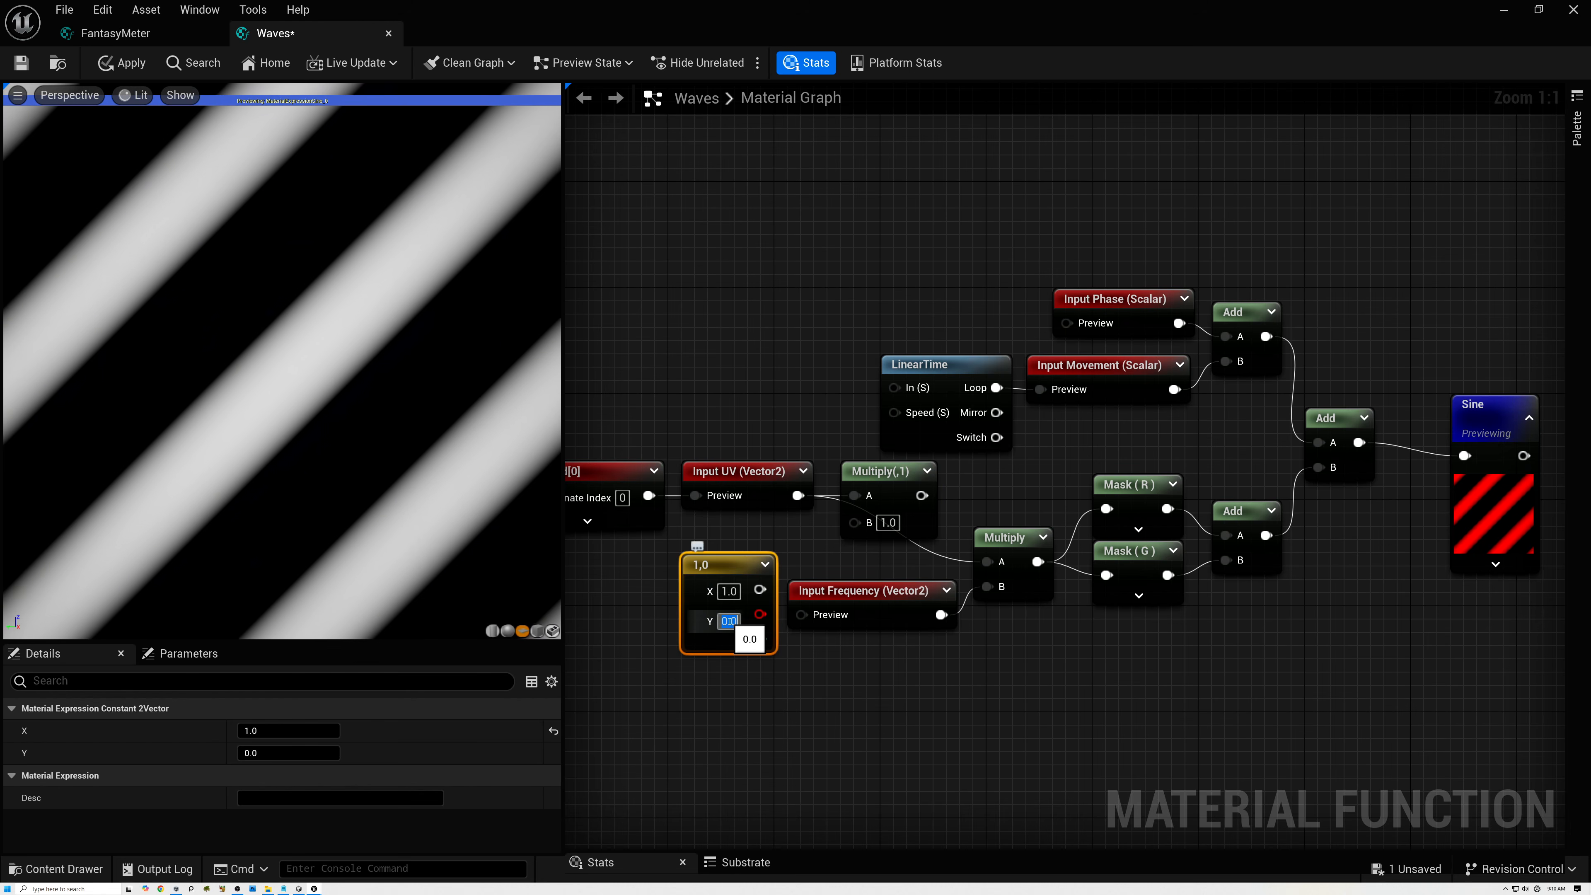
{"action": "type", "text": "-1"}
{"action": "key", "text": "Return"}
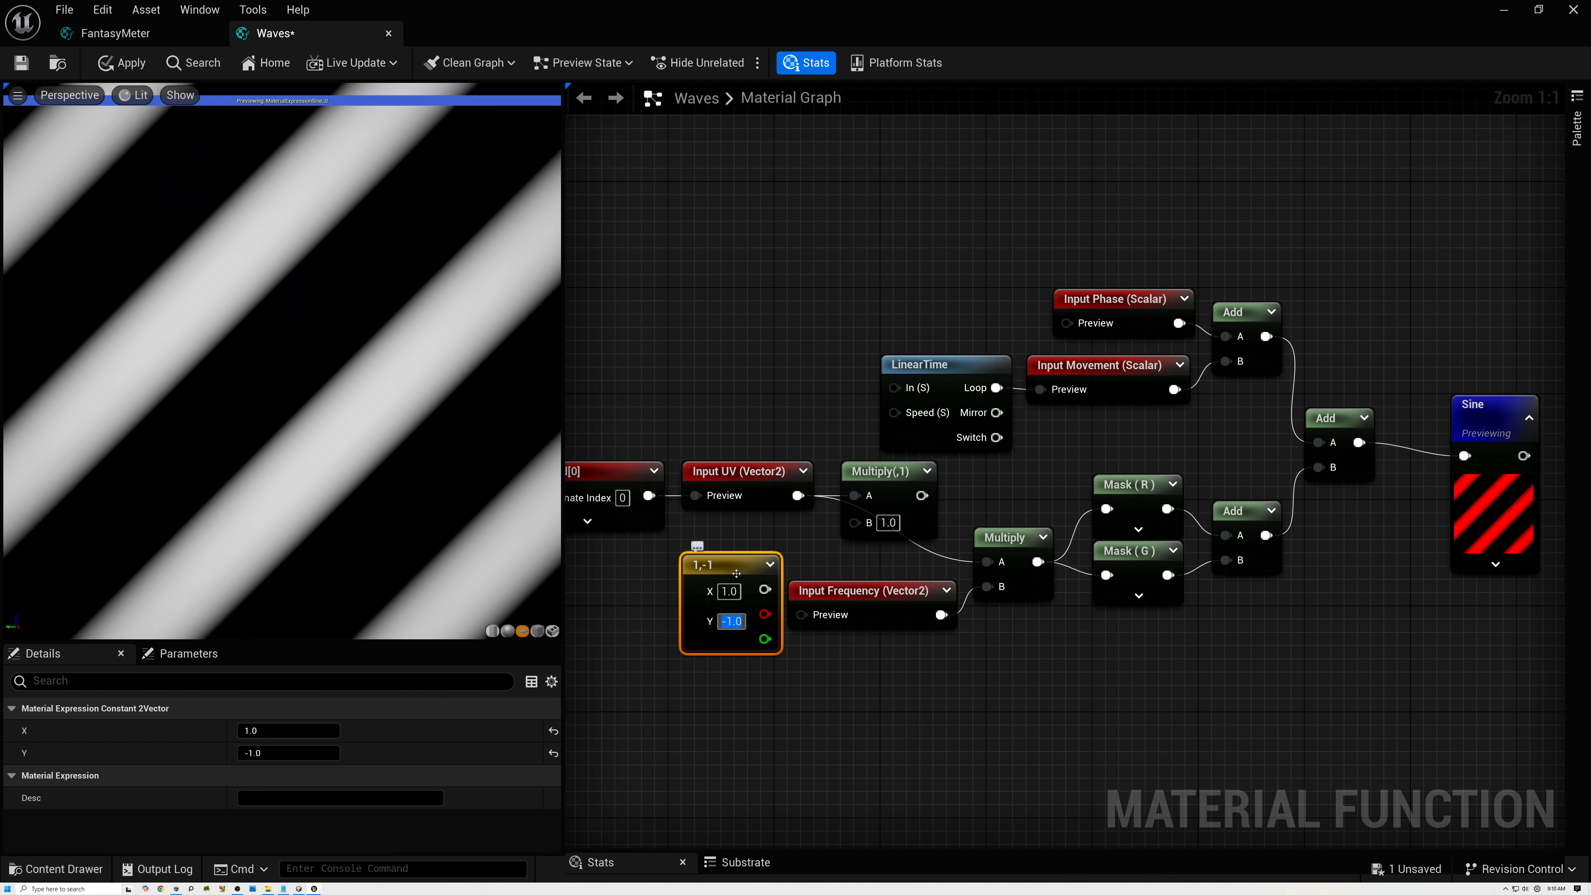
{"action": "left_click_drag", "start_coordinate": [740, 576], "coordinate": [731, 549]}
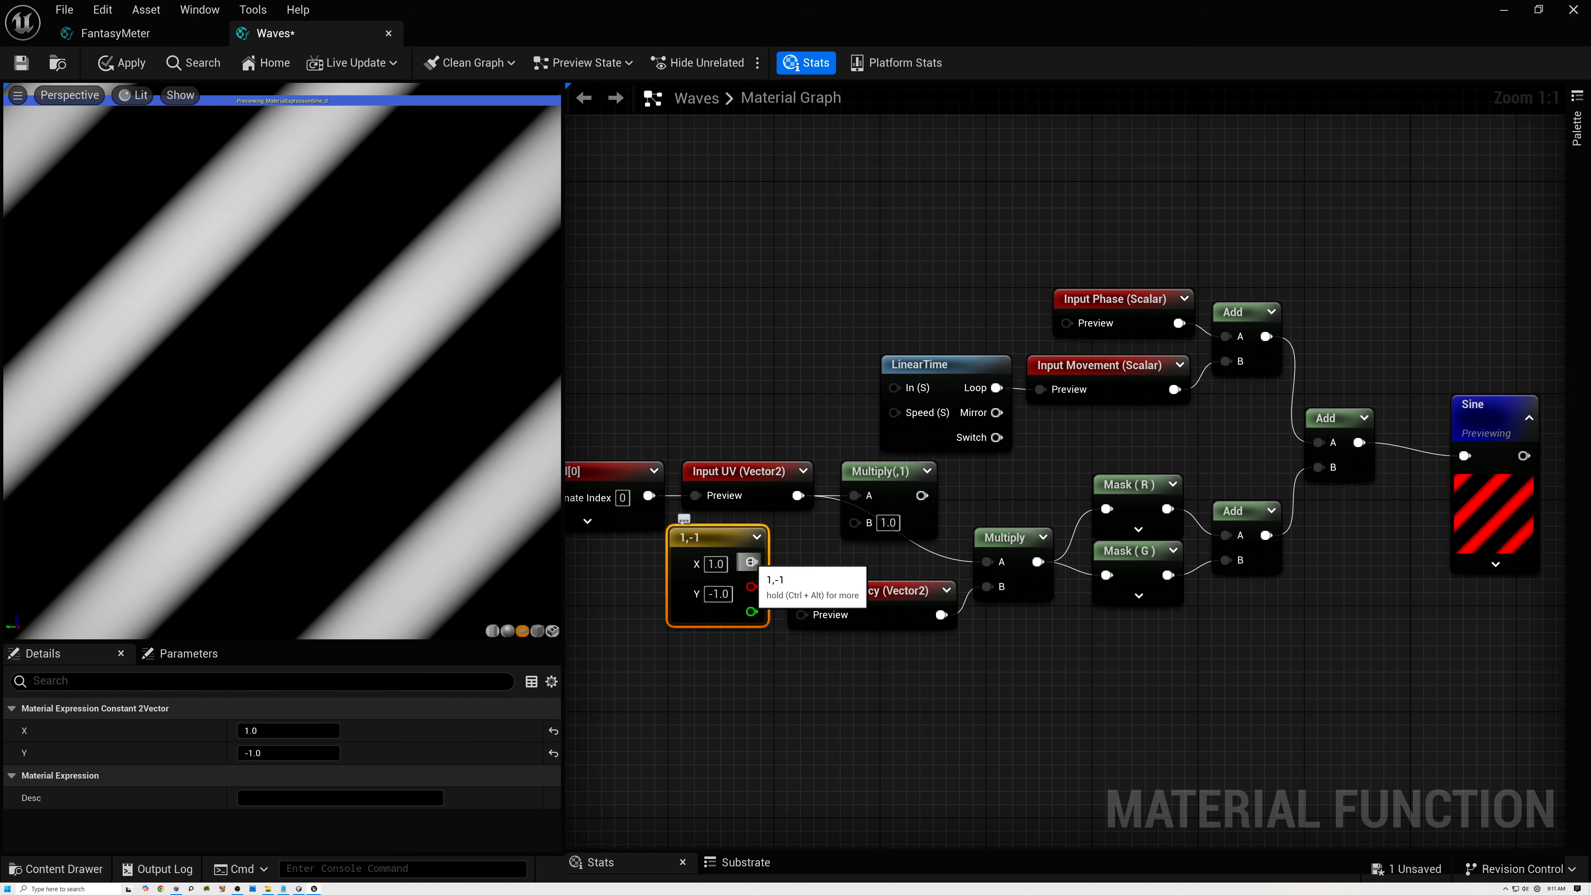
{"action": "left_click_drag", "start_coordinate": [751, 562], "coordinate": [986, 561]}
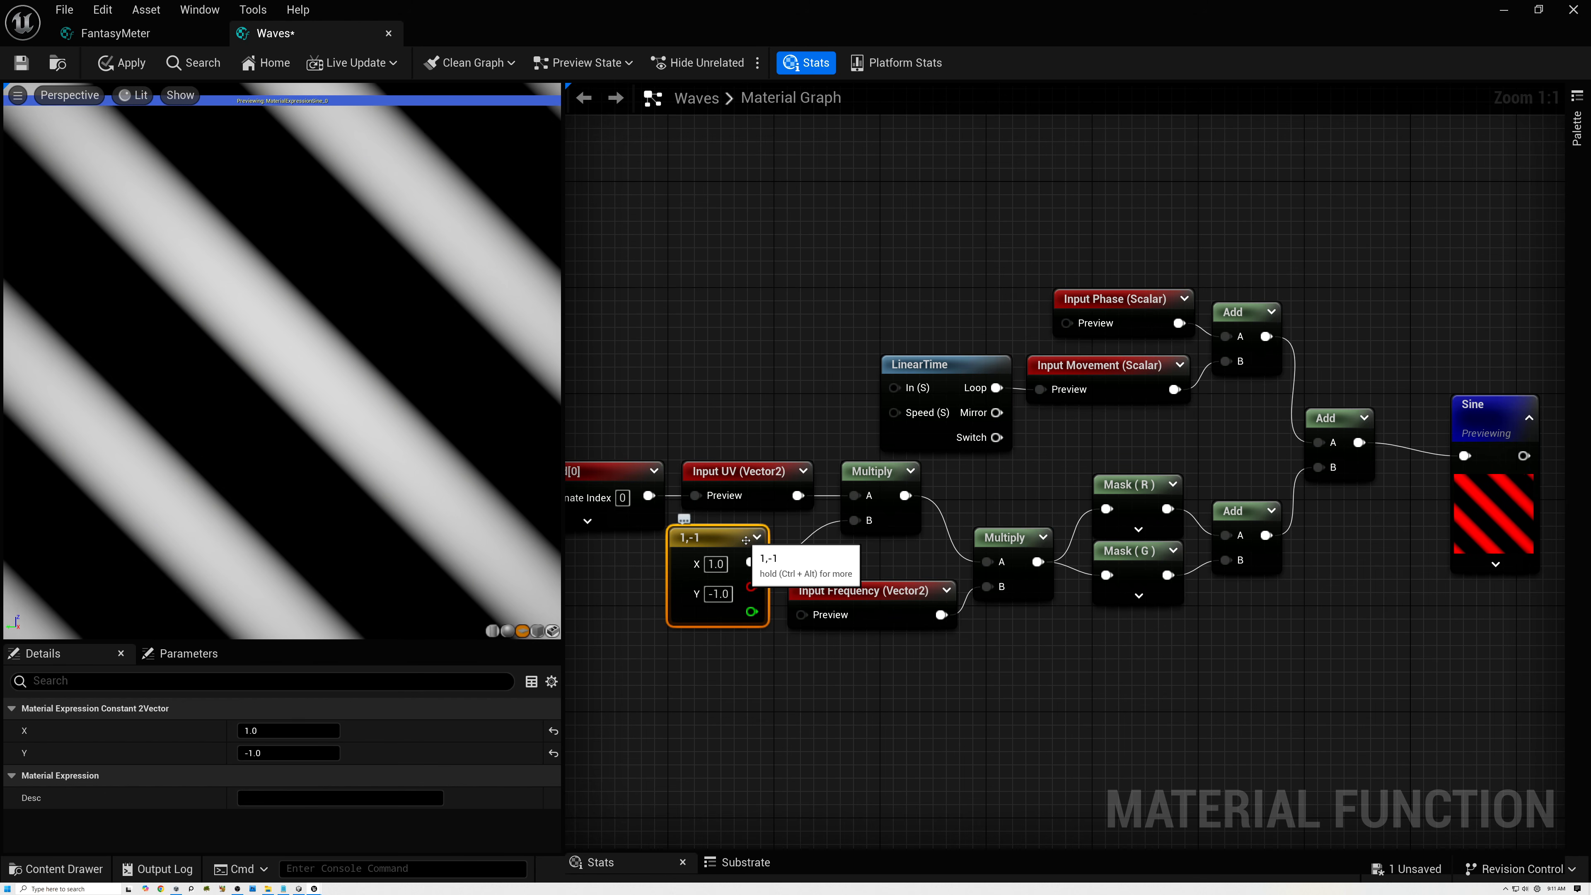
Bring Sine closer to its Add node, move Output Result farther right, and add a Multiply node between them fed by Sine.
{"action": "left_click_drag", "start_coordinate": [1486, 427], "coordinate": [1438, 412]}
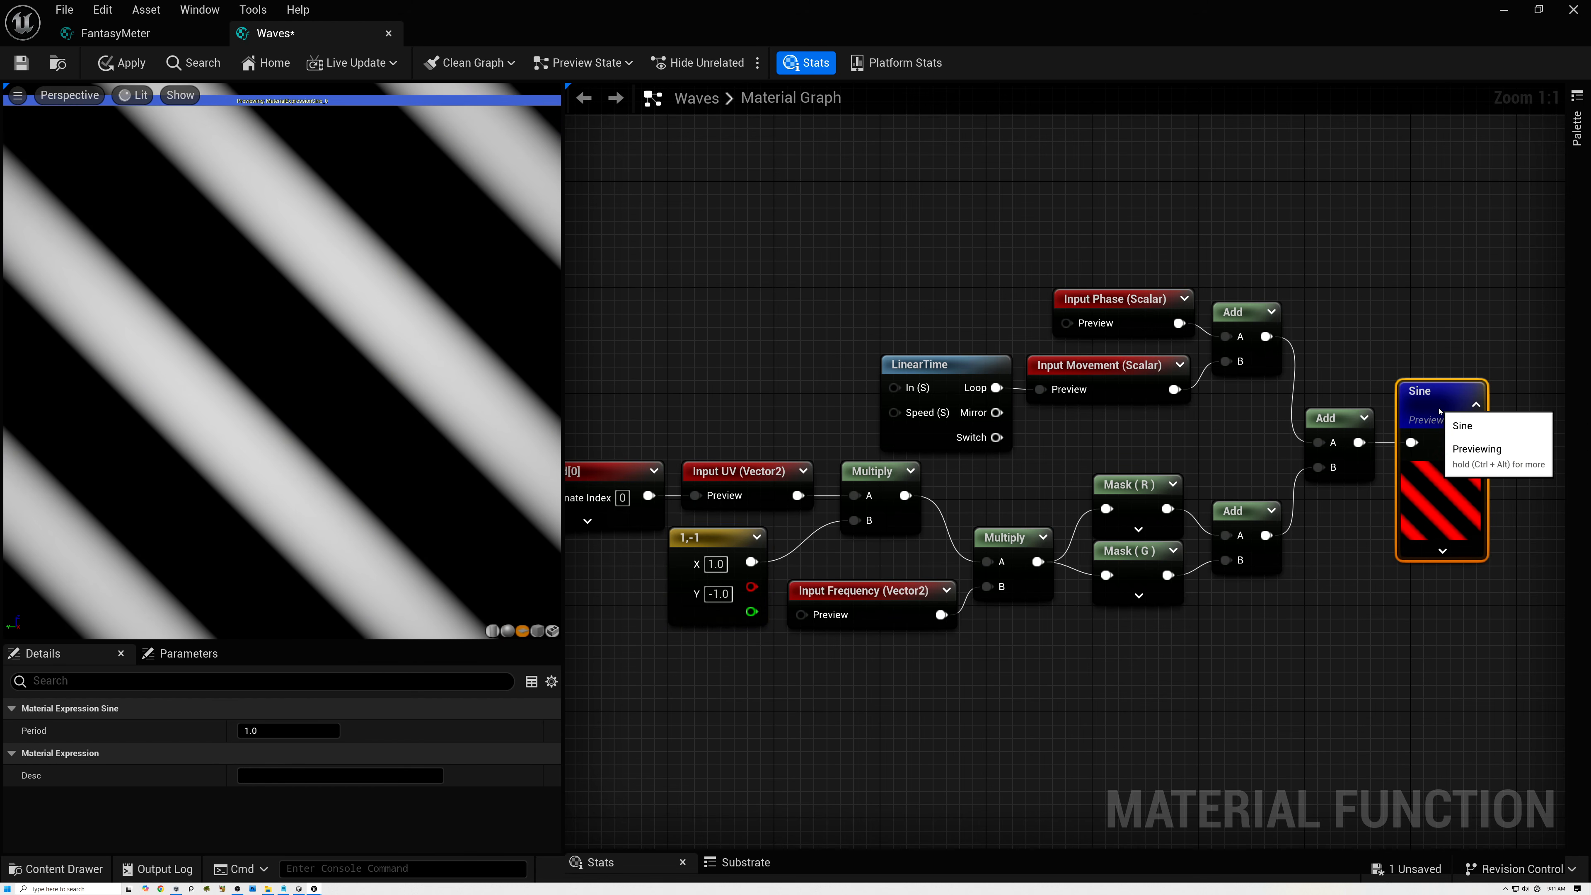
{"action": "right_click_drag", "start_coordinate": [1349, 366], "coordinate": [825, 445]}
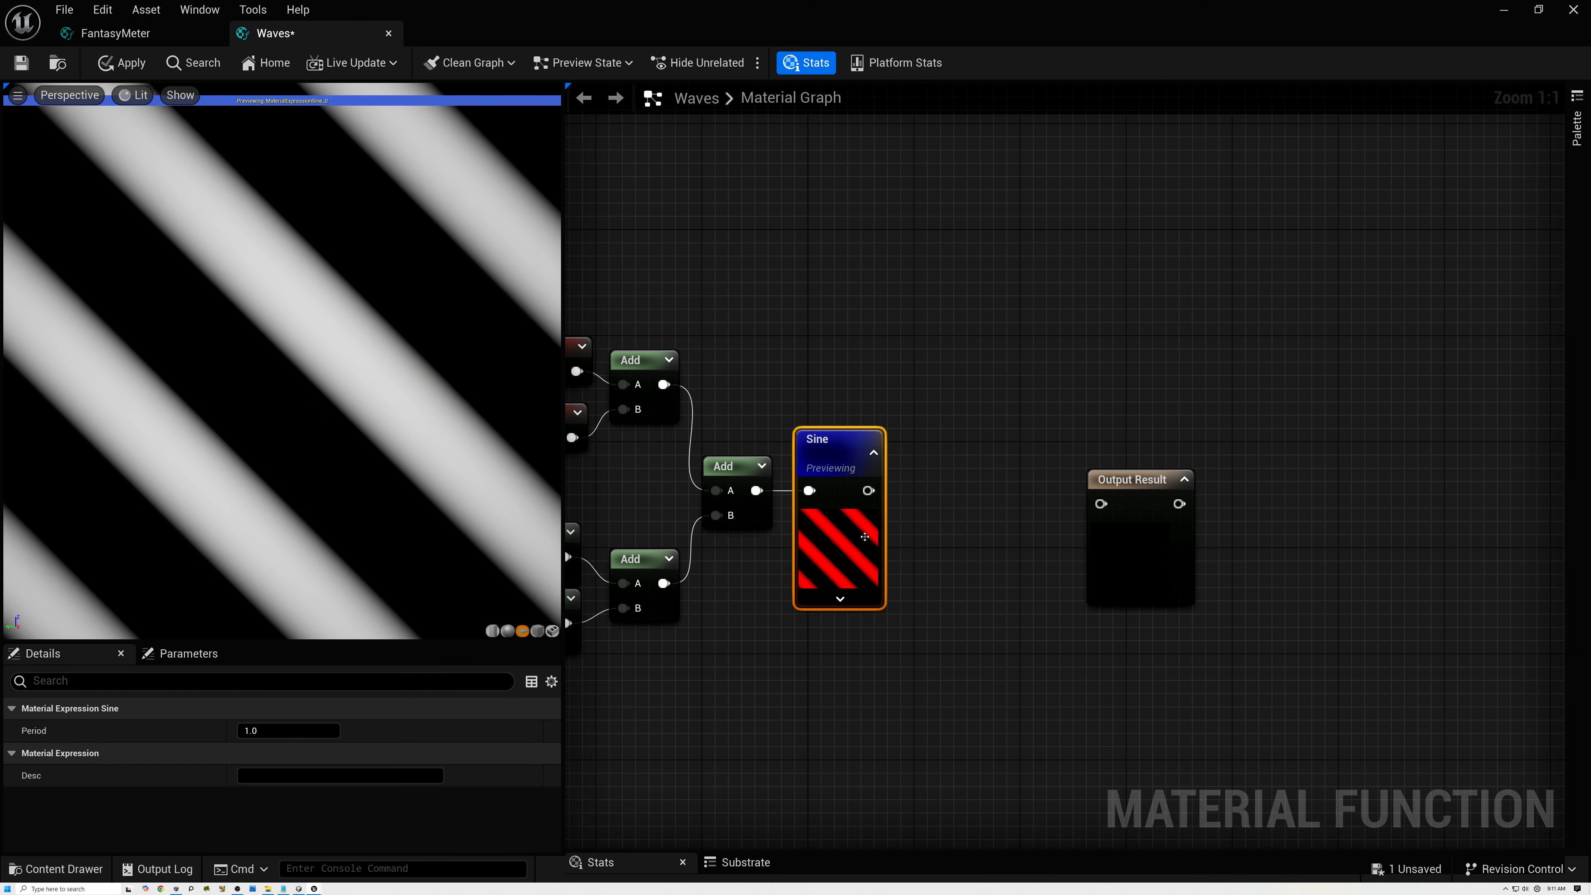
{"action": "left_click_drag", "start_coordinate": [1109, 481], "coordinate": [1294, 468]}
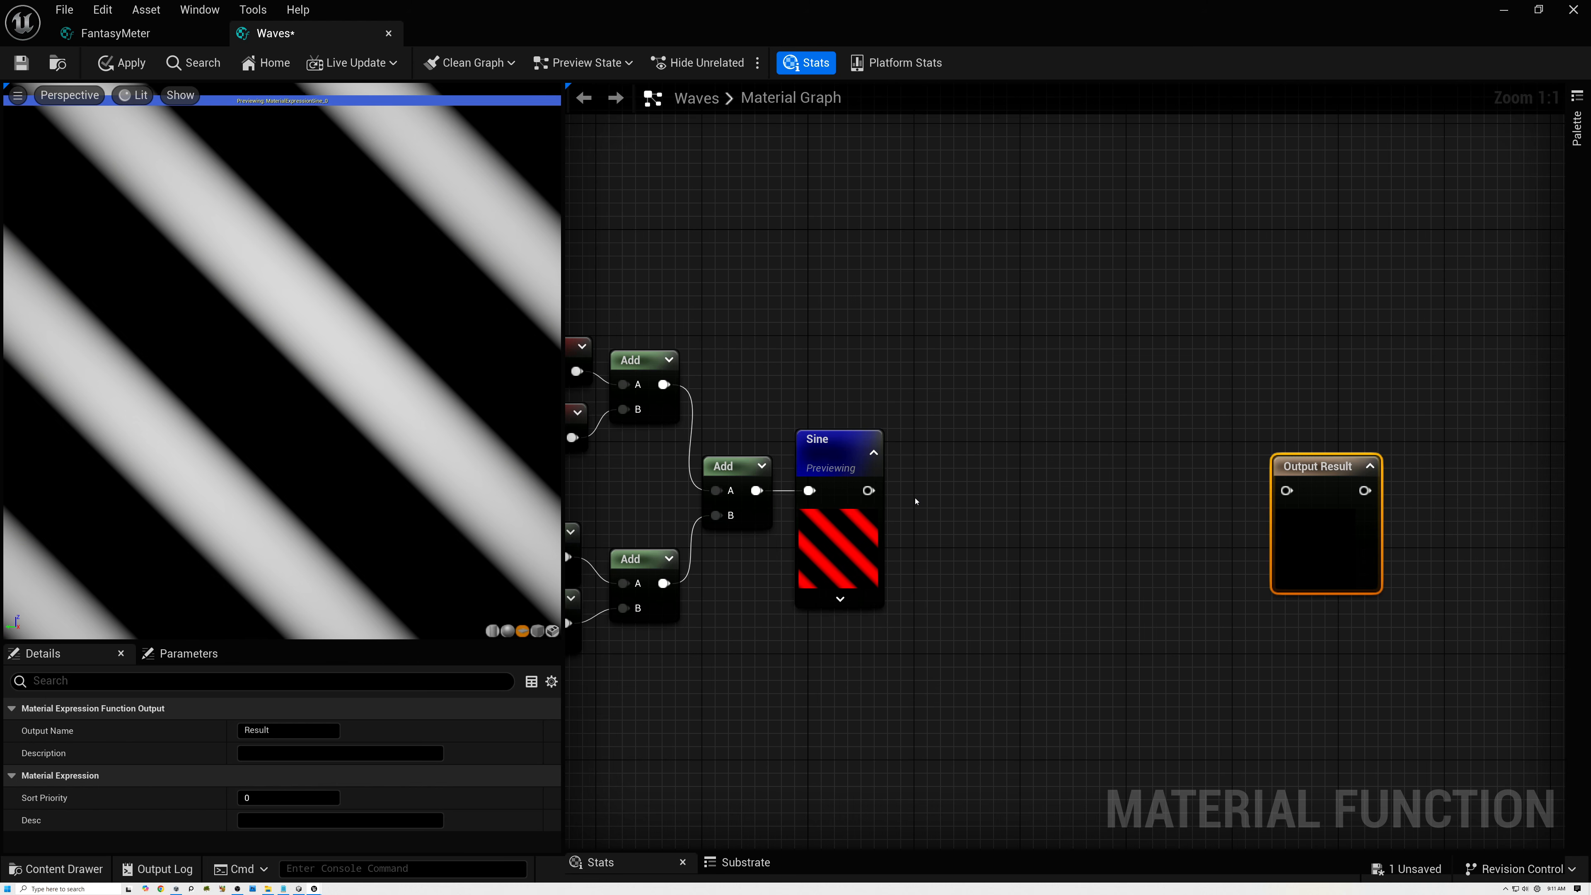
{"action": "left_click_drag", "start_coordinate": [868, 490], "coordinate": [989, 491]}
{"action": "type", "text": "mul"}
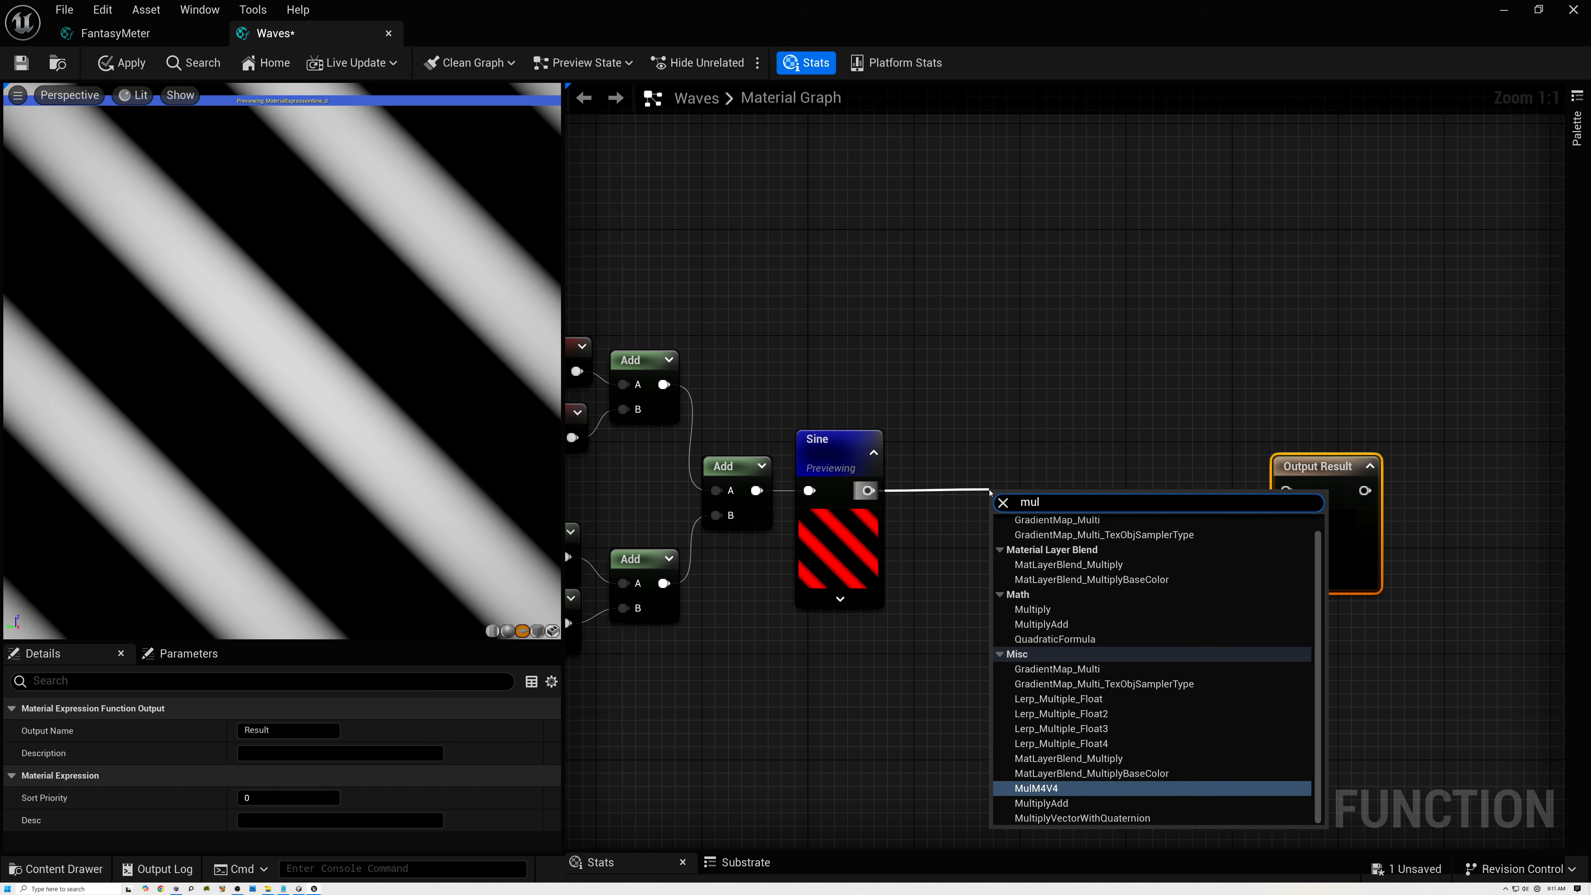
{"action": "left_click", "coordinate": [1032, 609]}
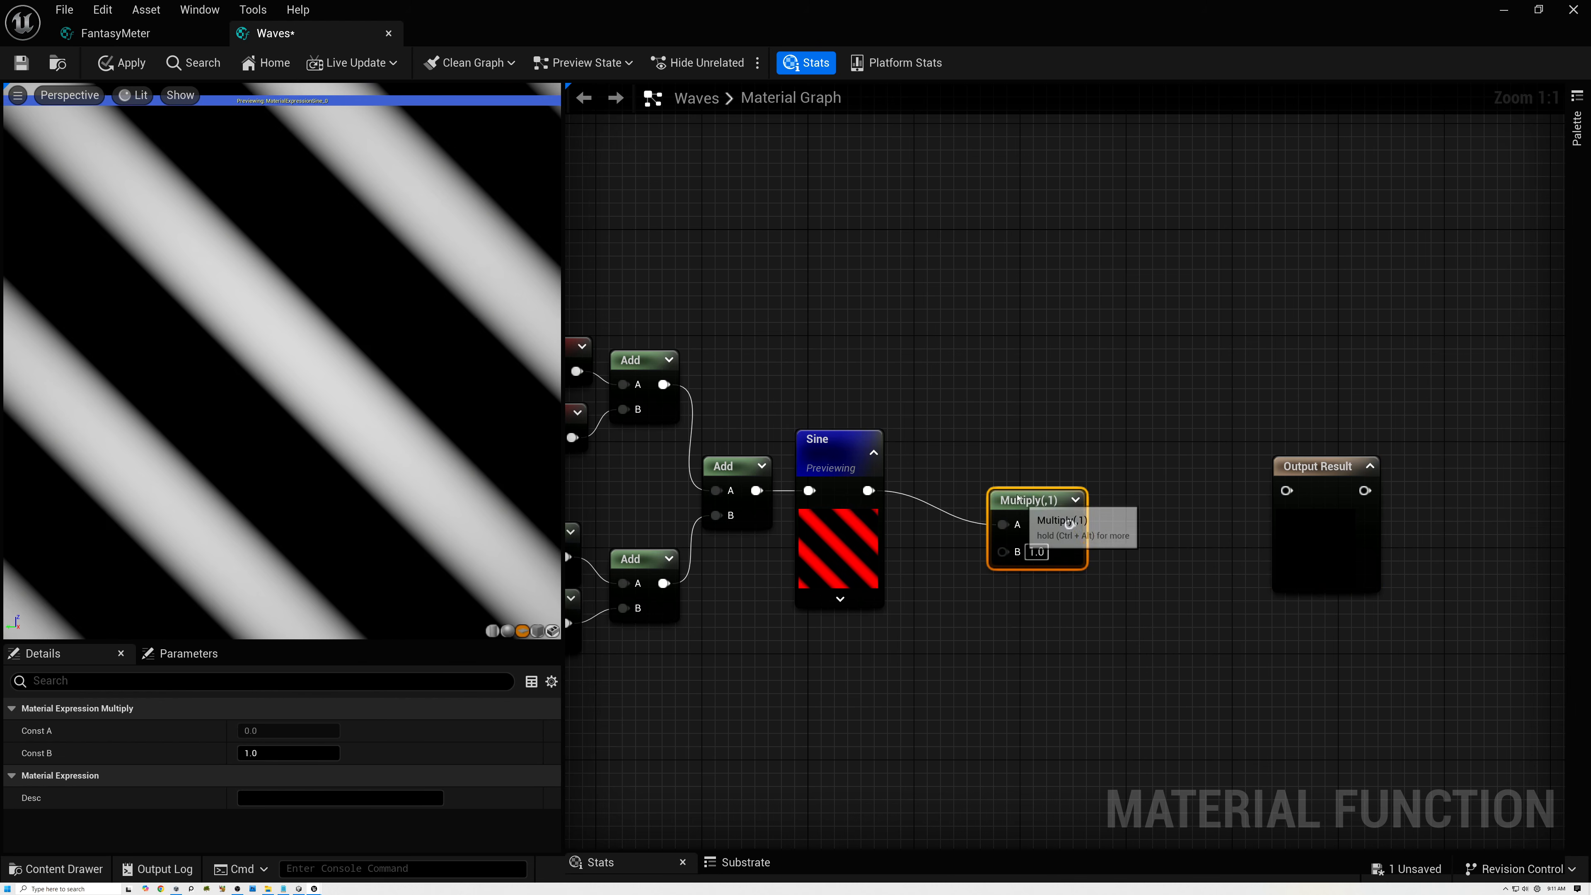
Add a function input node below the Sine node and set its input type to Function Input Scalar.
{"action": "right_click", "coordinate": [835, 661]}
{"action": "type", "text": "i"}
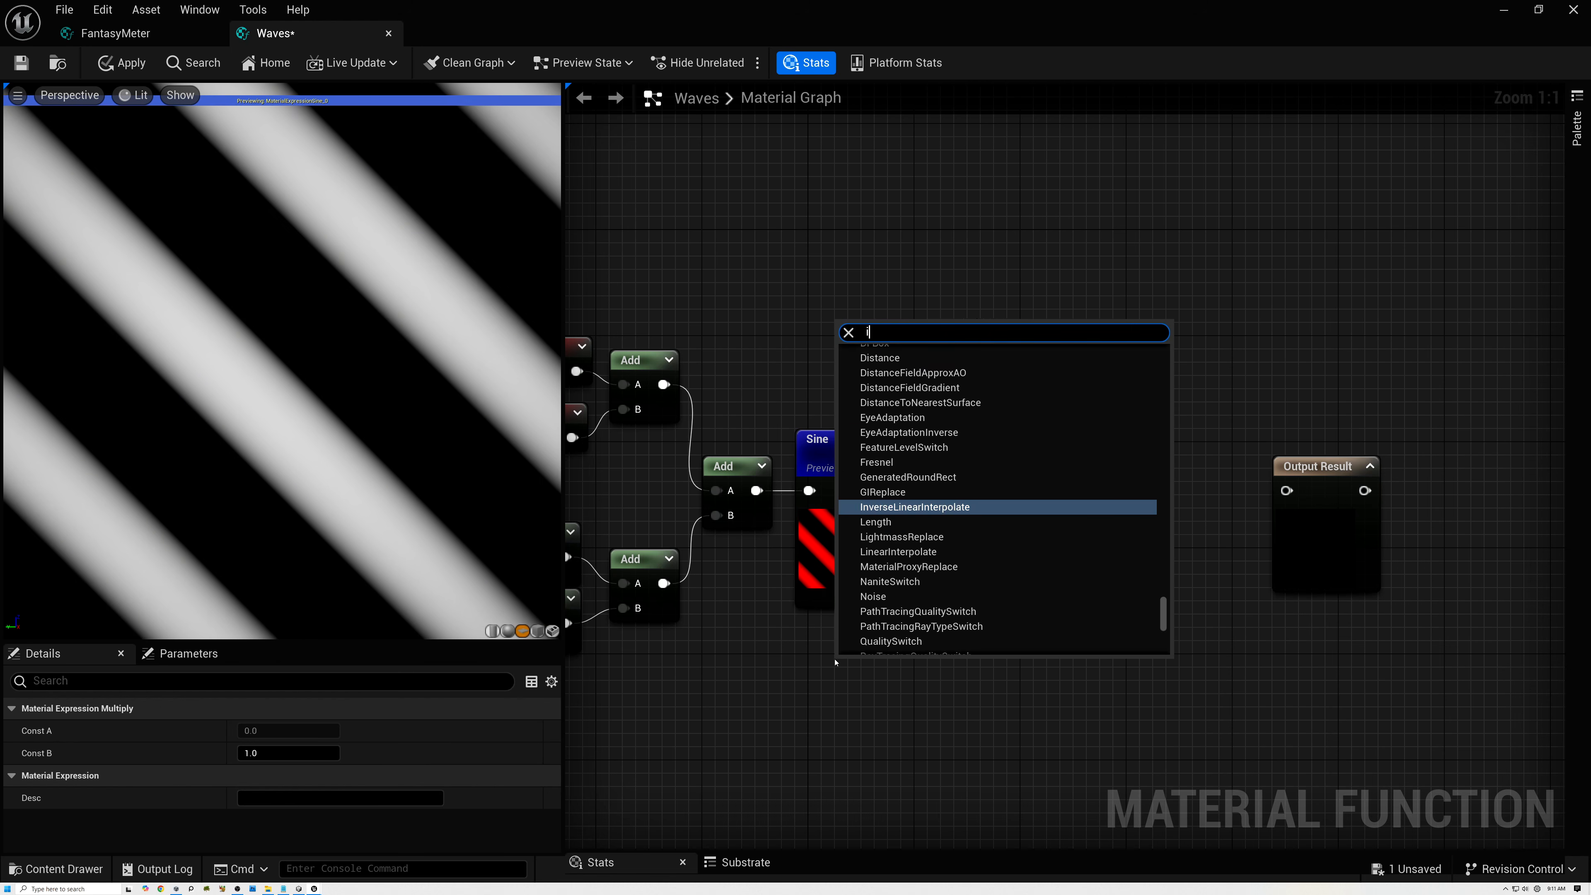
{"action": "type", "text": "nput"}
{"action": "left_click", "coordinate": [889, 365]}
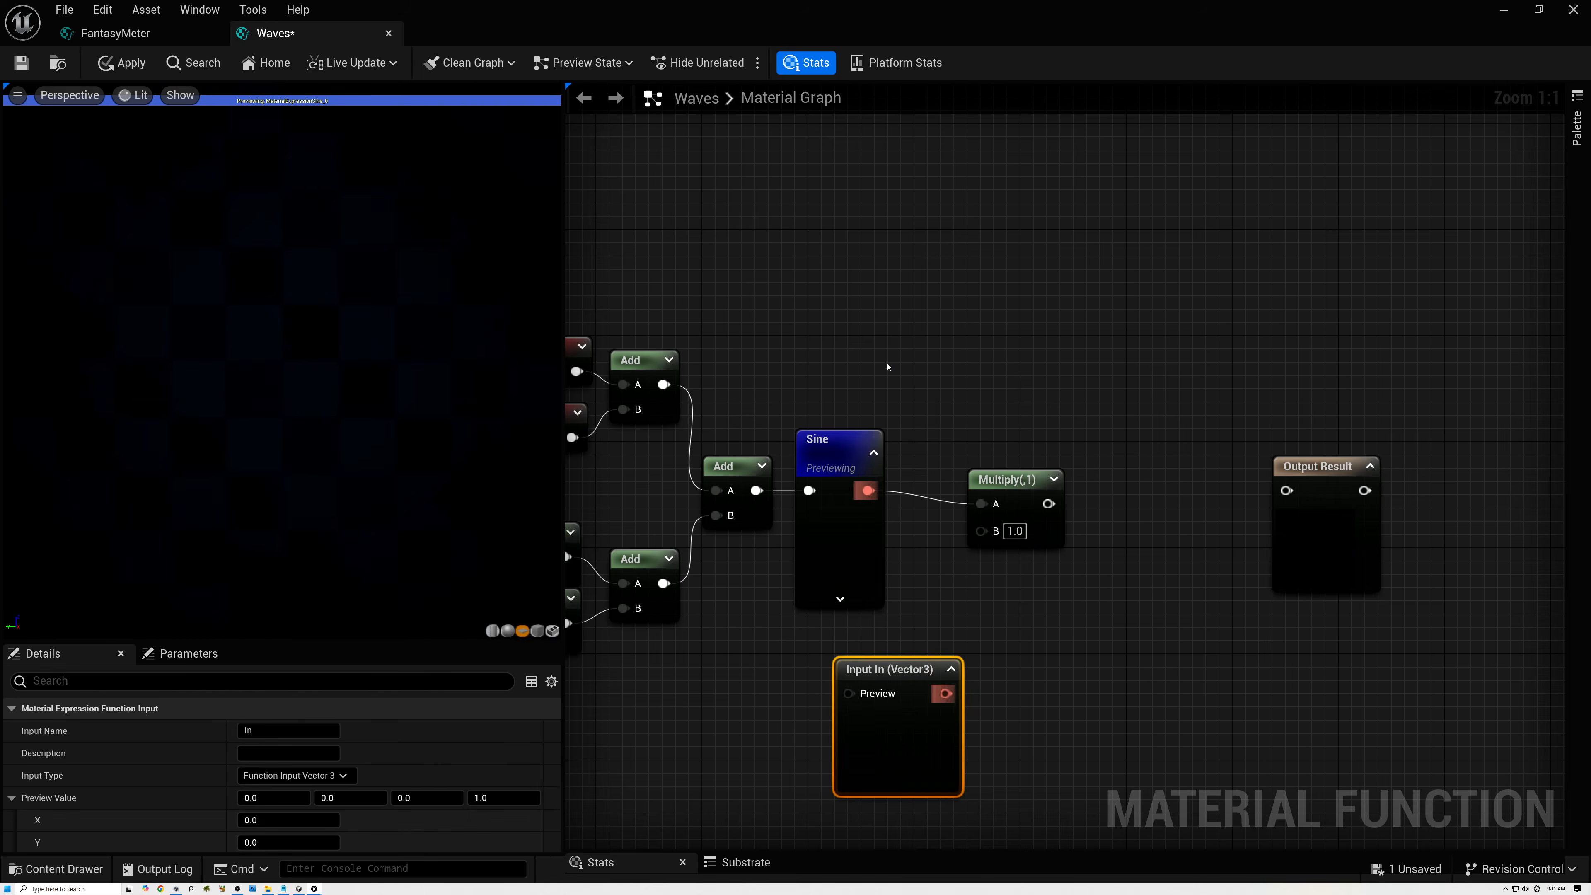
{"action": "left_click_drag", "start_coordinate": [903, 669], "coordinate": [863, 629]}
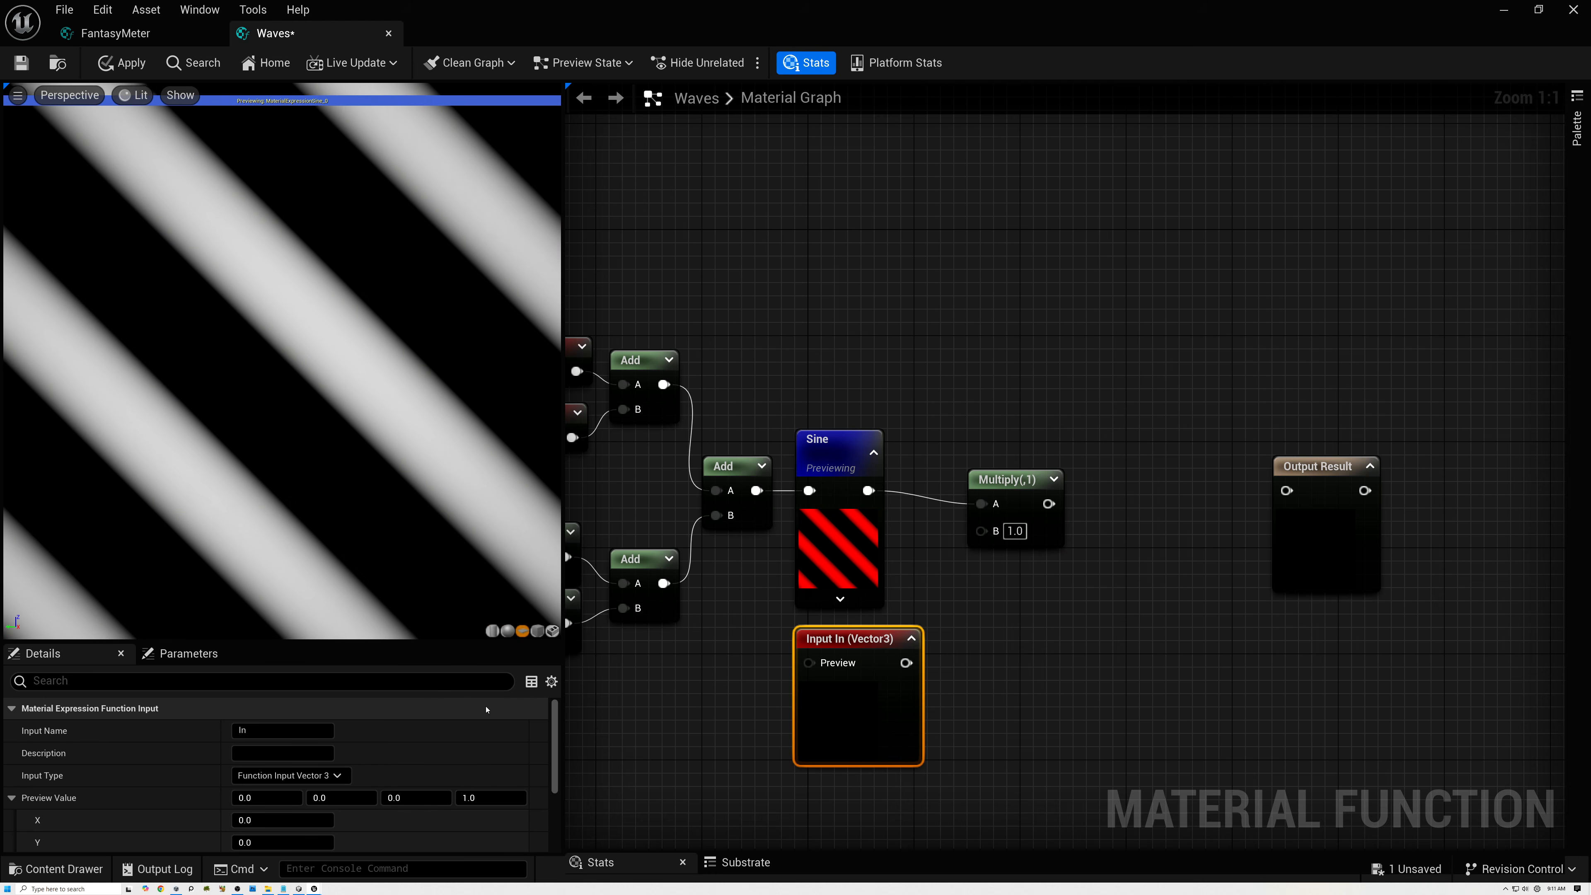
{"action": "left_click", "coordinate": [309, 776]}
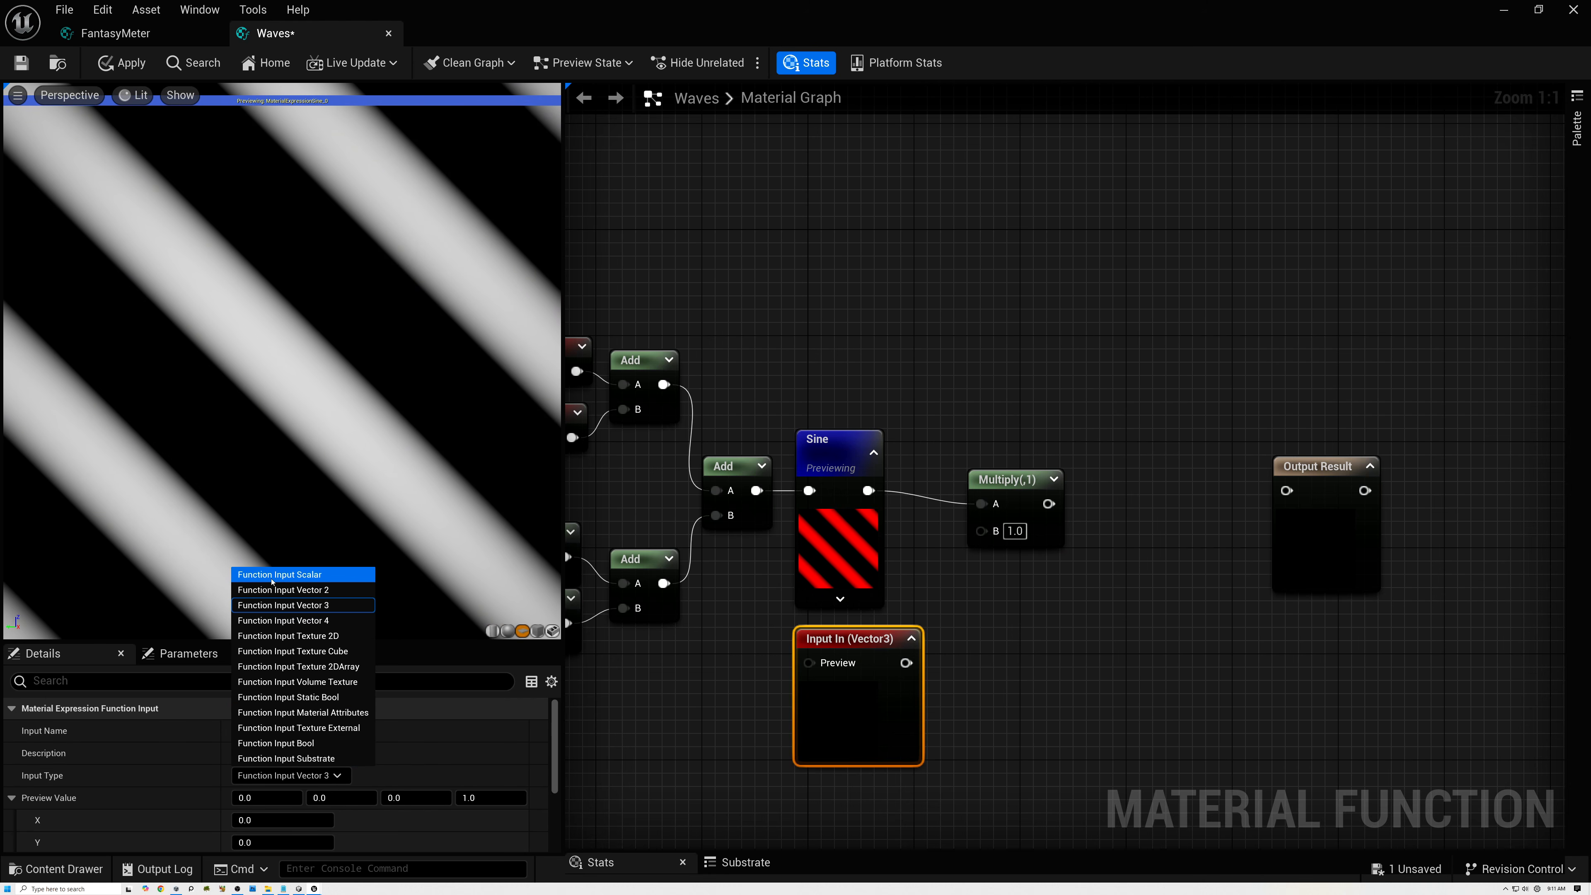
{"action": "left_click", "coordinate": [272, 575]}
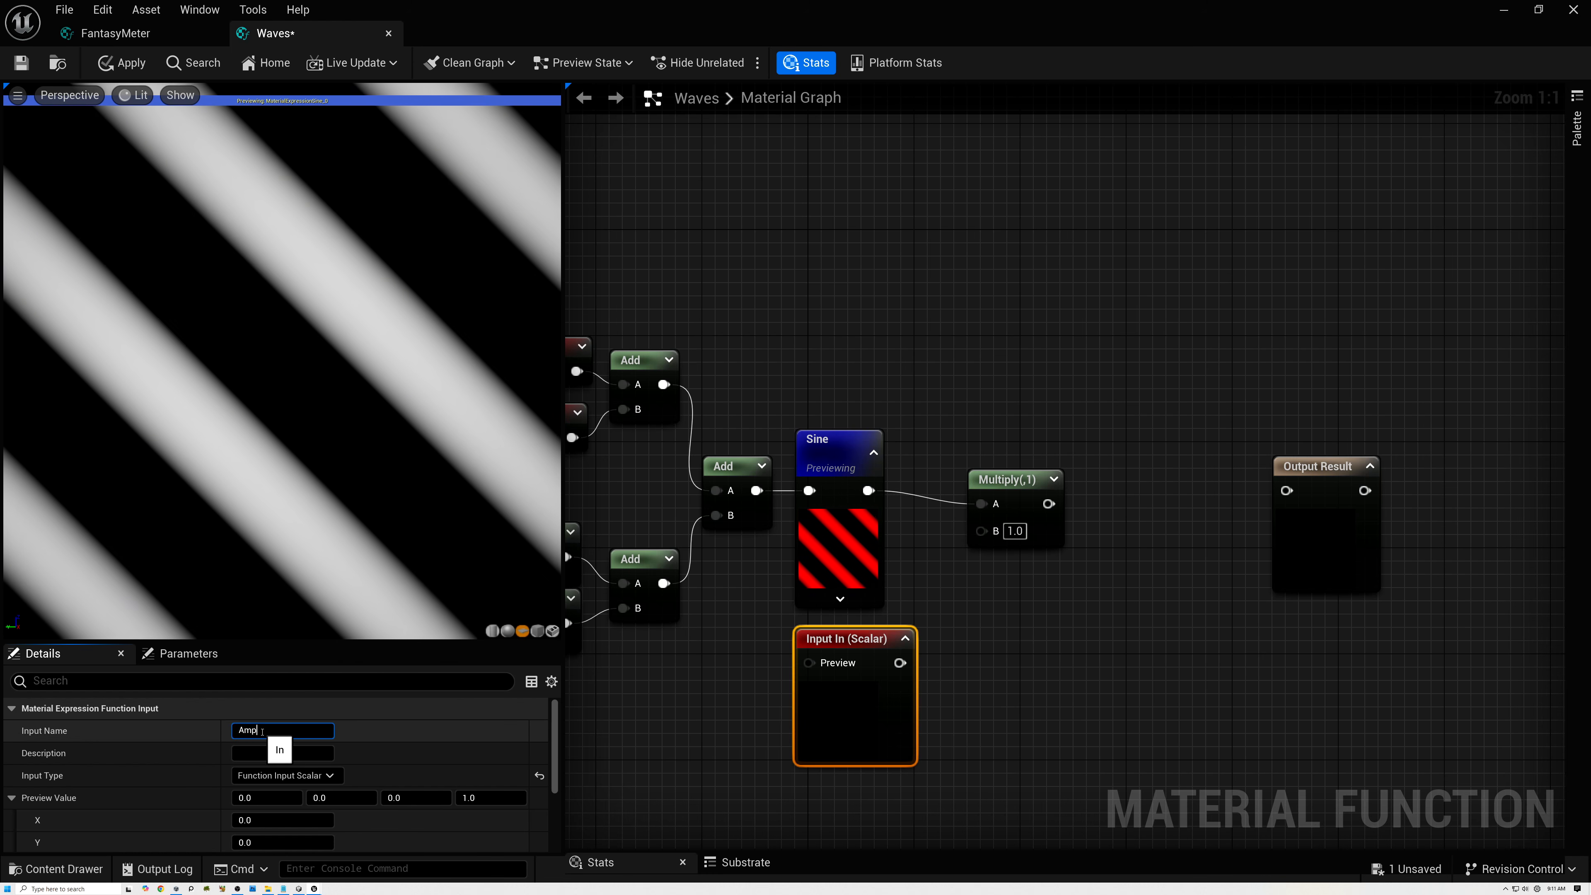
Name the input Amplitude with preview values X 0.07 and Y 0.05 used as default, and connect it to the B of Sine's Multiply.
{"action": "left_click", "coordinate": [262, 730]}
{"action": "type", "text": "Amplitude"}
{"action": "key", "text": "Return"}
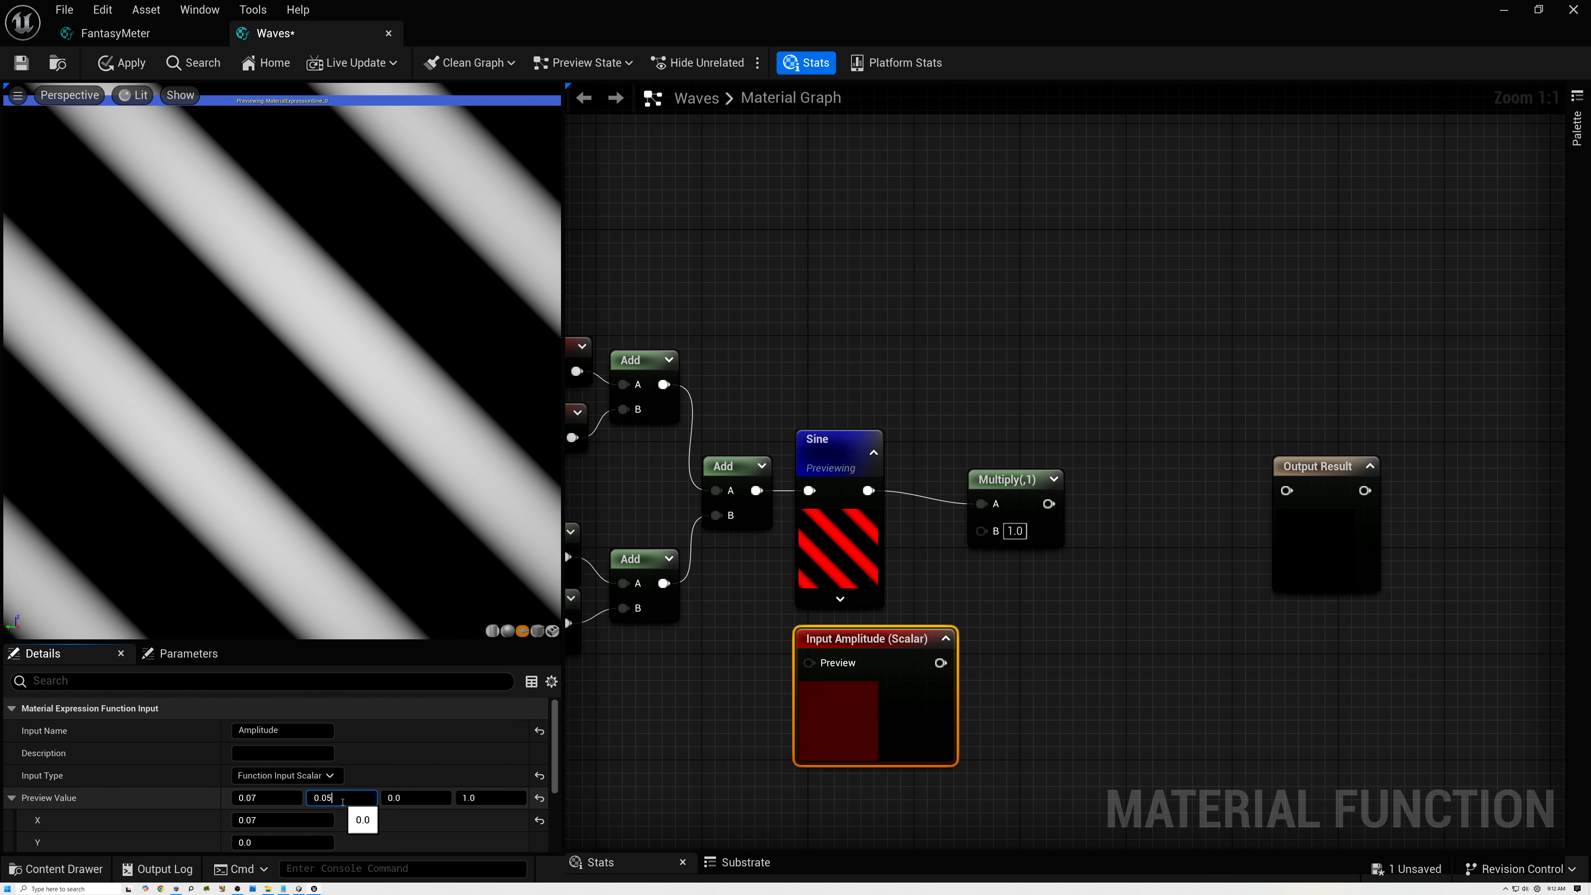
{"action": "scroll", "coordinate": [217, 818], "scroll_direction": "down", "scroll_amount": 2}
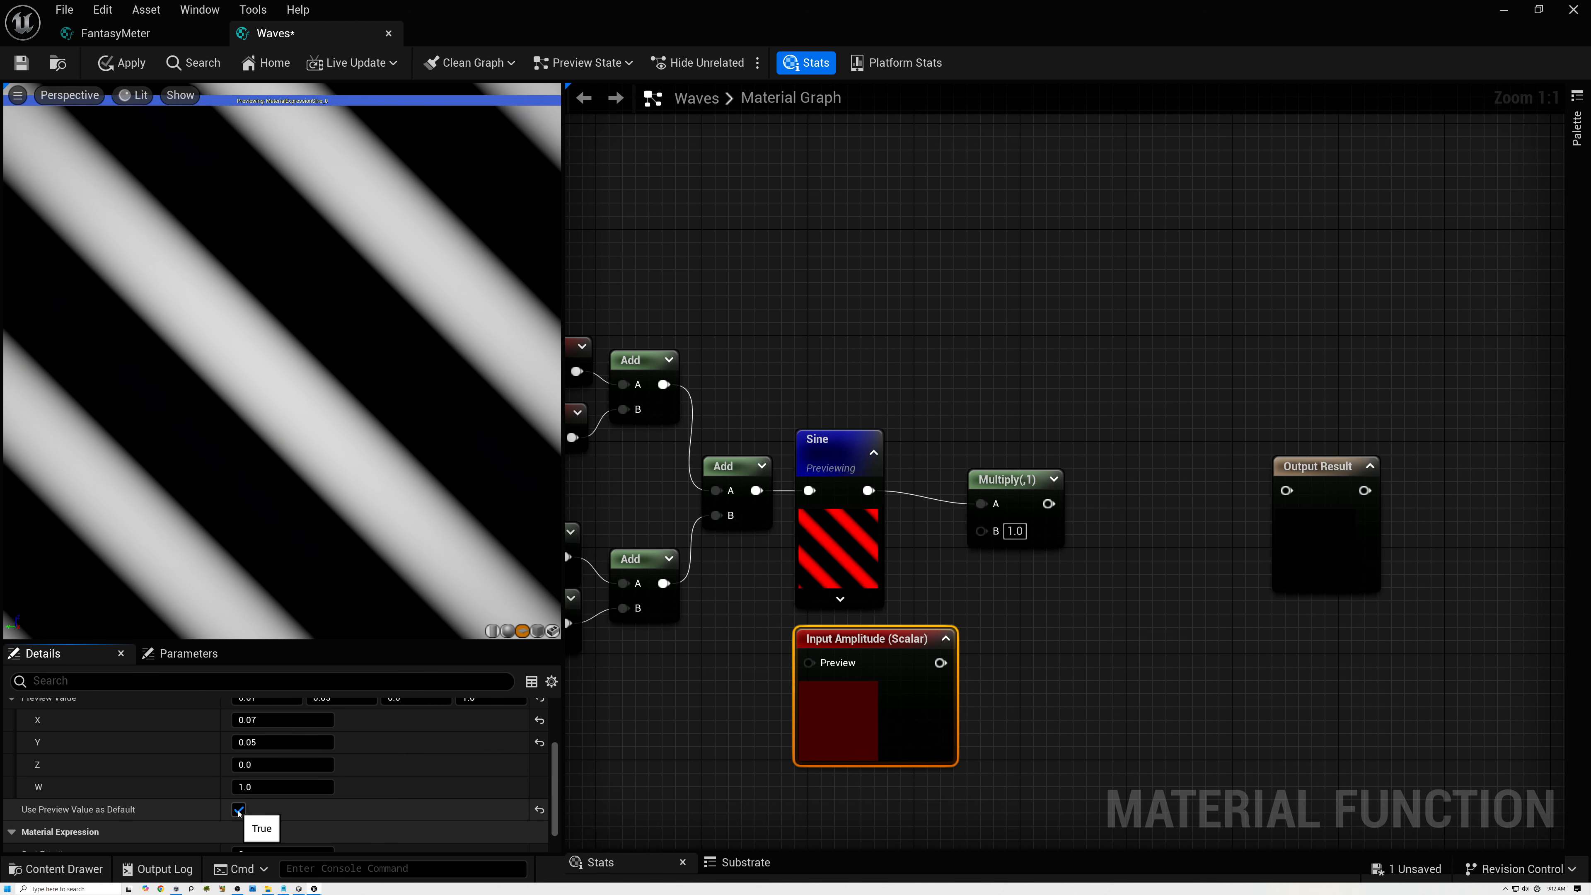
{"action": "left_click_drag", "start_coordinate": [930, 648], "coordinate": [983, 533]}
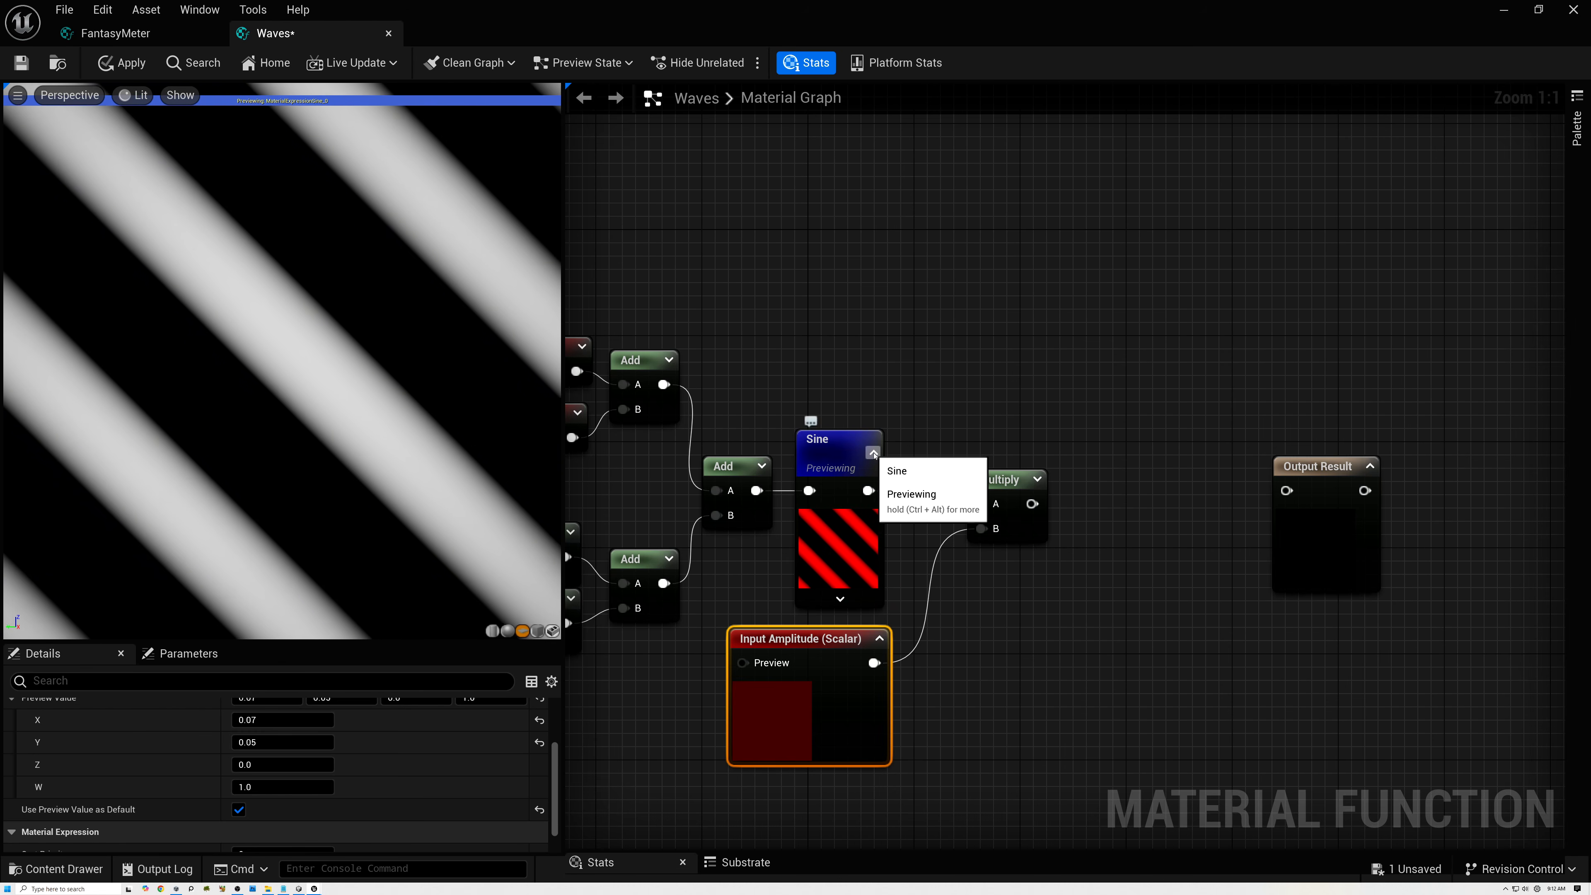
Collapse the Sine node's thumbnail and start previewing the amplitude Multiply node in the viewport.
{"action": "left_click", "coordinate": [872, 452]}
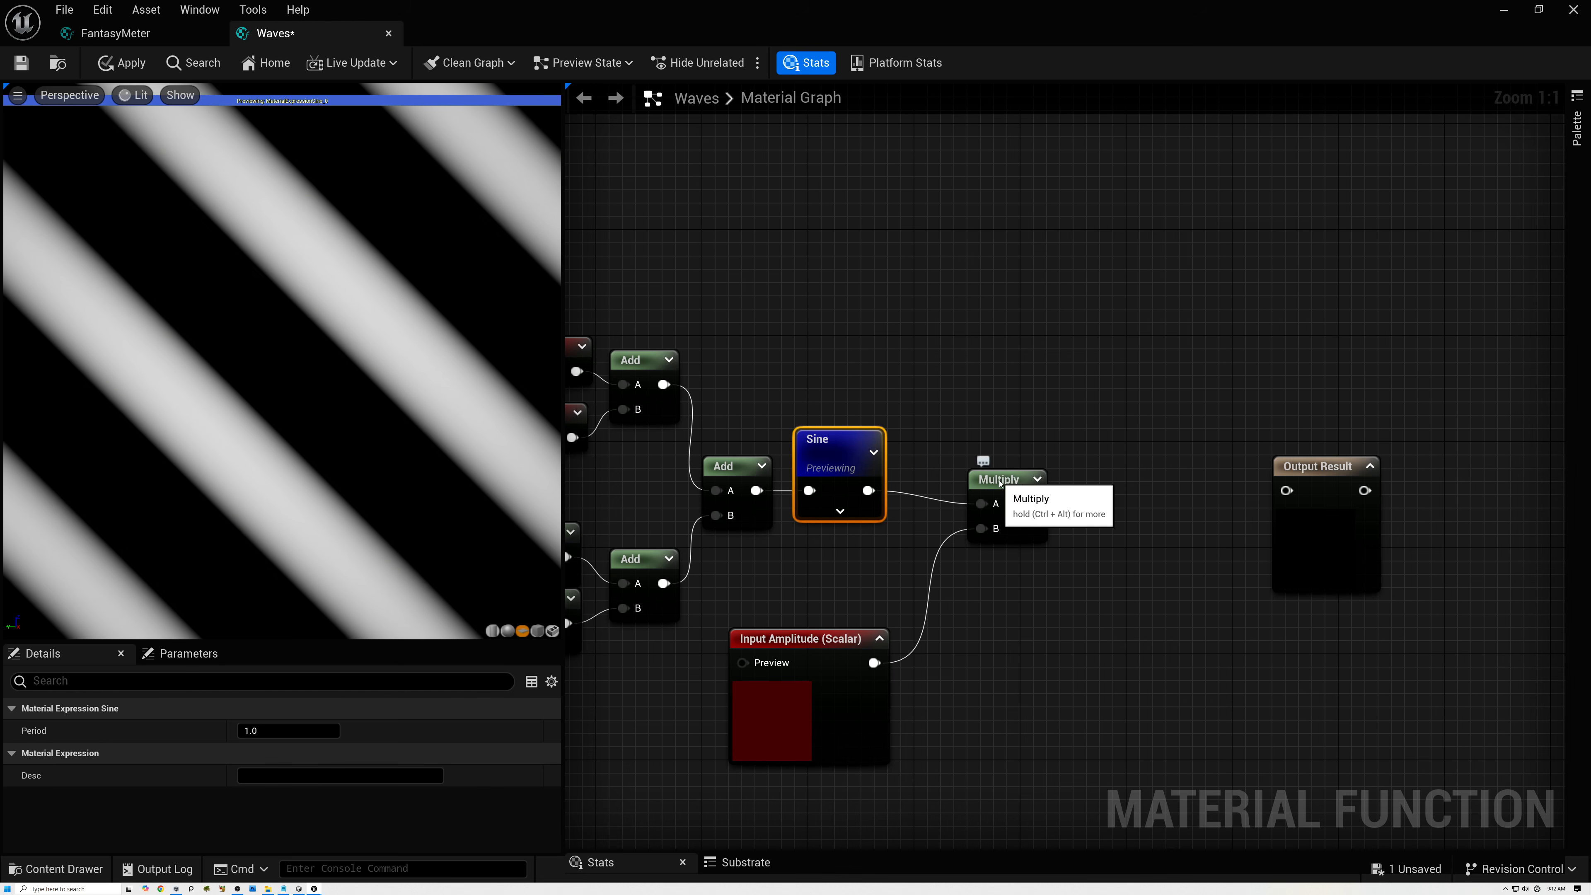
{"action": "right_click", "coordinate": [976, 482]}
{"action": "left_click", "coordinate": [1032, 533]}
Place Input Amplitude just below Sine and line up the Sine and Multiply nodes with the combining Add.
{"action": "left_click_drag", "start_coordinate": [799, 638], "coordinate": [782, 558]}
{"action": "left_click_drag", "start_coordinate": [823, 450], "coordinate": [825, 467]}
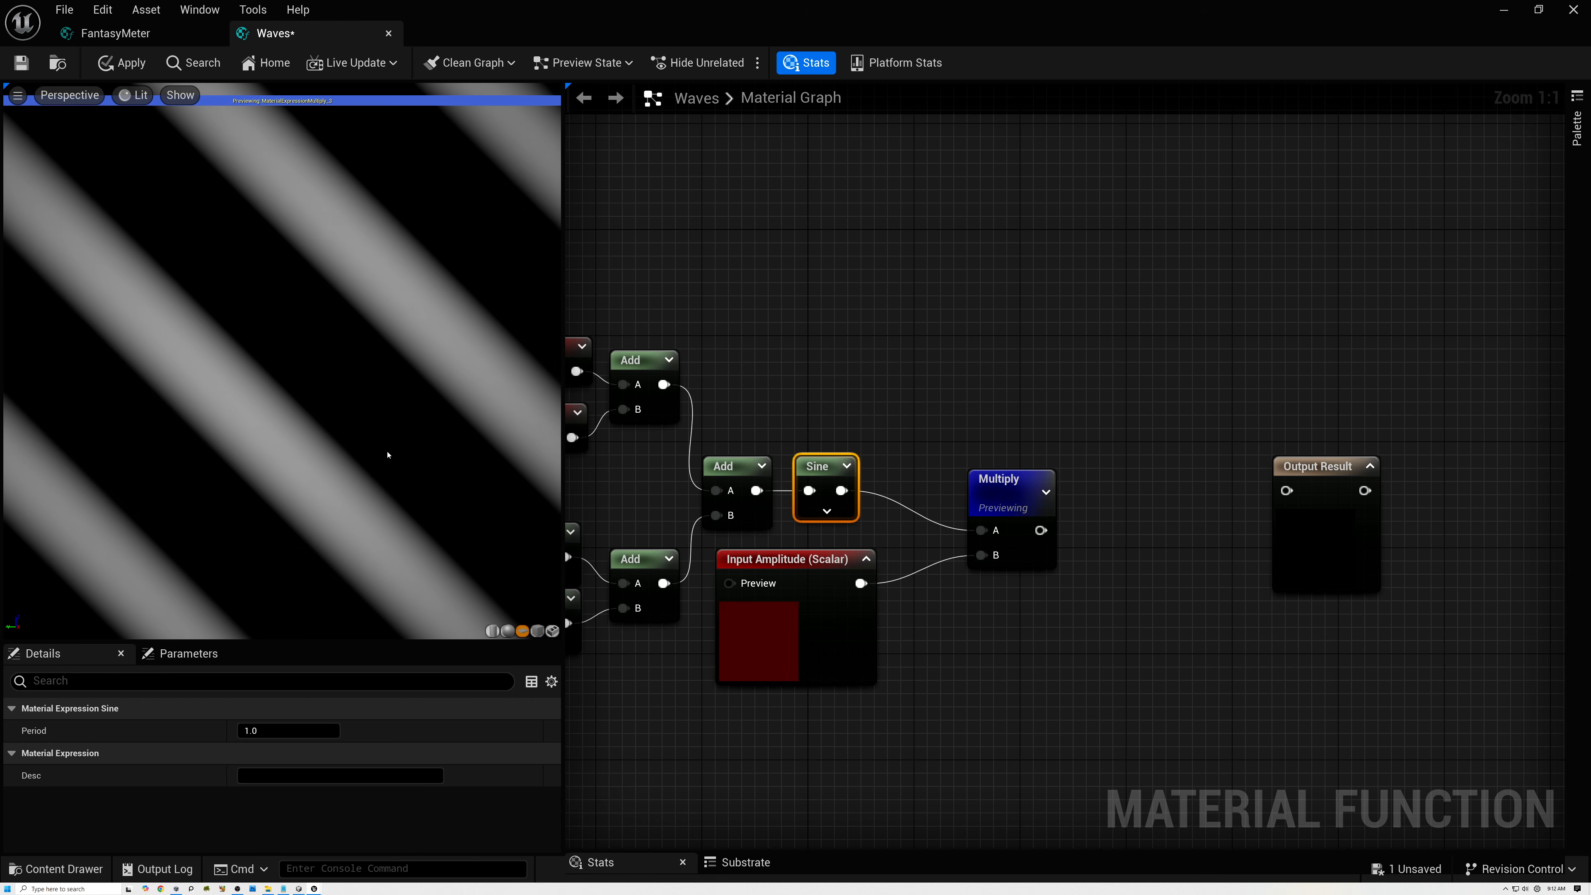
{"action": "left_click_drag", "start_coordinate": [990, 509], "coordinate": [934, 466]}
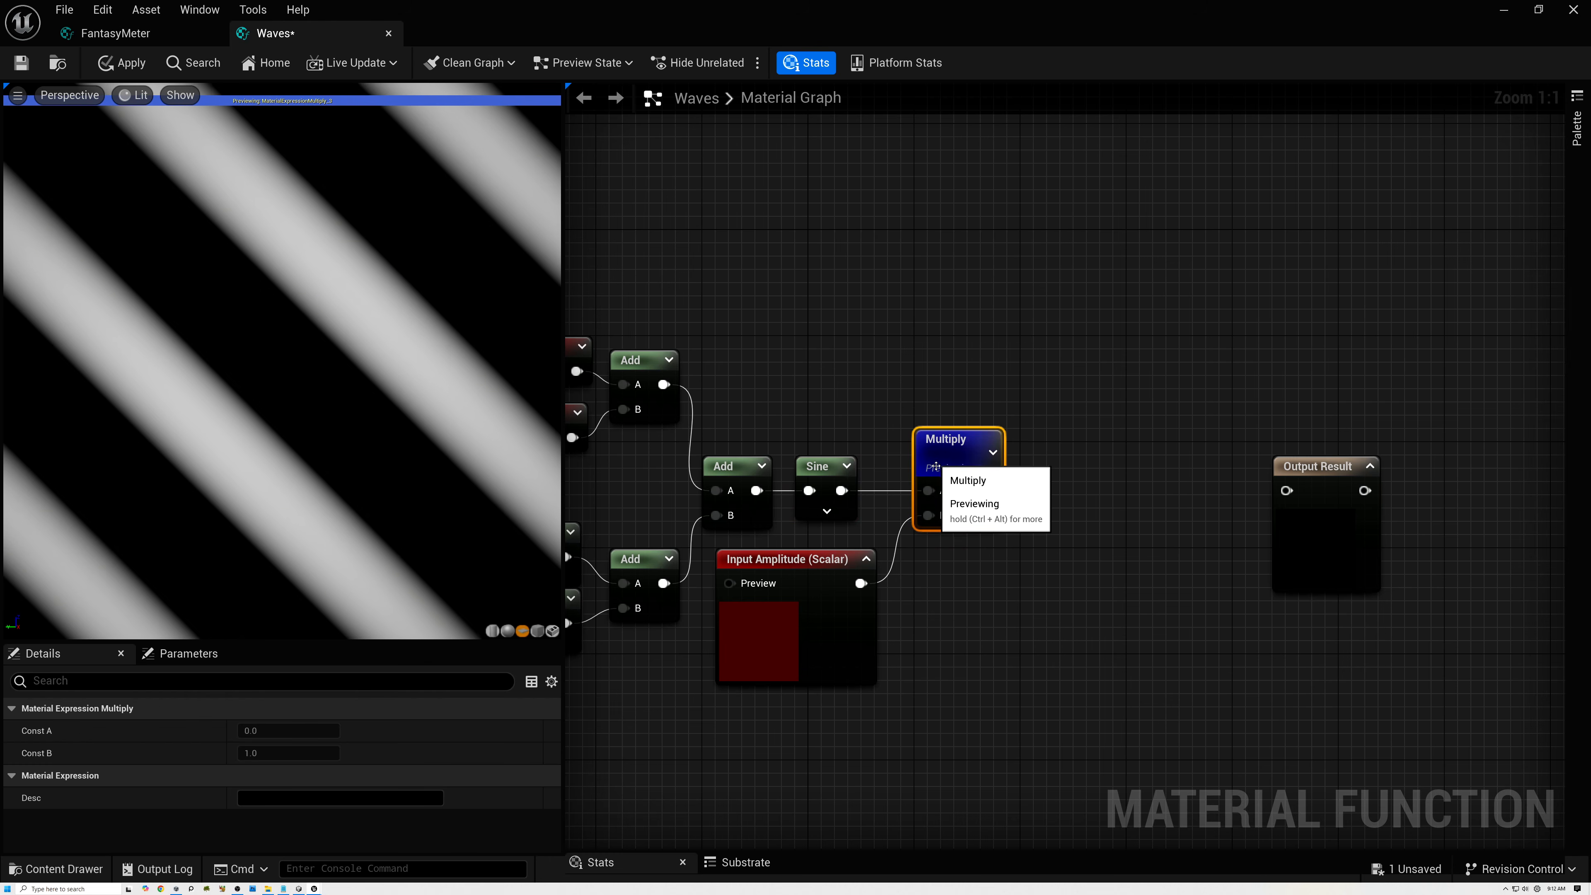
Create an Add node after the amplitude Multiply, with the Multiply's output feeding its A input.
{"action": "right_click_drag", "start_coordinate": [1051, 474], "coordinate": [1394, 469]}
{"action": "scroll", "coordinate": [1394, 470], "scroll_direction": "down", "scroll_amount": 2}
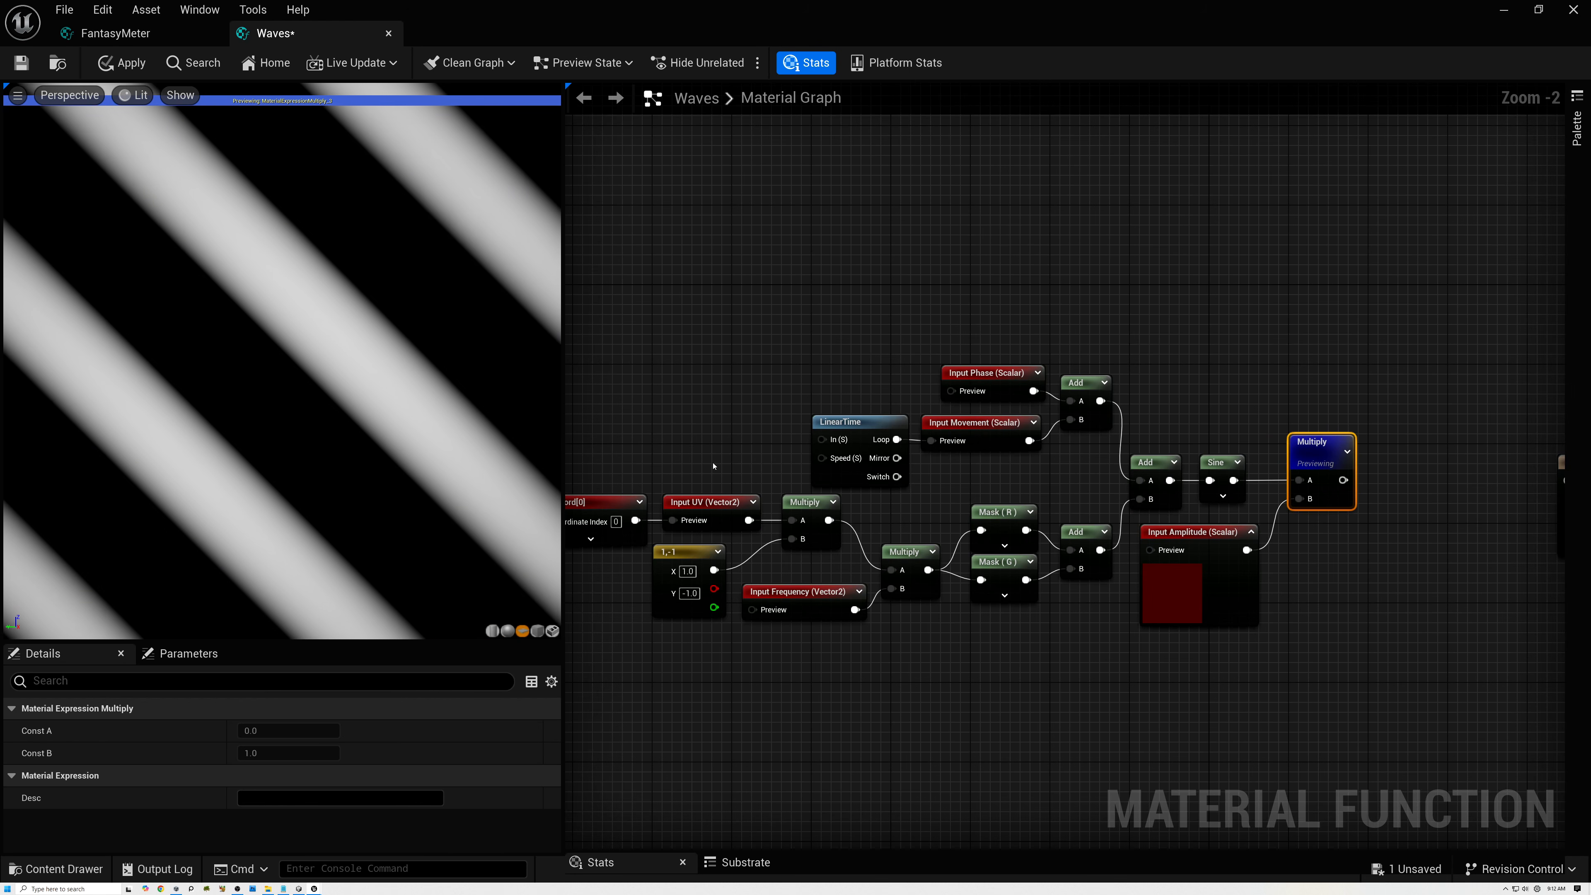
{"action": "right_click_drag", "start_coordinate": [712, 466], "coordinate": [813, 466]}
{"action": "right_click_drag", "start_coordinate": [1380, 423], "coordinate": [1025, 446]}
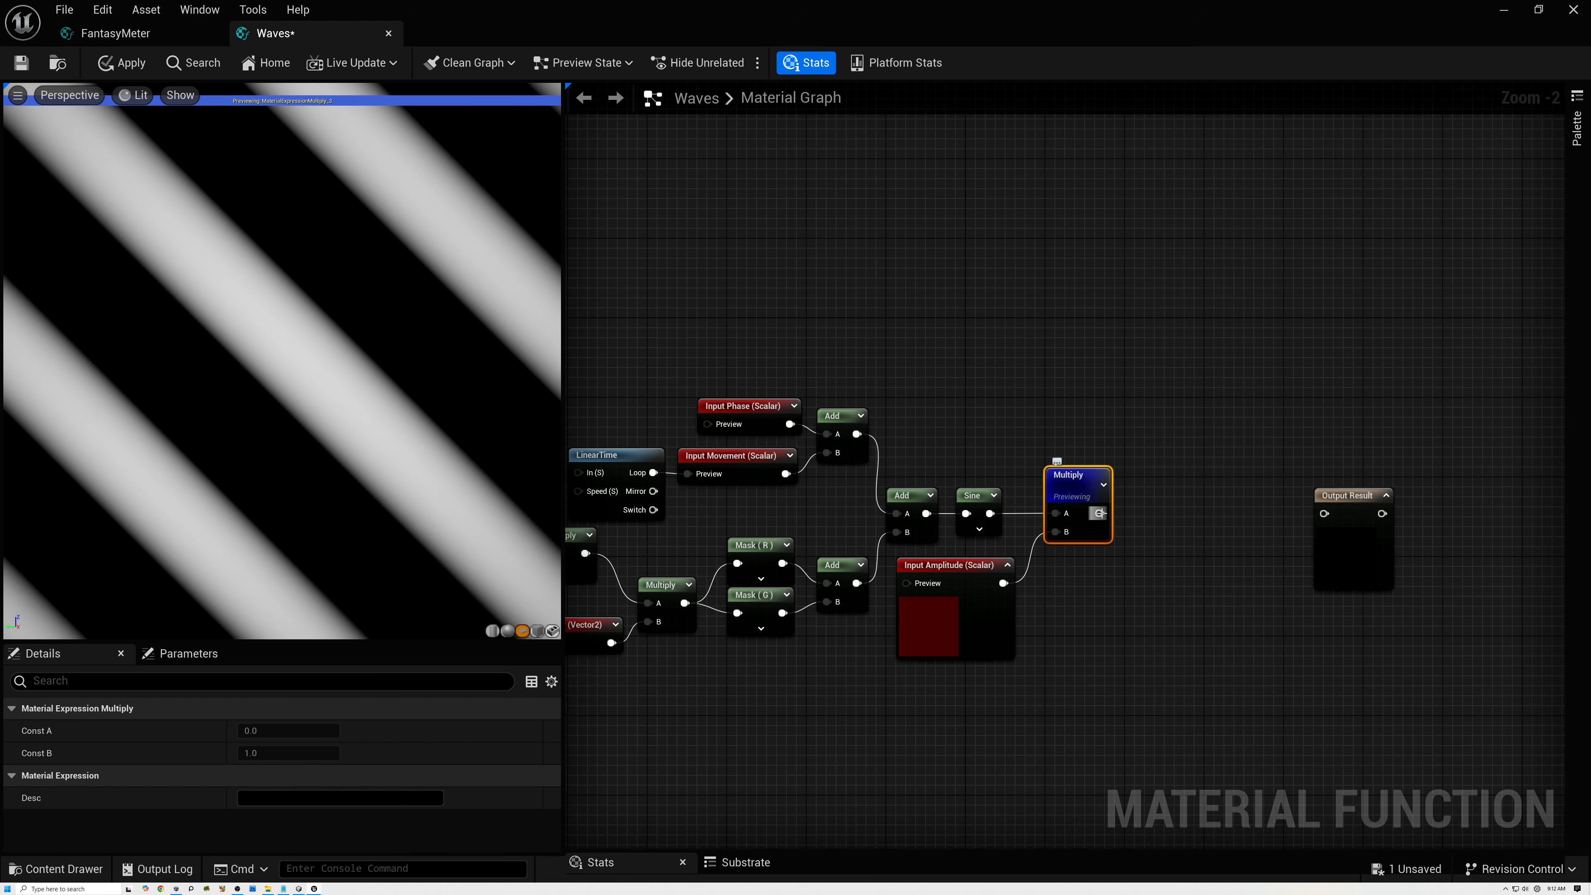
{"action": "left_click_drag", "start_coordinate": [1098, 514], "coordinate": [1161, 513]}
{"action": "type", "text": "add"}
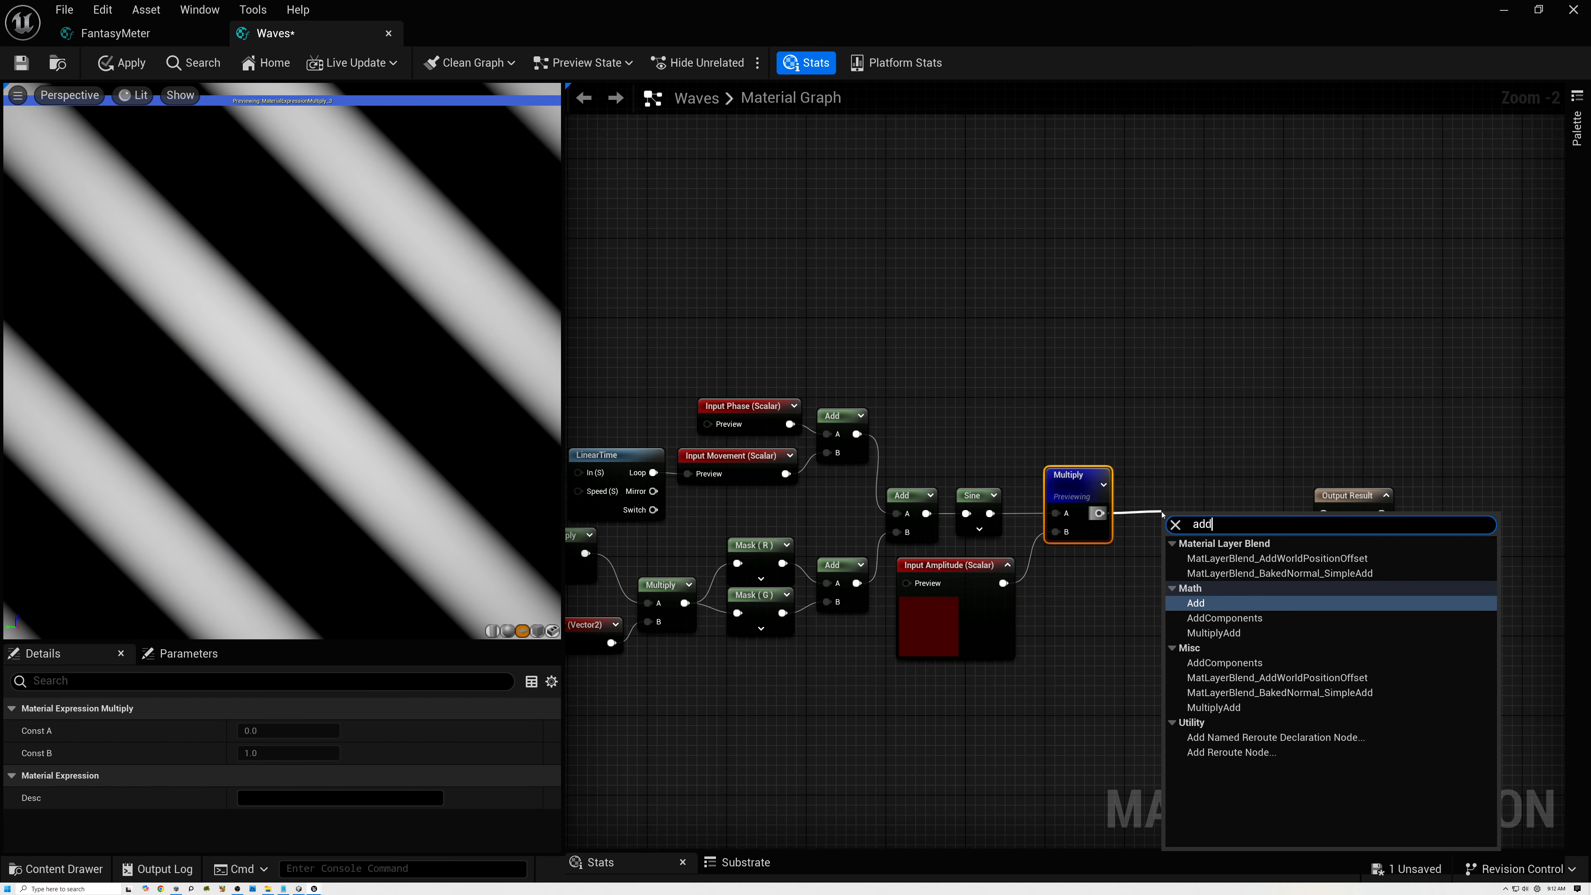
{"action": "left_click", "coordinate": [1195, 602]}
Connect the output of the Multiply that flips the UVs to the new Add's B input and move that Add closer to the amplitude Multiply.
{"action": "right_click_drag", "start_coordinate": [729, 560], "coordinate": [944, 442]}
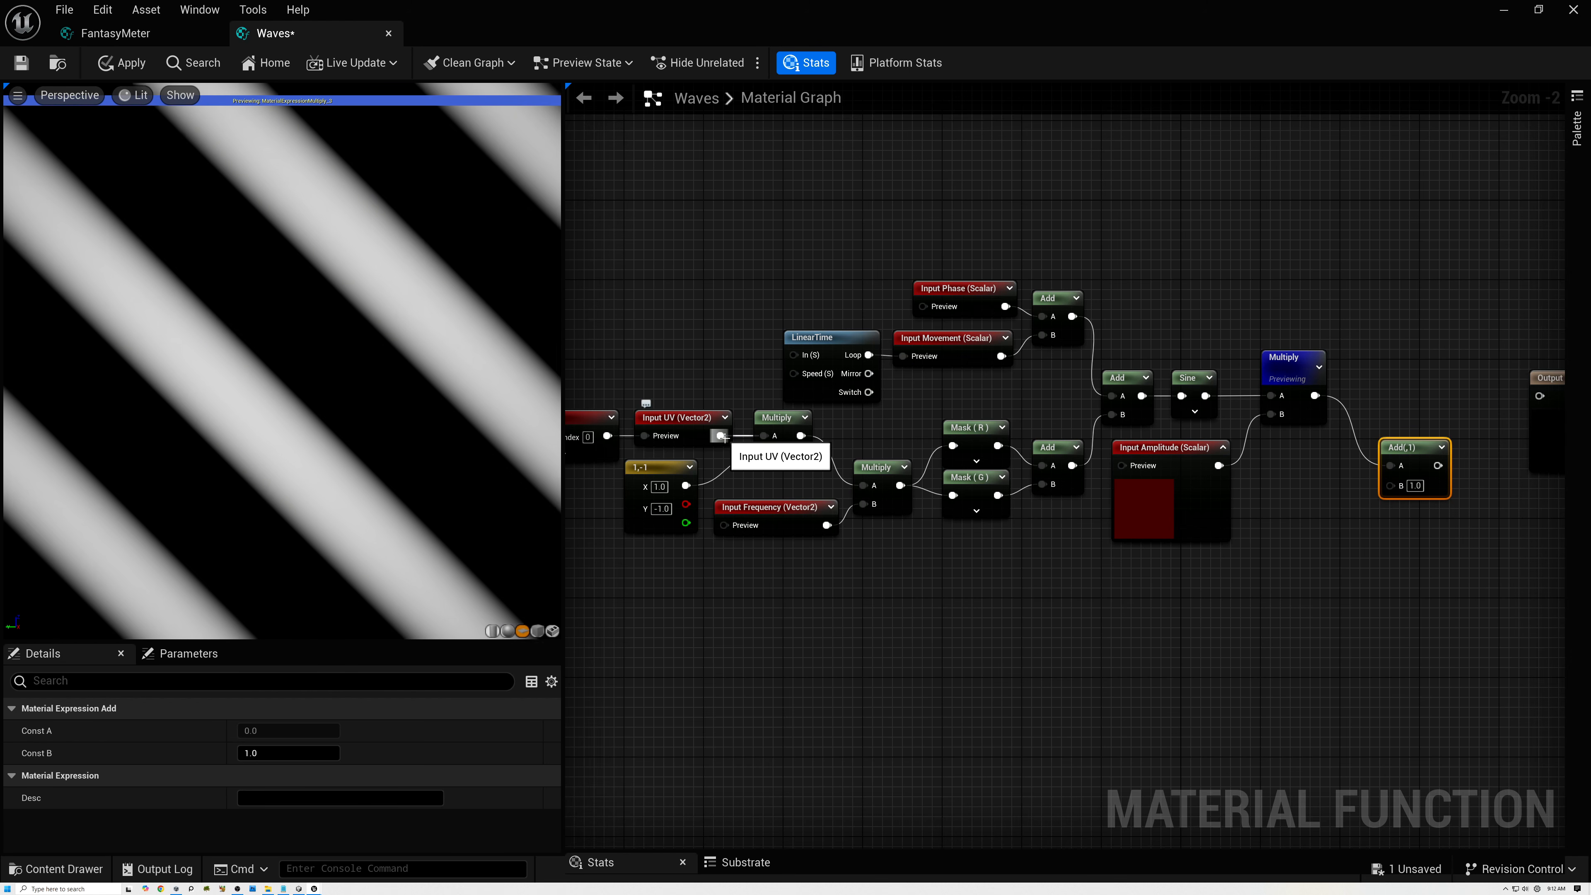
{"action": "left_click_drag", "start_coordinate": [801, 436], "coordinate": [1390, 485]}
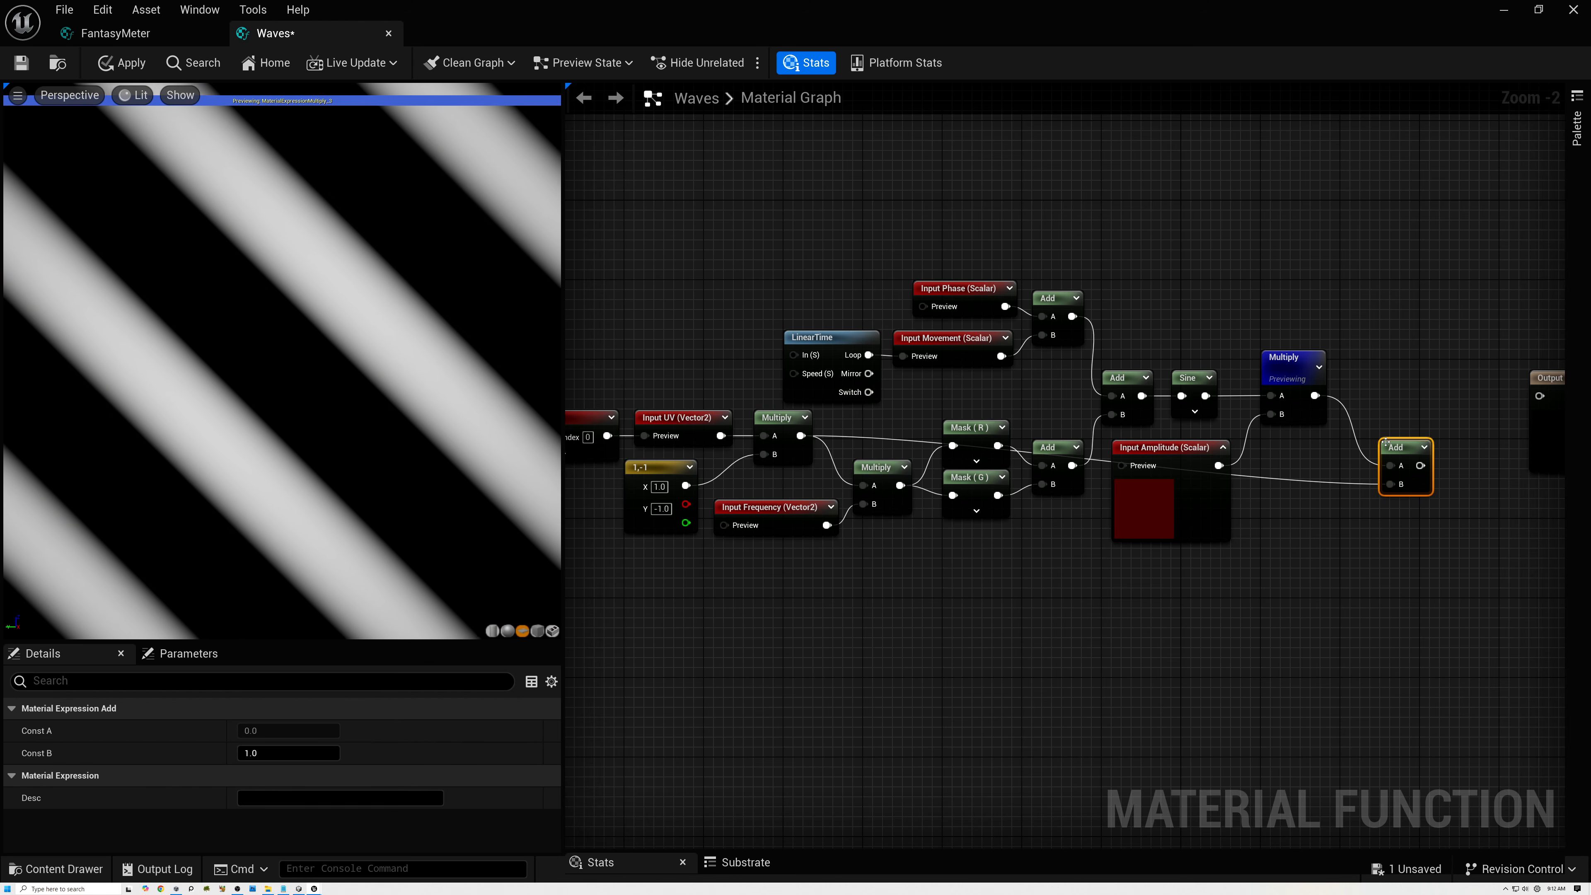
{"action": "right_click_drag", "start_coordinate": [1403, 438], "coordinate": [946, 438]}
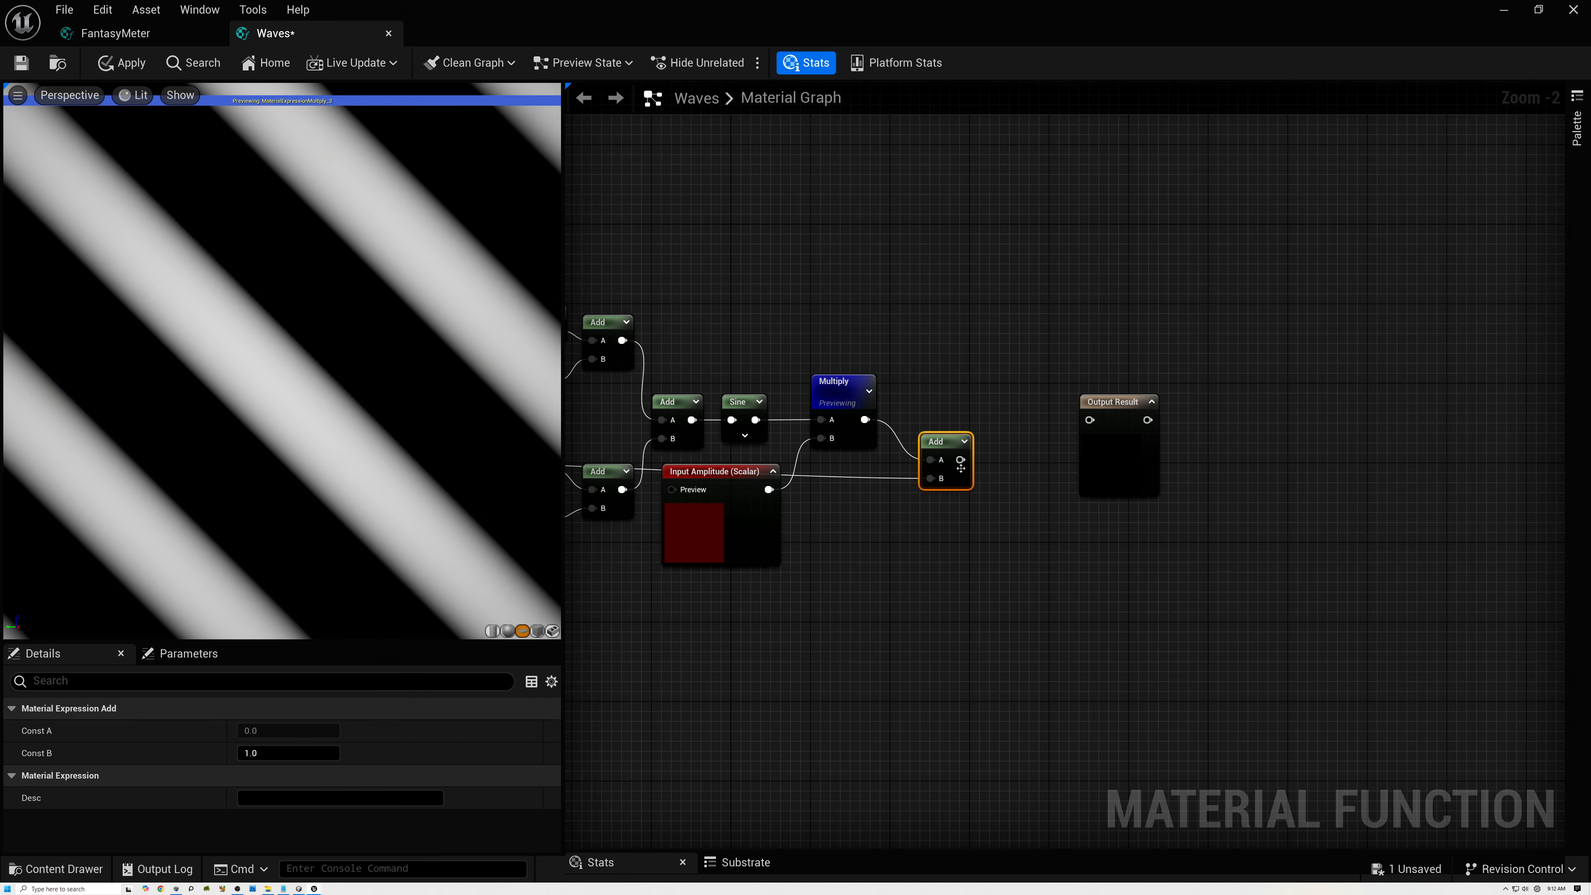
Connect the final Add to Output Result, start previewing Output Result in the viewport, and align it with the Add.
{"action": "left_click_drag", "start_coordinate": [960, 460], "coordinate": [1075, 433]}
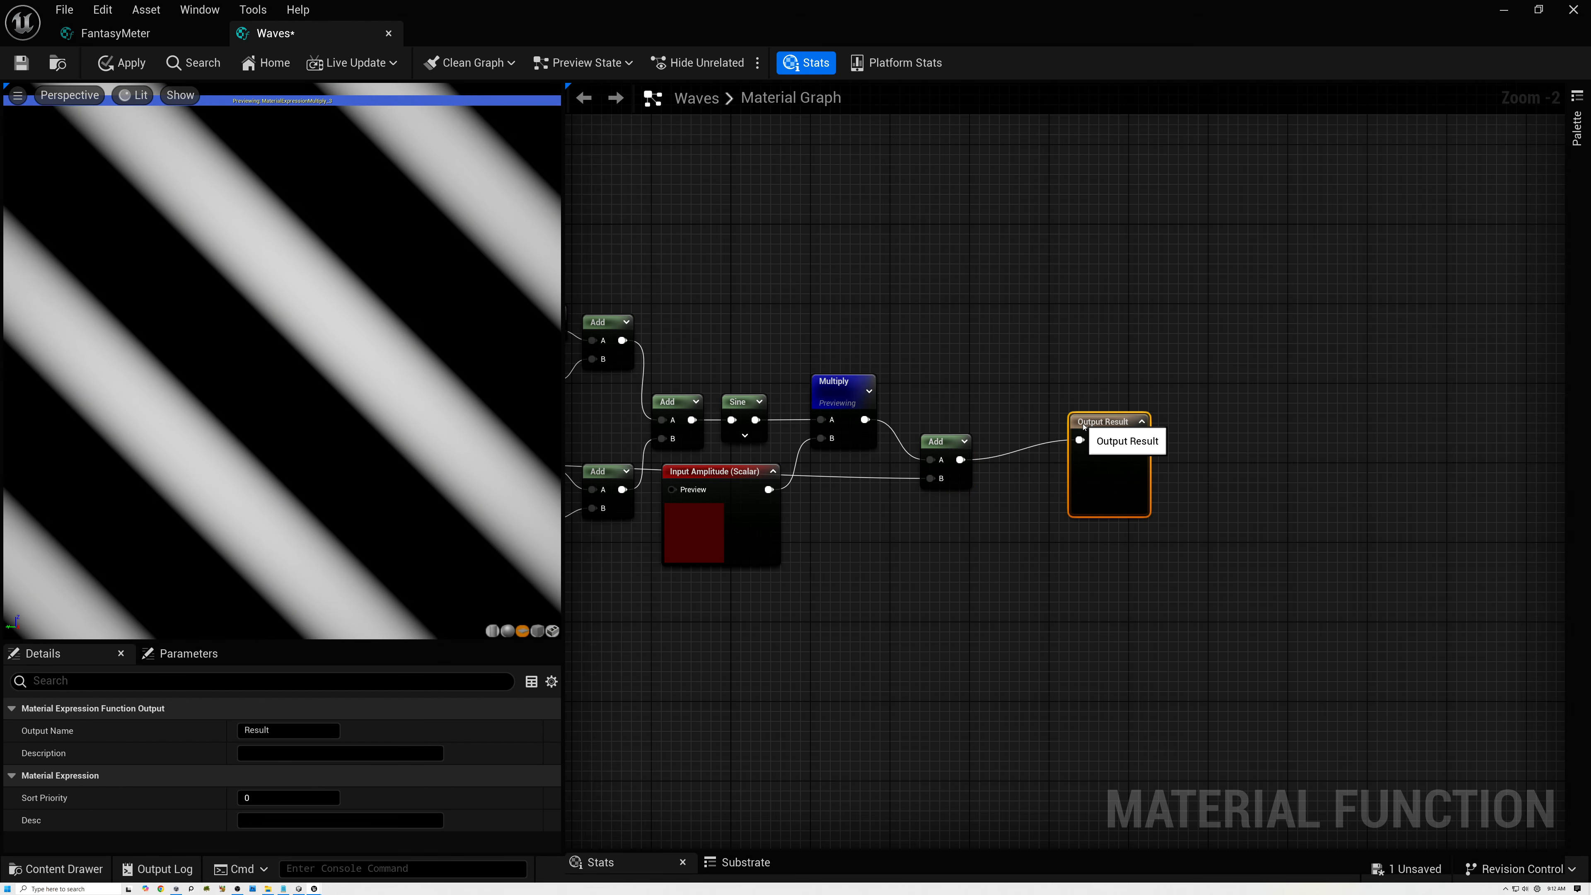
{"action": "scroll", "coordinate": [1074, 434], "scroll_direction": "up", "scroll_amount": 2}
{"action": "right_click", "coordinate": [1040, 428]}
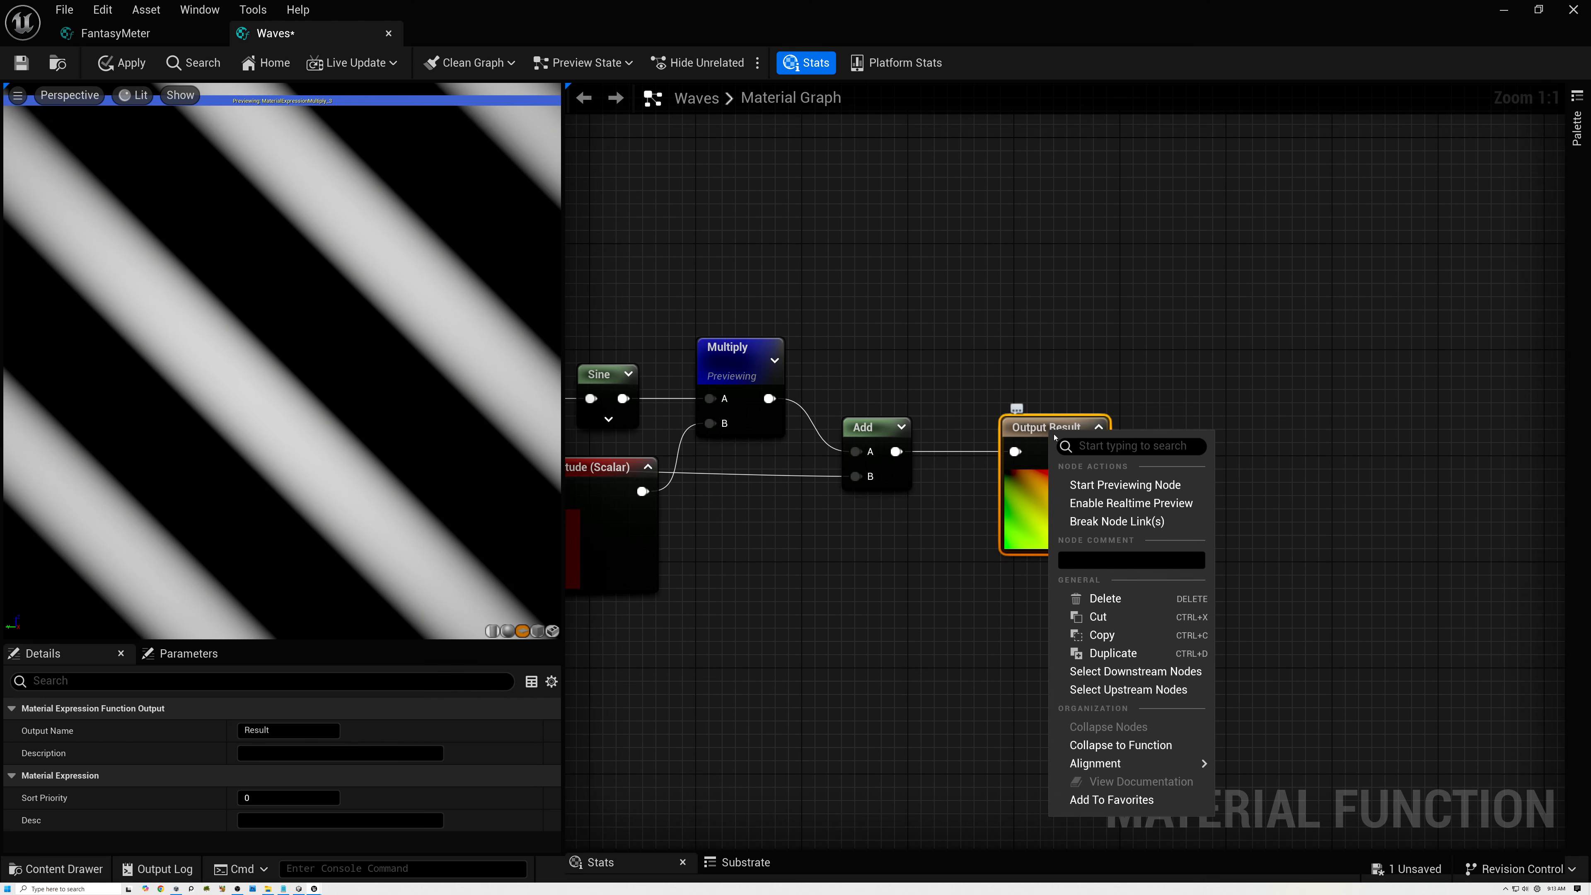
{"action": "left_click", "coordinate": [1121, 486]}
{"action": "left_click_drag", "start_coordinate": [1053, 478], "coordinate": [1039, 452]}
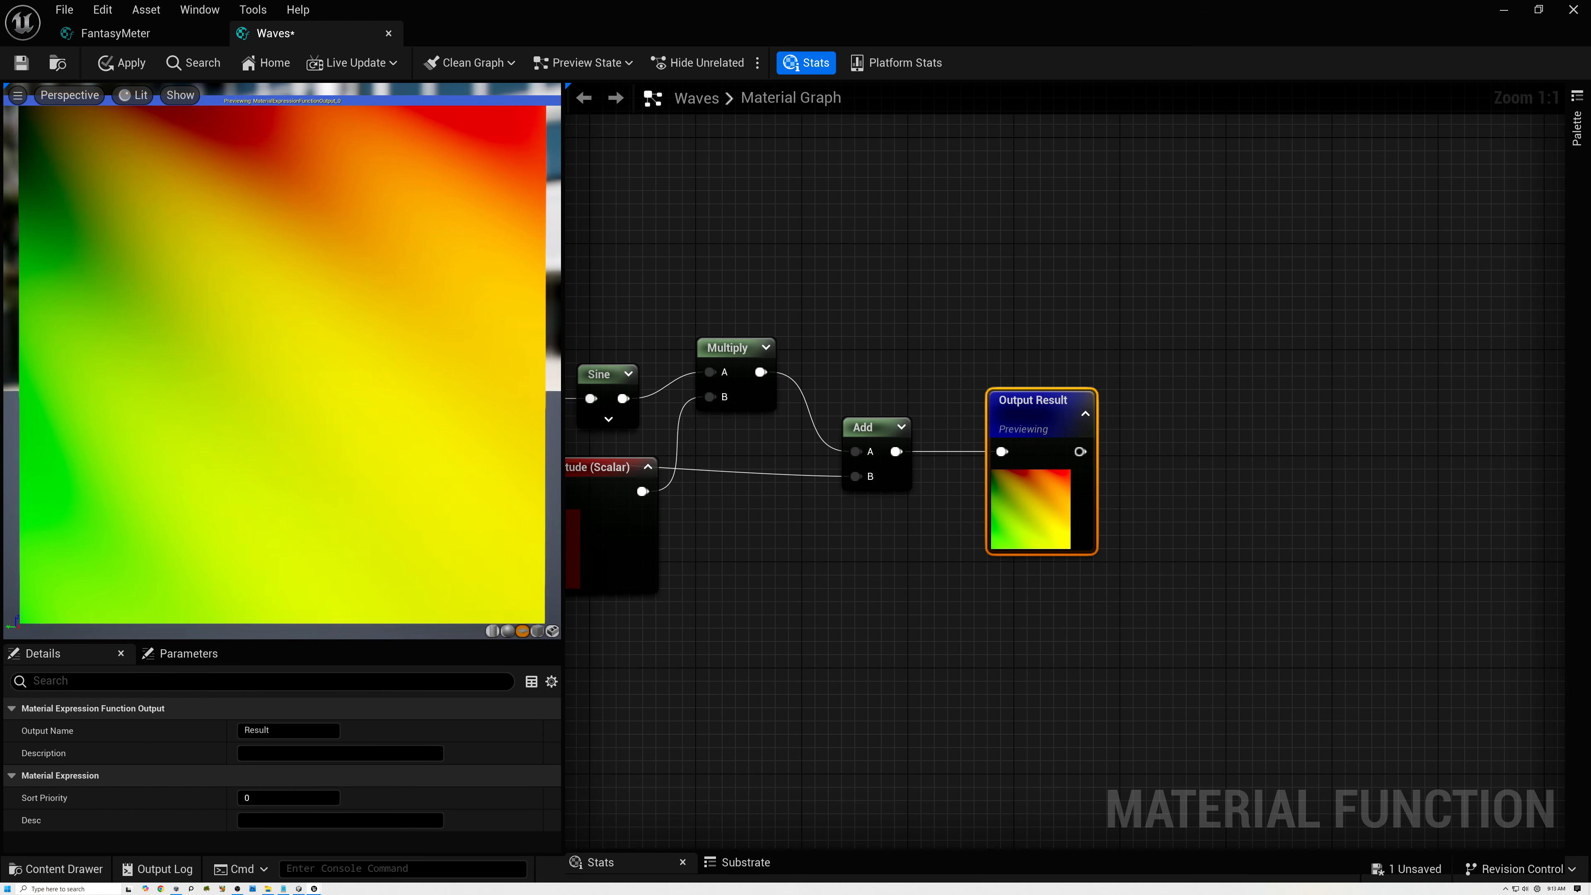
{"action": "right_click_drag", "start_coordinate": [282, 370], "coordinate": [282, 344]}
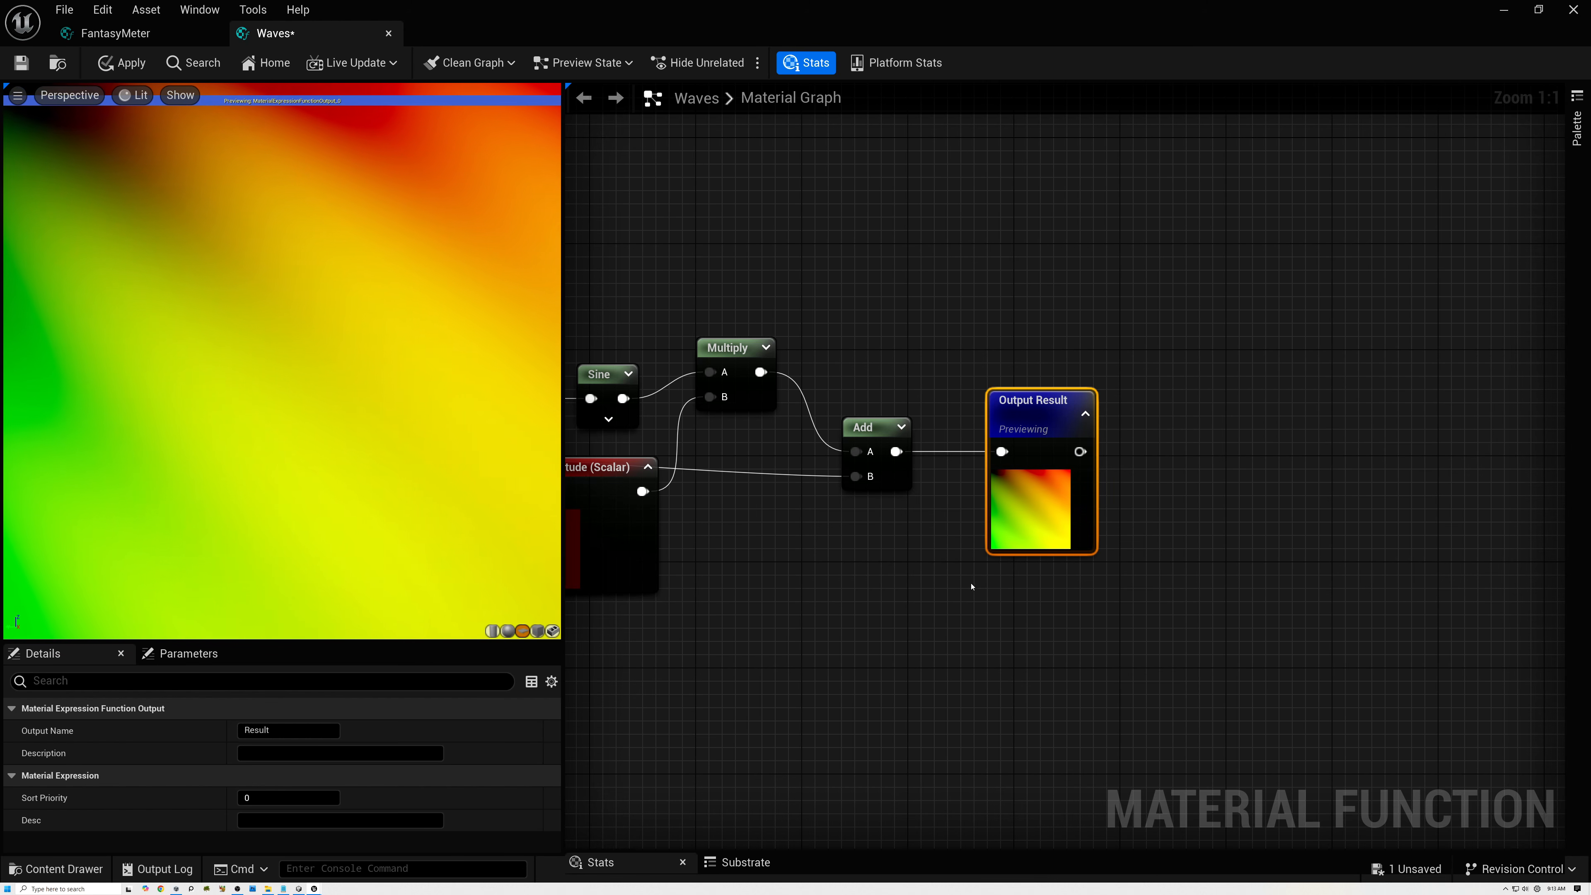
Add a second FunctionOutput node directly below Output Result and set its output name to Raw.
{"action": "right_click_drag", "start_coordinate": [1002, 617], "coordinate": [1058, 482]}
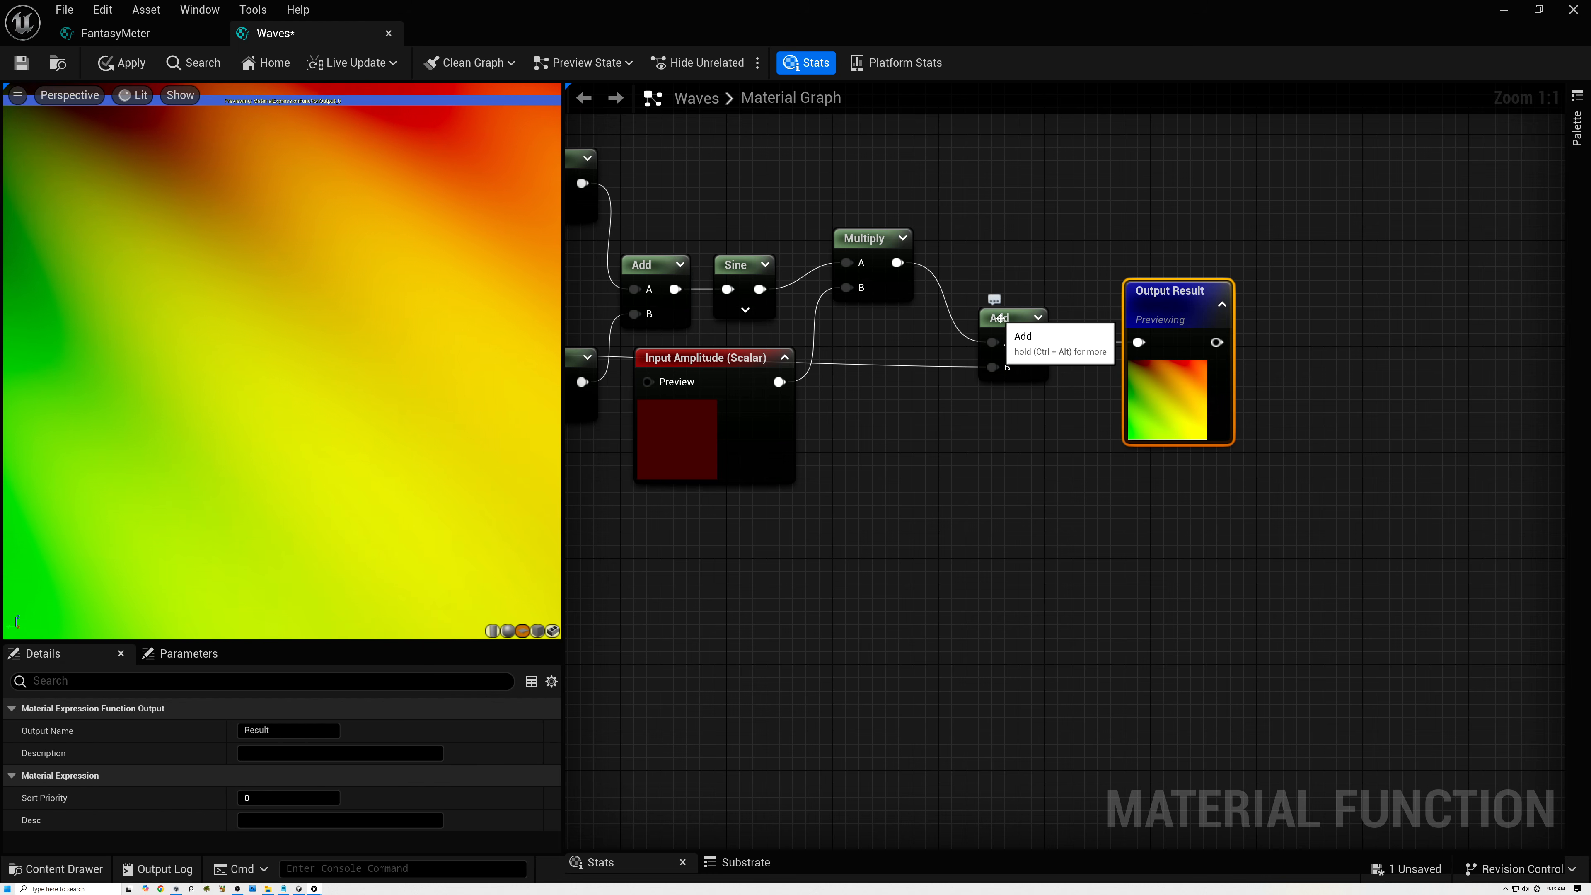
{"action": "right_click_drag", "start_coordinate": [1040, 446], "coordinate": [926, 441]}
{"action": "right_click", "coordinate": [1016, 491]}
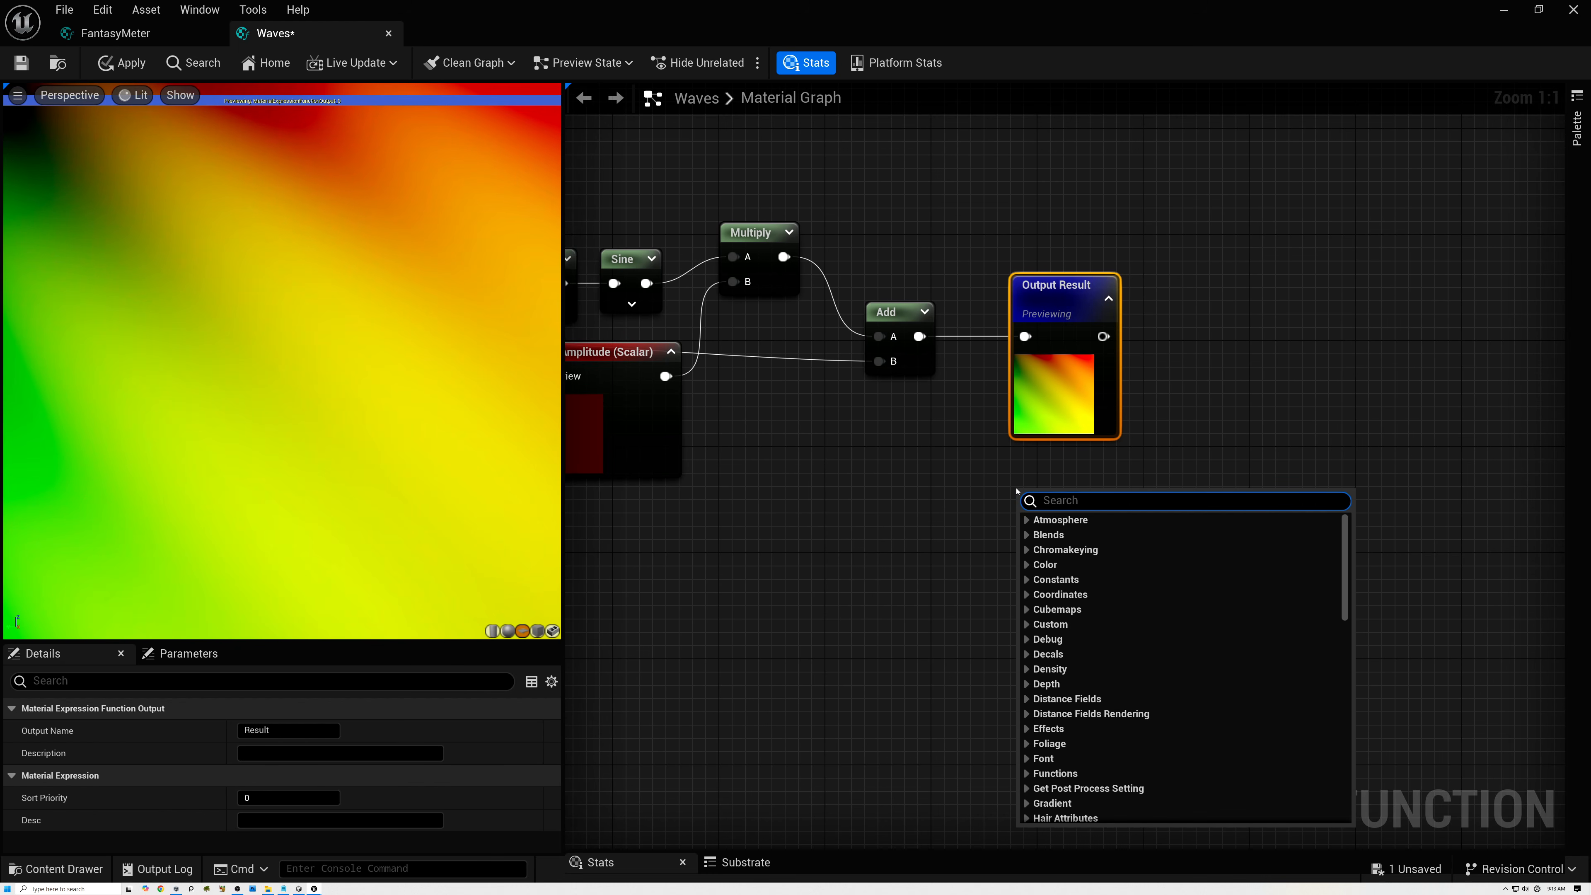
{"action": "type", "text": "out"}
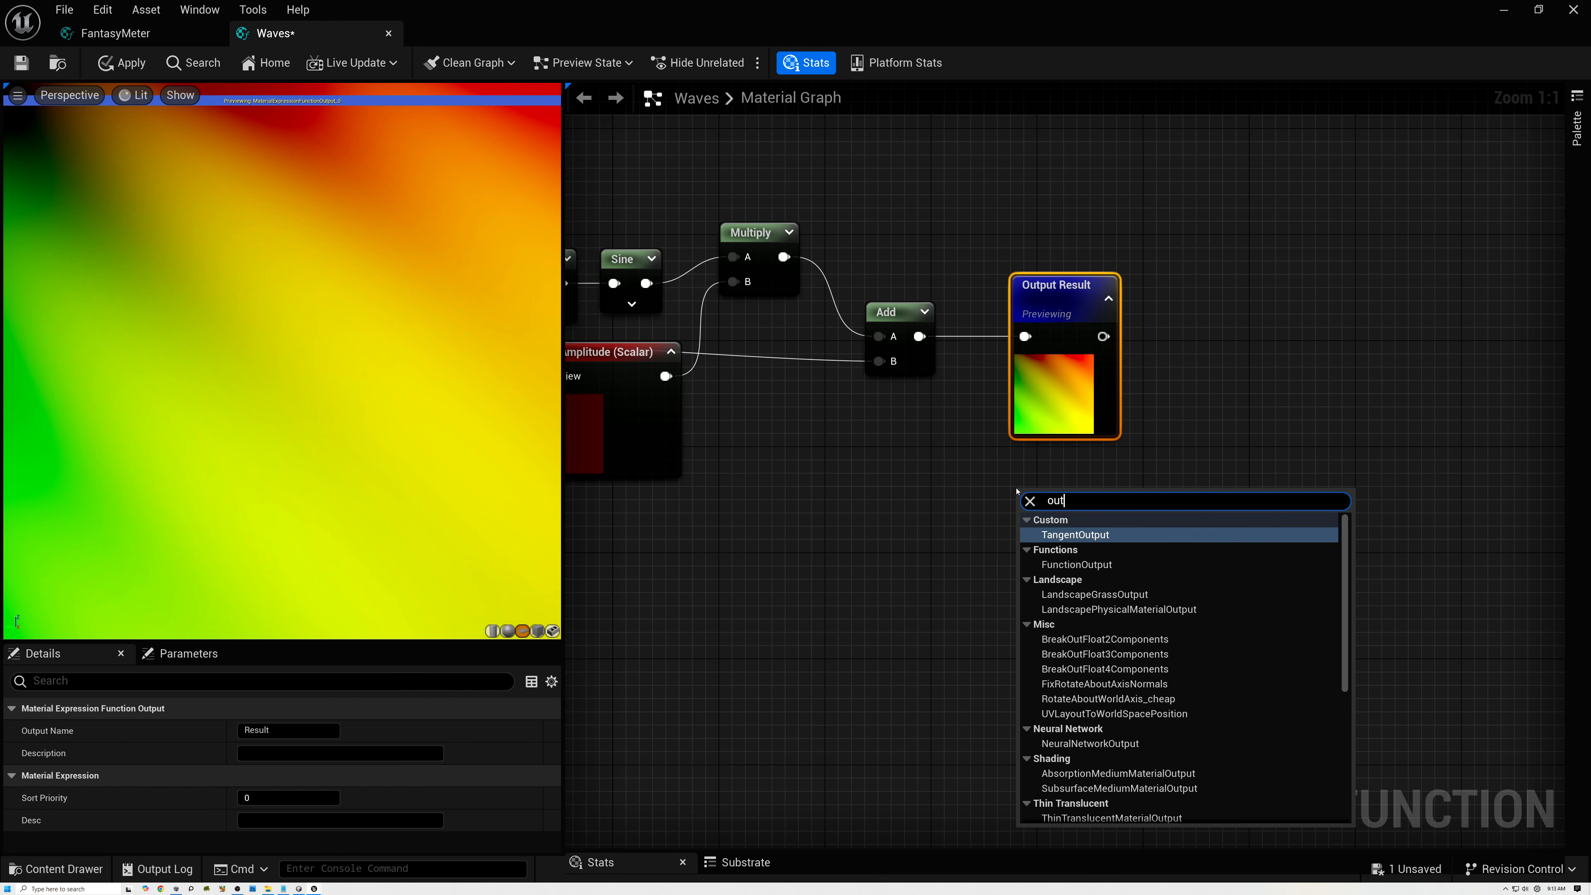
{"action": "left_click", "coordinate": [1075, 564]}
{"action": "left_click_drag", "start_coordinate": [1073, 503], "coordinate": [1068, 489]}
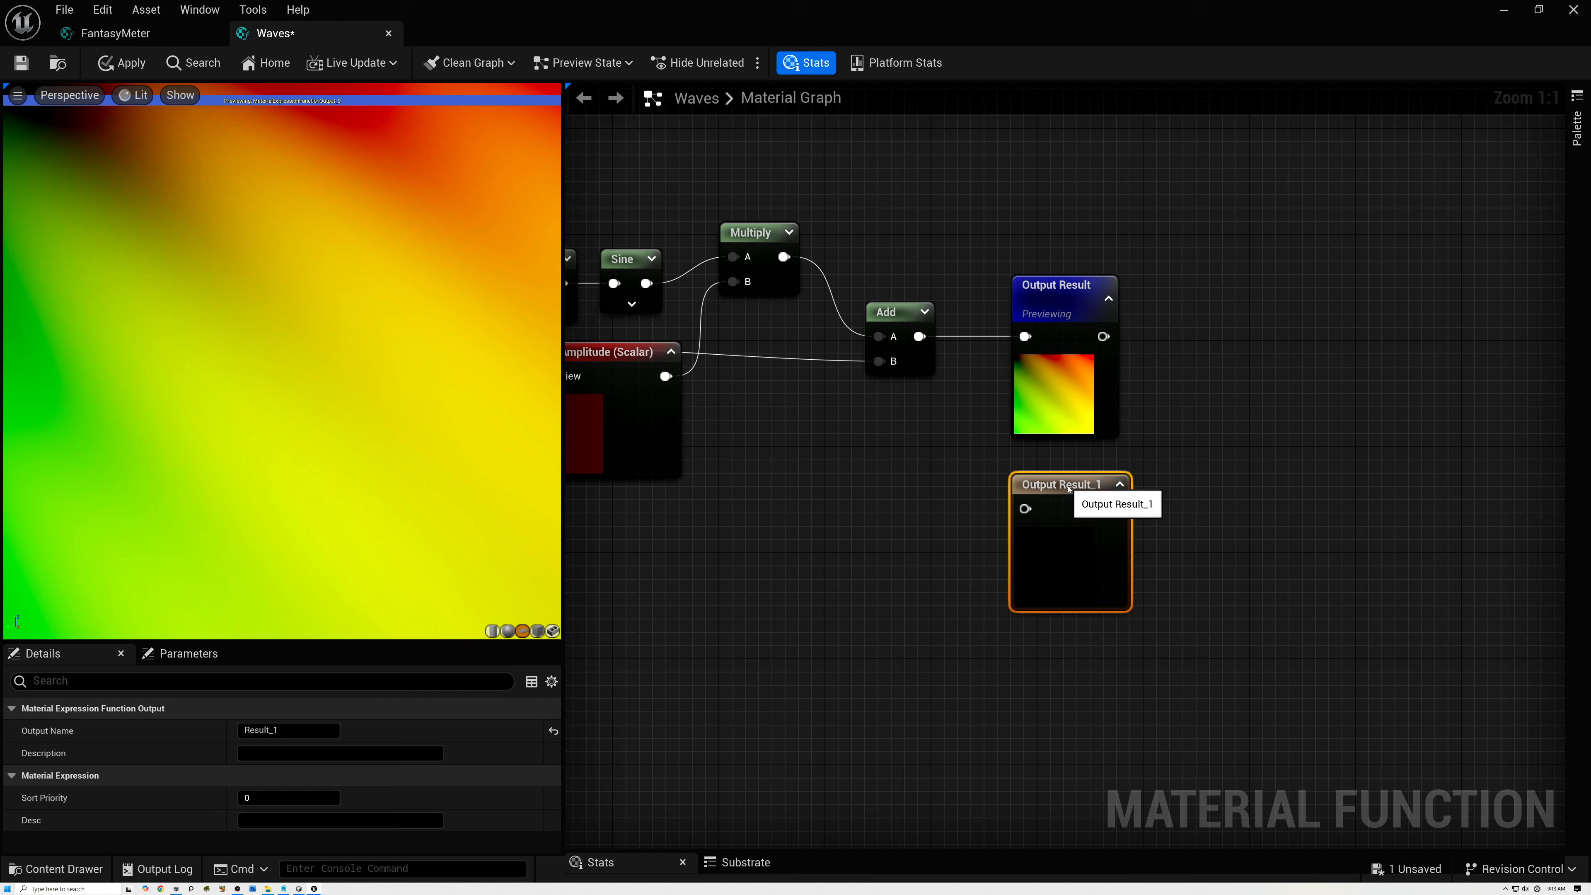
{"action": "left_click", "coordinate": [300, 731]}
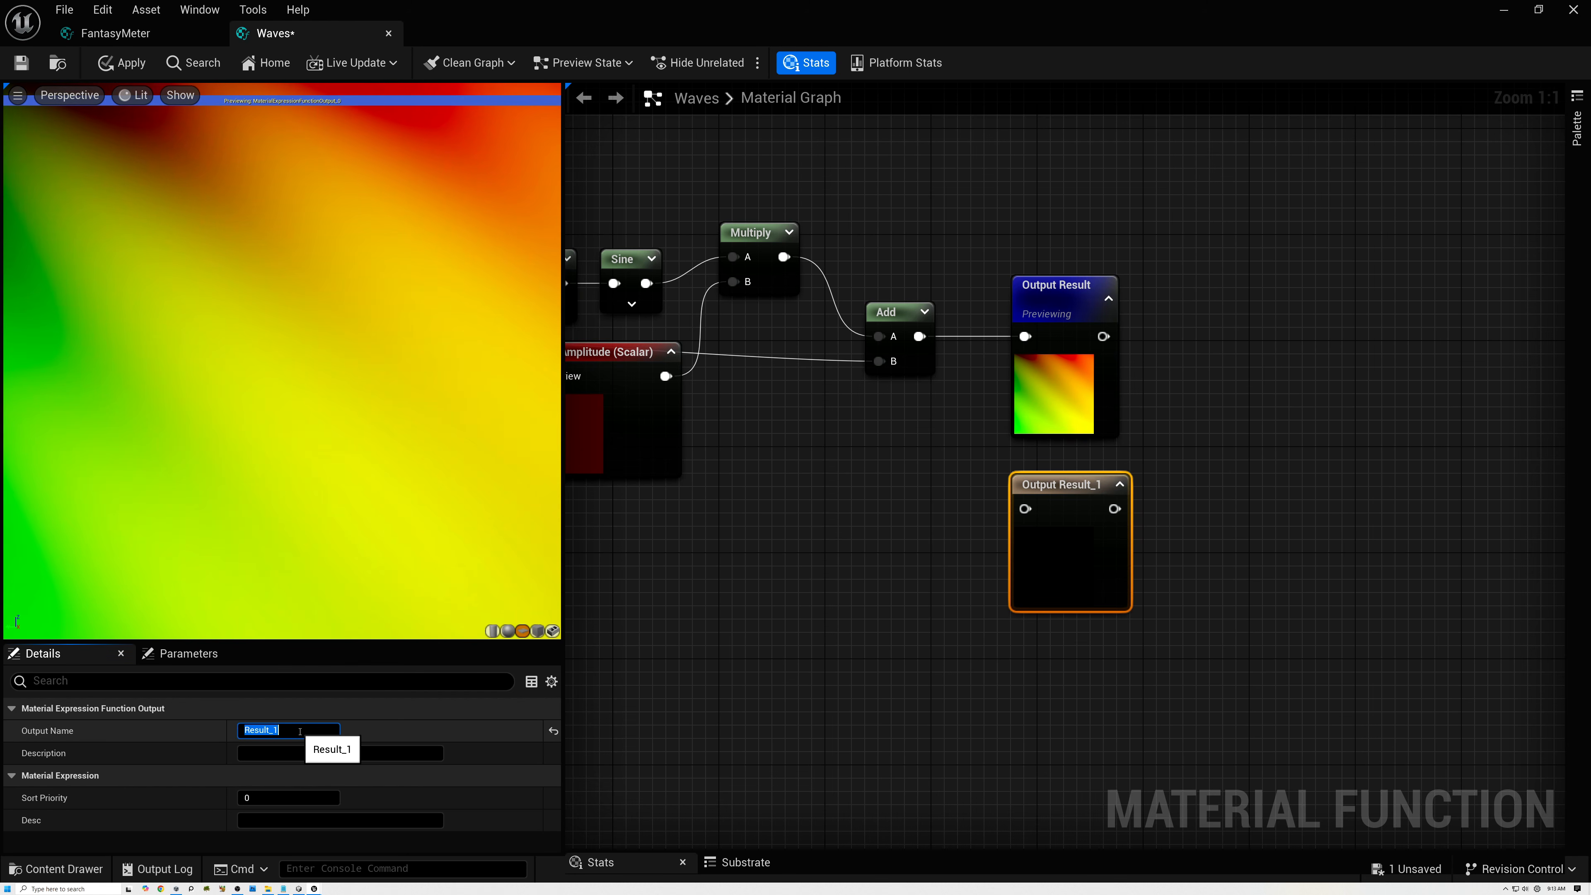
{"action": "type", "text": "Raw"}
{"action": "key", "text": "Return"}
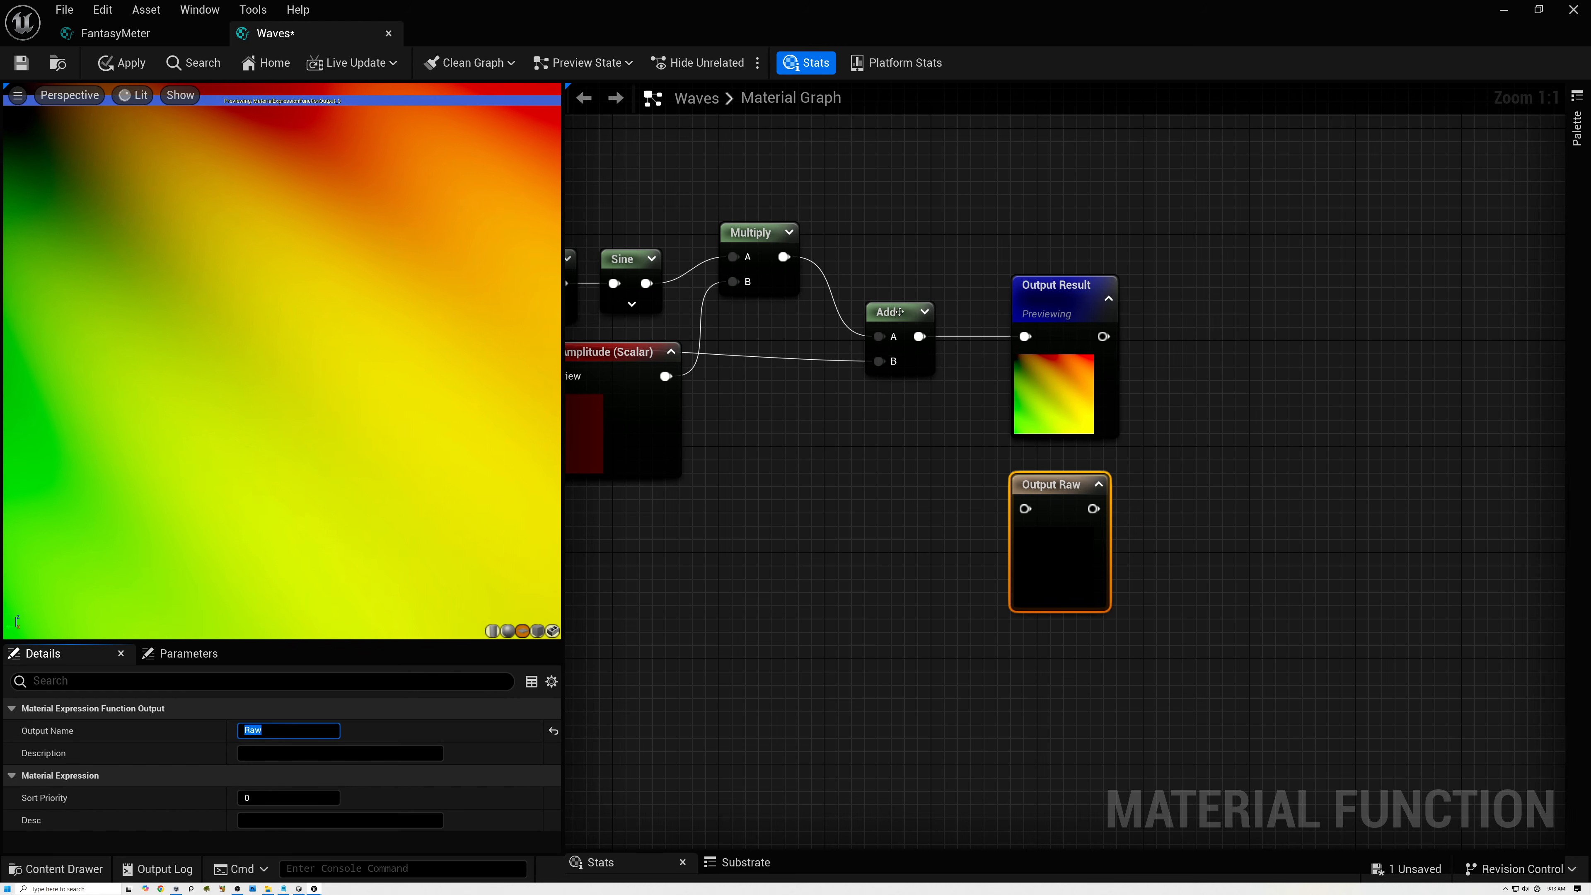
Rename the Output Result node's output to Out.
{"action": "left_click", "coordinate": [1061, 288]}
{"action": "left_click", "coordinate": [277, 730]}
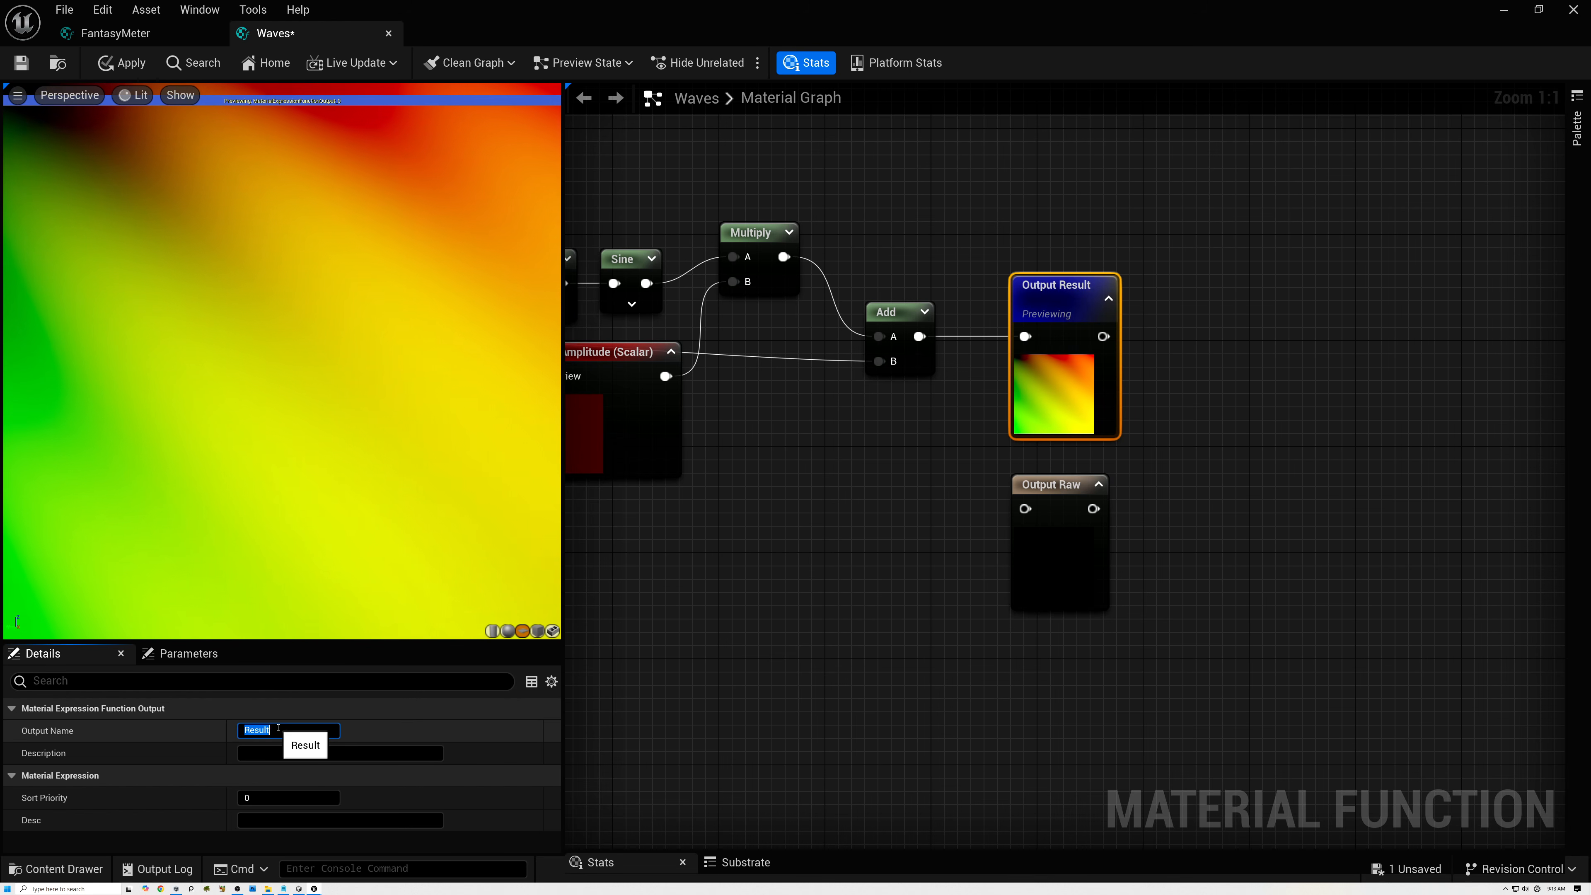
{"action": "type", "text": "Out"}
{"action": "key", "text": "Return"}
Line up the amplitude Multiply with Sine, feed its output into Output Raw as well, and start previewing Output Raw.
{"action": "right_click_drag", "start_coordinate": [690, 592], "coordinate": [841, 617]}
{"action": "left_click", "coordinate": [1035, 342]}
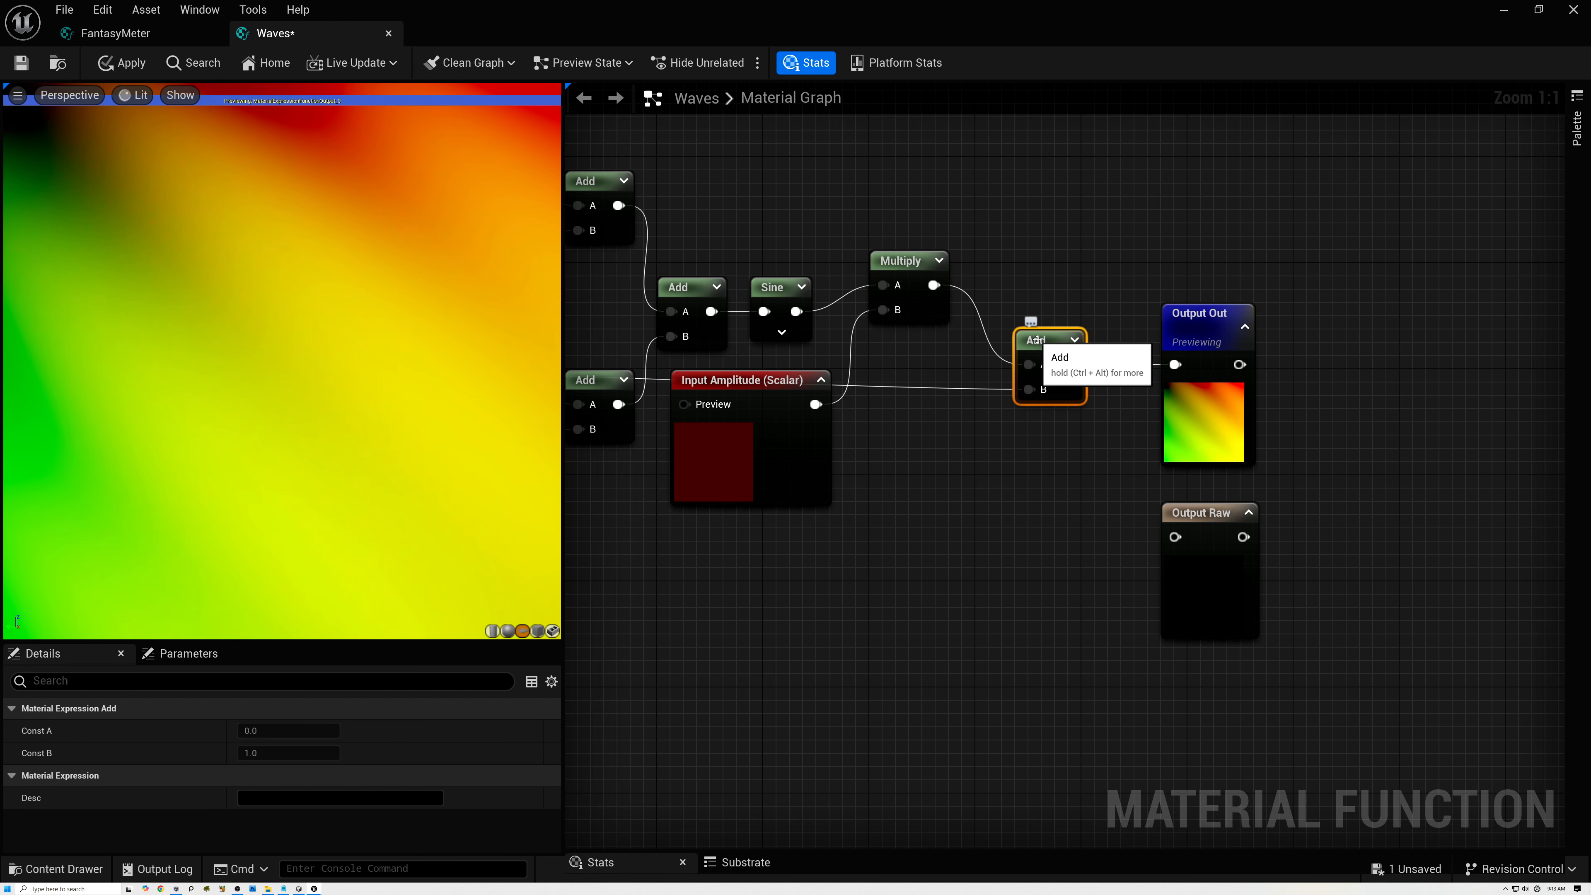
{"action": "left_click_drag", "start_coordinate": [907, 262], "coordinate": [1175, 536]}
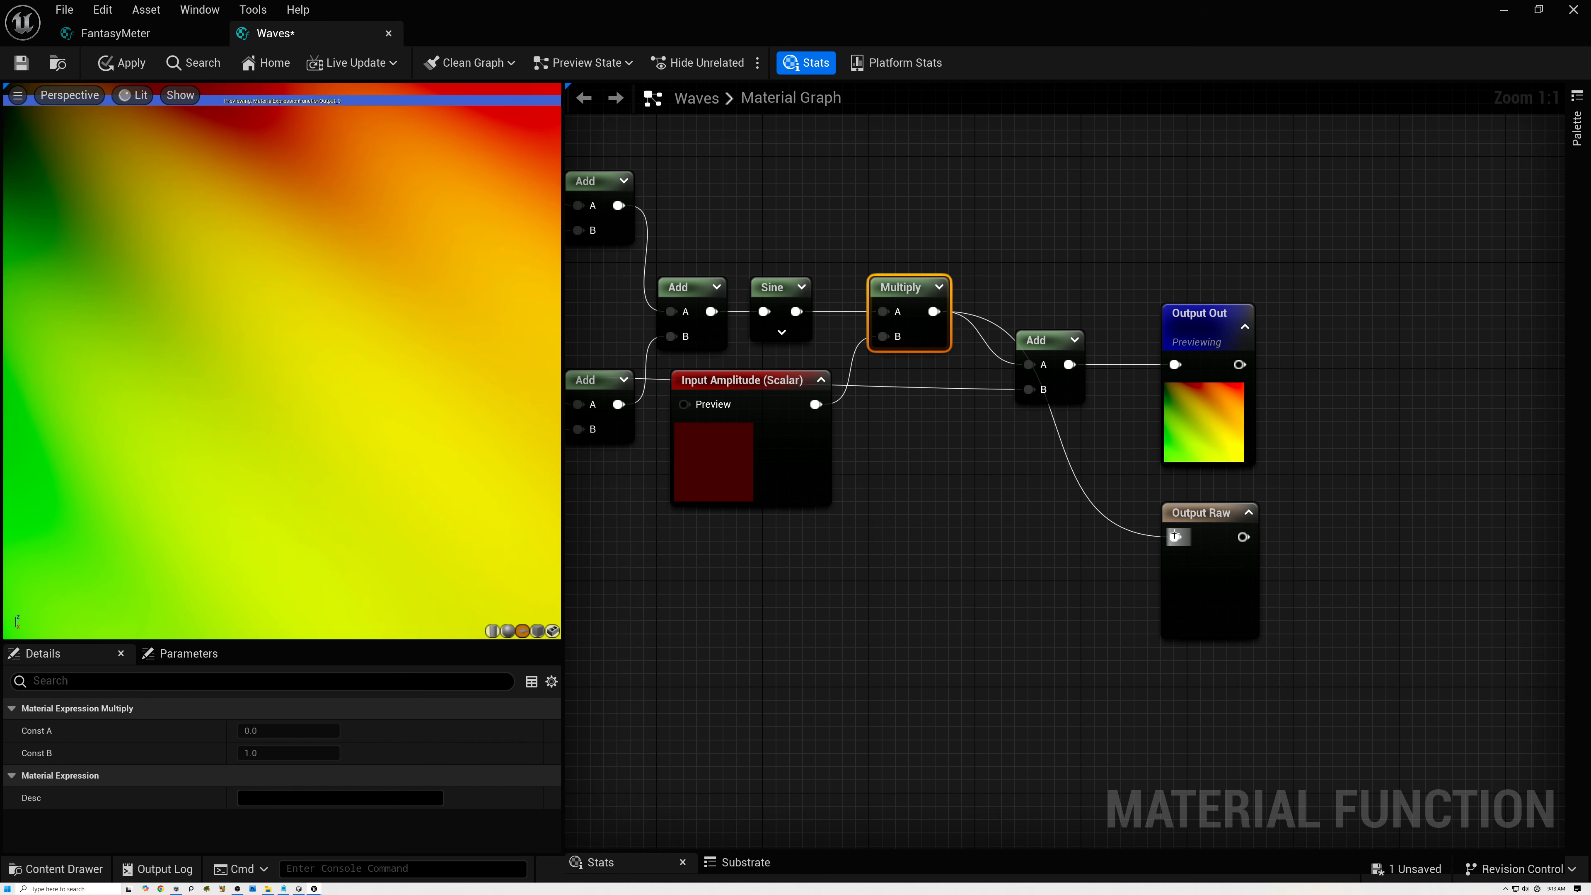
{"action": "right_click", "coordinate": [1202, 512]}
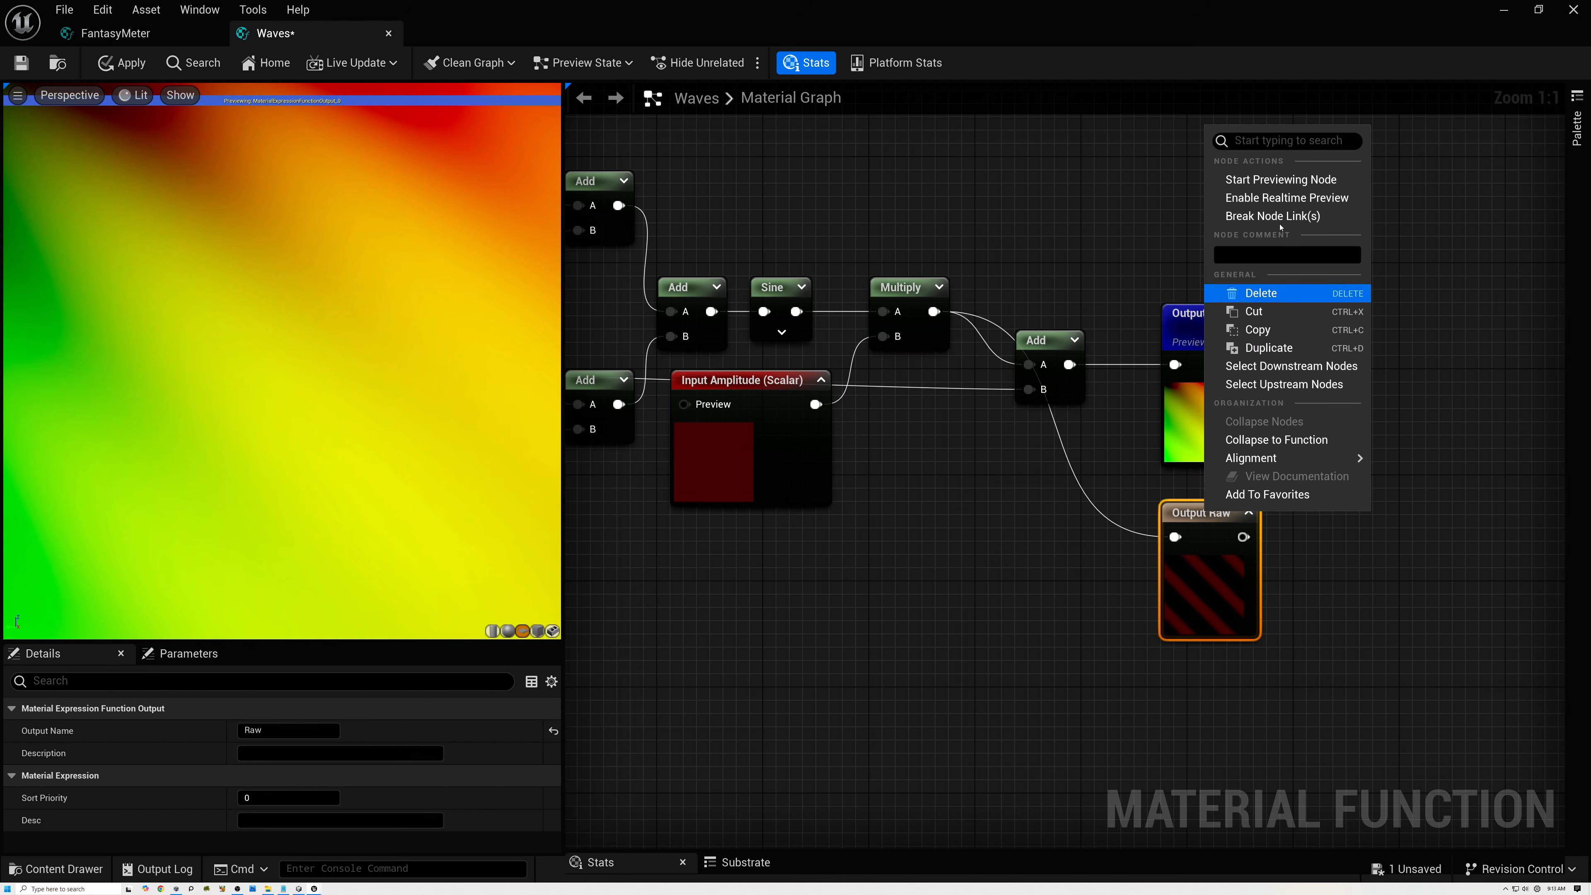
{"action": "left_click", "coordinate": [1221, 179]}
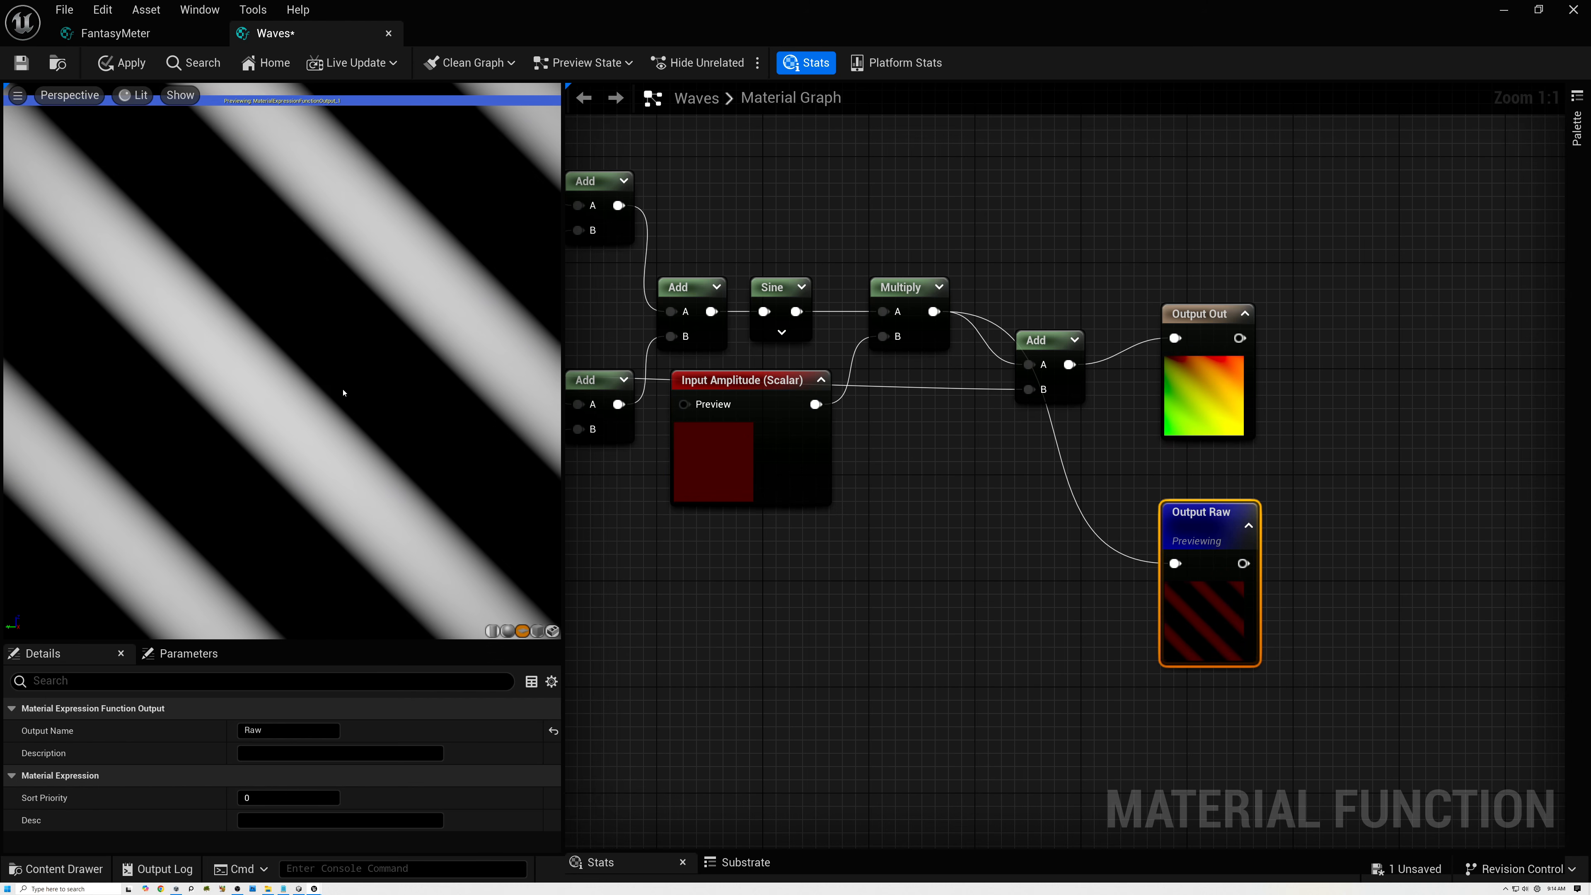
Change Input Amplitude's type to Function Input Vector 2 and move Output Raw up close beneath Output Out.
{"action": "left_click", "coordinate": [729, 383]}
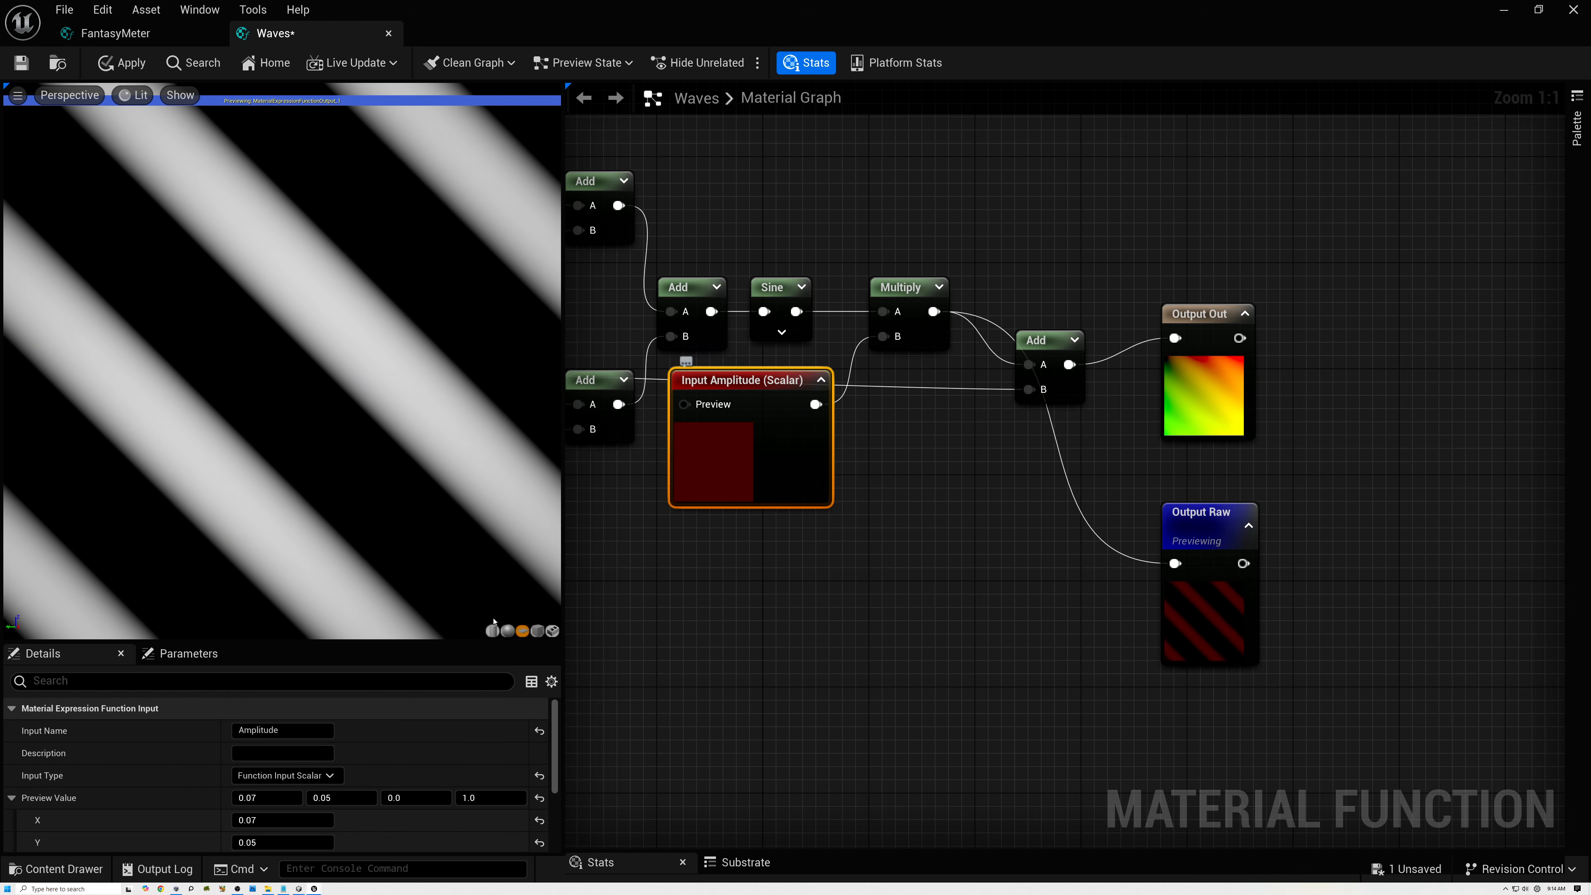
{"action": "left_click", "coordinate": [321, 775]}
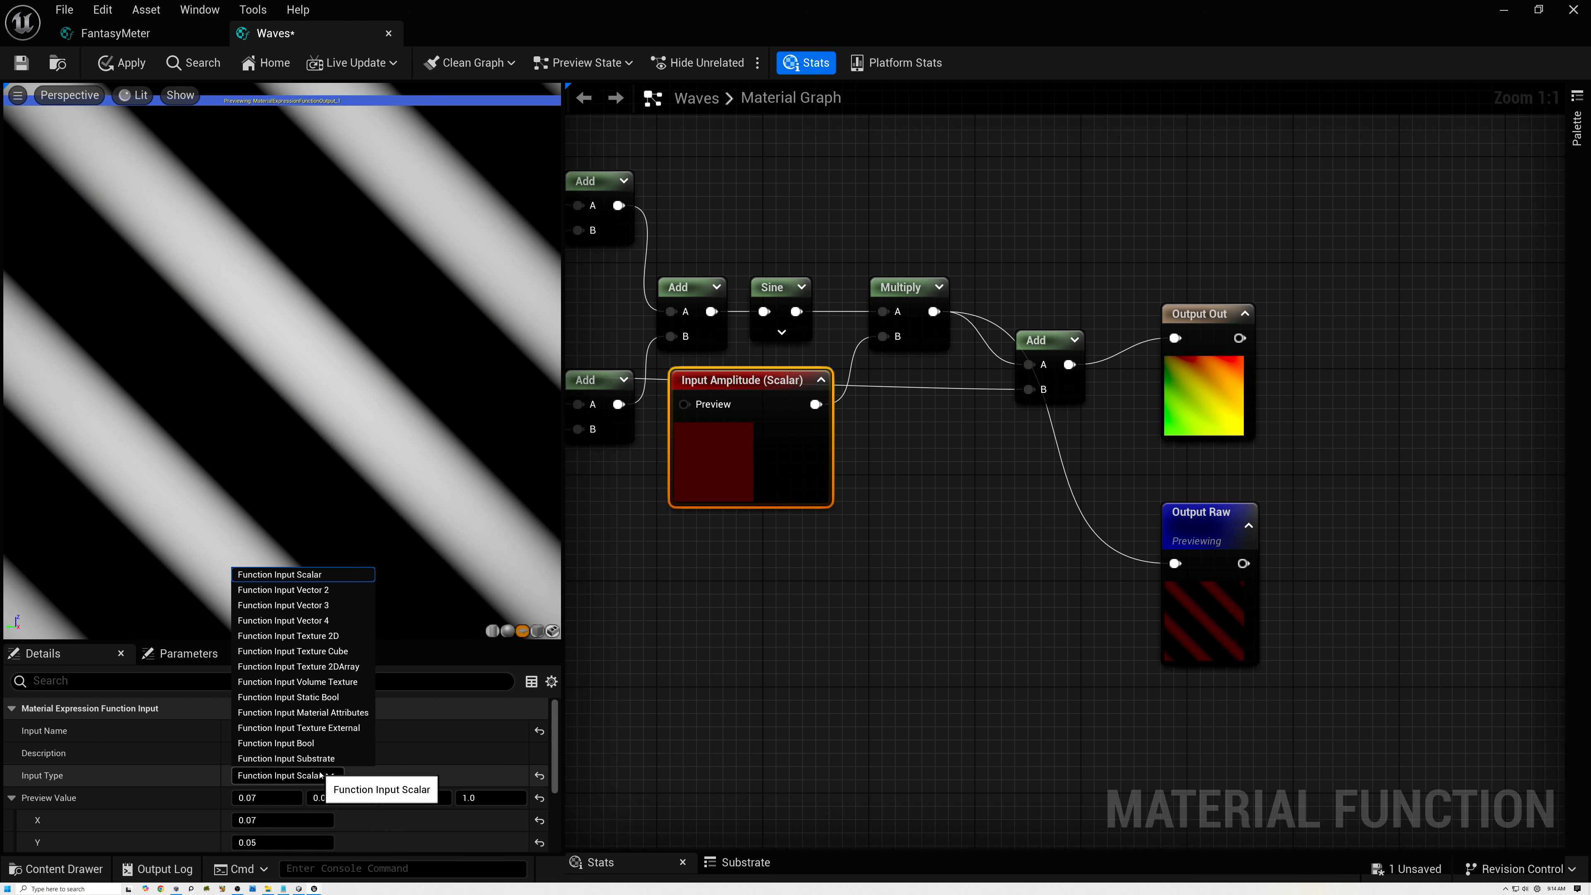
{"action": "left_click", "coordinate": [310, 592]}
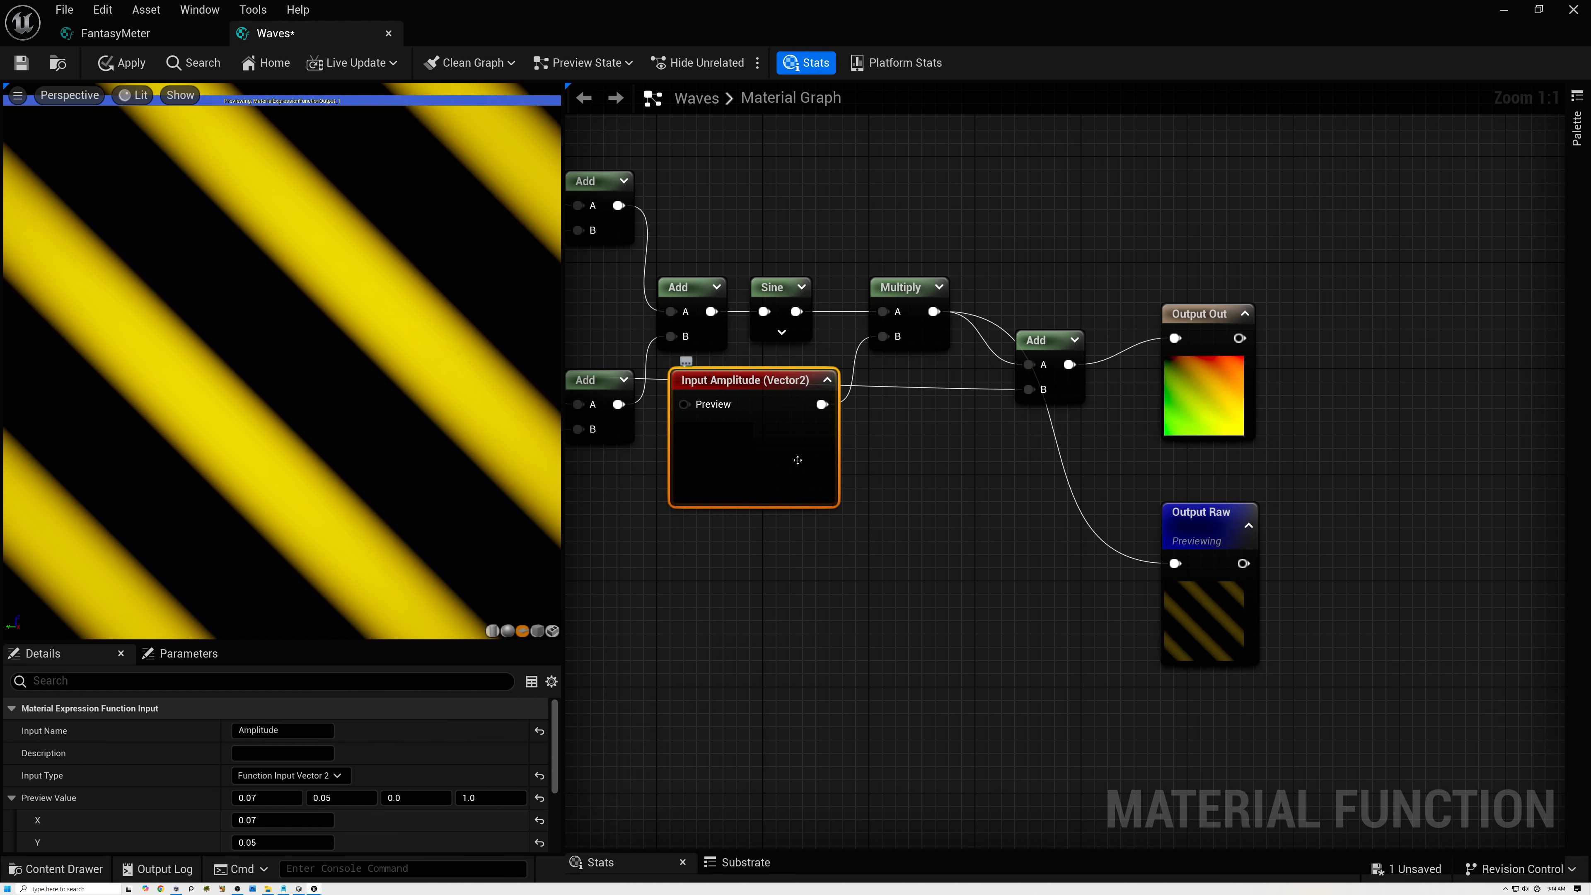
{"action": "left_click", "coordinate": [1212, 510]}
{"action": "left_click_drag", "start_coordinate": [1213, 509], "coordinate": [1212, 469]}
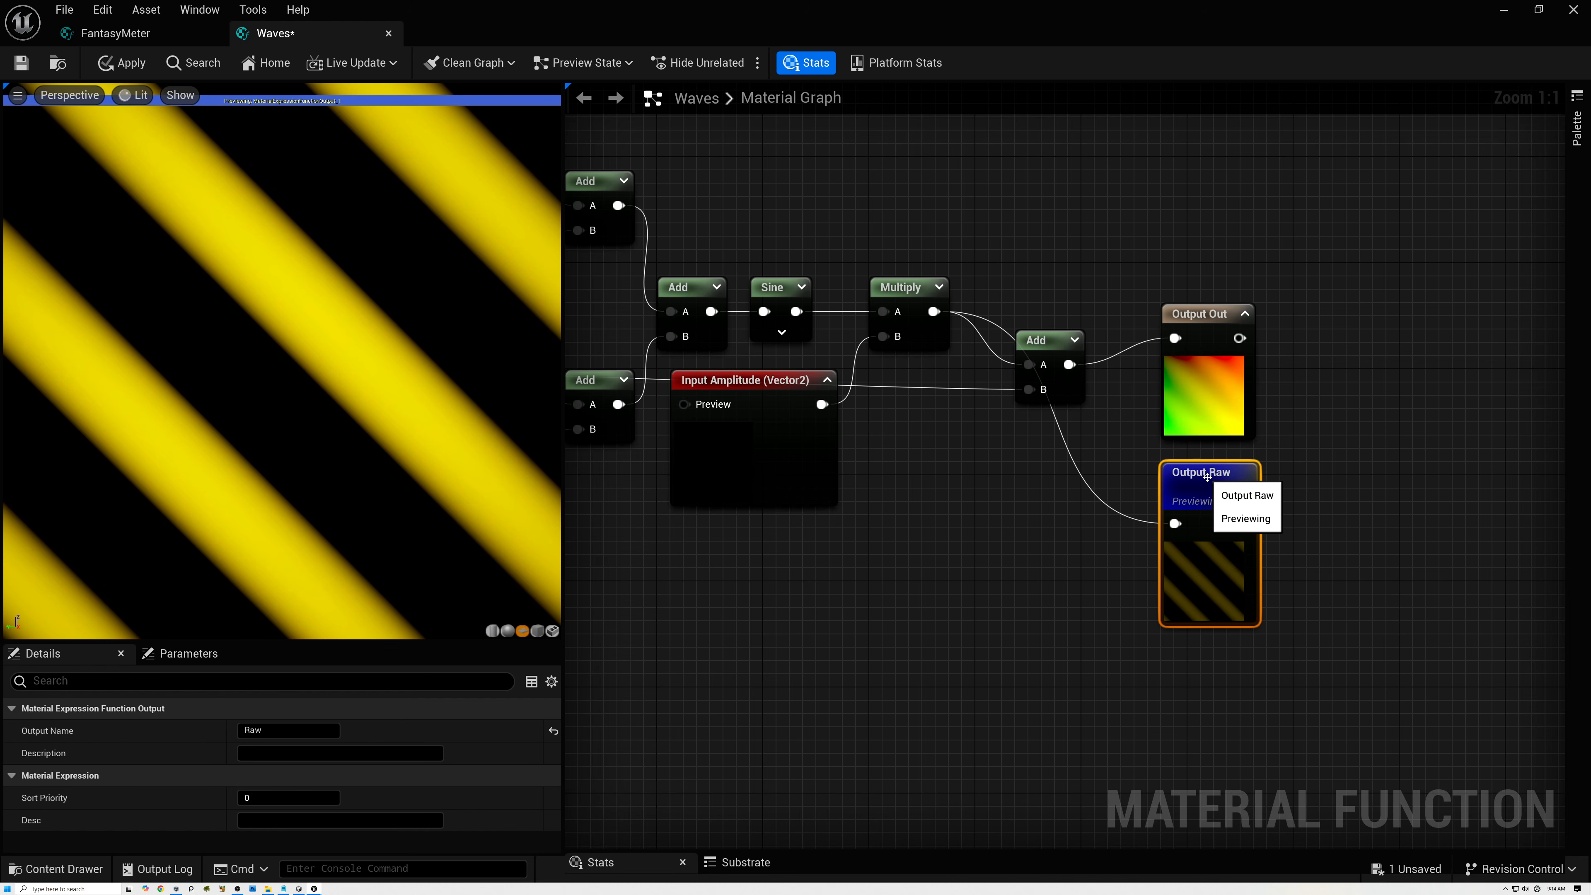
Set the Waves function's library category to Procedural|UV, then save and close the function.
{"action": "left_click_drag", "start_coordinate": [326, 643], "coordinate": [326, 450]}
{"action": "left_click", "coordinate": [715, 655]}
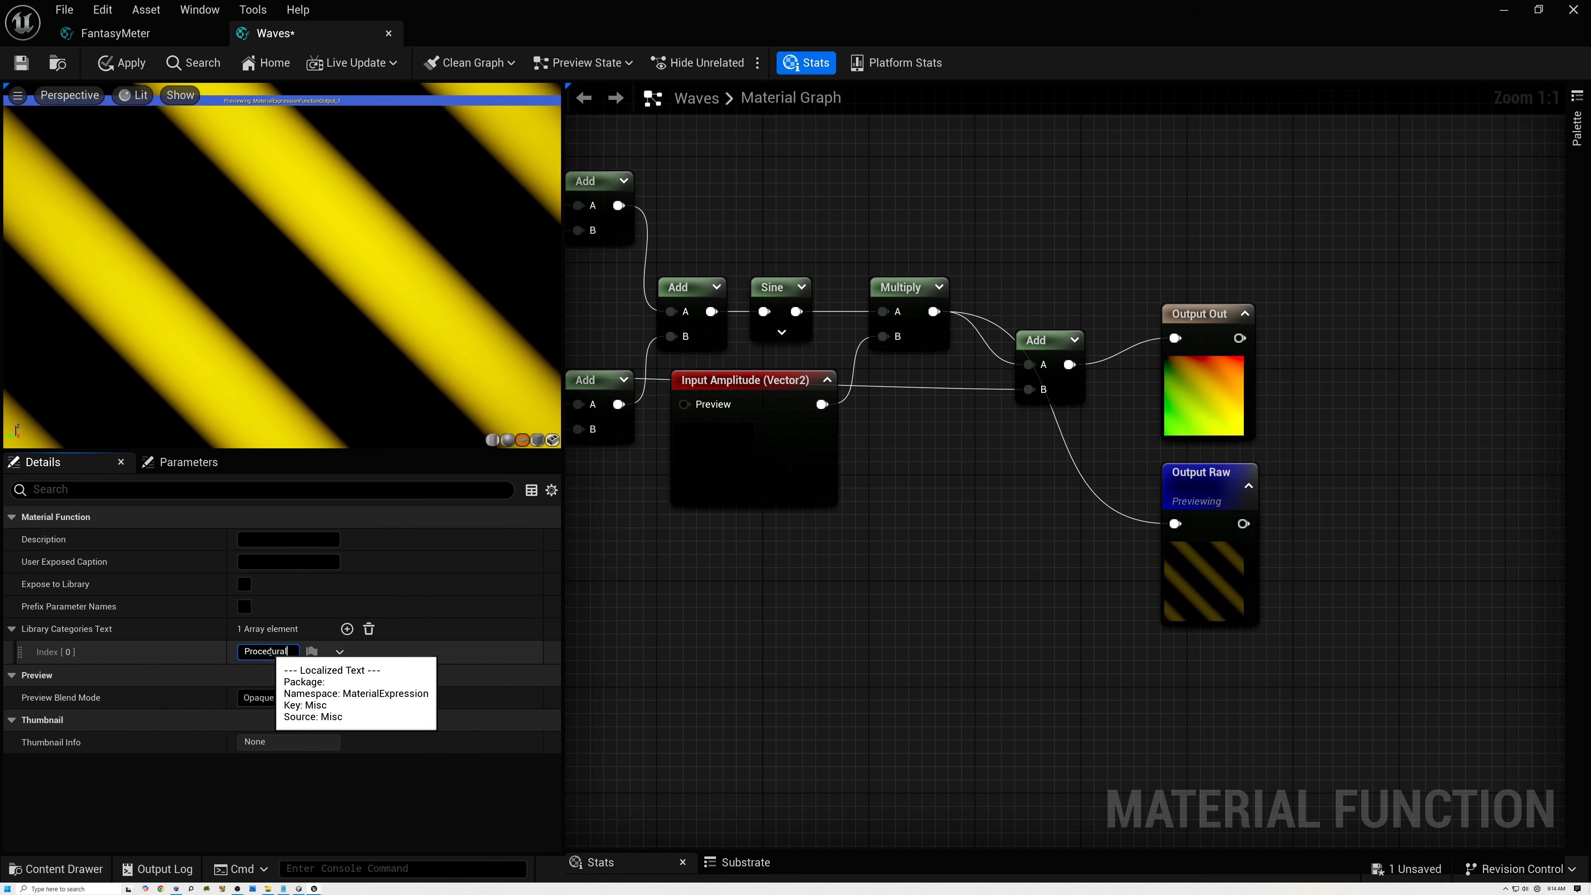
{"action": "type", "text": "|UV"}
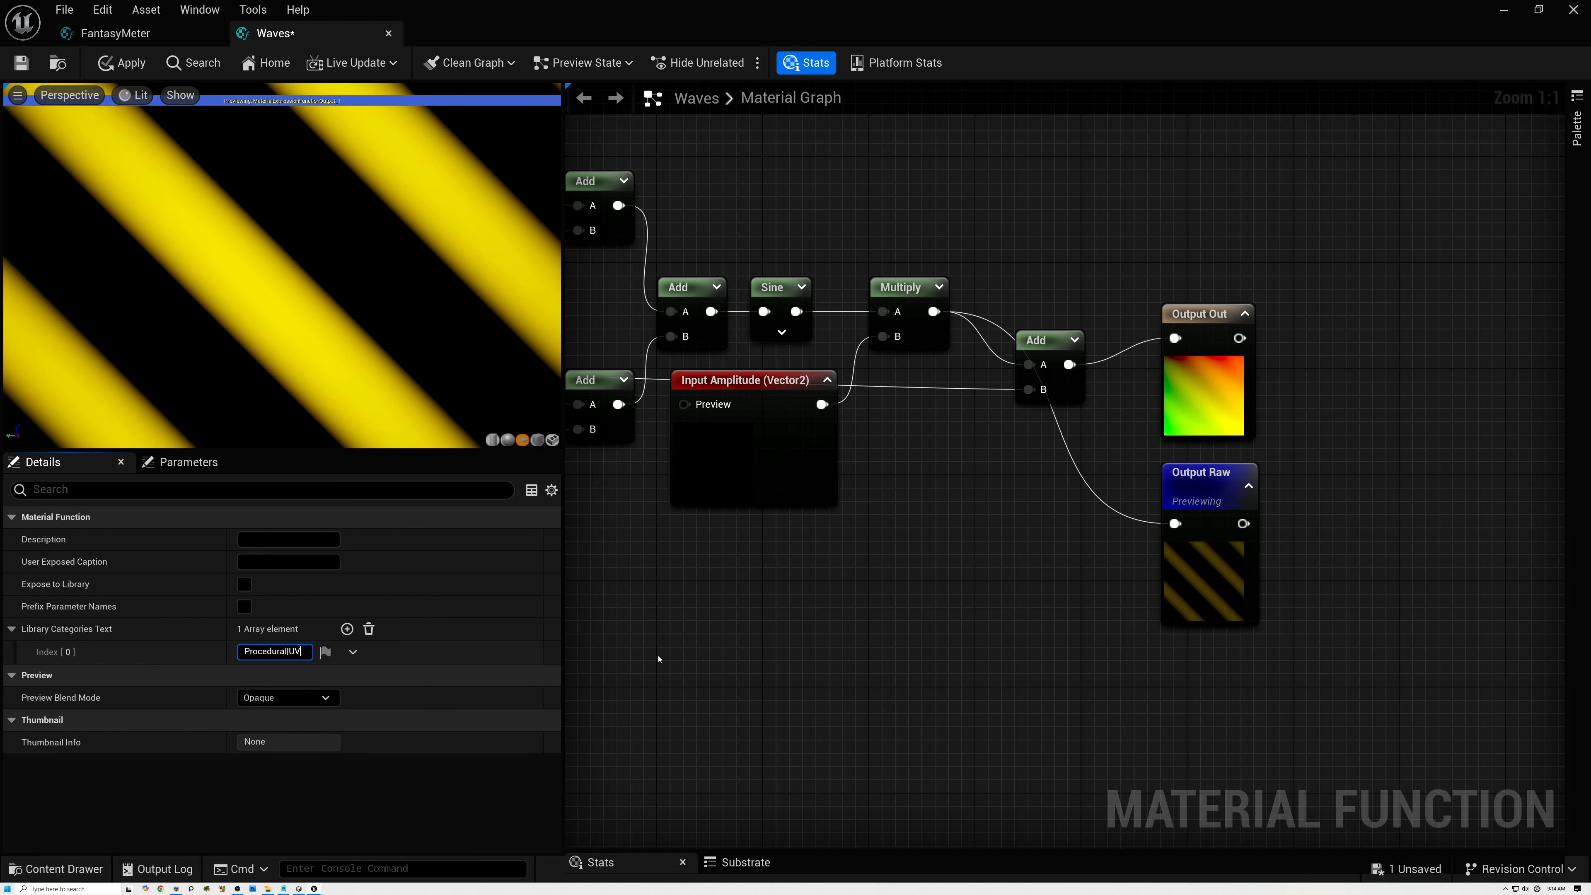
{"action": "right_click_drag", "start_coordinate": [745, 630], "coordinate": [1021, 583]}
{"action": "scroll", "coordinate": [964, 583], "scroll_direction": "down", "scroll_amount": 2}
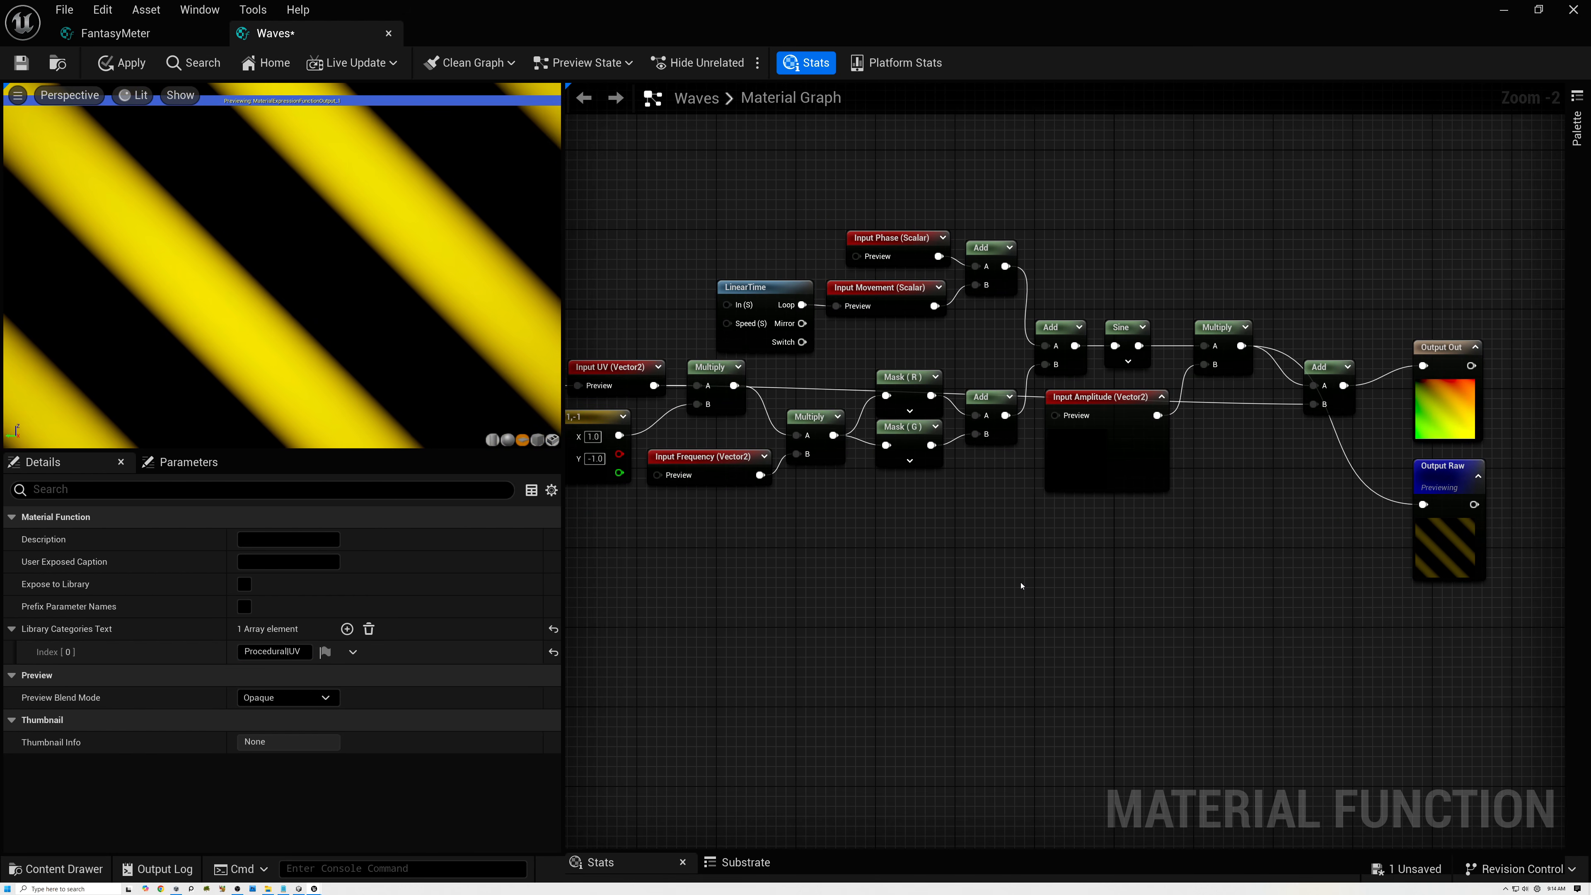
{"action": "key", "text": "ctrl+s"}
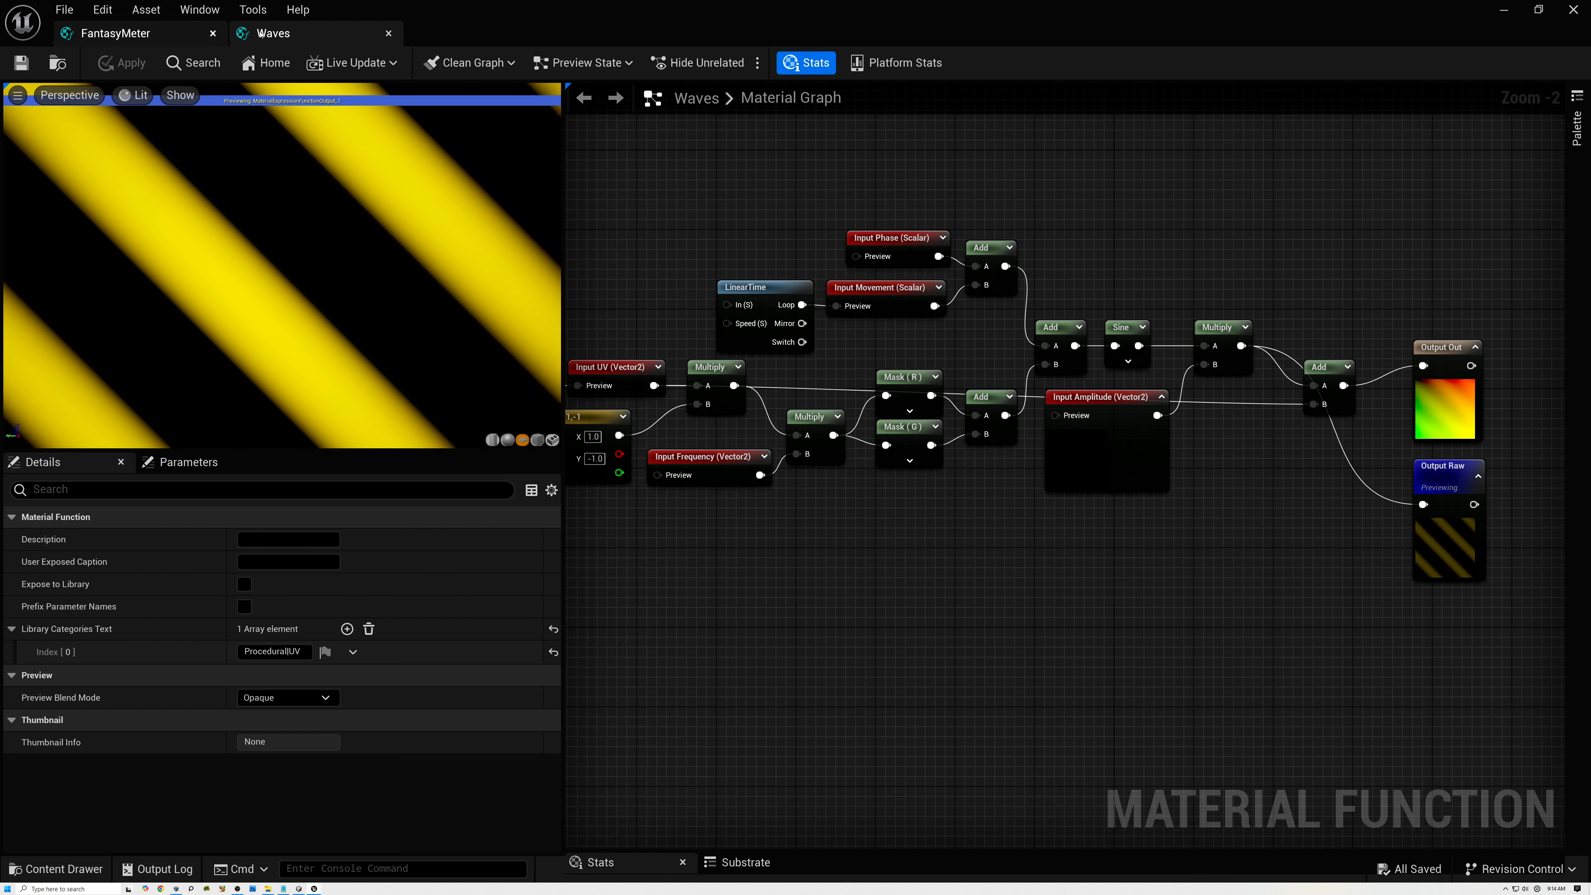
{"action": "left_click", "coordinate": [388, 33]}
Look for Waves among the Procedural UV functions that can be added to the FantasyMeter graph.
{"action": "right_click_drag", "start_coordinate": [649, 521], "coordinate": [1014, 459]}
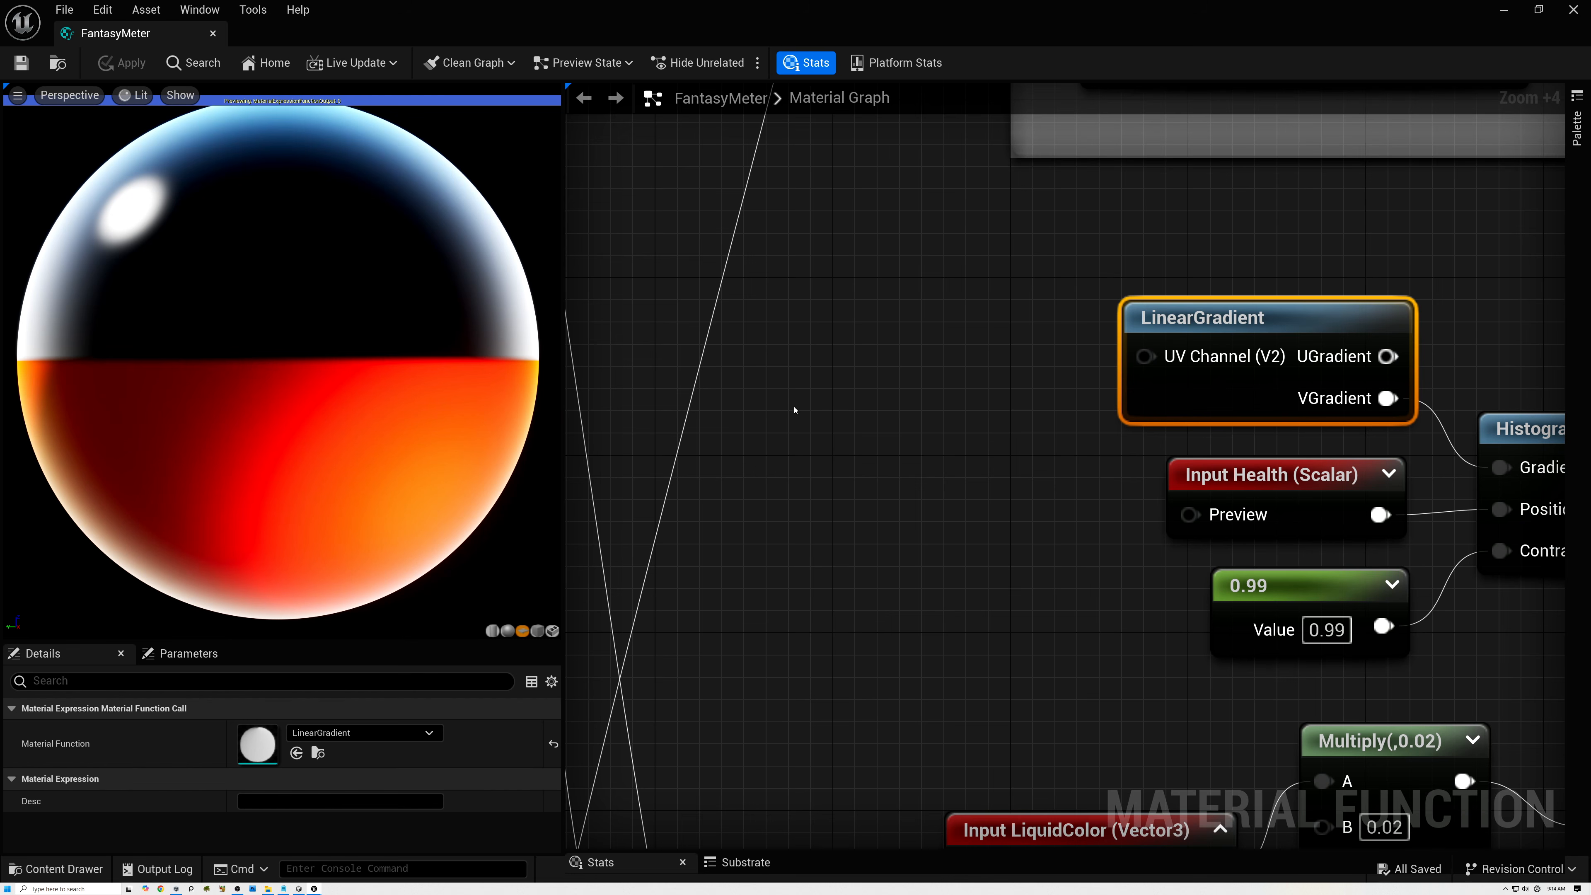
{"action": "right_click", "coordinate": [793, 362]}
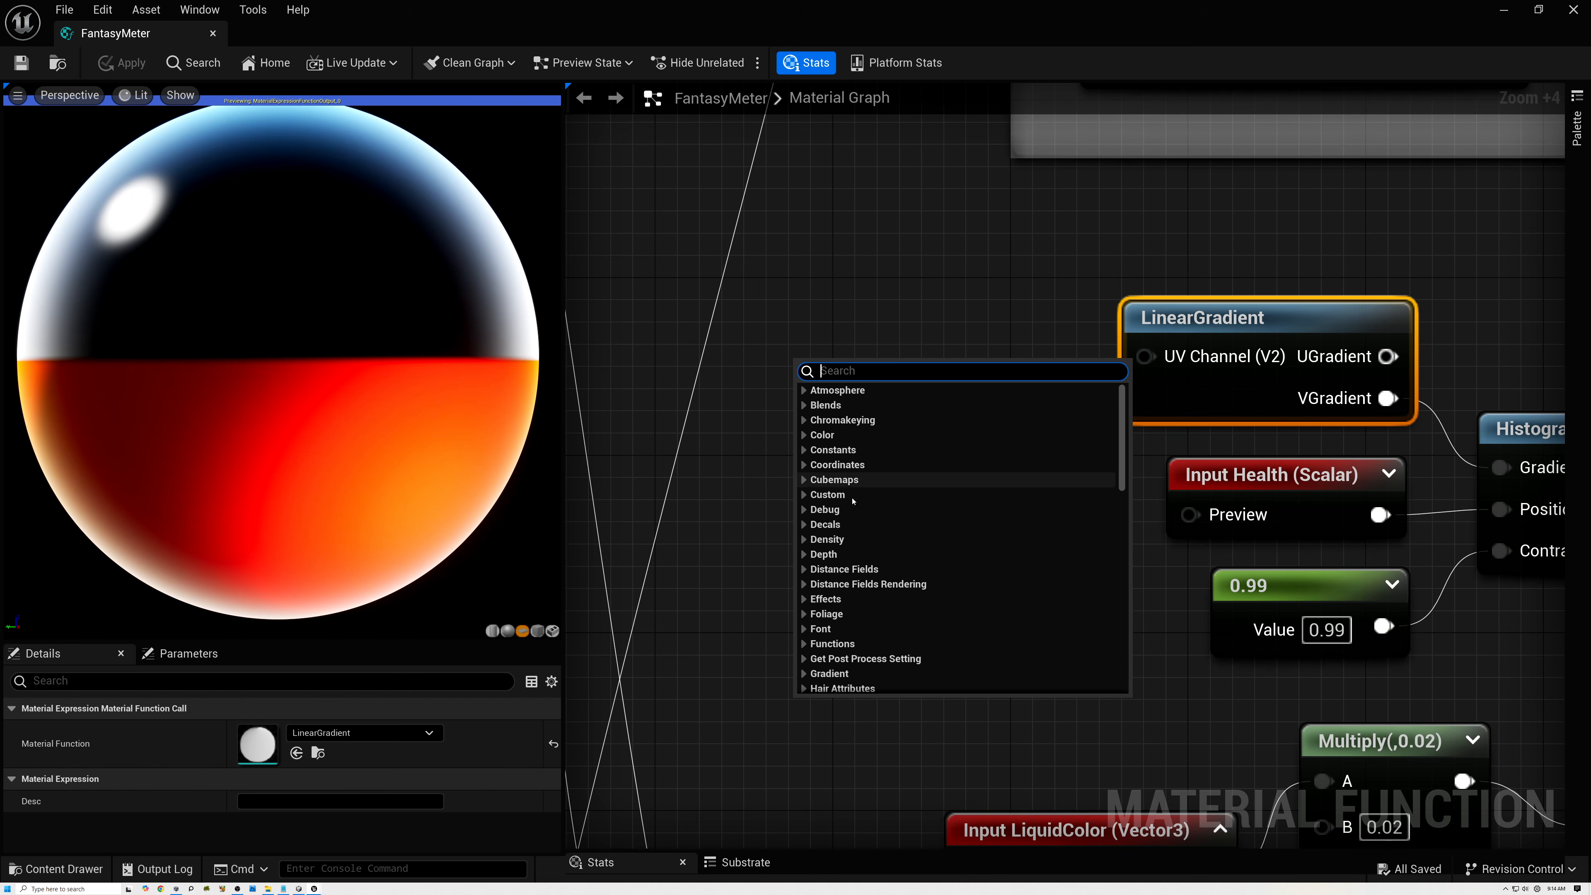
{"action": "scroll", "coordinate": [852, 495], "scroll_direction": "down", "scroll_amount": 5}
{"action": "scroll", "coordinate": [853, 500], "scroll_direction": "down", "scroll_amount": 3}
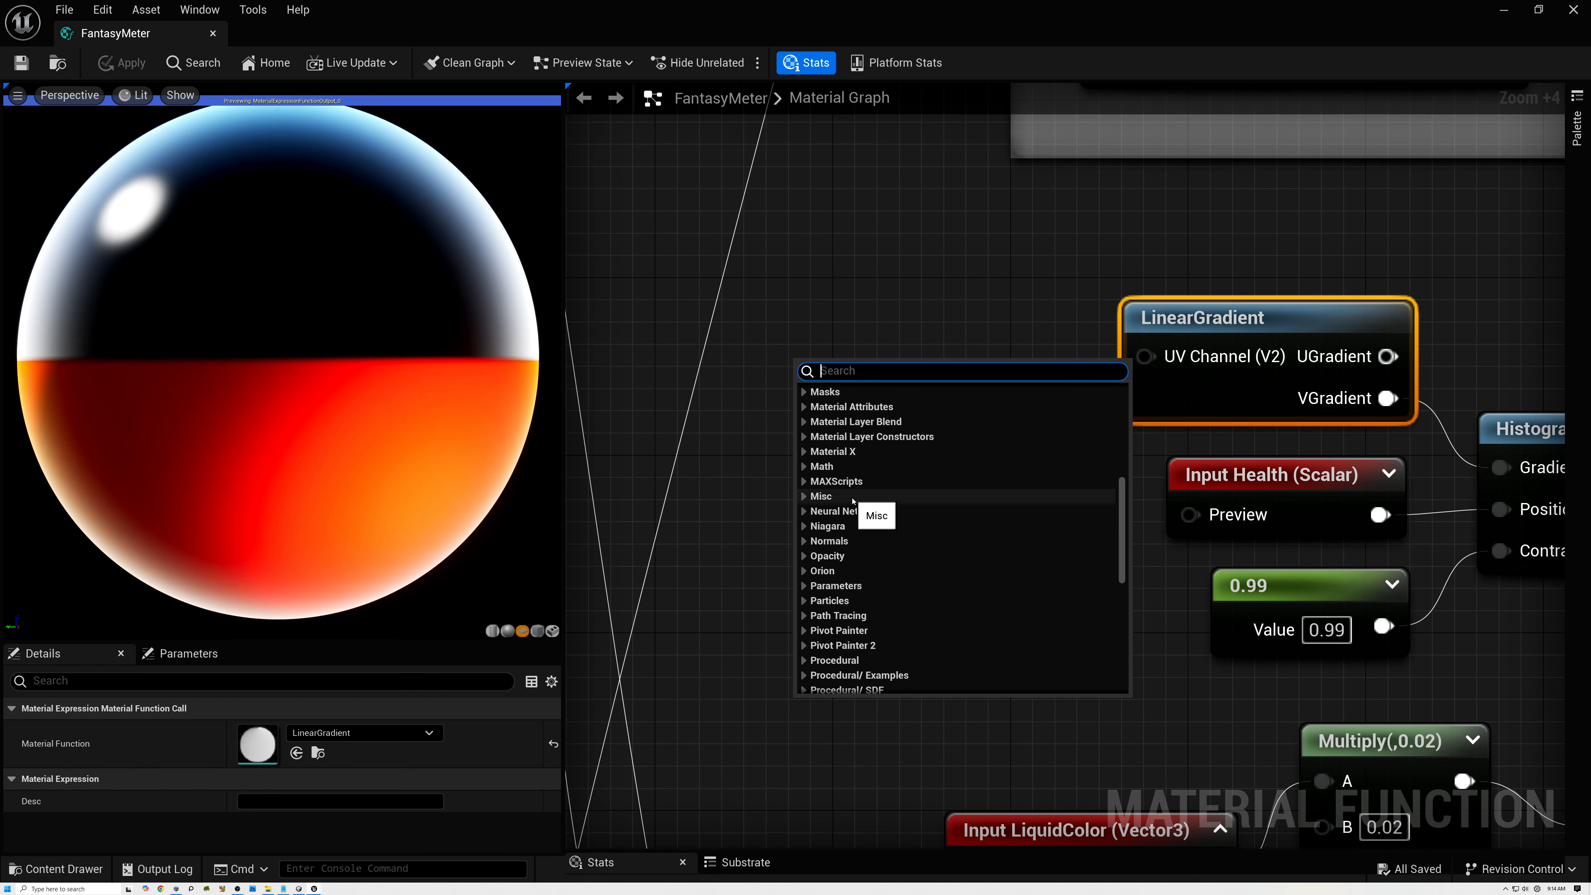
{"action": "scroll", "coordinate": [899, 571], "scroll_direction": "down", "scroll_amount": 3}
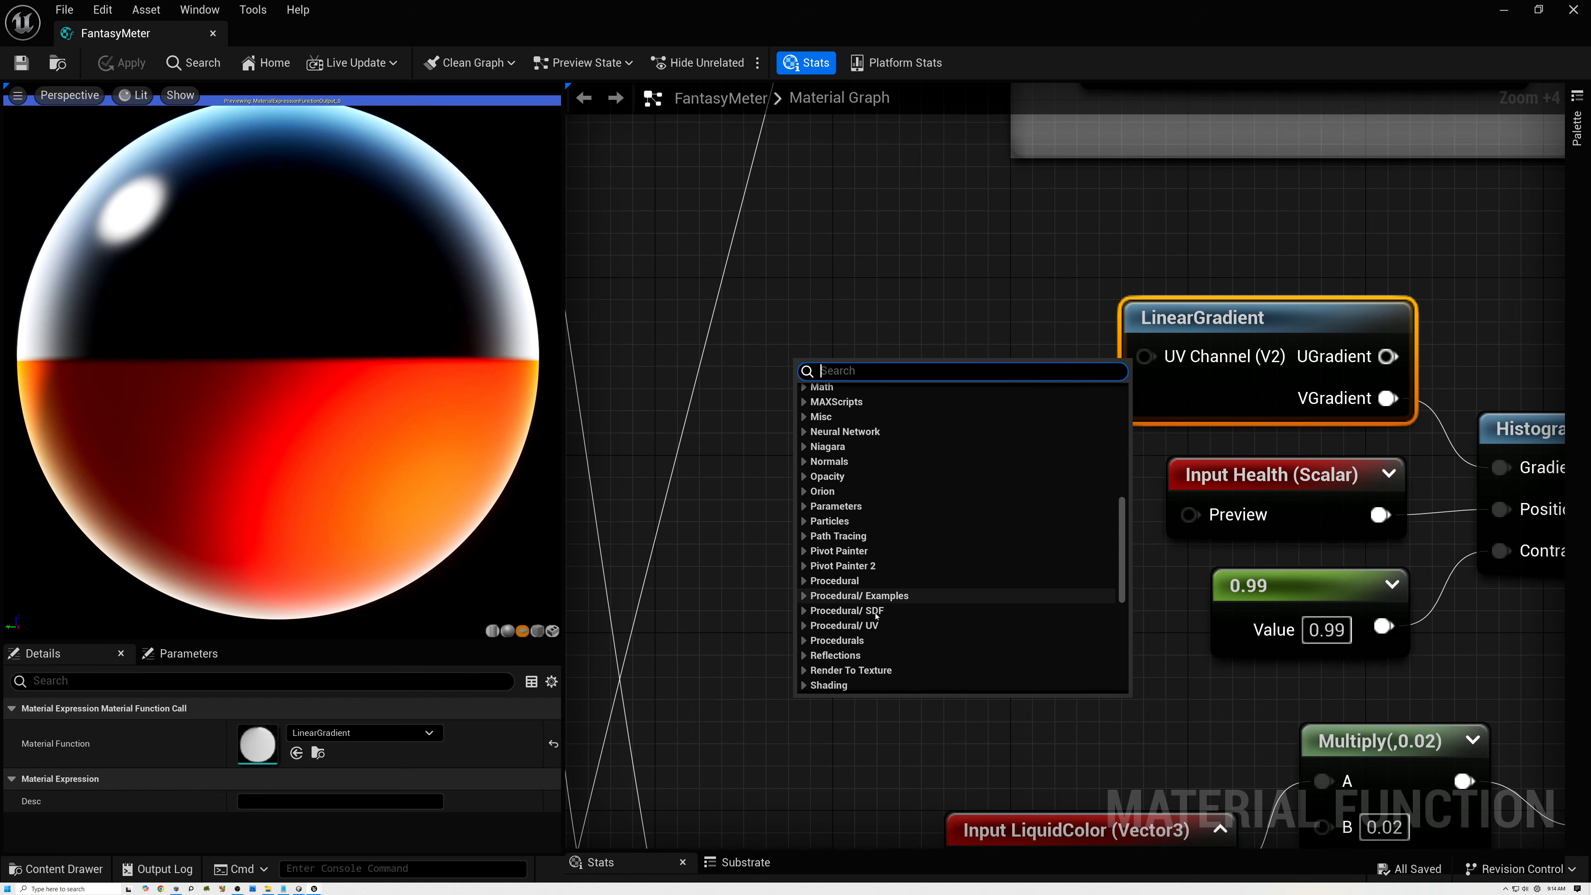
{"action": "left_click", "coordinate": [851, 580]}
{"action": "scroll", "coordinate": [859, 604], "scroll_direction": "down", "scroll_amount": 2}
{"action": "left_click", "coordinate": [824, 575]}
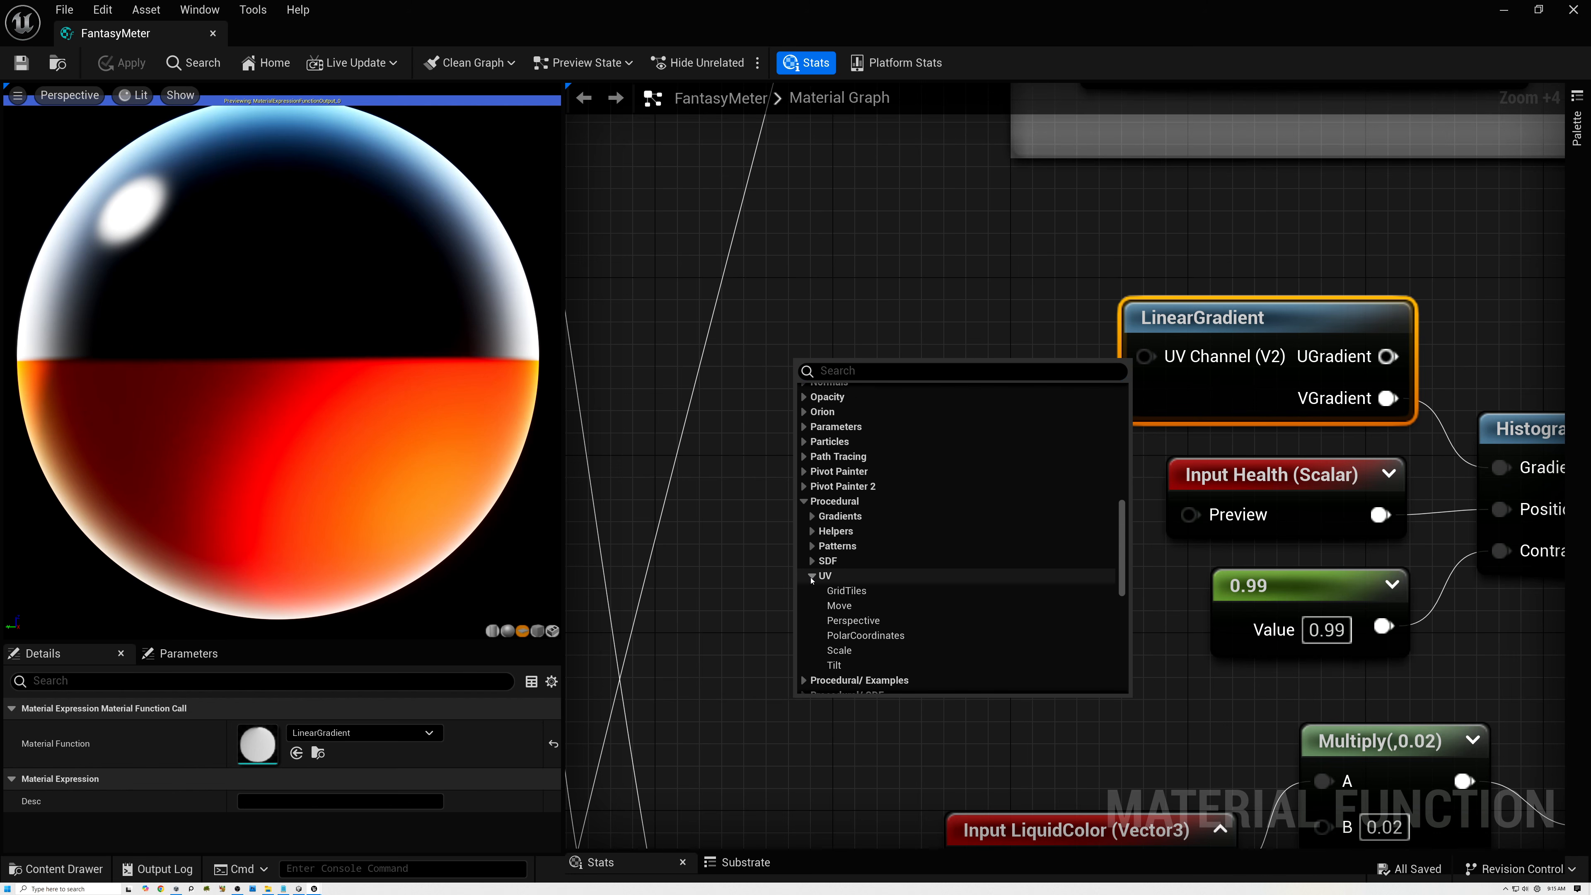
{"action": "scroll", "coordinate": [916, 542], "scroll_direction": "down", "scroll_amount": 1}
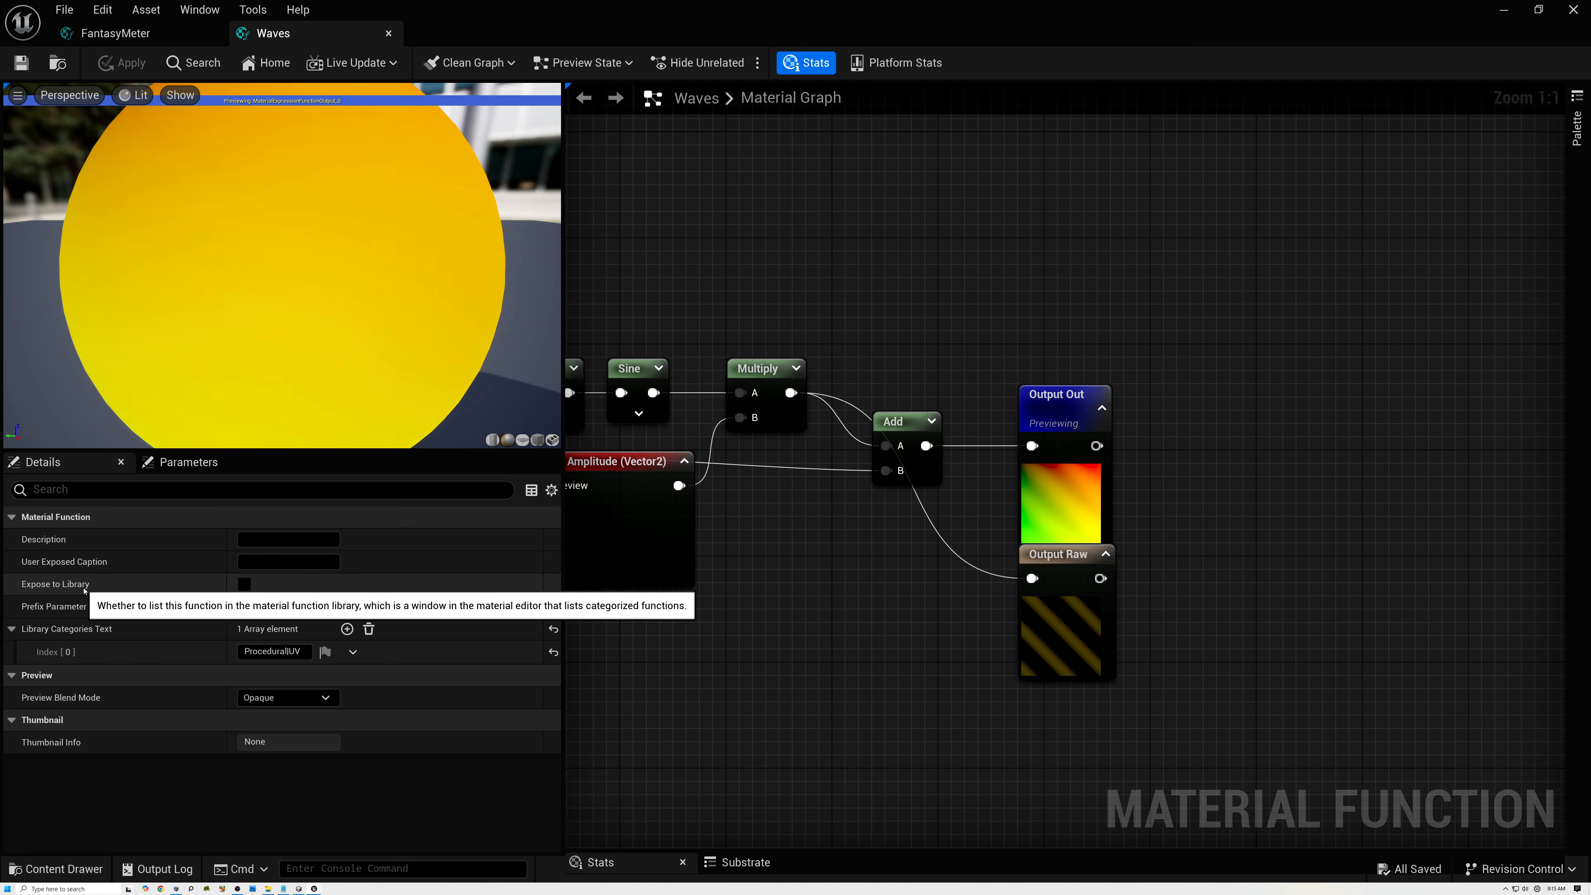
Expose the Waves function to the library, save it, and return to the FantasyMeter graph.
{"action": "left_click", "coordinate": [244, 585]}
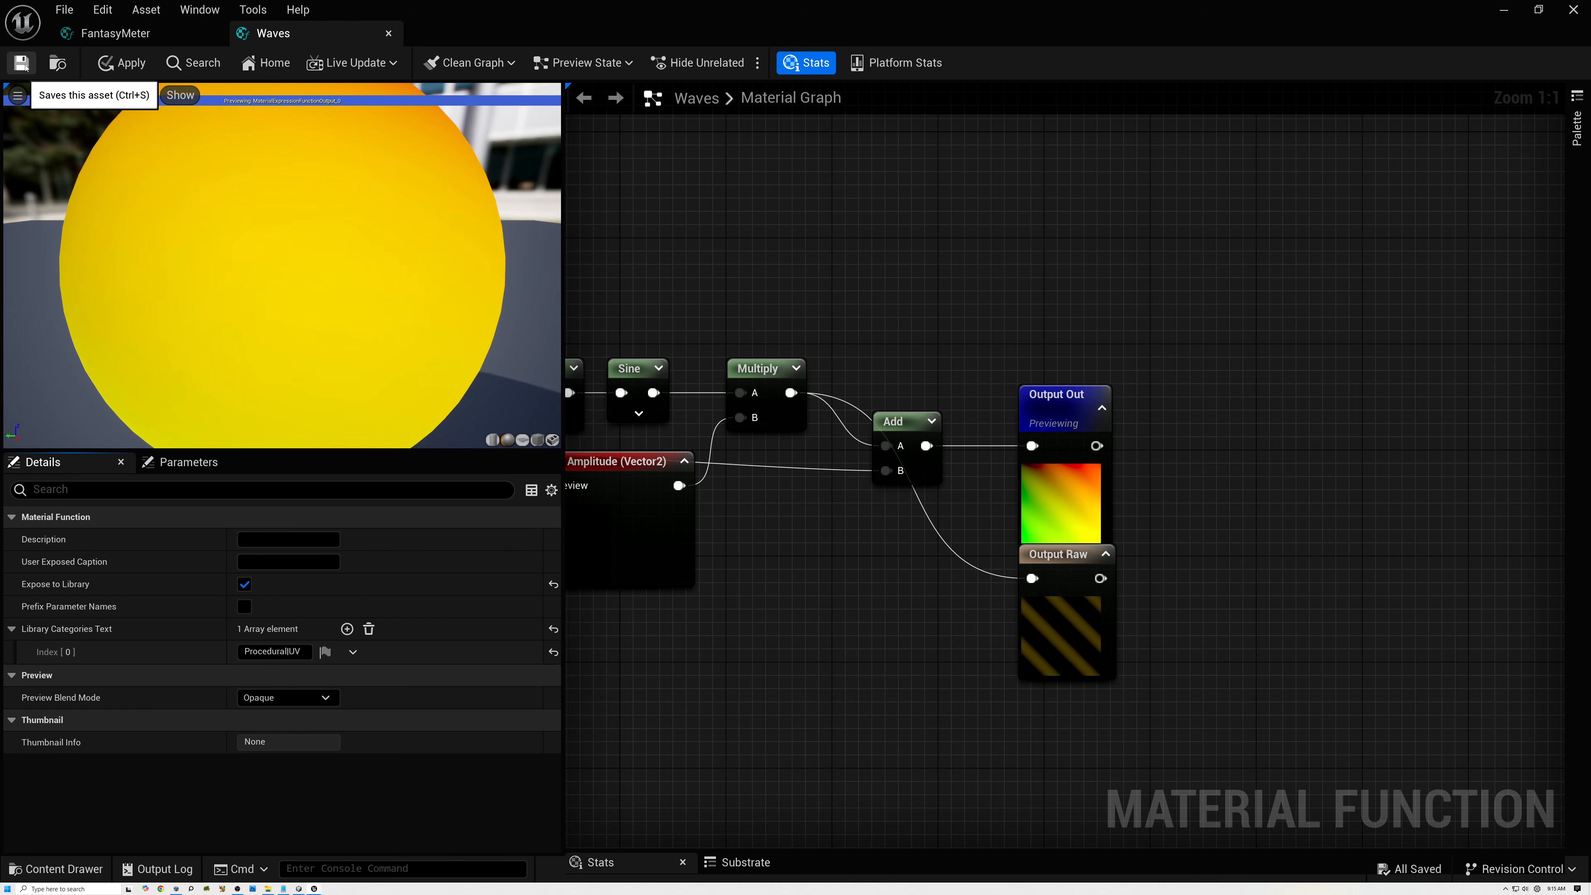
{"action": "left_click", "coordinate": [119, 33]}
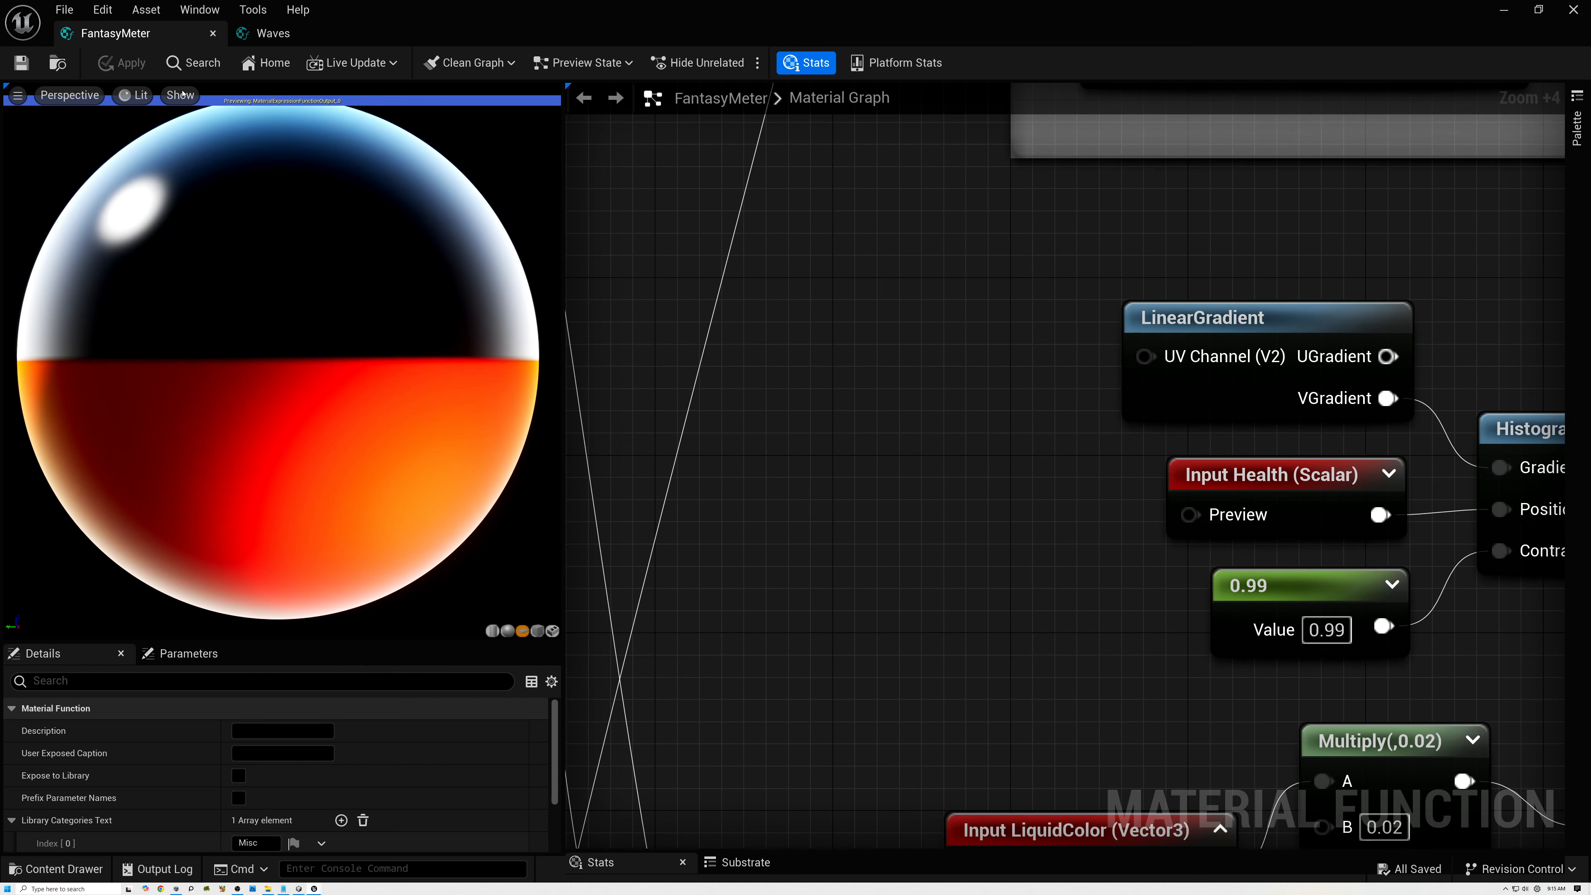
Add a Waves node from the Procedural UV category to the empty area before LinearGradient.
{"action": "right_click", "coordinate": [817, 423]}
{"action": "scroll", "coordinate": [924, 561], "scroll_direction": "down", "scroll_amount": 5}
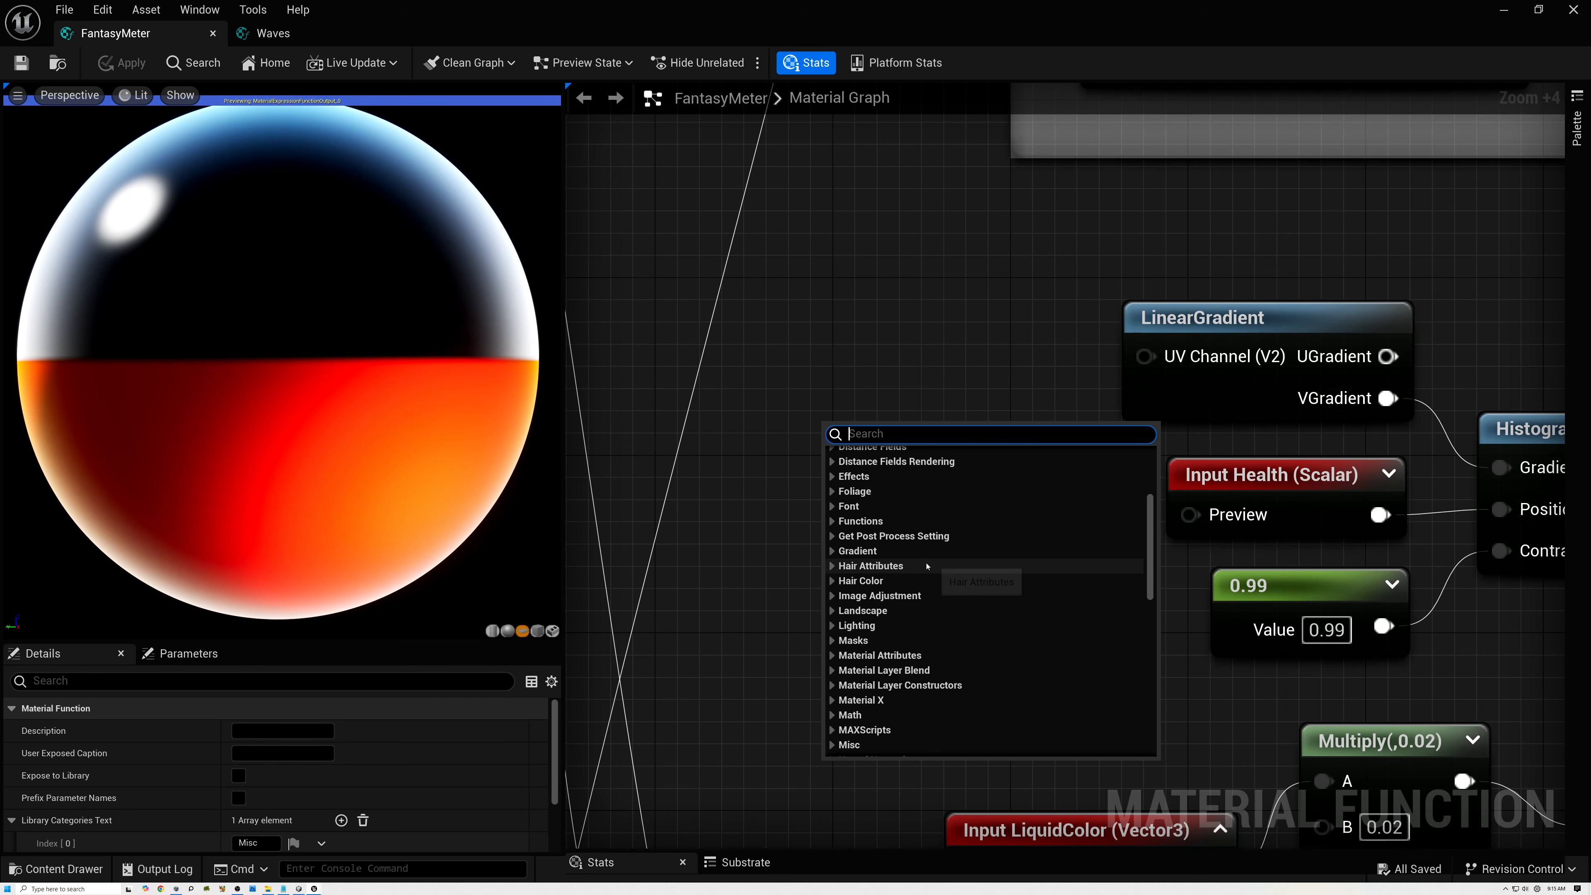
{"action": "scroll", "coordinate": [926, 566], "scroll_direction": "down", "scroll_amount": 3}
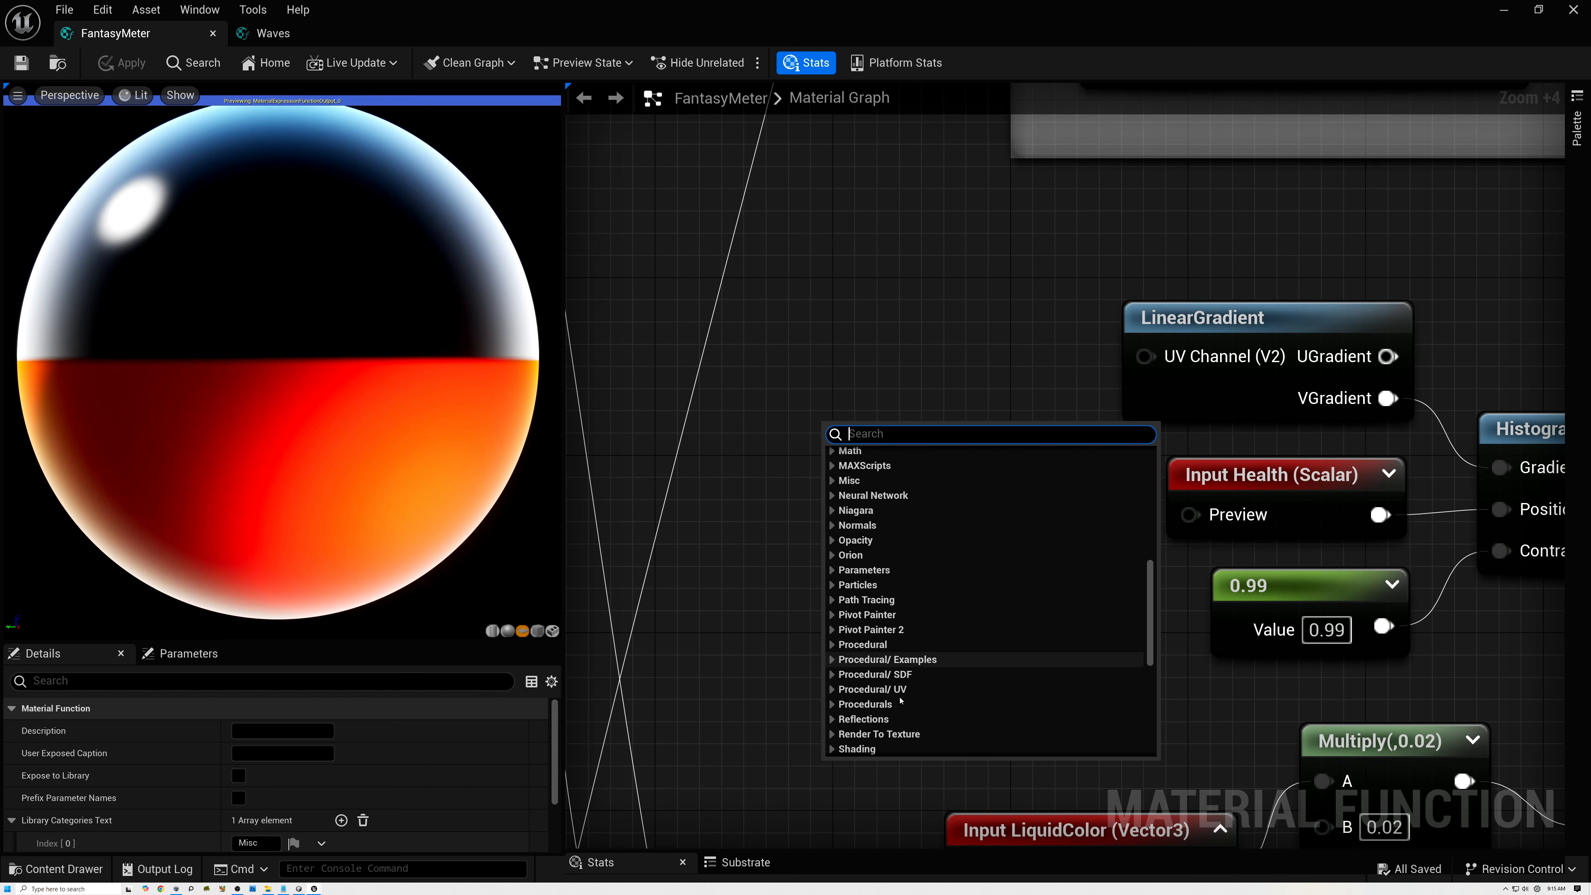
{"action": "left_click", "coordinate": [830, 704]}
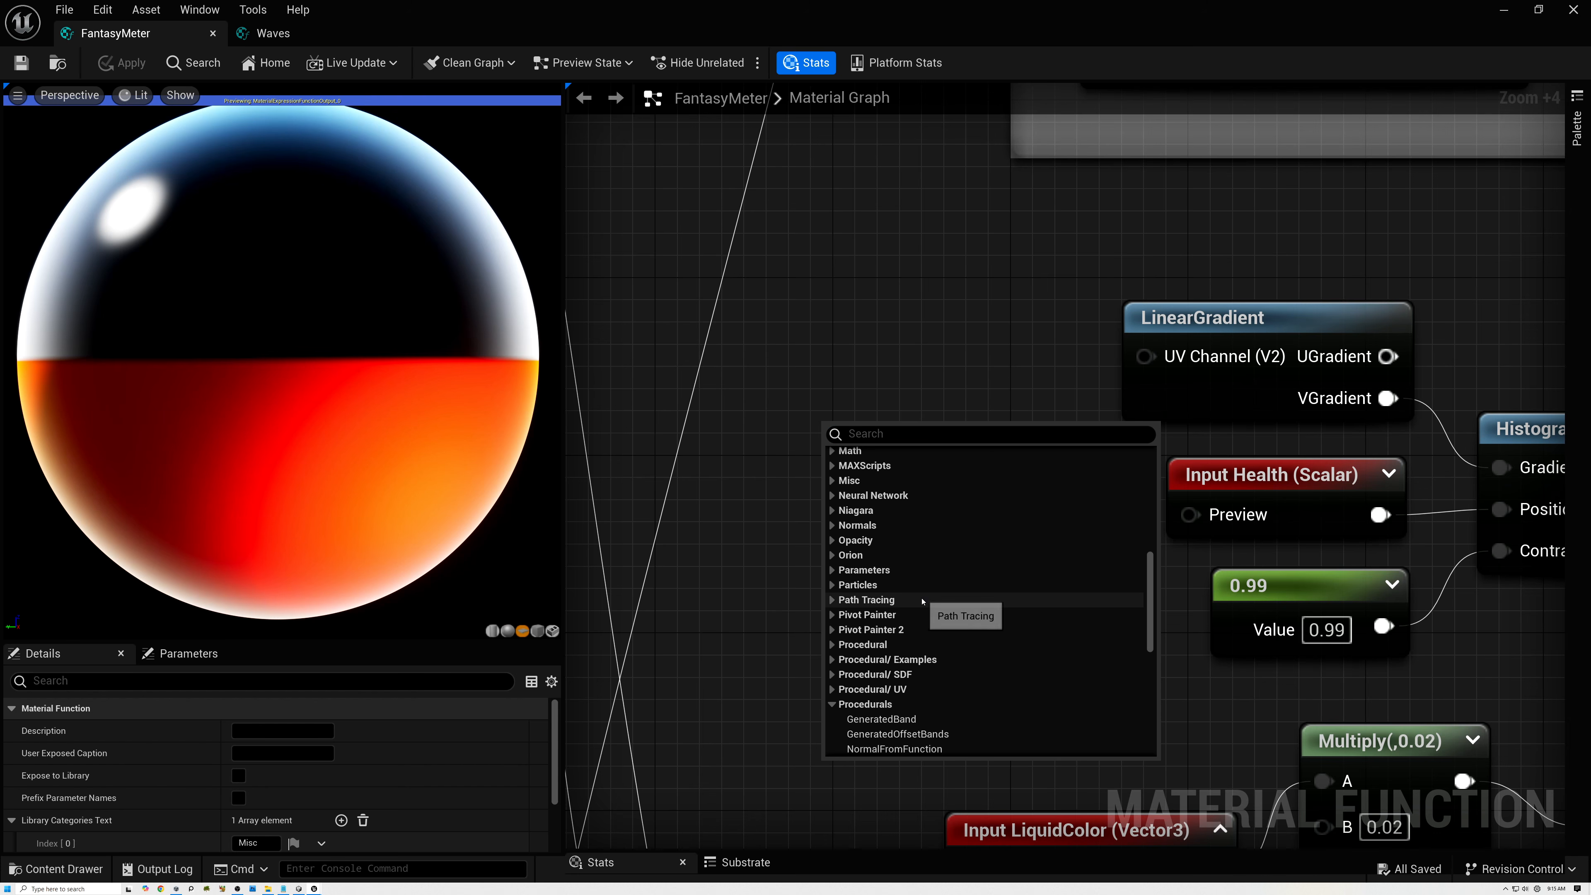
{"action": "left_click", "coordinate": [832, 644]}
{"action": "scroll", "coordinate": [842, 585], "scroll_direction": "down", "scroll_amount": 3}
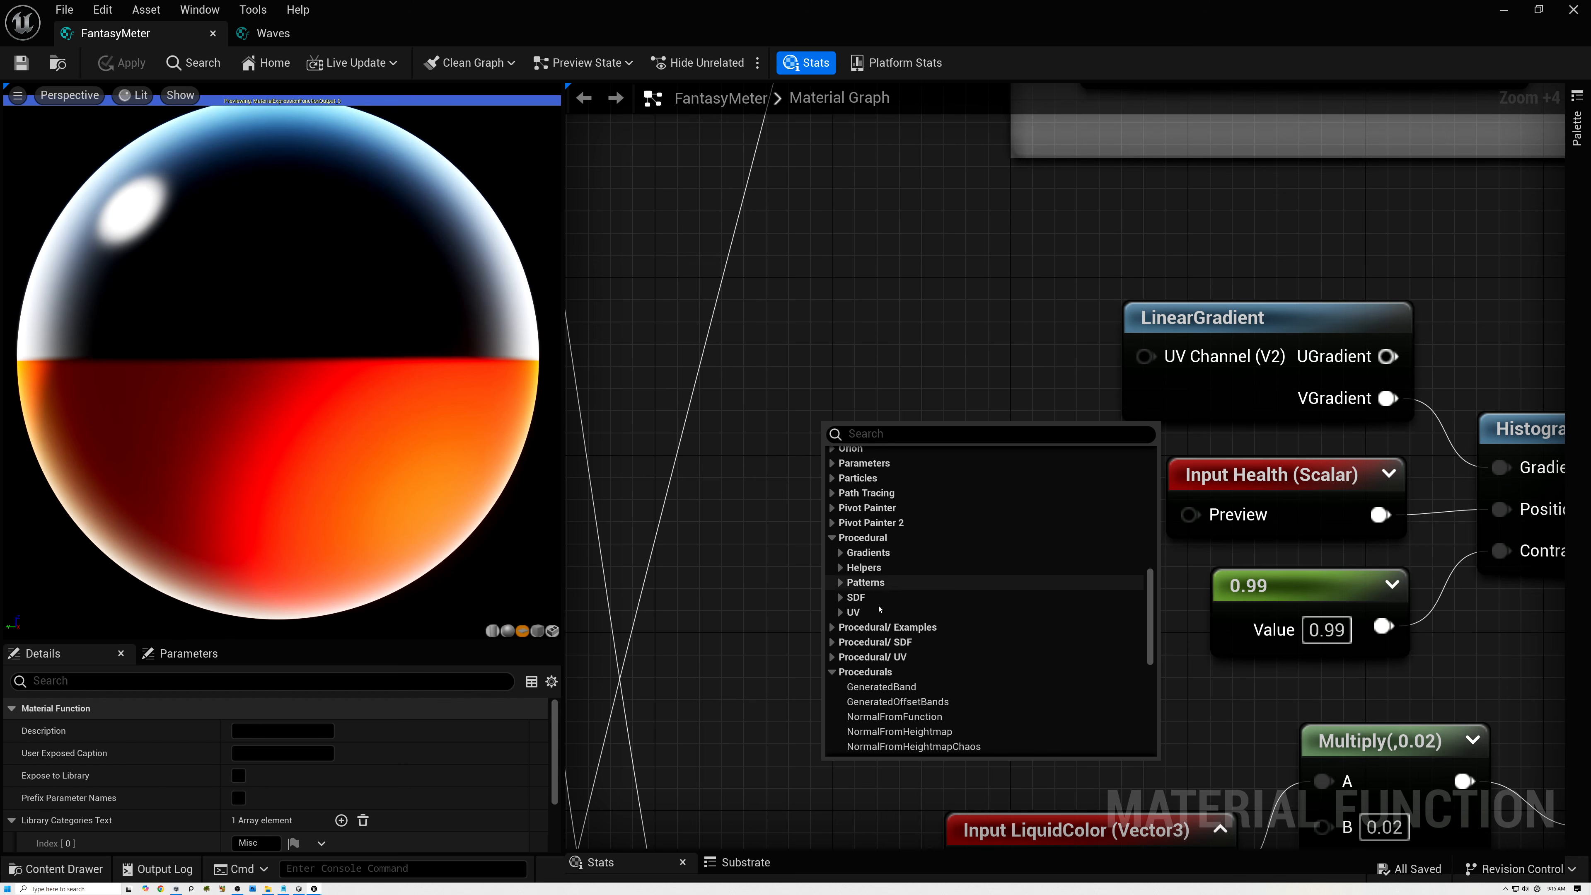
{"action": "left_click", "coordinate": [839, 612]}
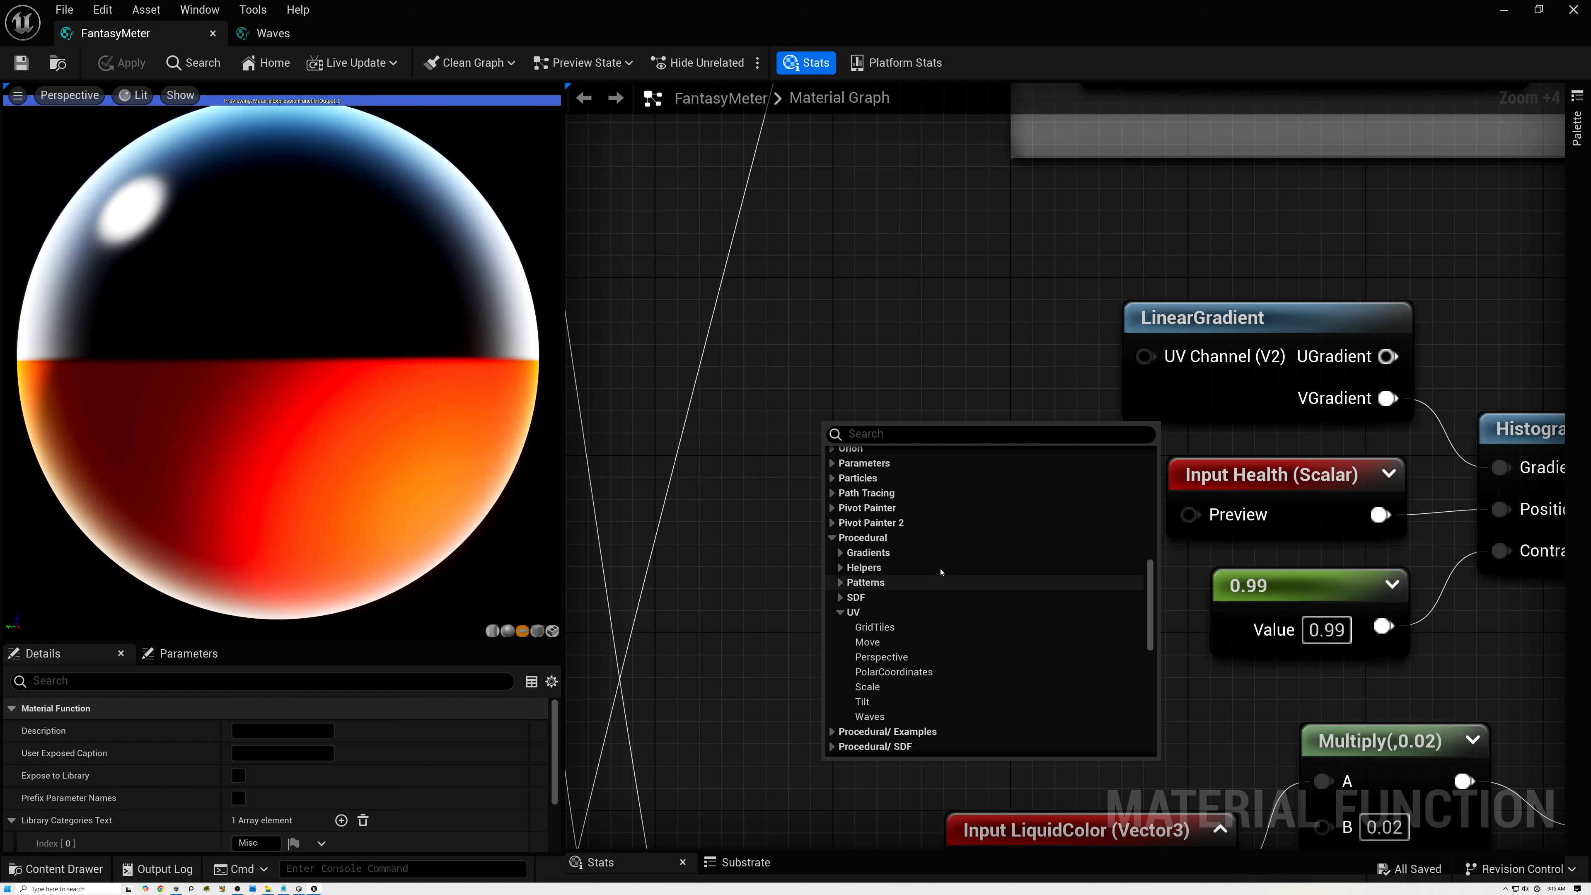
{"action": "left_click", "coordinate": [876, 718]}
Position the Waves node, connect its Out to LinearGradient's UV Channel, and enlarge the Stats area to read the compile error.
{"action": "left_click", "coordinate": [867, 446]}
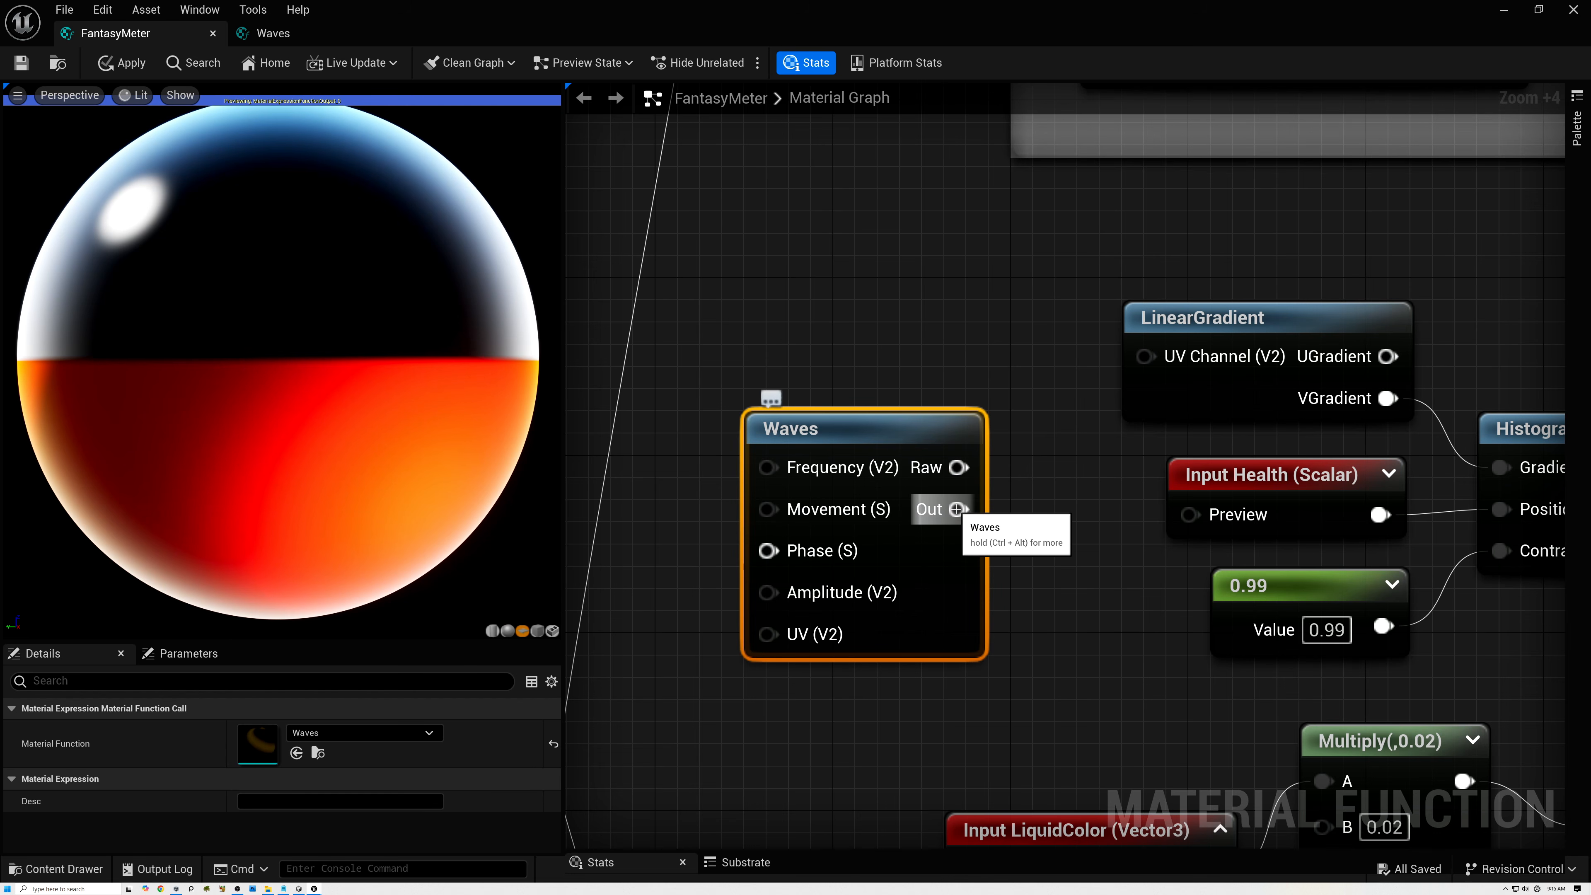
{"action": "left_click_drag", "start_coordinate": [956, 509], "coordinate": [1144, 356]}
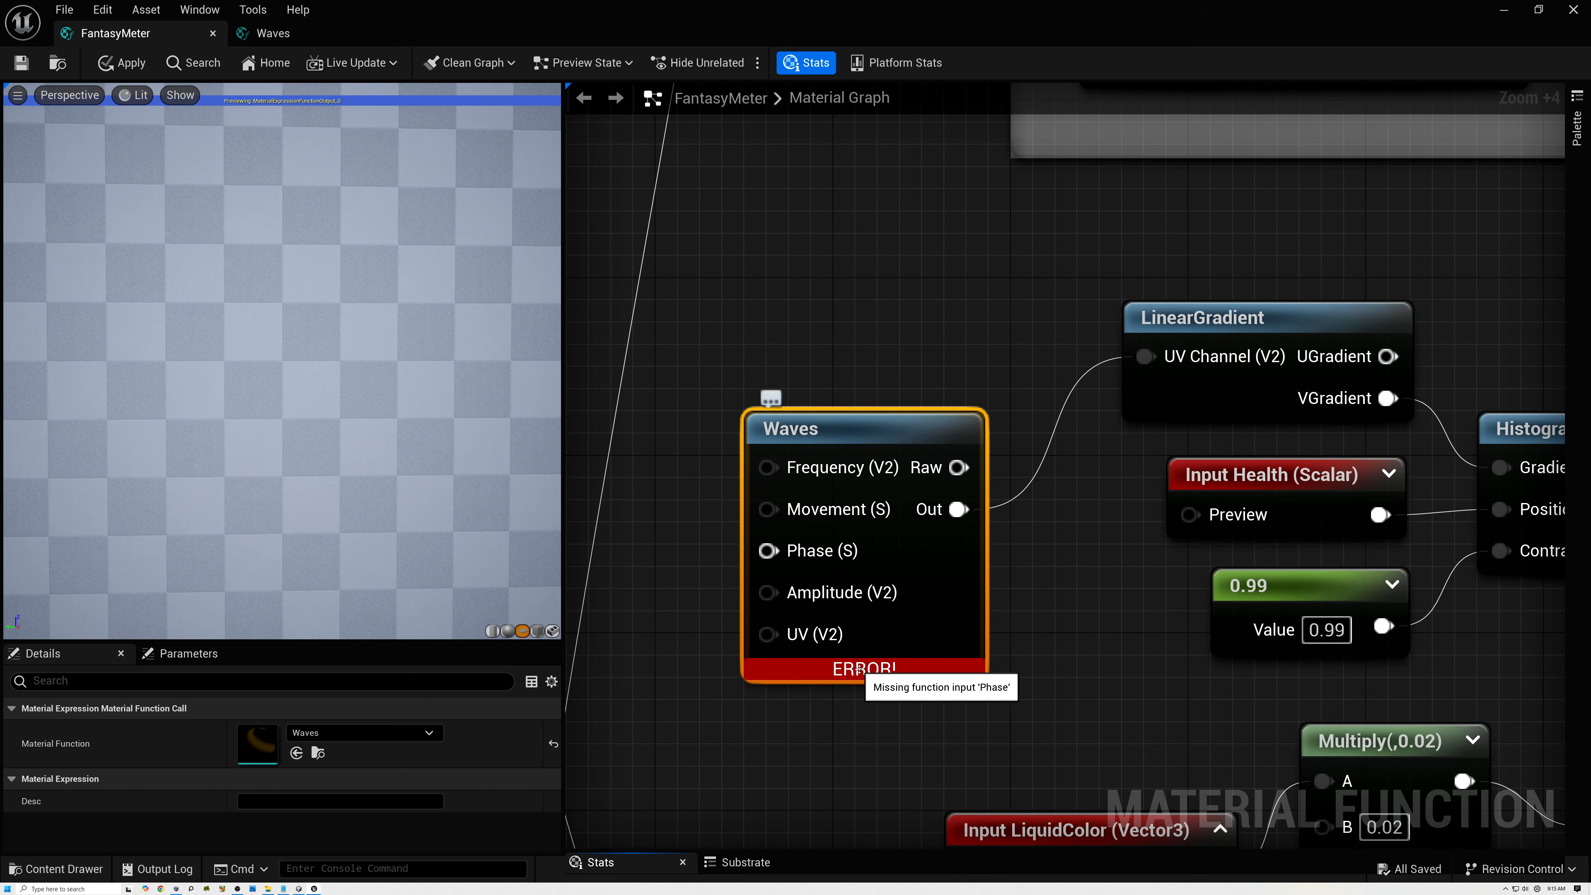
{"action": "left_click_drag", "start_coordinate": [687, 850], "coordinate": [696, 719]}
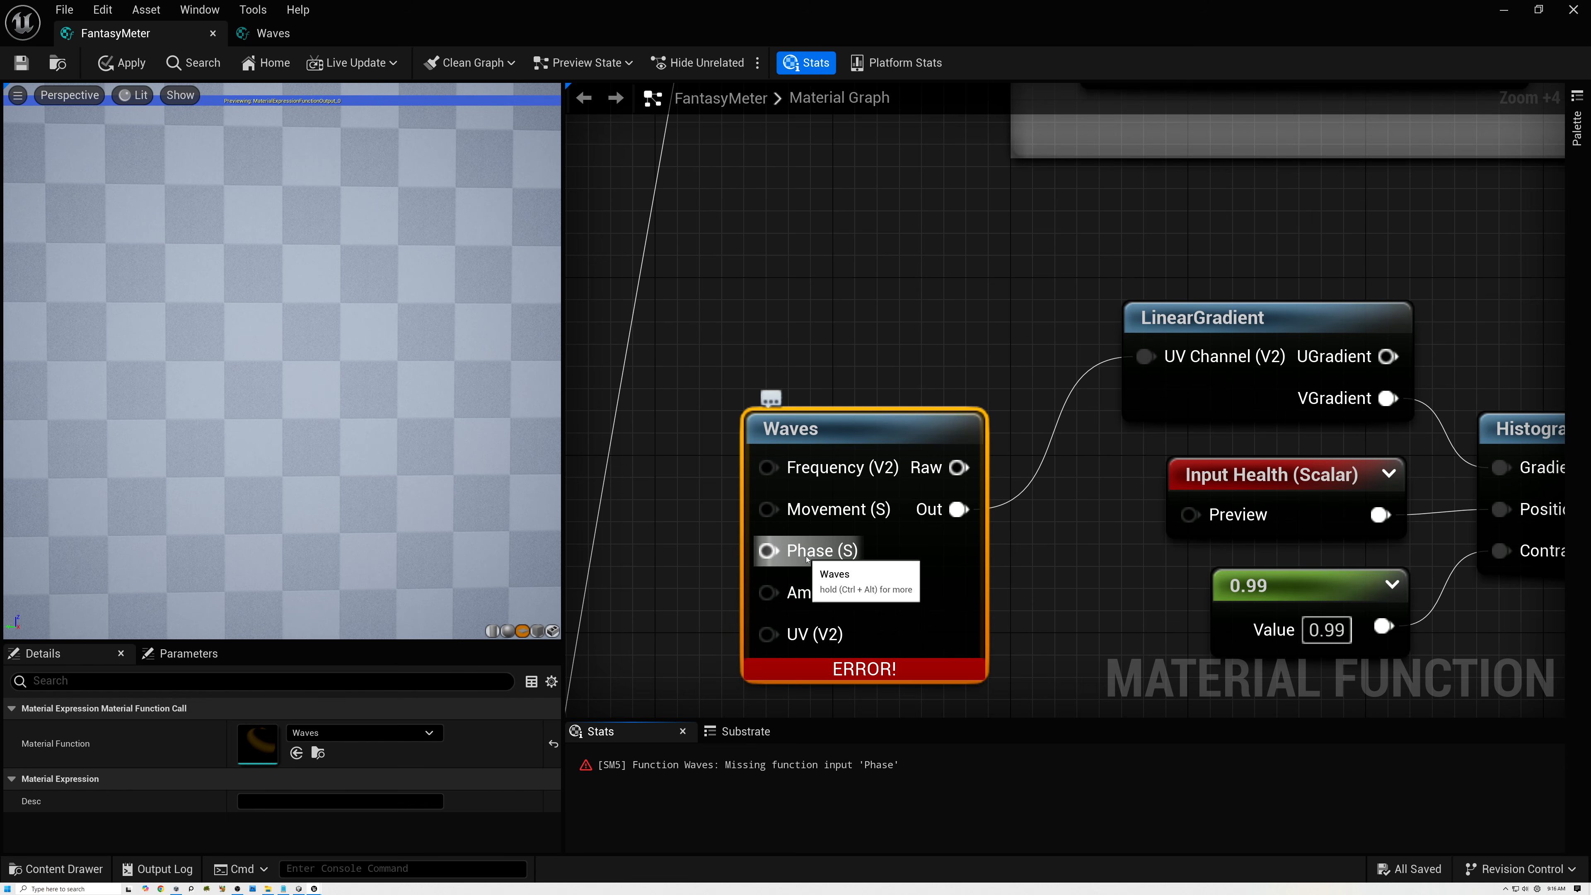
Align the Waves node with LinearGradient and enable using the preview value as default on the Waves function's Phase input.
{"action": "left_click_drag", "start_coordinate": [855, 428], "coordinate": [878, 271]}
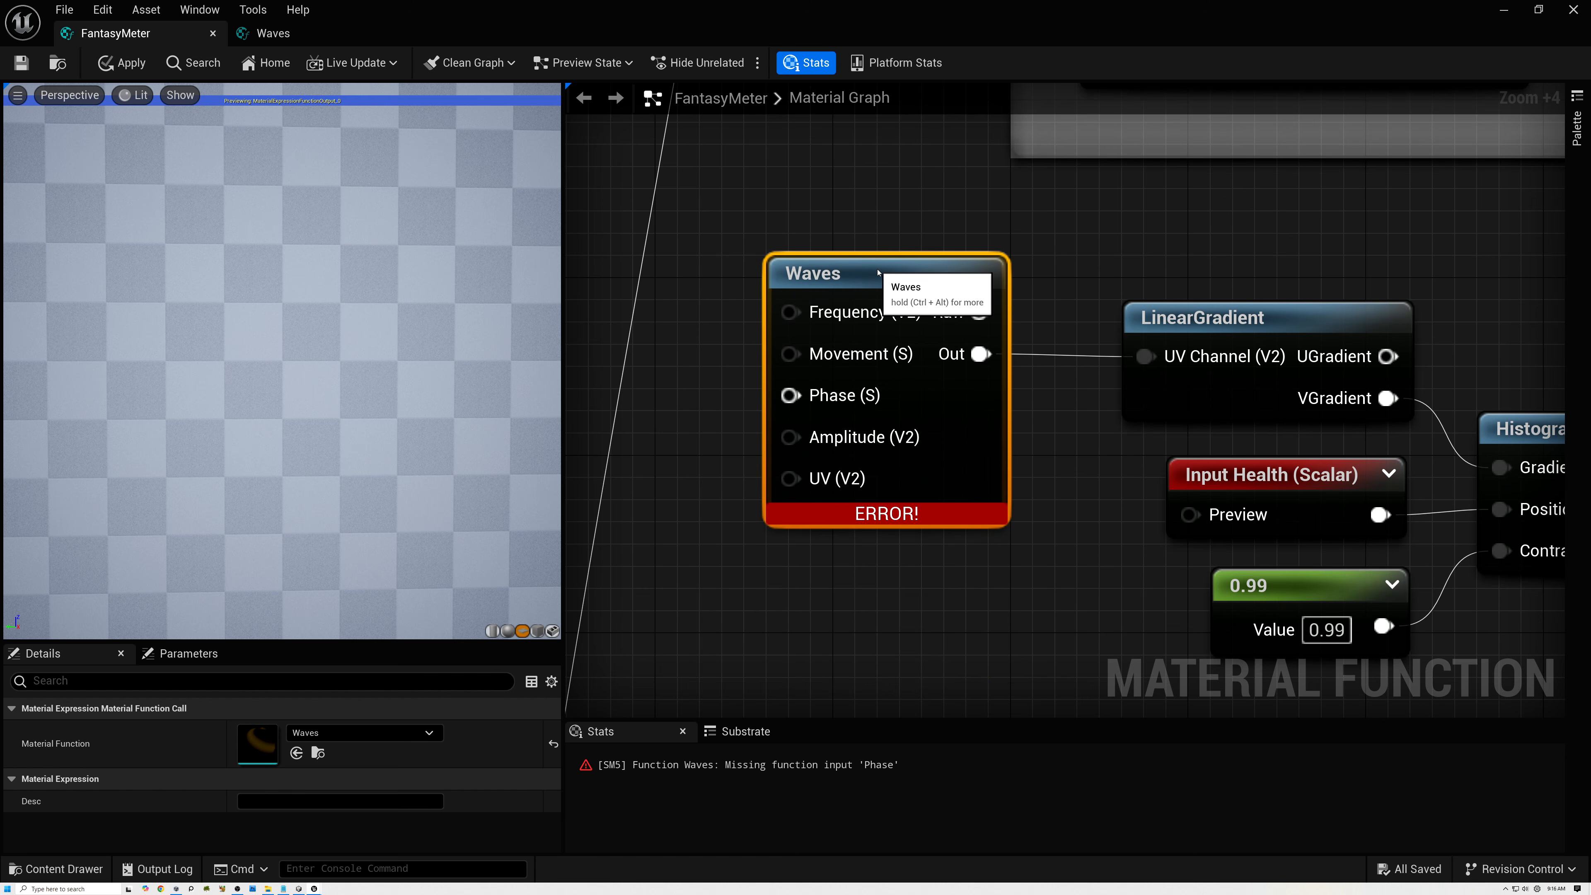
{"action": "left_click", "coordinate": [274, 38]}
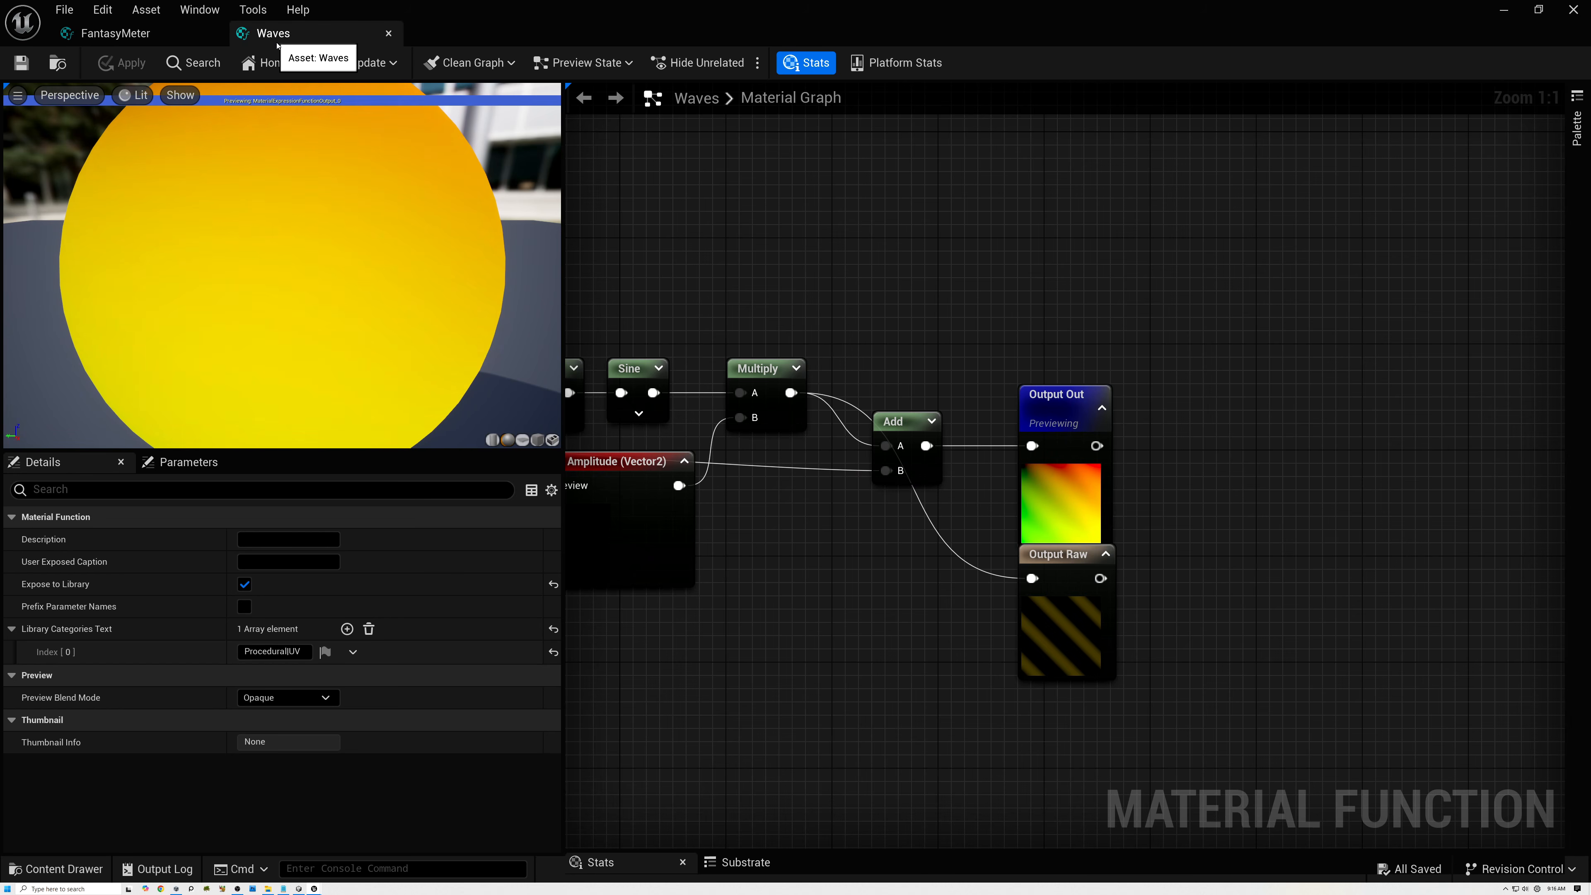
{"action": "right_click_drag", "start_coordinate": [689, 255], "coordinate": [1406, 291]}
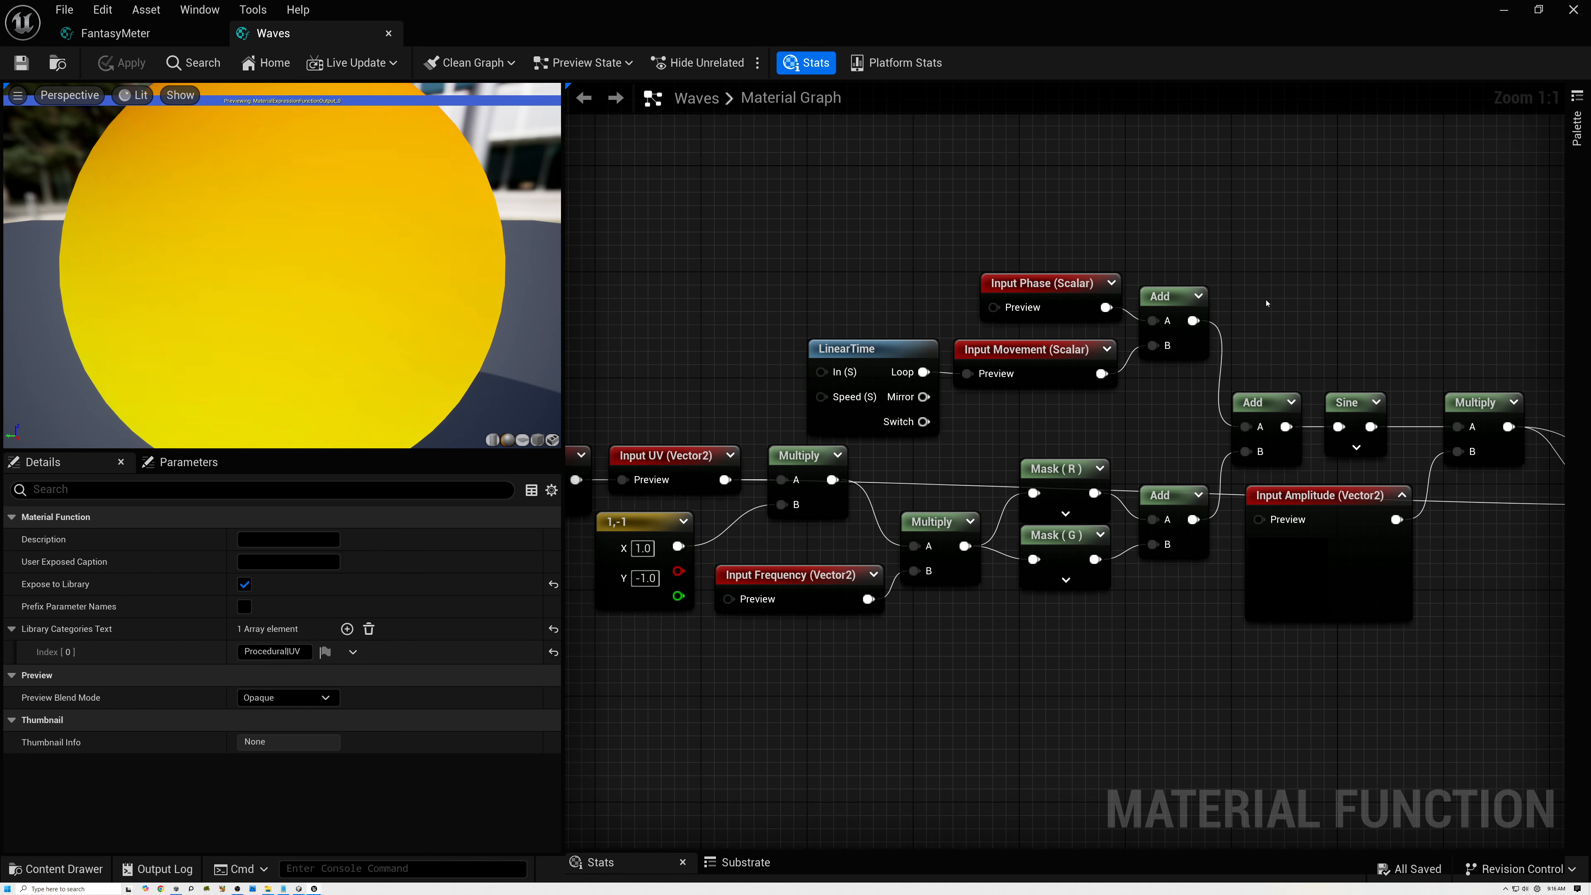
{"action": "left_click", "coordinate": [1038, 284]}
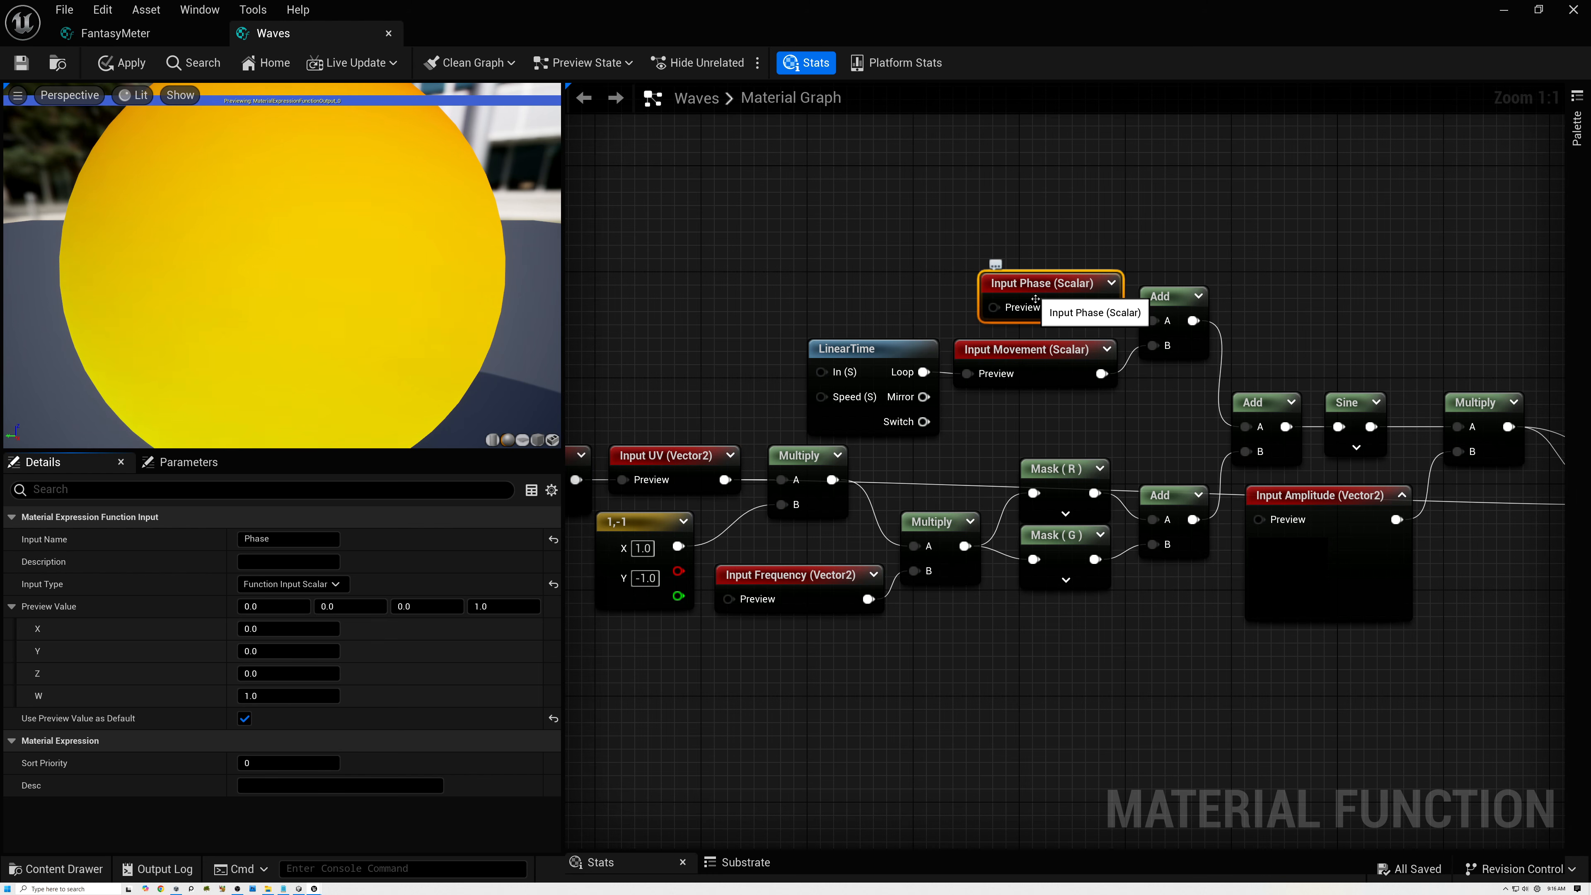
Set the Amplitude input's sort priority to 1 in the Waves function so it follows UV.
{"action": "scroll", "coordinate": [1019, 430], "scroll_direction": "down", "scroll_amount": 2}
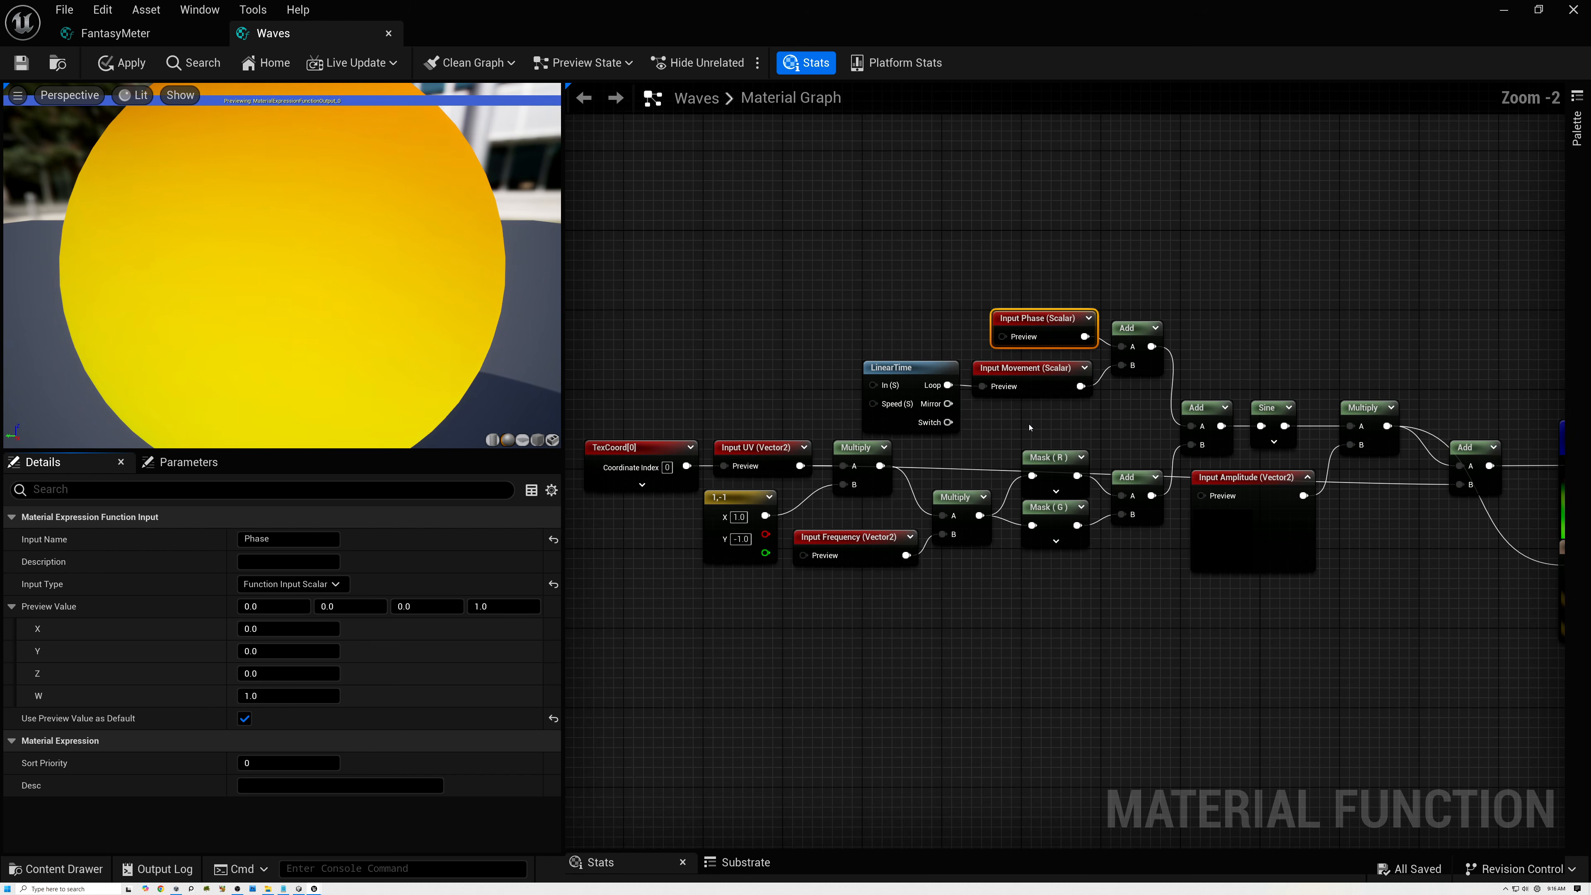
{"action": "scroll", "coordinate": [1038, 423], "scroll_direction": "up", "scroll_amount": 1}
{"action": "right_click_drag", "start_coordinate": [1074, 420], "coordinate": [921, 436]}
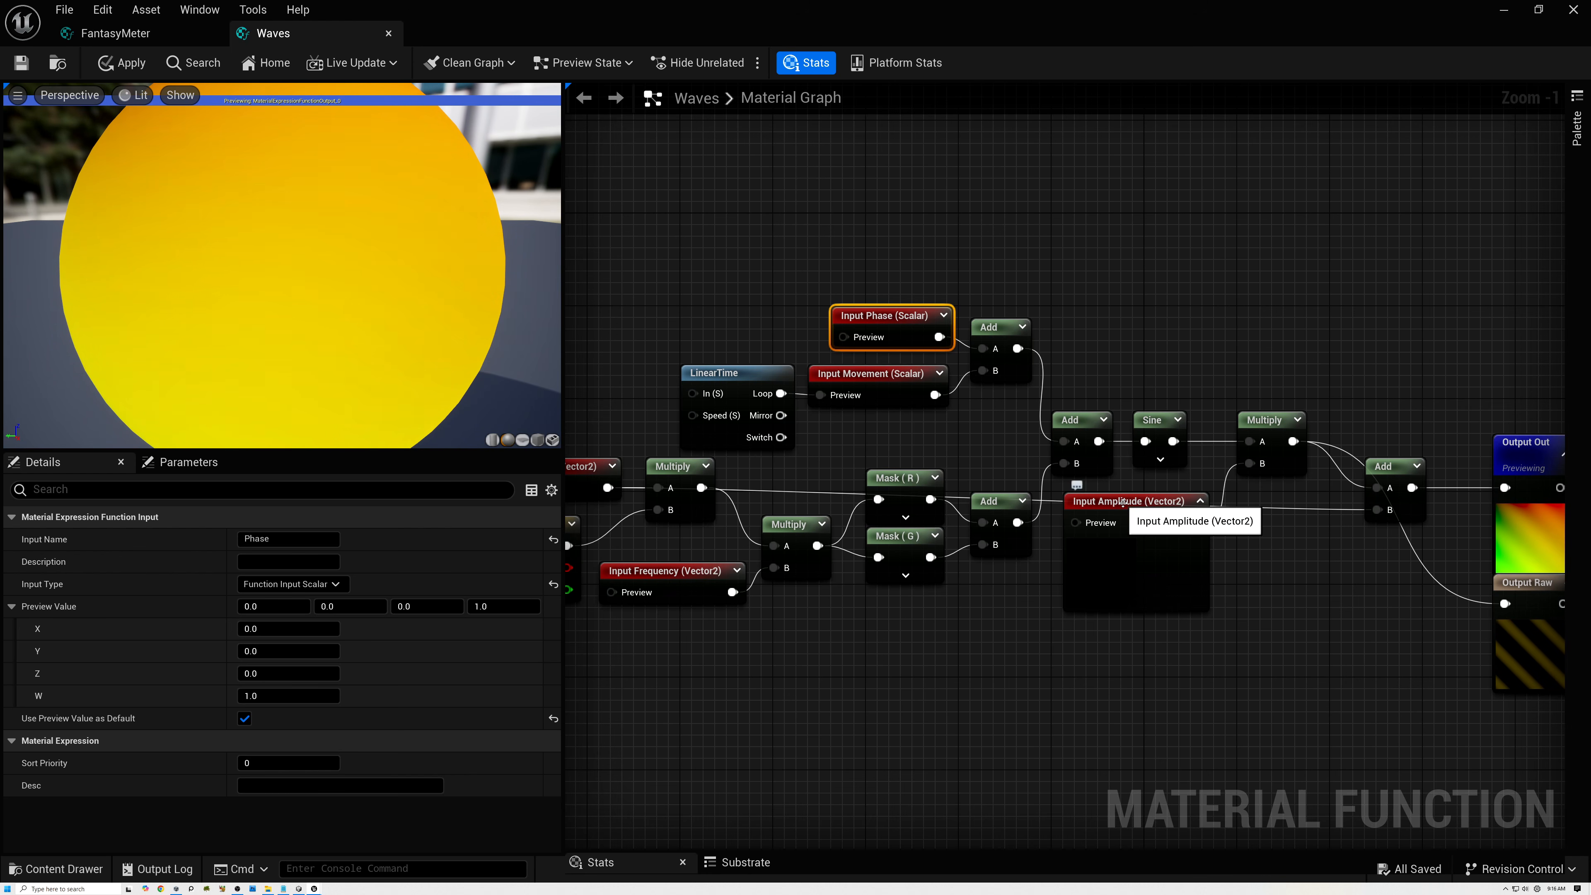
{"action": "right_click_drag", "start_coordinate": [889, 443], "coordinate": [1132, 455]}
{"action": "left_click", "coordinate": [914, 482]}
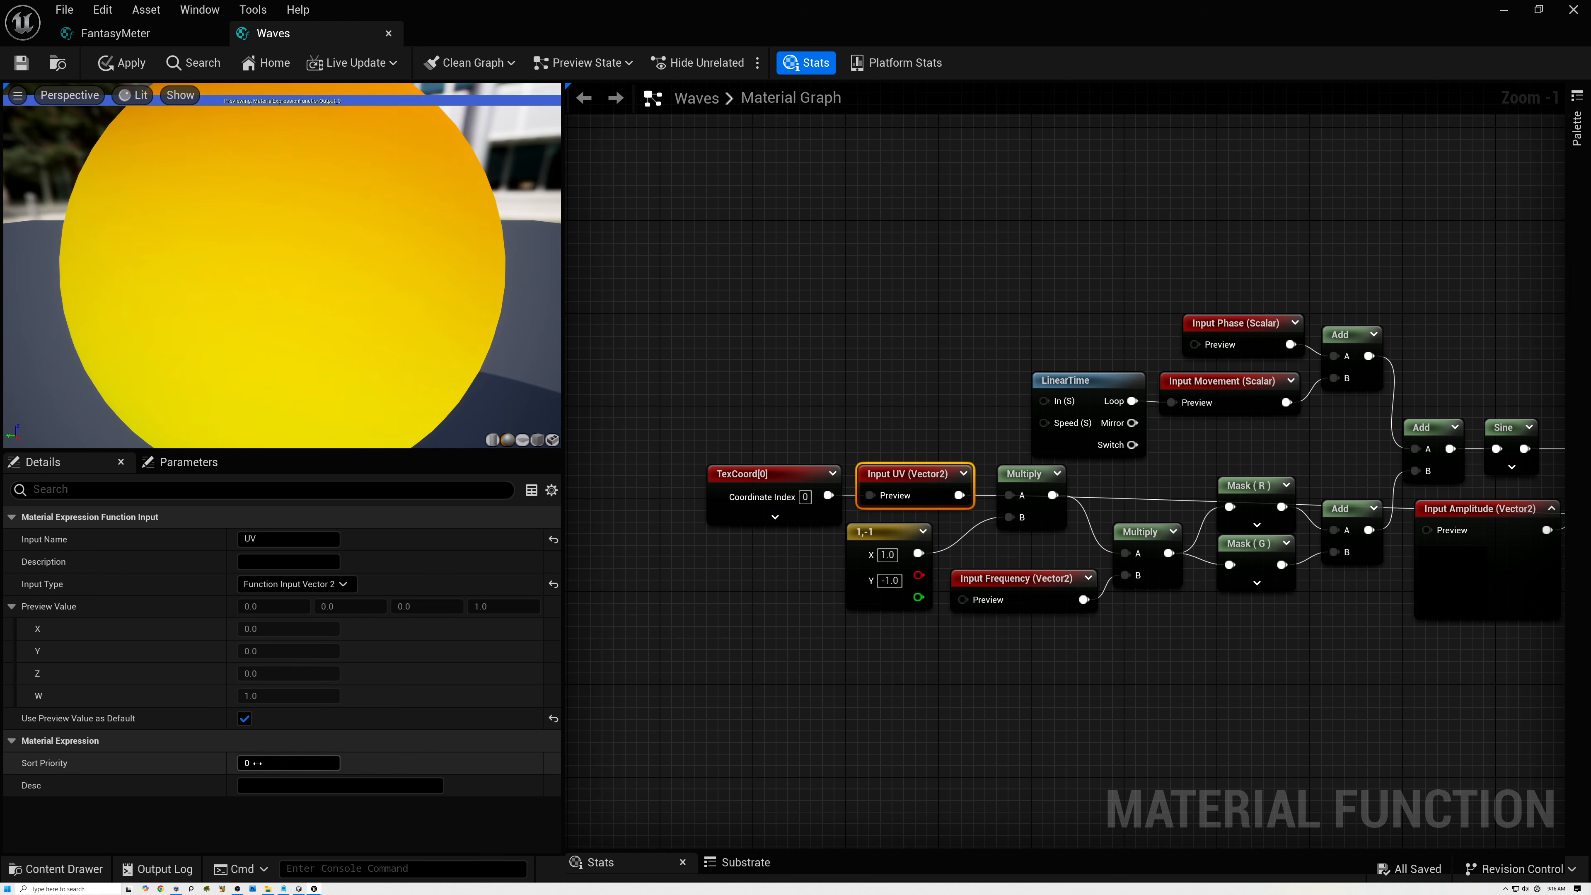
{"action": "left_click", "coordinate": [1419, 506]}
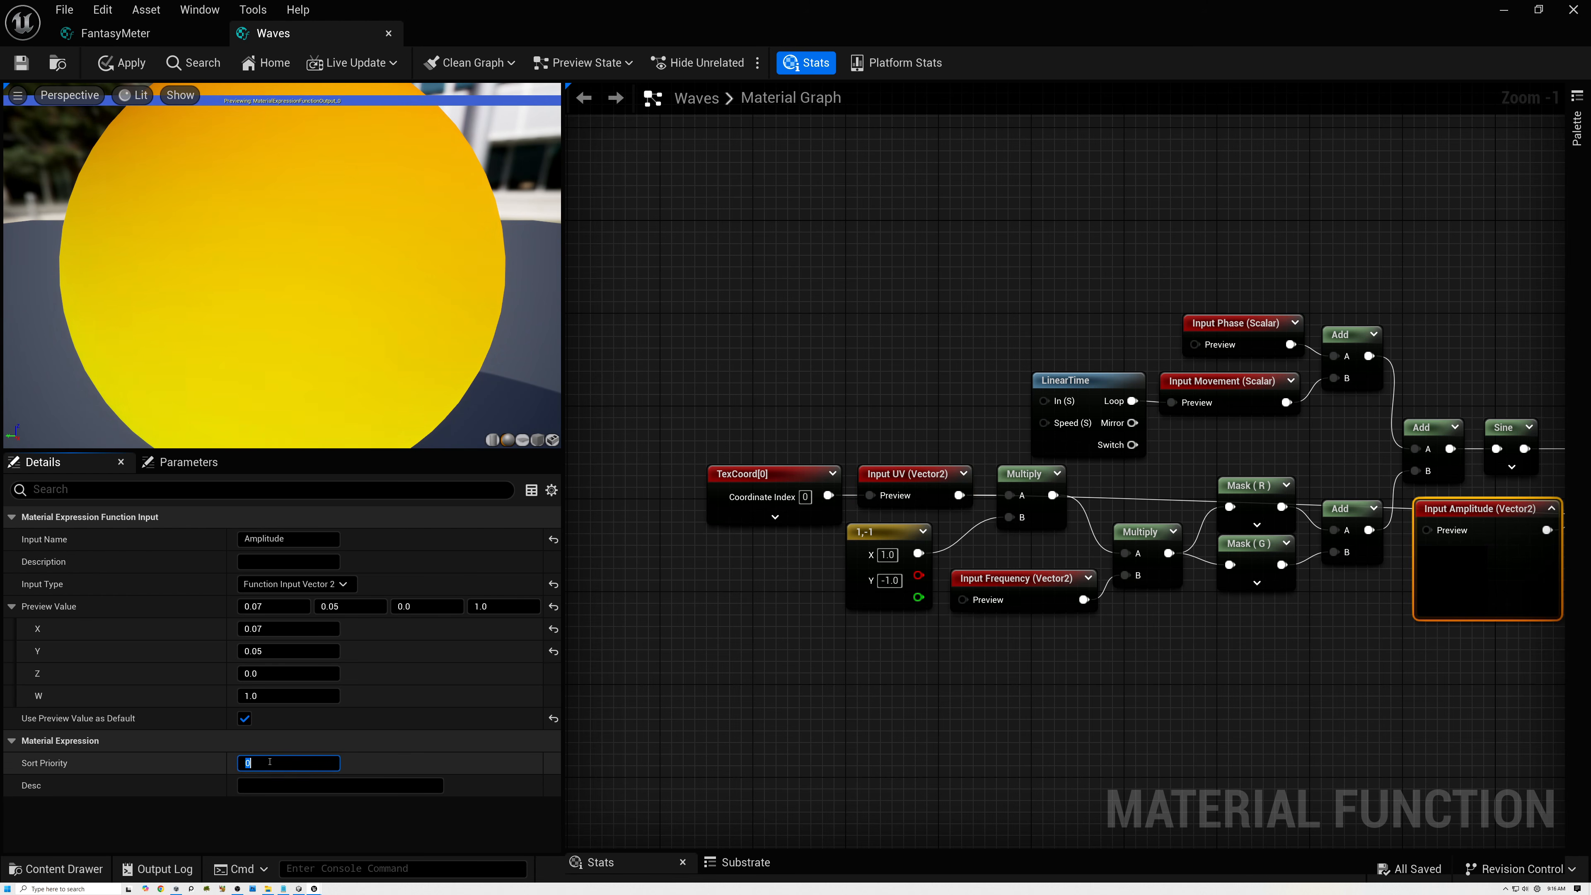
{"action": "key", "text": "Return"}
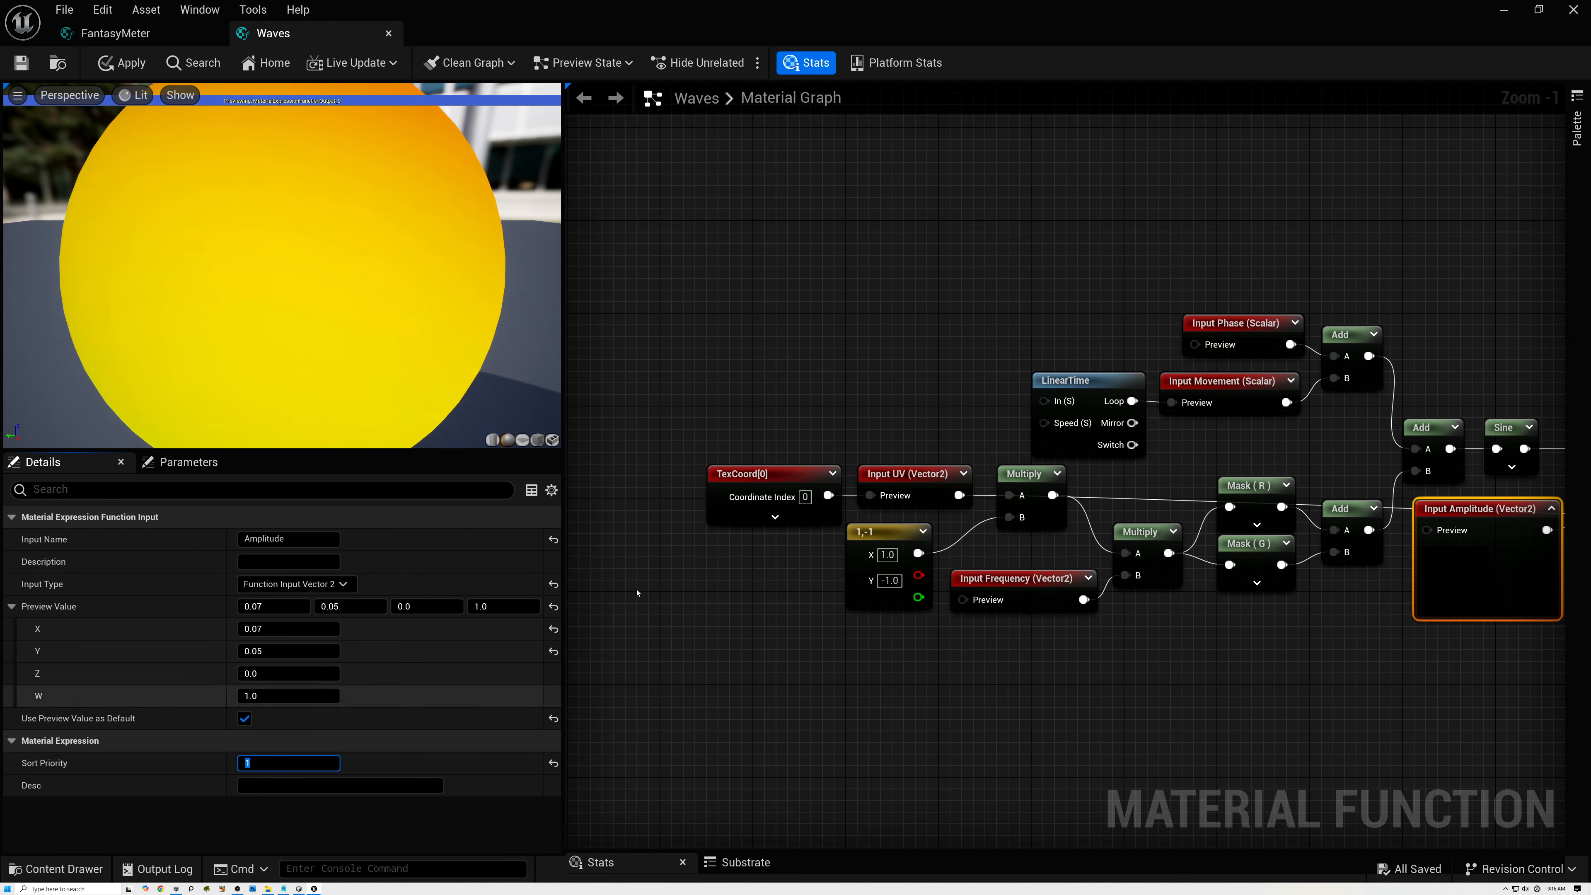
Set the sort priority of Frequency to 2, Phase to 3 and Movement to 4, save Waves, and return to the FantasyMeter graph.
{"action": "left_click", "coordinate": [1021, 589]}
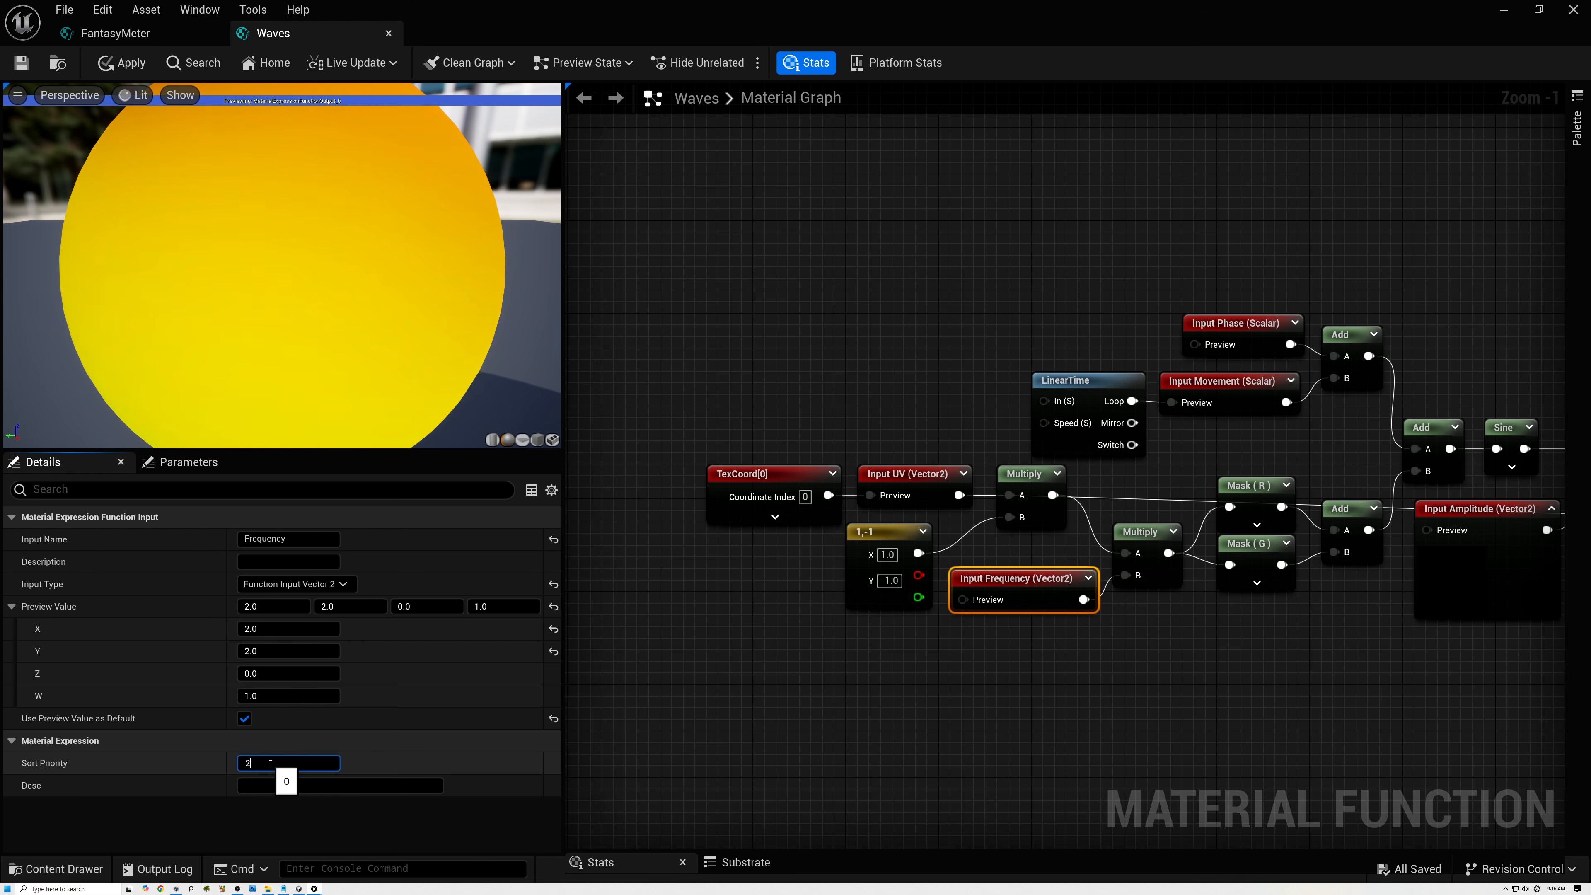
{"action": "left_click", "coordinate": [1230, 326]}
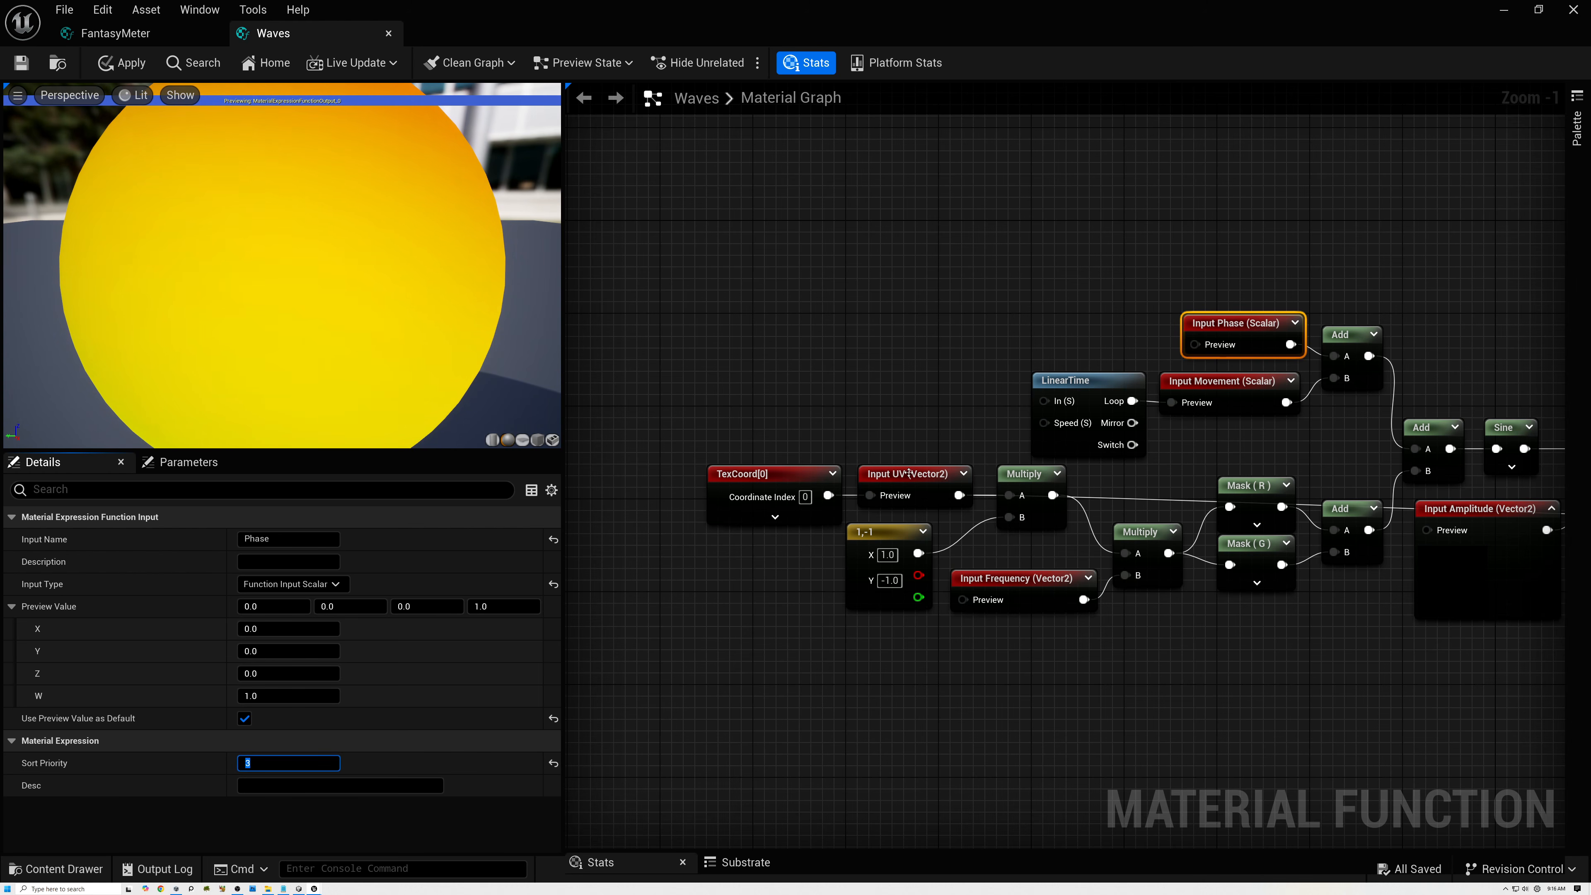
{"action": "left_click", "coordinate": [1184, 402]}
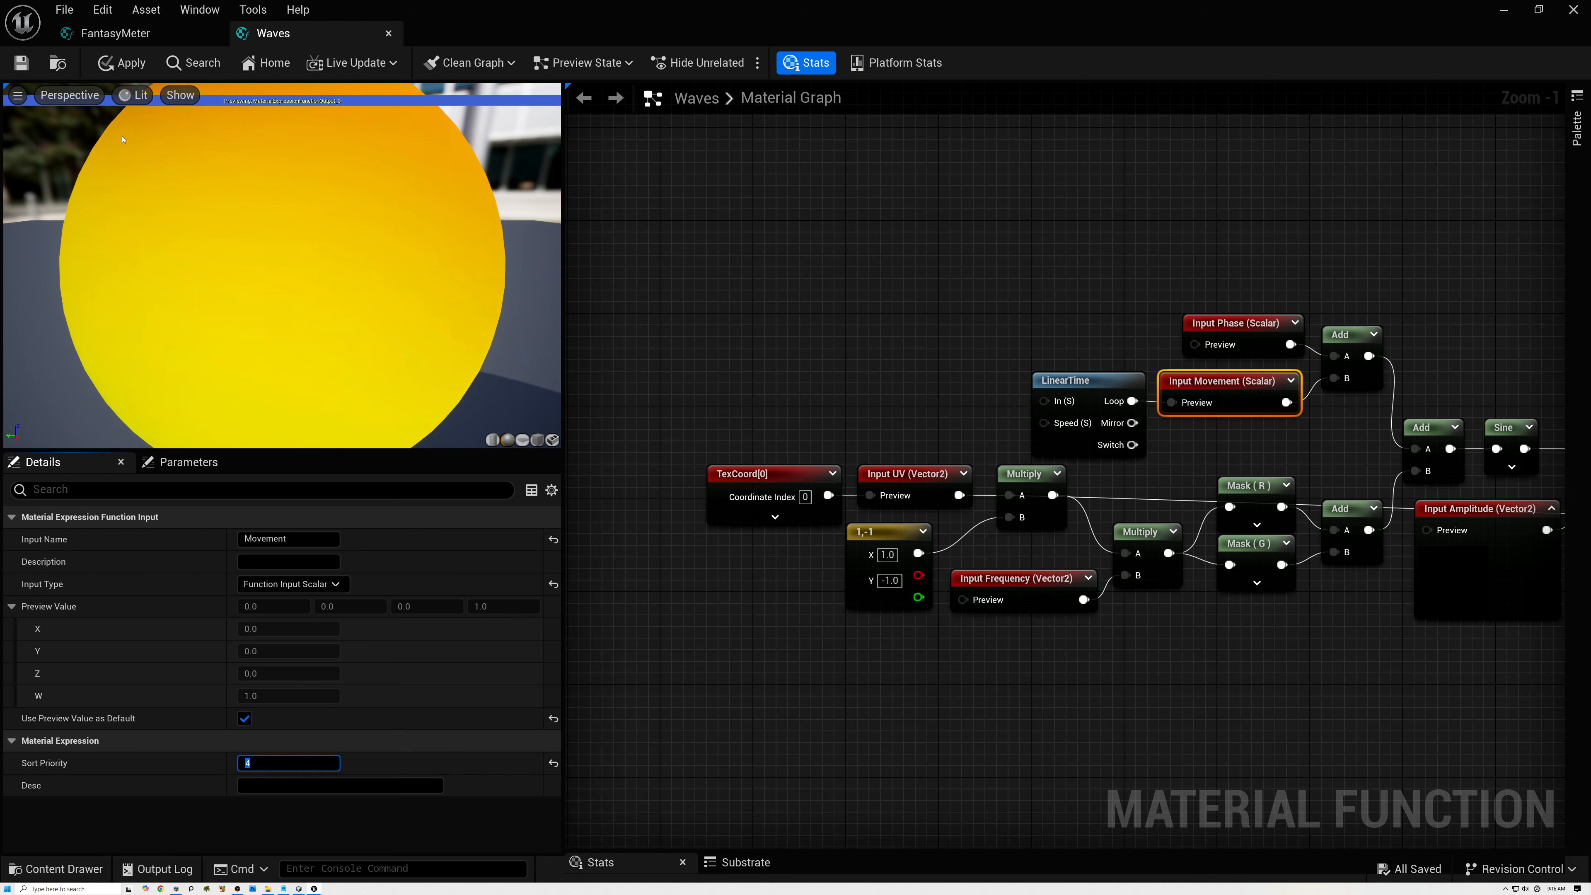
{"action": "left_click", "coordinate": [24, 65]}
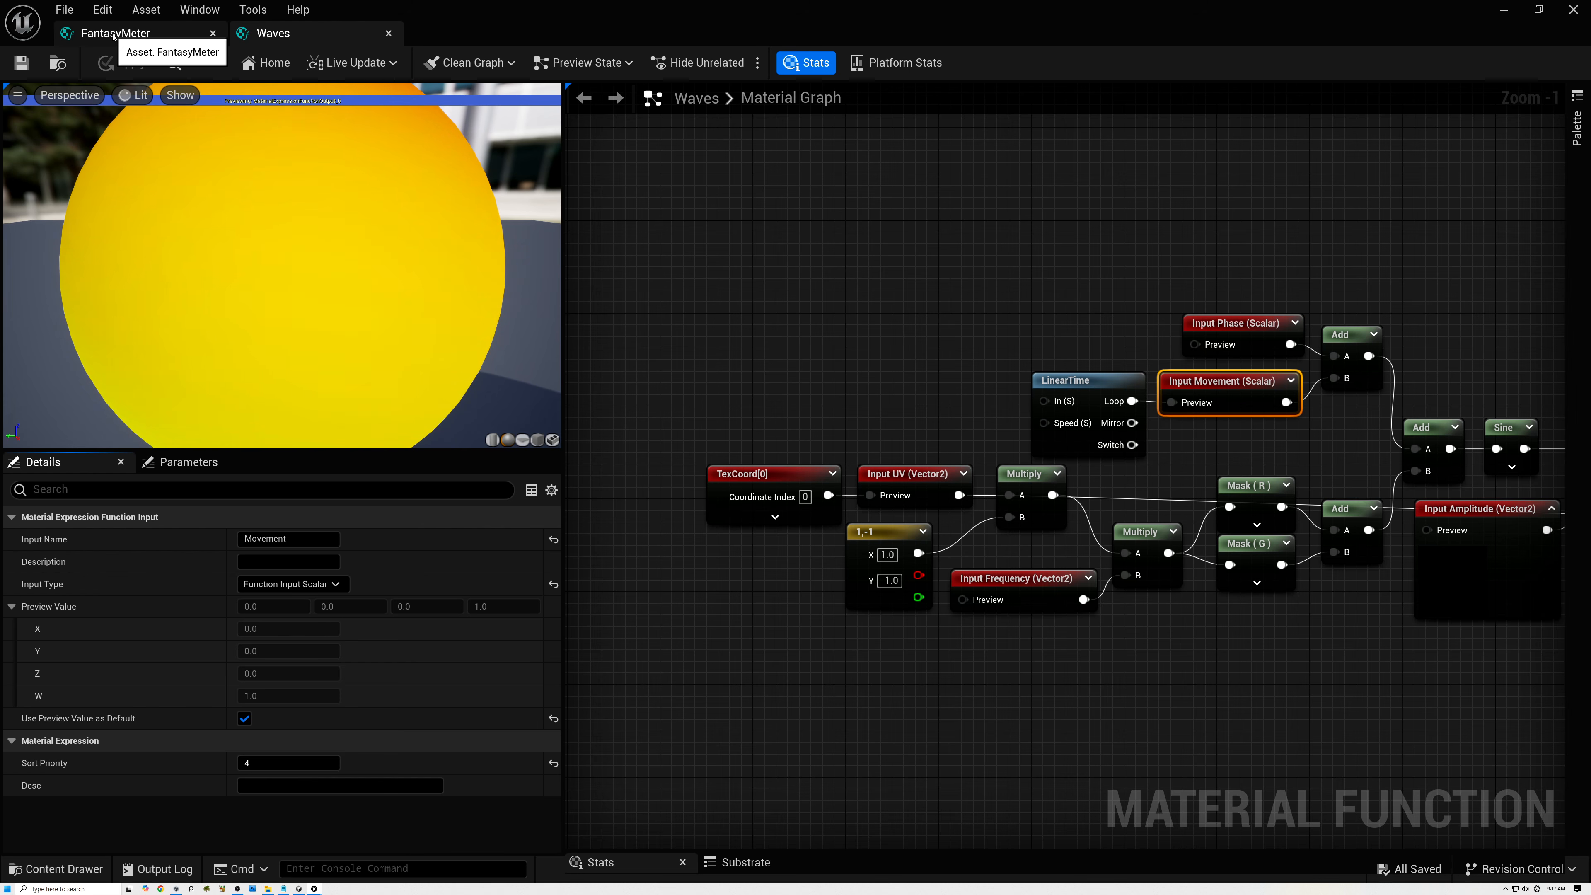
{"action": "left_click", "coordinate": [115, 33]}
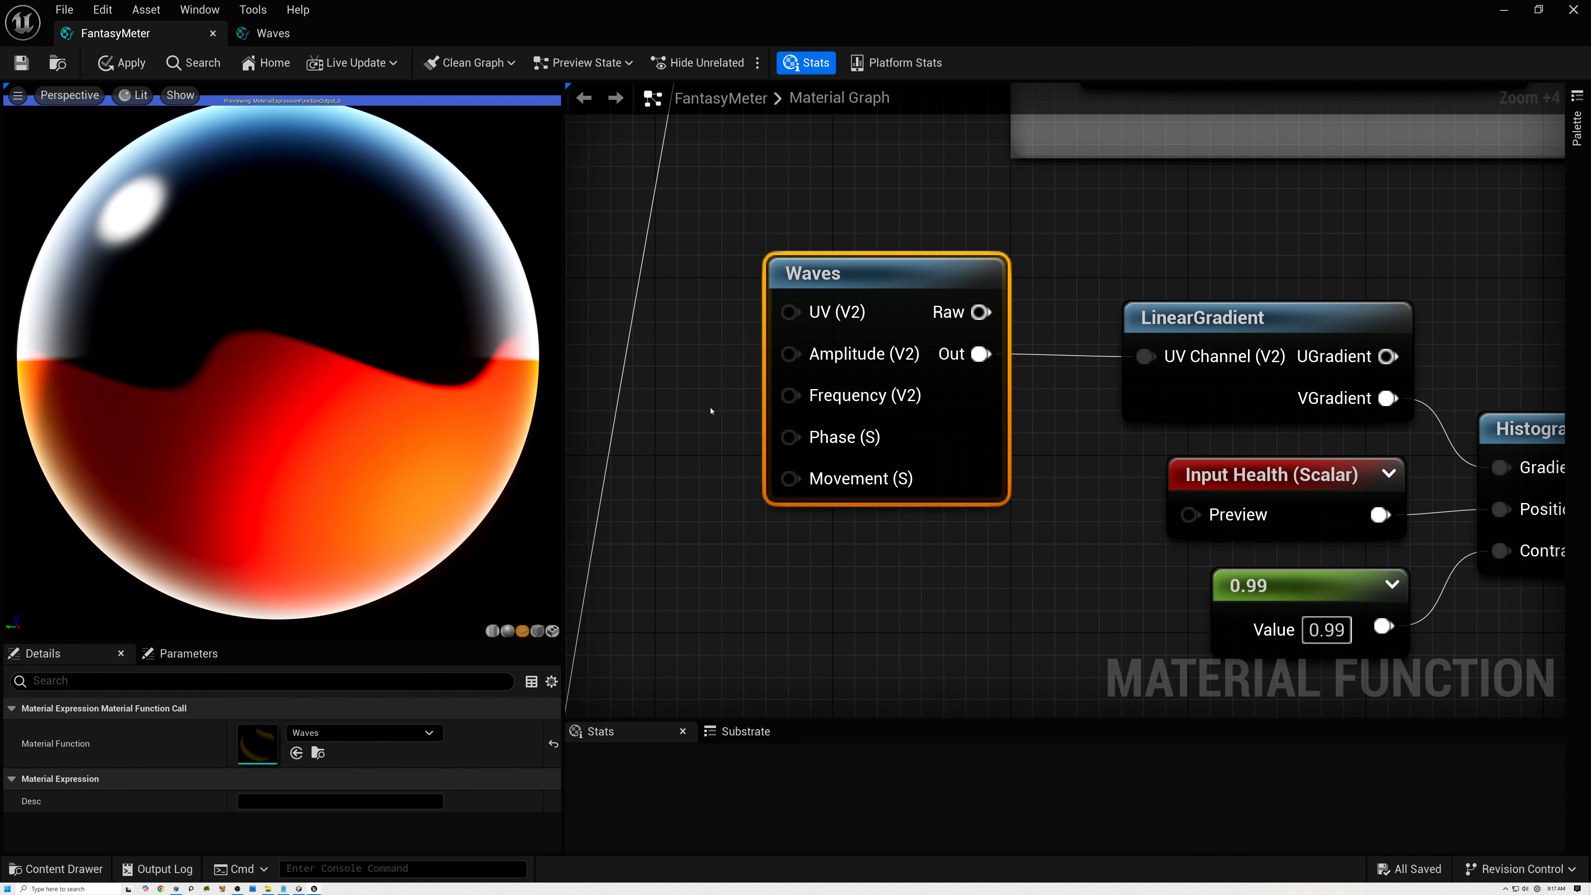
Add a two-component vector constant before the Waves node with X and Y both set to 0.02.
{"action": "scroll", "coordinate": [1000, 481], "scroll_direction": "down", "scroll_amount": 2}
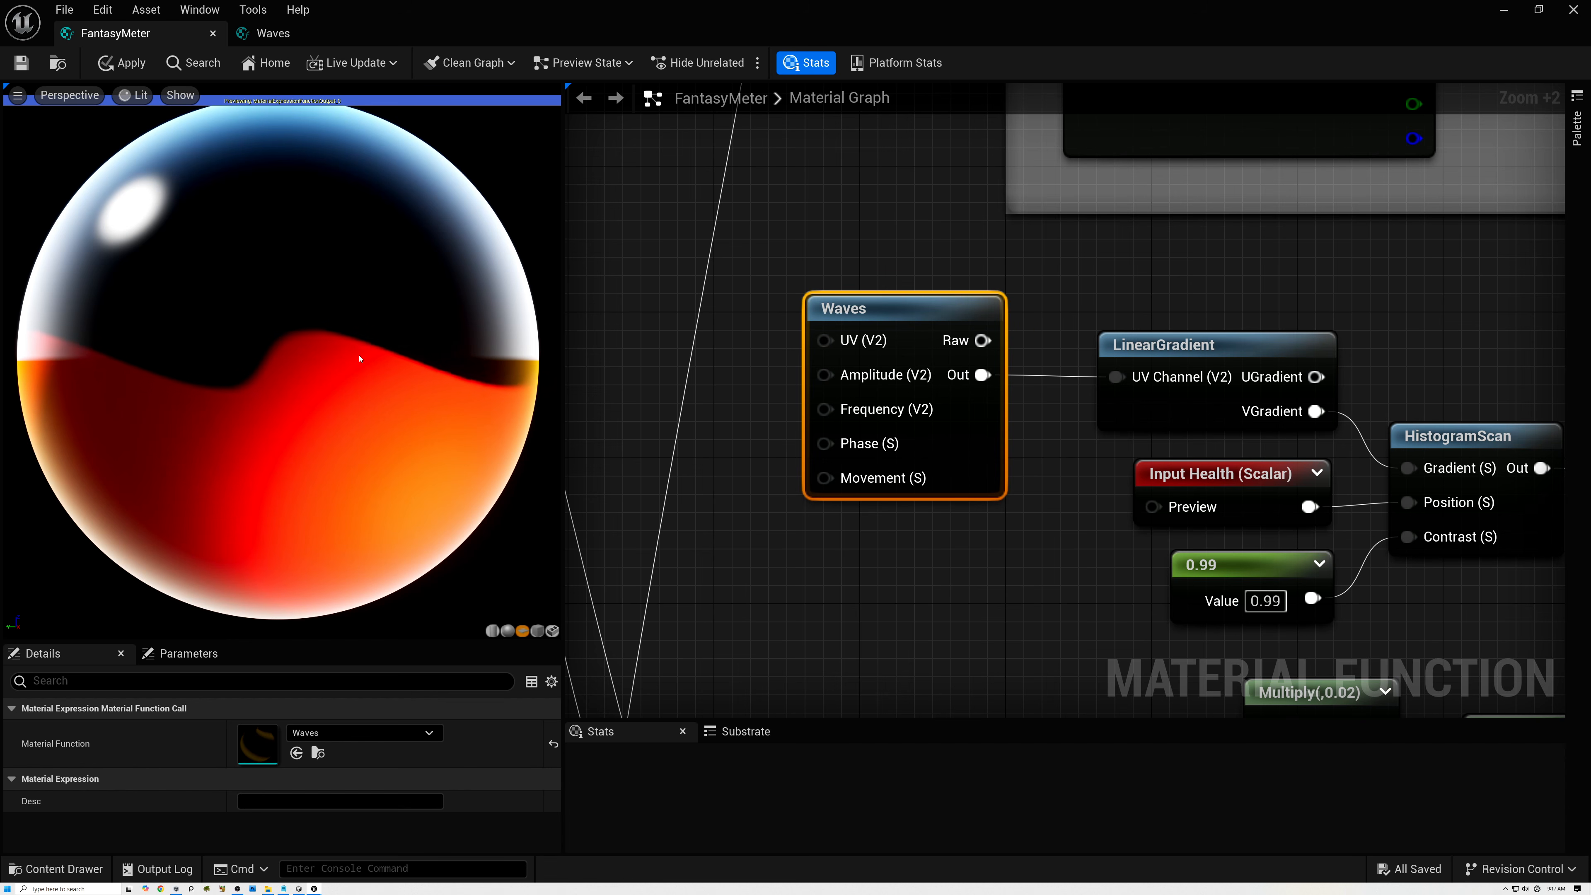
{"action": "right_click_drag", "start_coordinate": [778, 441], "coordinate": [989, 439]}
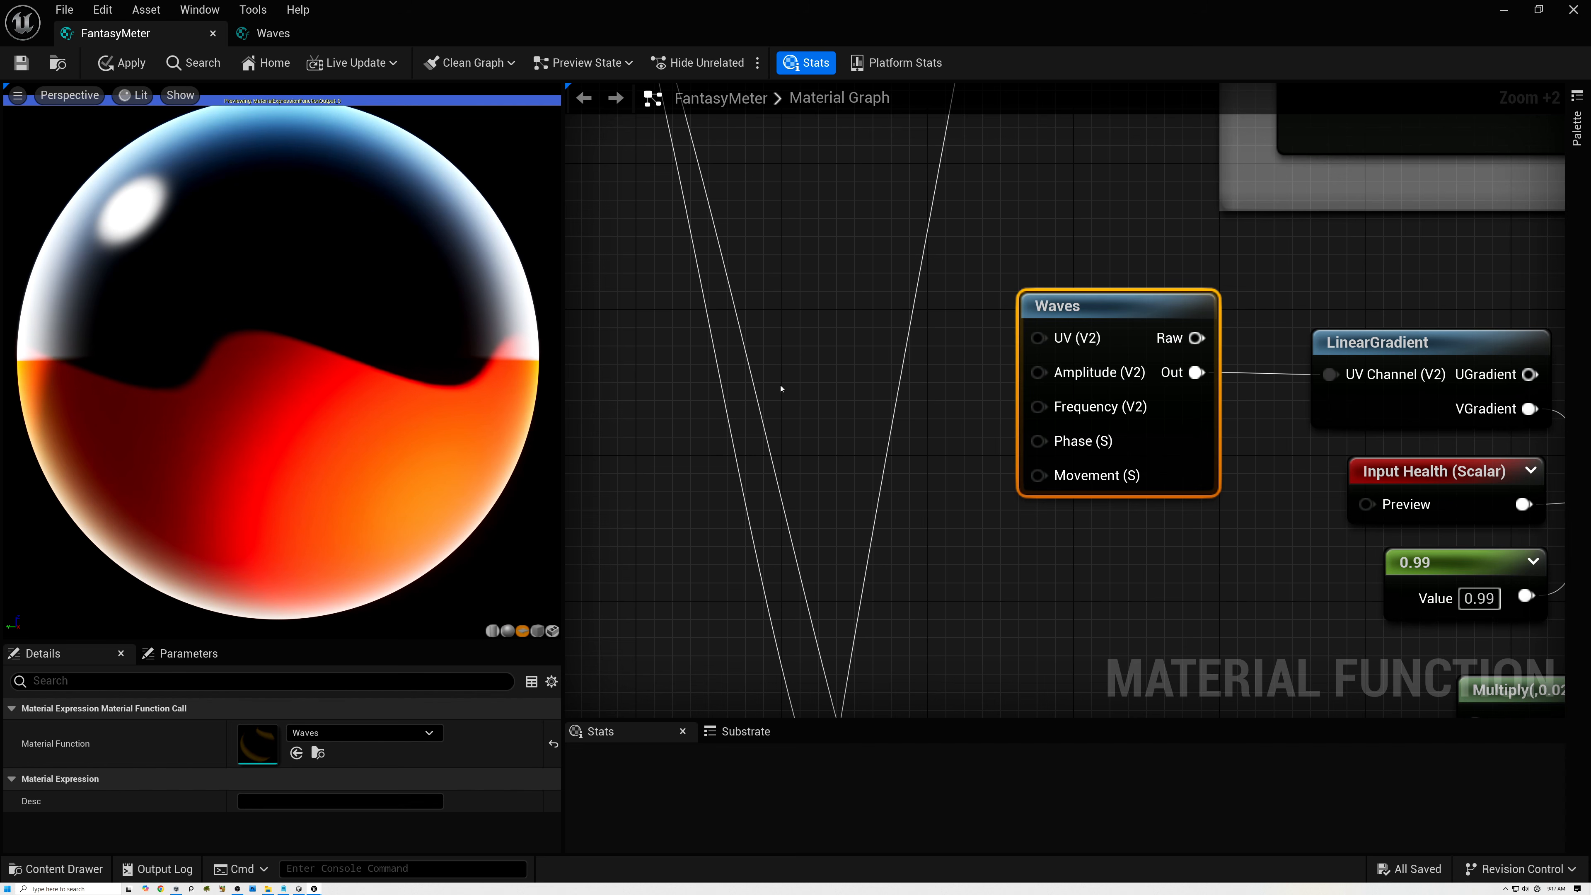
{"action": "left_click", "coordinate": [793, 338]}
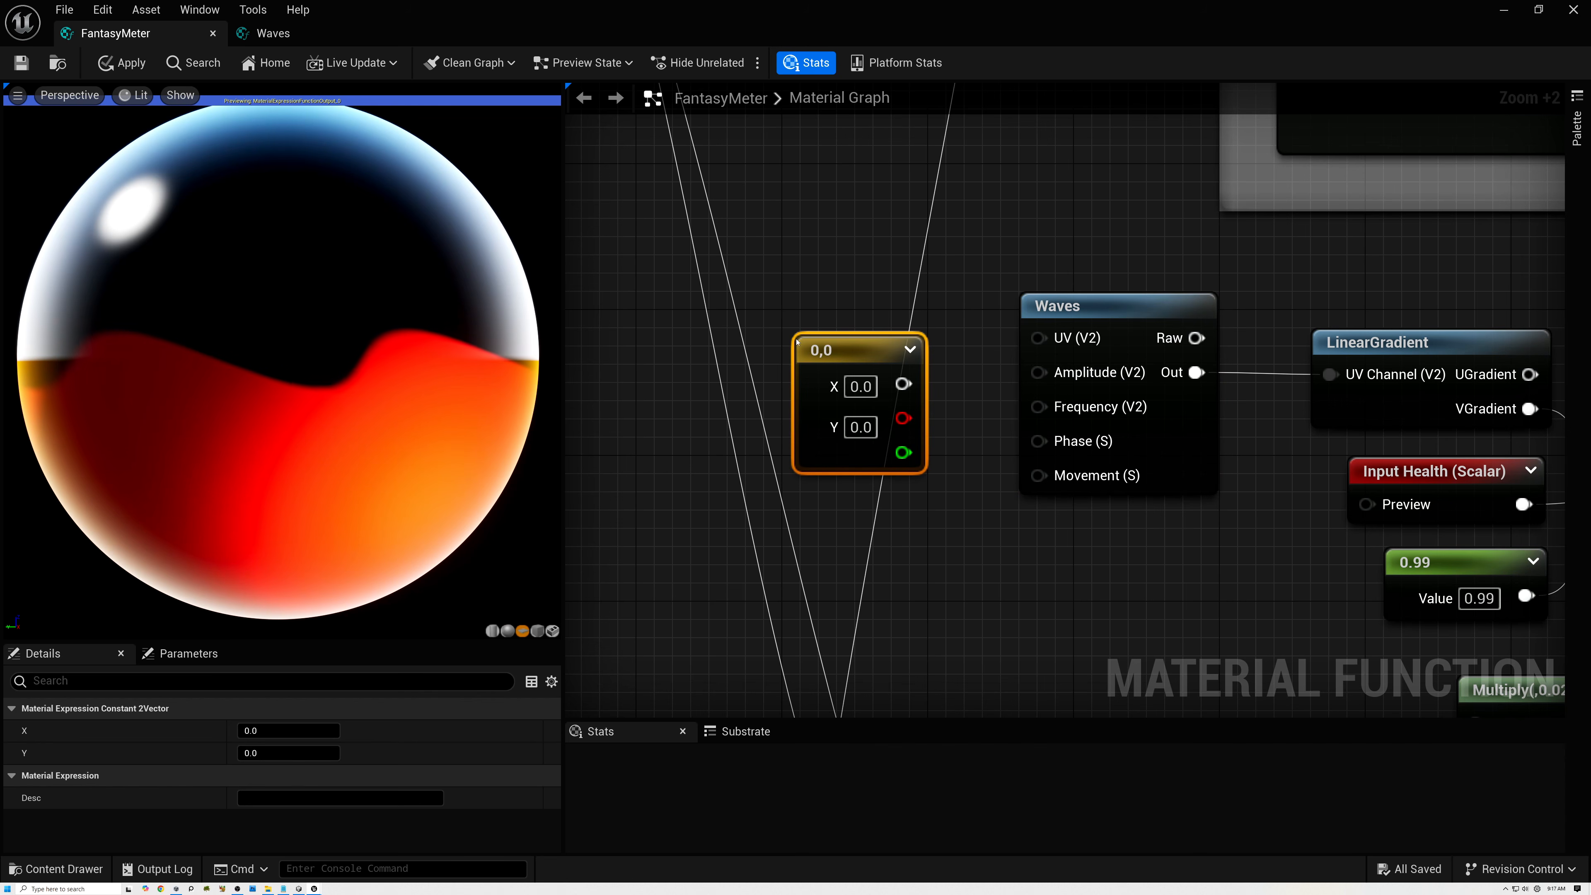
{"action": "left_click", "coordinate": [858, 388]}
{"action": "type", "text": "0.0"}
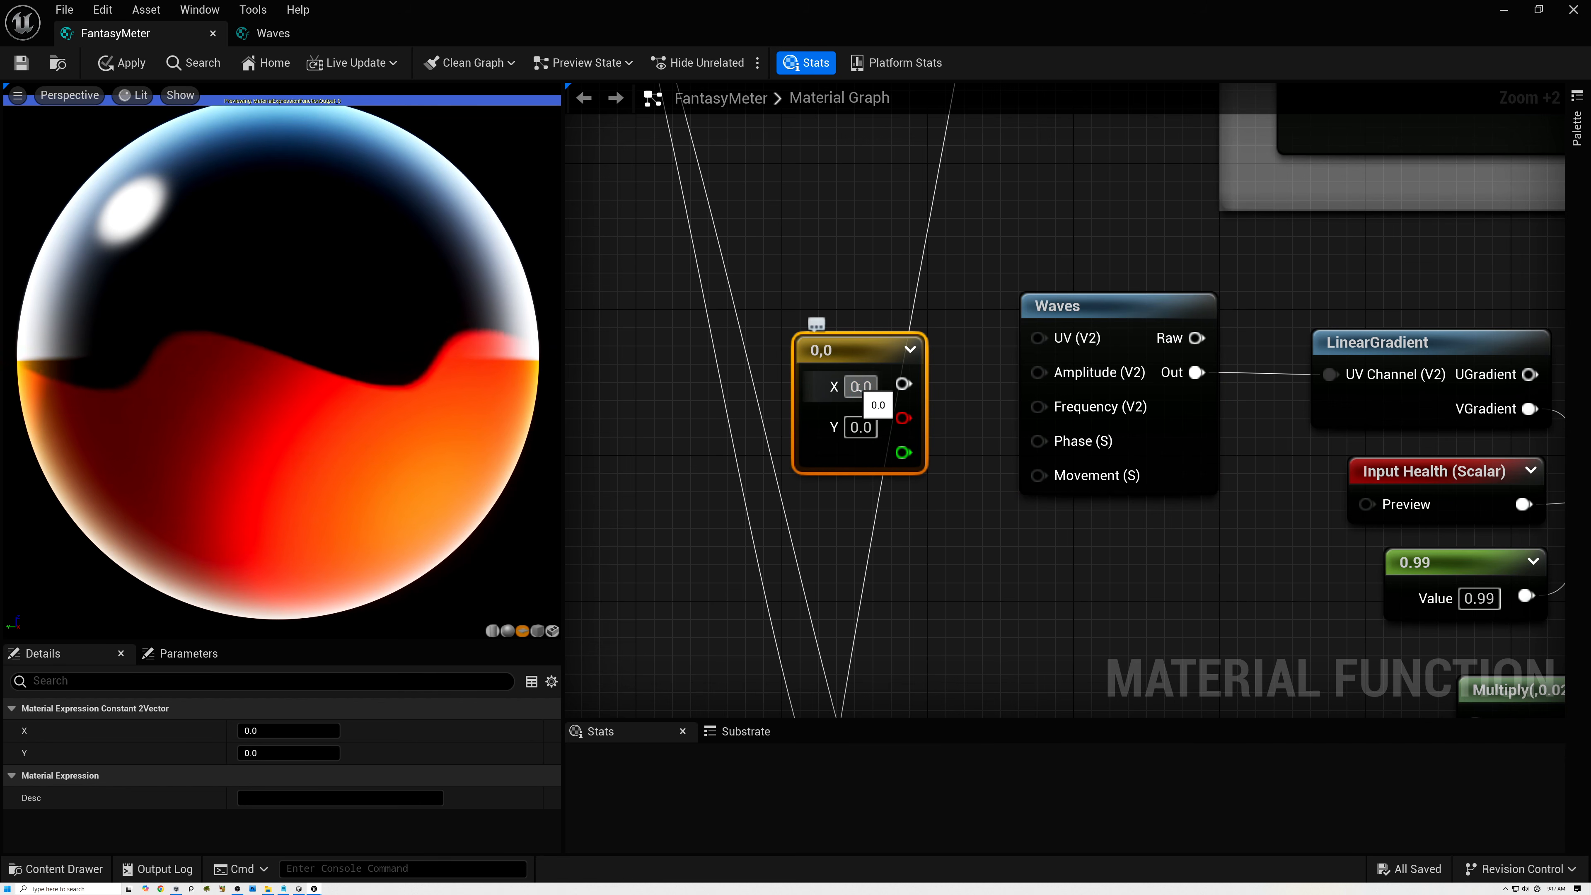
{"action": "type", "text": "2"}
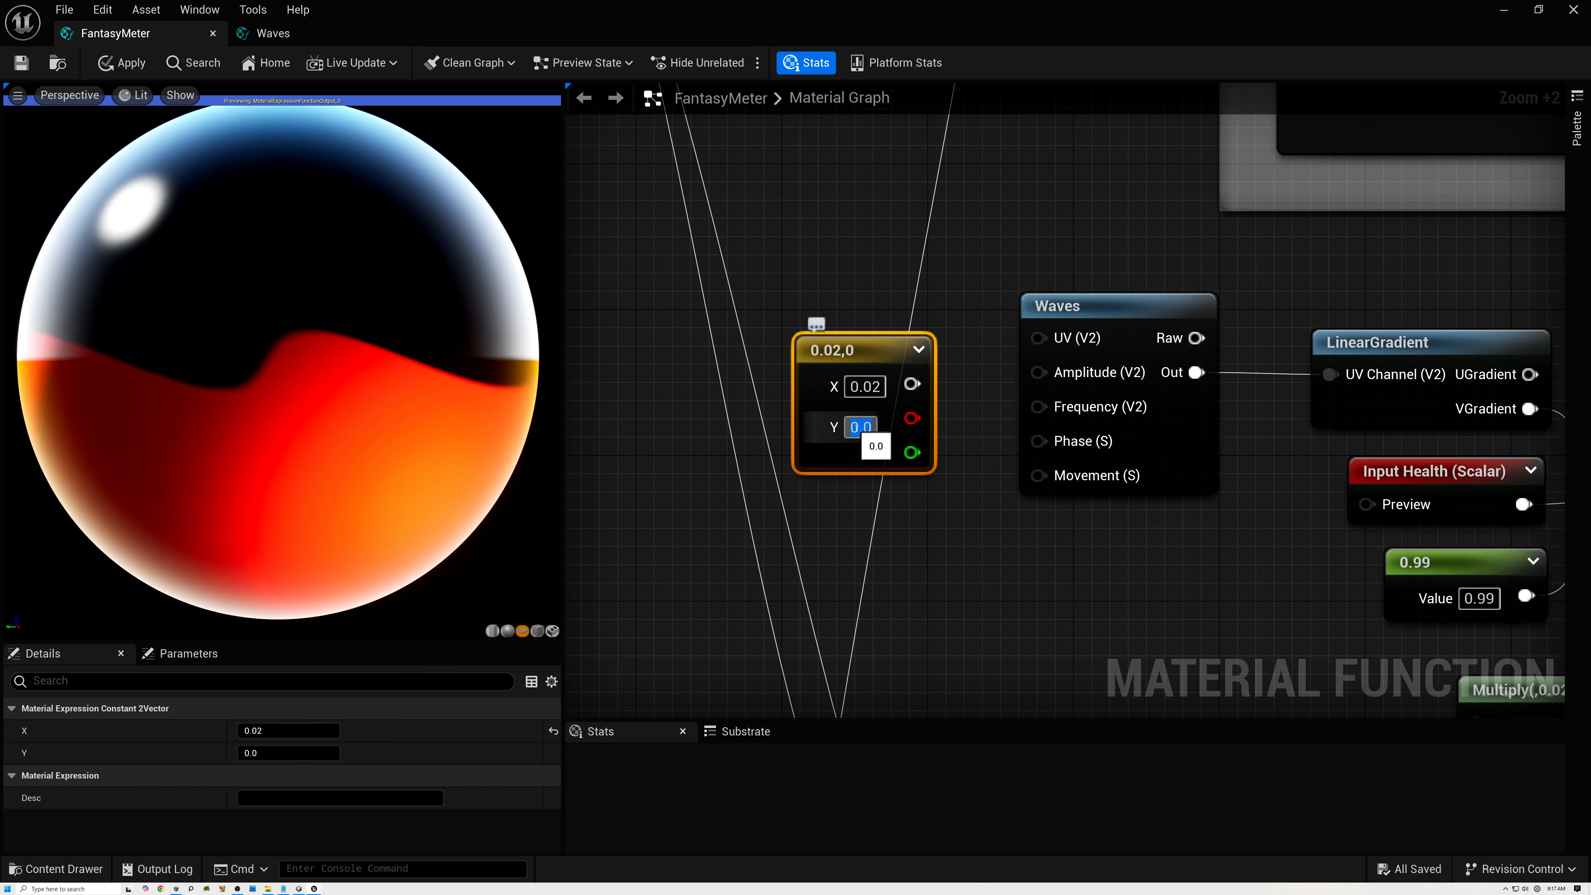
{"action": "key", "text": "Return"}
Connect the 0.02,0.02 constant to the Waves node's Amplitude, collapse its preview, and move it up and away from Waves.
{"action": "left_click_drag", "start_coordinate": [911, 383], "coordinate": [1038, 372]}
{"action": "left_click", "coordinate": [920, 351]}
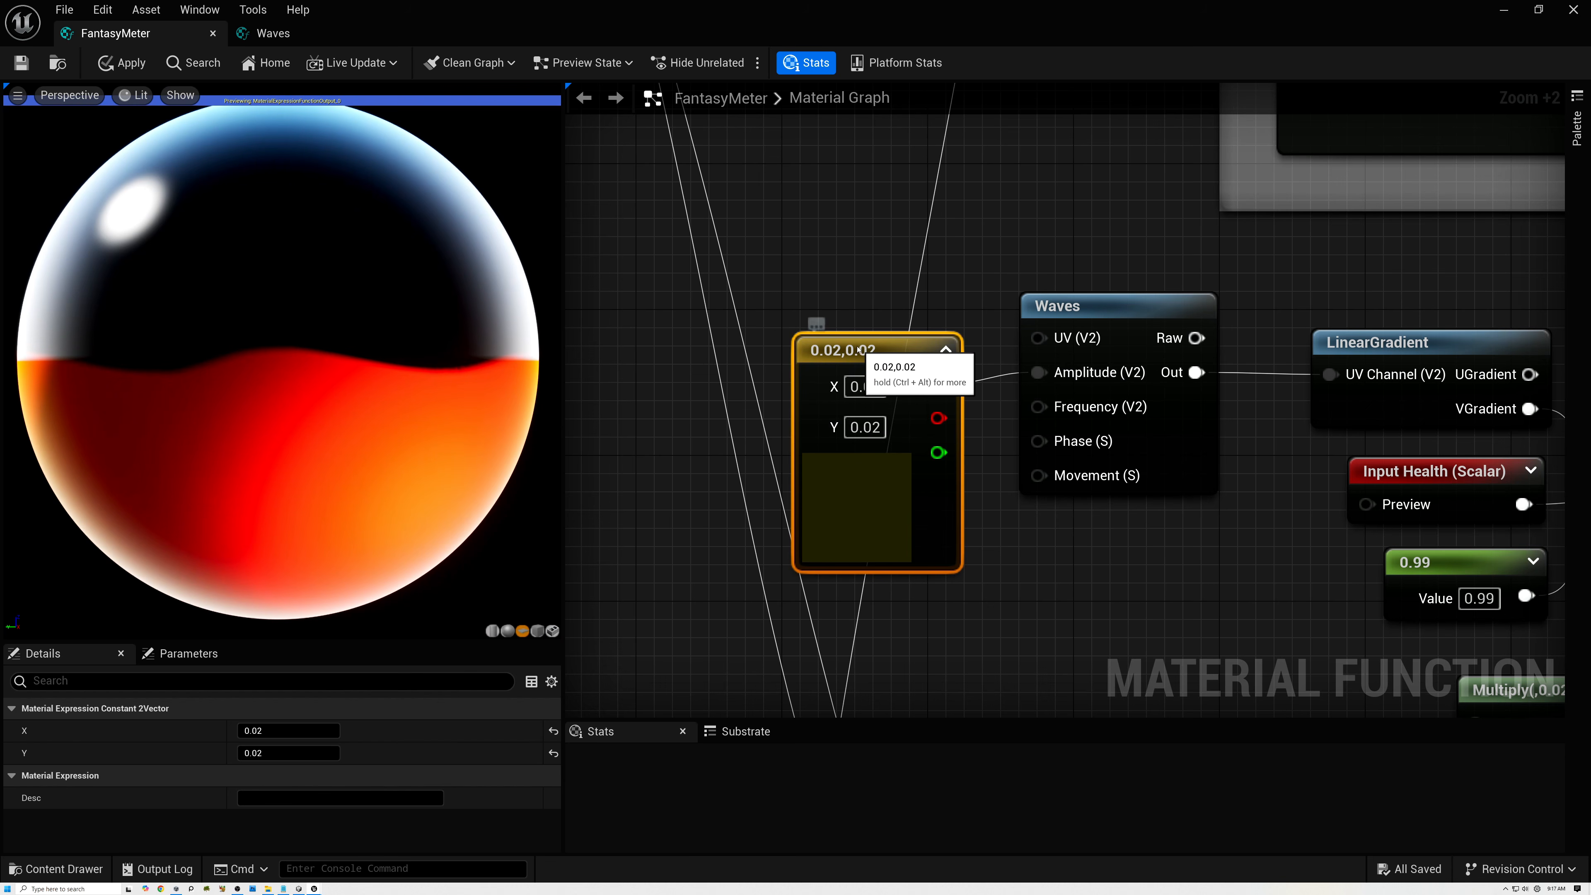
{"action": "left_click", "coordinate": [896, 324]}
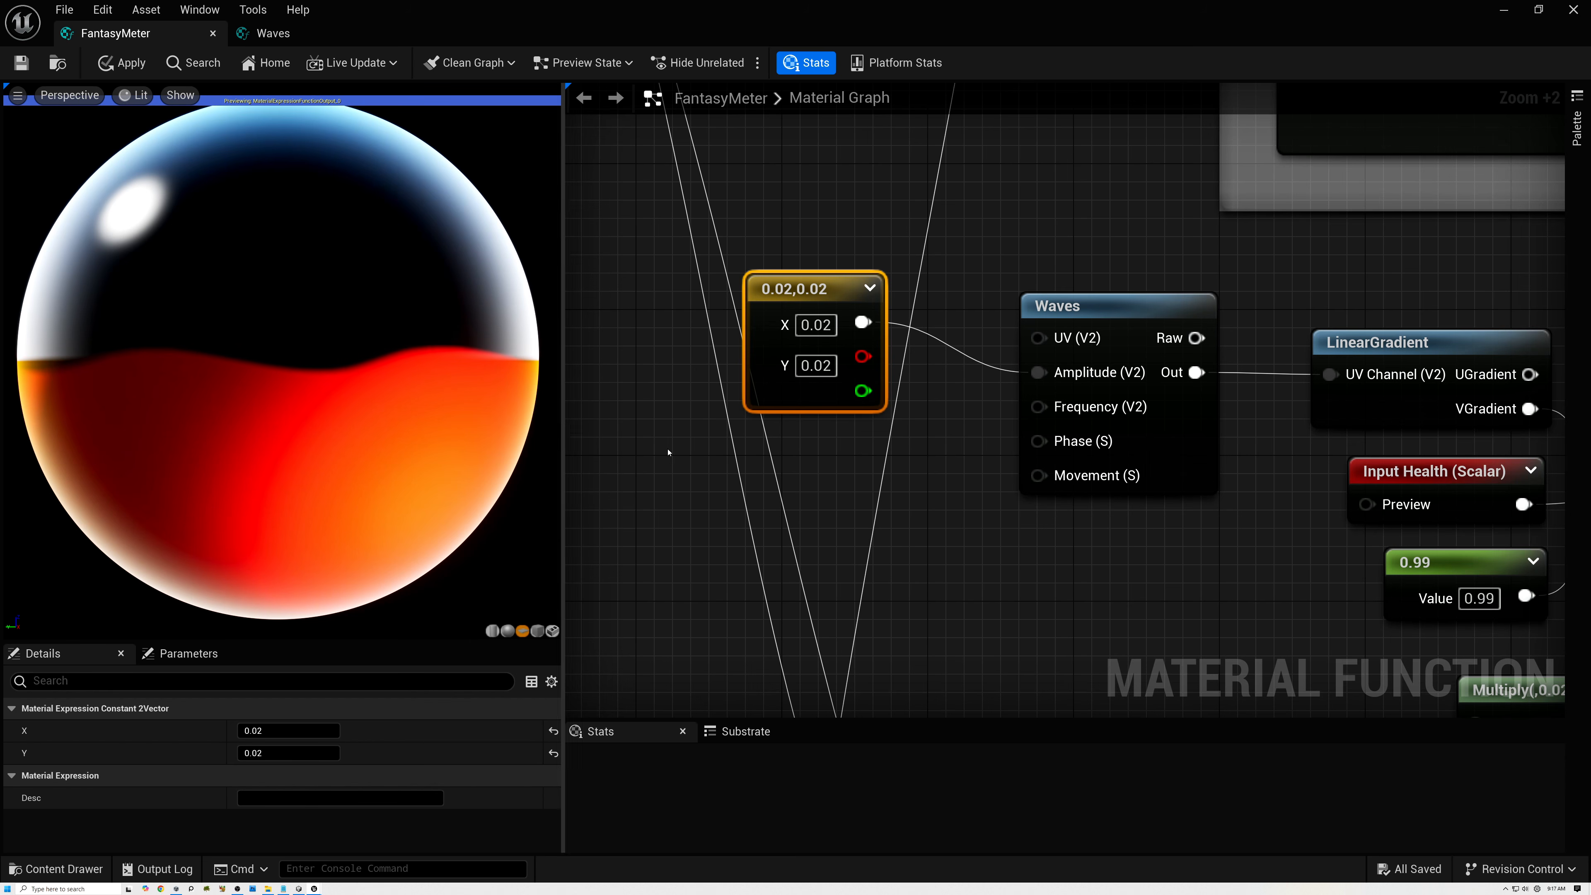
Add a LinearTime node below the vector constant and connect its Loop output to the Waves node's Movement input.
{"action": "right_click", "coordinate": [814, 477]}
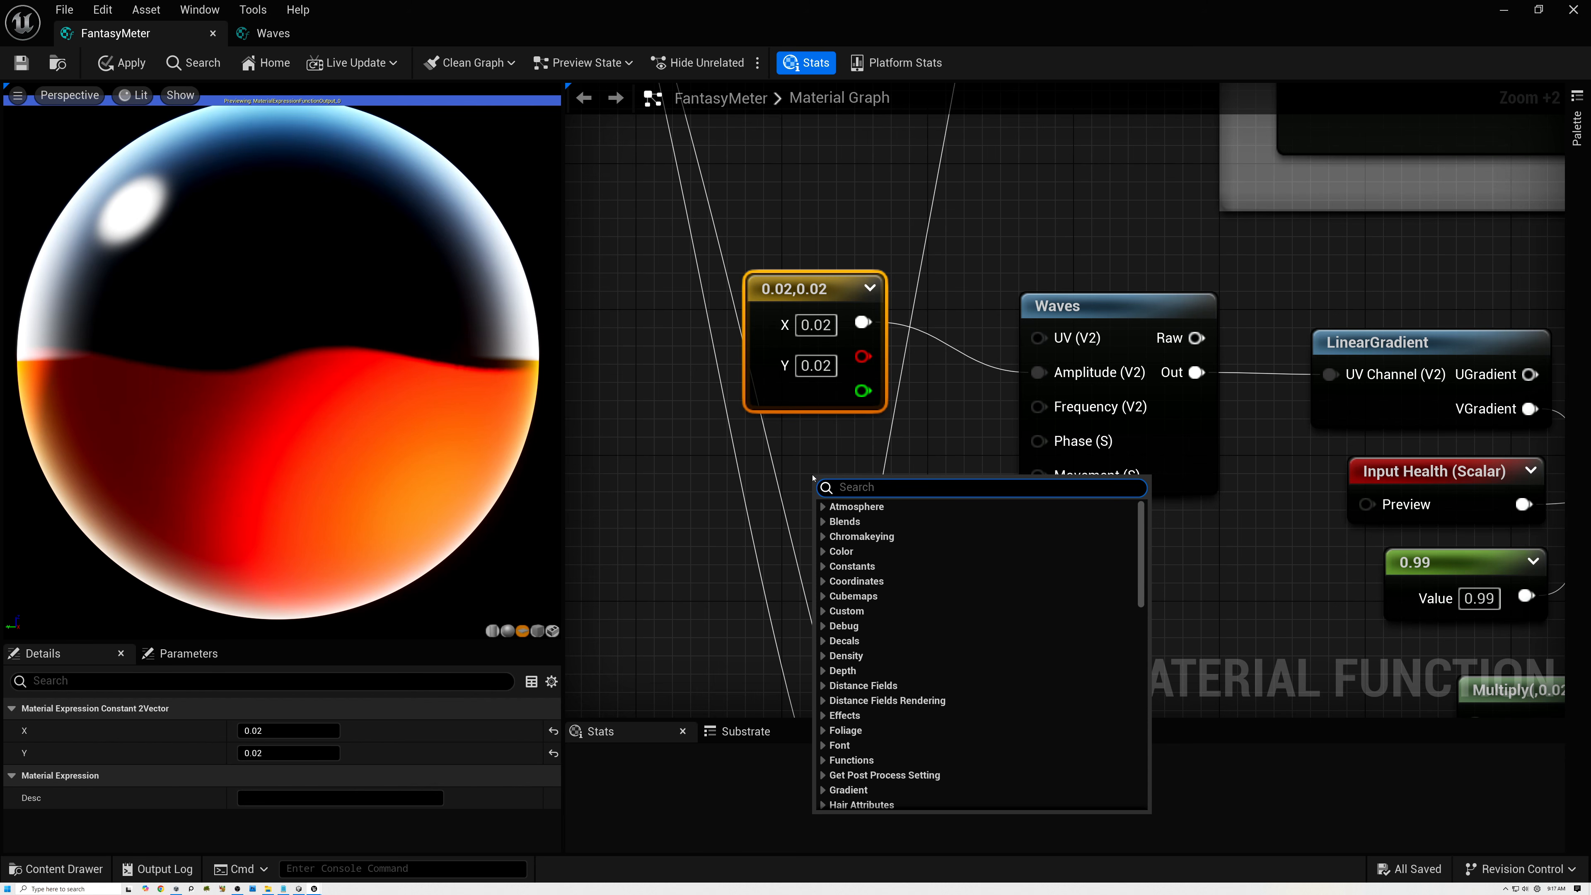
{"action": "type", "text": "lin"}
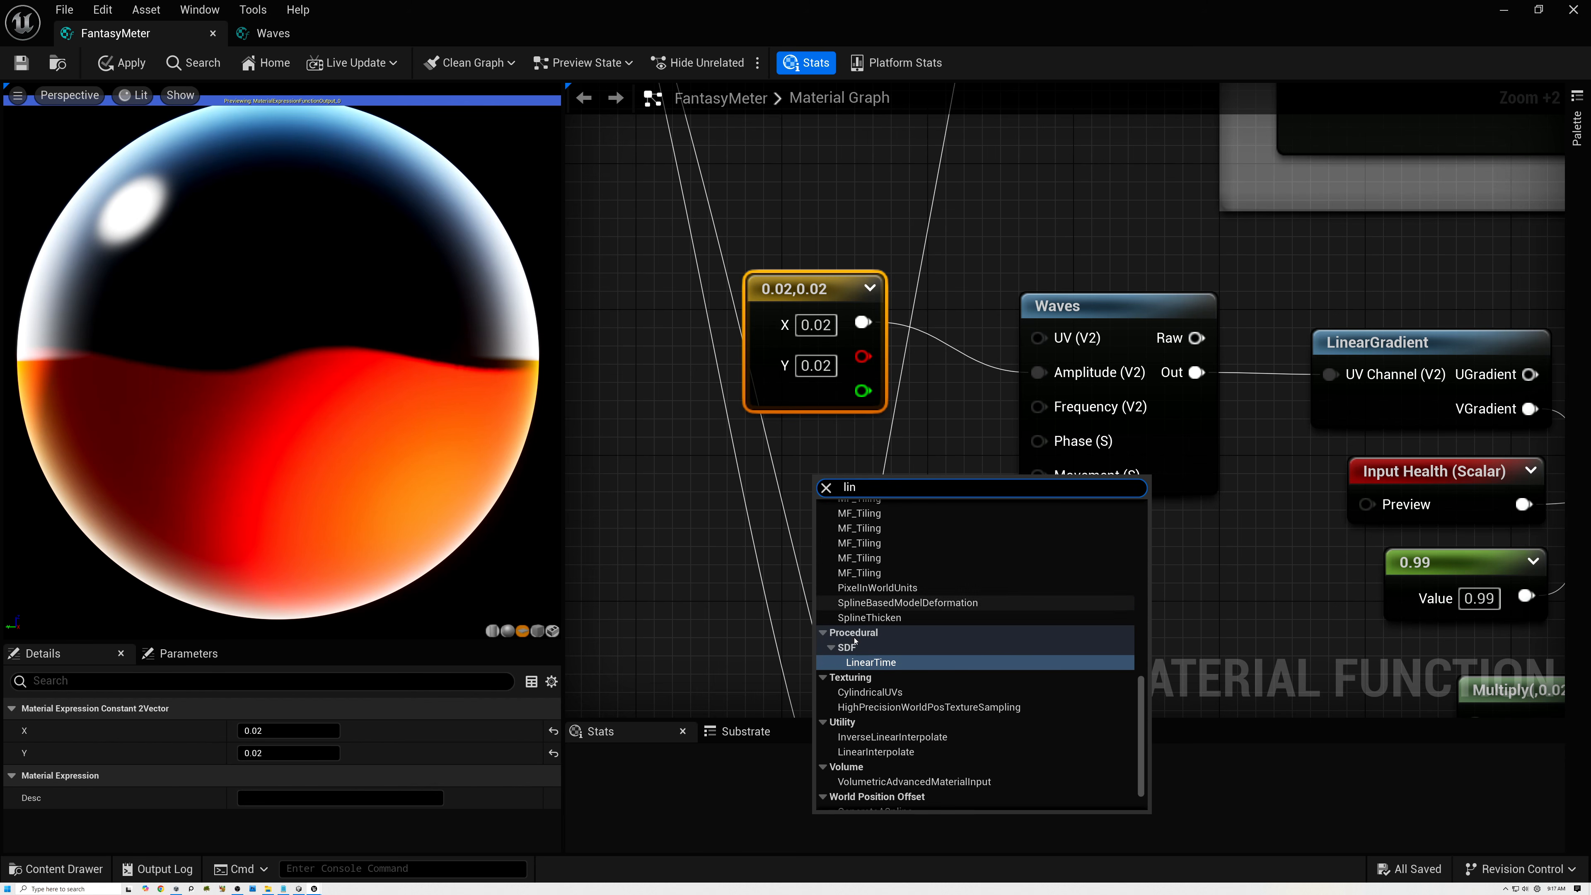
{"action": "key", "text": "Return"}
{"action": "left_click_drag", "start_coordinate": [821, 471], "coordinate": [802, 453]}
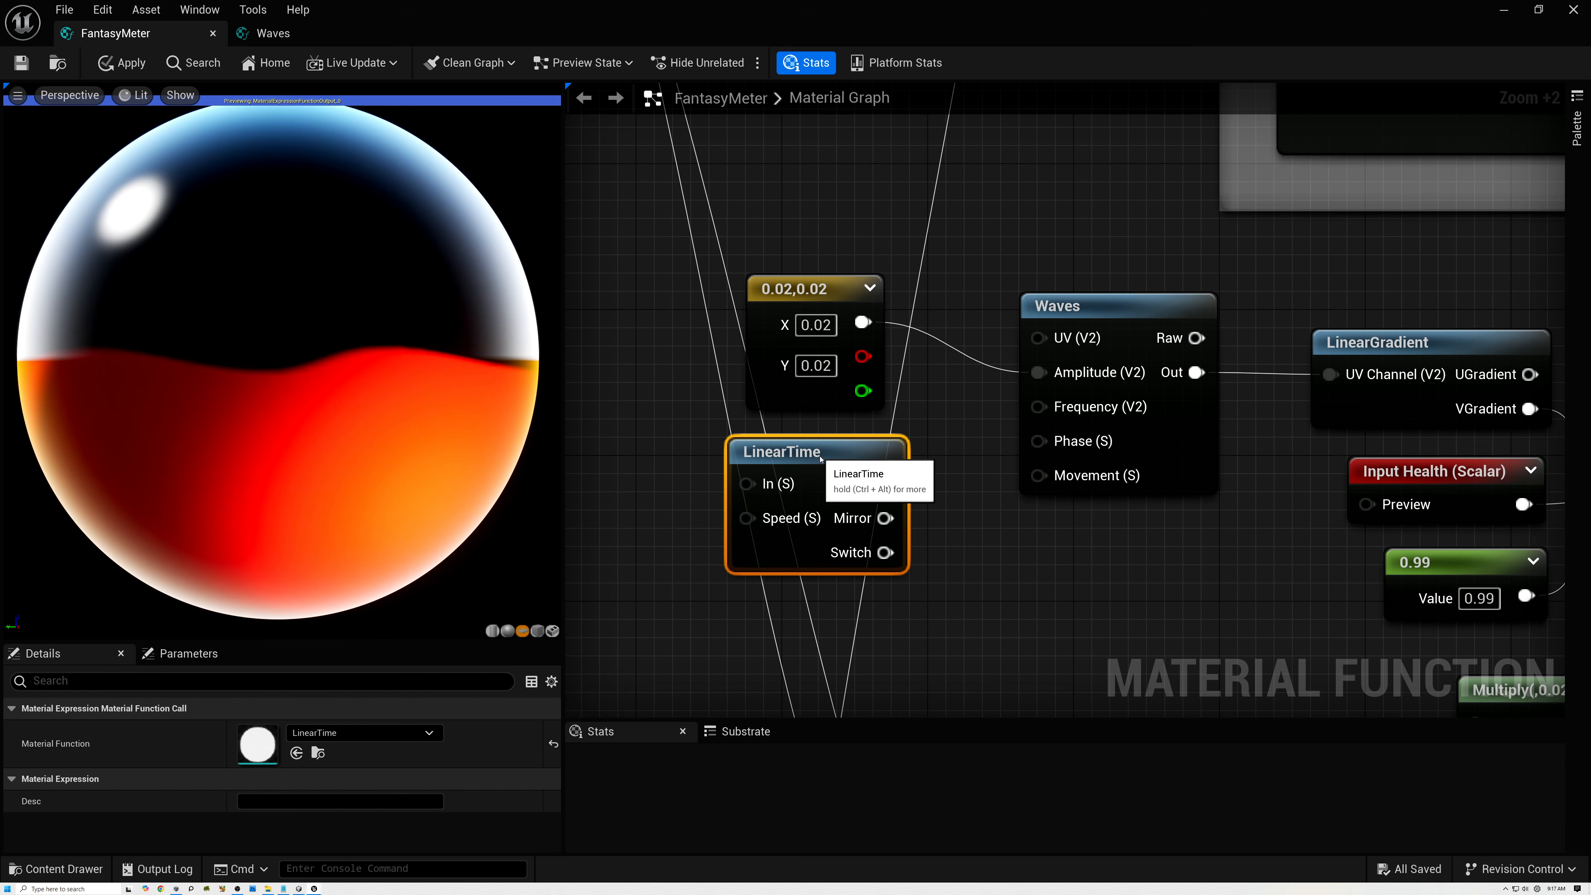
{"action": "left_click_drag", "start_coordinate": [884, 483], "coordinate": [1039, 478]}
{"action": "right_click_drag", "start_coordinate": [984, 520], "coordinate": [1126, 490]}
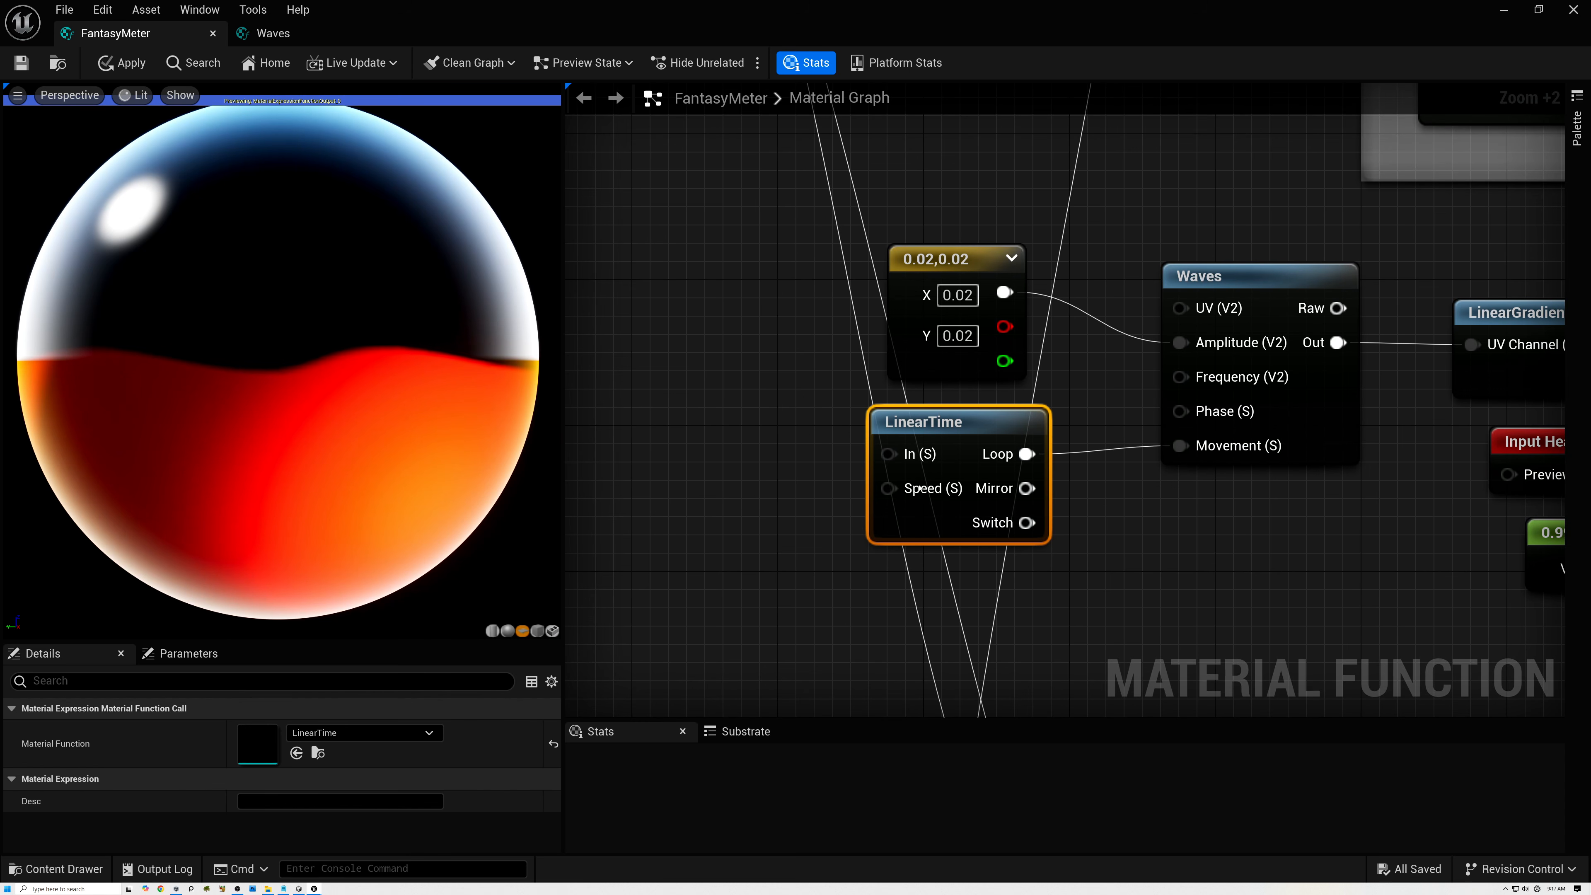
Add a scalar constant of 0.07 before LinearTime, connect it to the Speed input, and move it closer to that node.
{"action": "left_click", "coordinate": [699, 489]}
{"action": "left_click_drag", "start_coordinate": [766, 504], "coordinate": [724, 485]}
{"action": "left_click", "coordinate": [739, 513]}
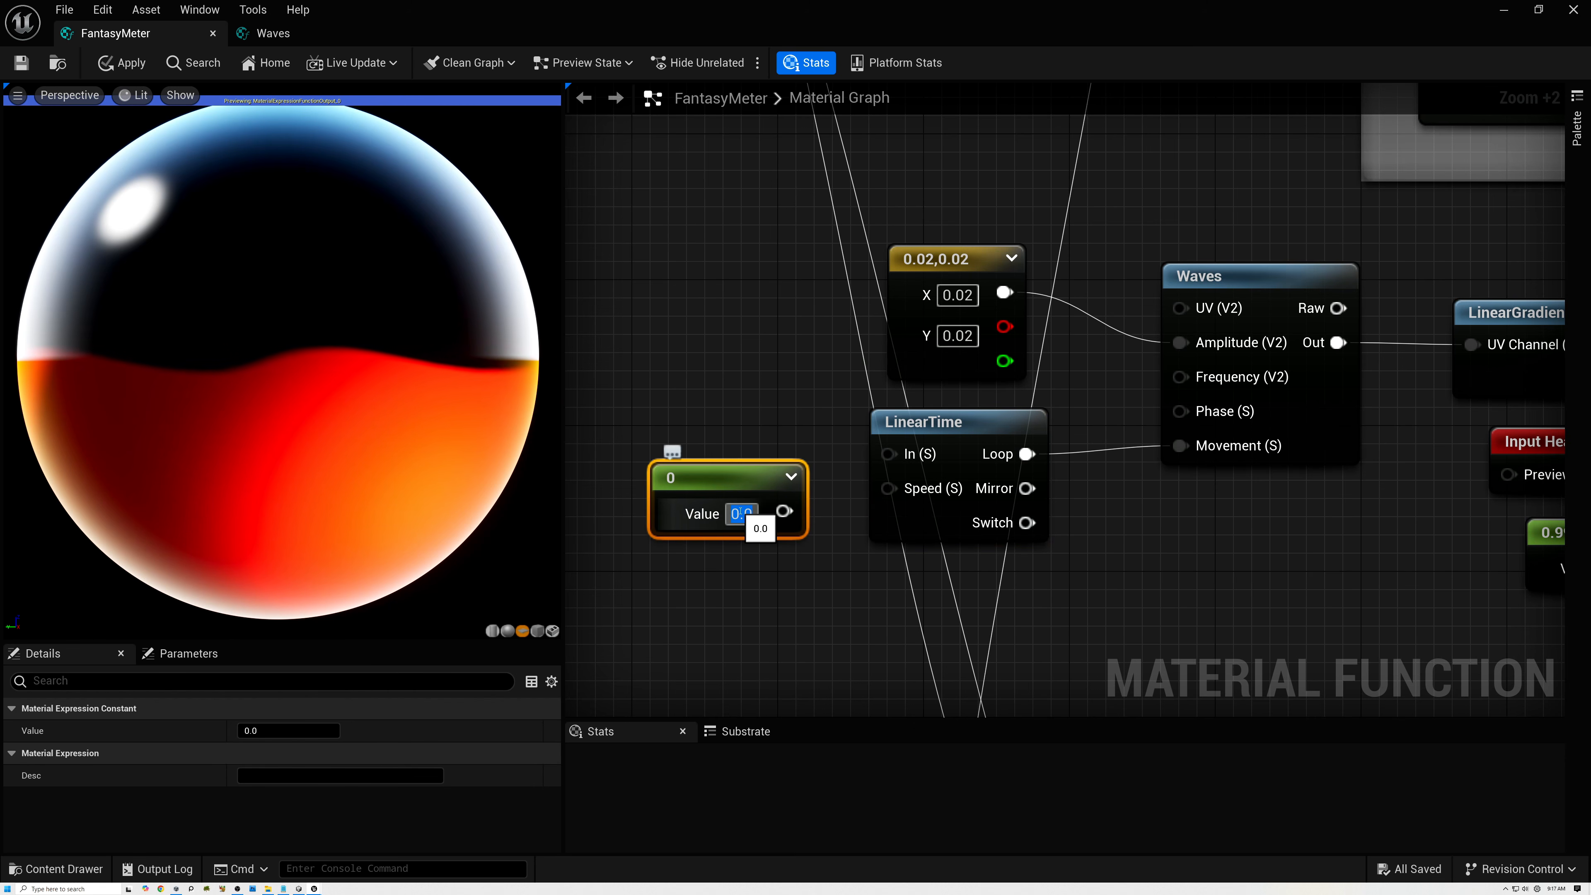
{"action": "type", "text": "0.07"}
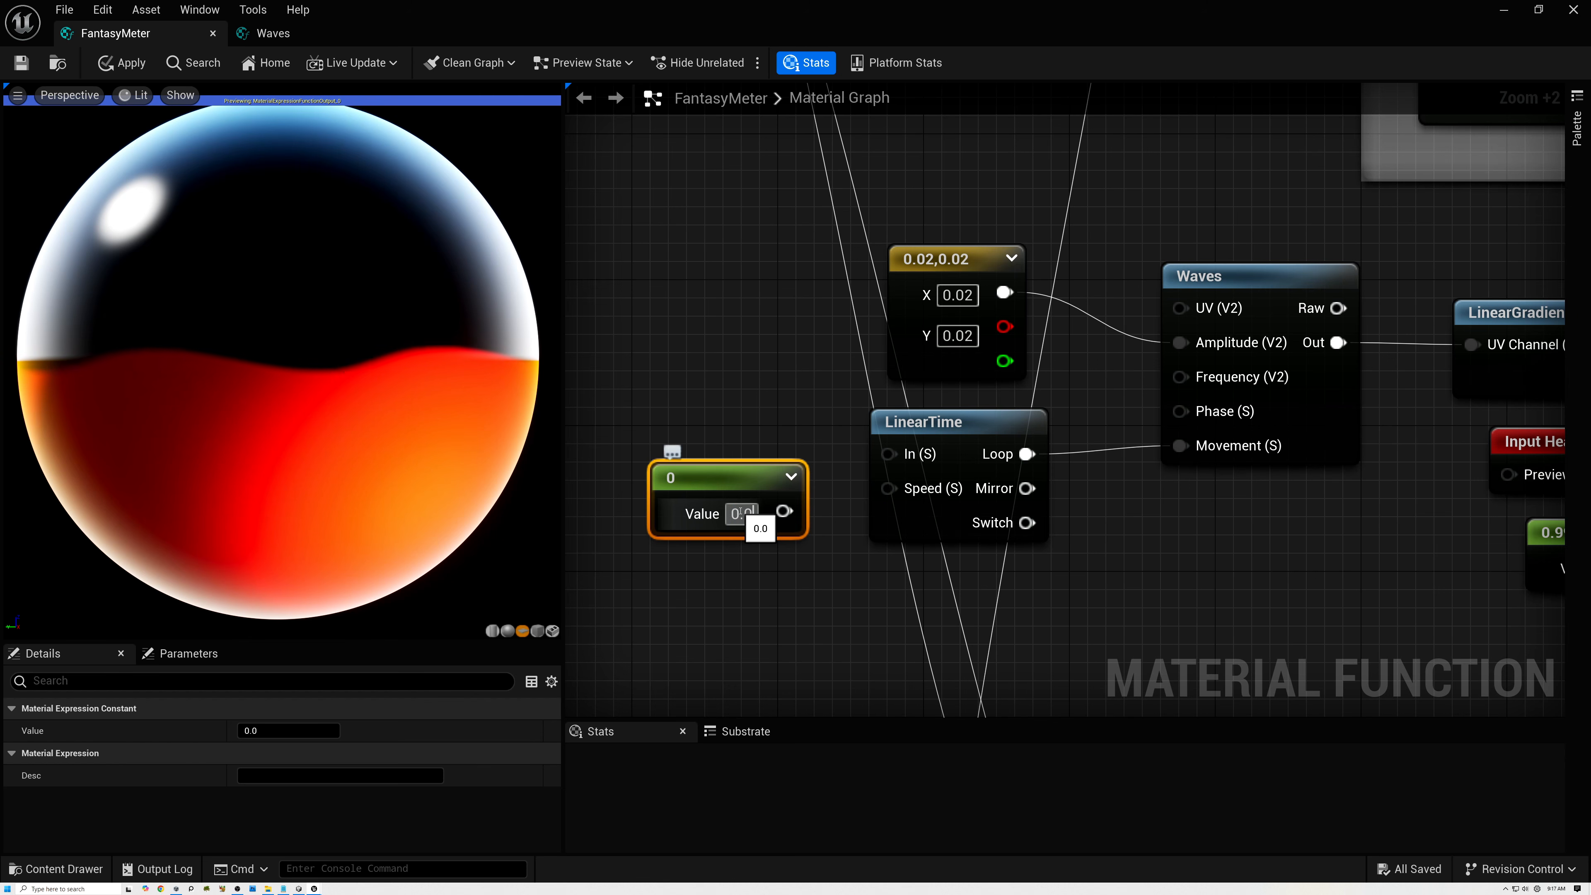
{"action": "key", "text": "Return"}
{"action": "left_click_drag", "start_coordinate": [793, 511], "coordinate": [888, 488]}
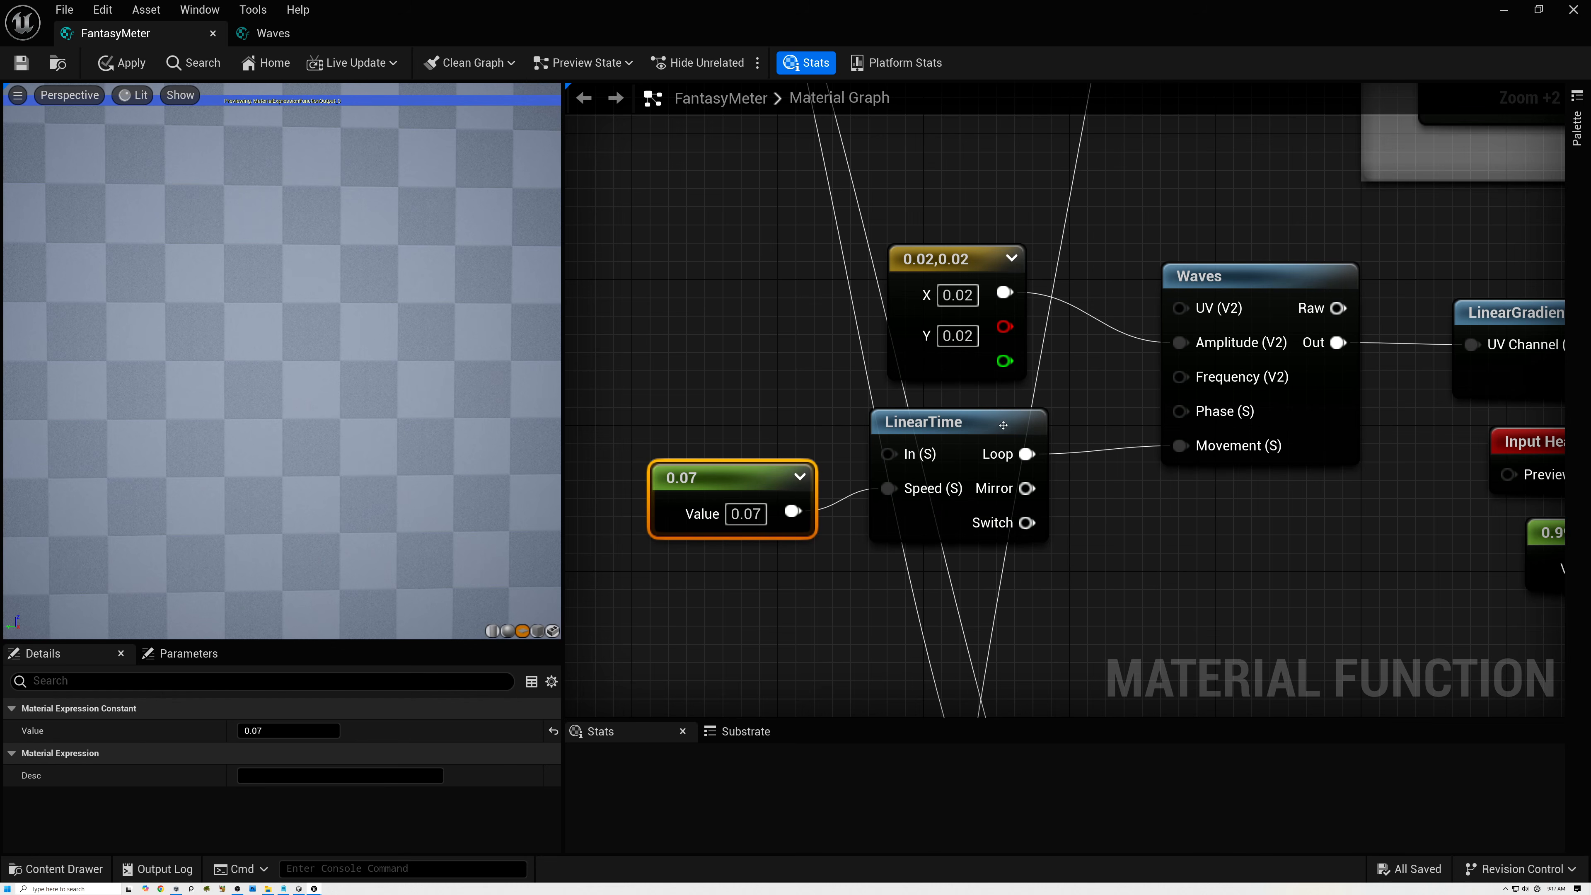
{"action": "left_click_drag", "start_coordinate": [751, 478], "coordinate": [770, 459]}
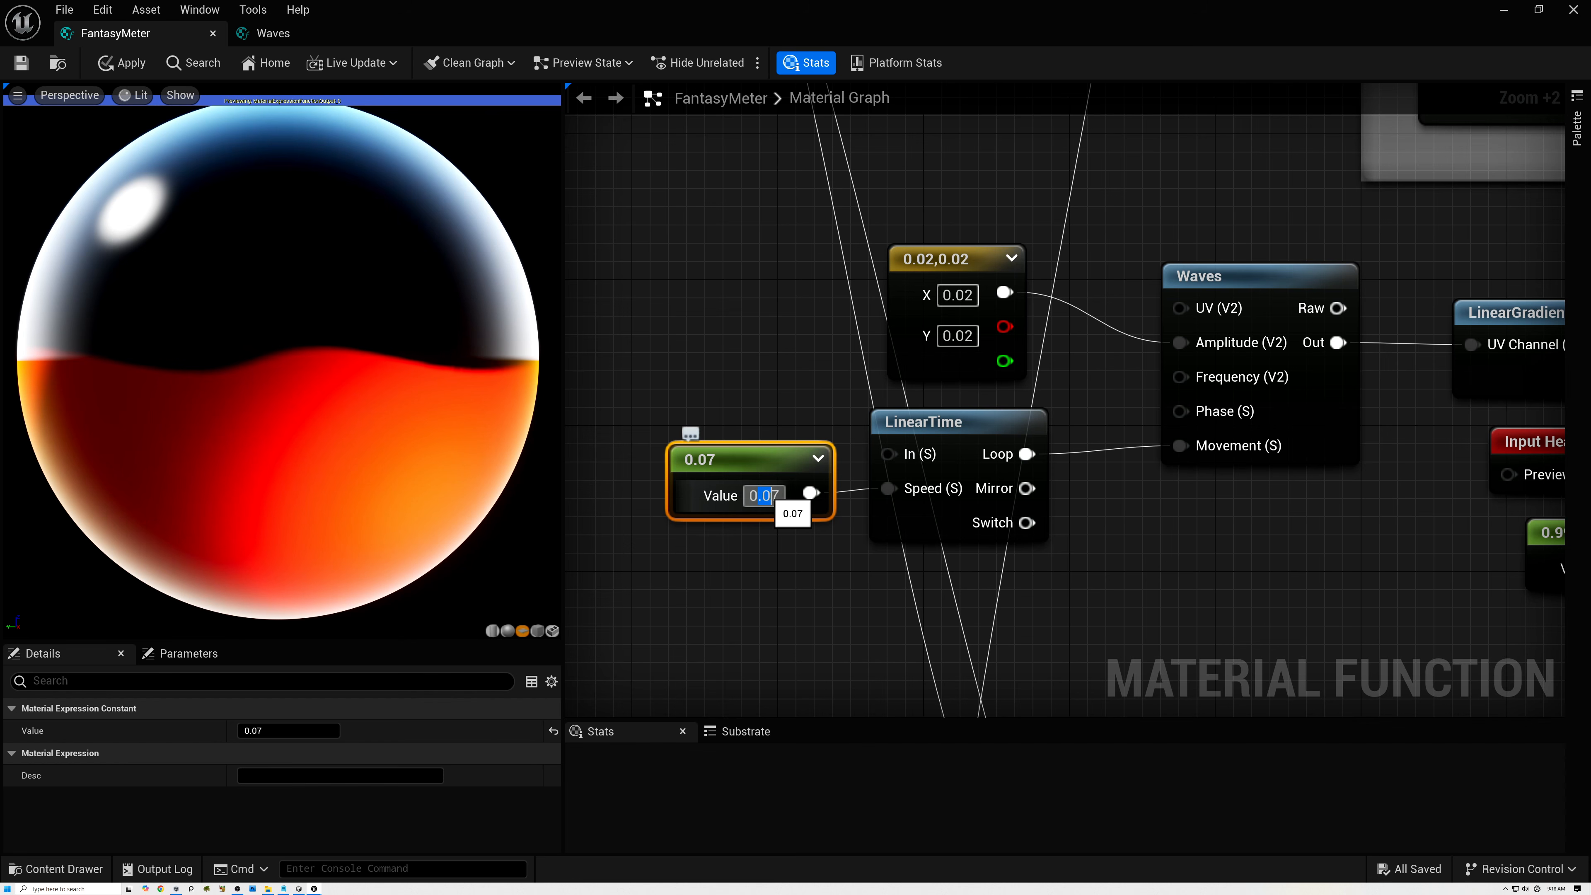
Change LinearTime's speed constant to 0.7 and check the wave motion on the preview sphere.
{"action": "key", "text": "BackSpace"}
{"action": "key", "text": "Return"}
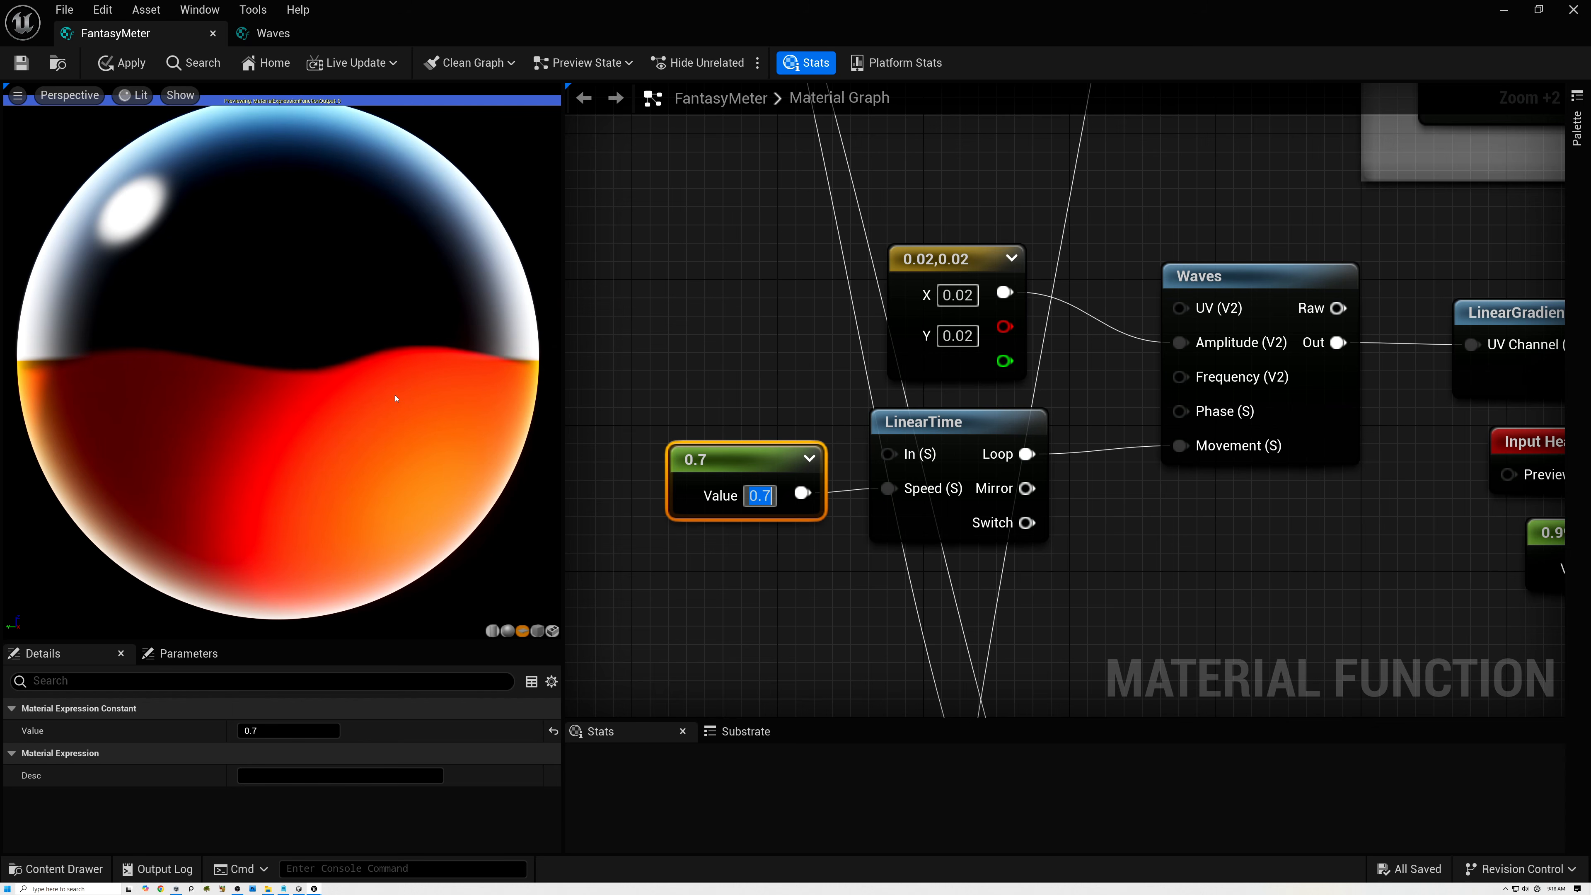
{"action": "right_click_drag", "start_coordinate": [421, 395], "coordinate": [421, 397]}
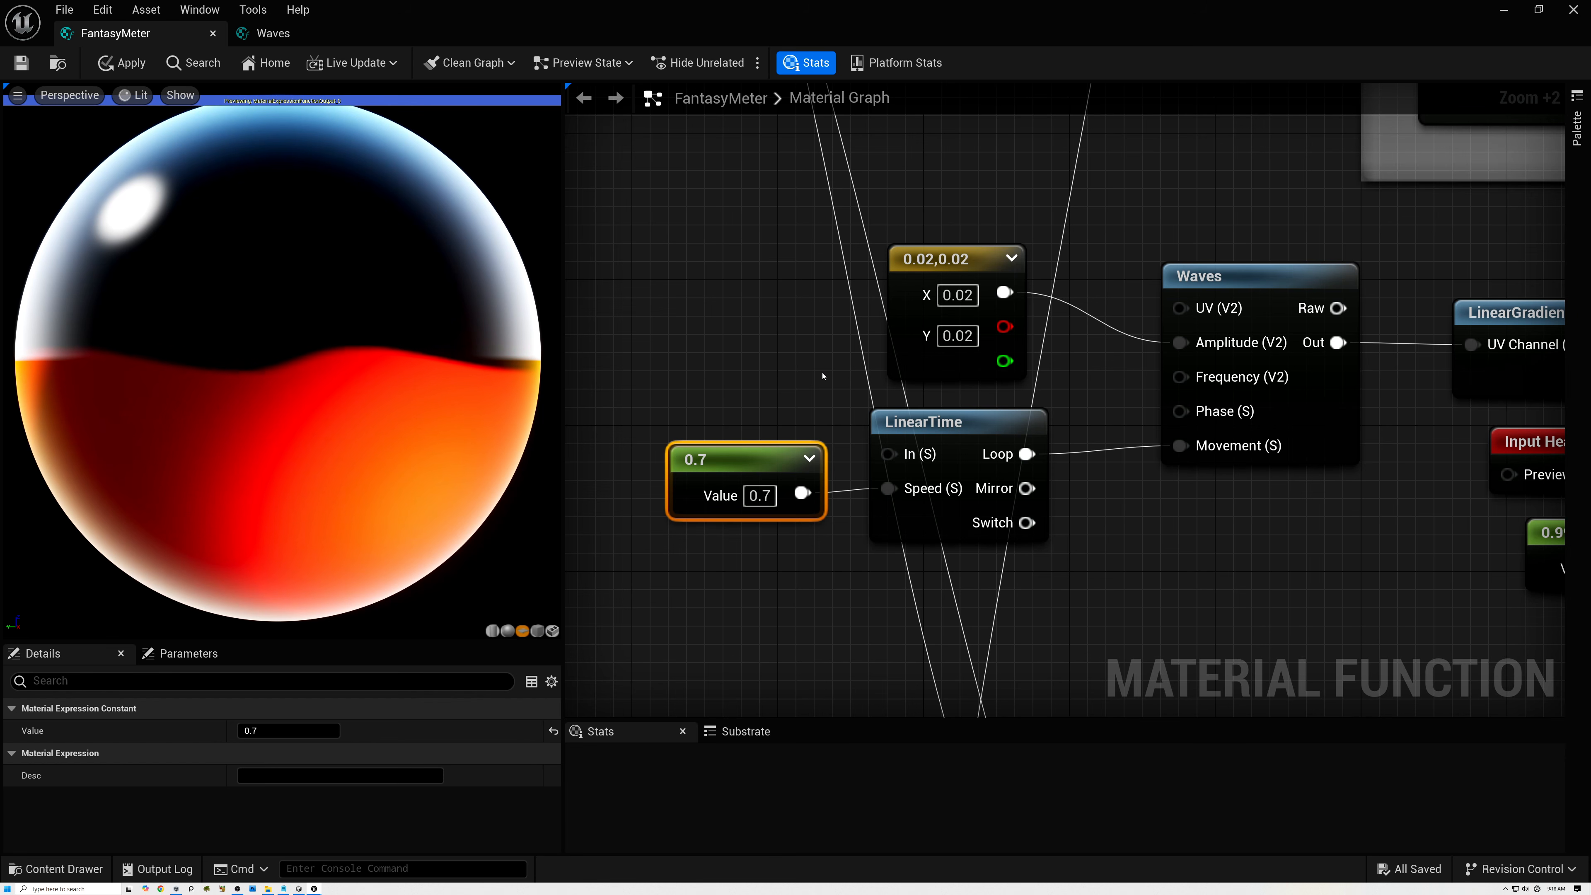
Test the liquid level with the Health input's preview value at 0.8 and 0.2, and restore it to 0.5.
{"action": "scroll", "coordinate": [821, 393], "scroll_direction": "down", "scroll_amount": 8}
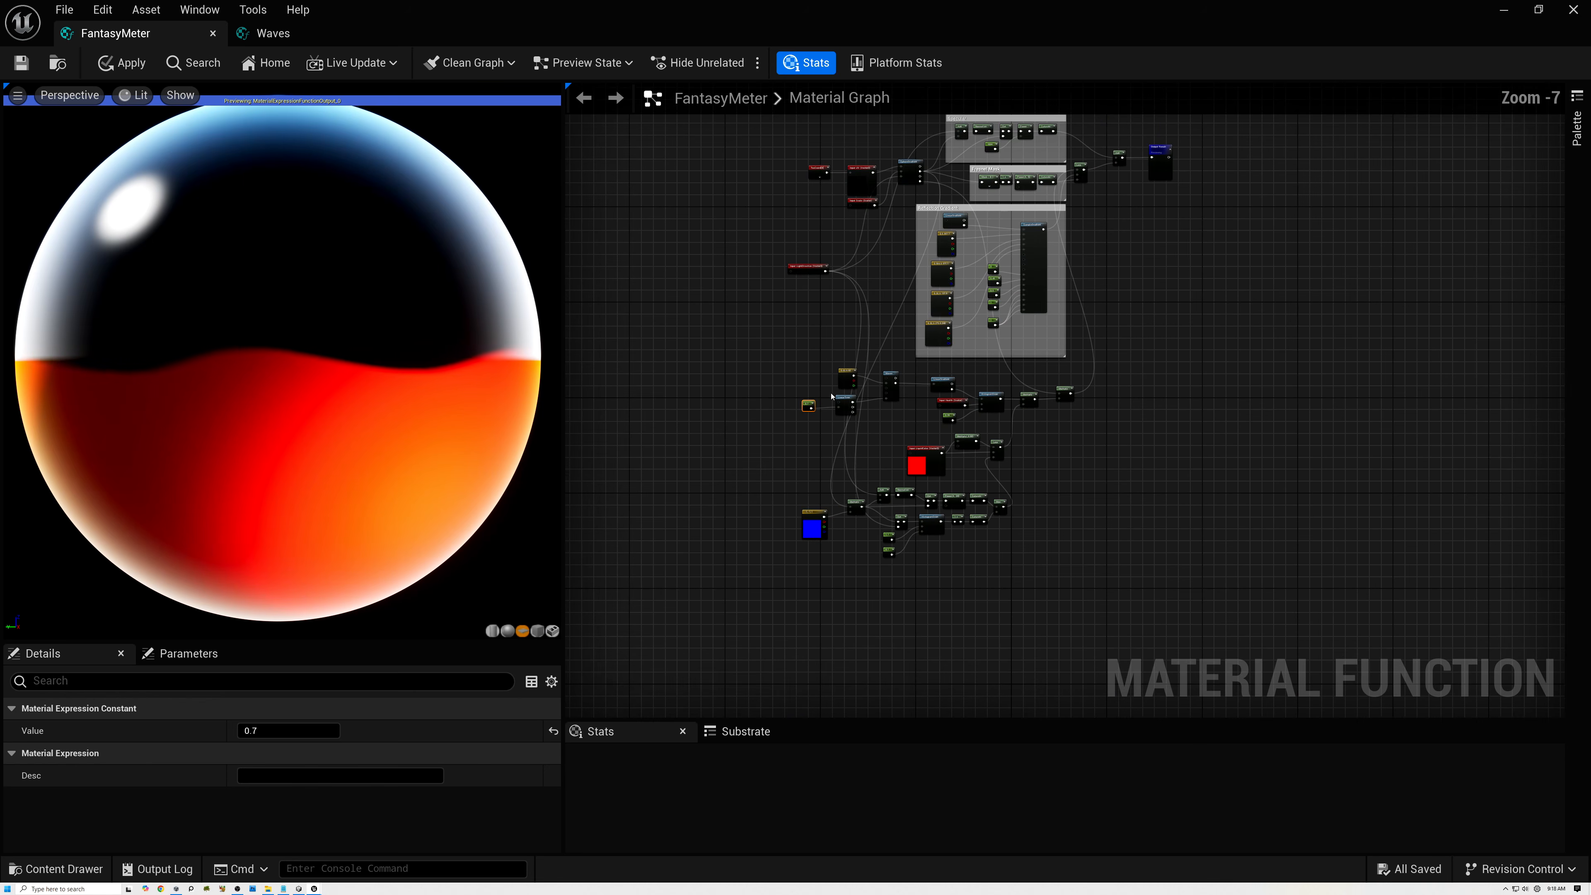
{"action": "scroll", "coordinate": [831, 397], "scroll_direction": "up", "scroll_amount": 2}
{"action": "right_click_drag", "start_coordinate": [958, 283], "coordinate": [895, 480]}
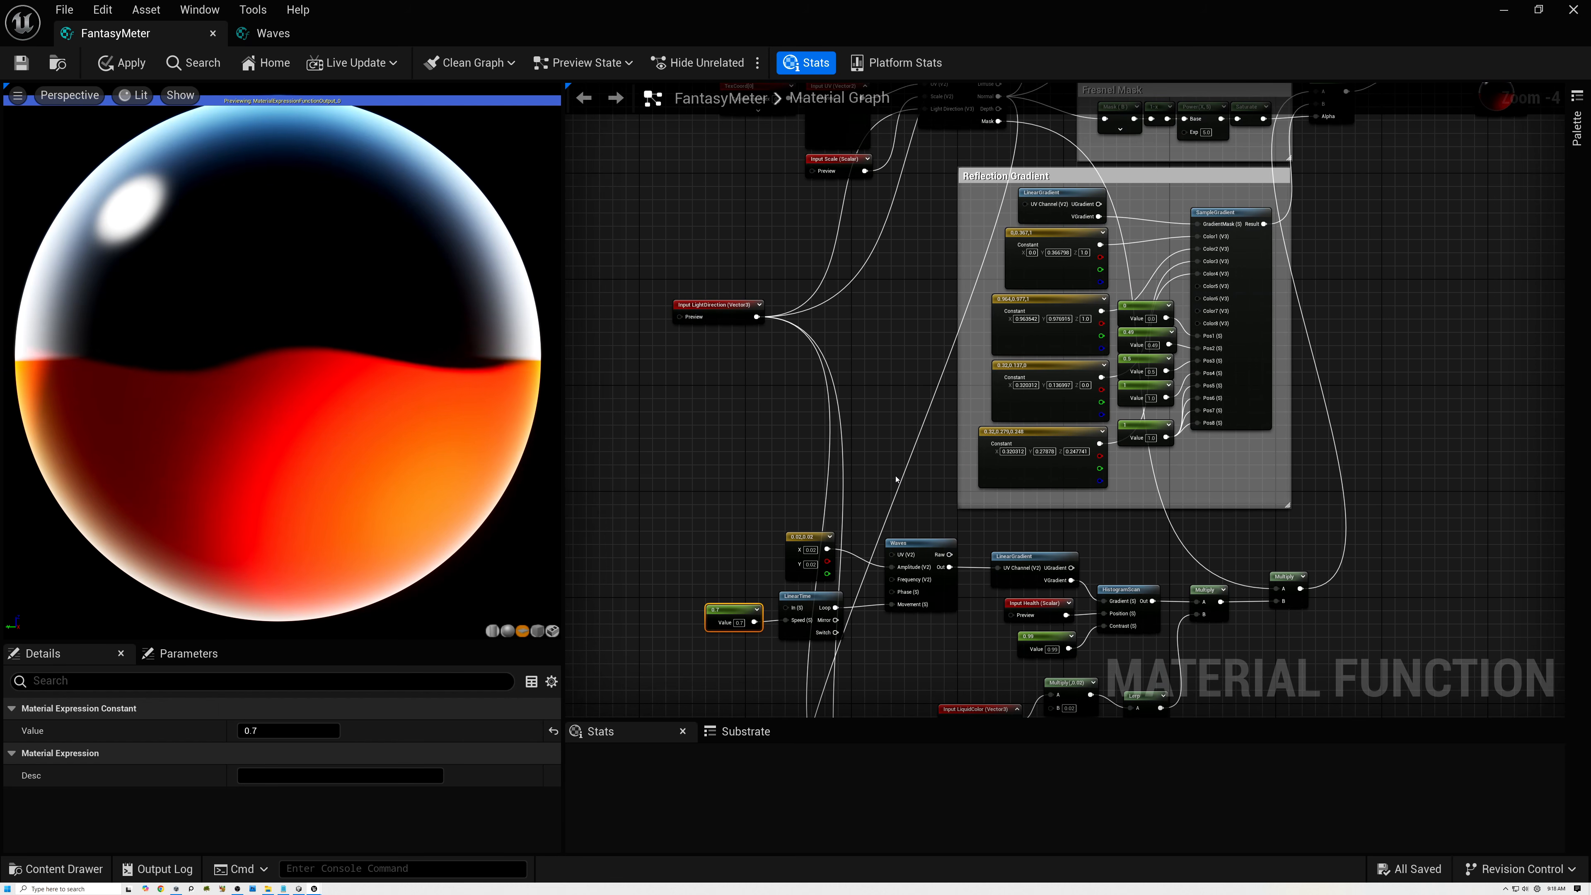
{"action": "mouse_move", "coordinate": [940, 580]}
{"action": "right_mouse_down"}
{"action": "mouse_move", "coordinate": [916, 568]}
{"action": "mouse_move", "coordinate": [869, 438]}
{"action": "right_mouse_up"}
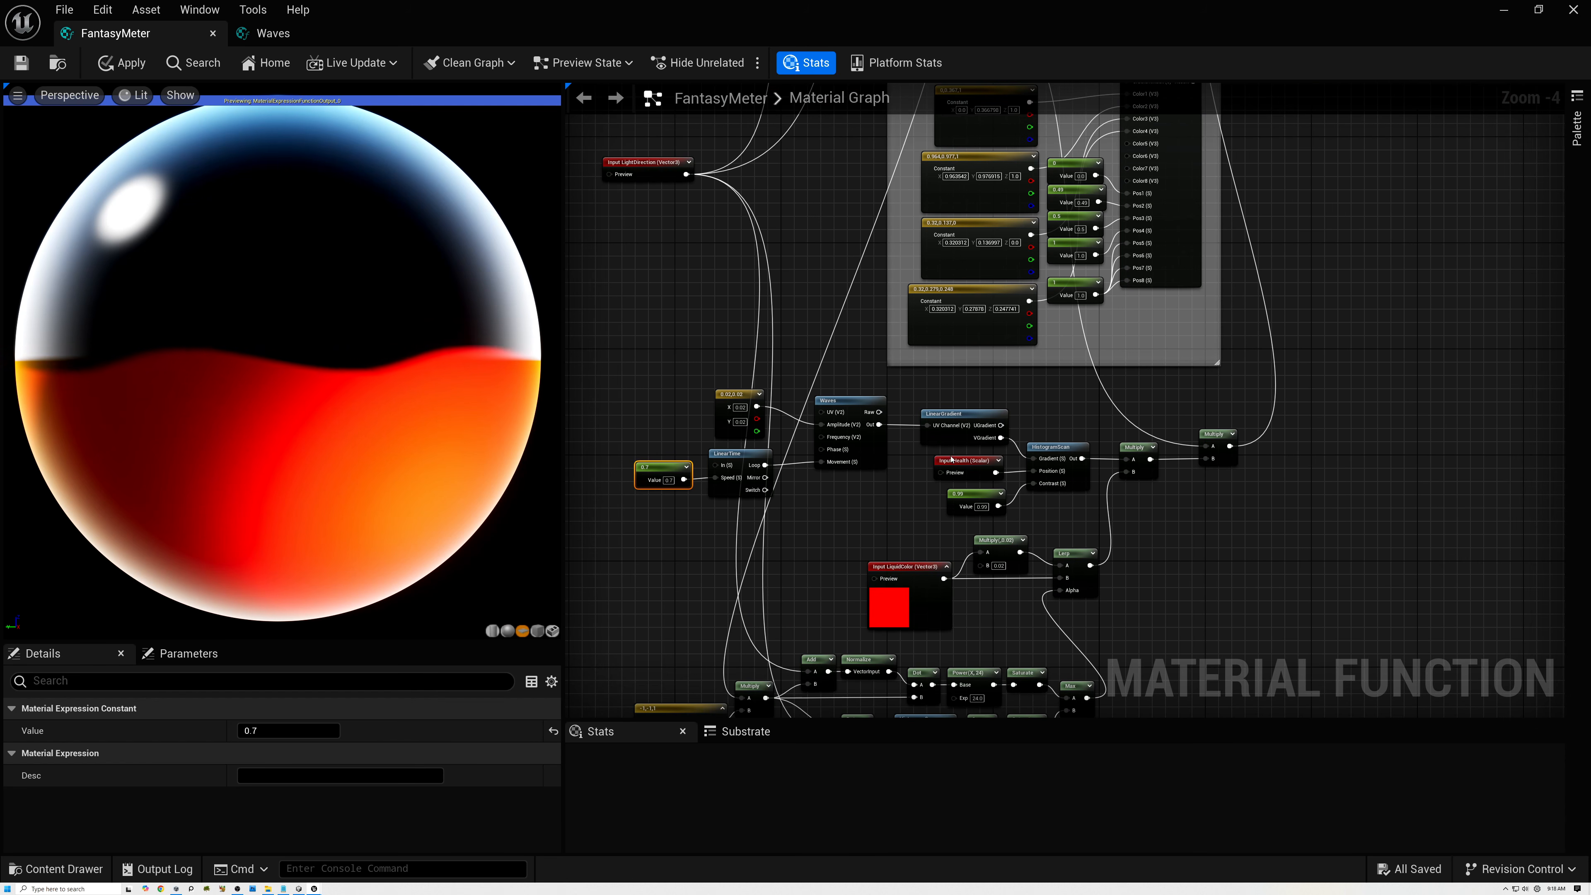
{"action": "left_click", "coordinate": [963, 461]}
{"action": "left_click", "coordinate": [262, 799]}
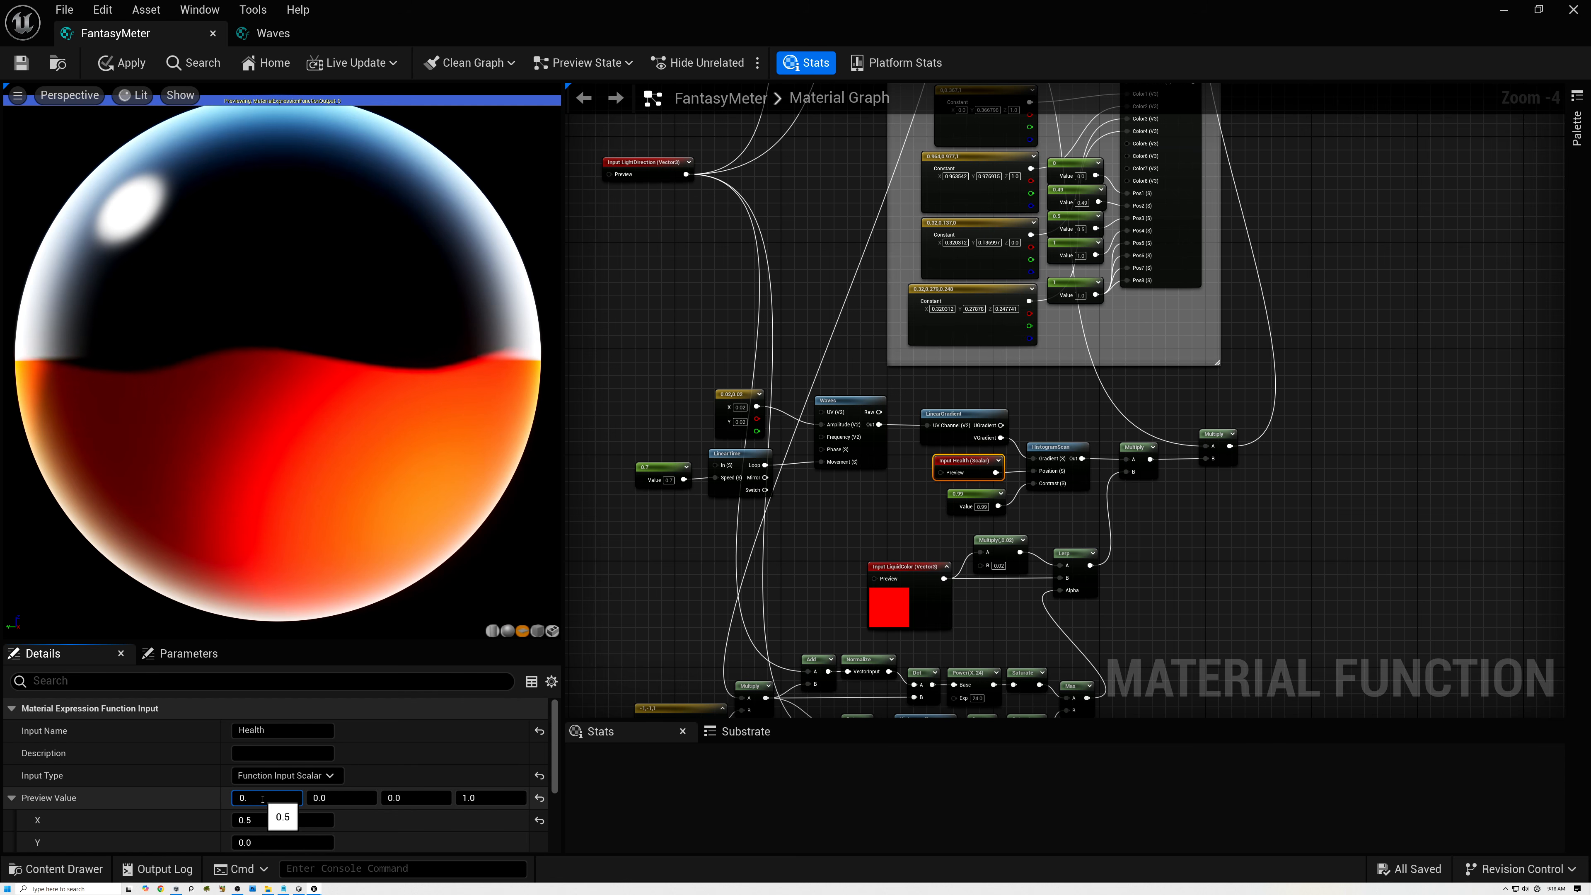
{"action": "key", "text": "Return"}
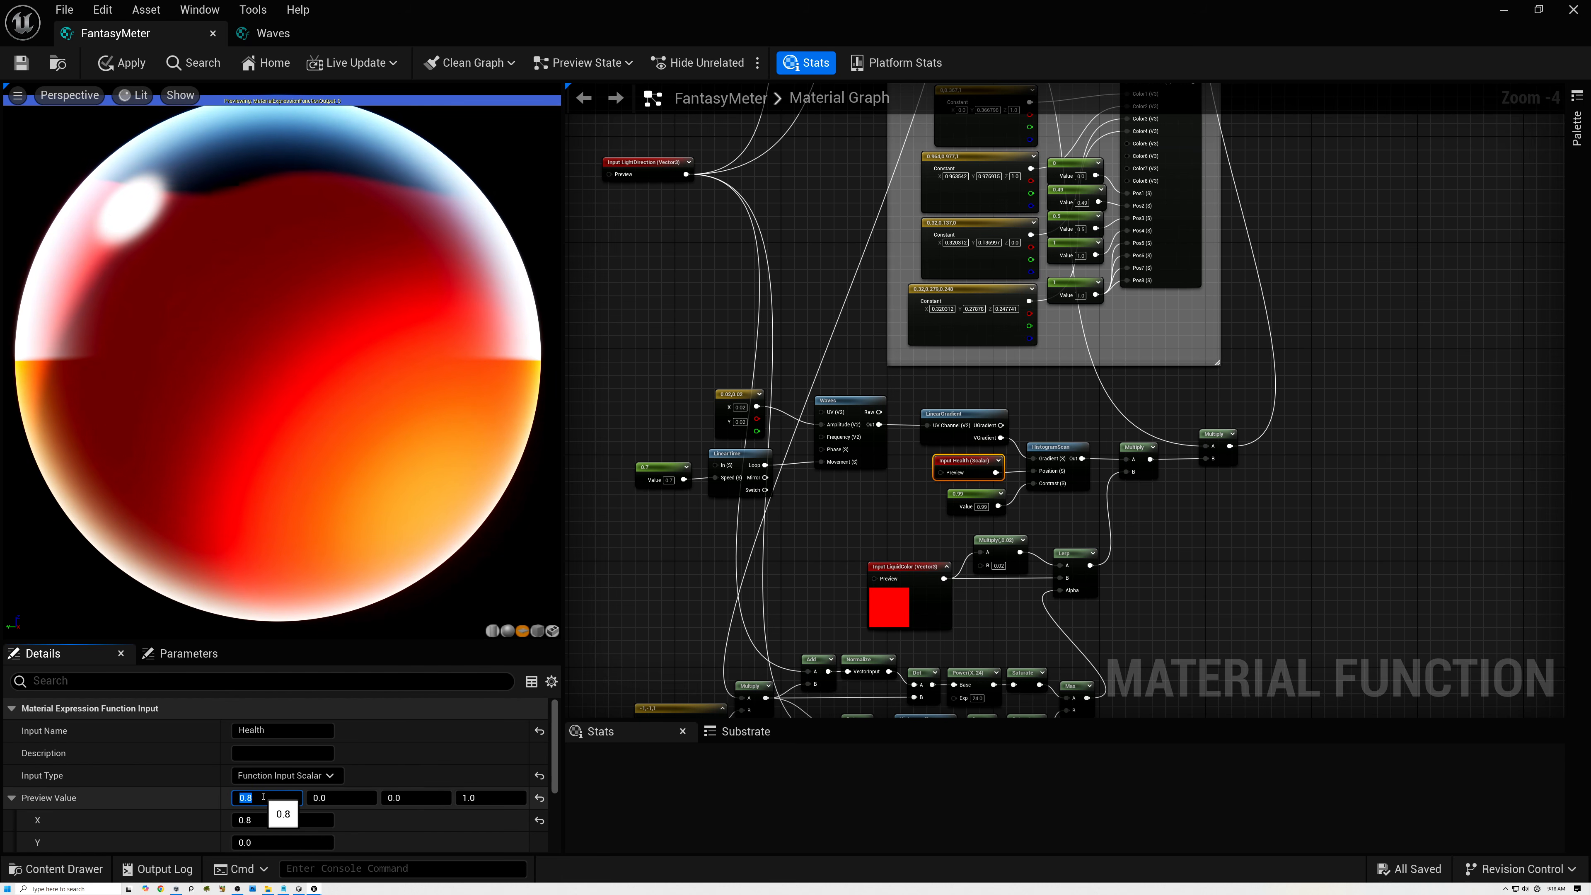
{"action": "type", "text": "0.2"}
{"action": "key", "text": "Return"}
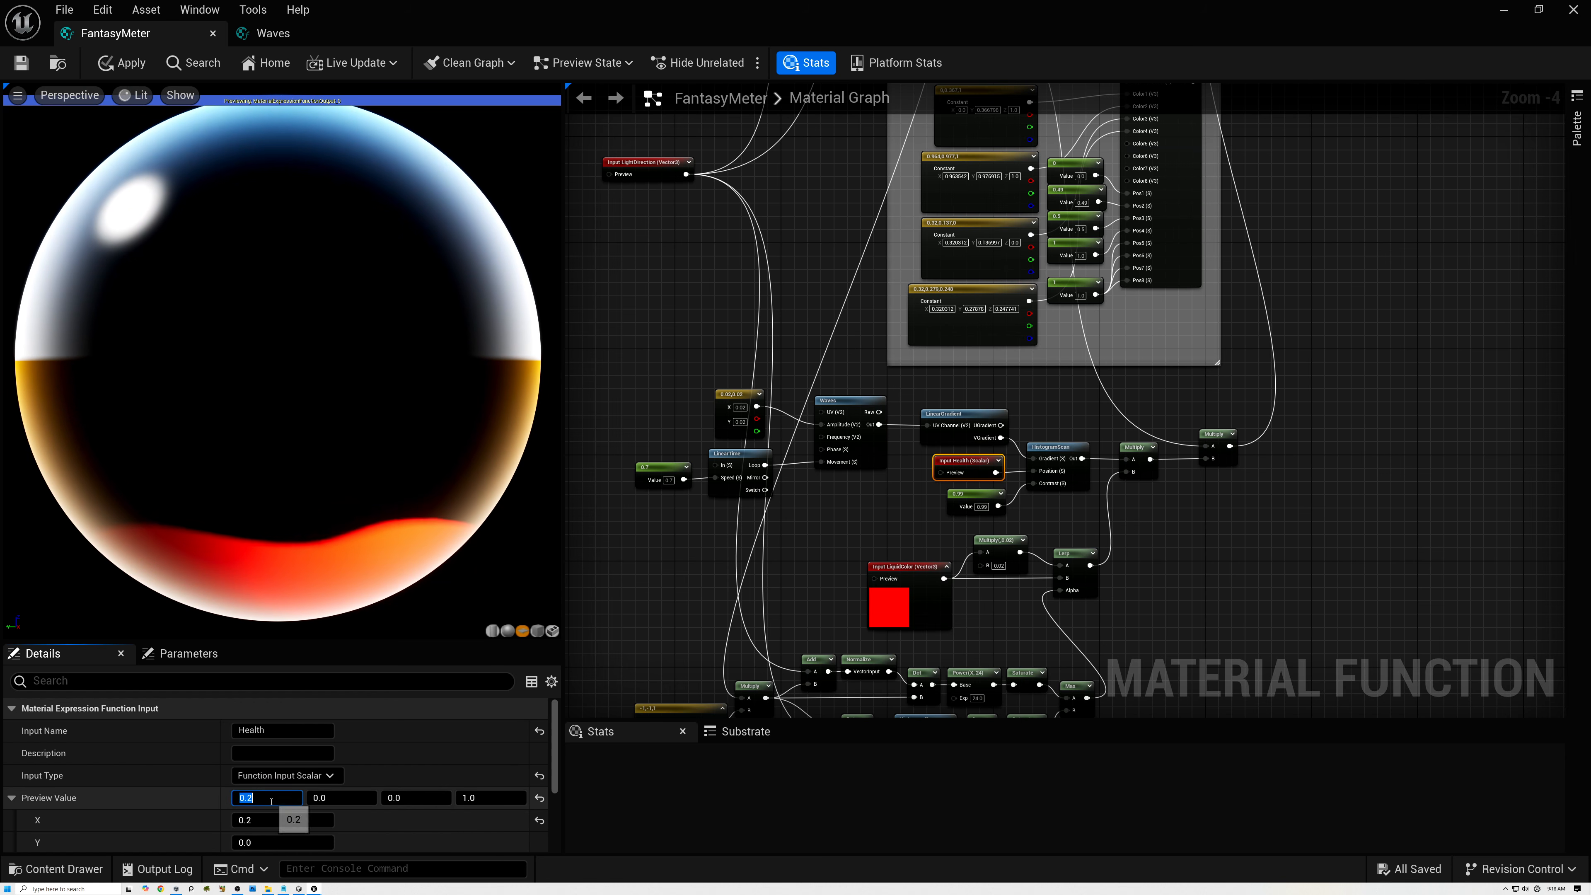
{"action": "type", "text": "0.5"}
{"action": "key", "text": "Return"}
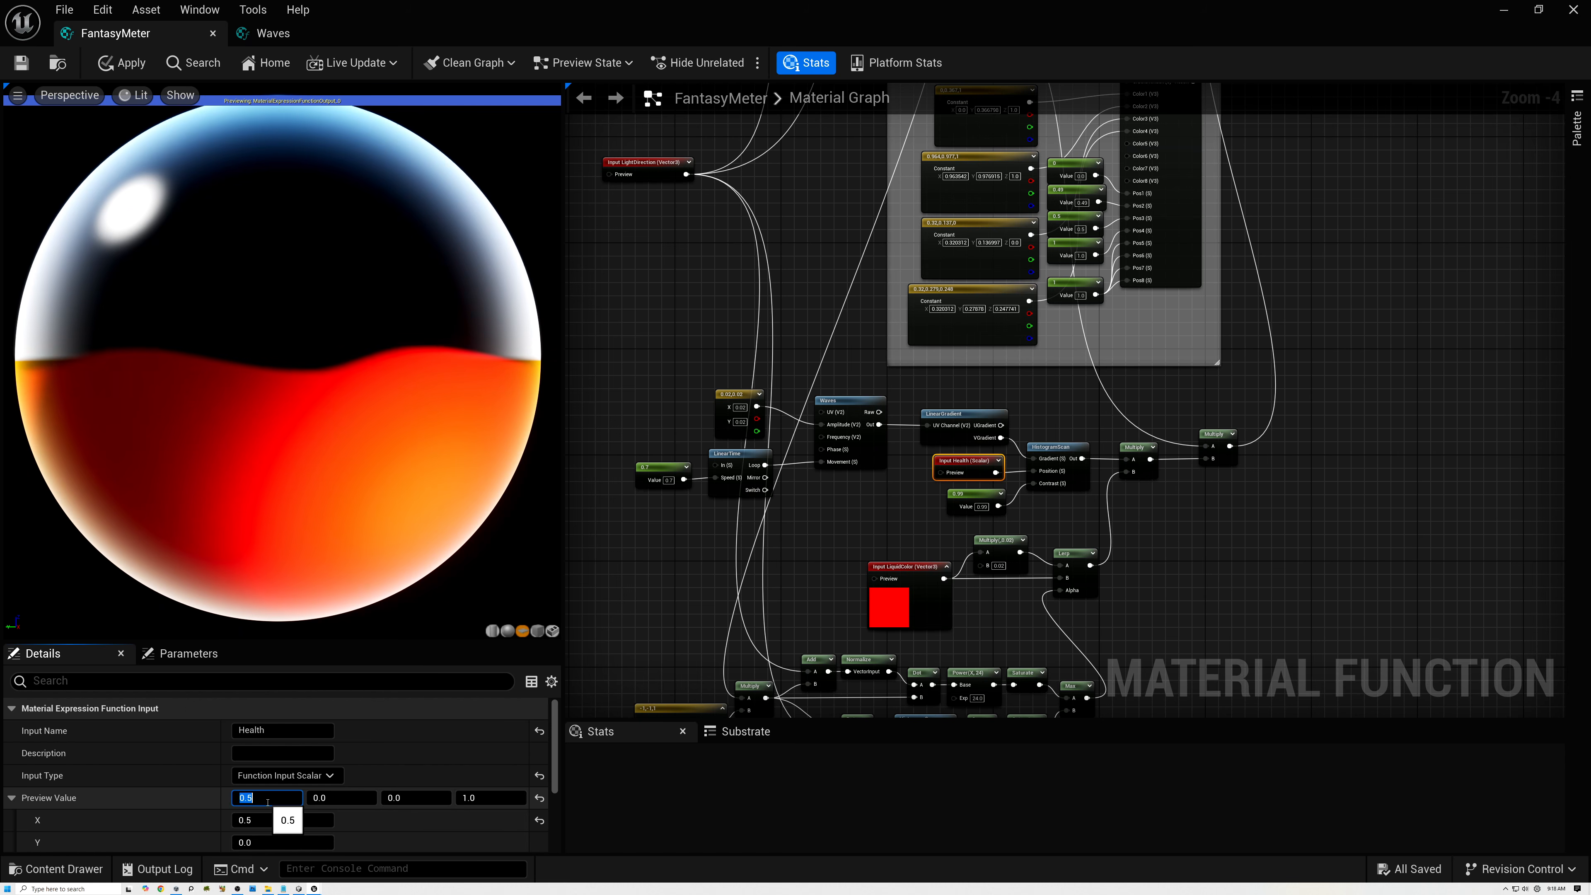